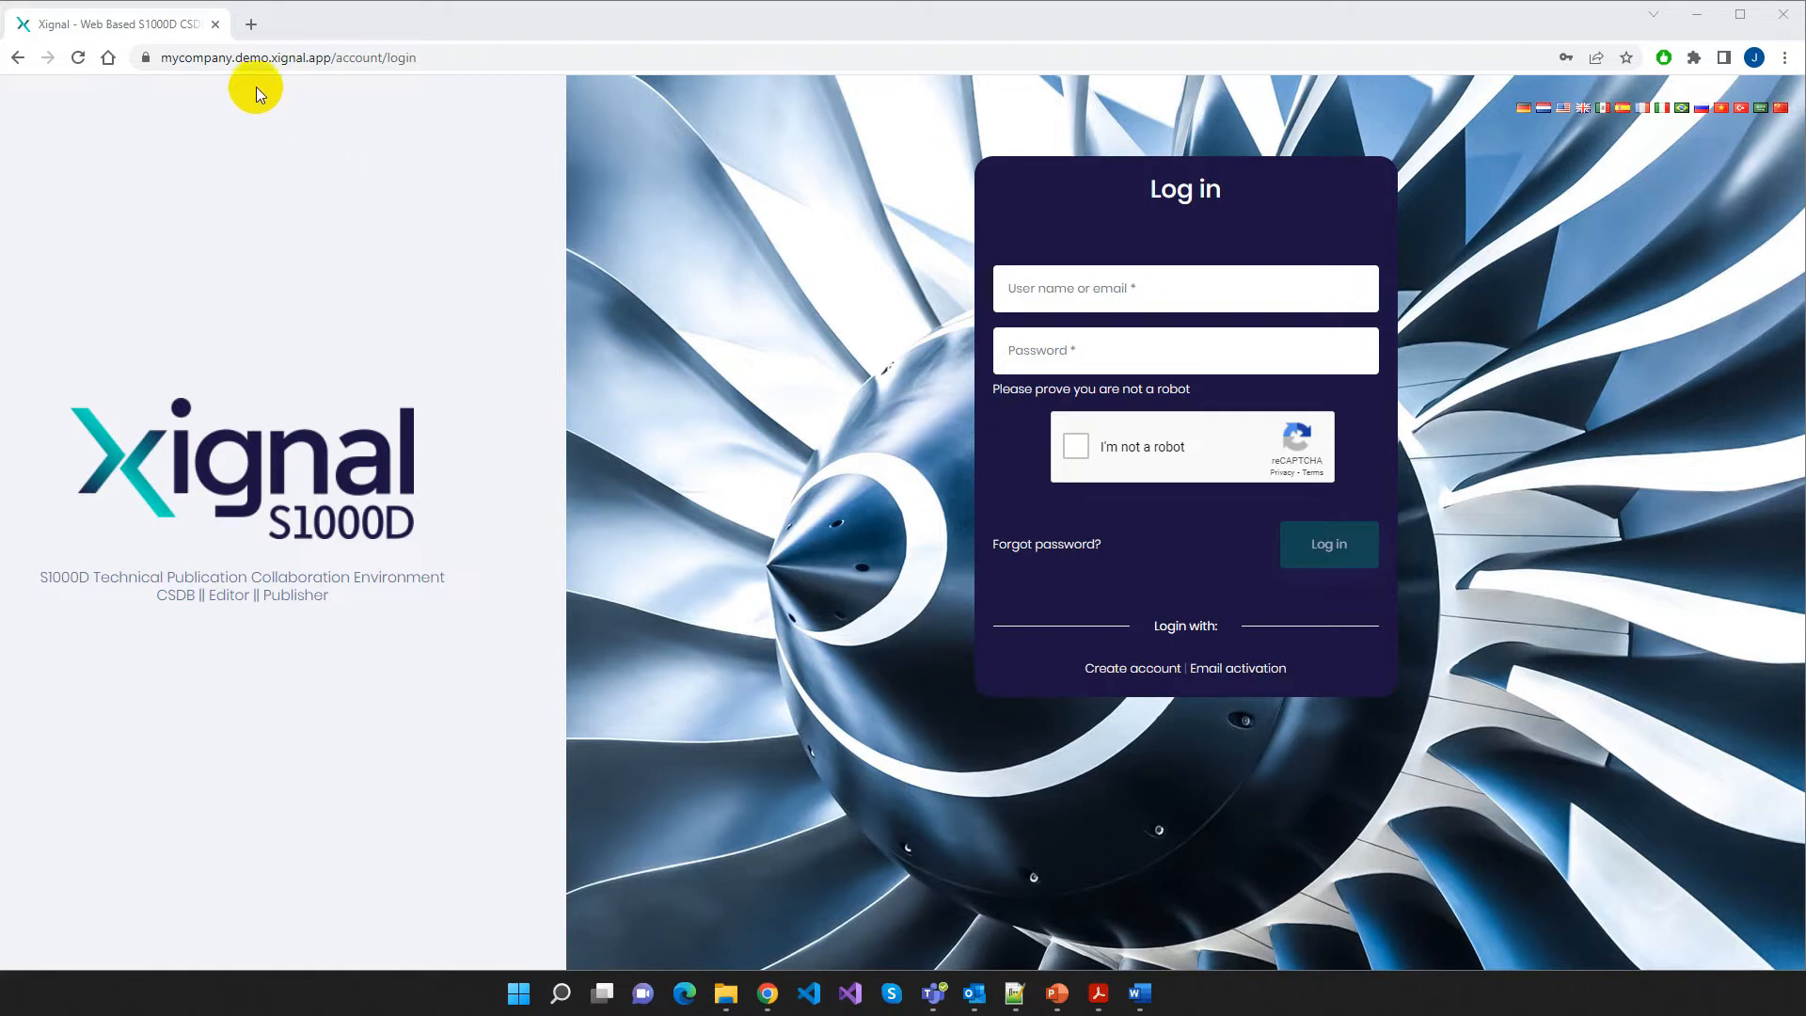
double_click(207, 58)
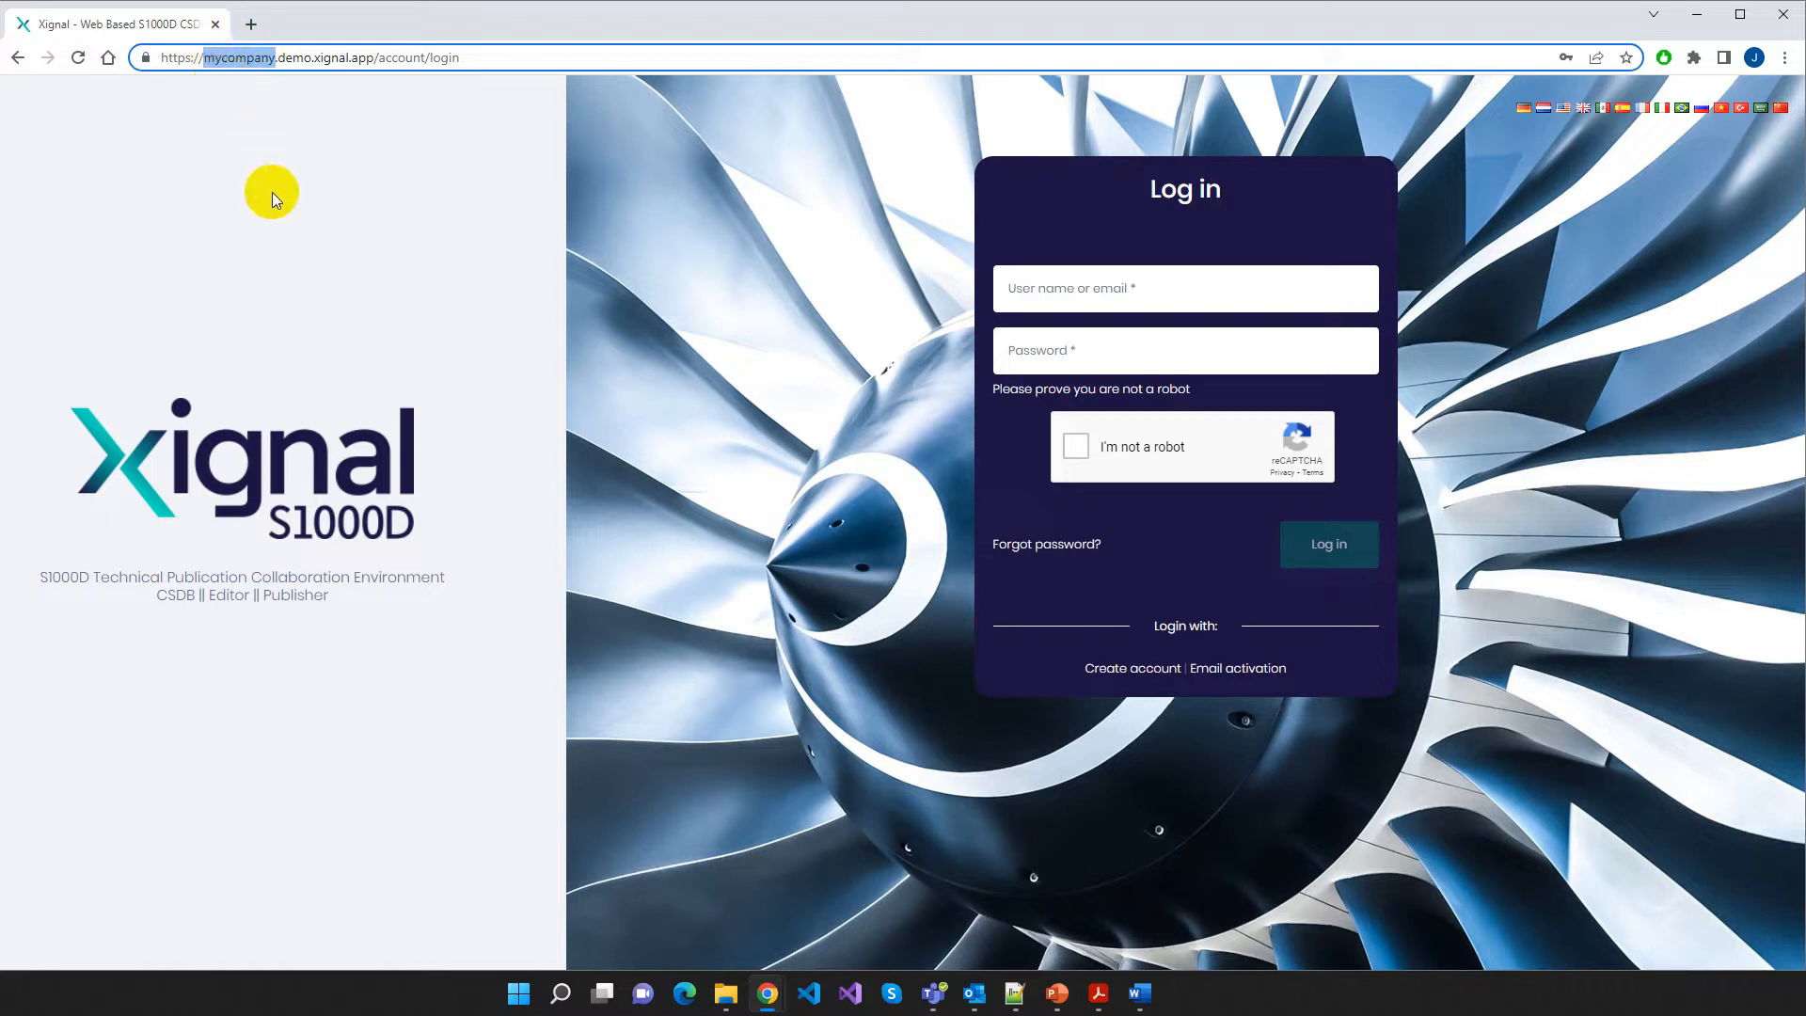
click(274, 209)
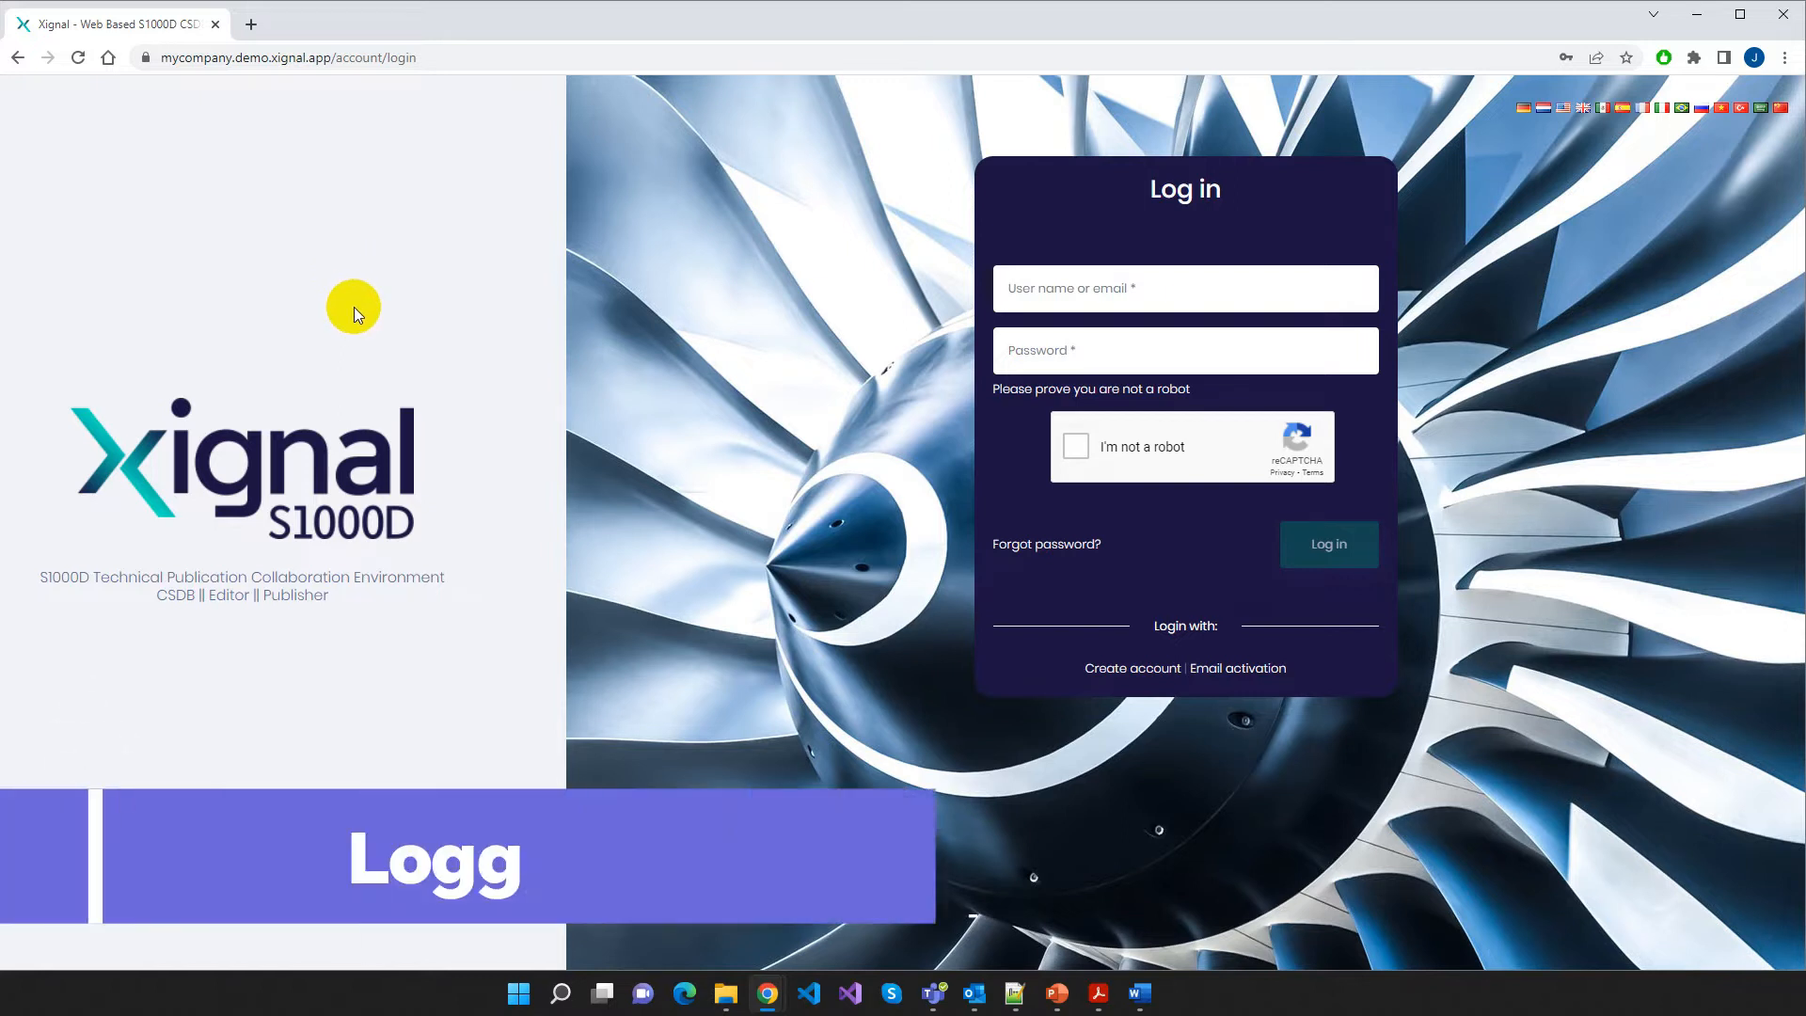
Log in with the saved user name and account password, completing the "I'm not a robot" check
click(1028, 291)
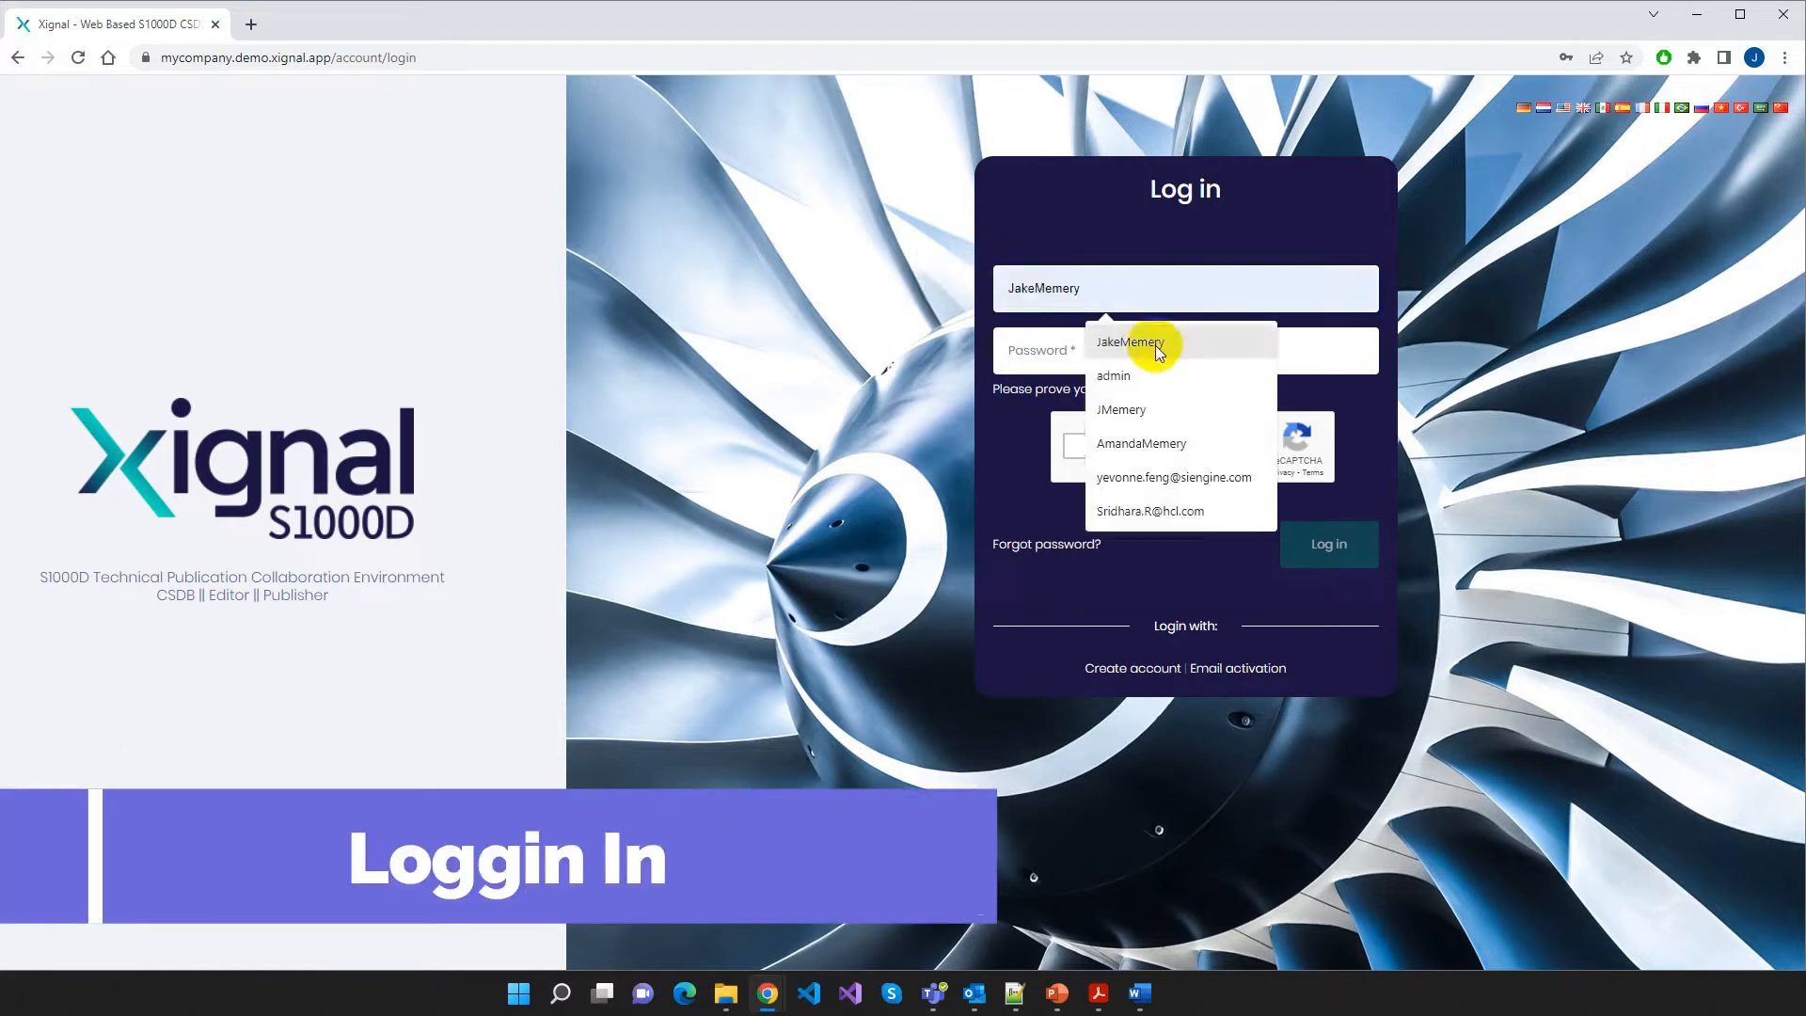
click(1107, 350)
click(1107, 350)
click(1099, 403)
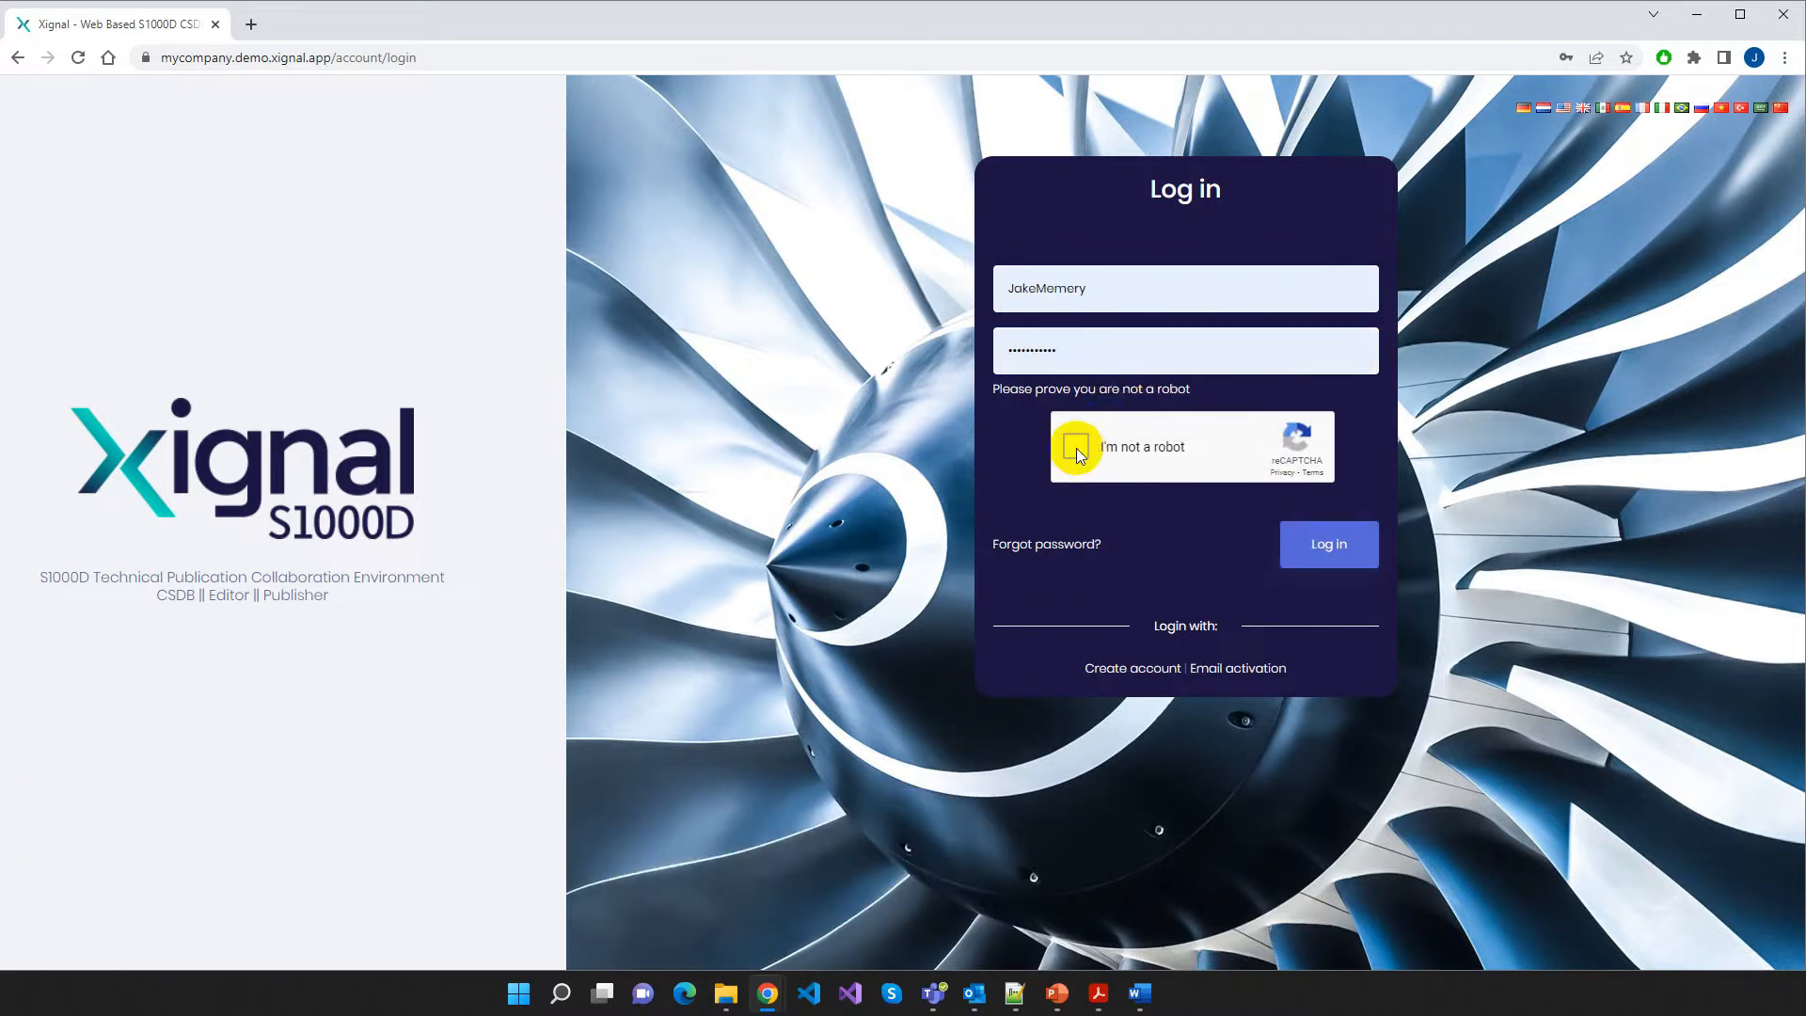
click(1105, 431)
click(1332, 549)
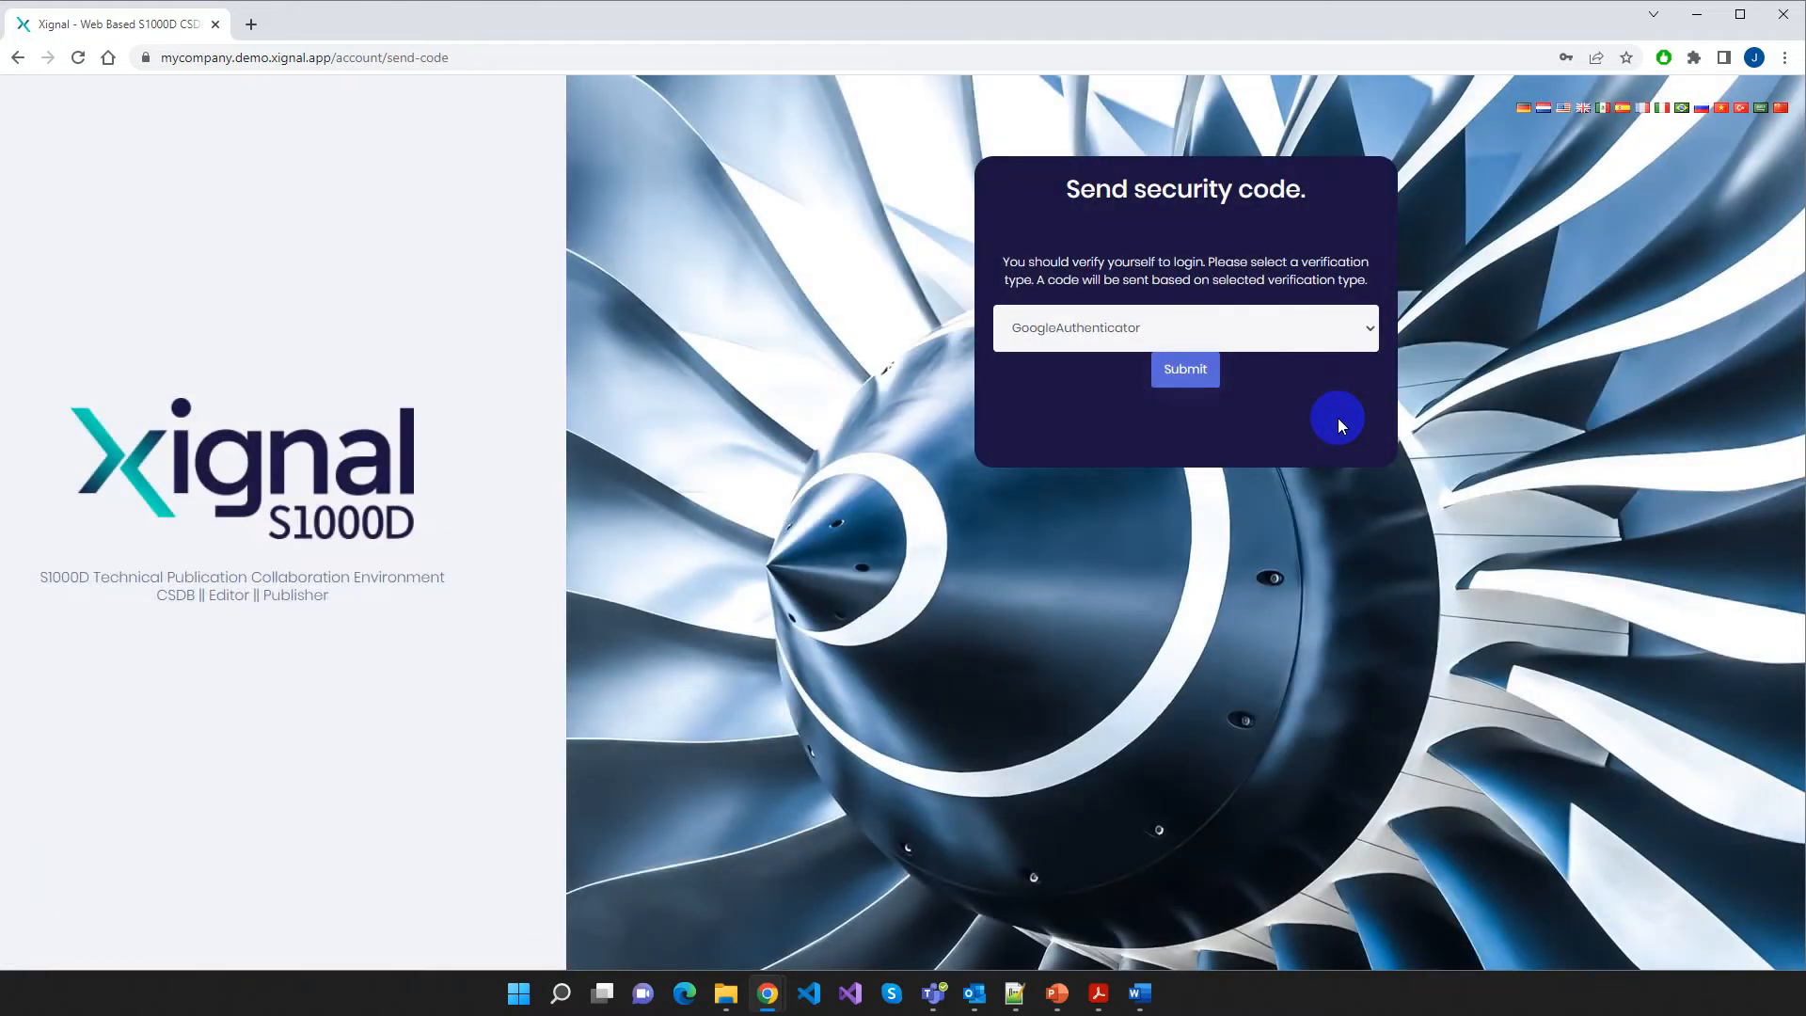
Request a login security code using Phone as the verification type
click(1071, 337)
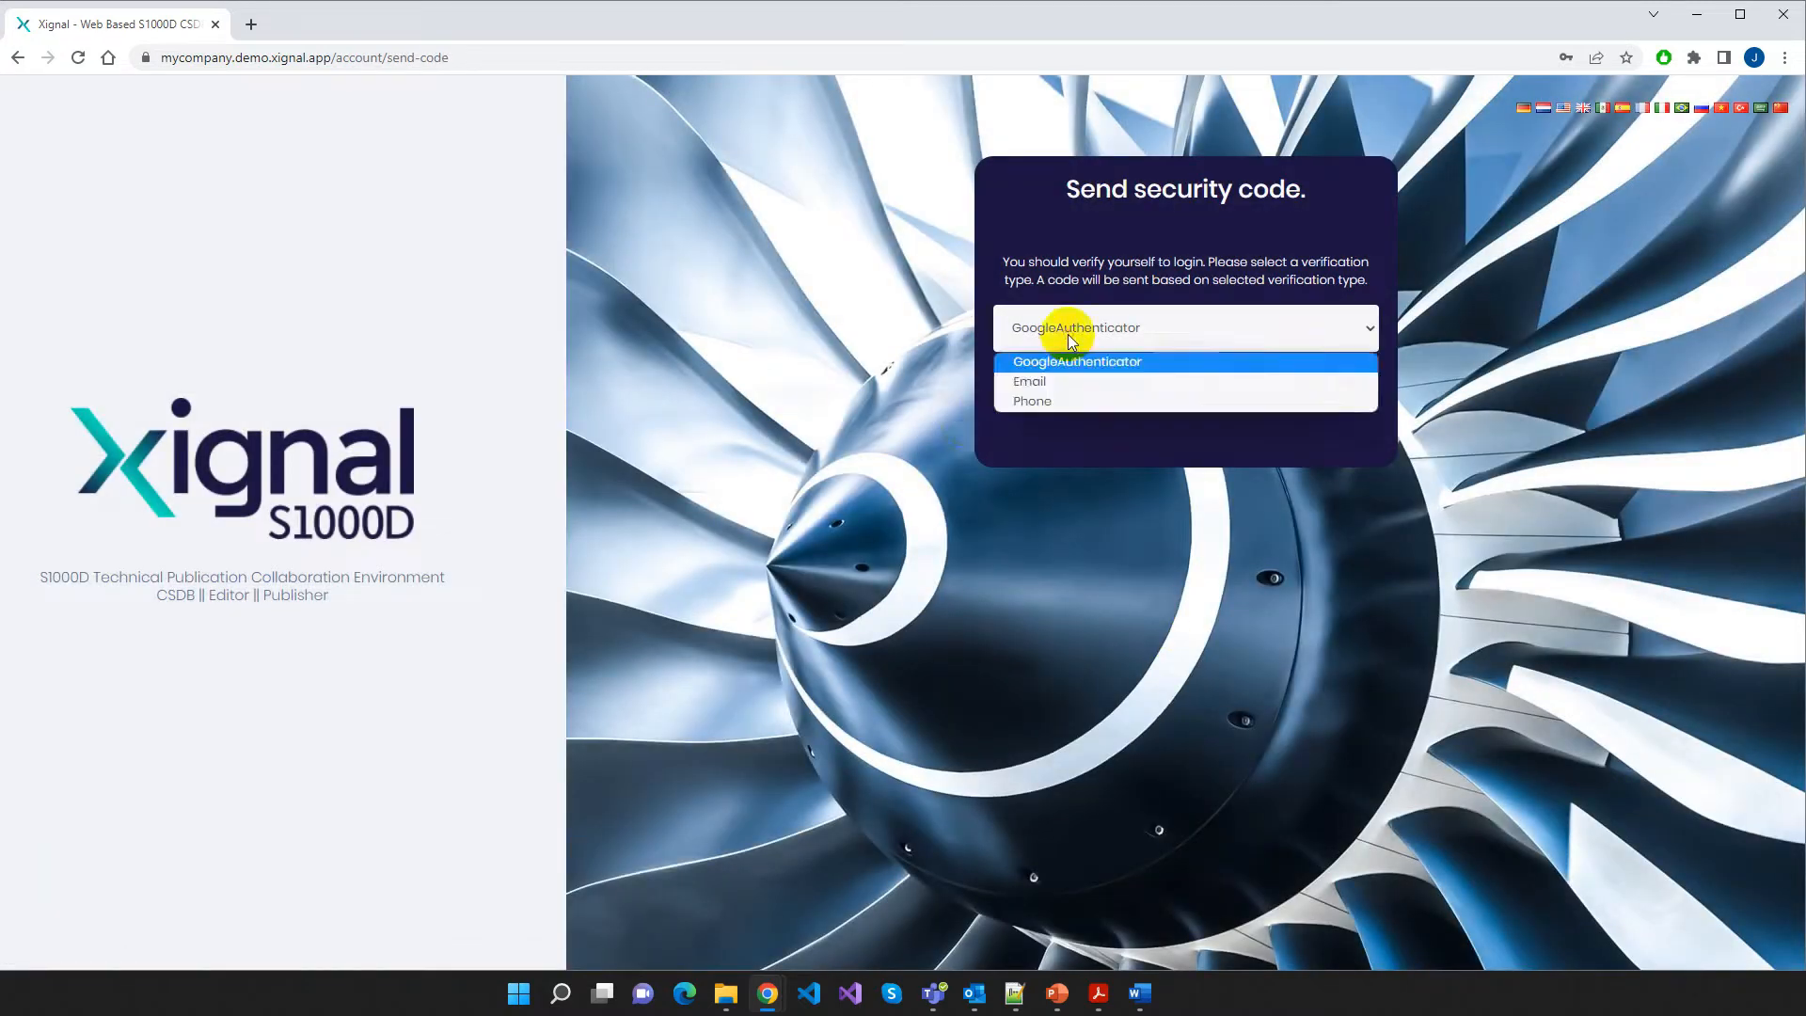
click(1072, 403)
click(1194, 376)
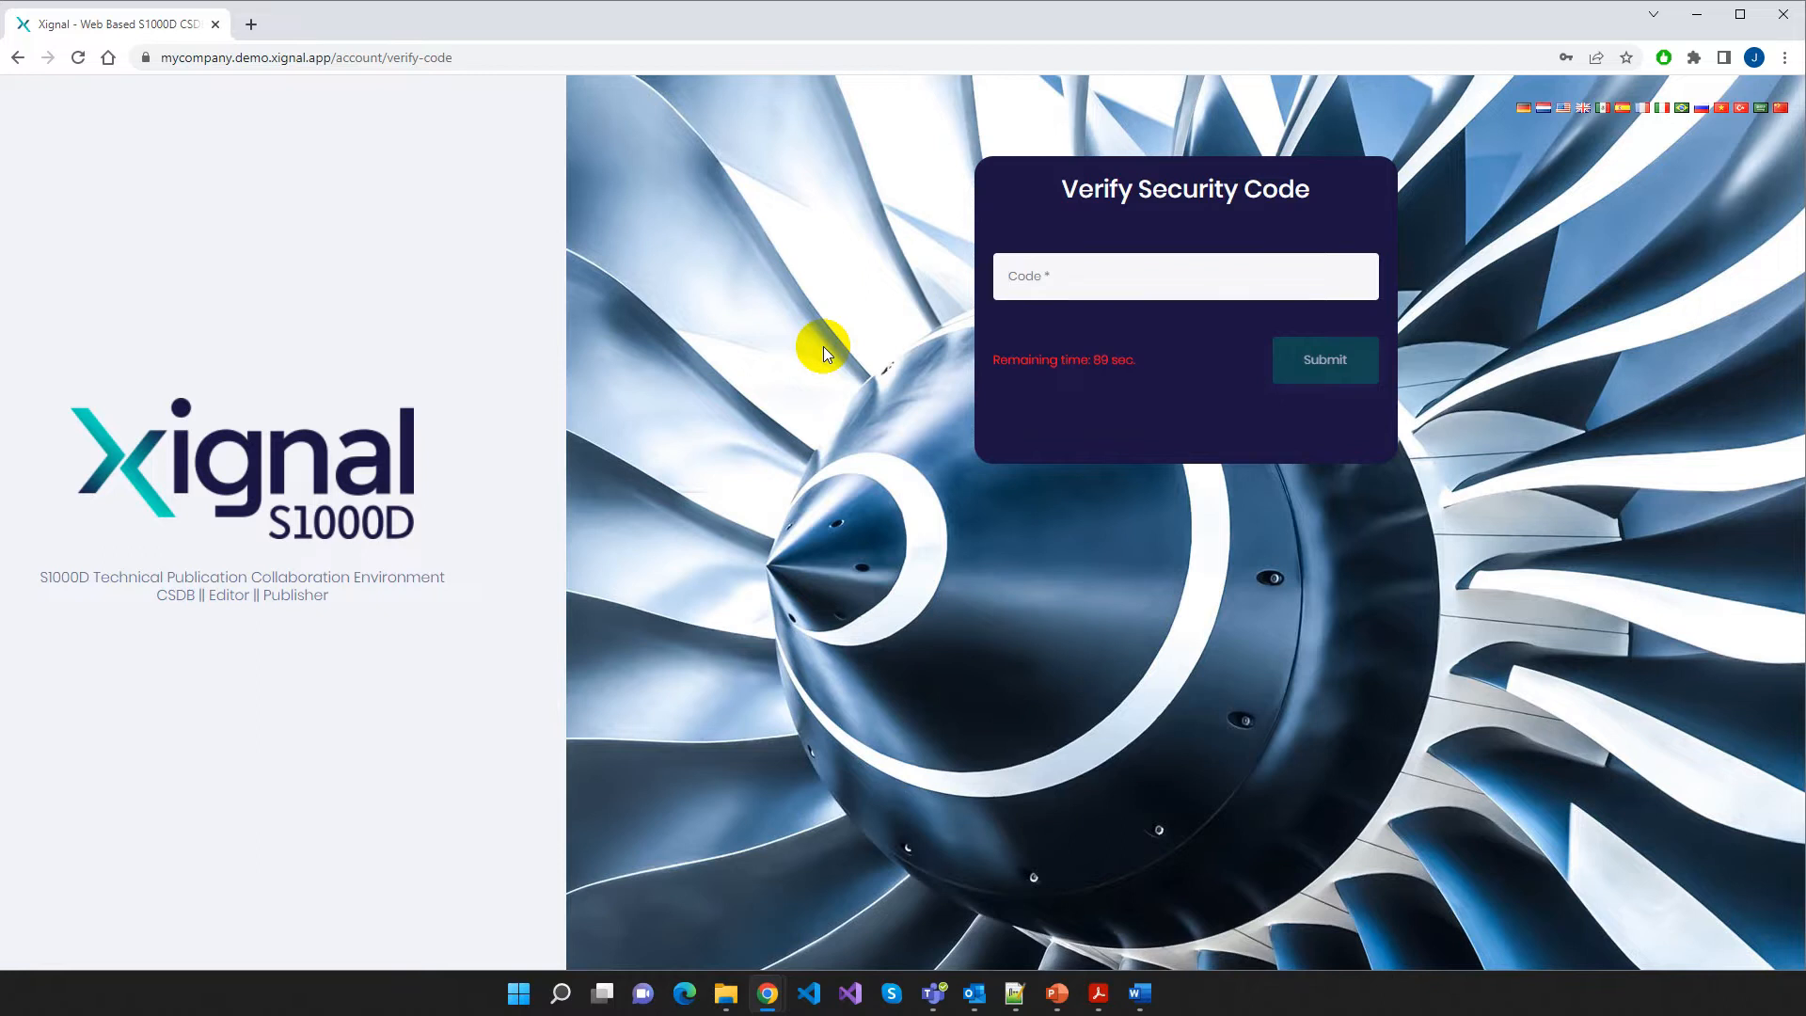
Enter and submit the security code to finish logging in, and decline the browser's offer to update the saved password
text(••)
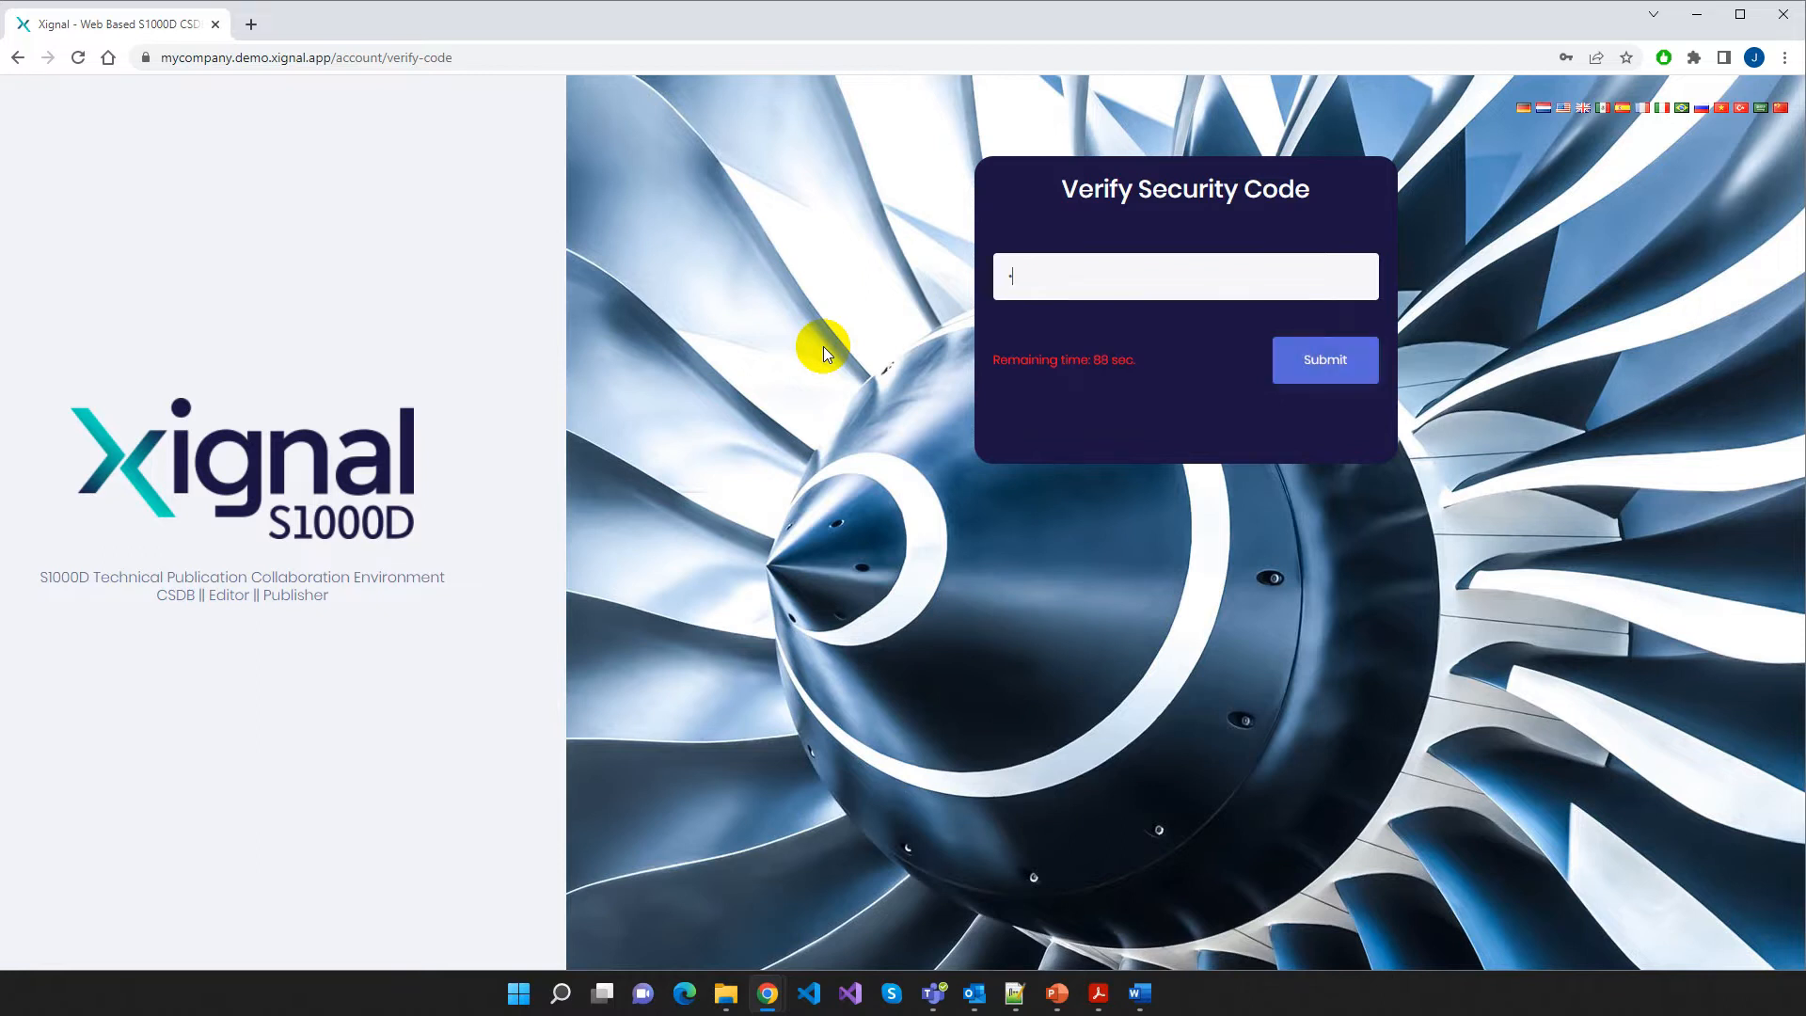
text(••••)
key(Return)
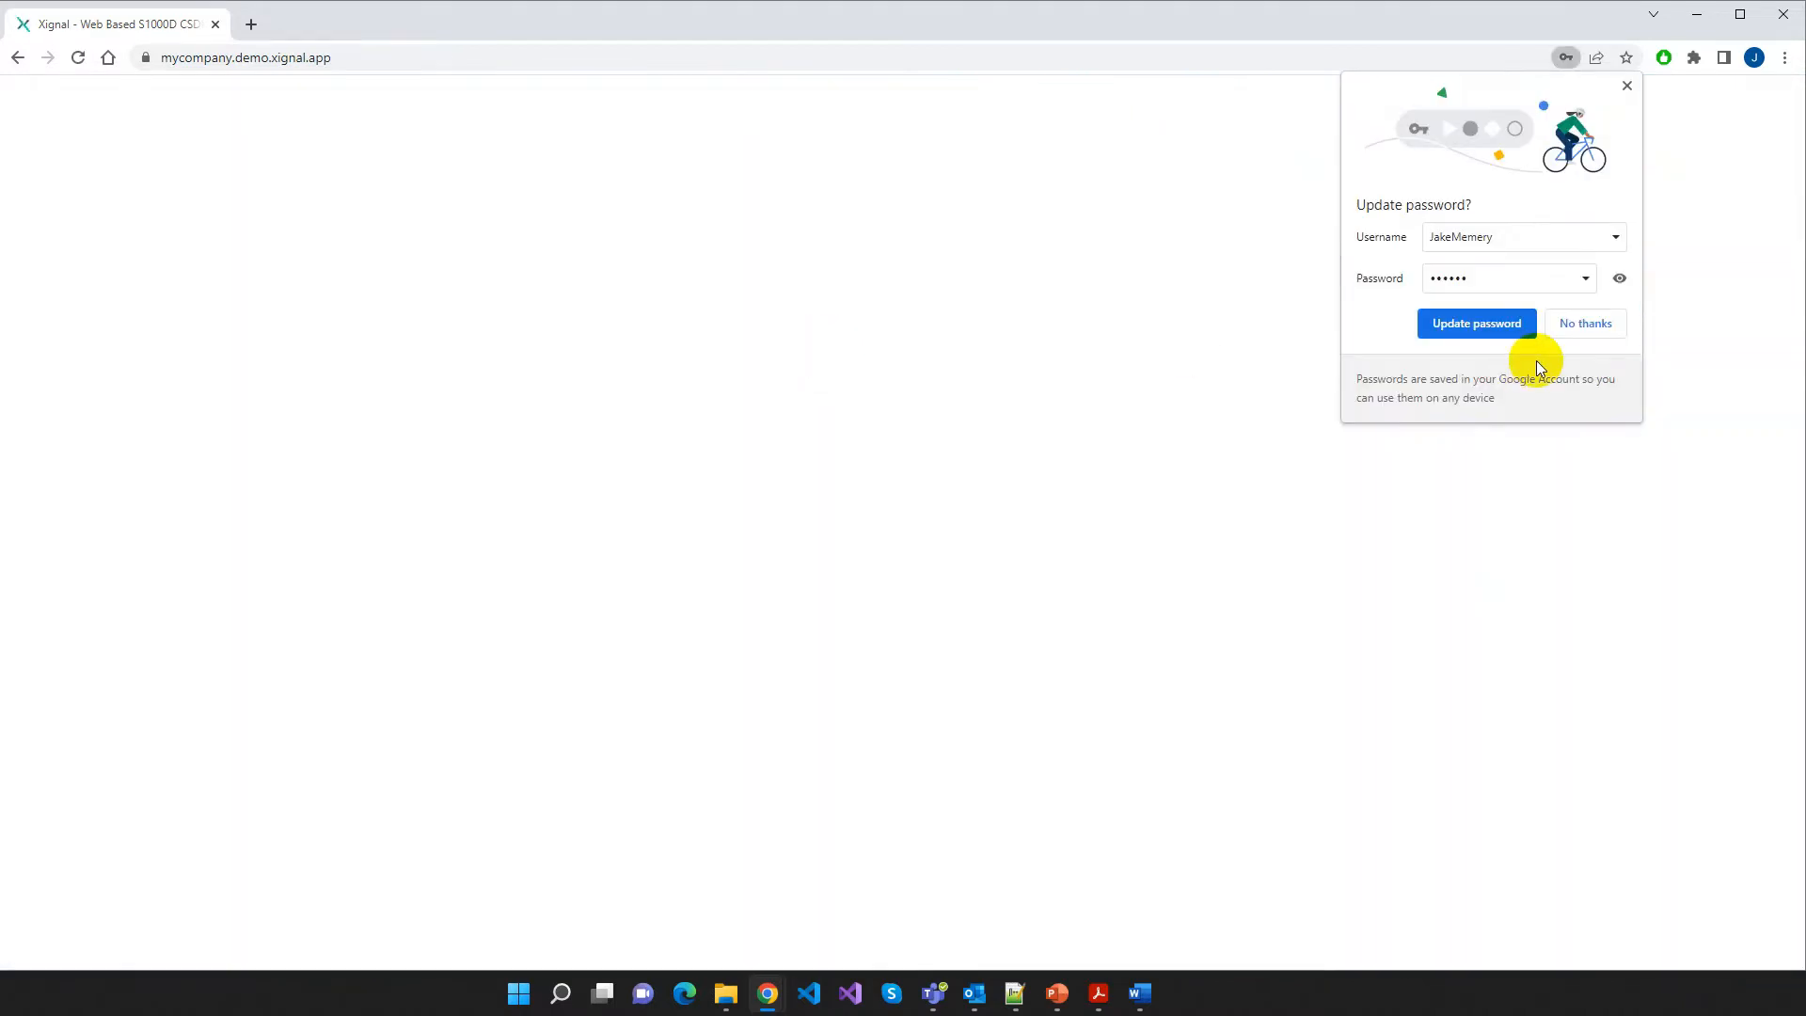
click(1573, 329)
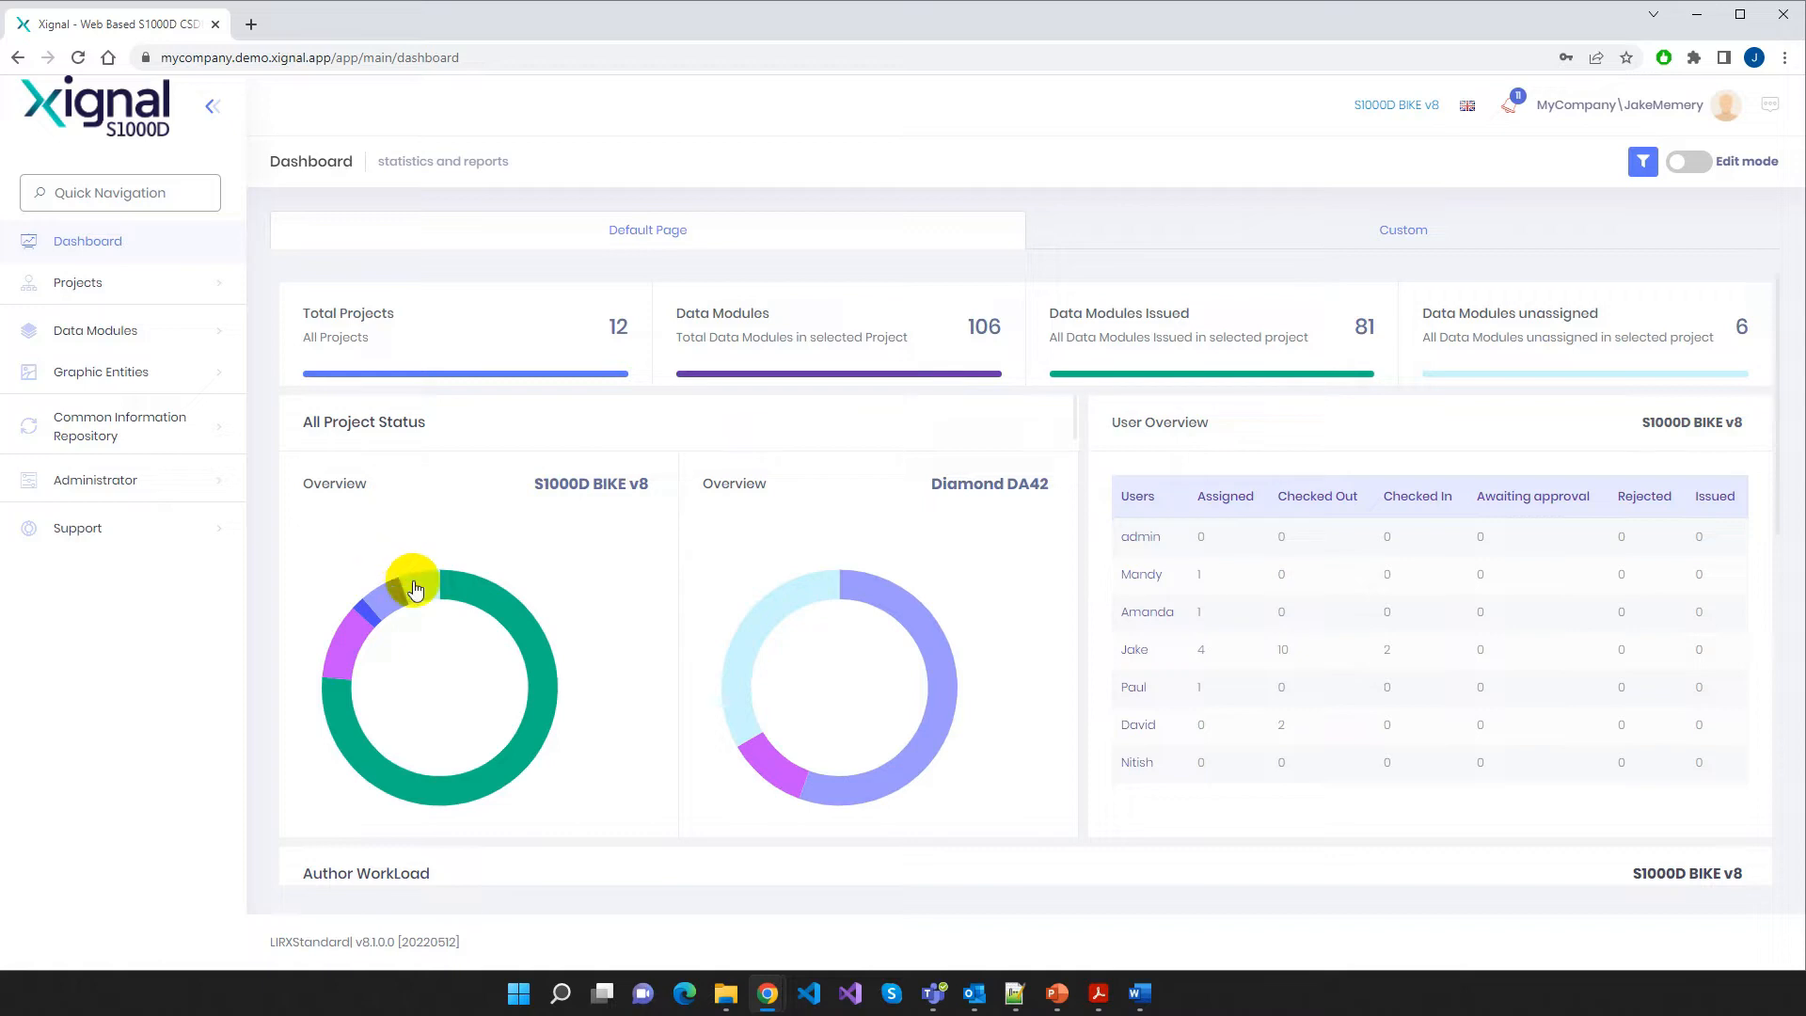
Examine the default dashboard page, including the All Project Status charts and the DM Status chart for S1000D BIKE v8
mouse_move(418, 593)
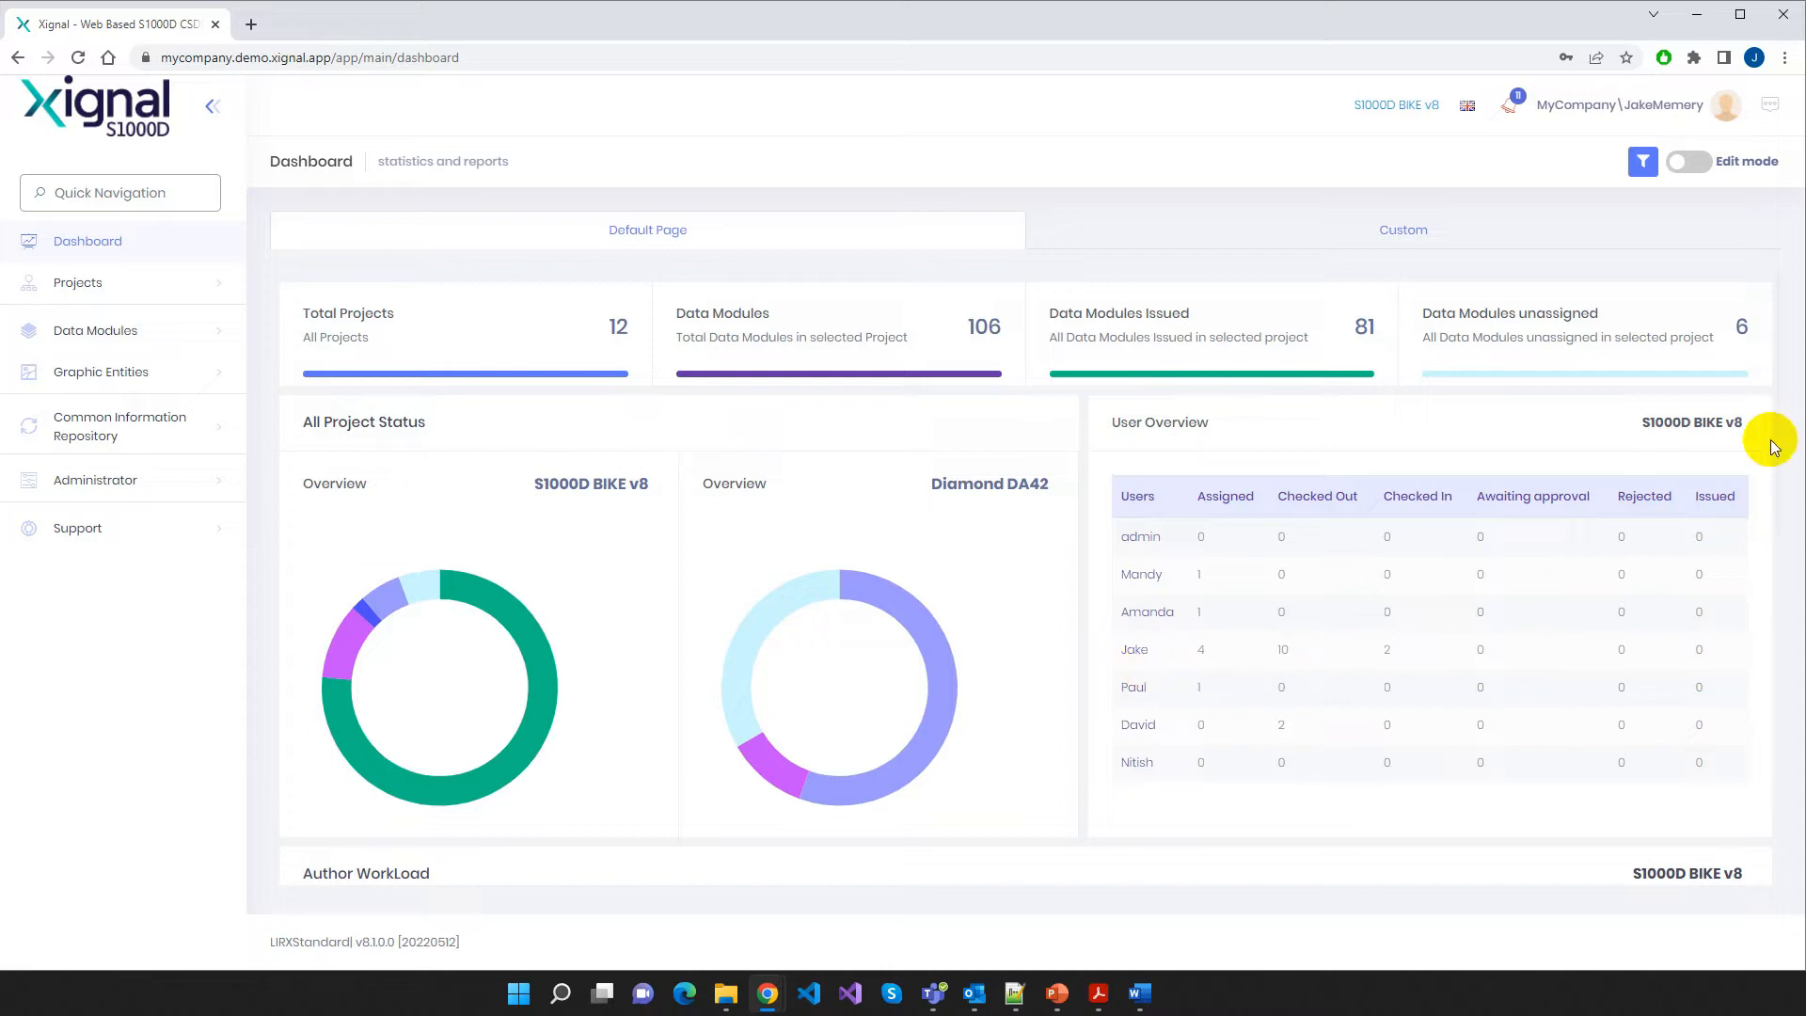
drag(1778, 434, 1774, 778)
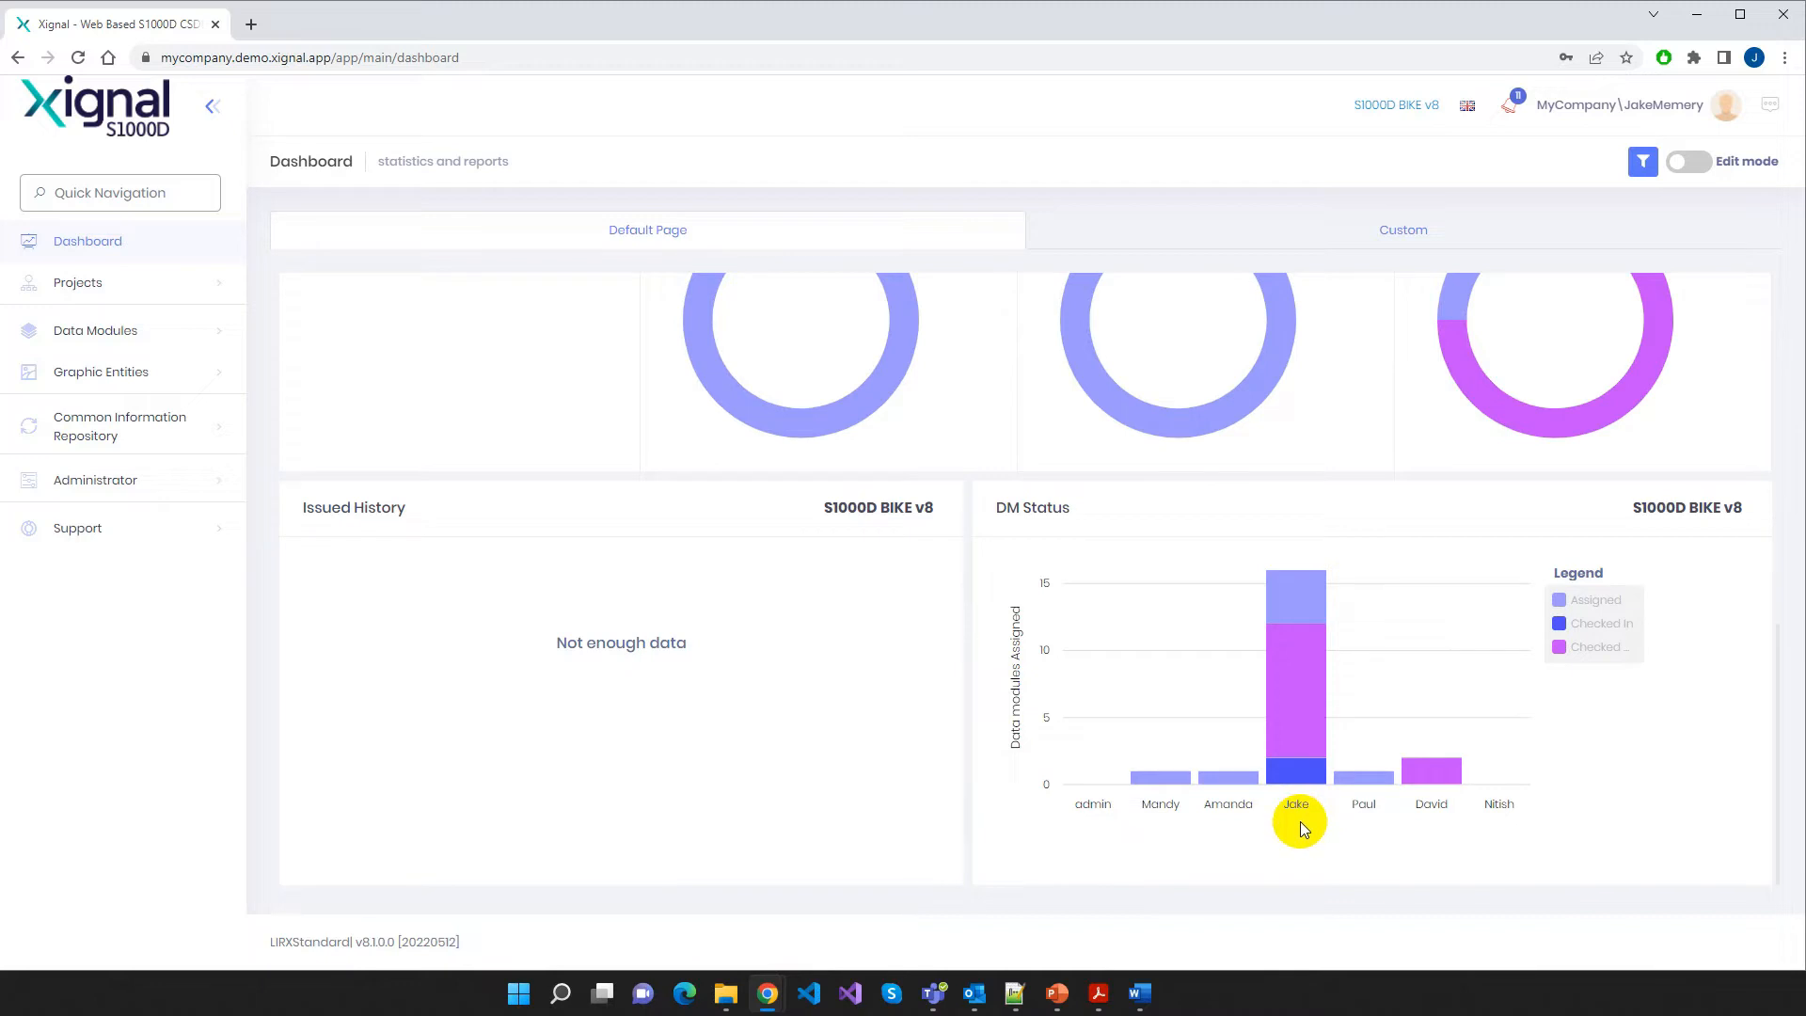
mouse_move(1313, 785)
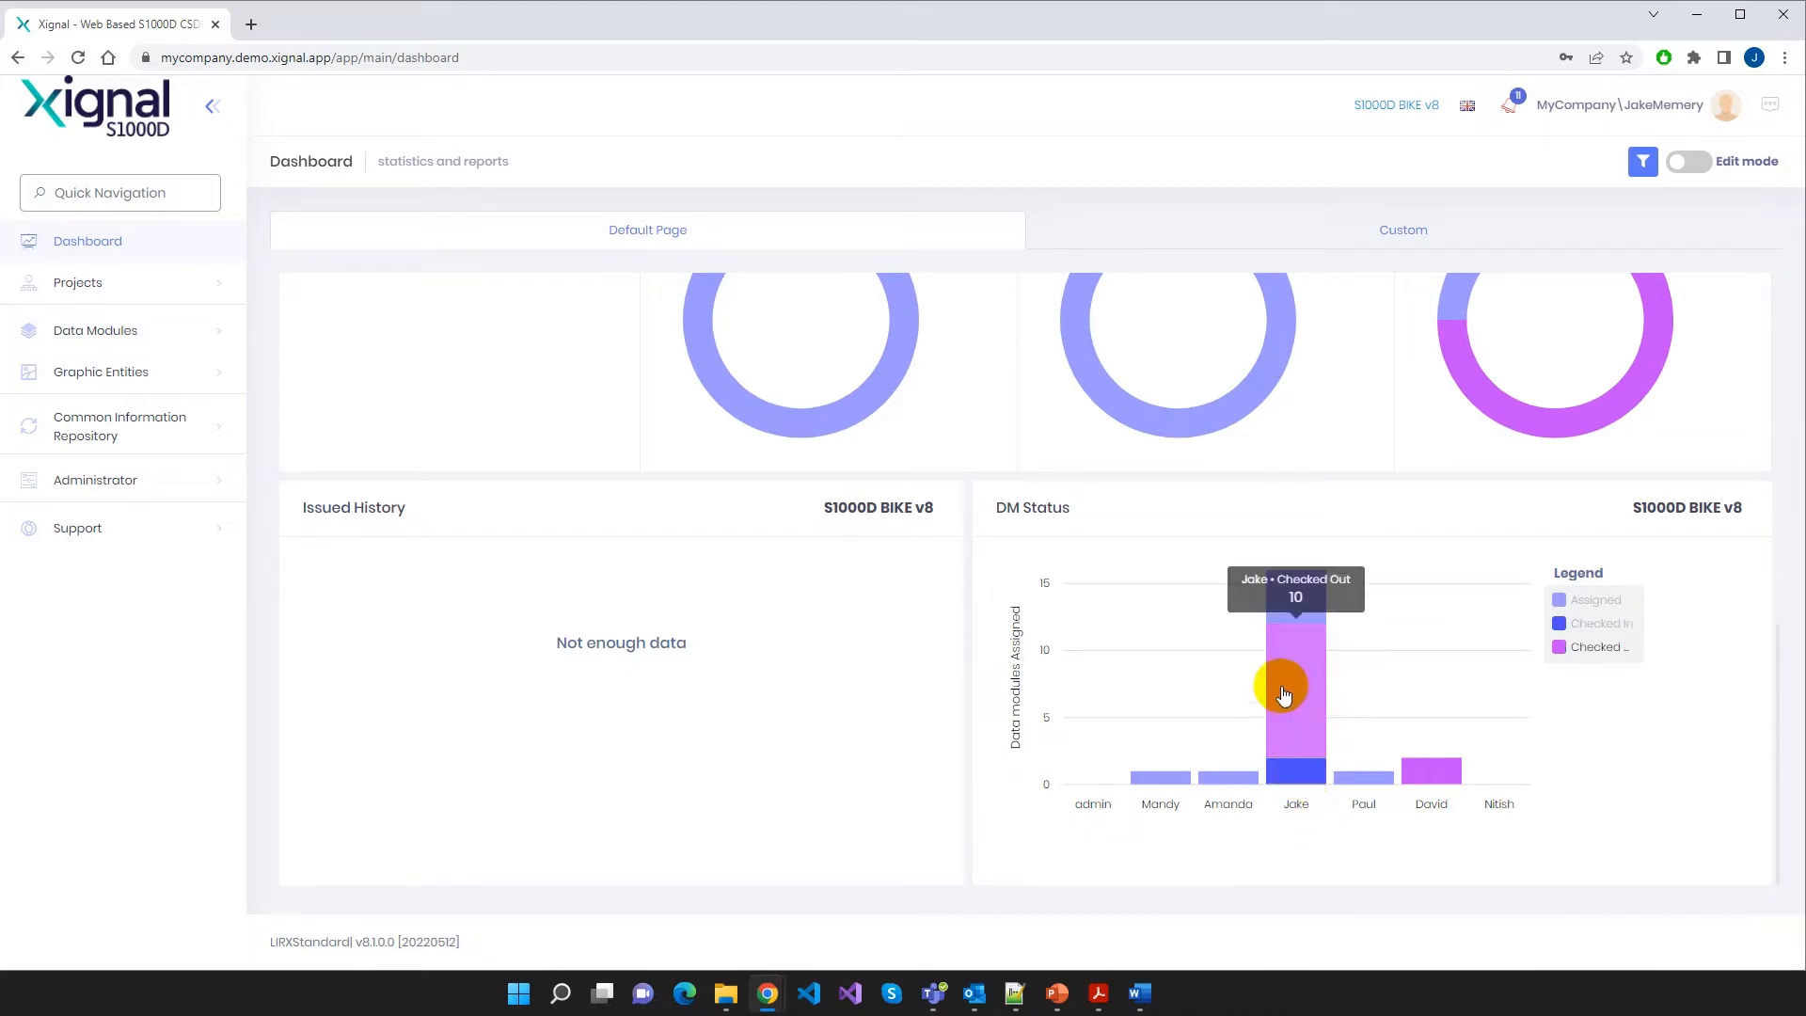
mouse_move(1313, 611)
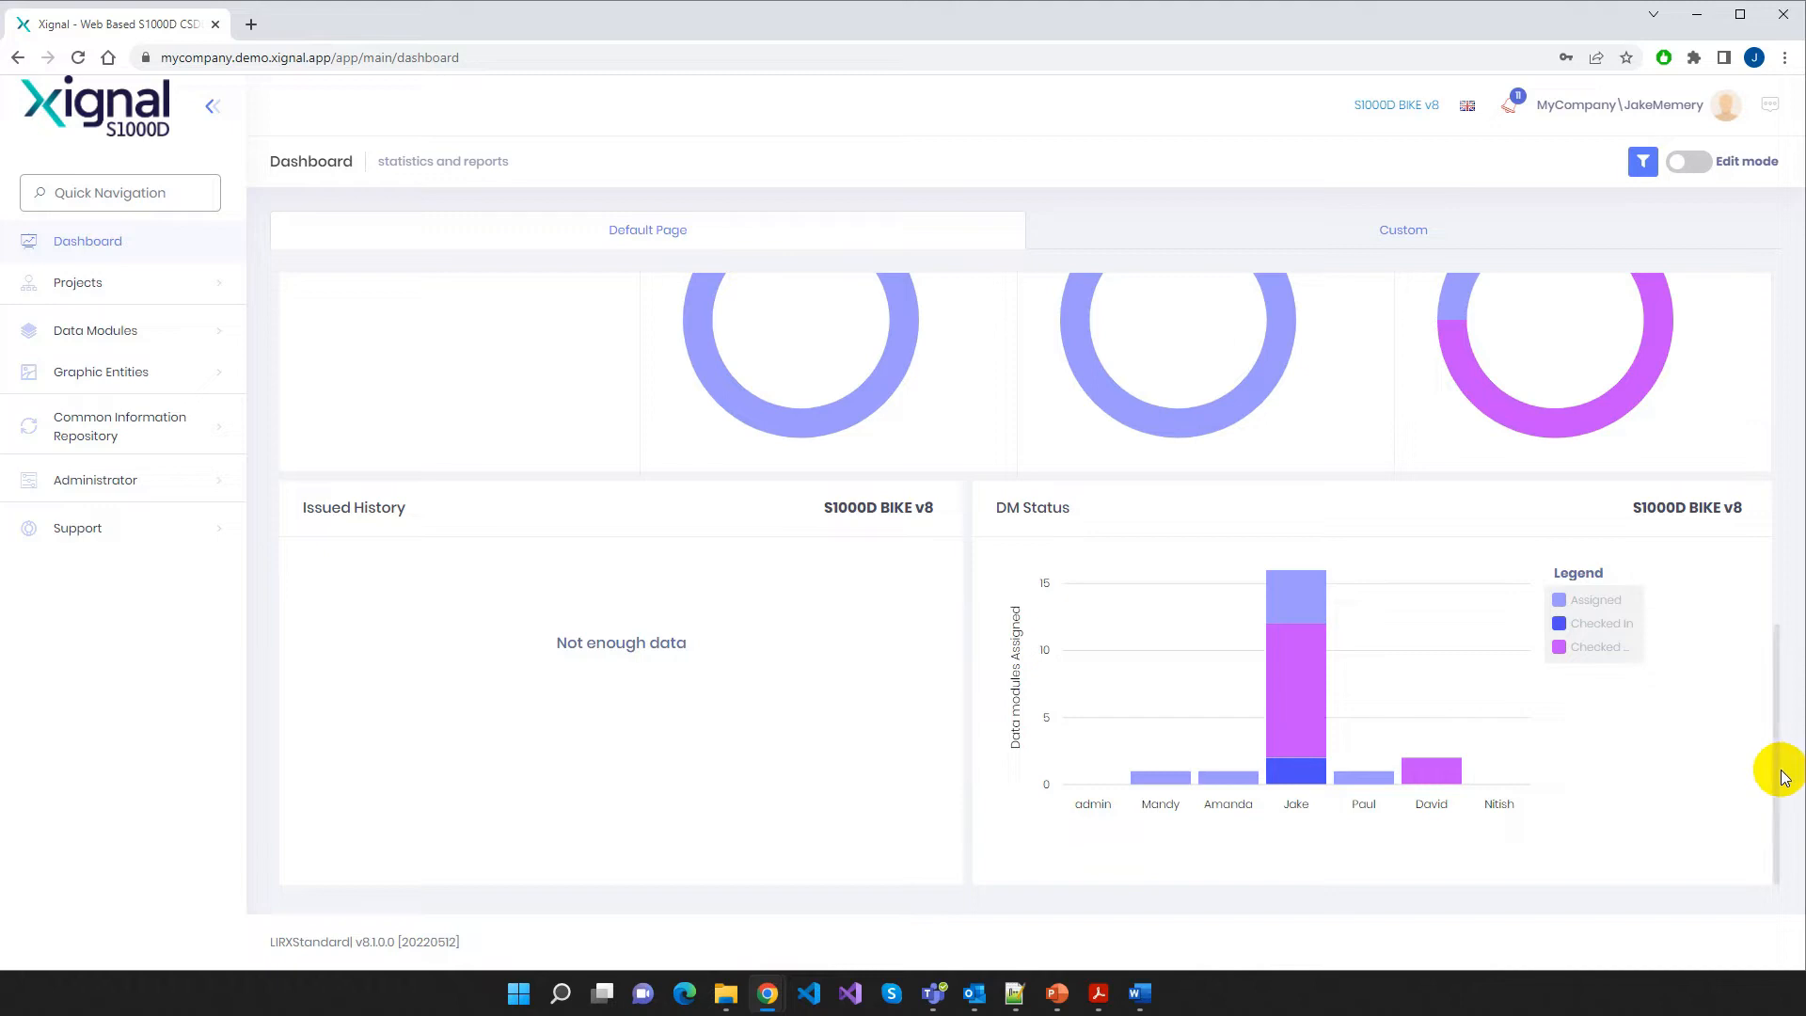
click(1776, 688)
drag(1776, 689, 1745, 302)
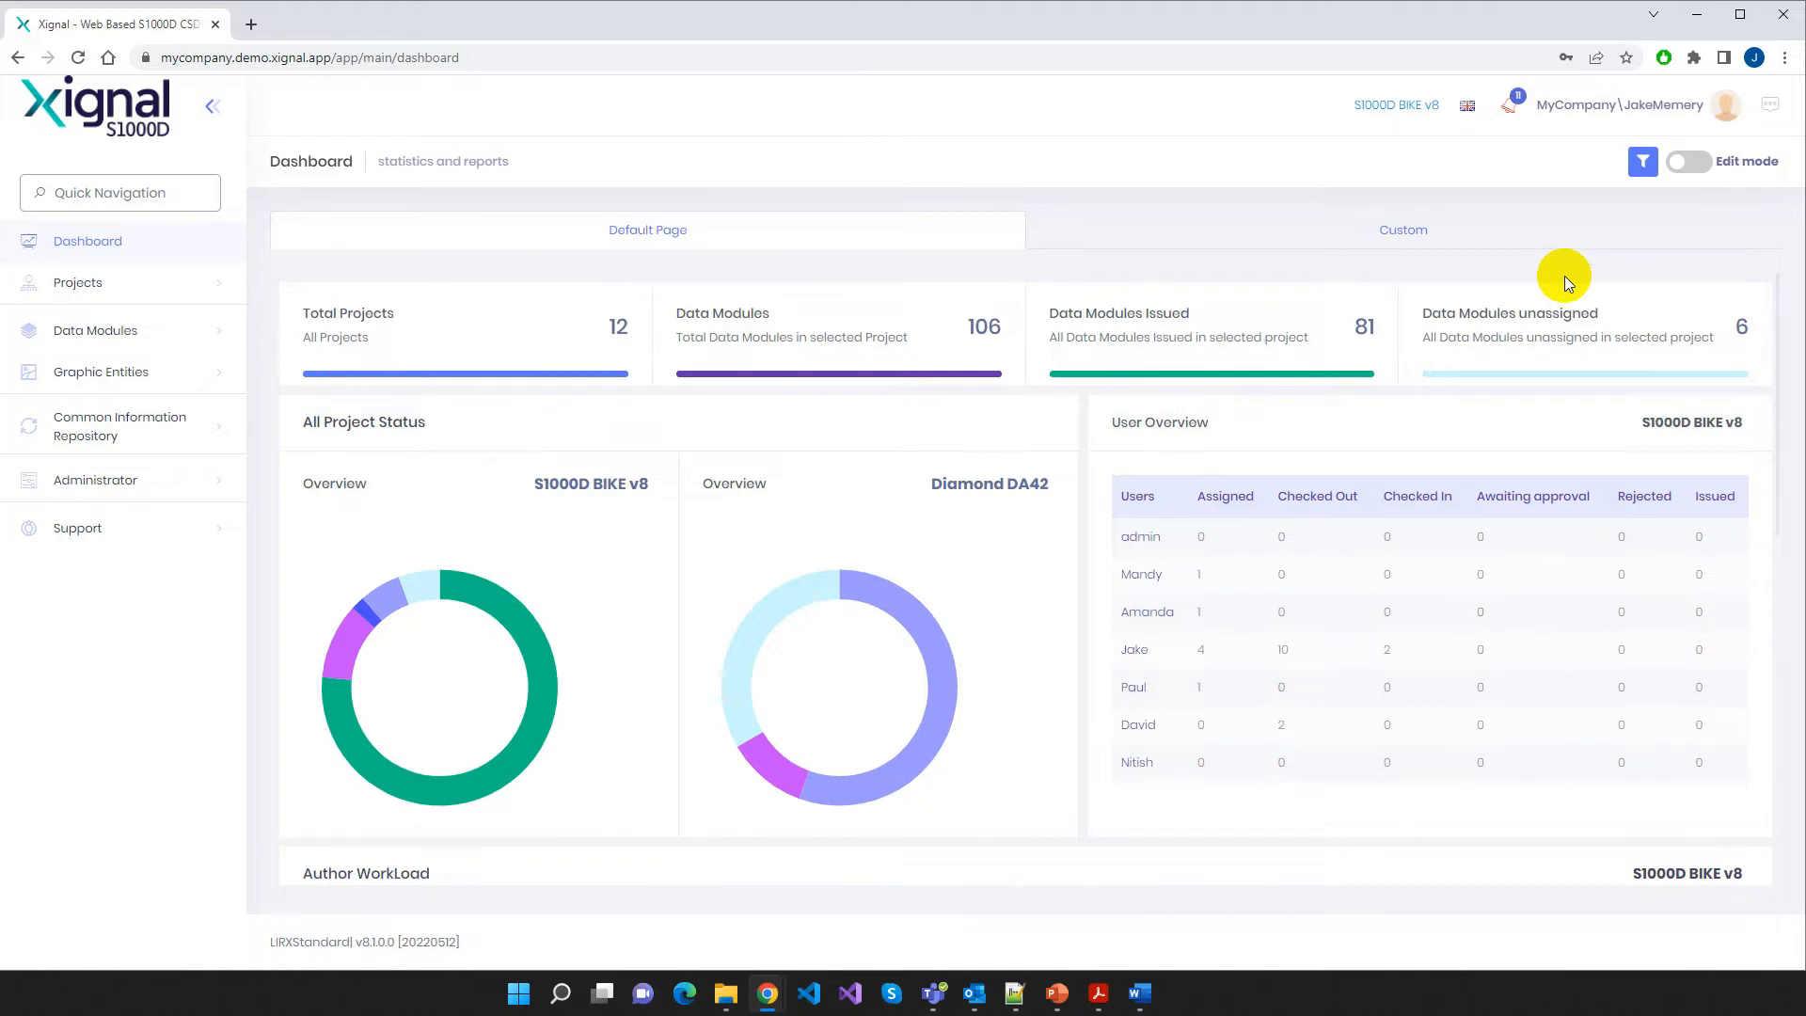
Look over the Default Page and Custom dashboard pages in edit mode, and leave edit mode without changing any widgets
click(1691, 169)
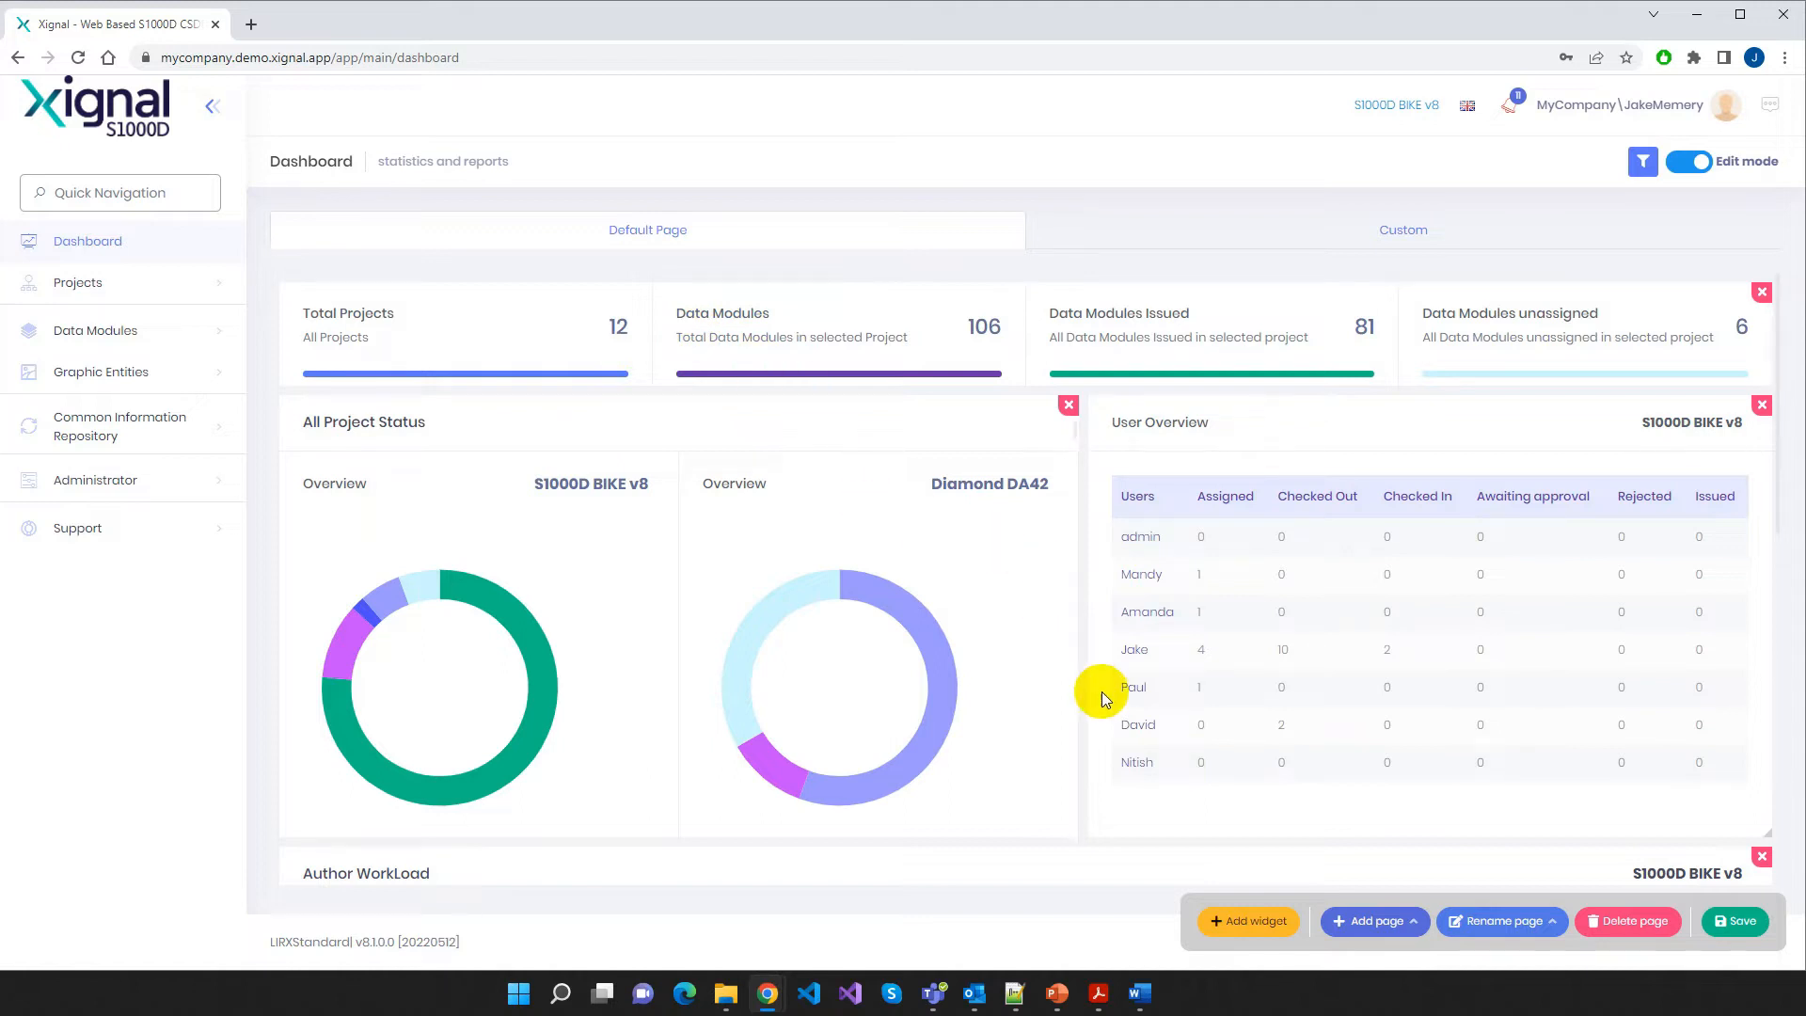
mouse_move(1076, 609)
mouse_down()
mouse_move(1016, 612)
mouse_move(1075, 610)
mouse_up()
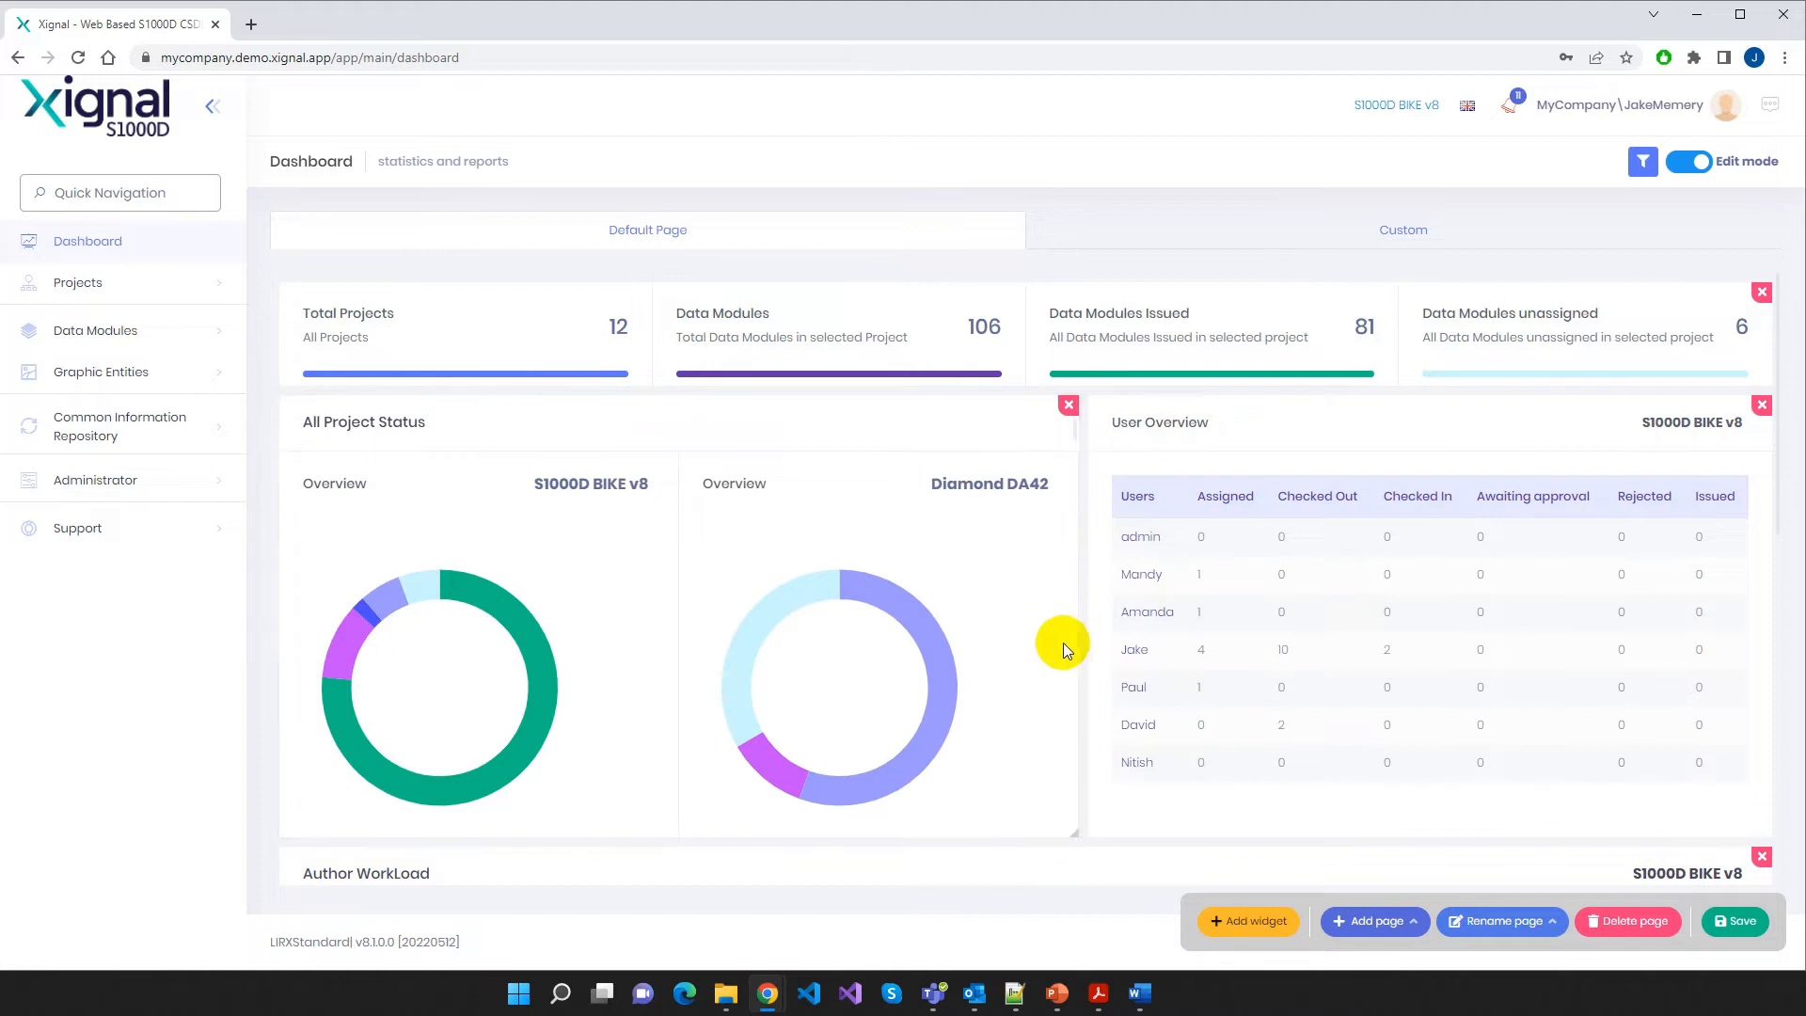
click(1401, 235)
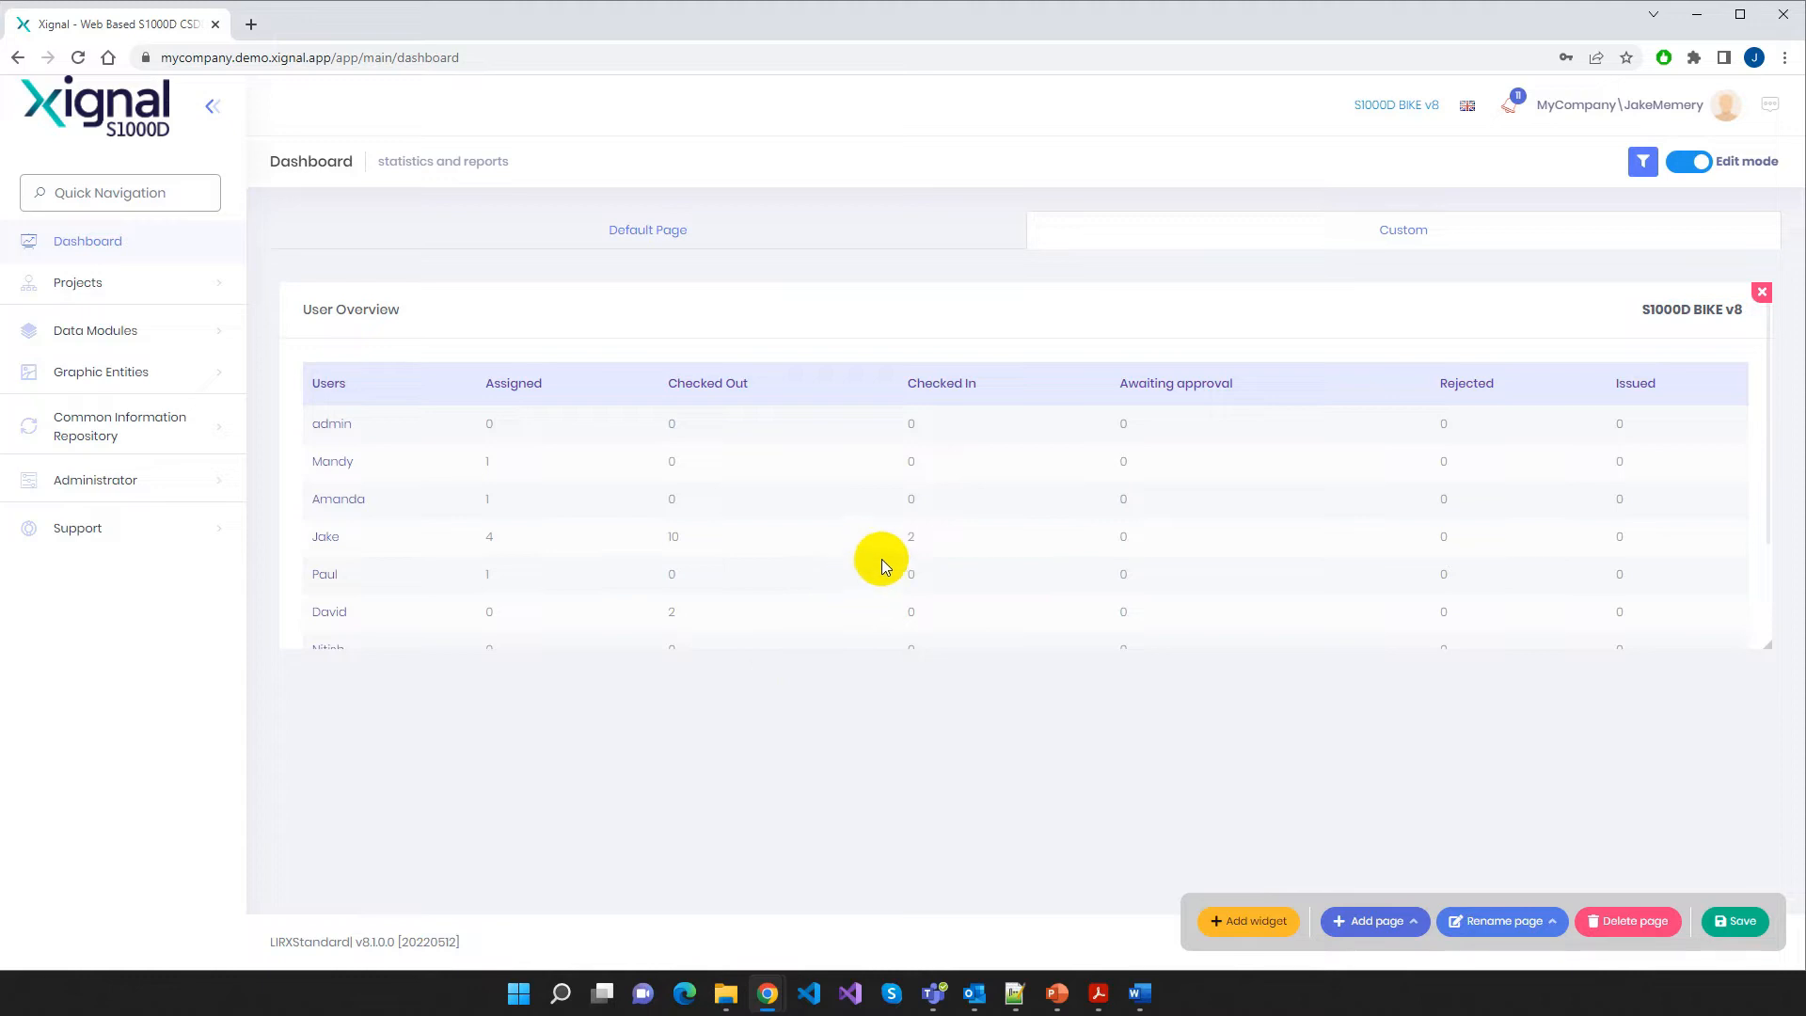
click(673, 231)
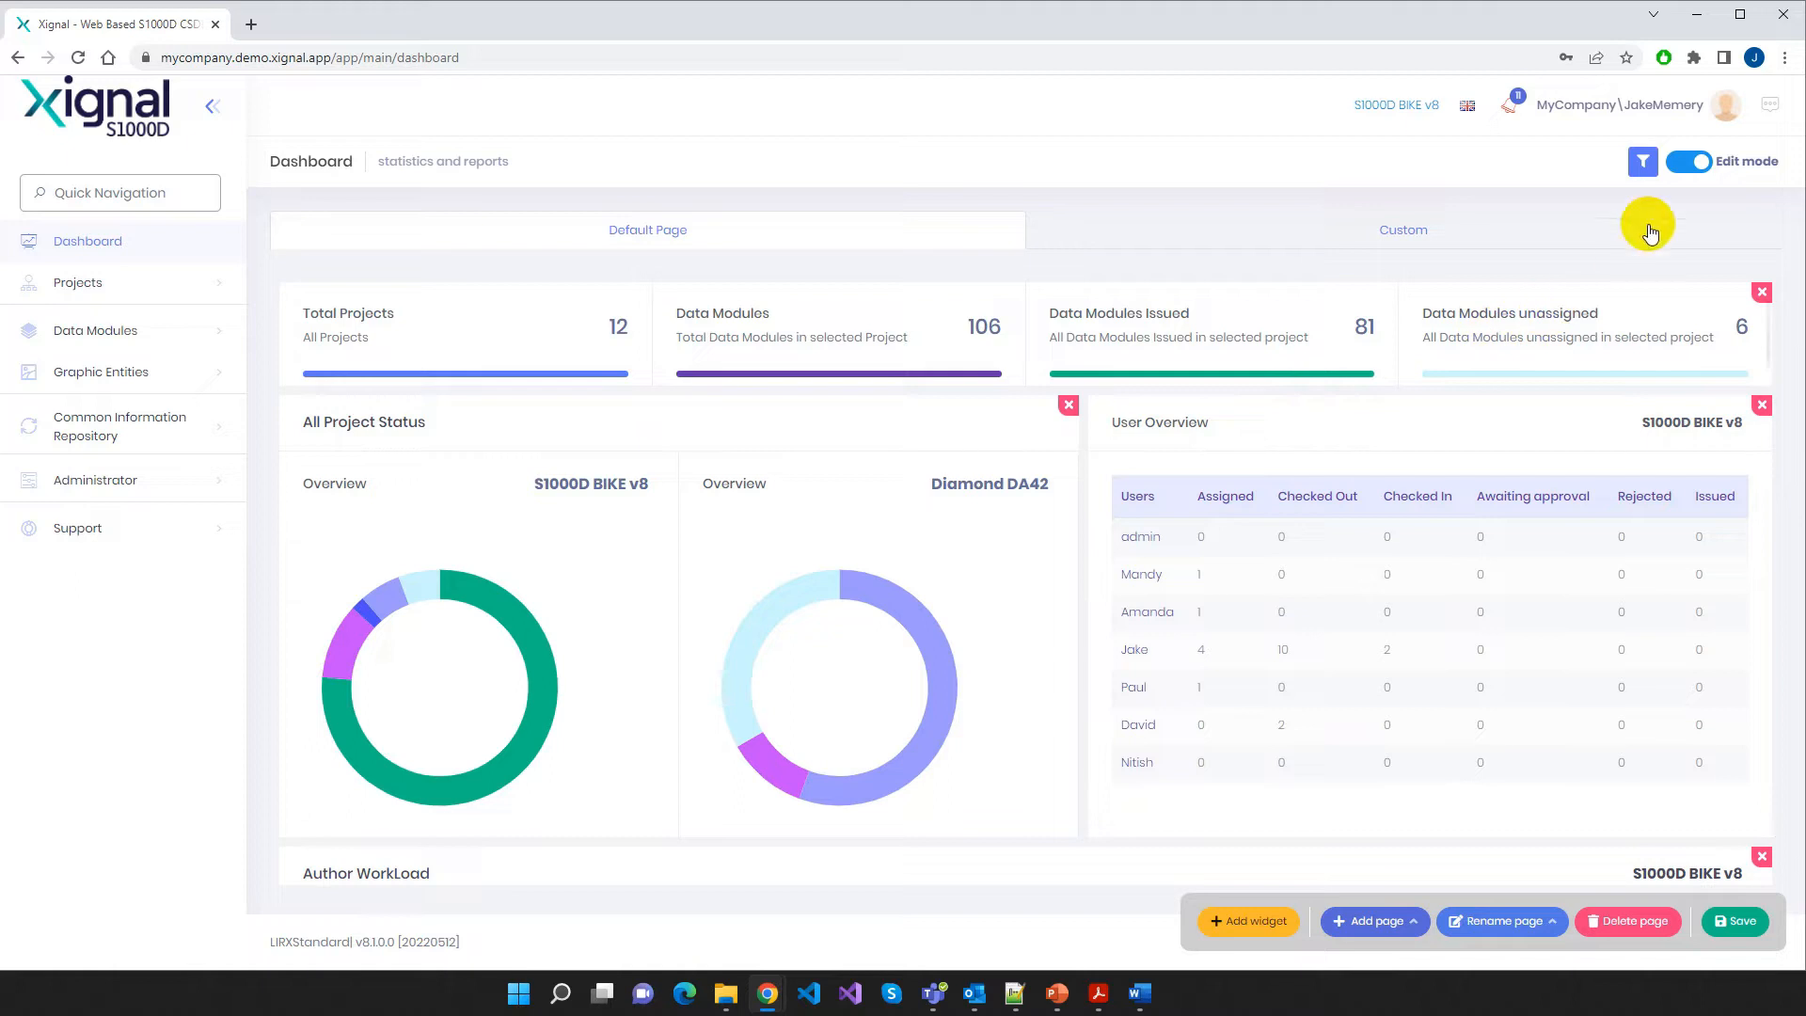
click(1685, 166)
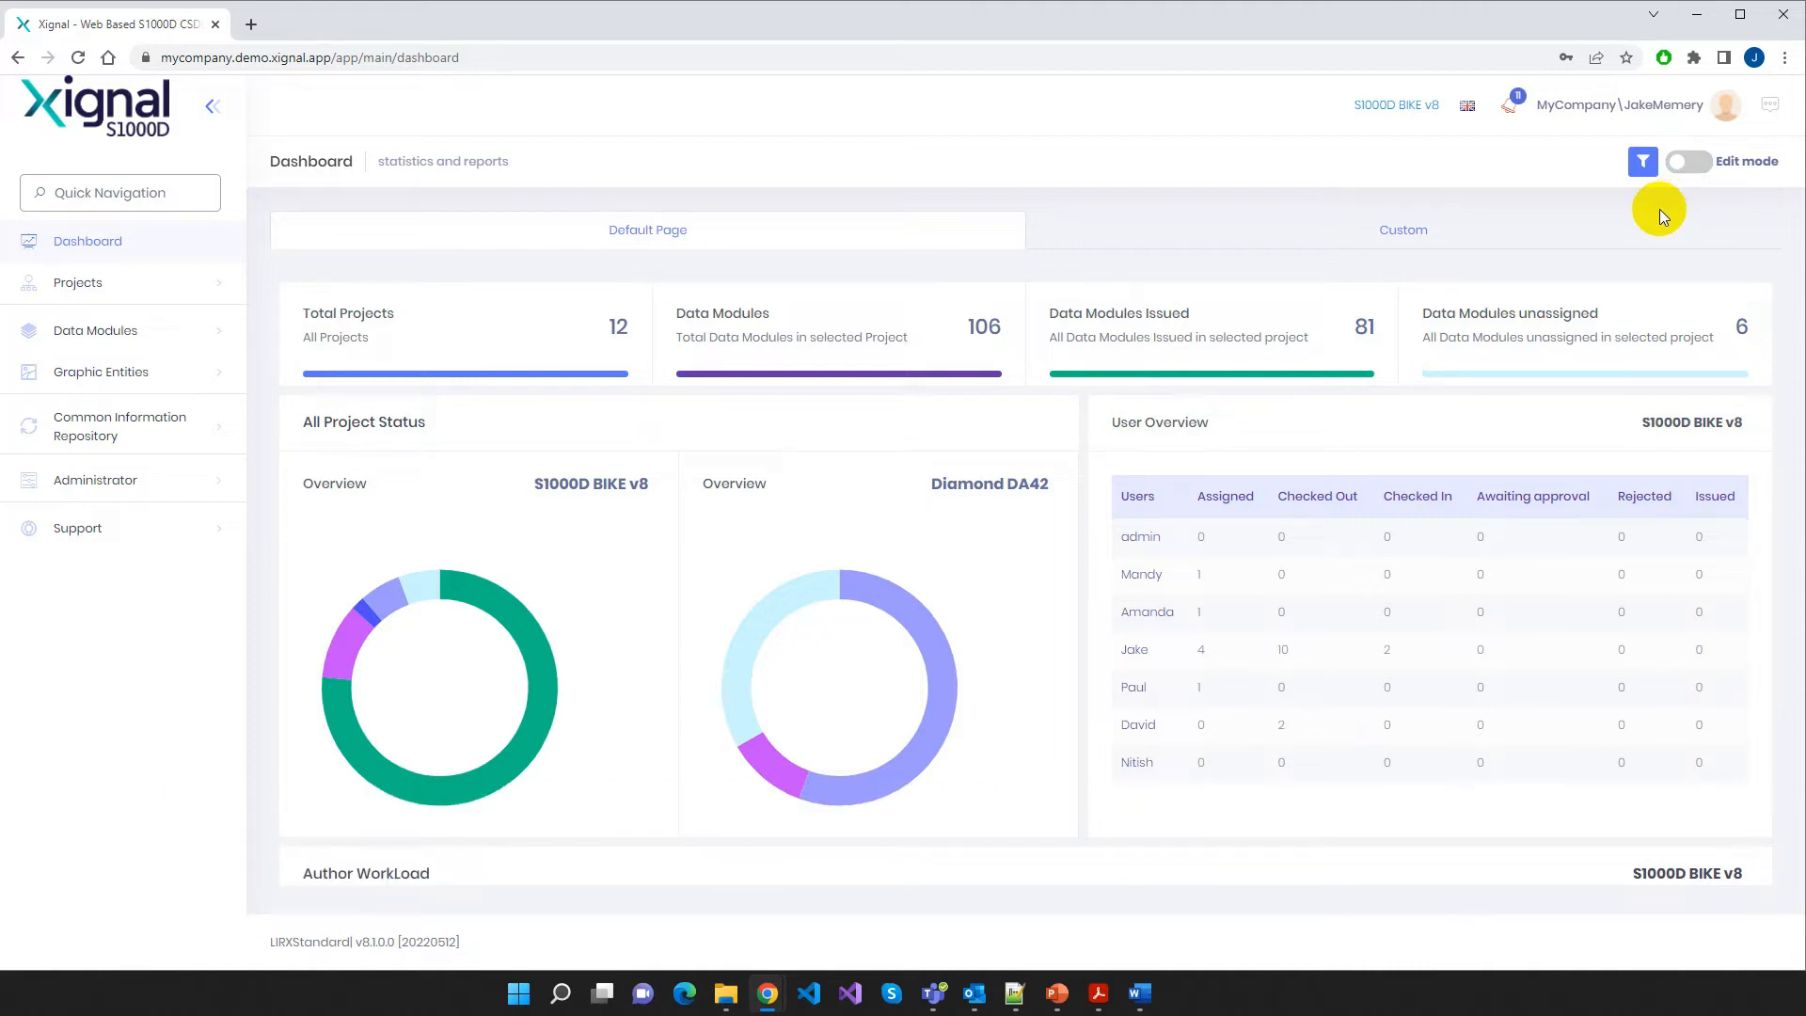
Review the profile and Two Factor Login sections of the account's My settings, and close them without saving
click(1641, 111)
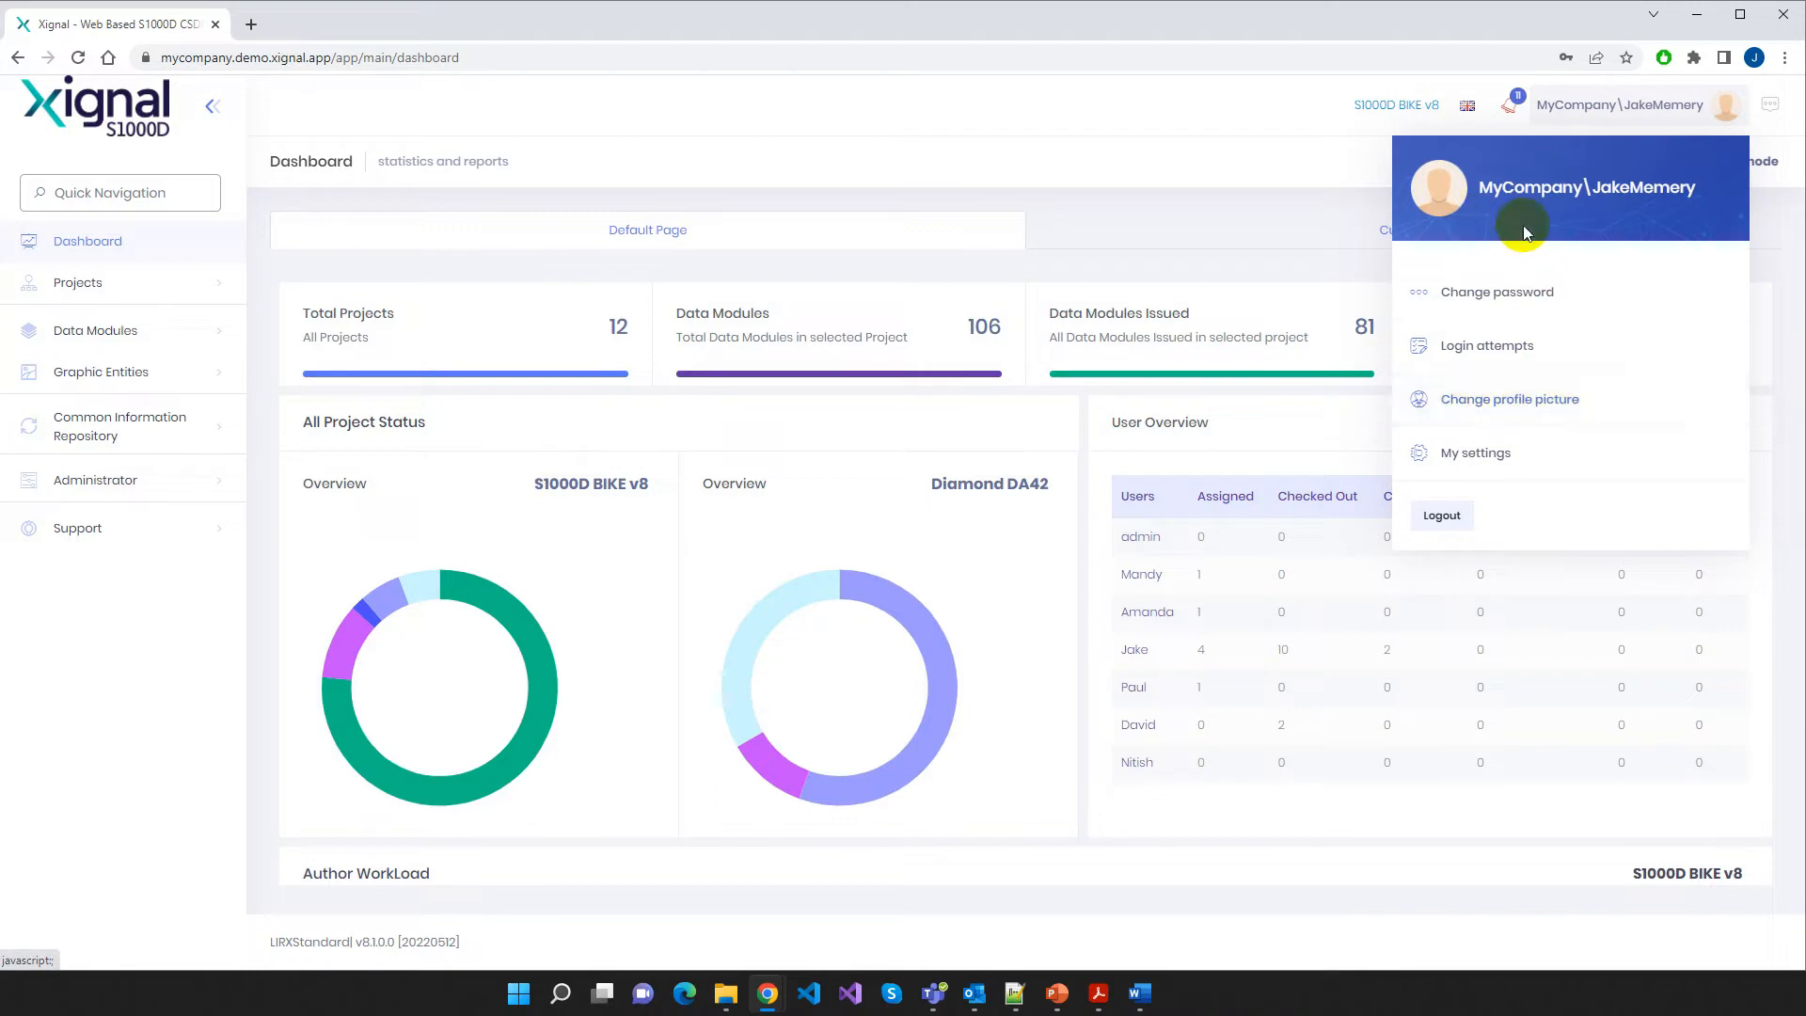
click(1492, 453)
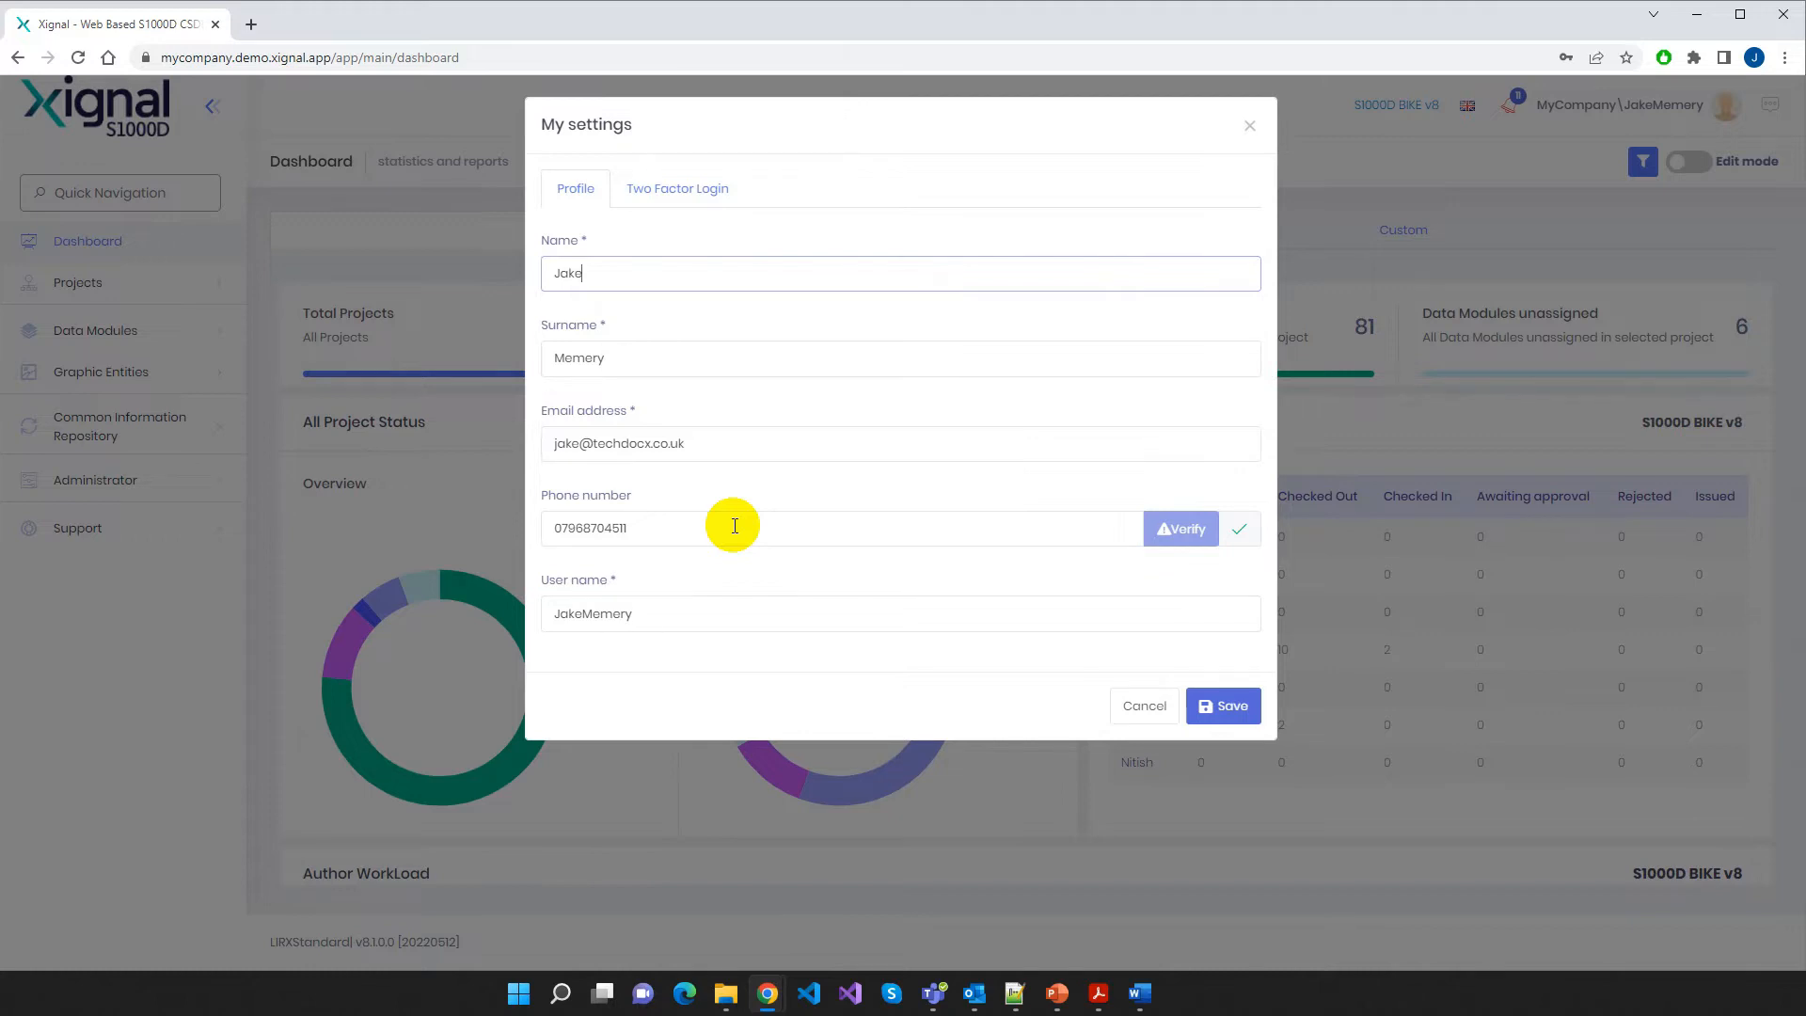
click(681, 191)
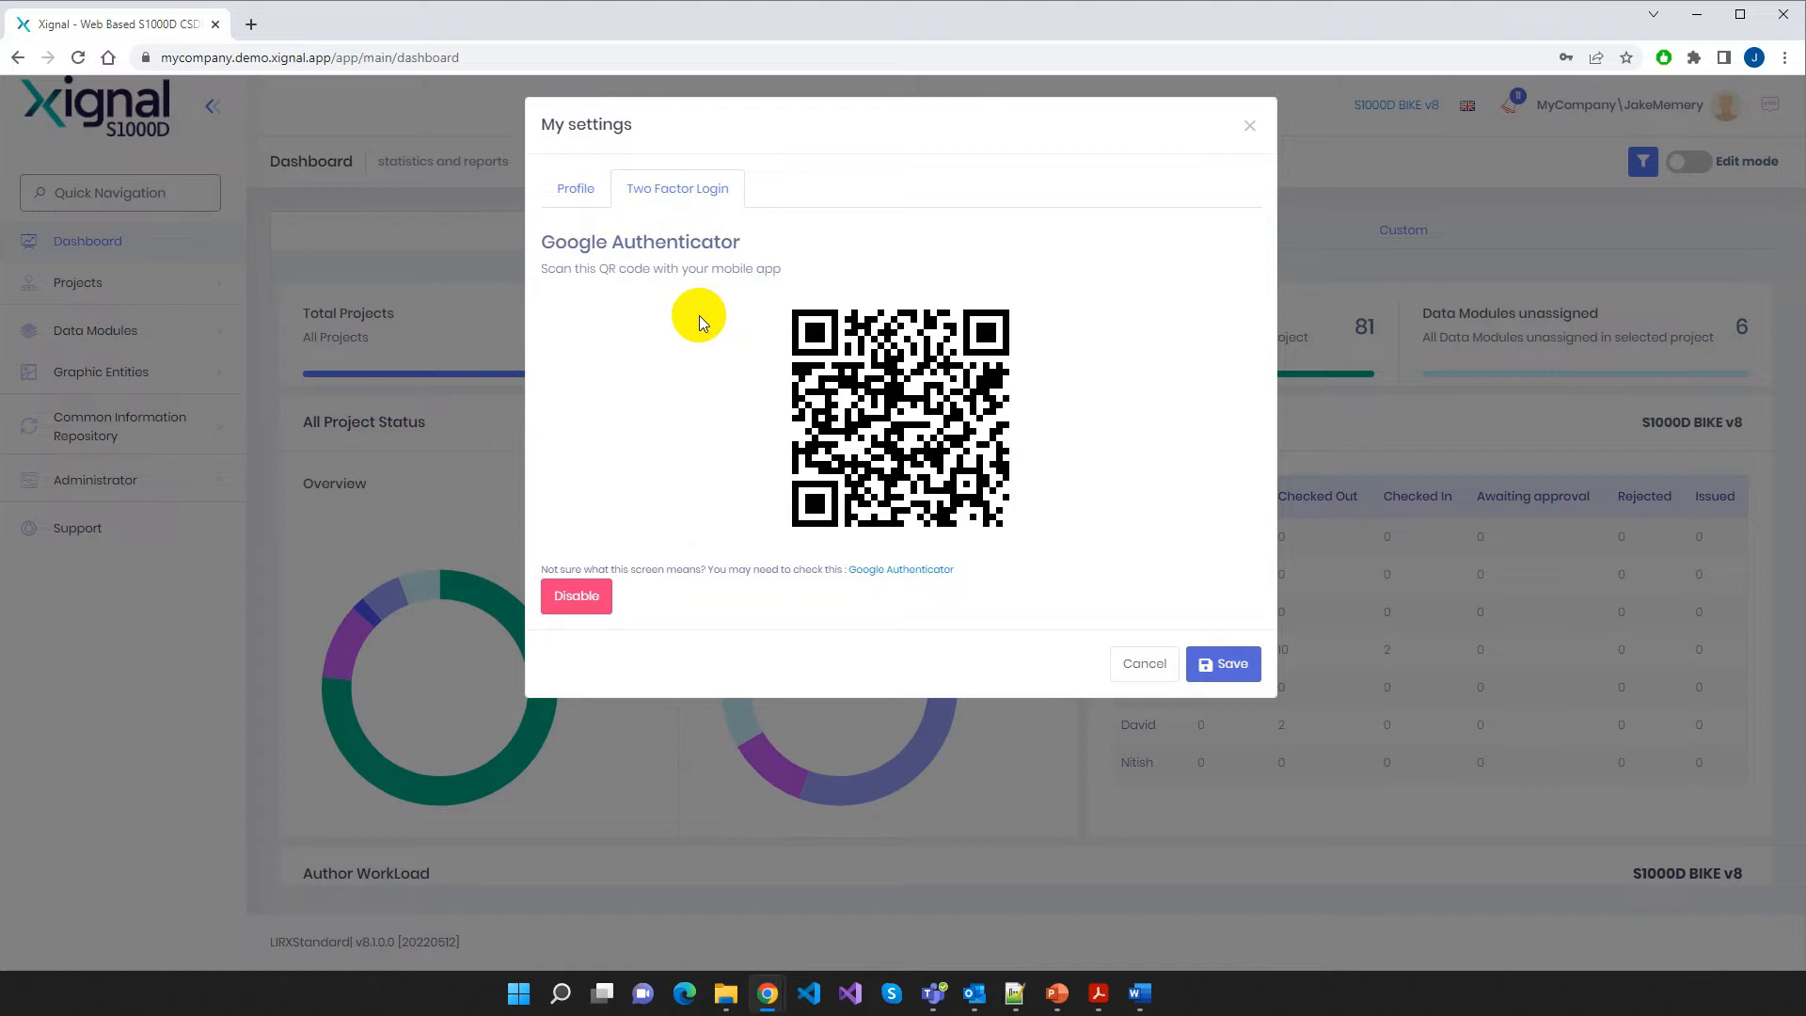
click(575, 192)
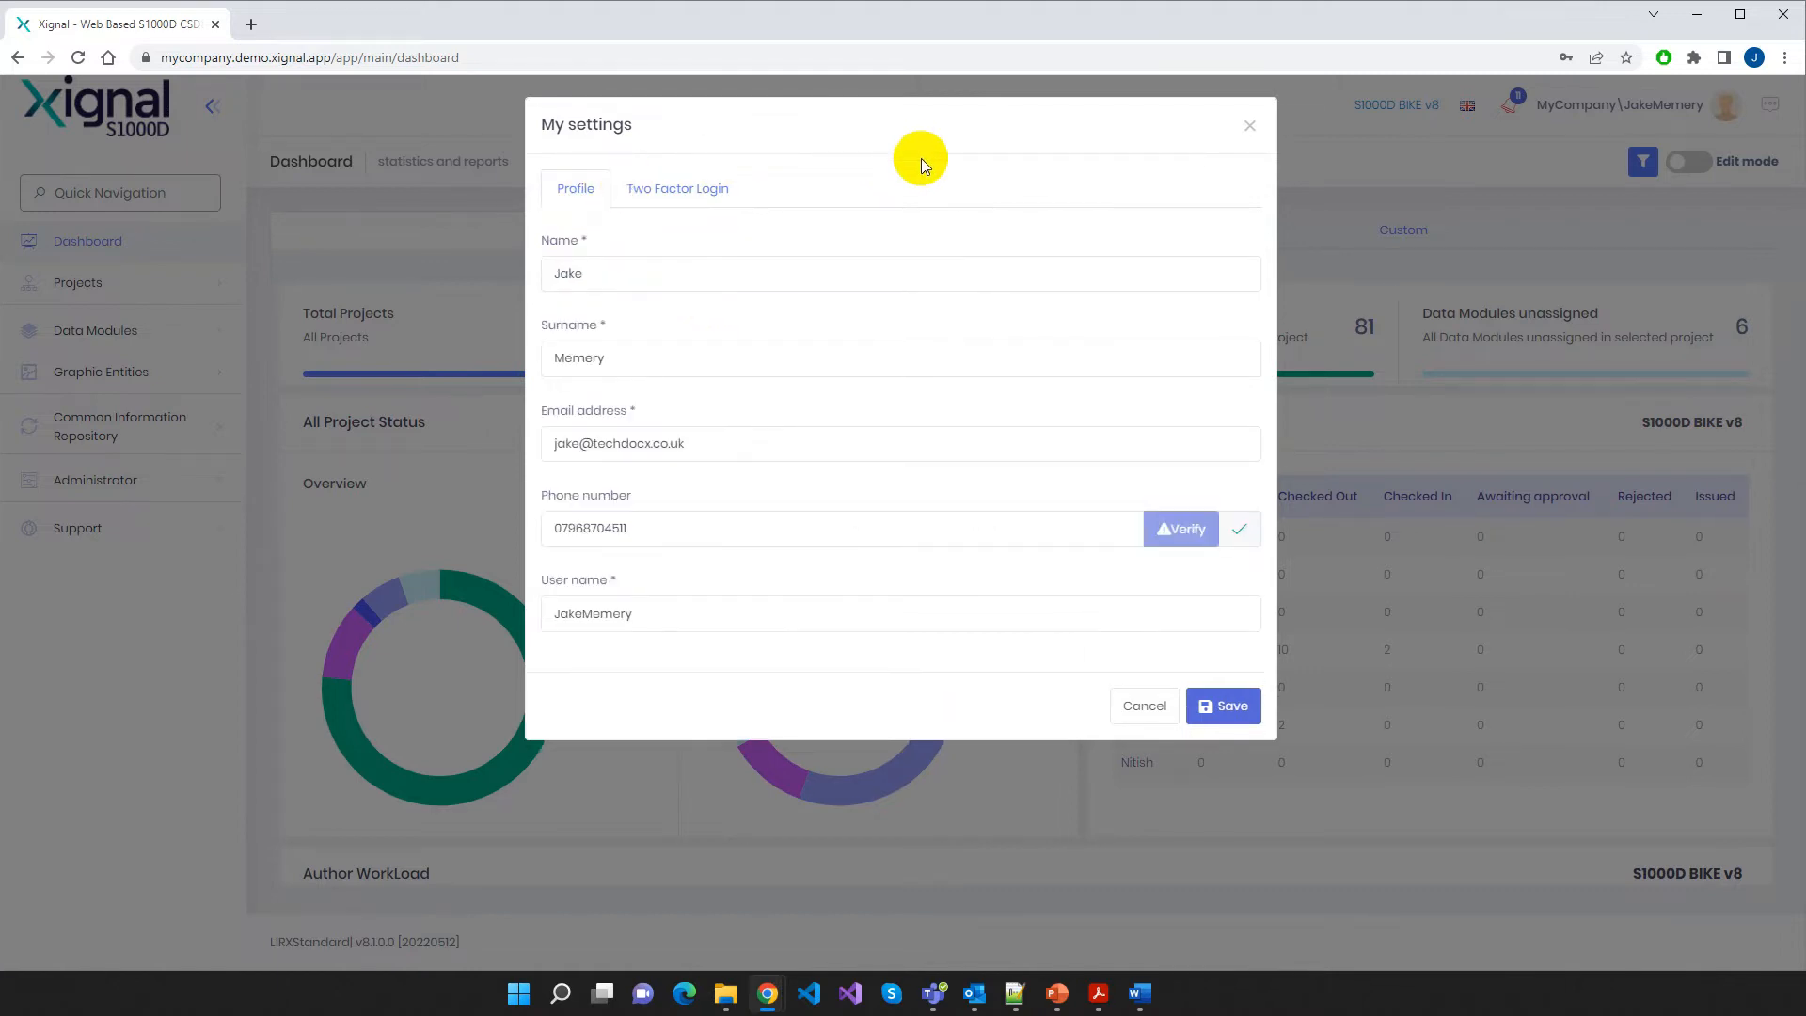
click(1155, 704)
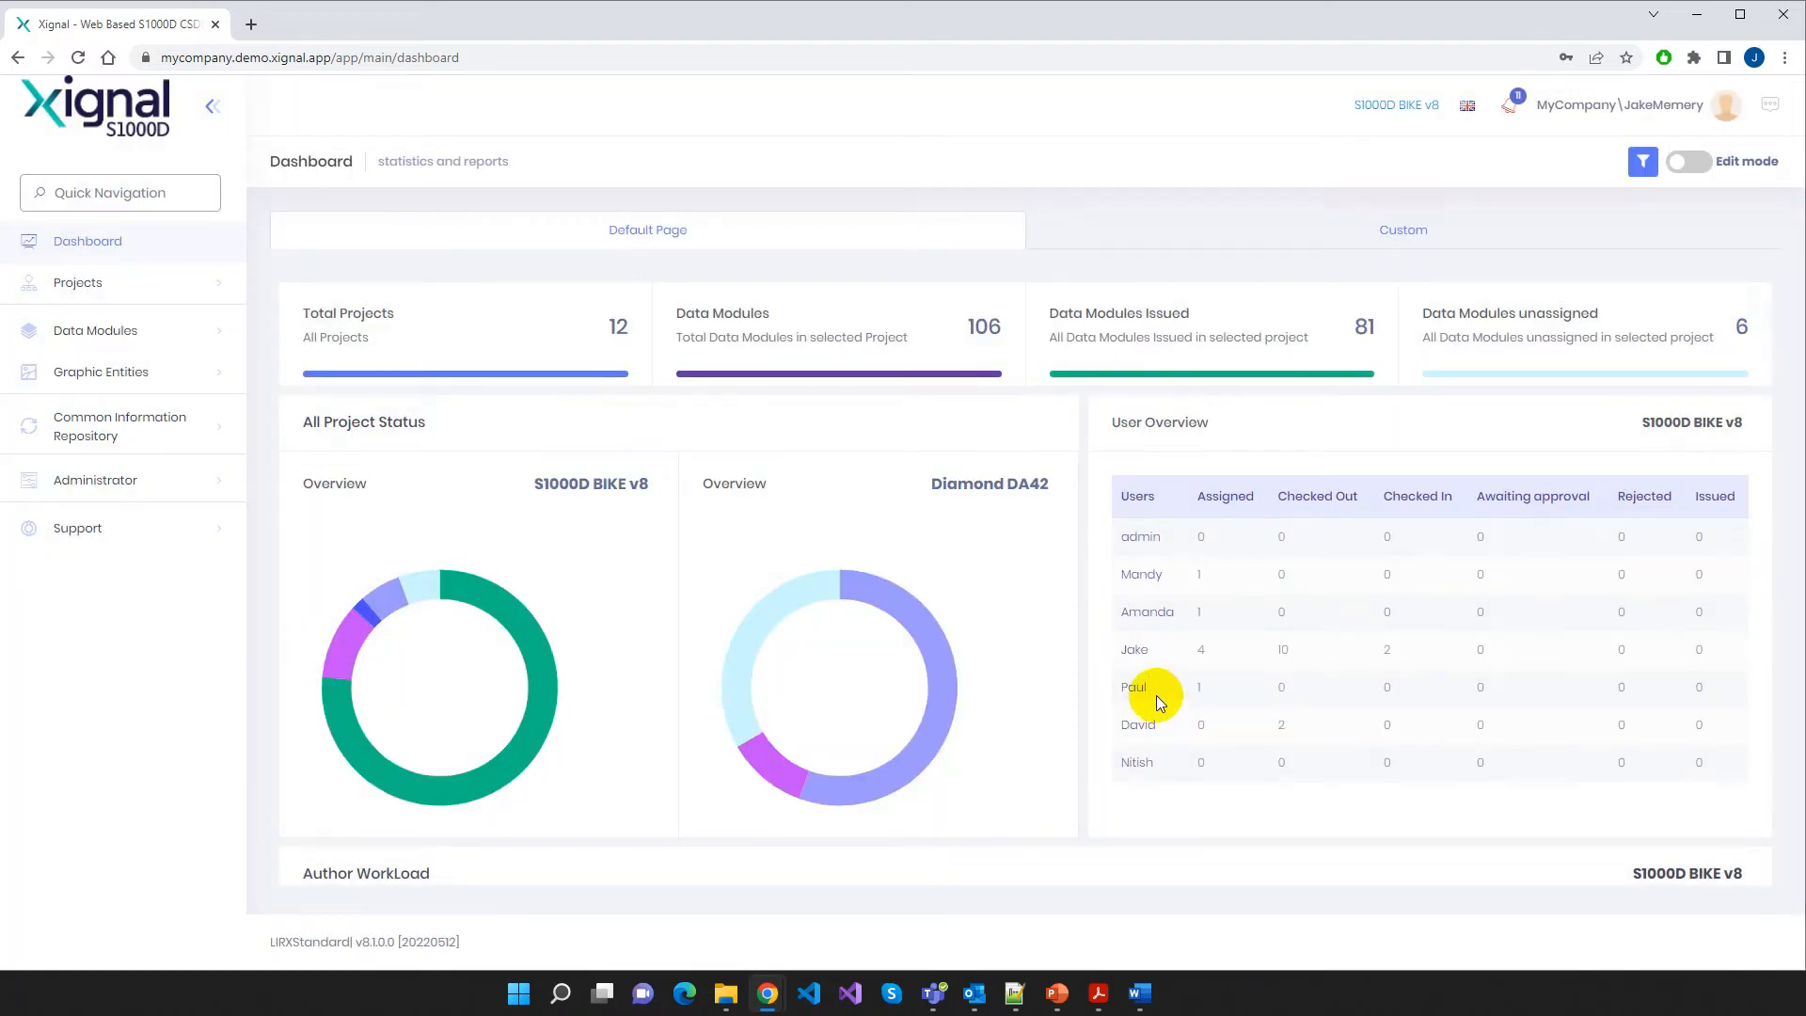
Check the available interface languages without choosing a different one
click(1467, 108)
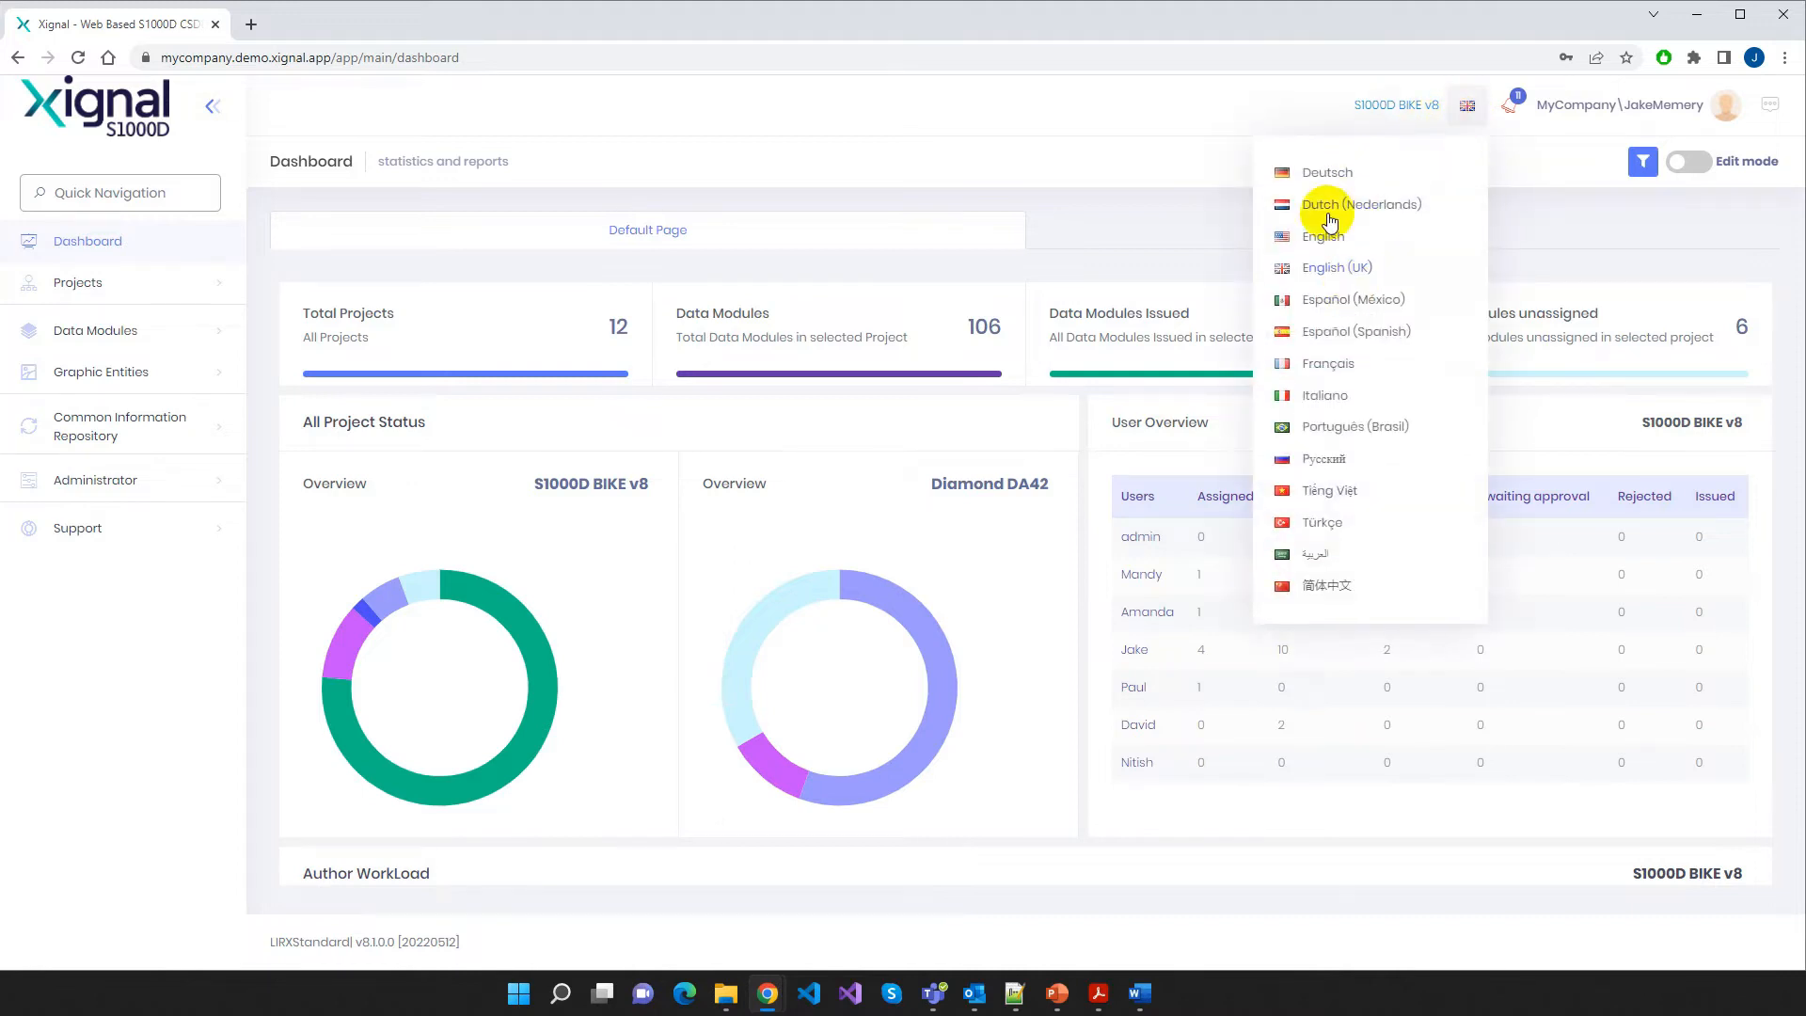
click(1179, 105)
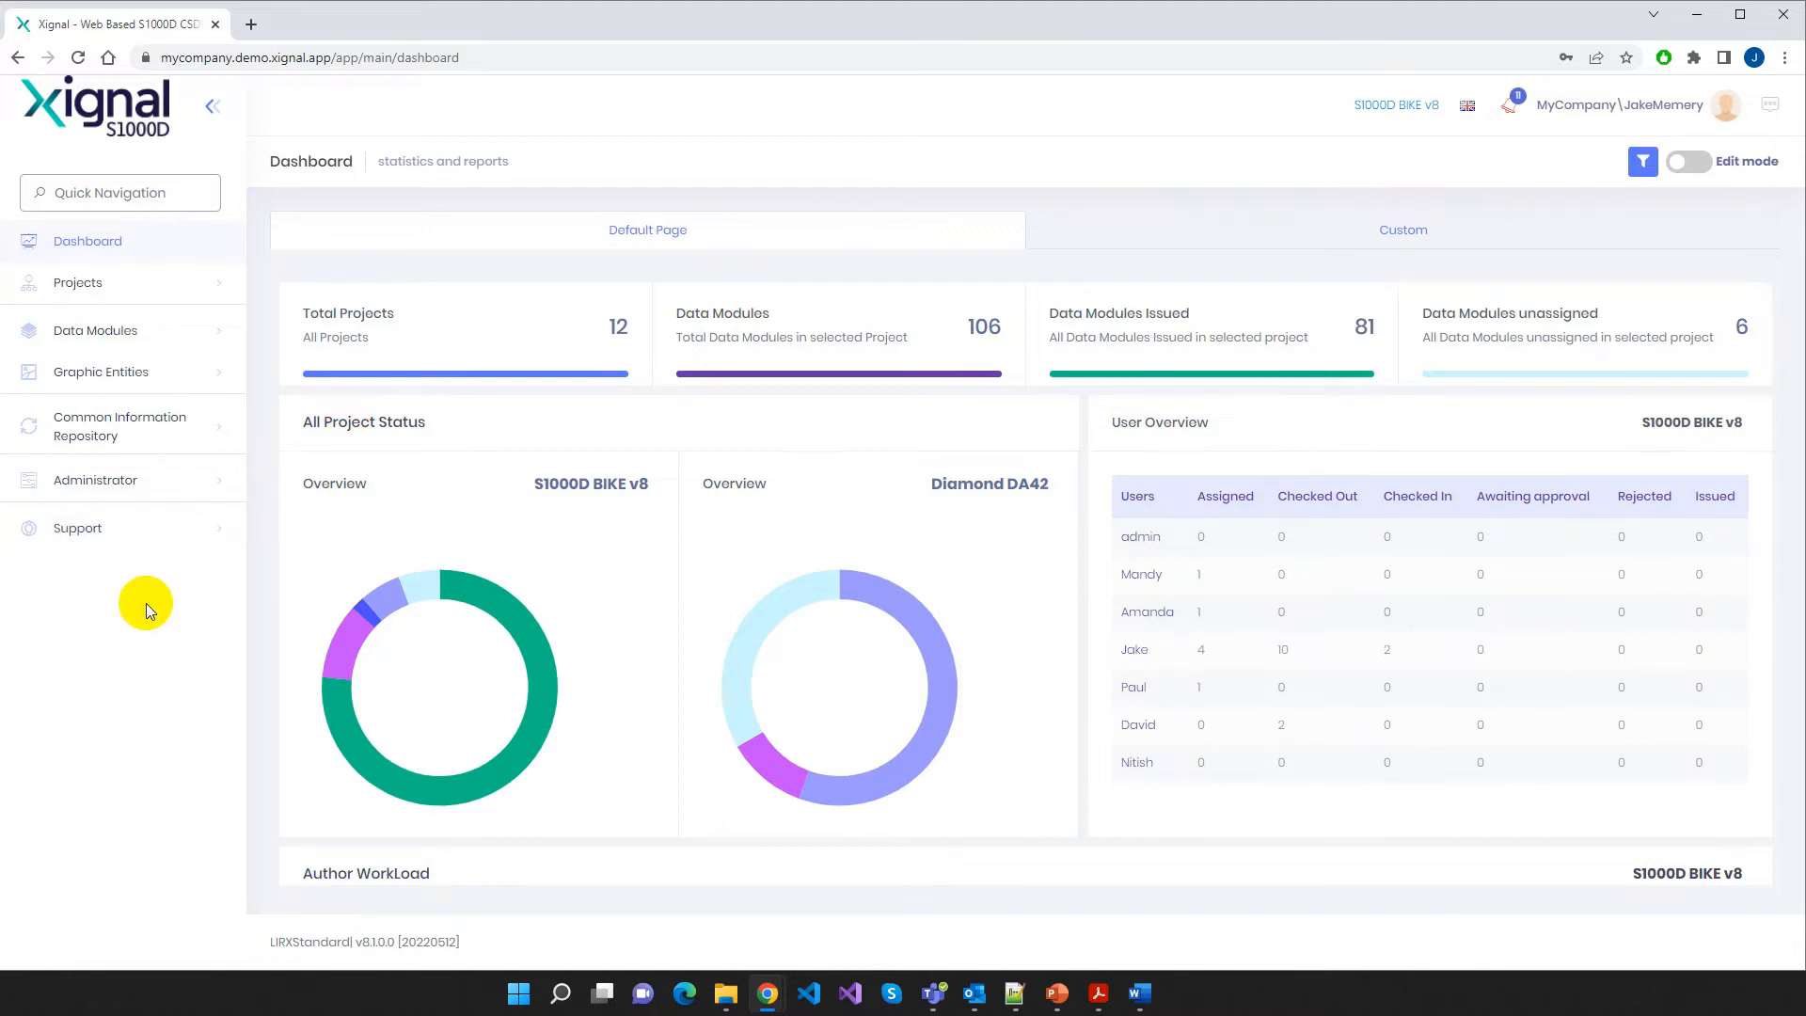
Open the online Documentation from Support, look over its Editor User Guide topics, and return to the dashboard
click(116, 540)
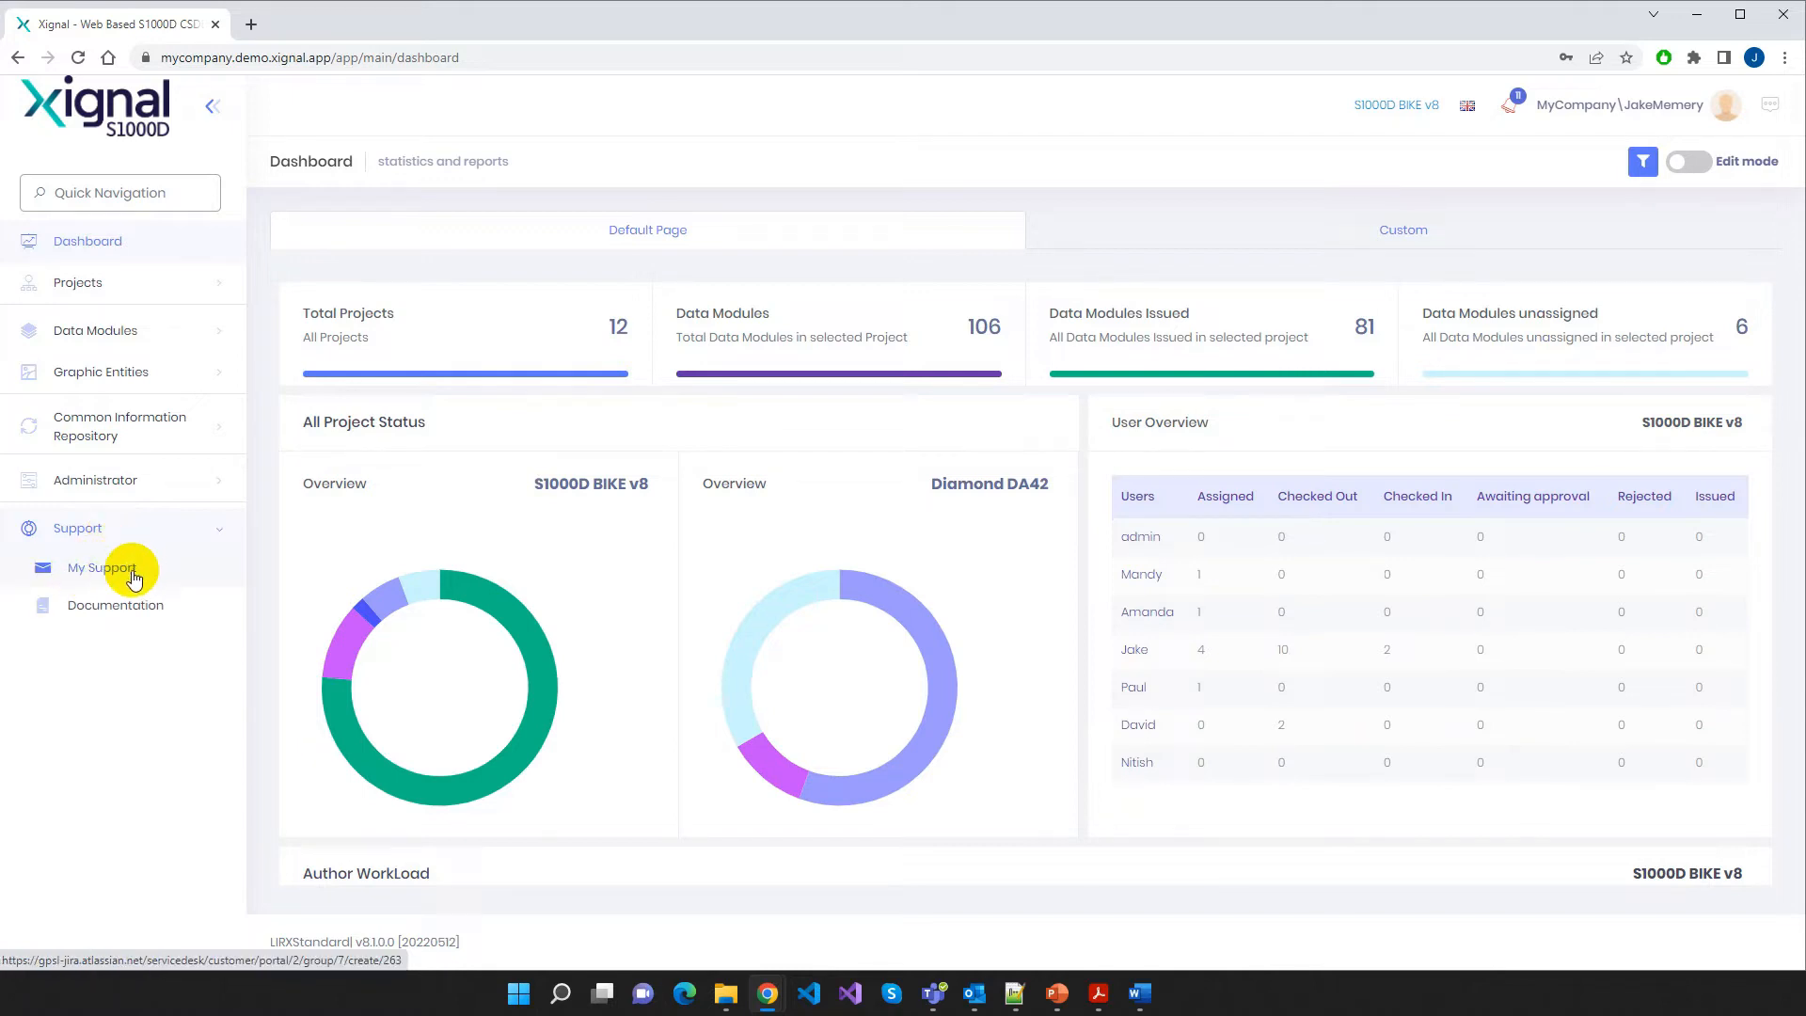
click(118, 608)
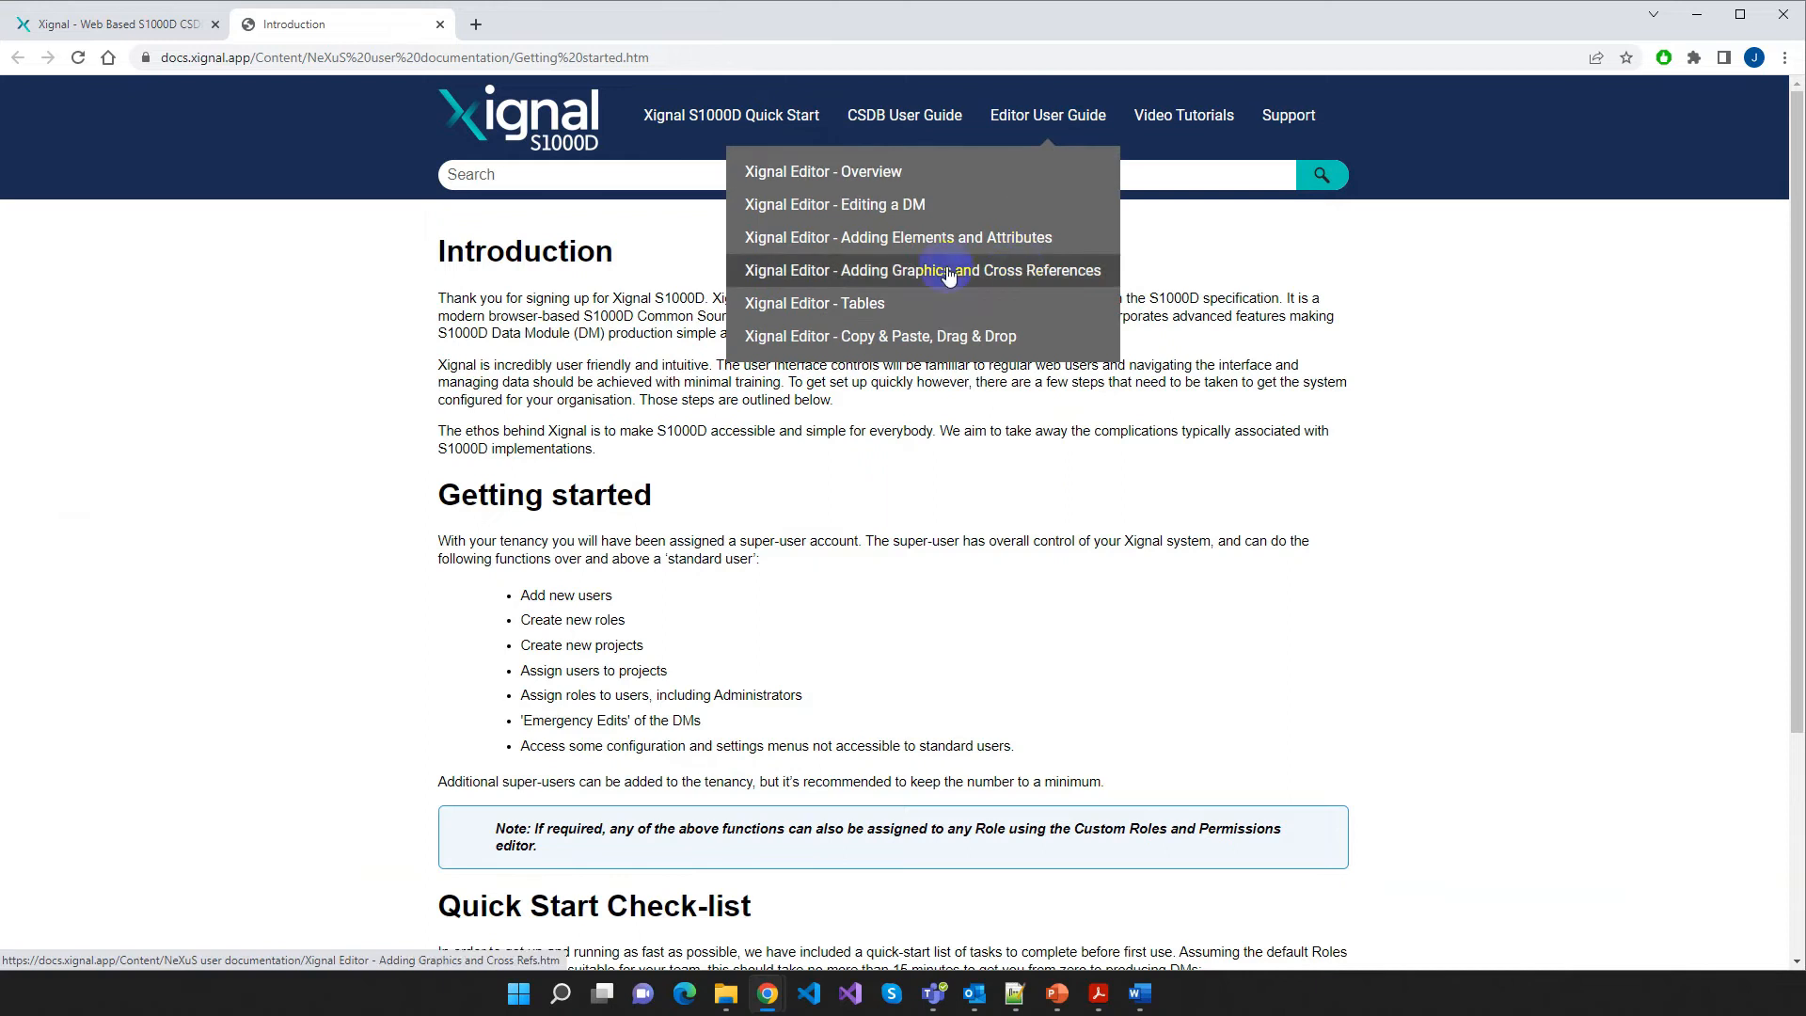
click(439, 24)
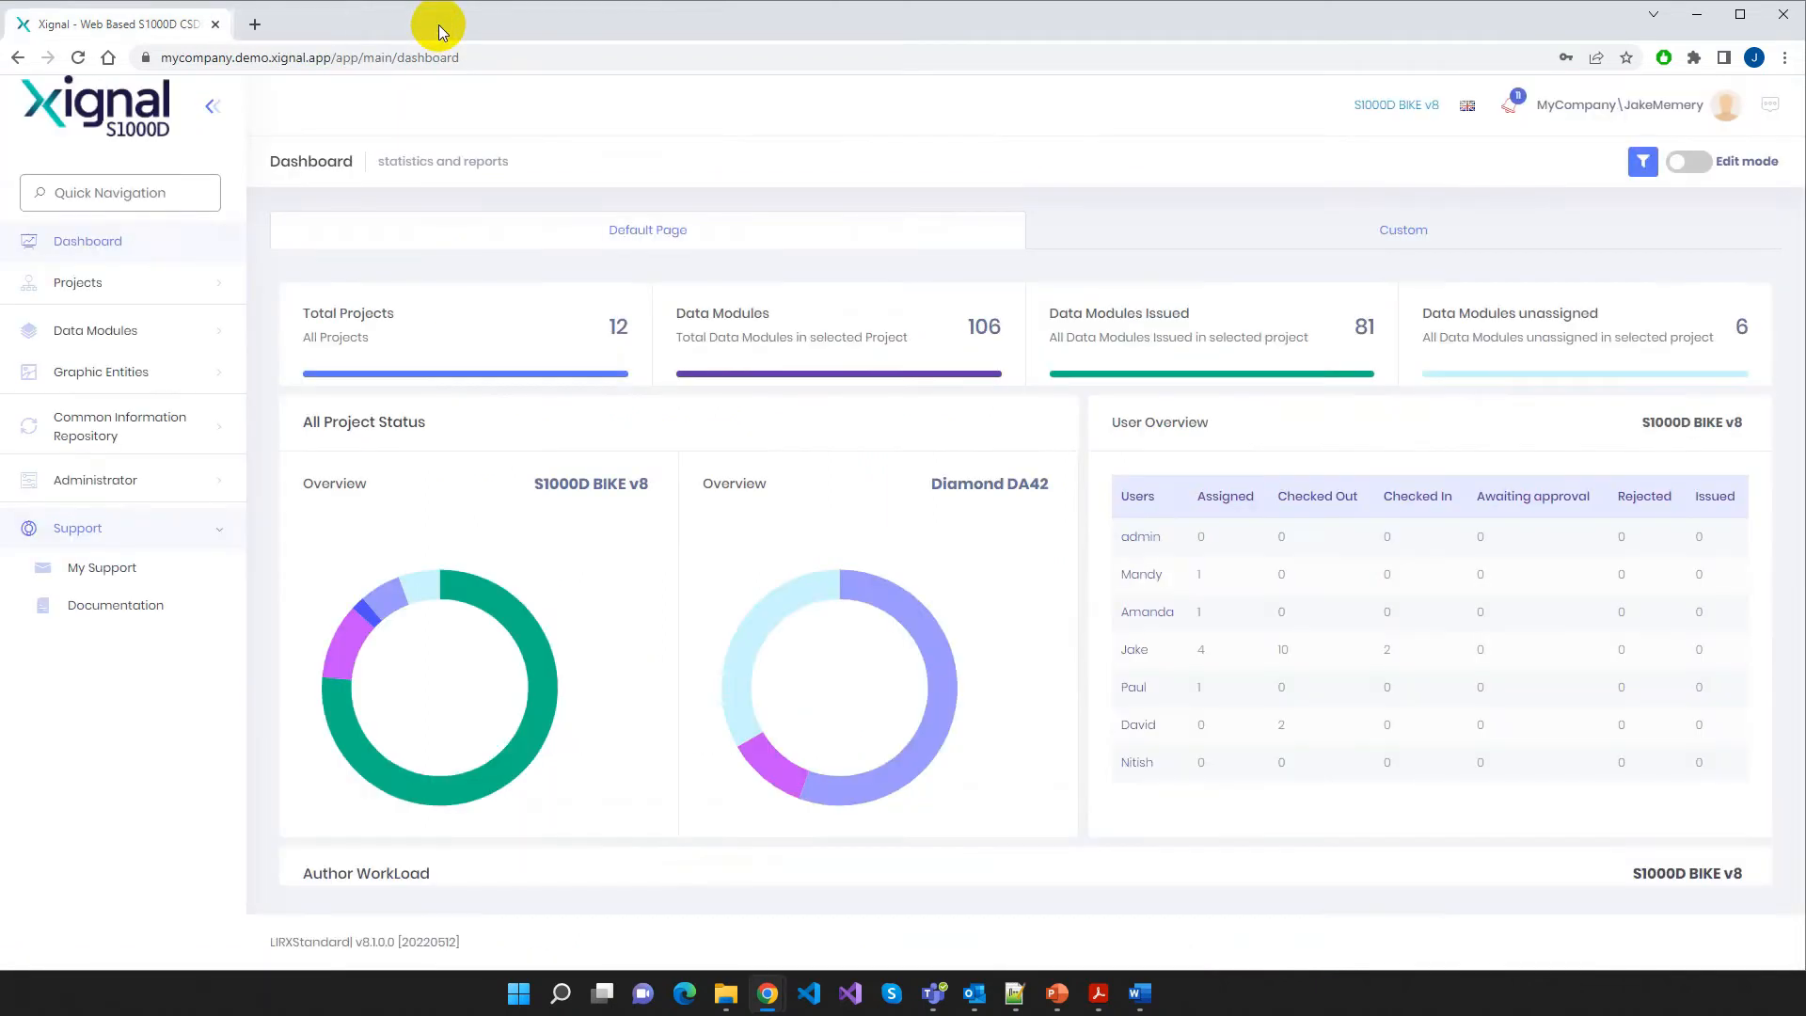
click(164, 532)
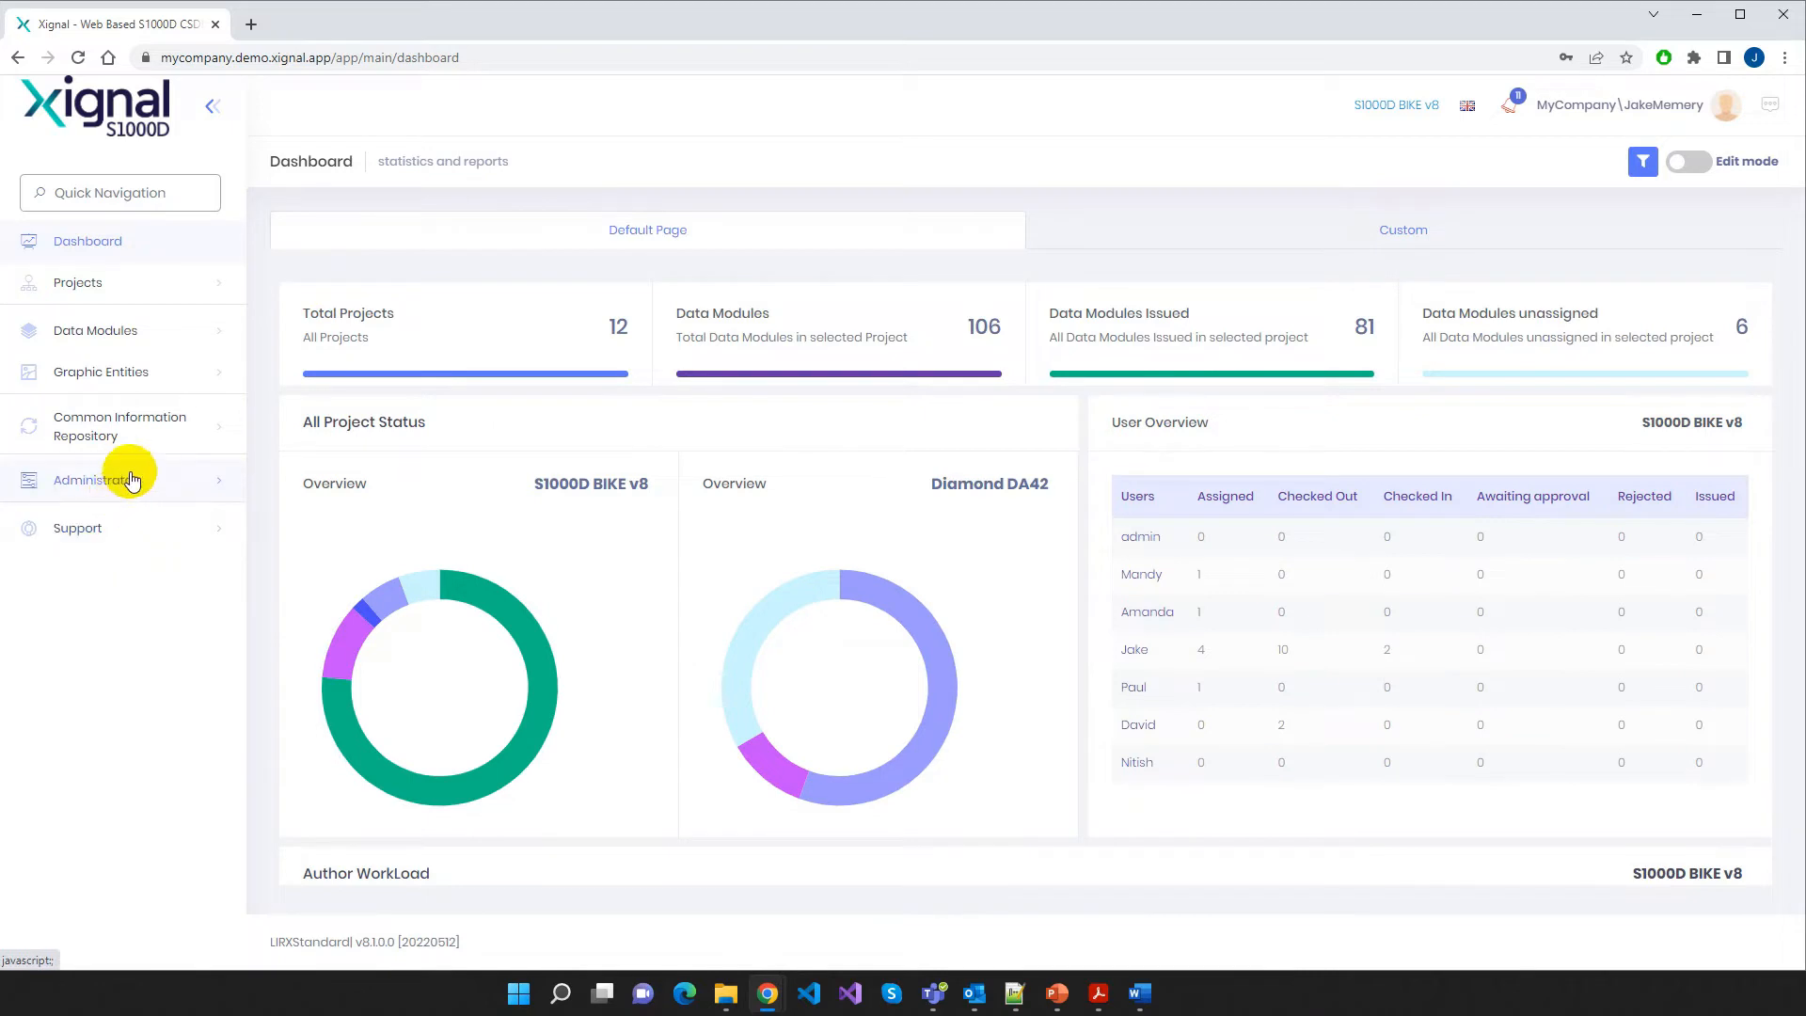
View the administrator's Visual Settings themes and the application Settings page under System Settings
click(164, 484)
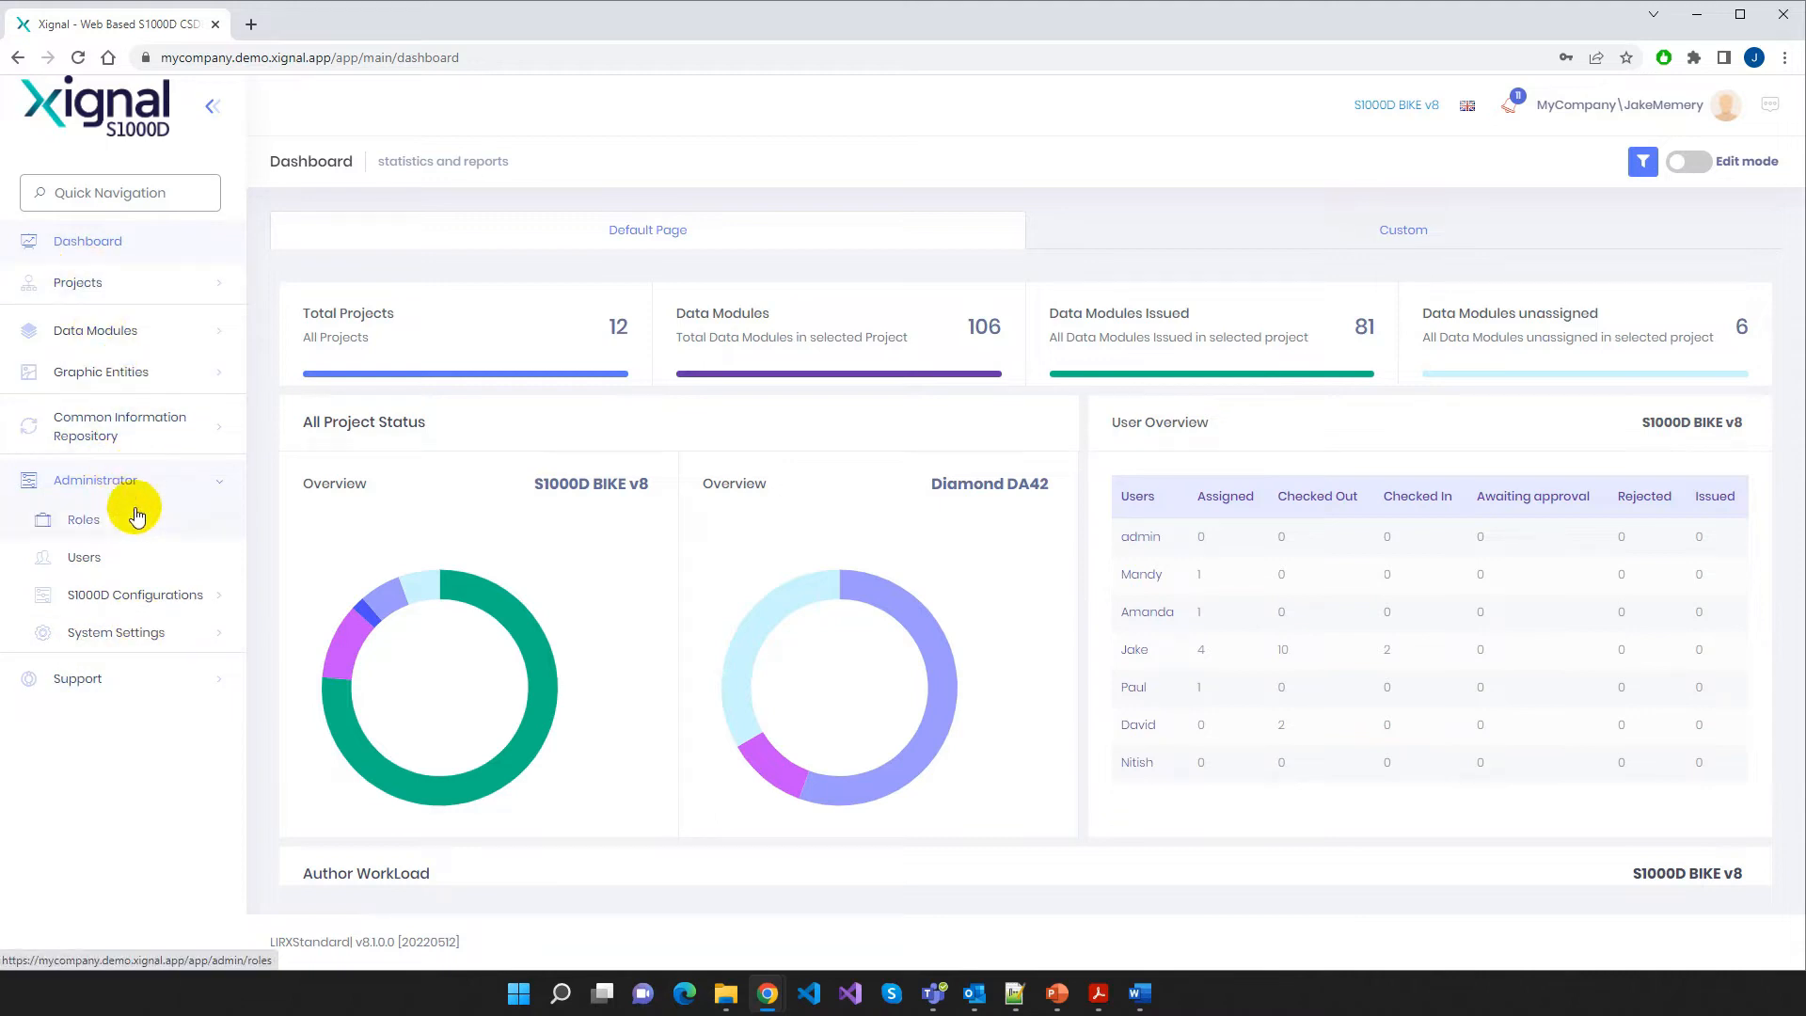
click(156, 636)
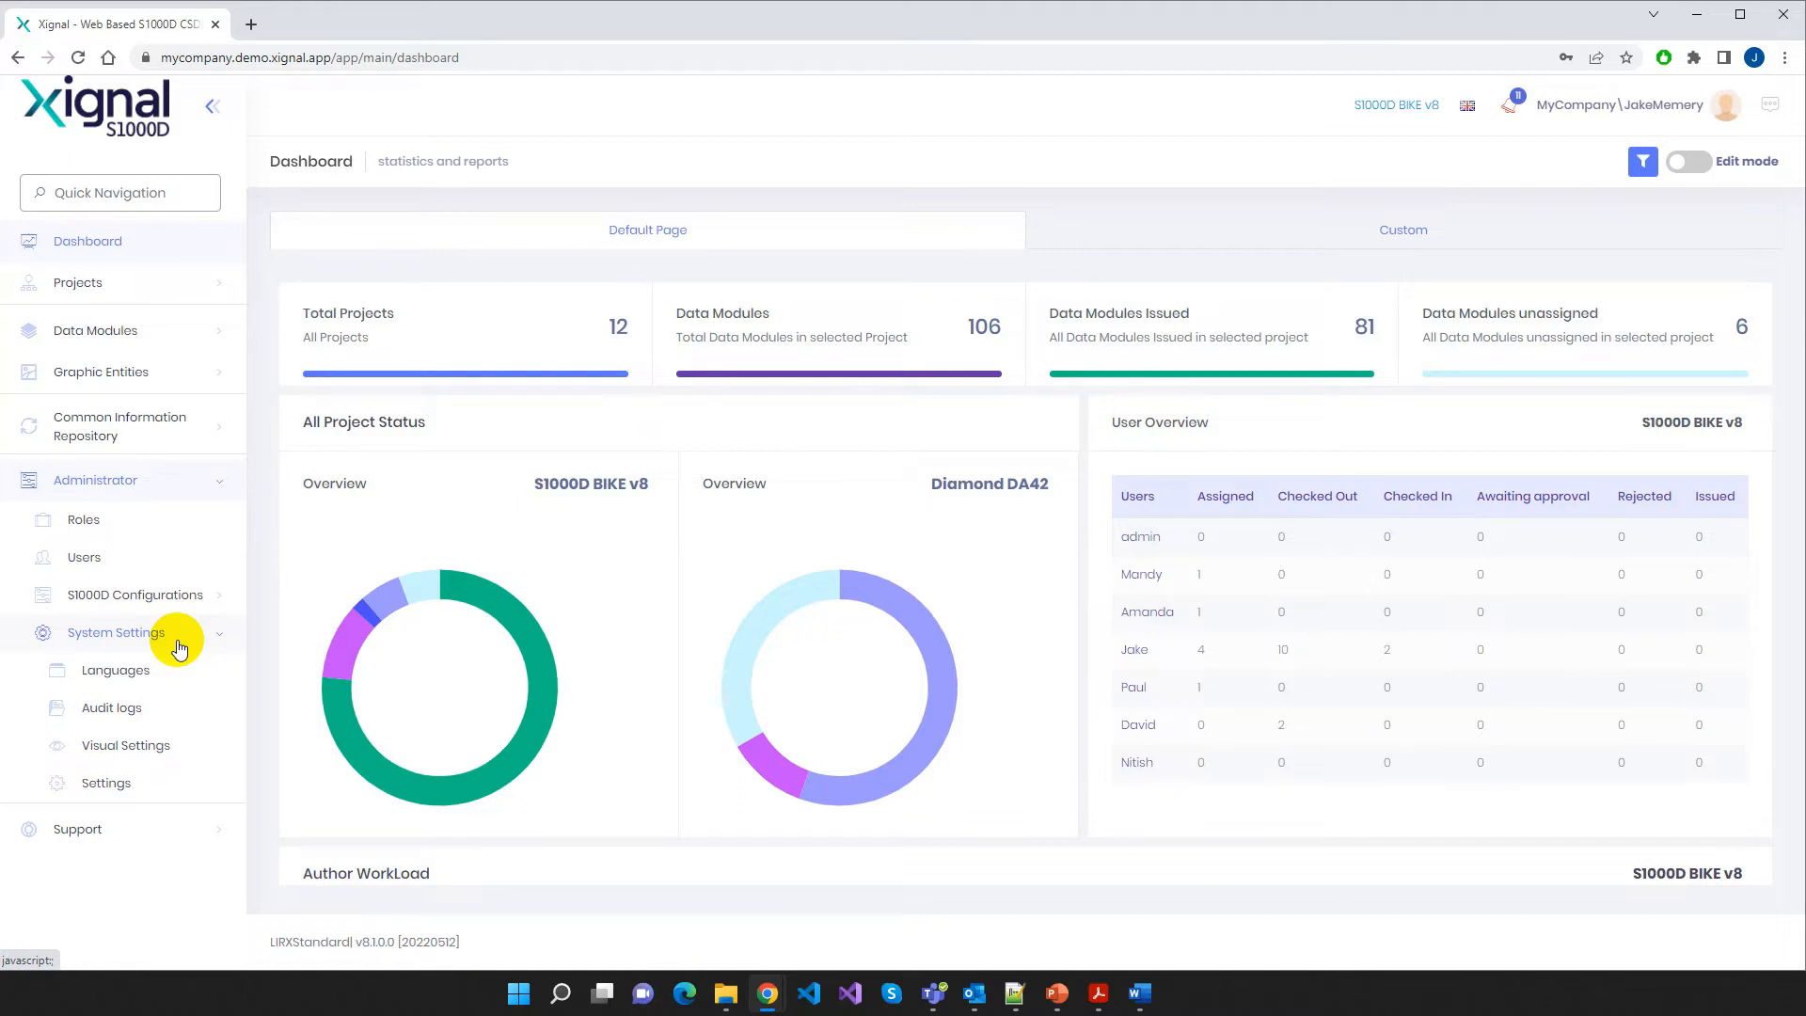
click(122, 757)
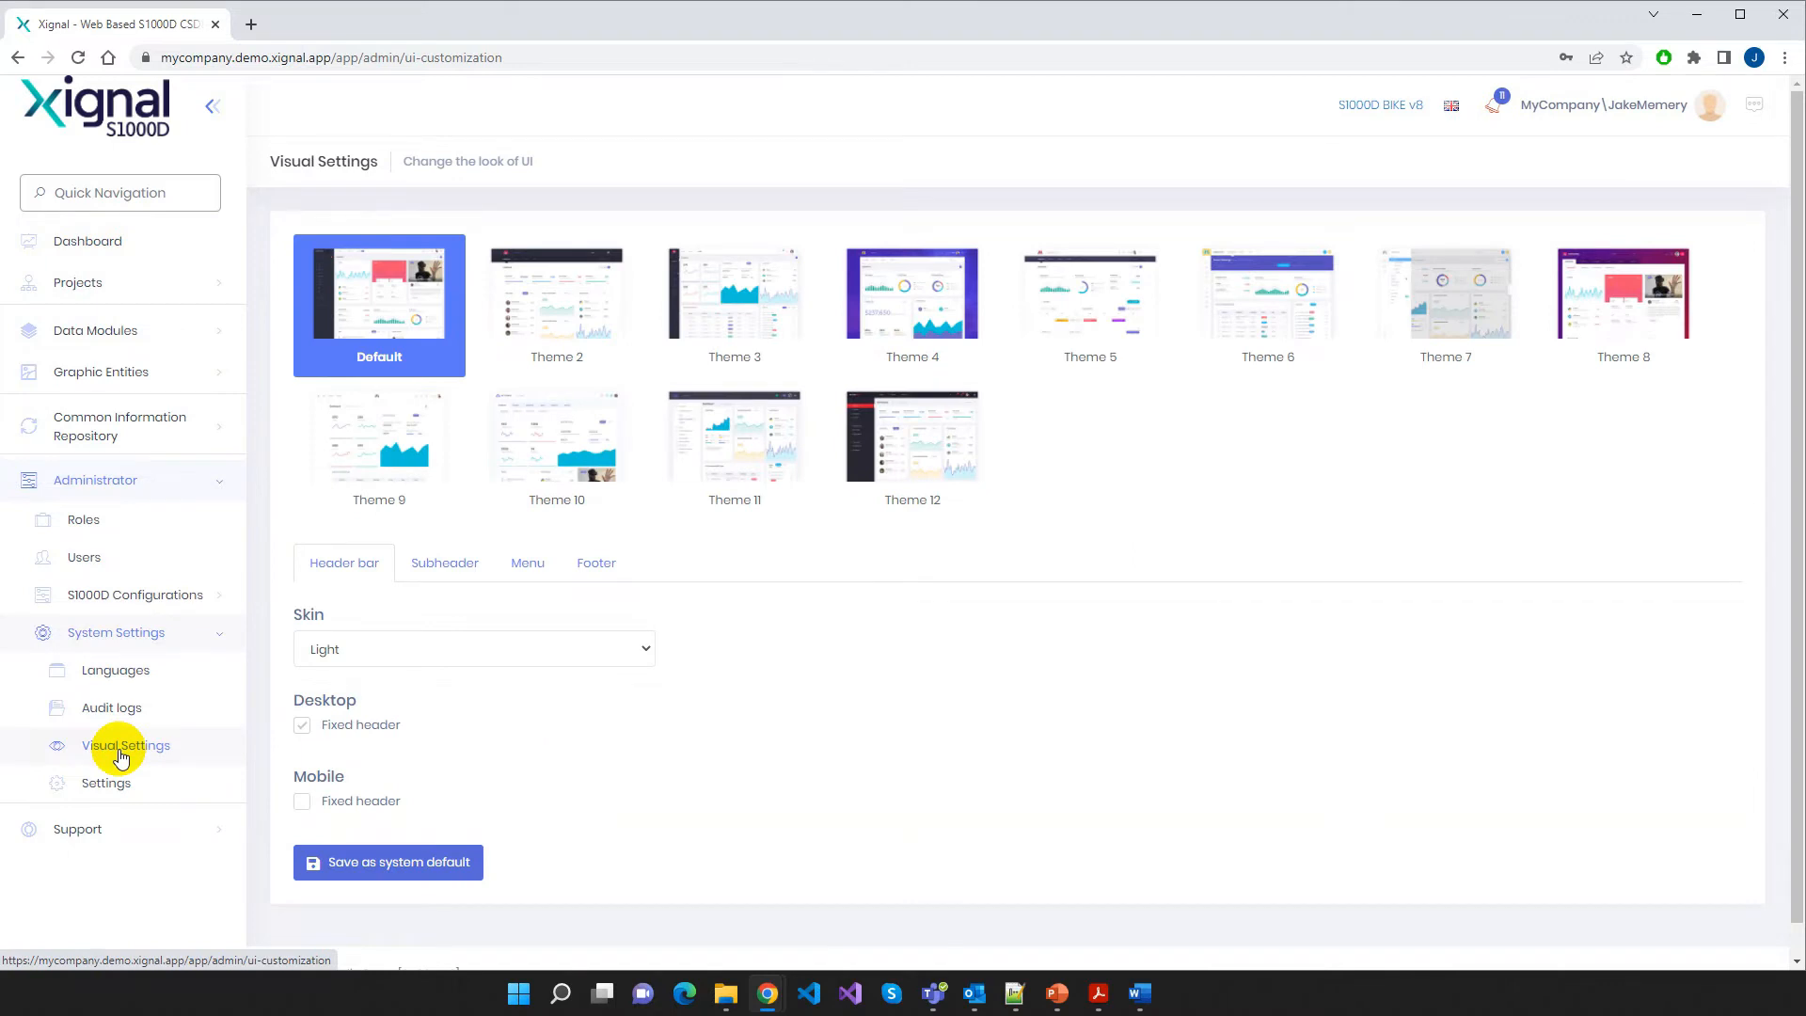
click(119, 790)
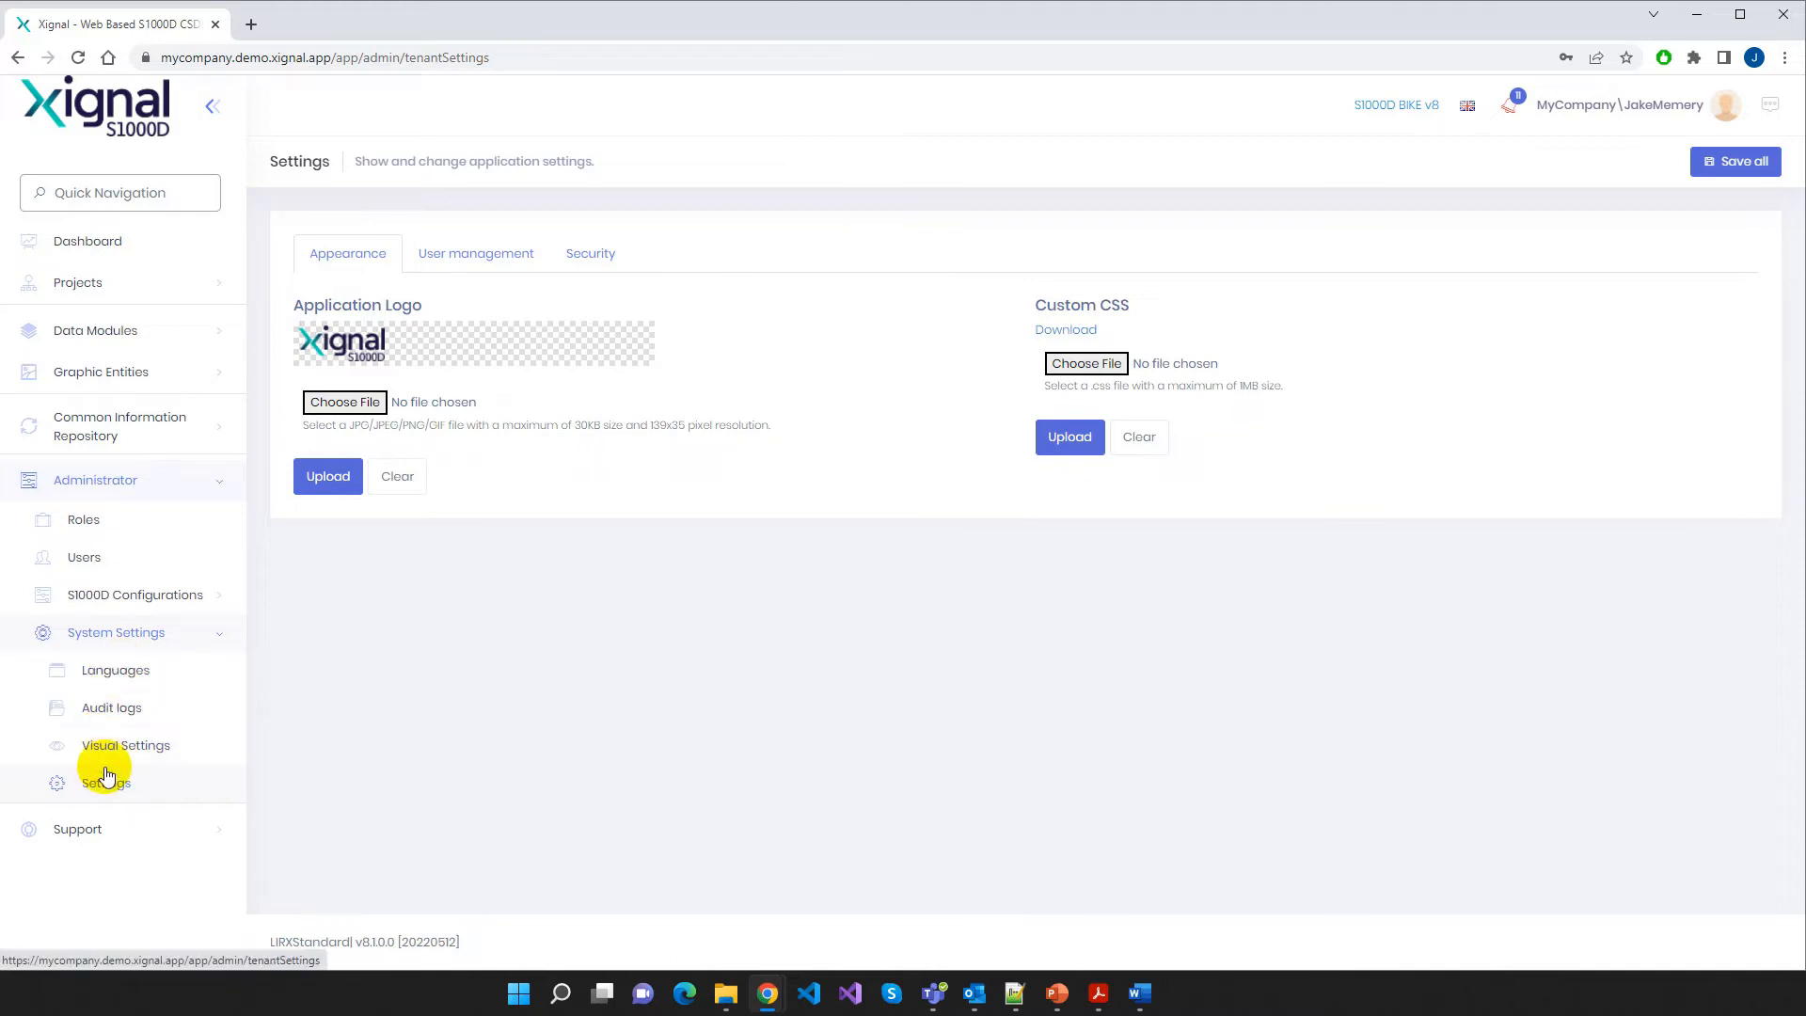
View the Country codes and Language Codes lists under the administrator's S1000D Configurations
click(141, 638)
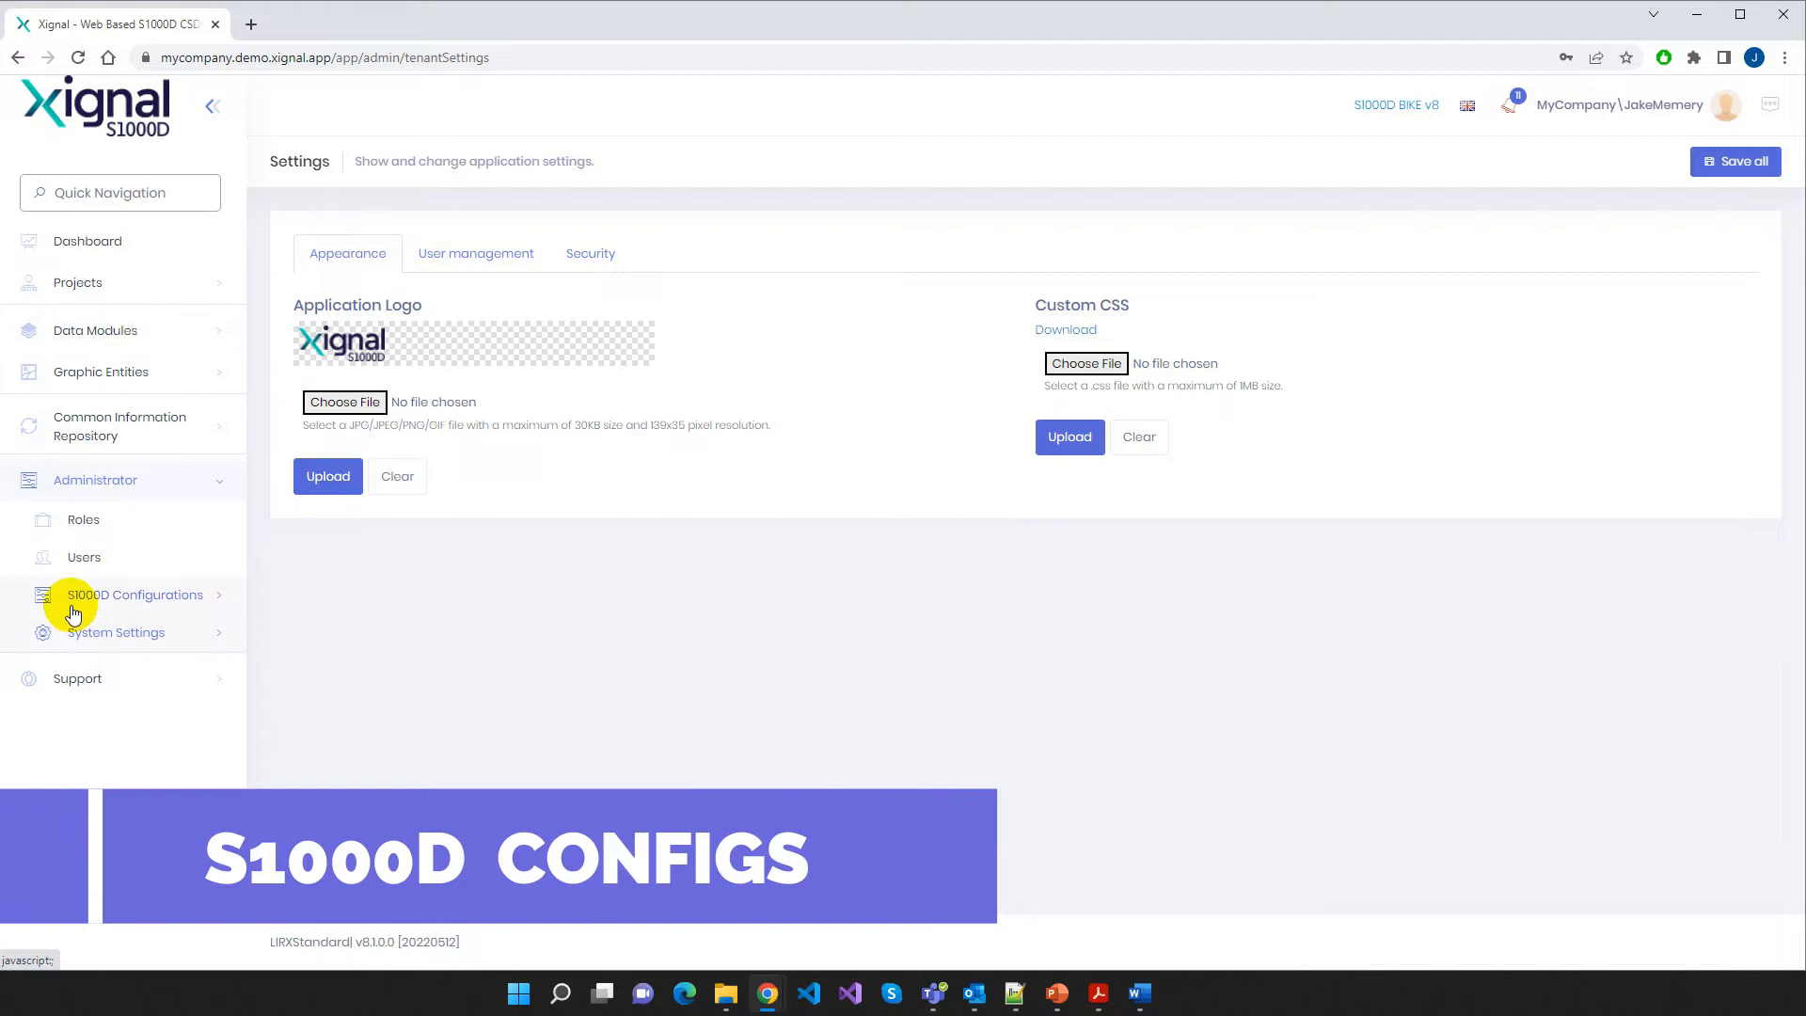
click(168, 601)
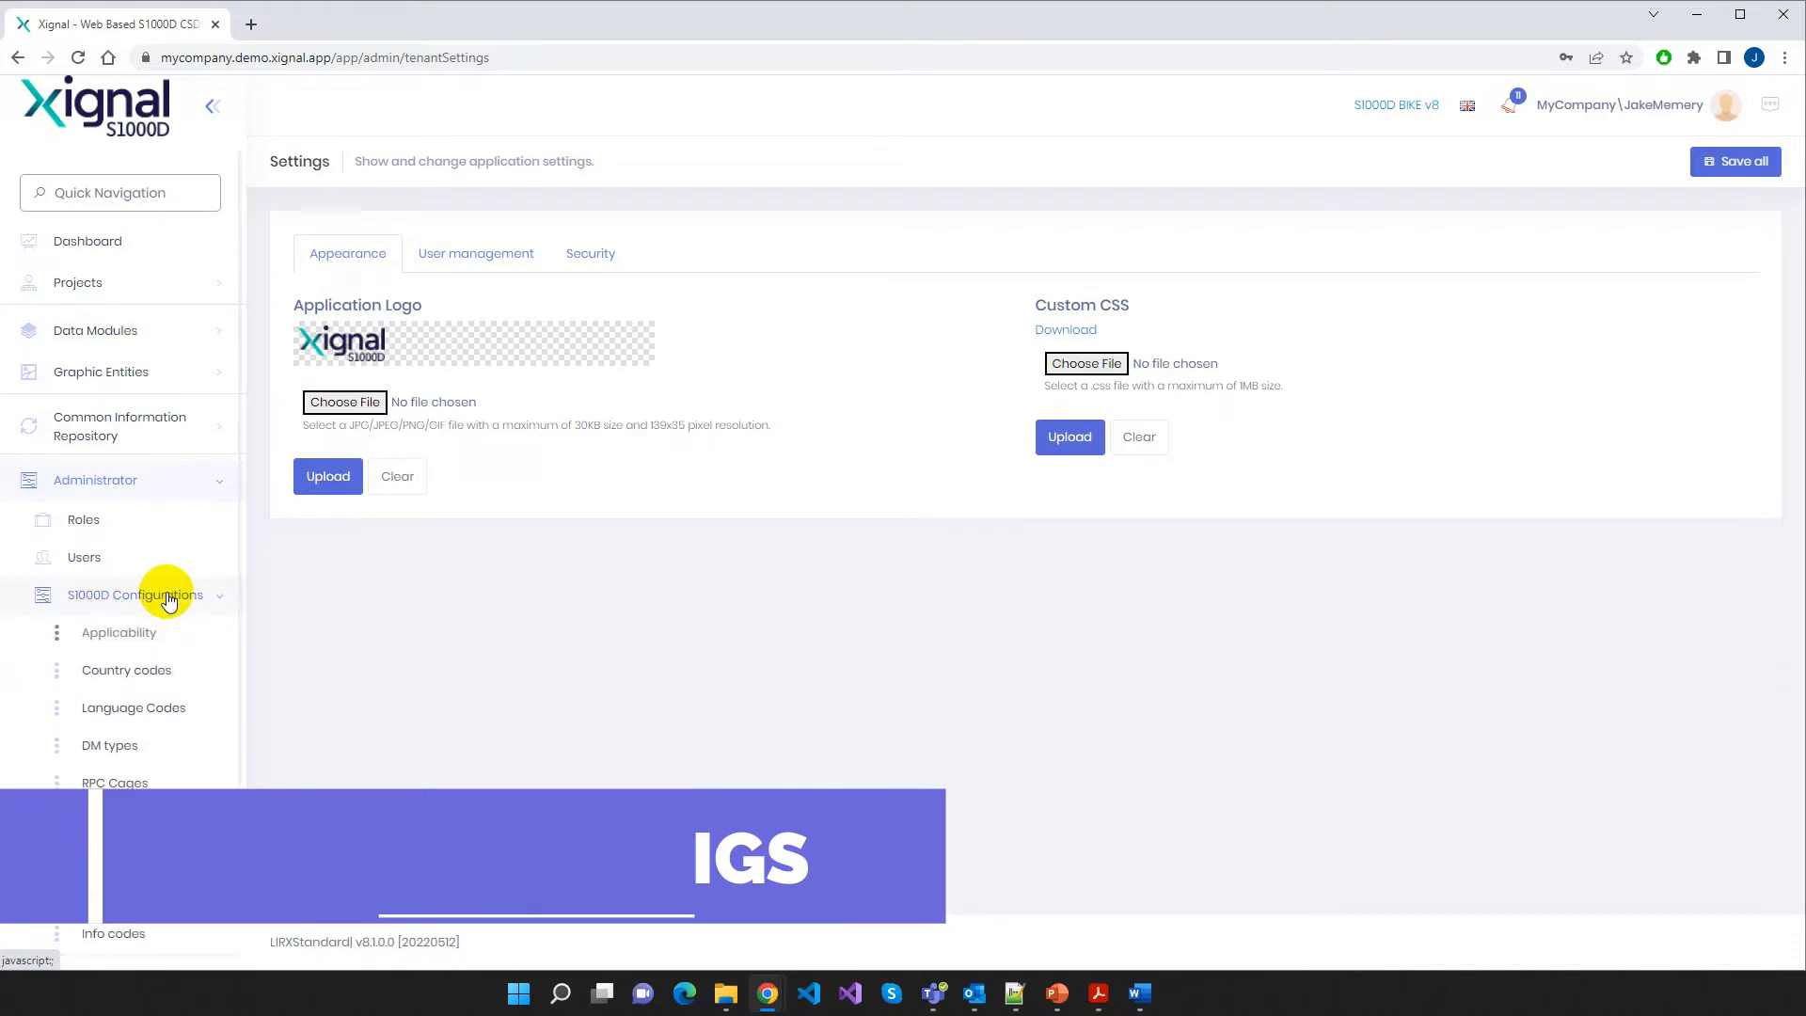
scroll(169, 601, down, 1)
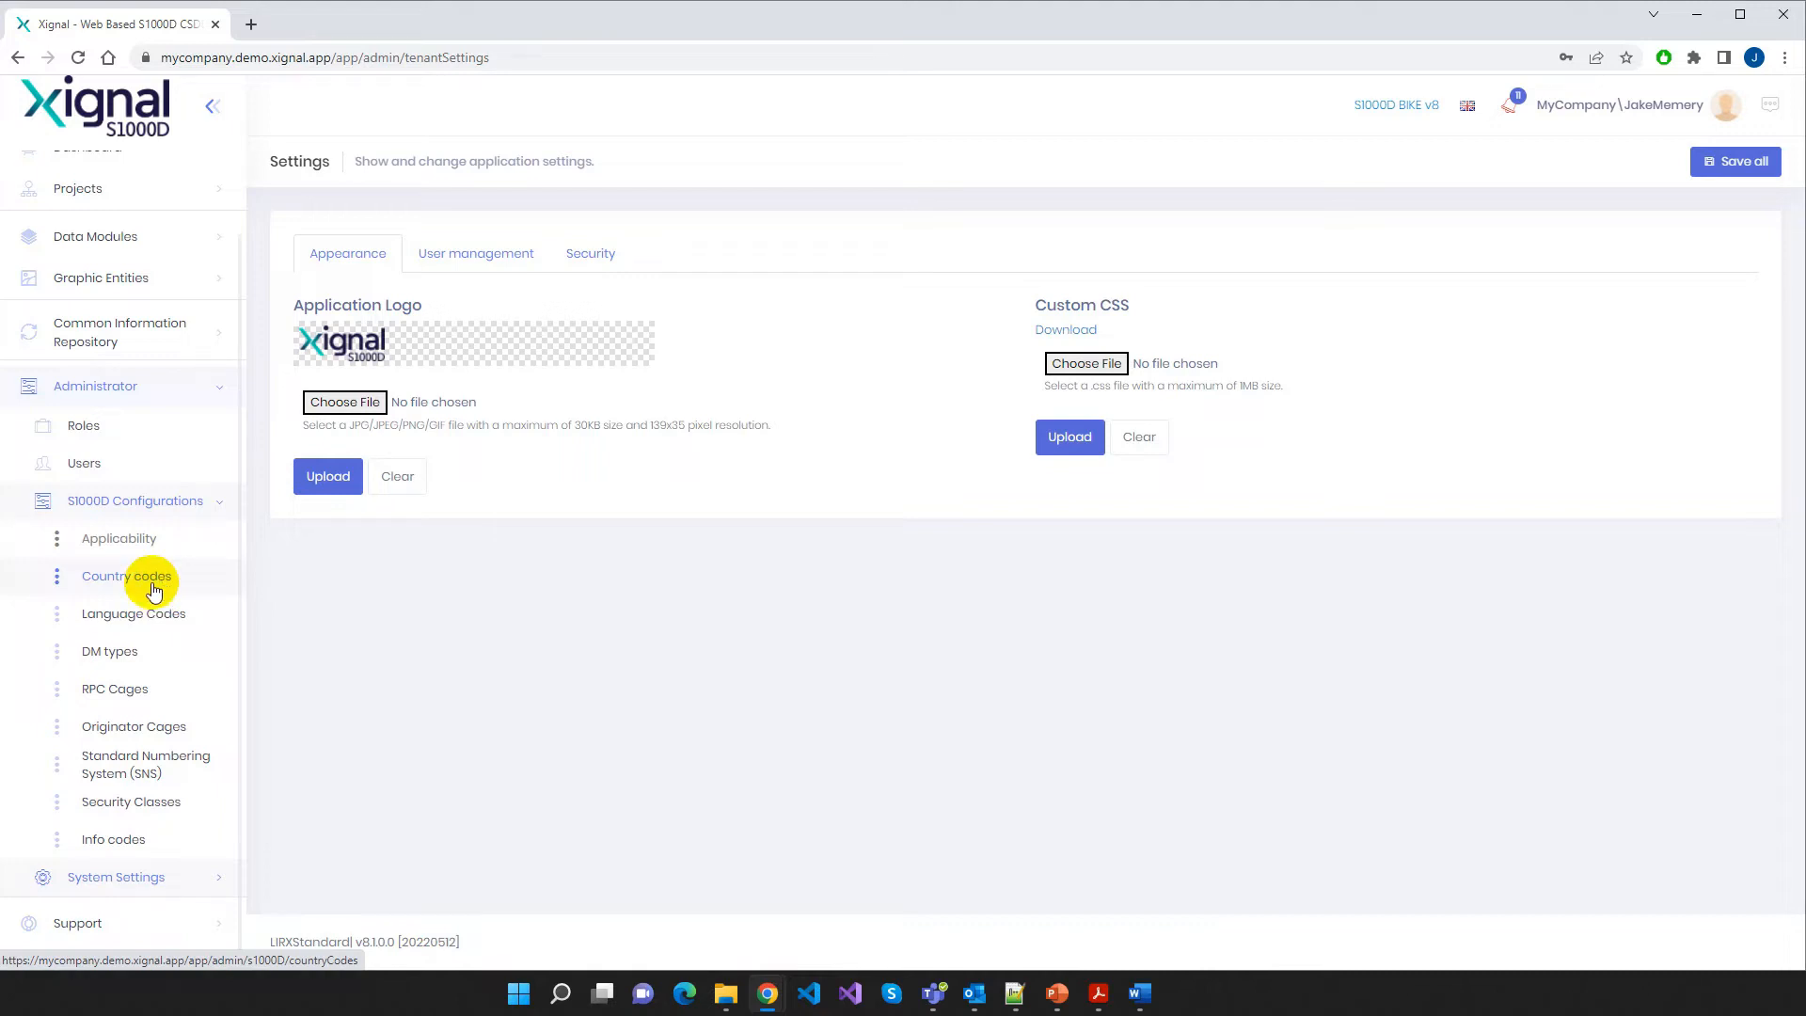
click(146, 585)
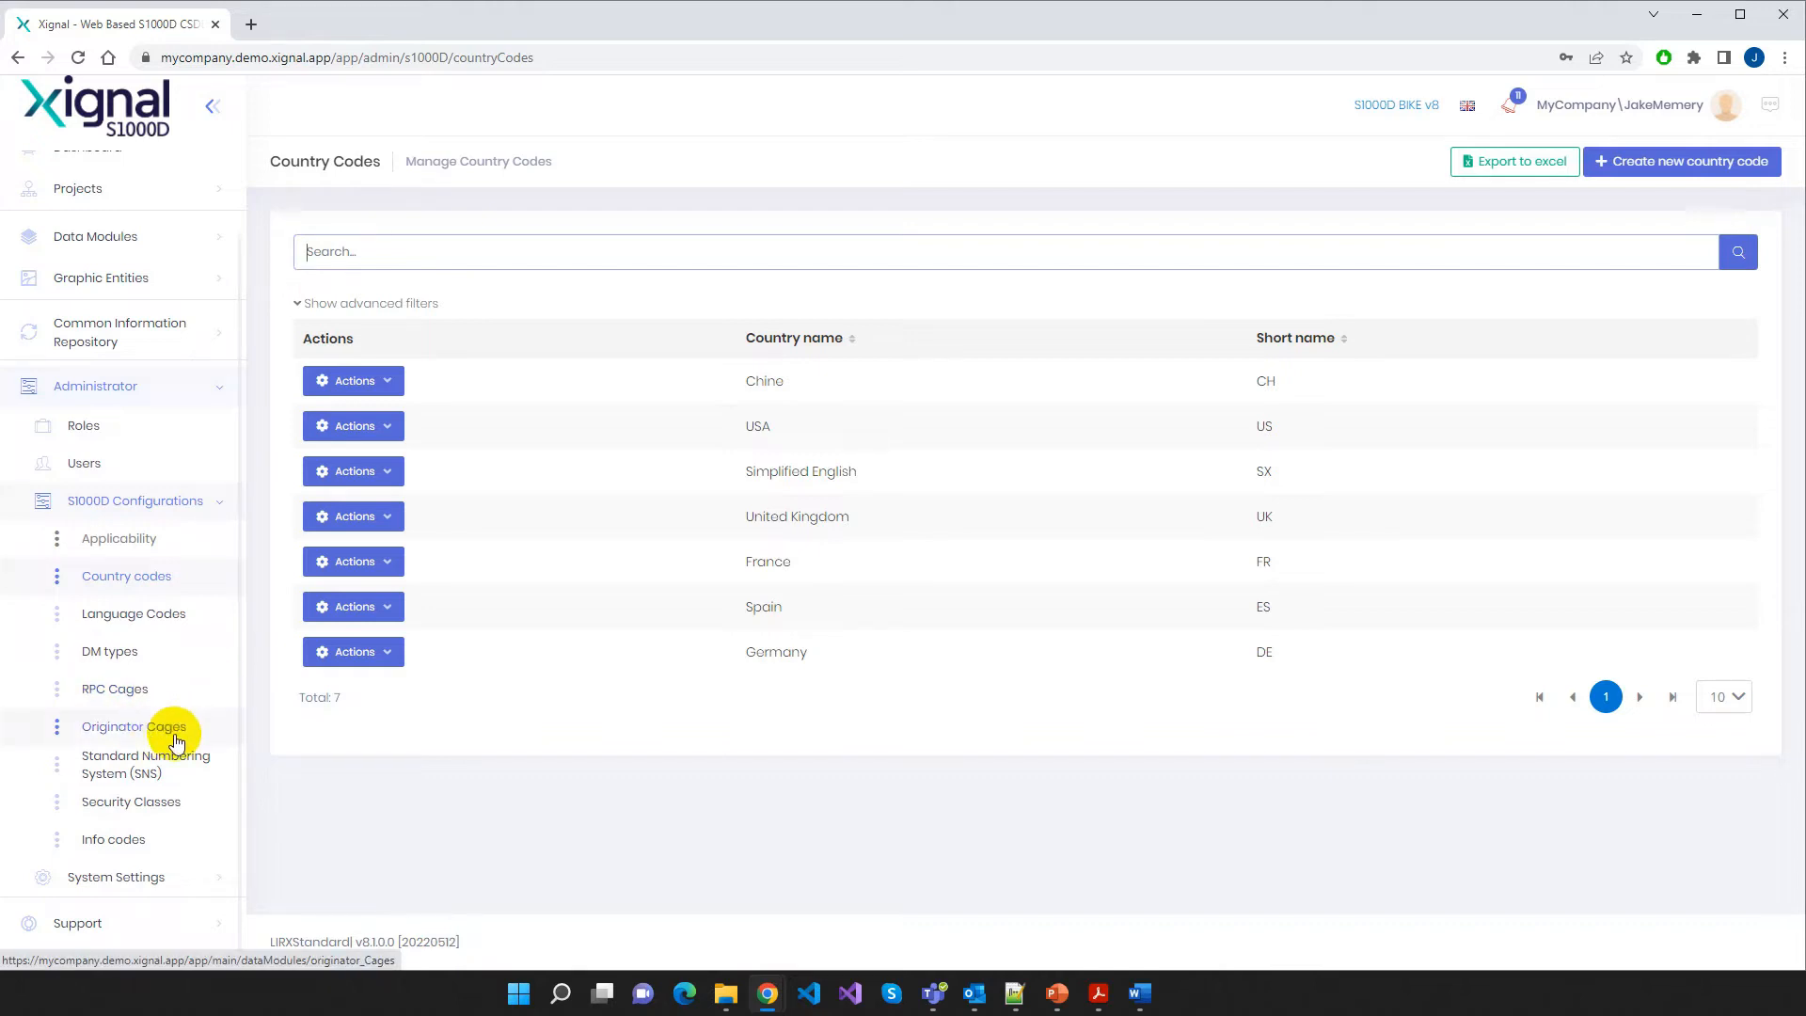
click(153, 621)
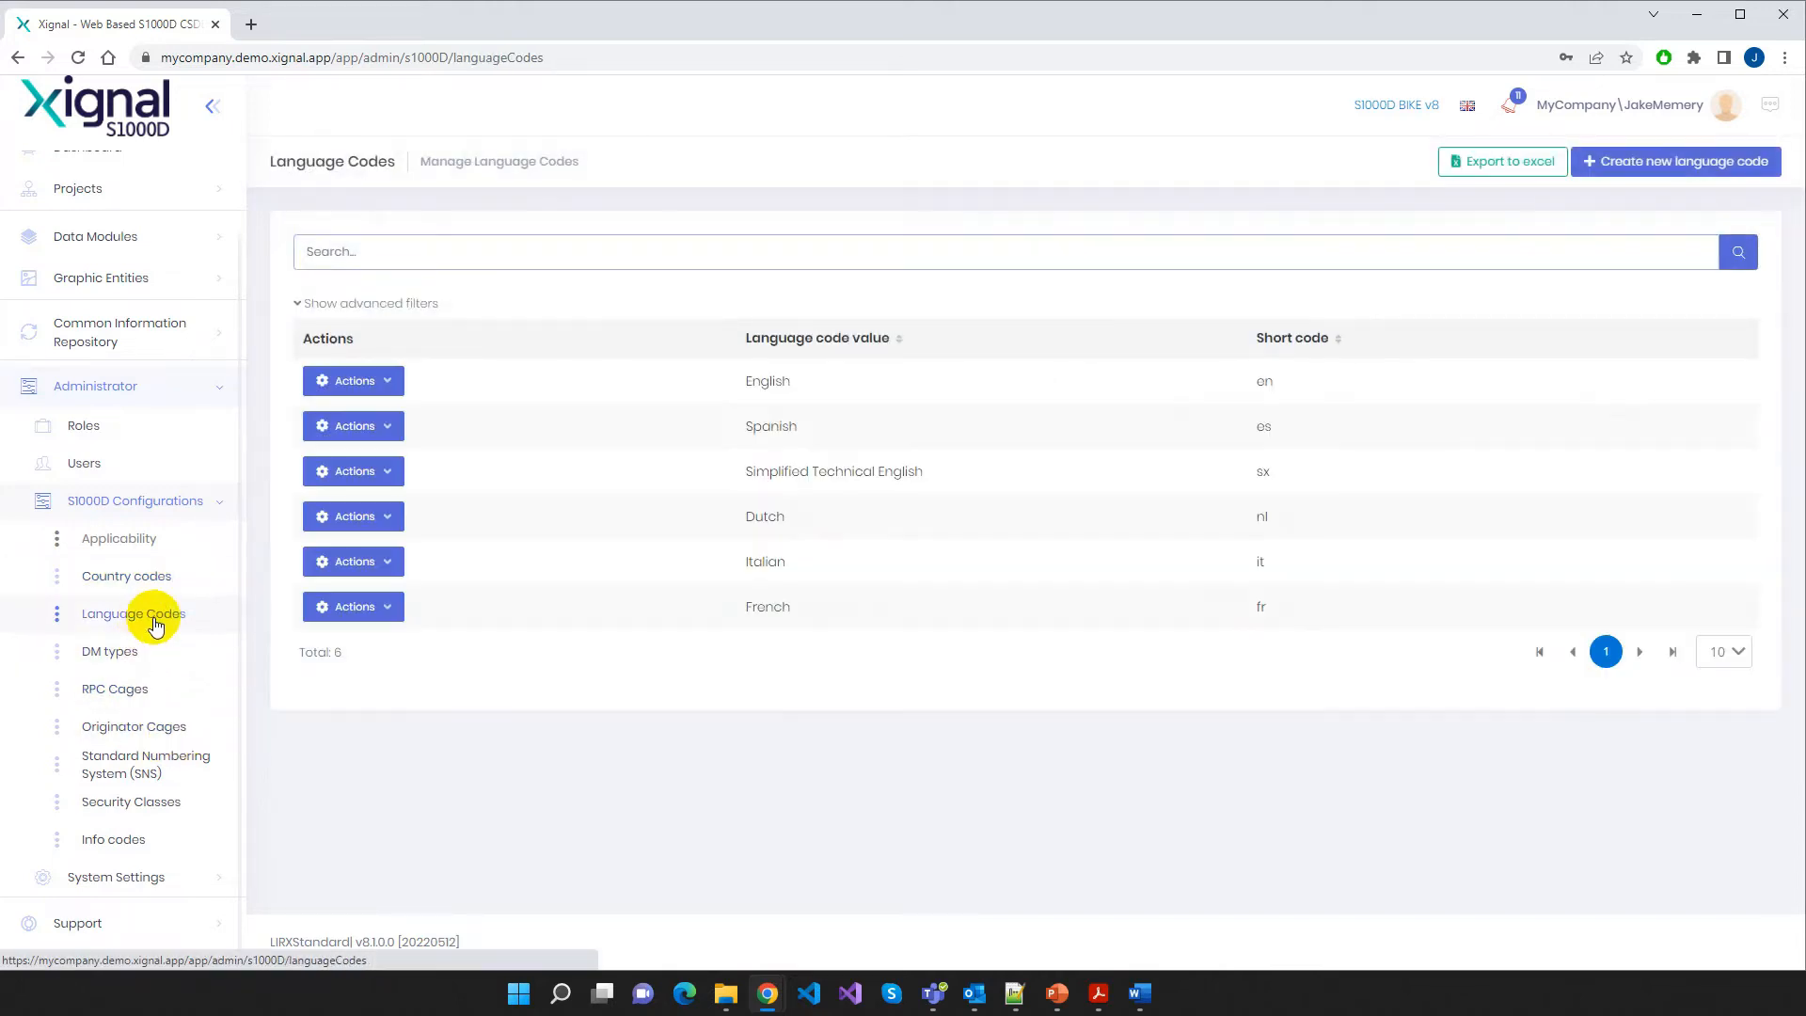
Open the RPC Cages list, look at the Create New RPC form, and cancel it without entering anything
click(141, 694)
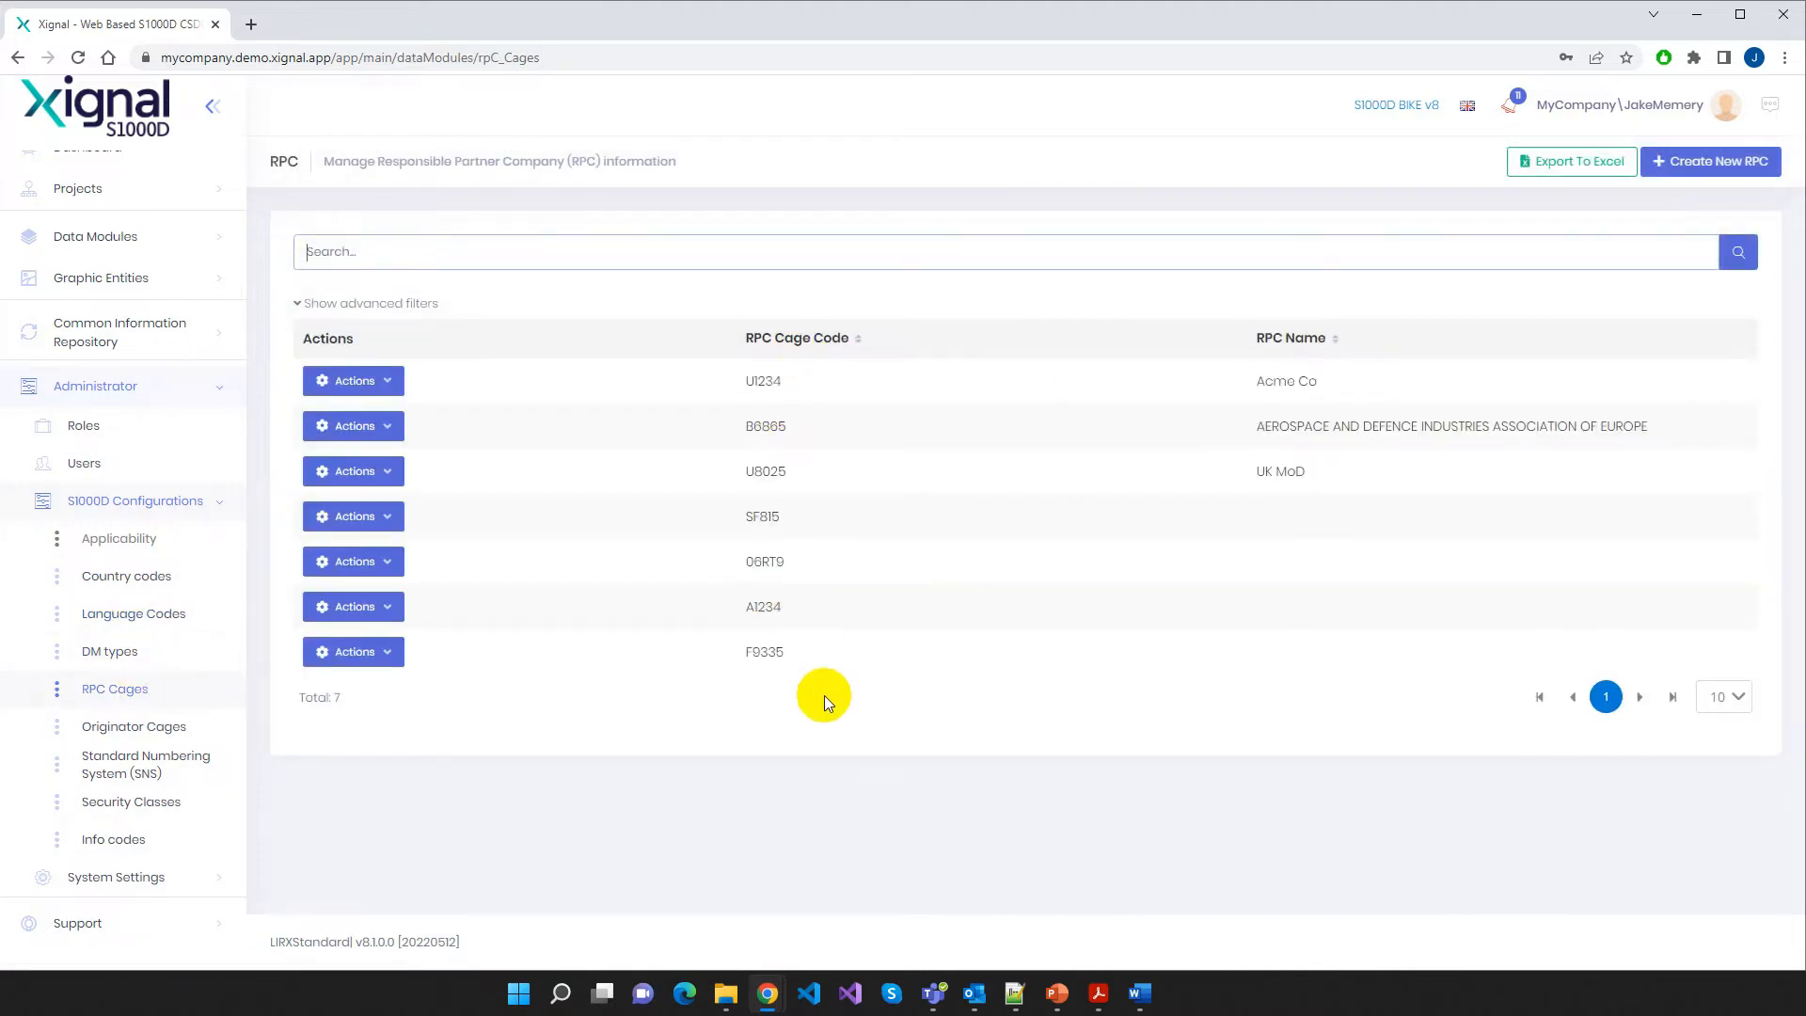
click(1706, 168)
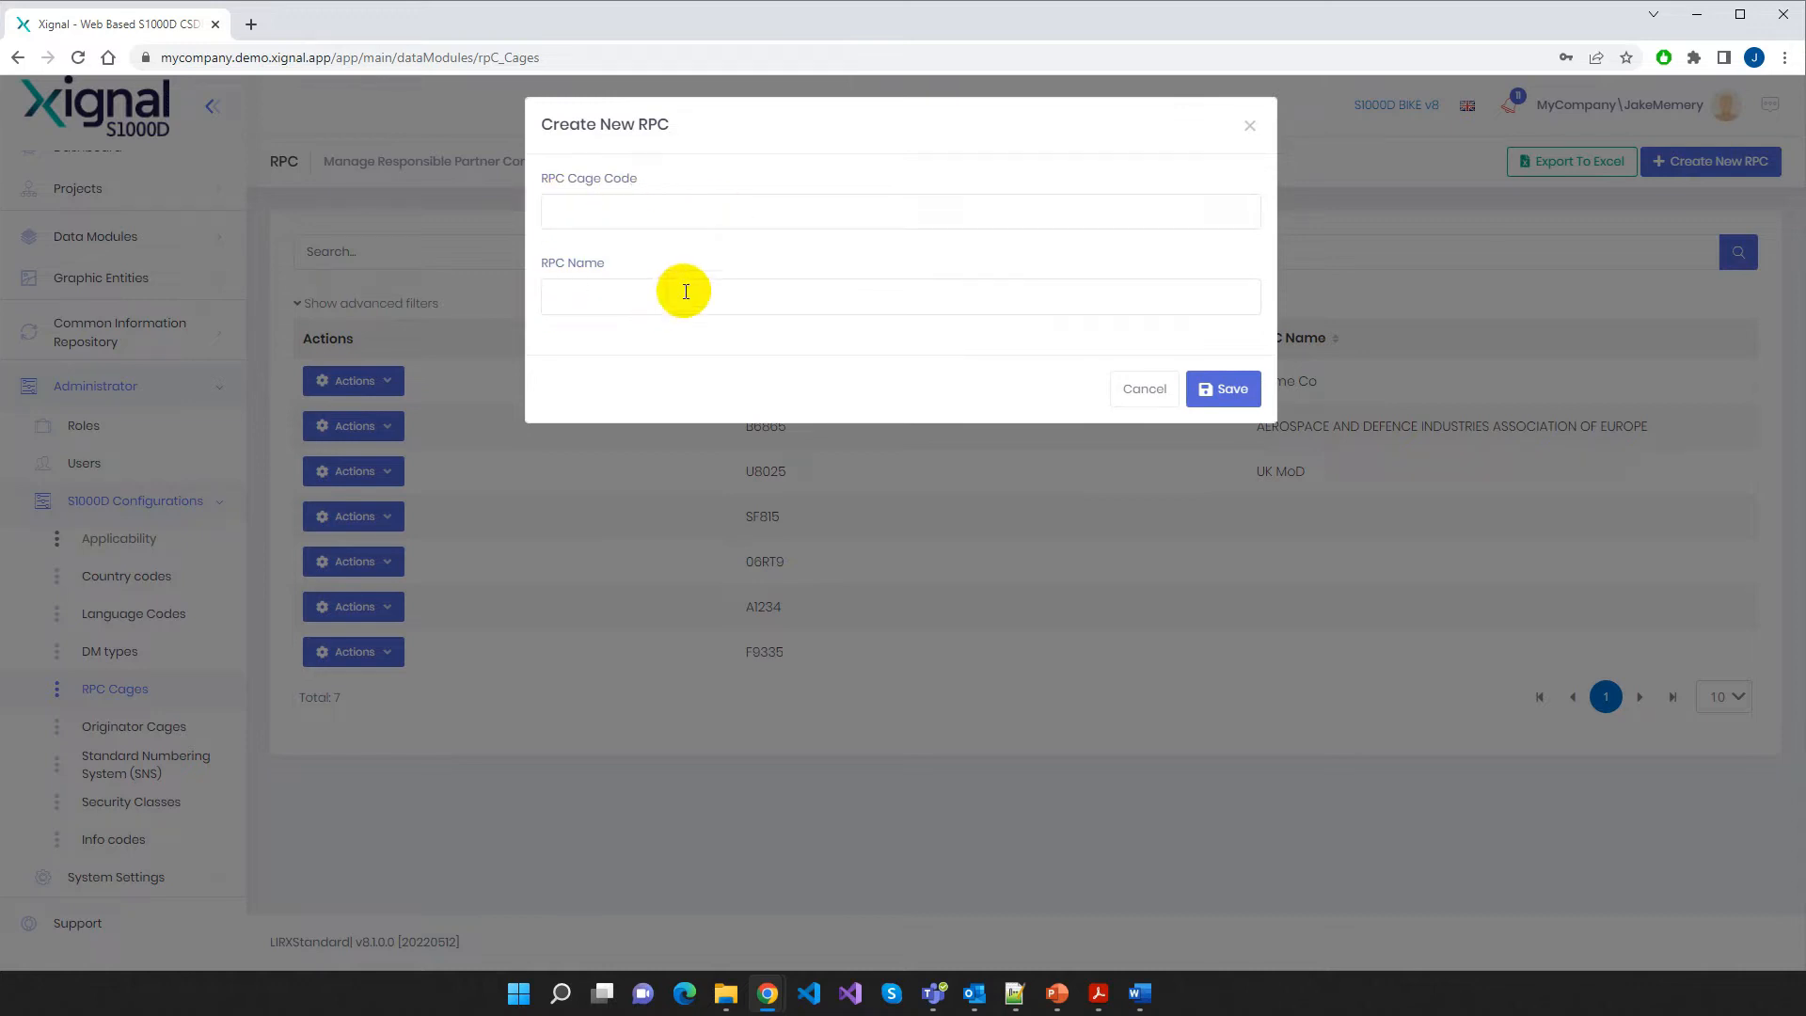
click(1130, 403)
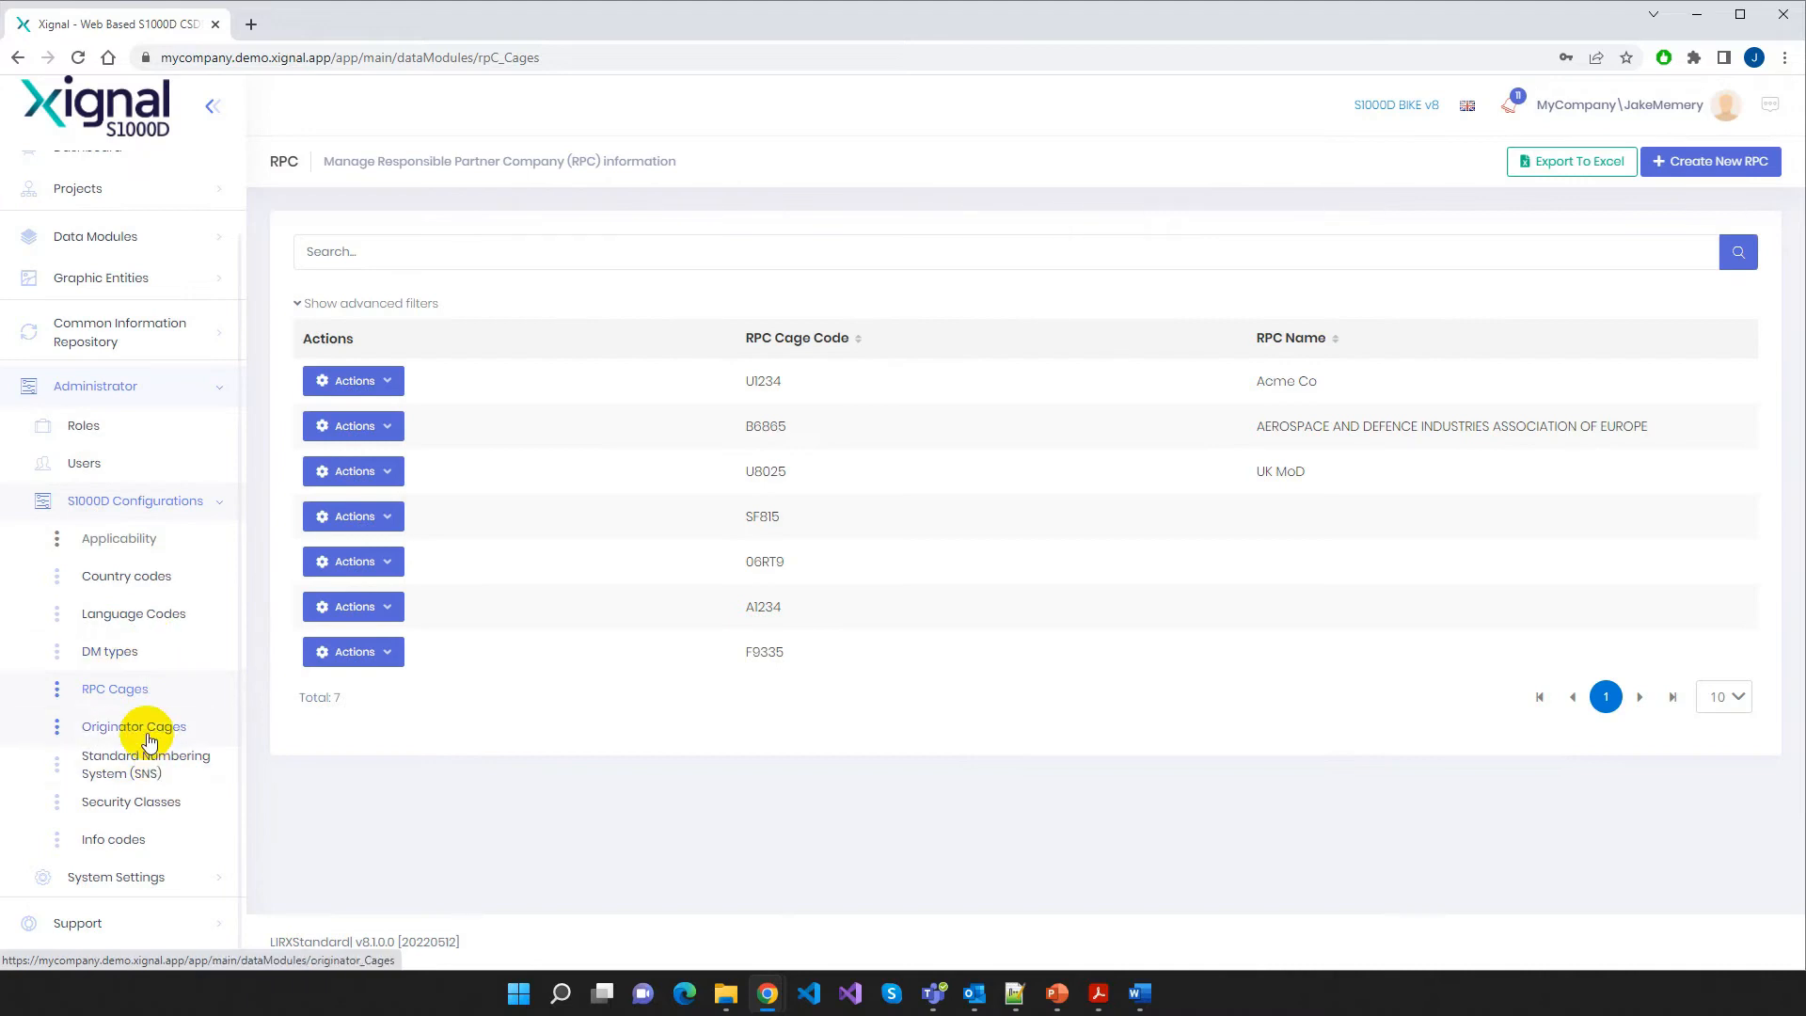
Open the Info codes list, sort it by Code, and page through to page 3
click(112, 850)
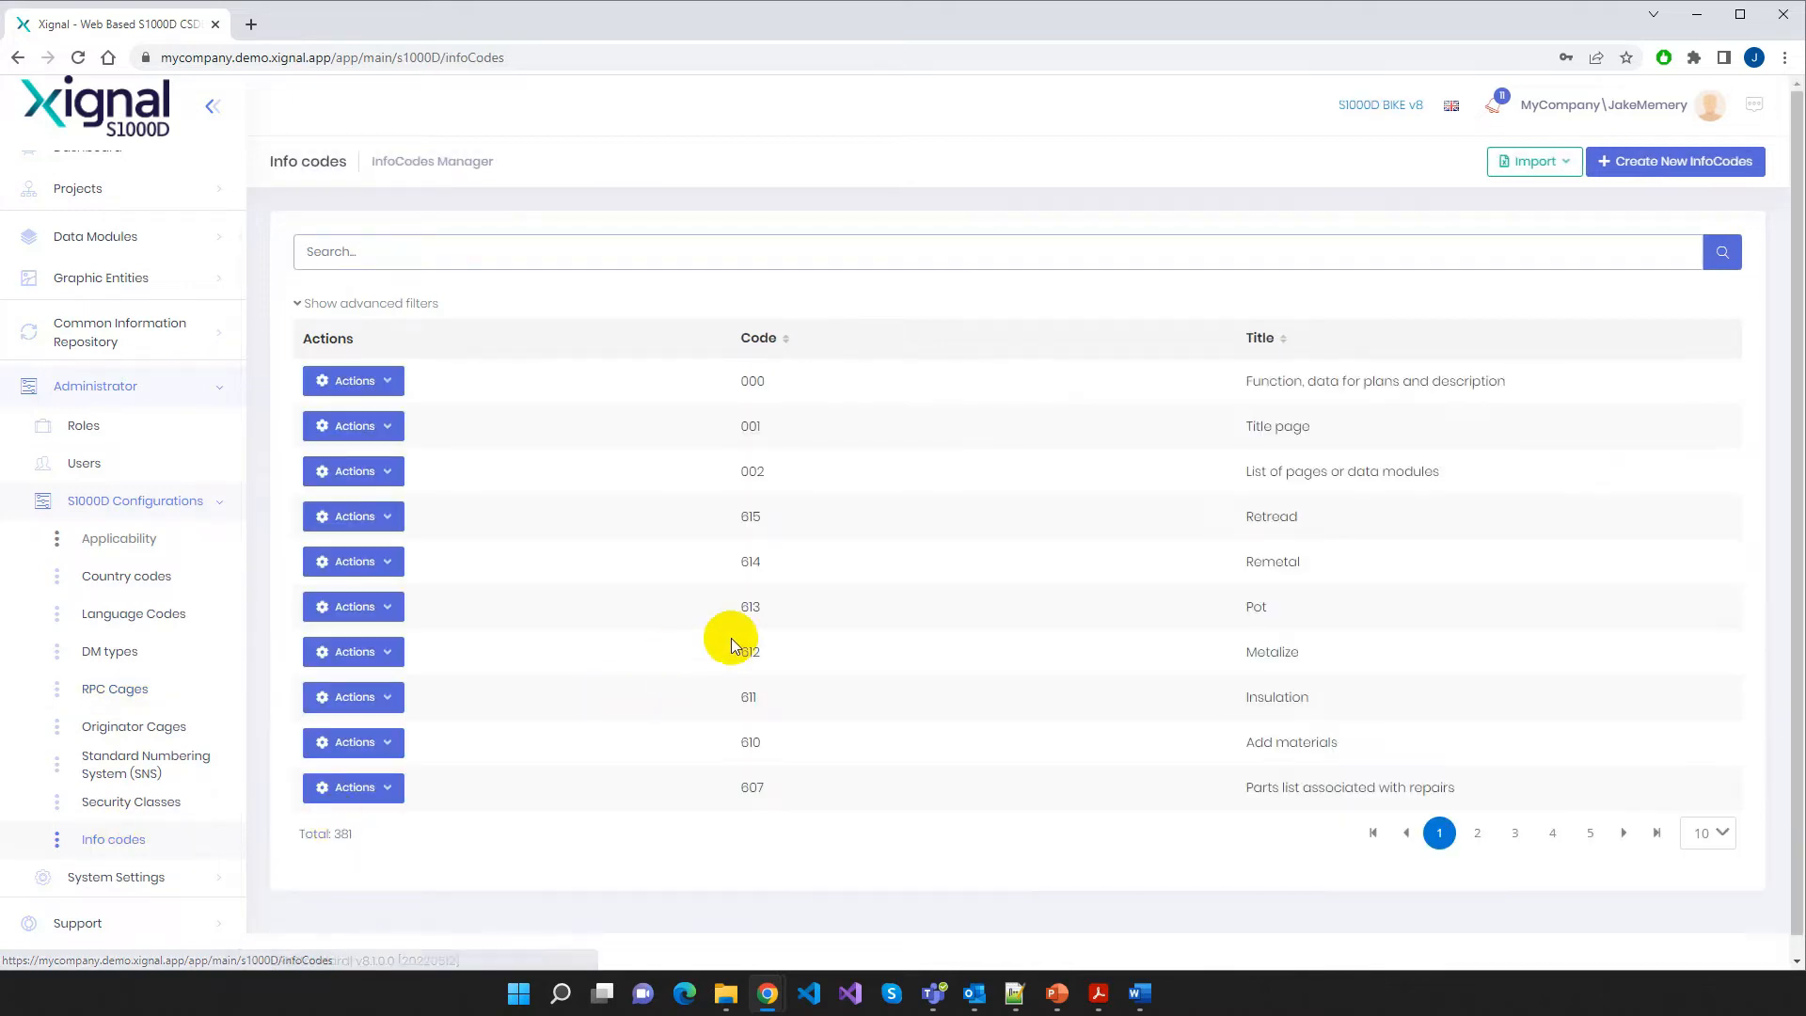
click(779, 346)
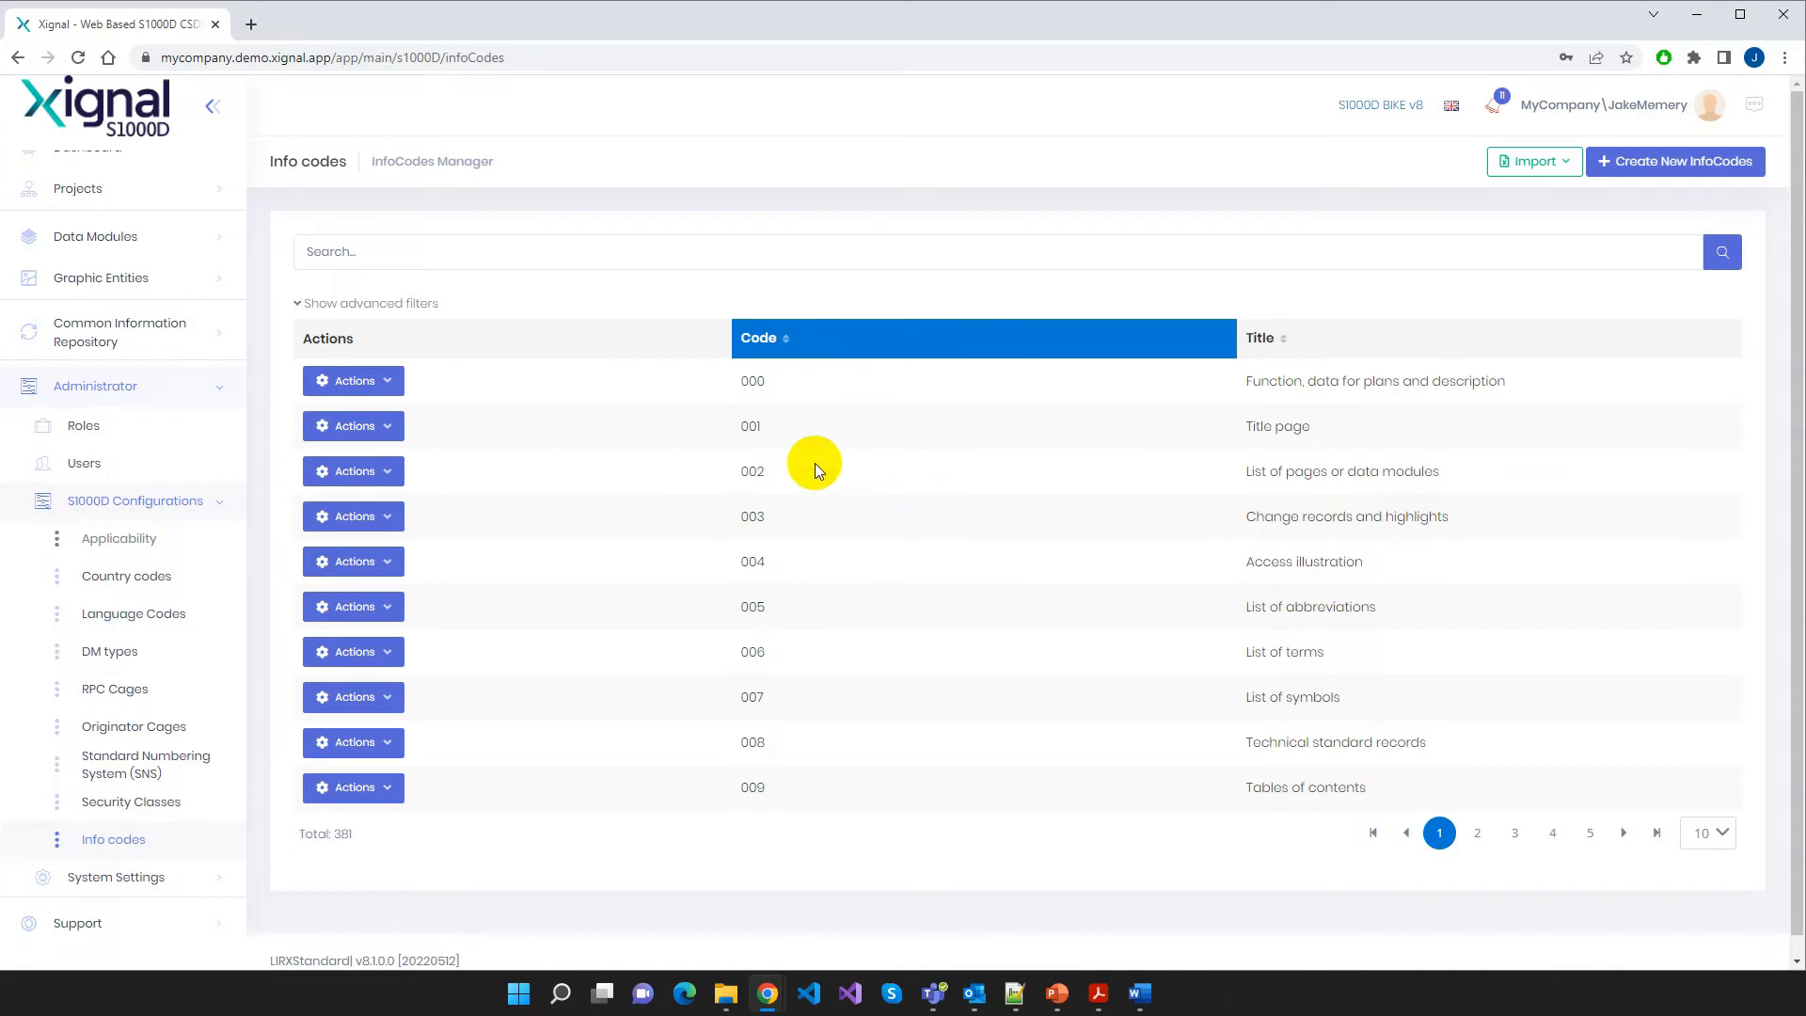
click(1477, 832)
click(1514, 835)
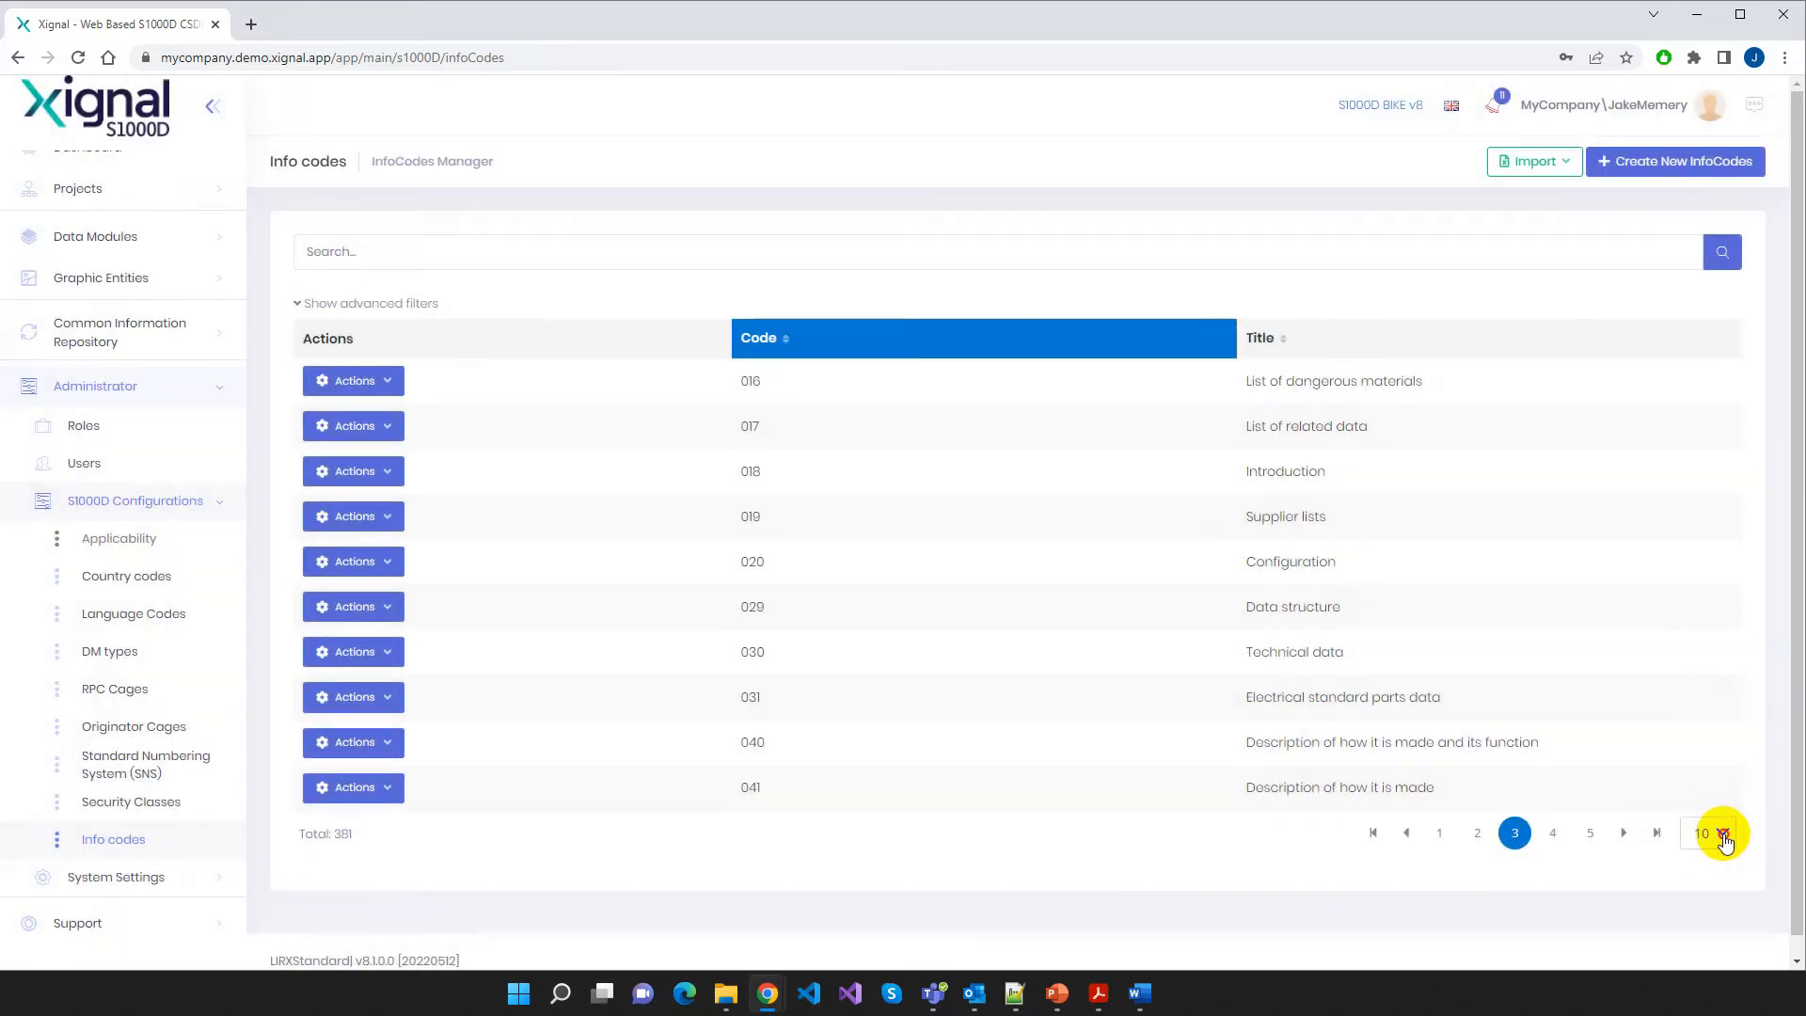
Increase the number of info codes shown per page and look through the longer list
click(1722, 833)
click(1702, 800)
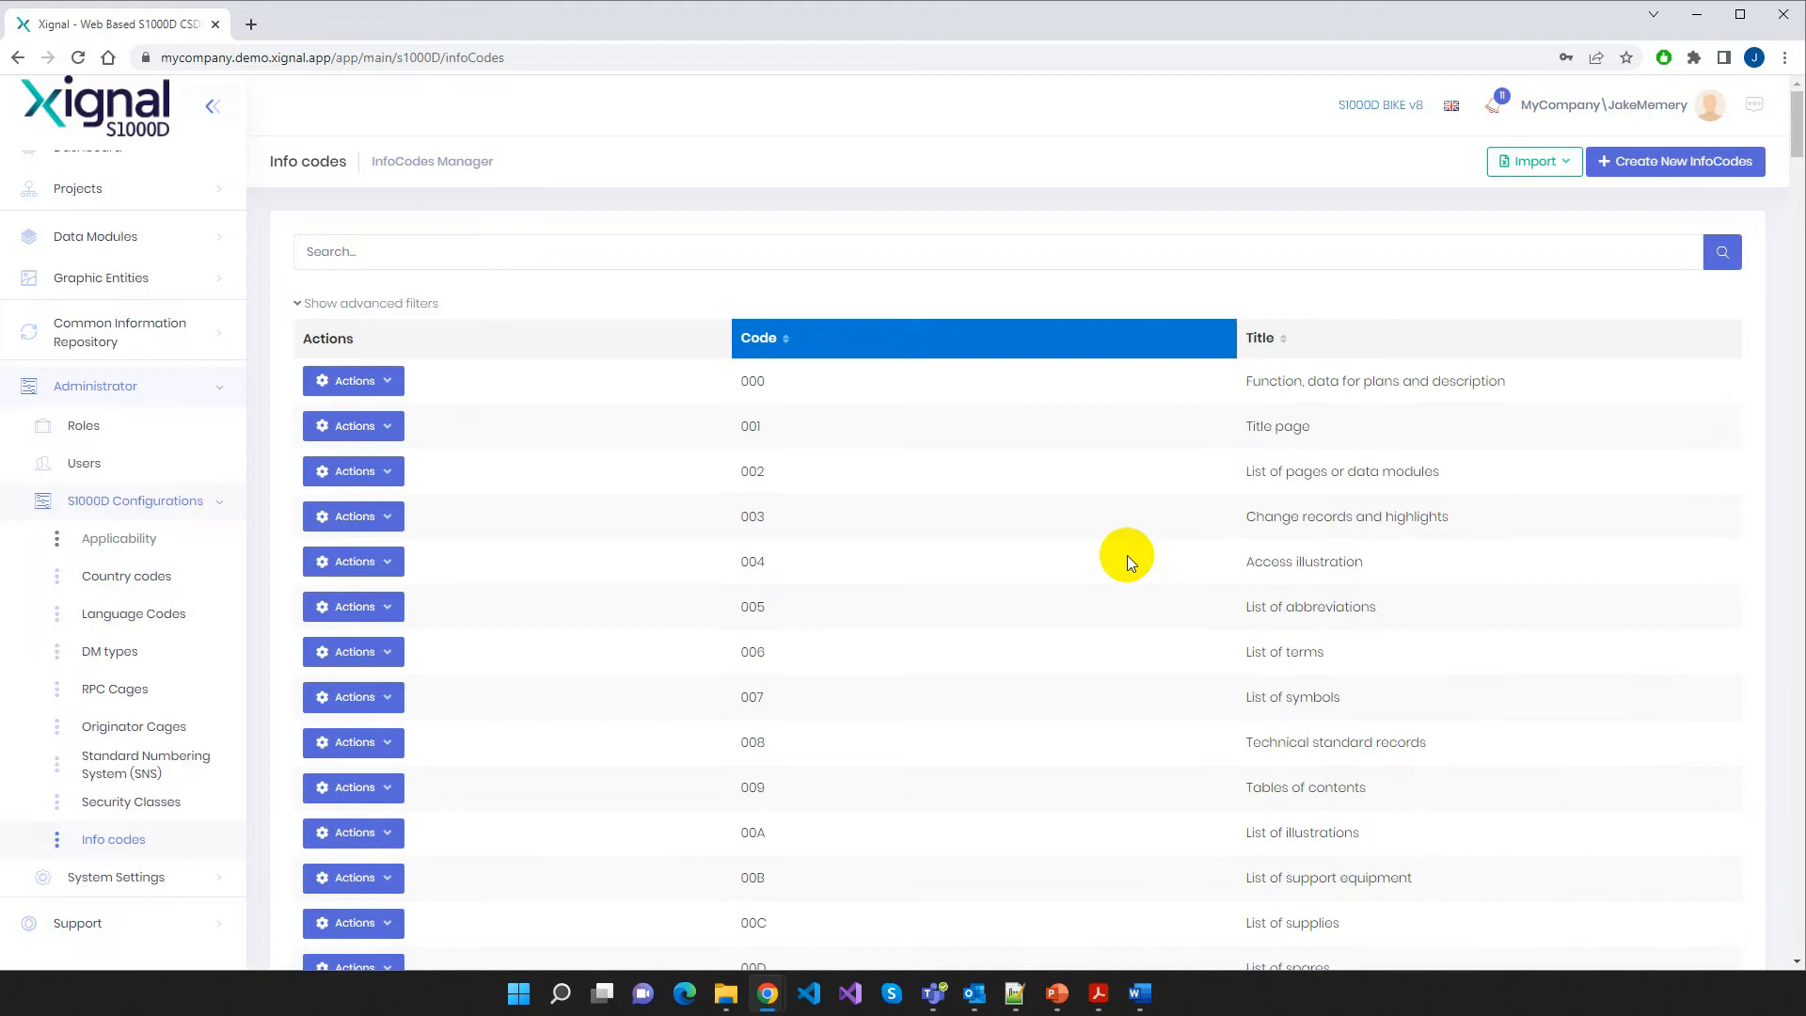
scroll(1096, 517, down, 3)
scroll(1097, 517, down, 18)
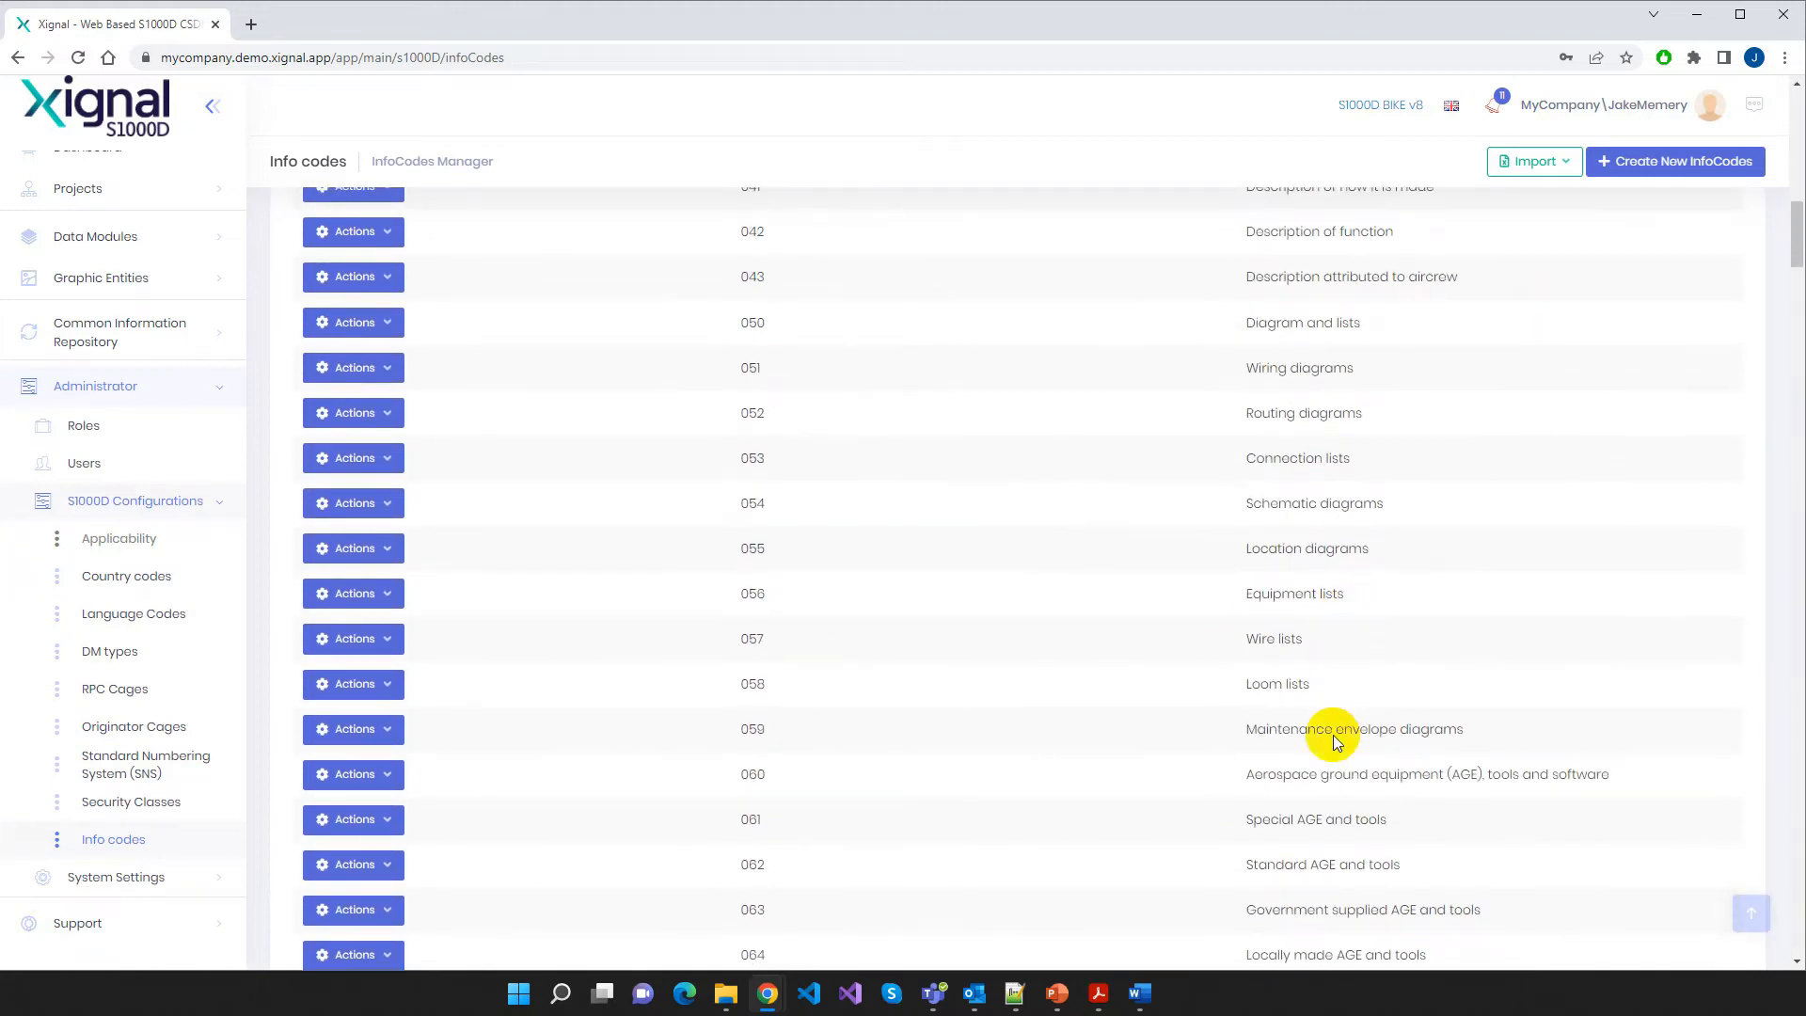
scroll(1320, 799, up, 20)
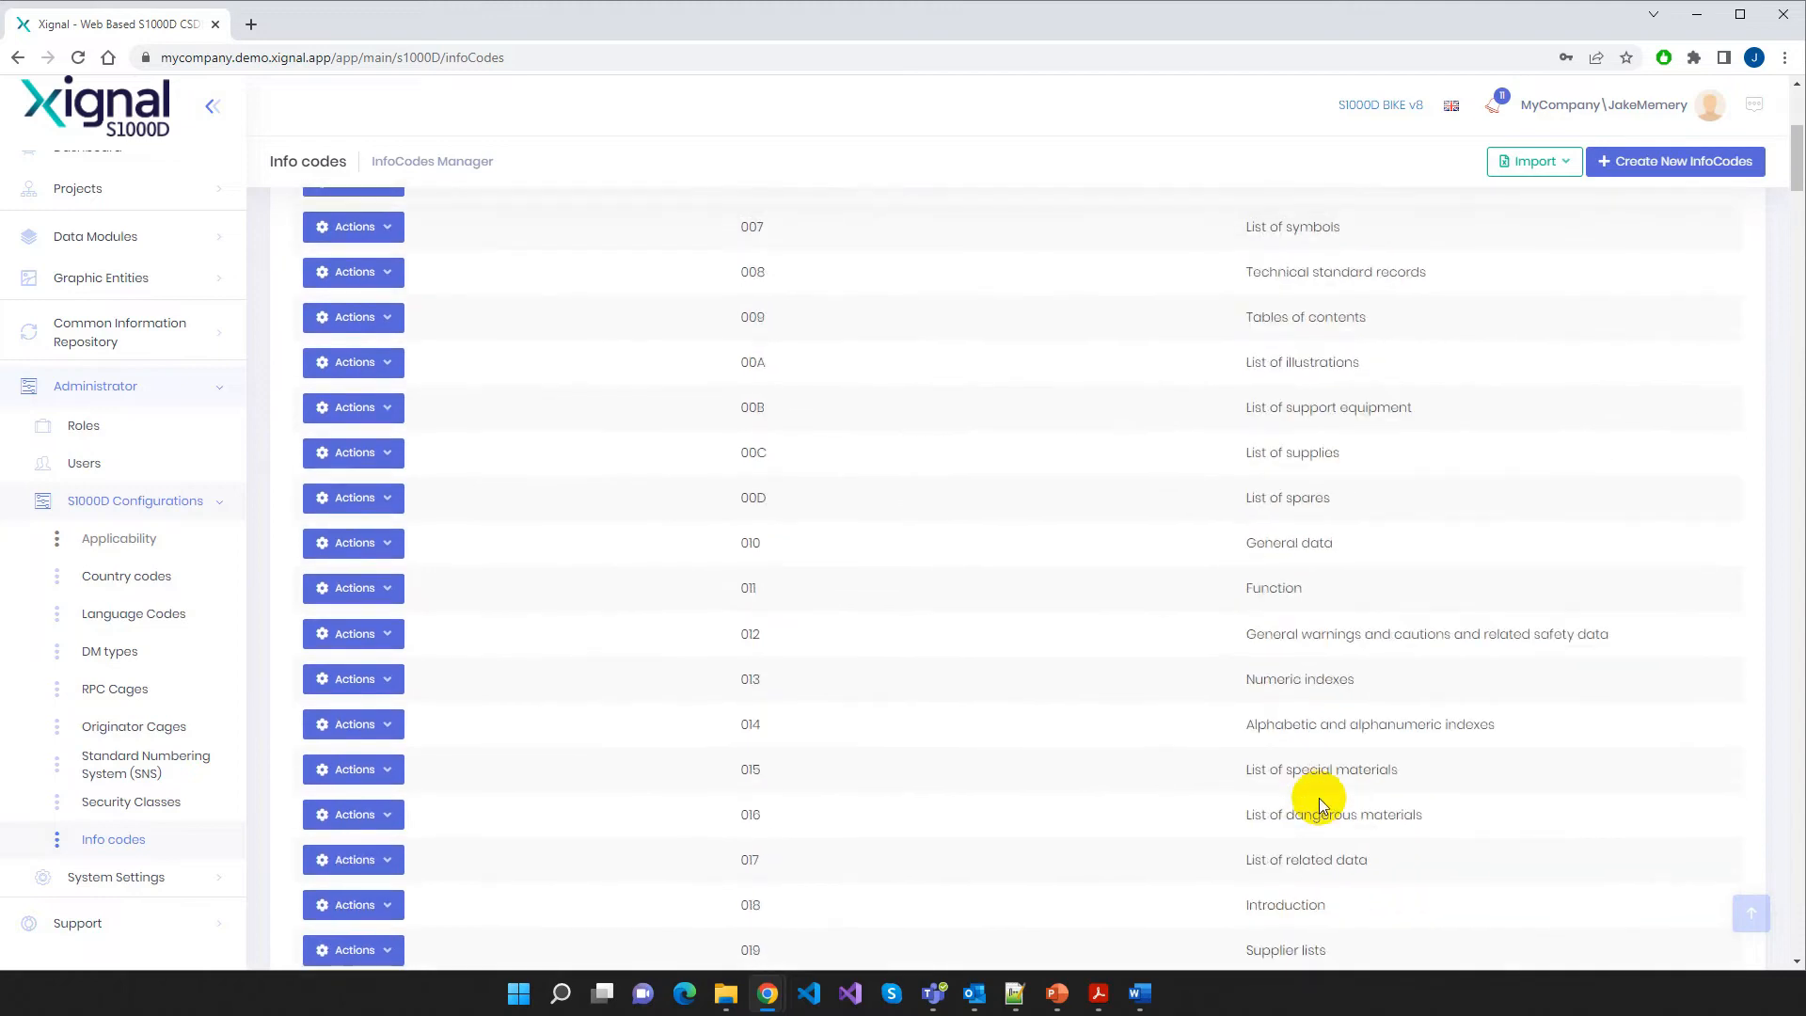
Open info code 004 for editing to view its Code and Title fields, and close it without saving
click(384, 562)
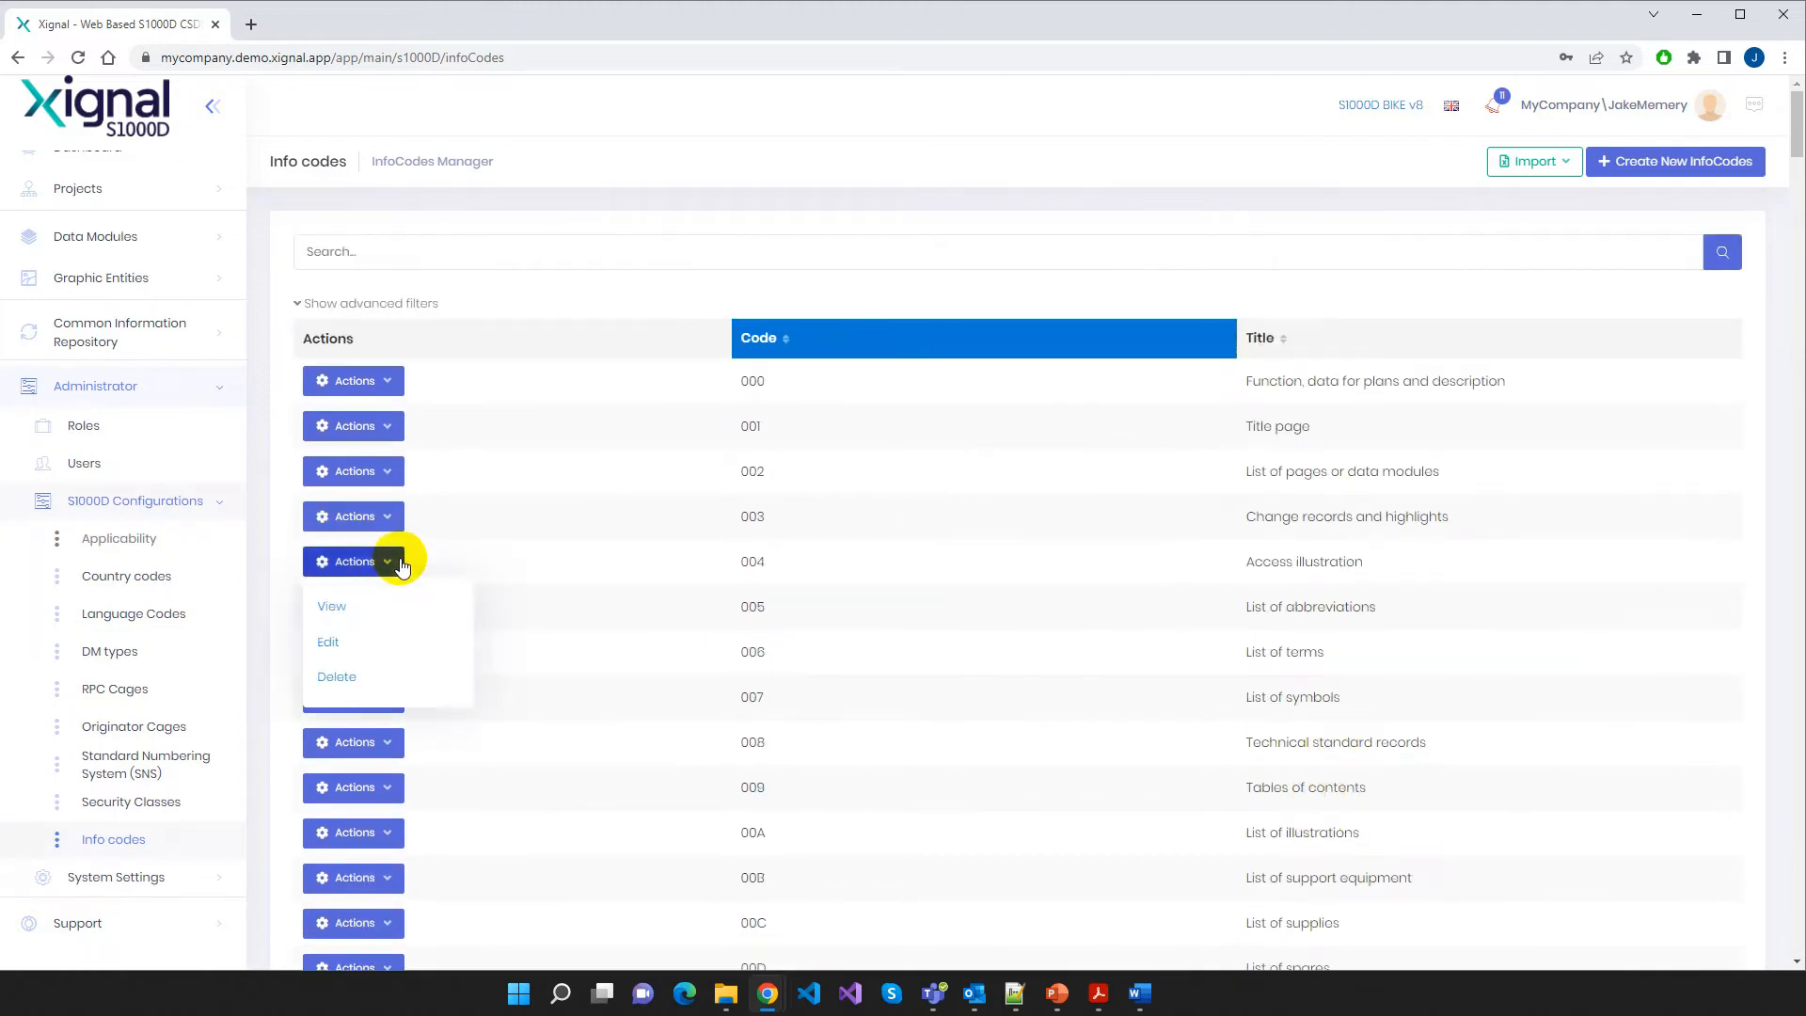
click(336, 642)
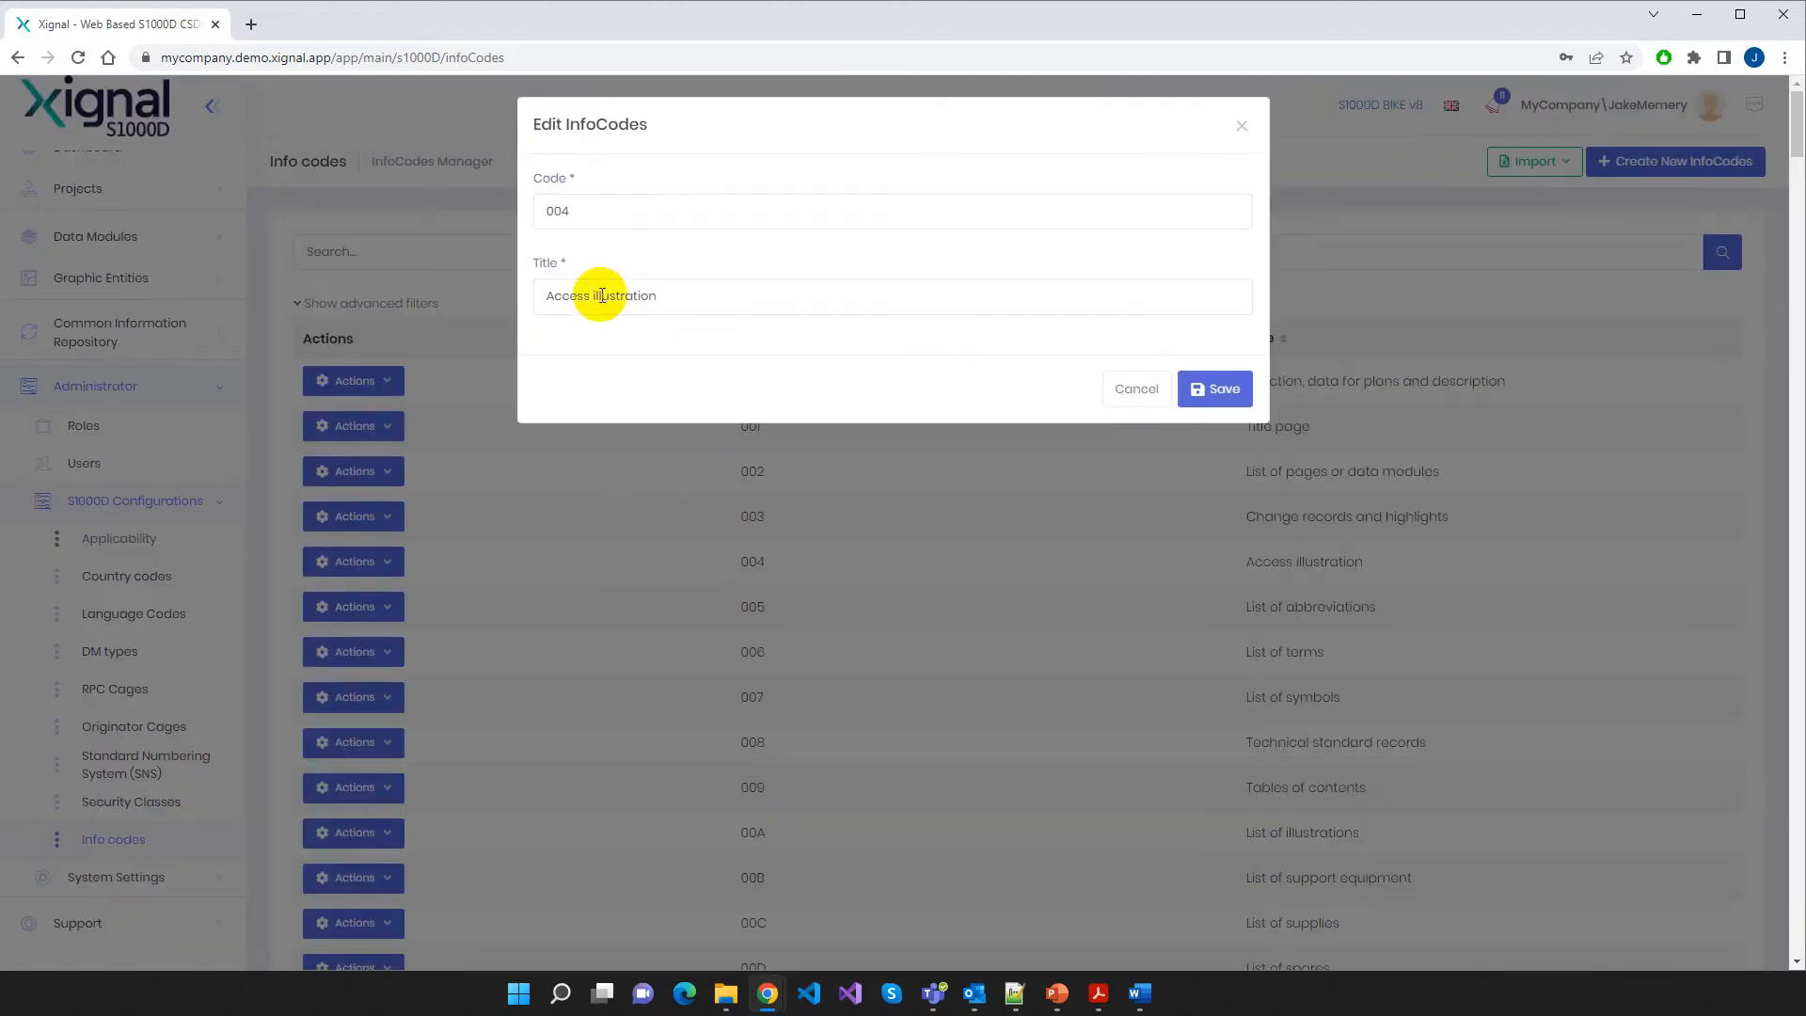
click(1241, 125)
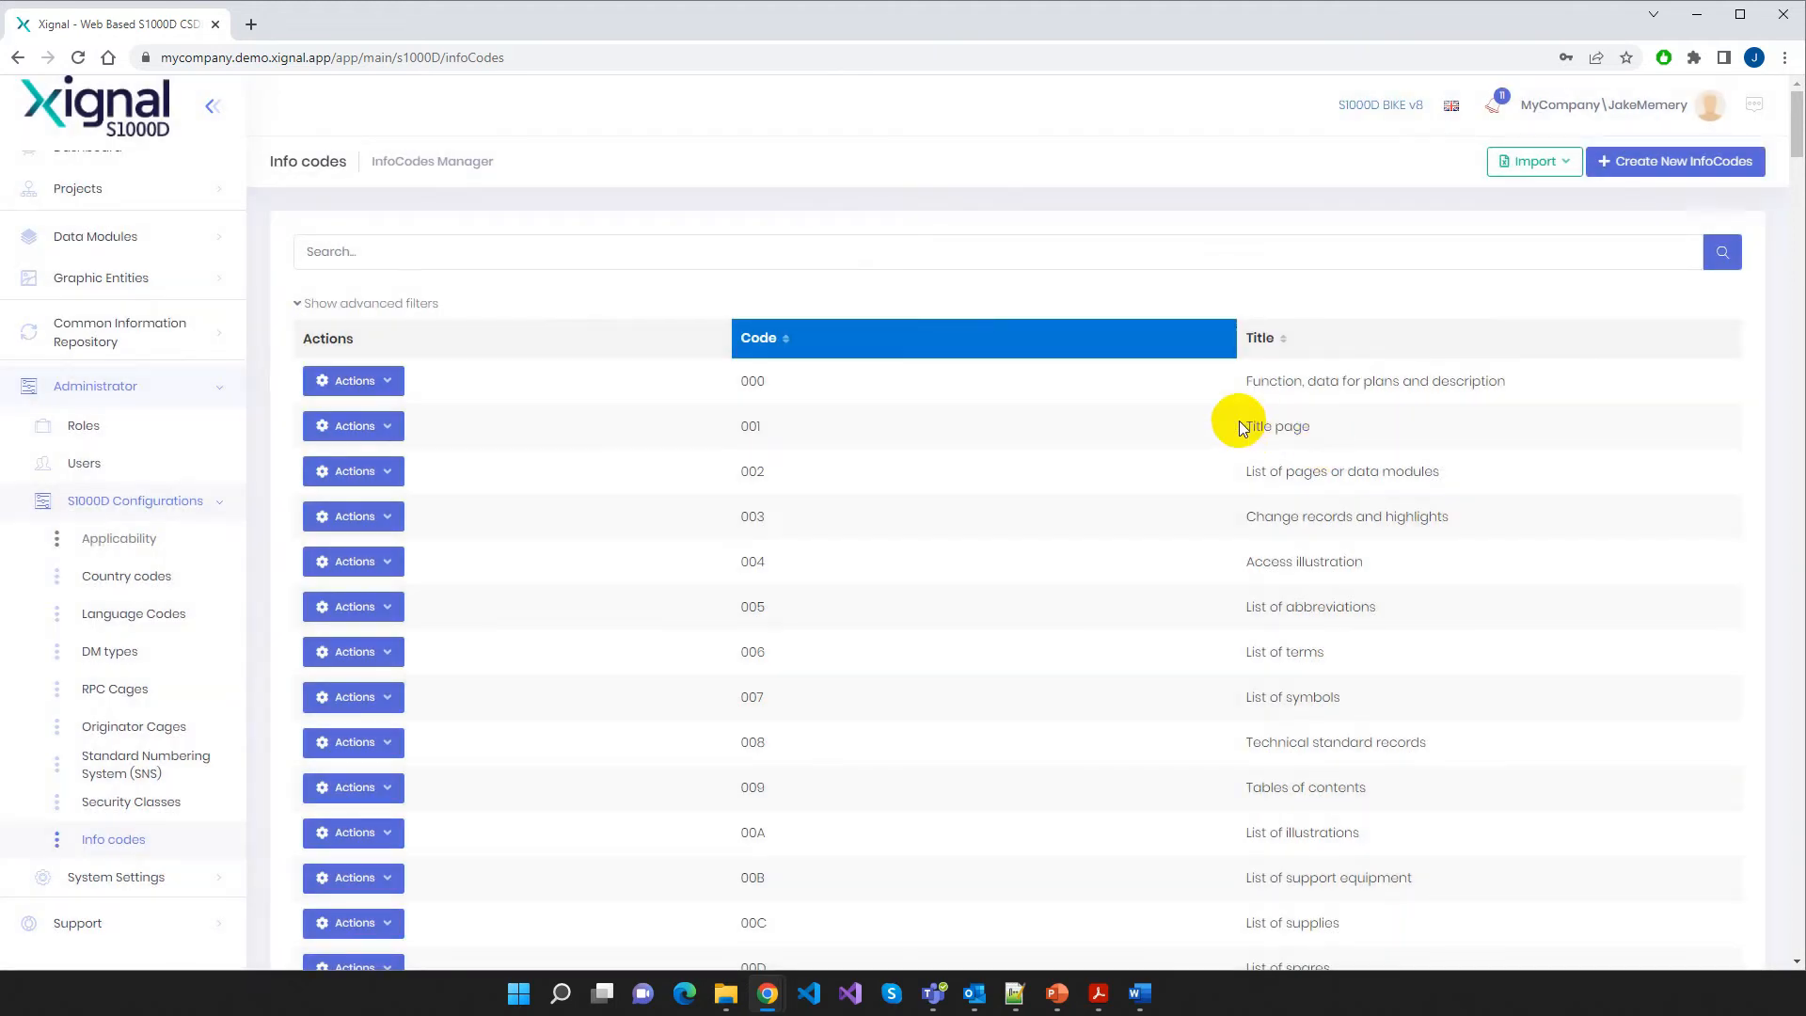
Look at the code and title fields for creating a new info code, and cancel without entering anything
click(1649, 177)
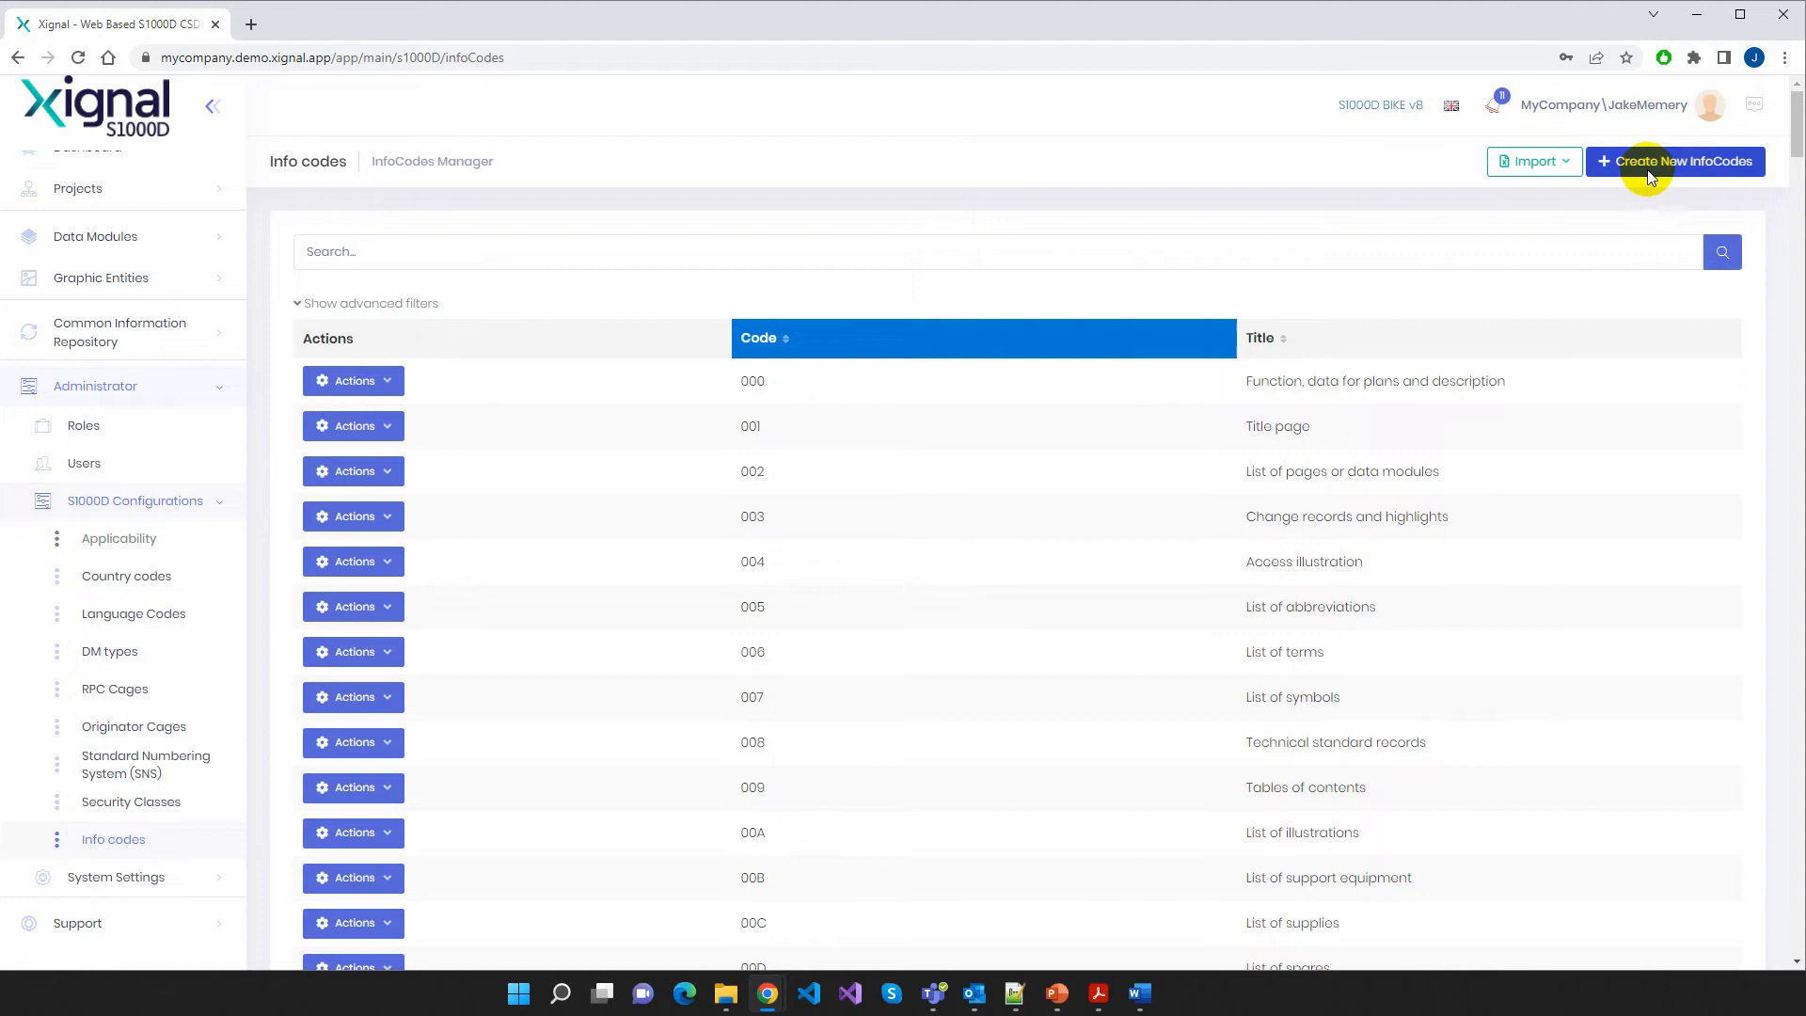
click(585, 226)
click(585, 293)
click(1137, 388)
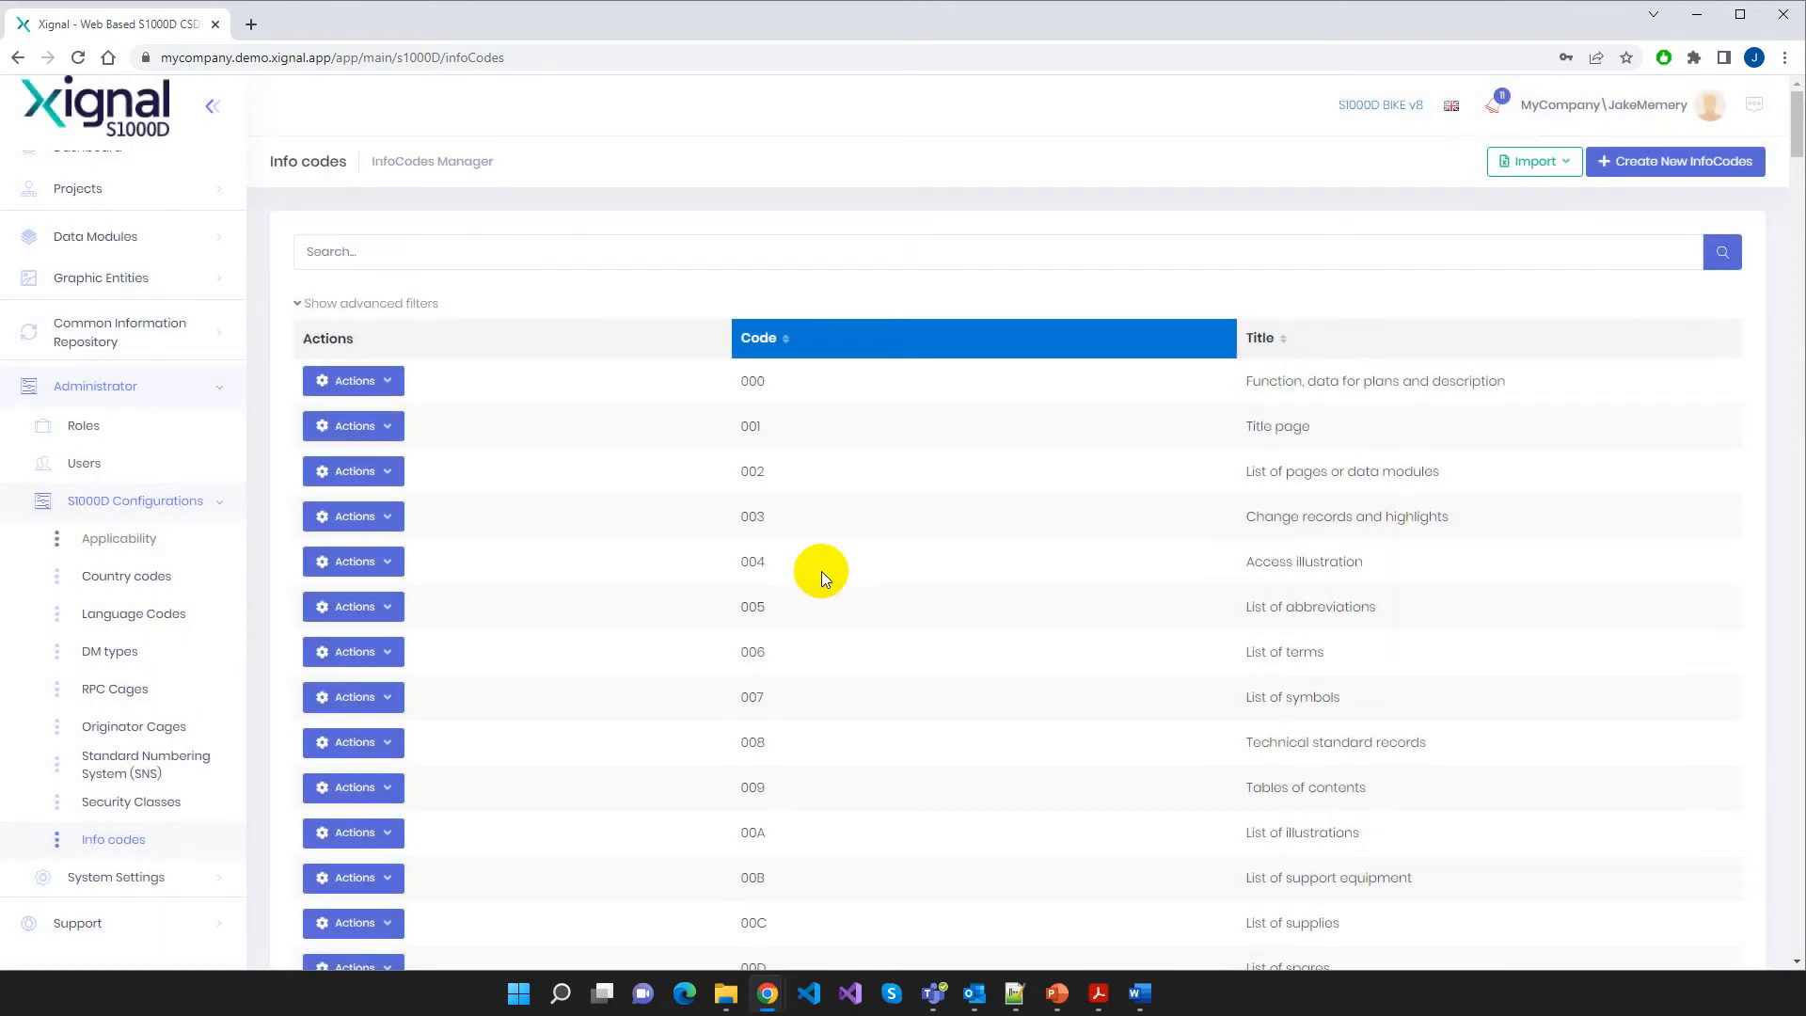
Open the administrator's Users list, review the User information and Access Rights sections for creating a new user, and close the form without saving
click(132, 504)
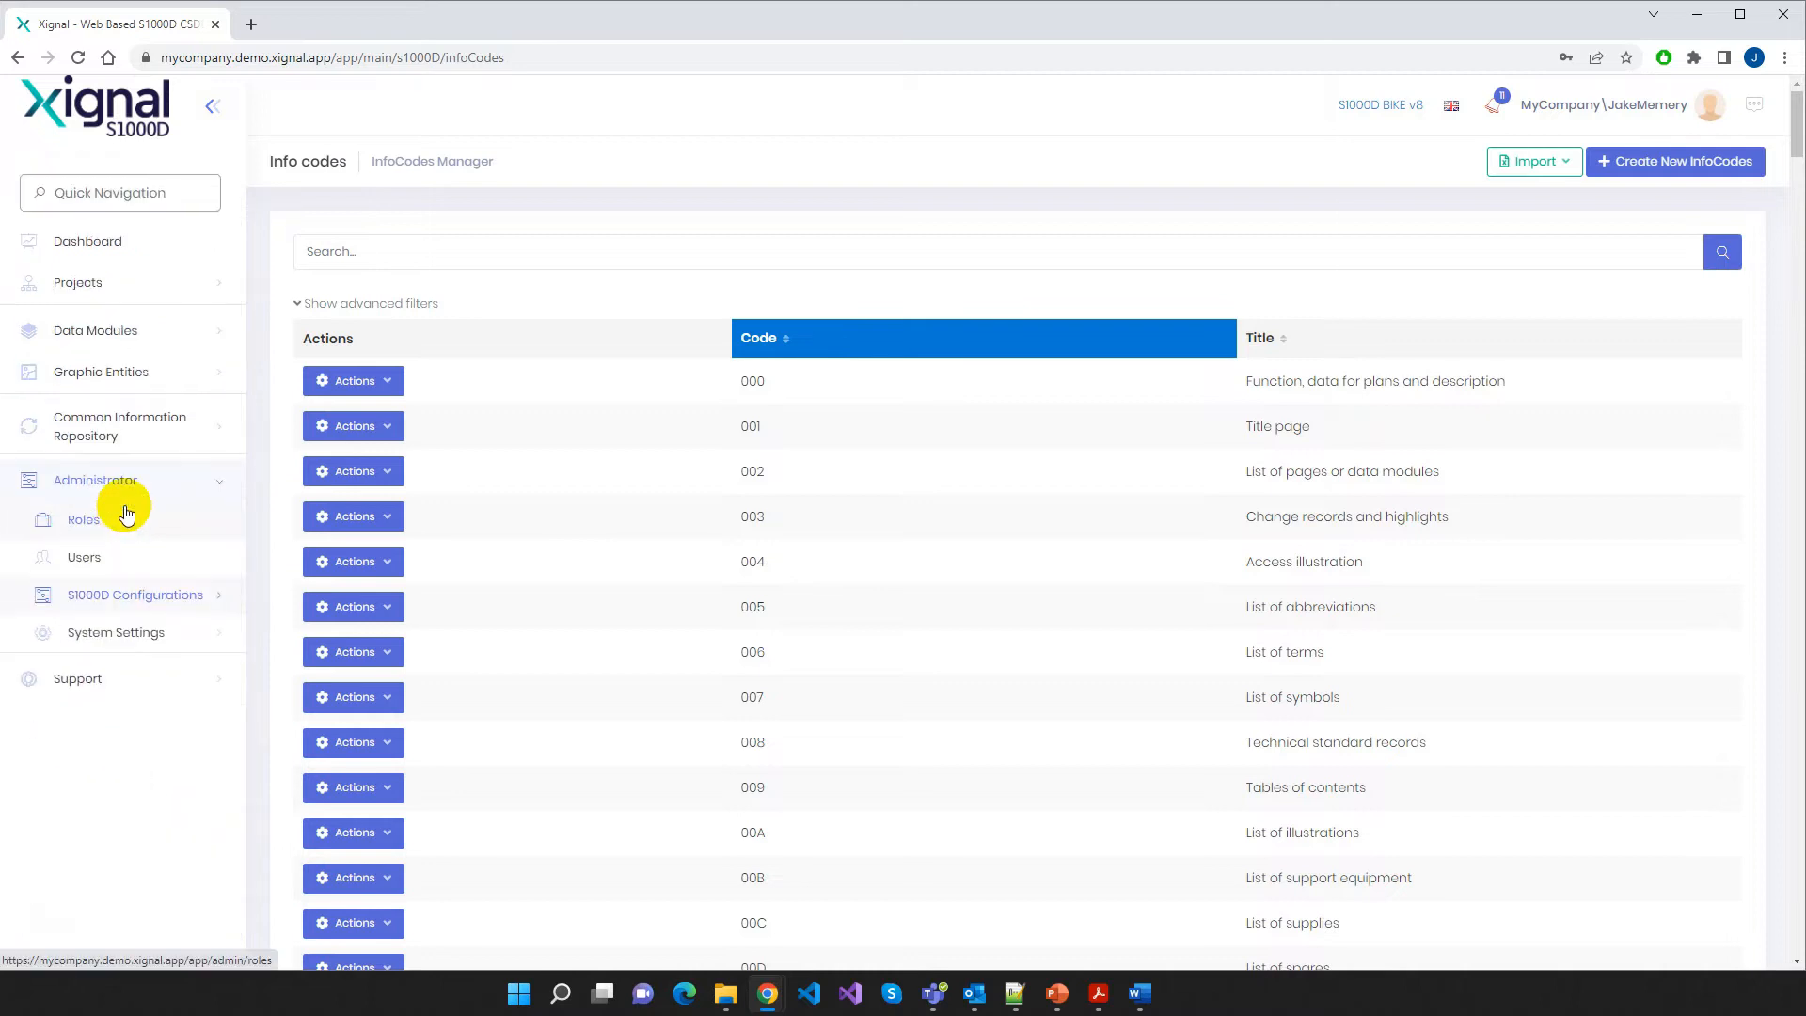
click(112, 565)
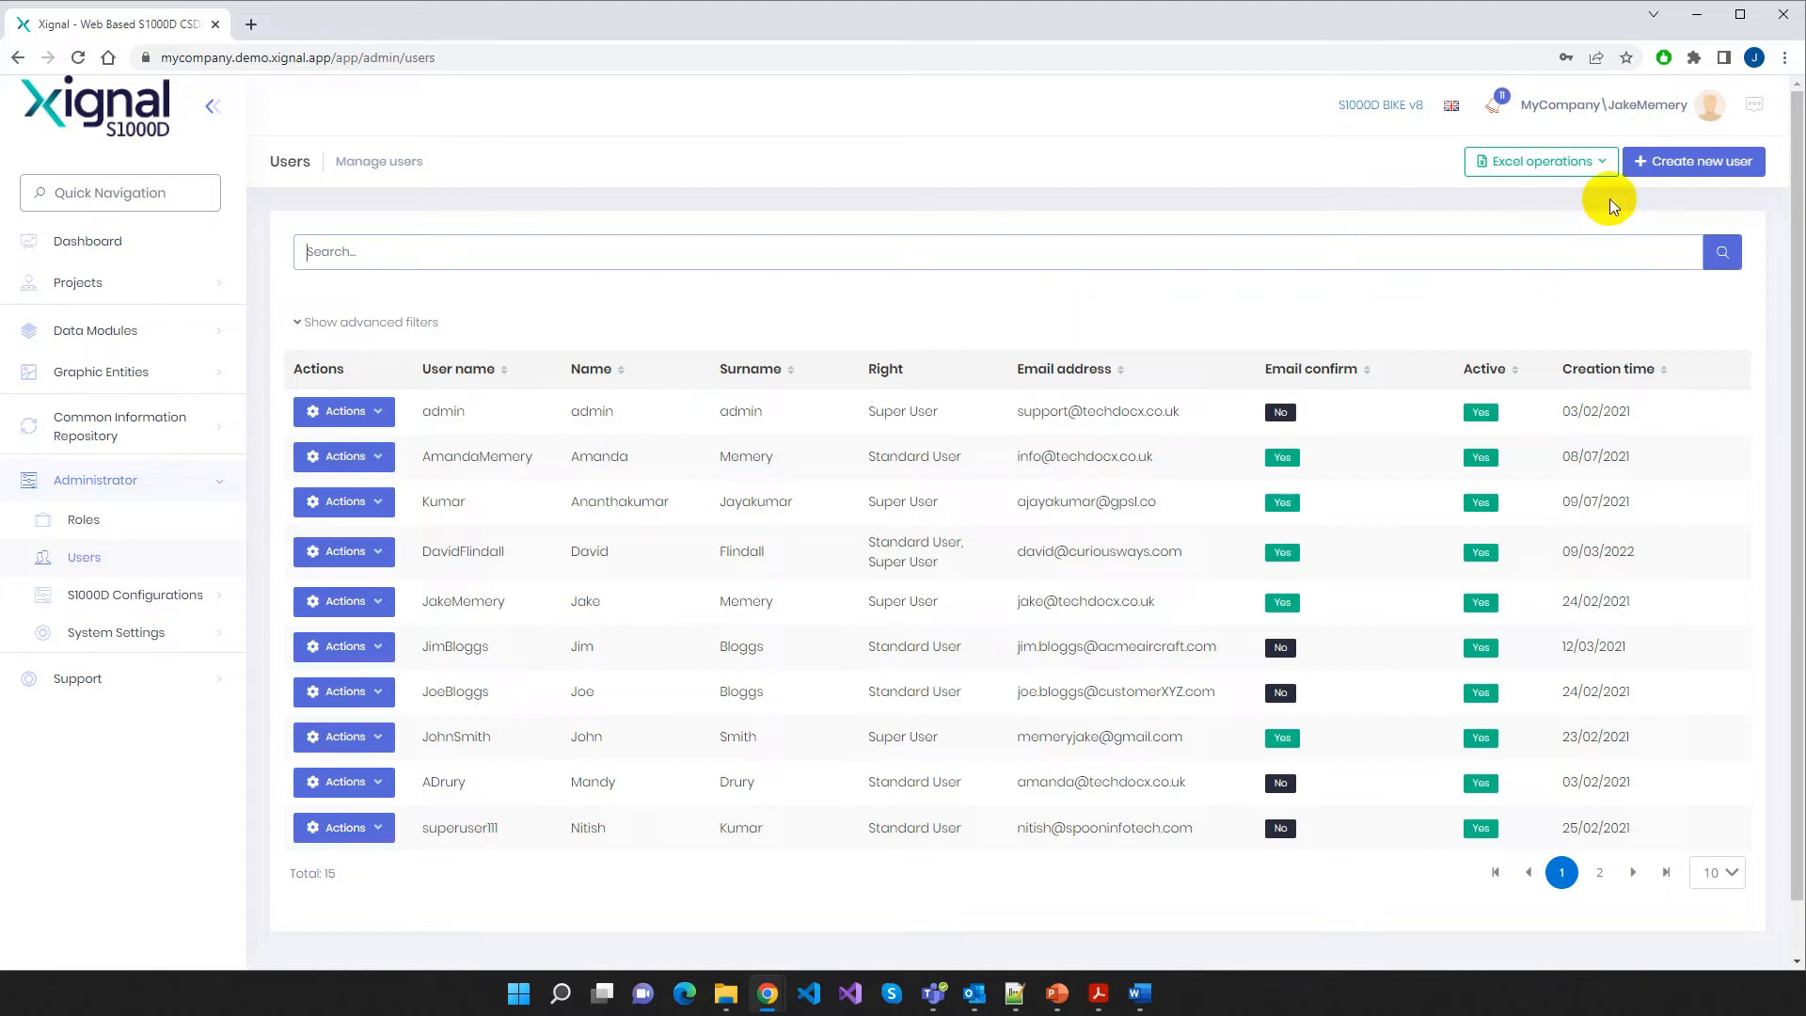
click(1681, 168)
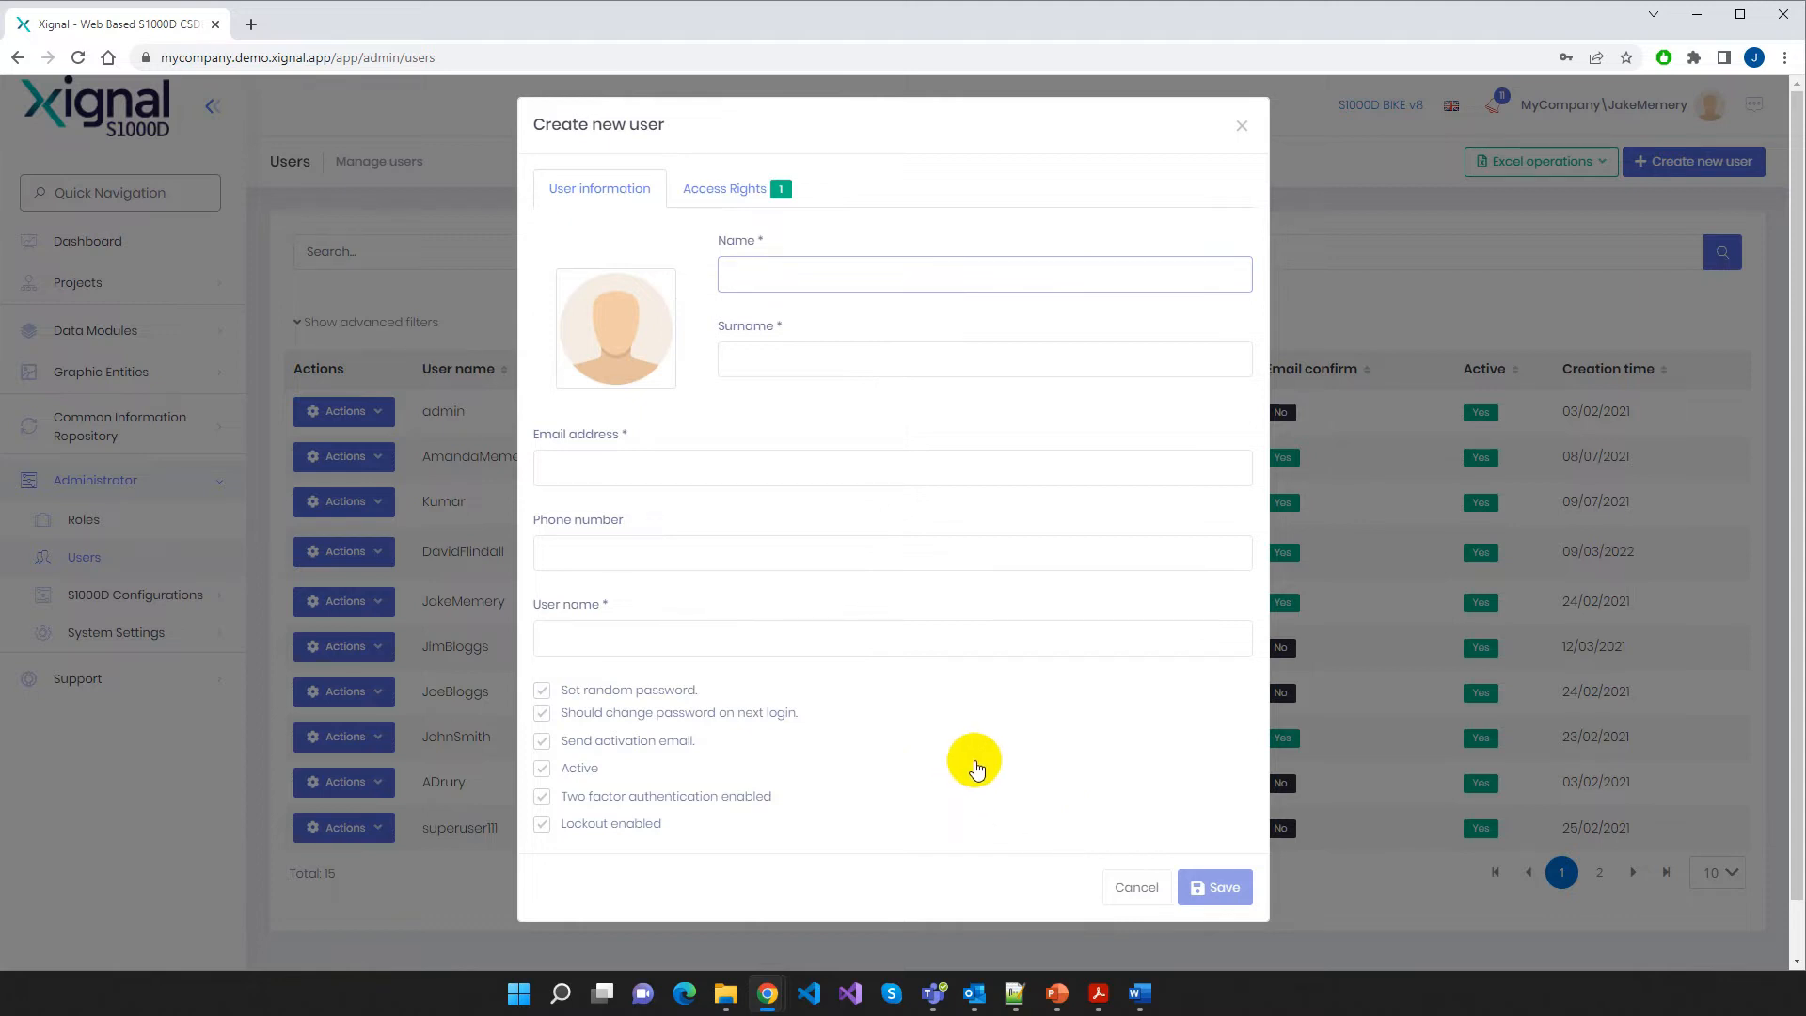
click(732, 190)
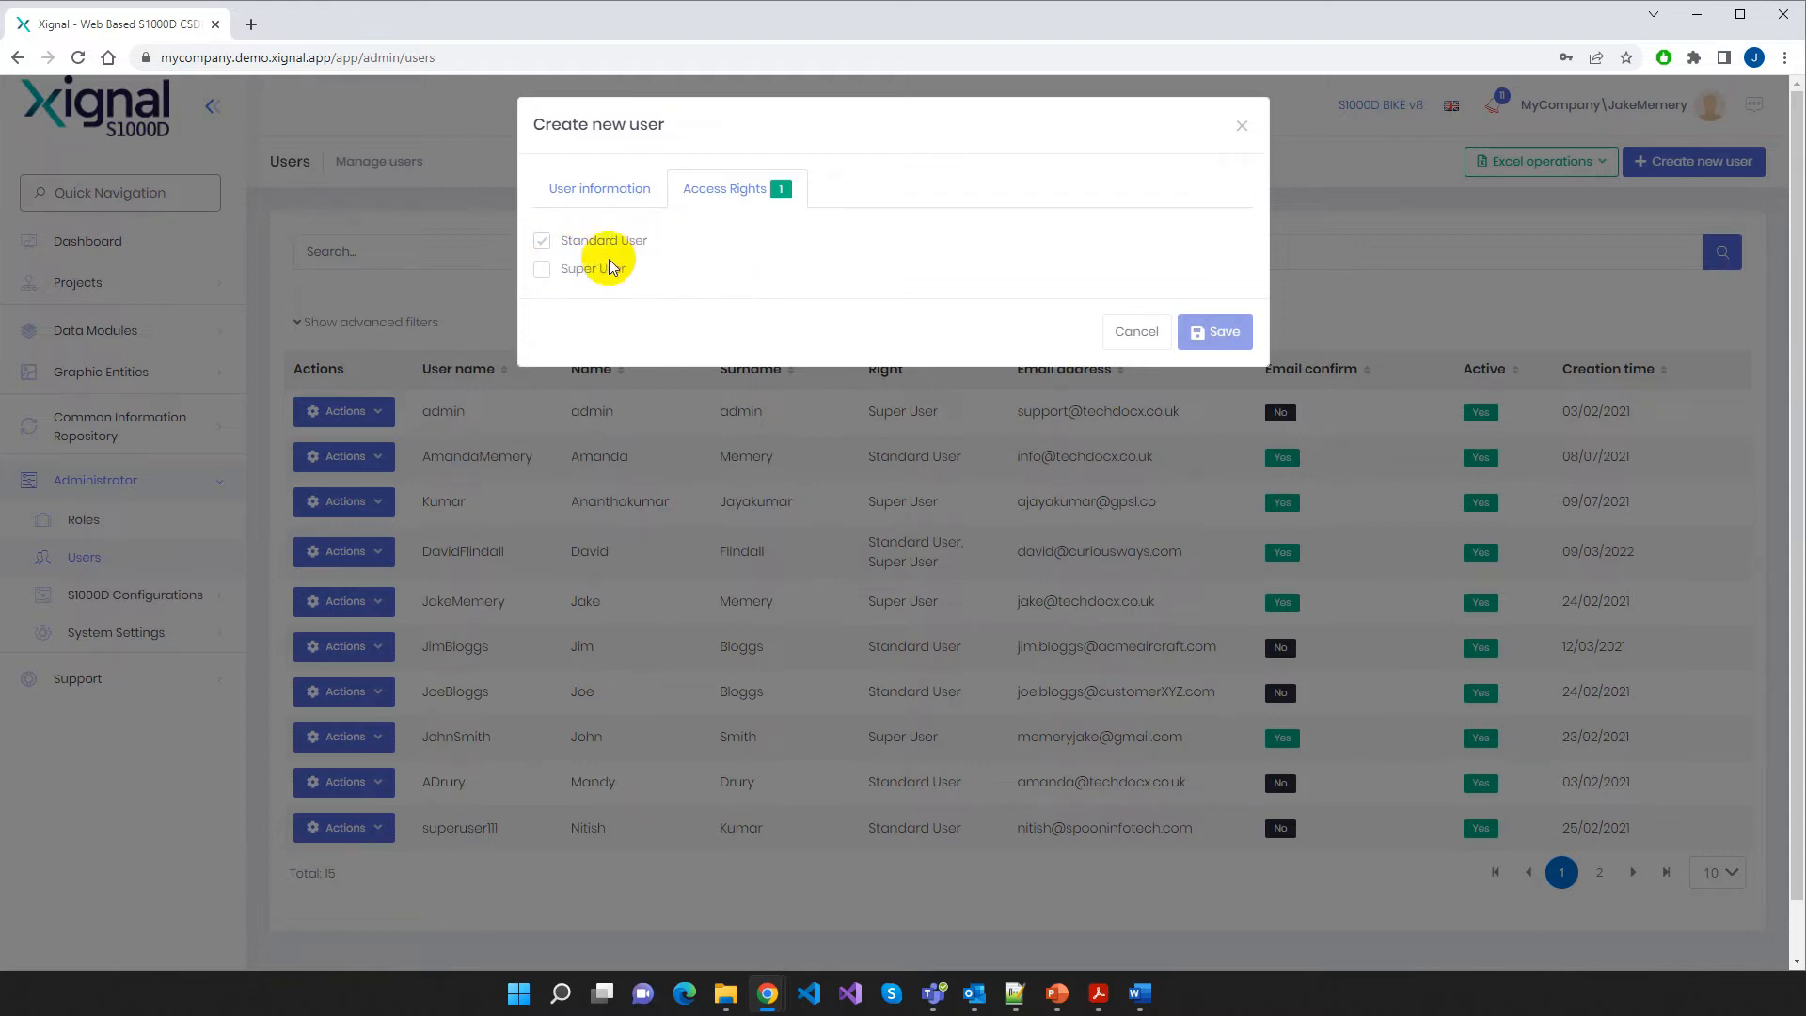
click(632, 193)
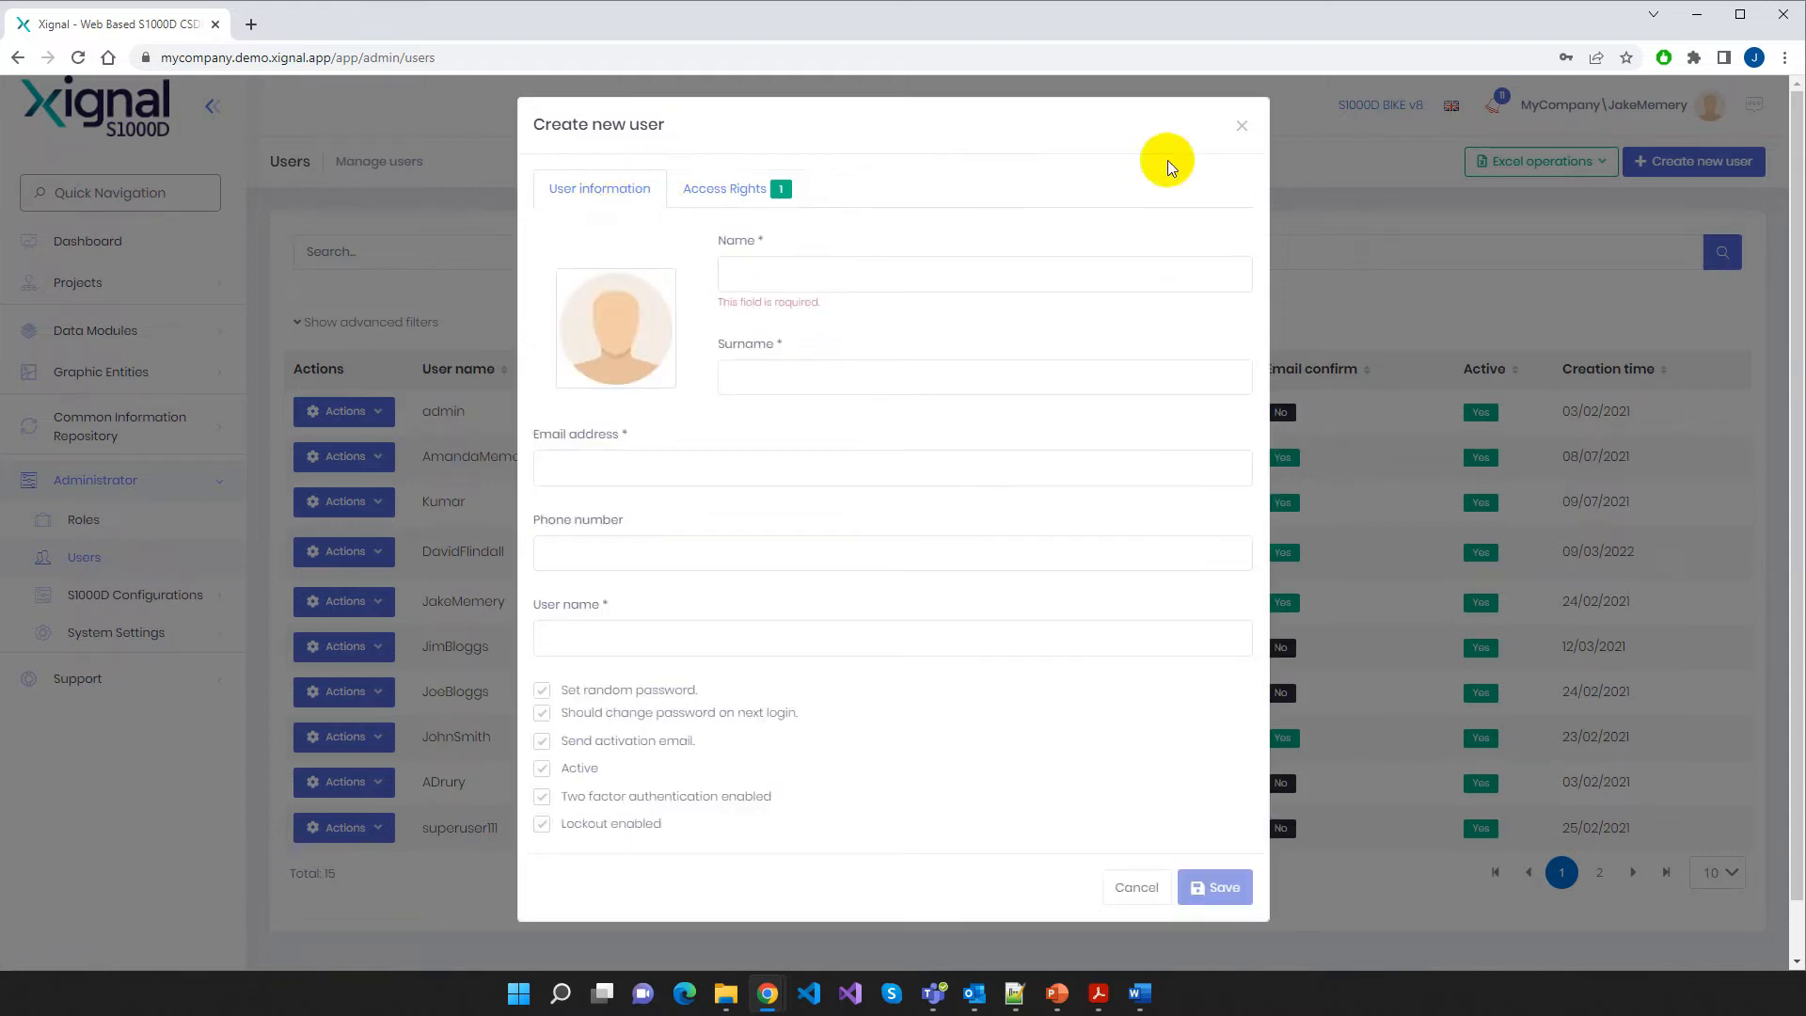
click(1244, 128)
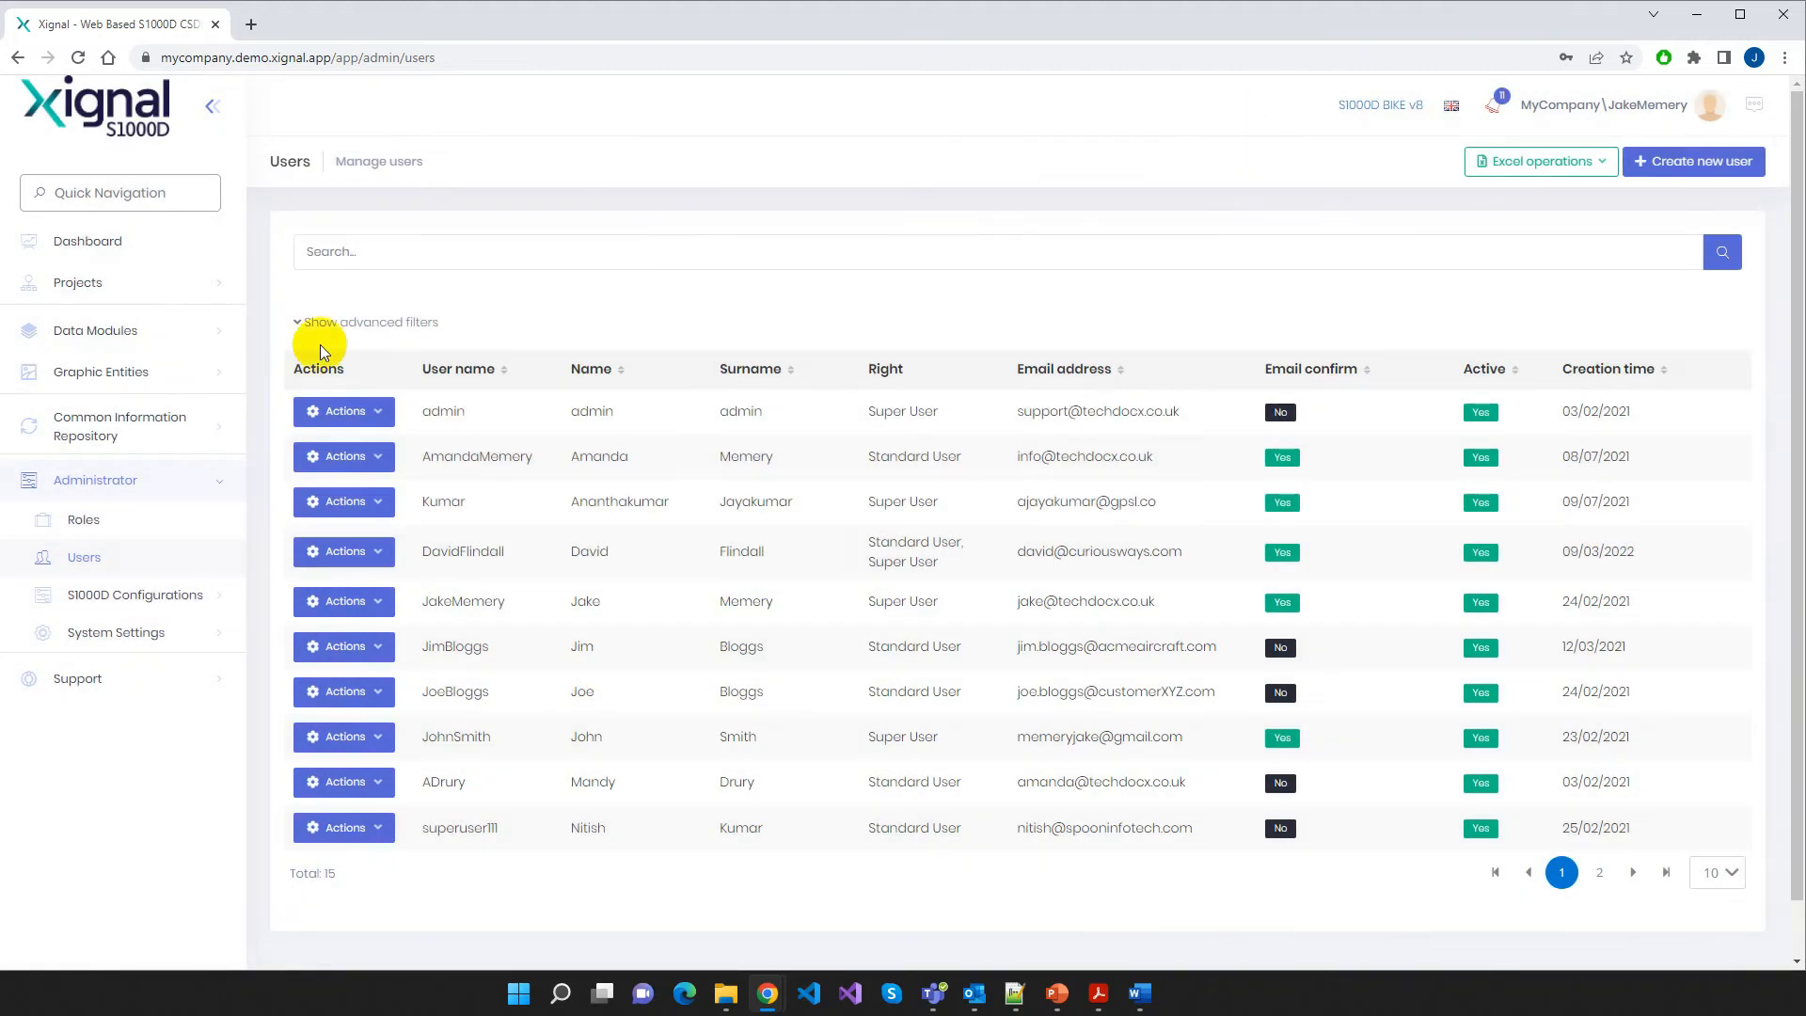
Open the administrator's Roles list and bring up the Author role's permissions for editing
click(106, 529)
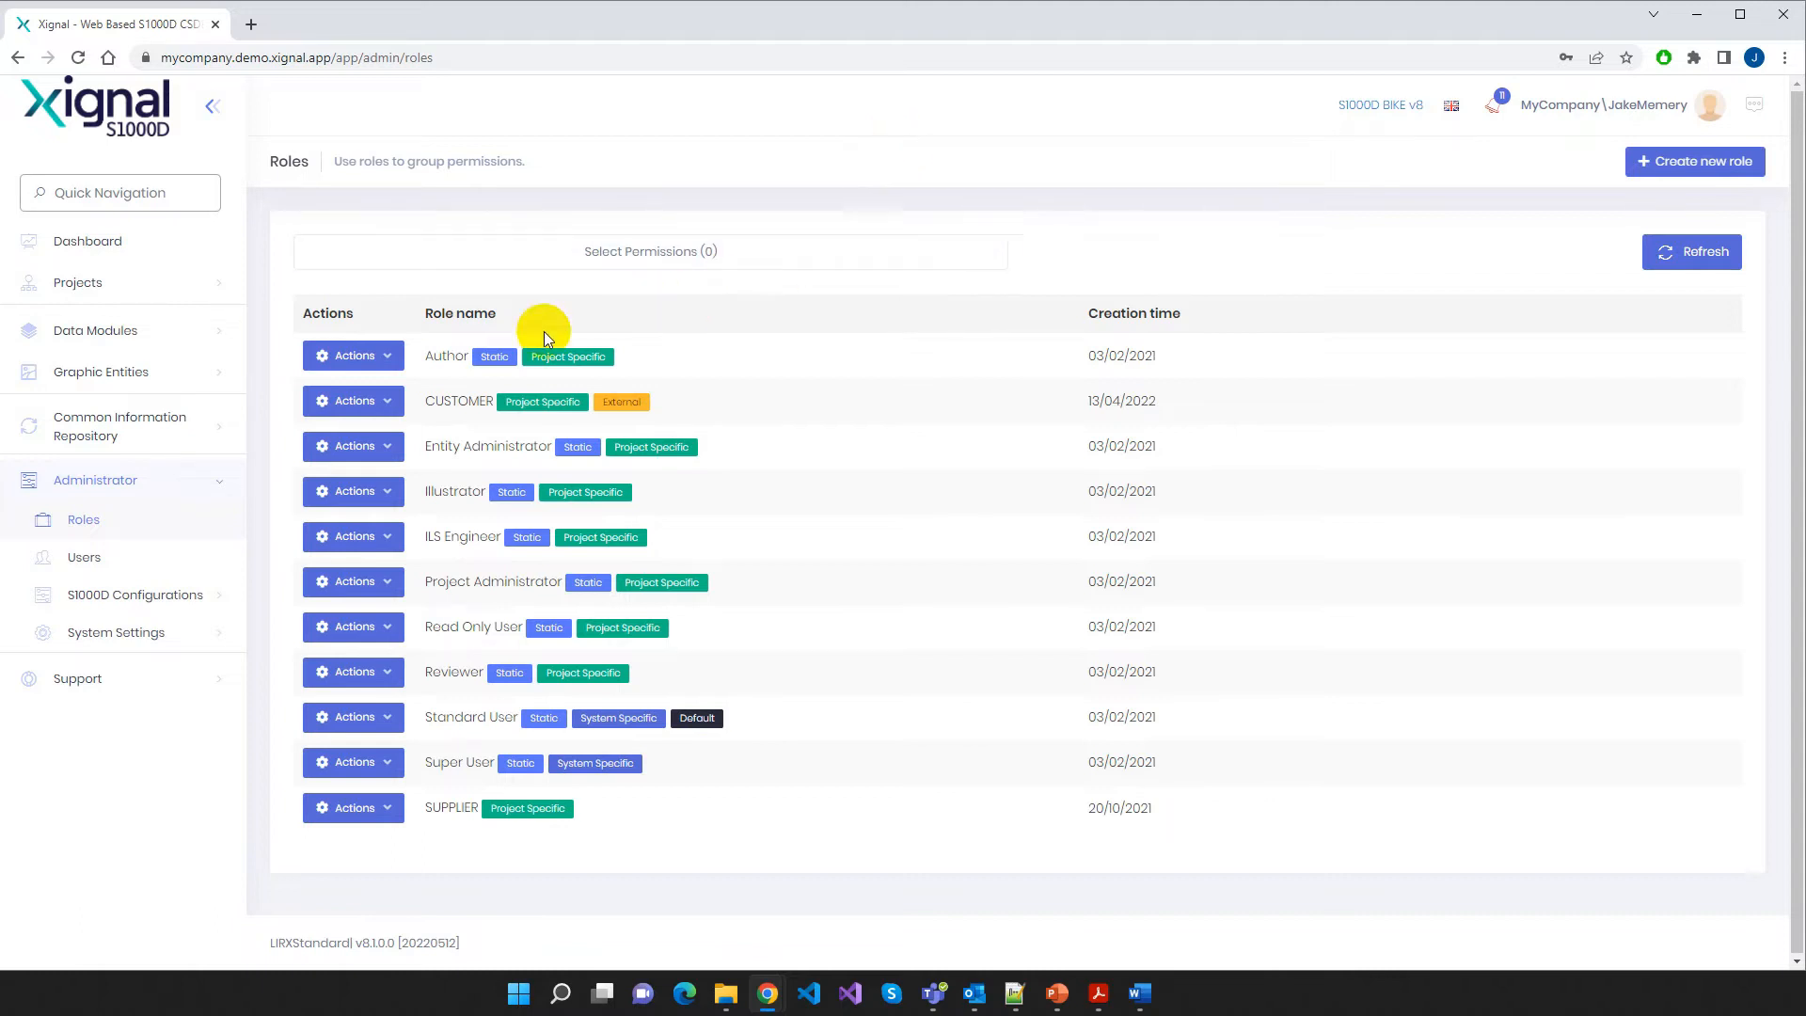
drag(422, 359, 467, 356)
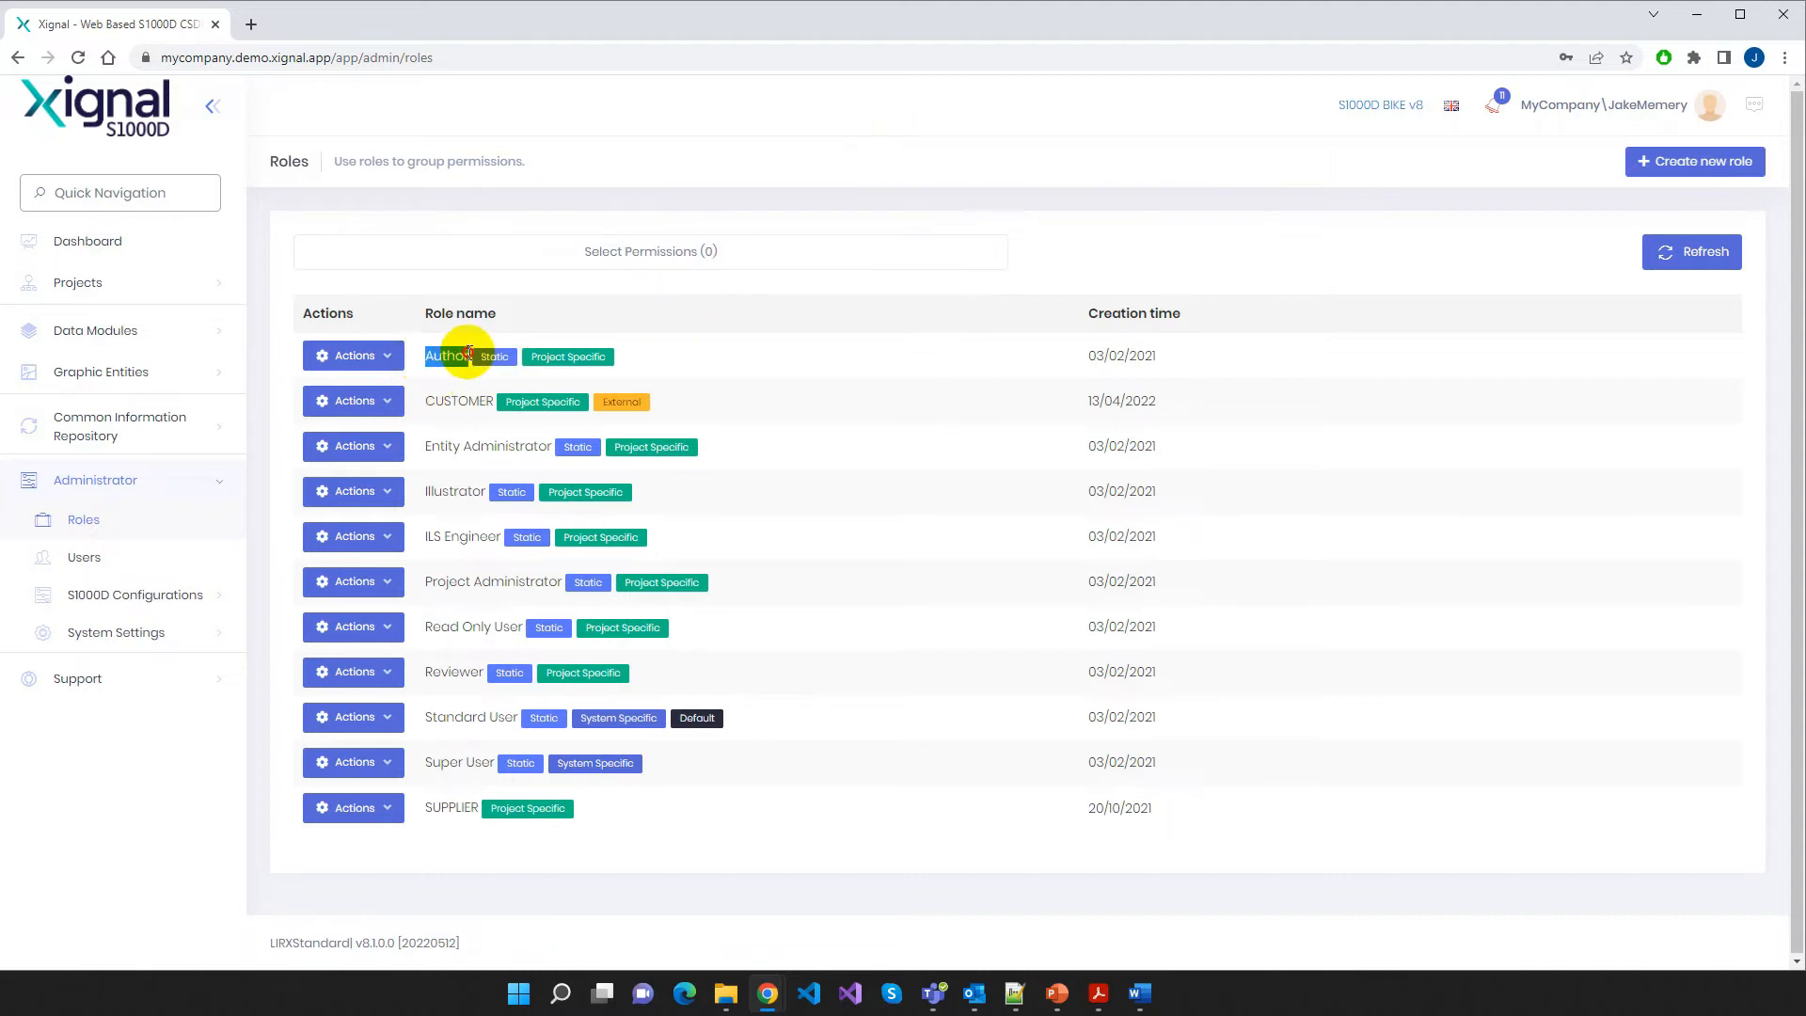
click(399, 355)
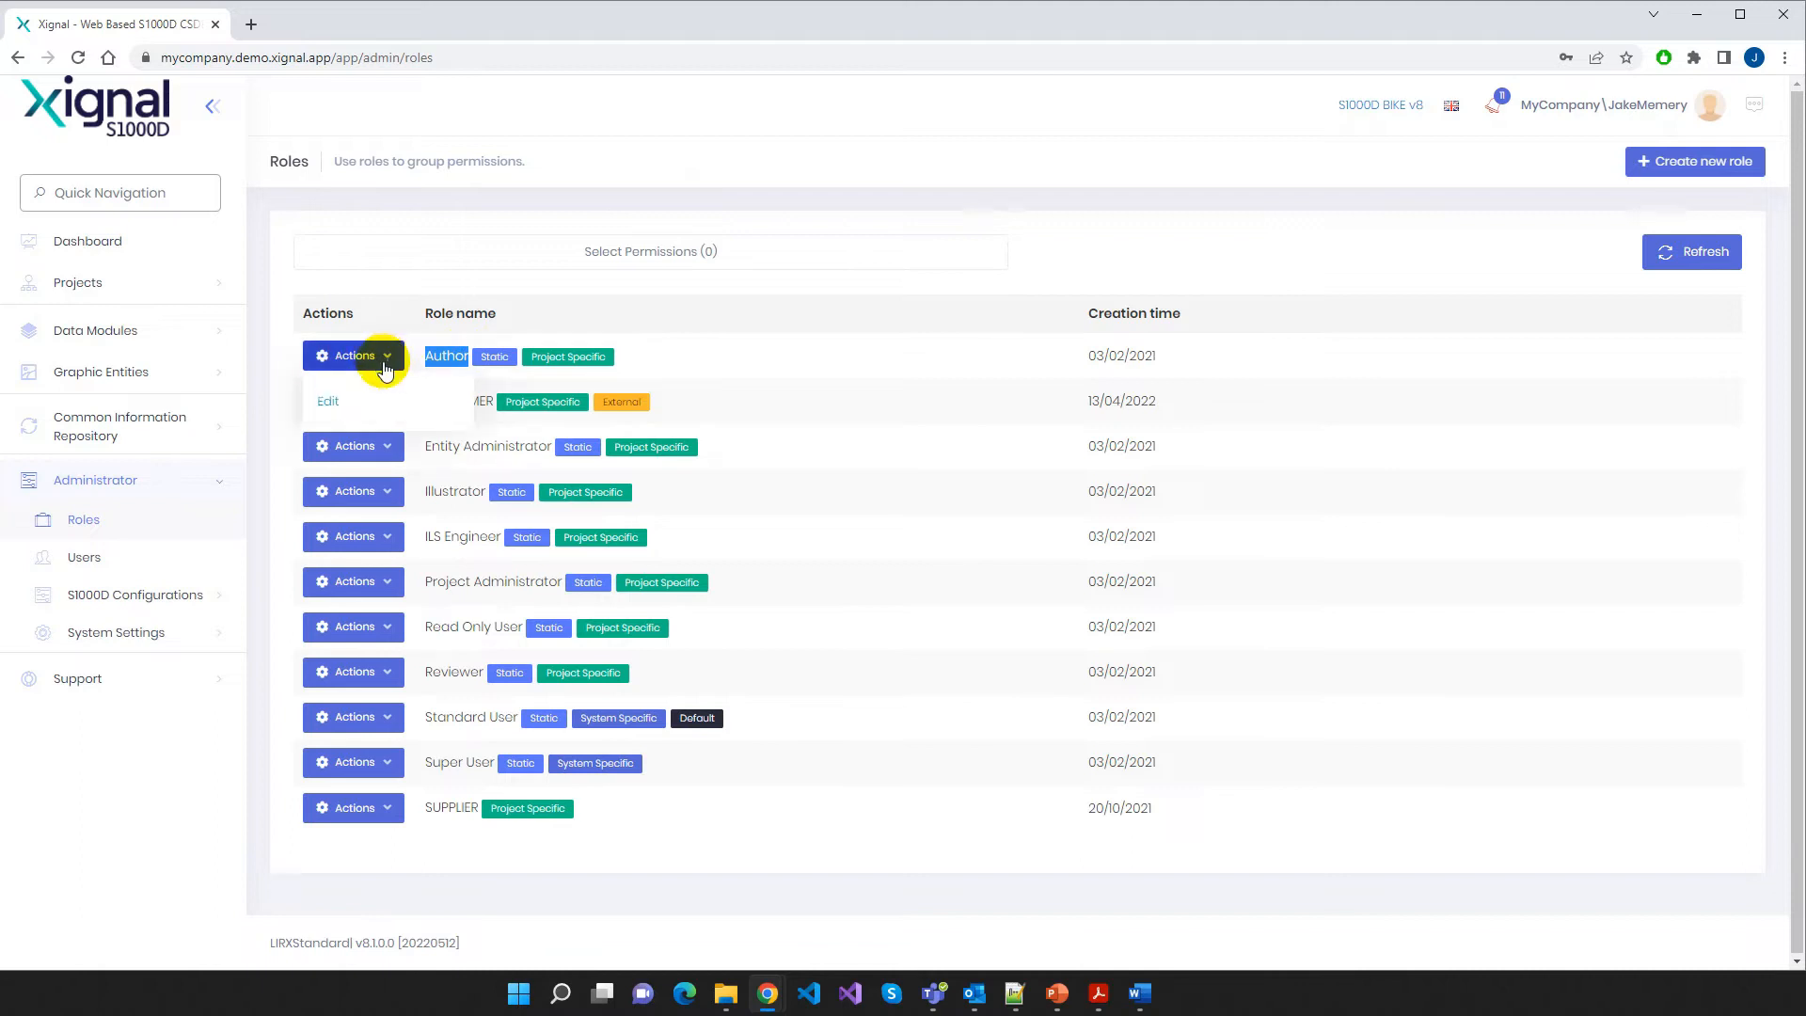
click(329, 403)
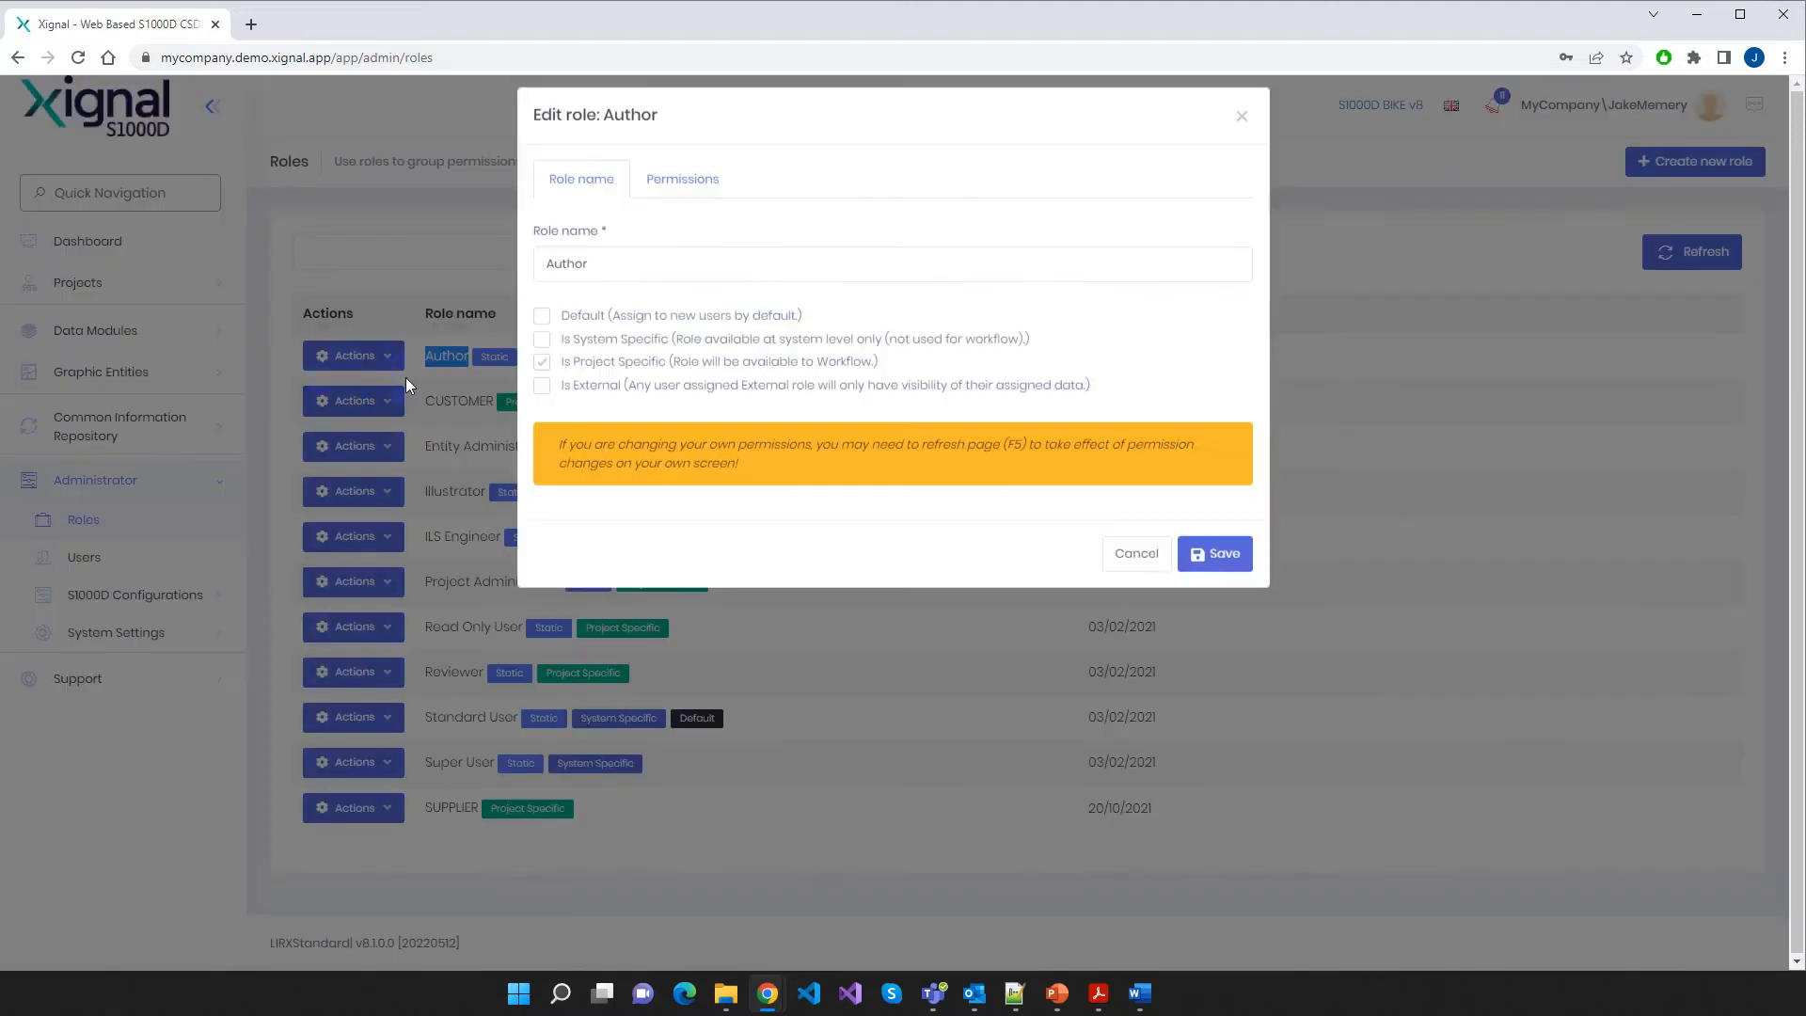
click(684, 191)
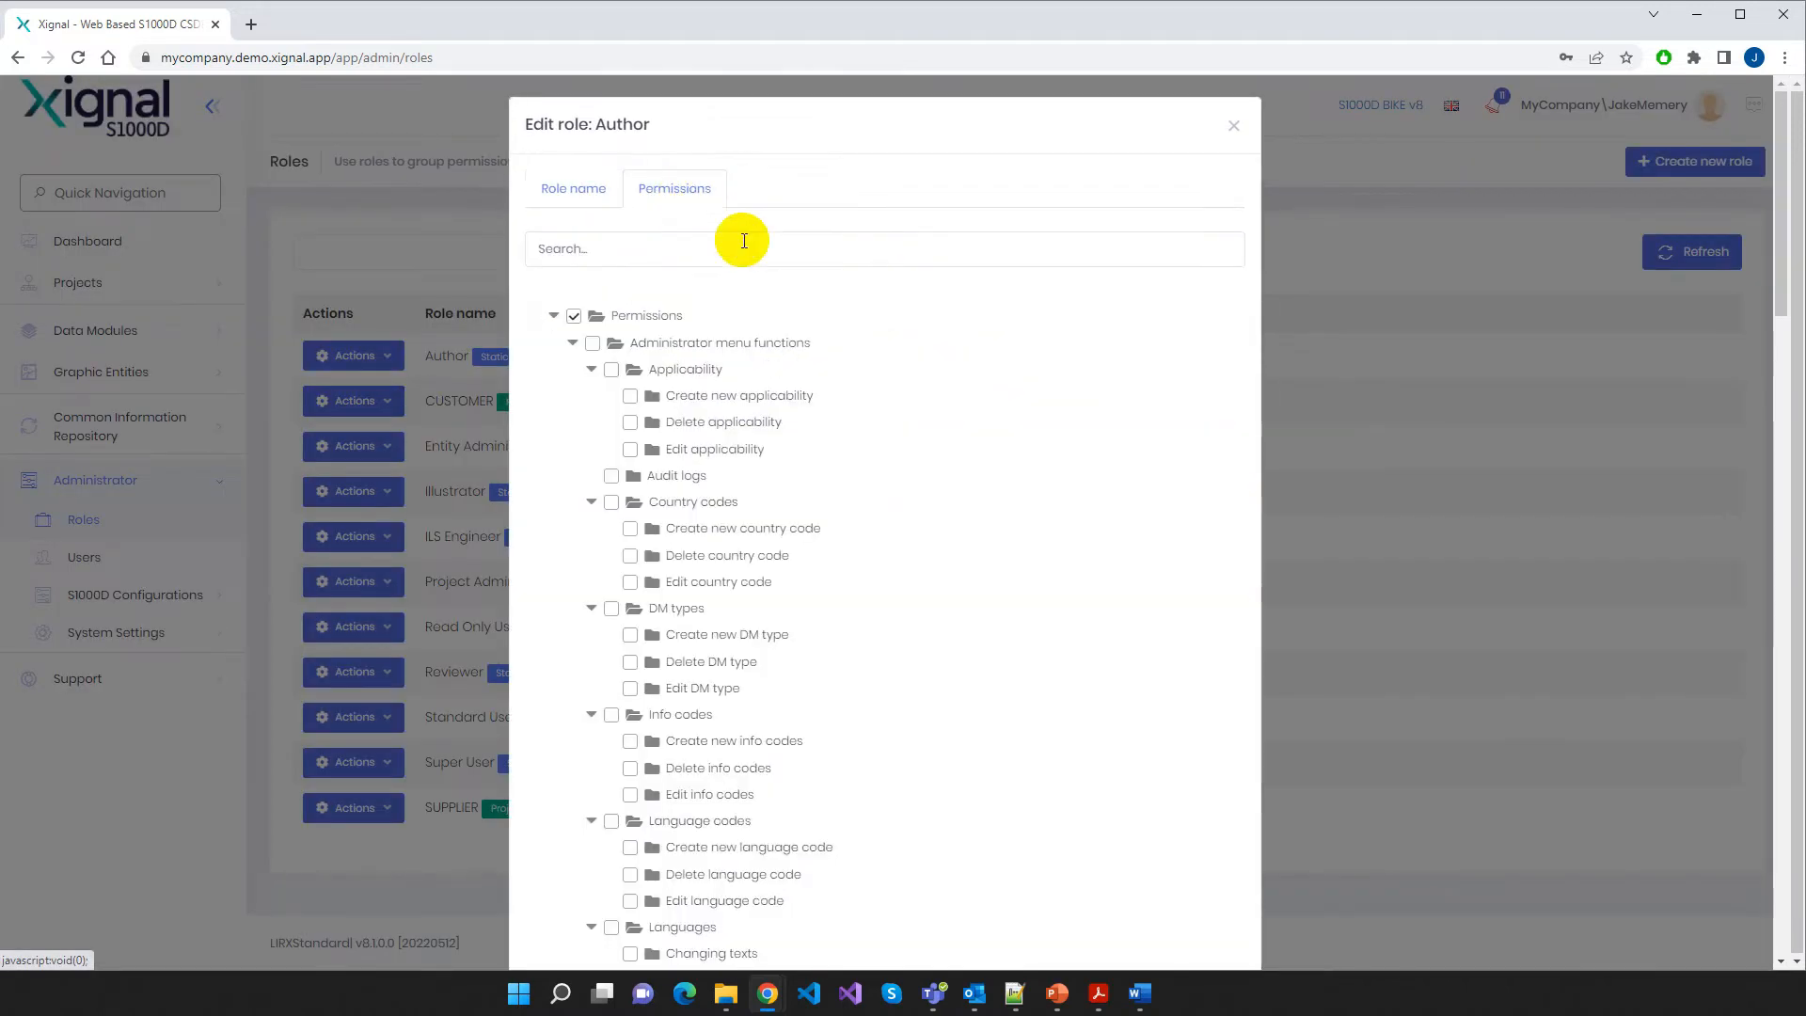
Look through the Author role's permission tree, including the Data Module Workflow and Project Permissions groups, and close the role without saving
scroll(929, 394, down, 15)
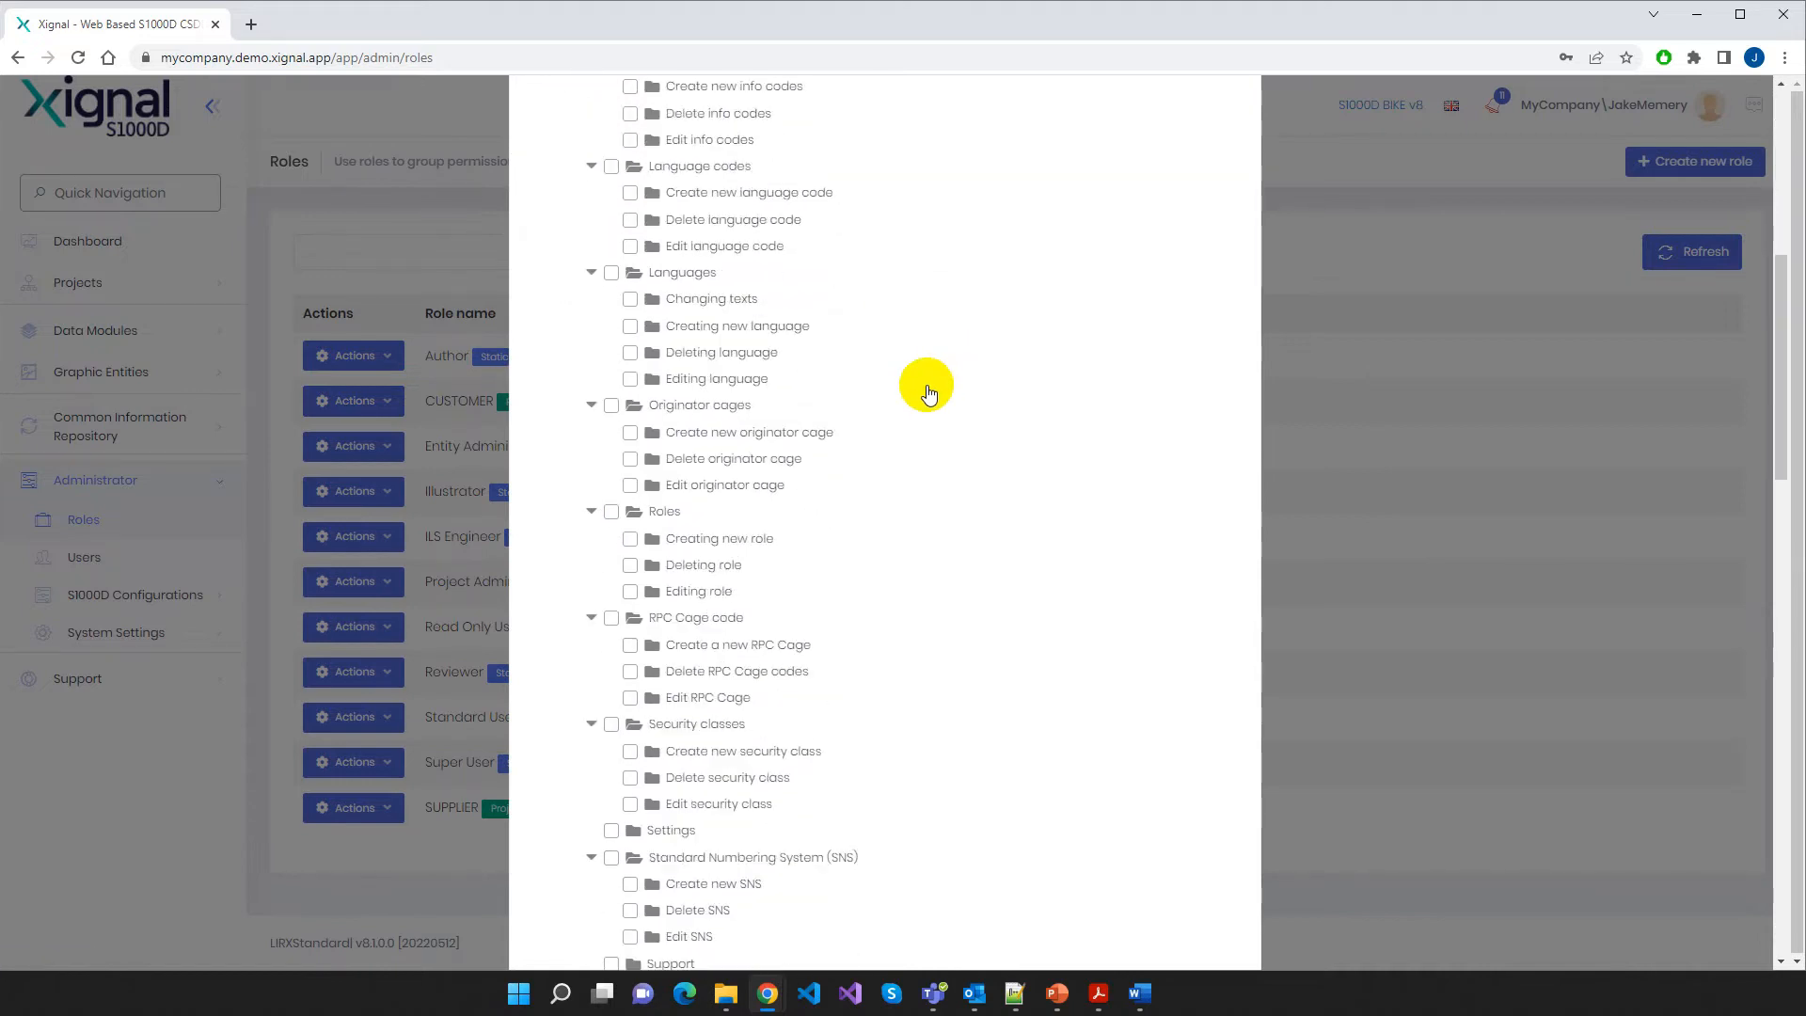
scroll(929, 394, down, 4)
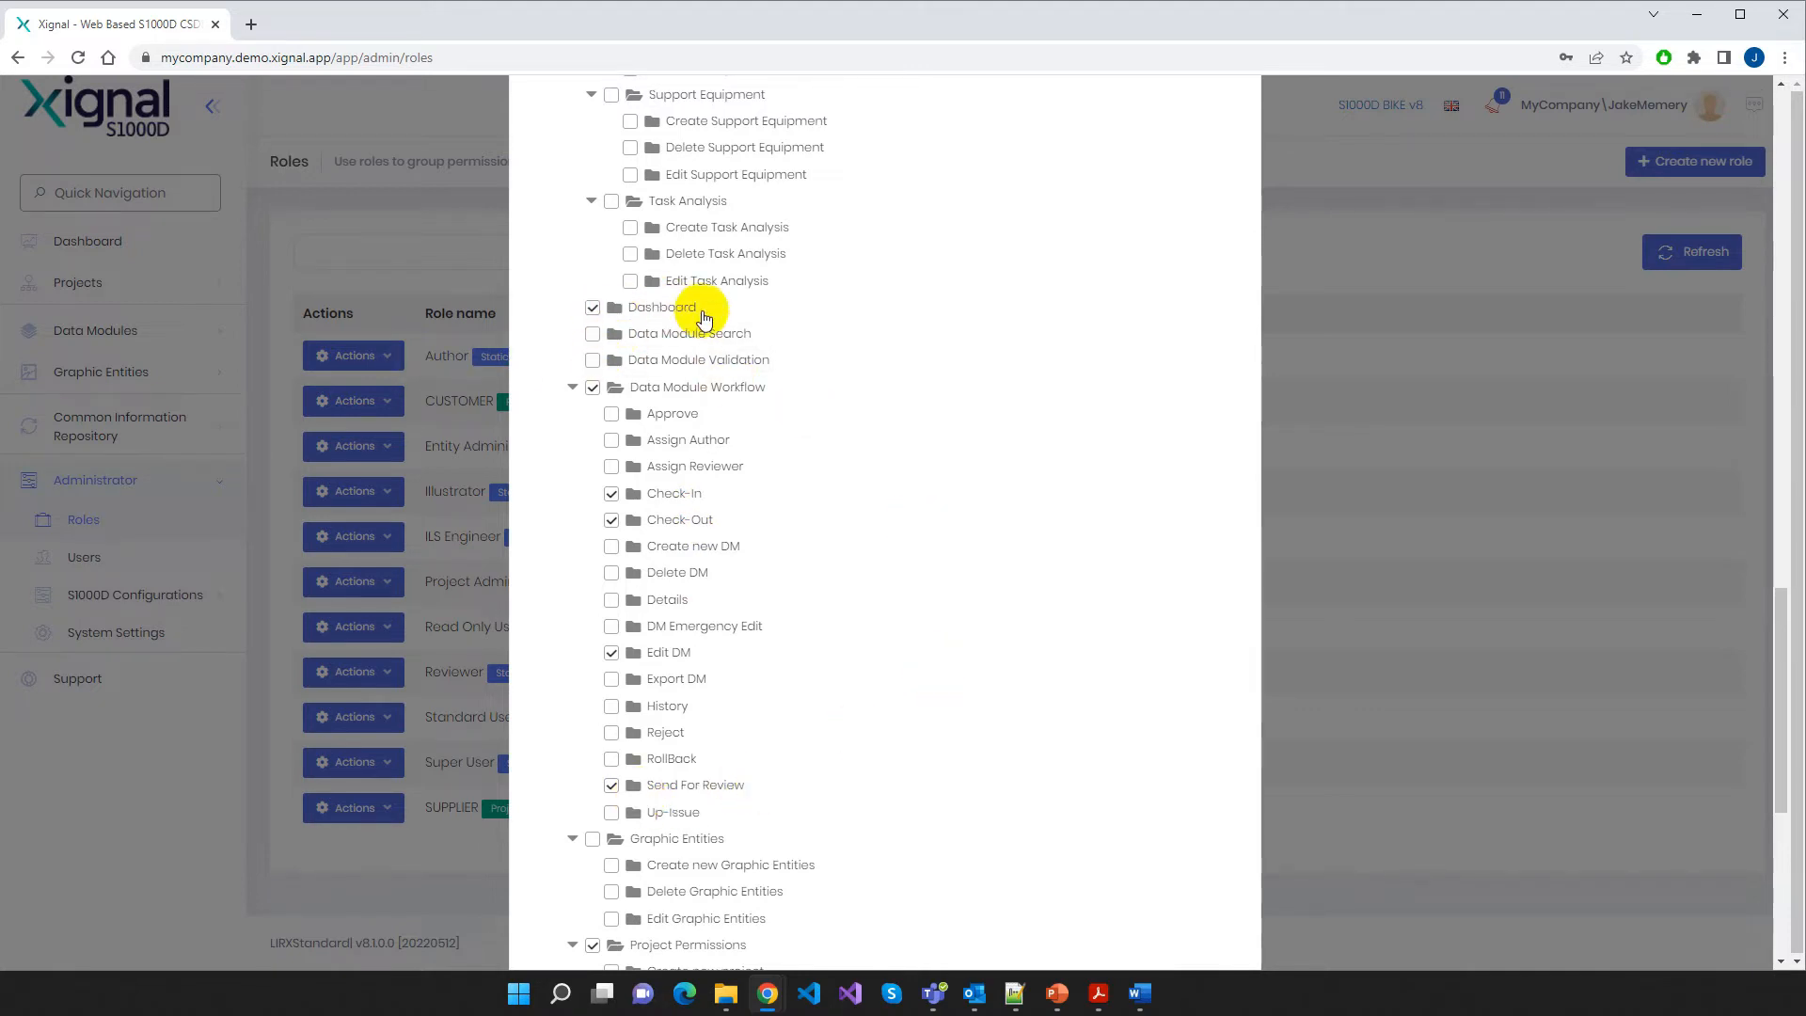
scroll(961, 534, down, 4)
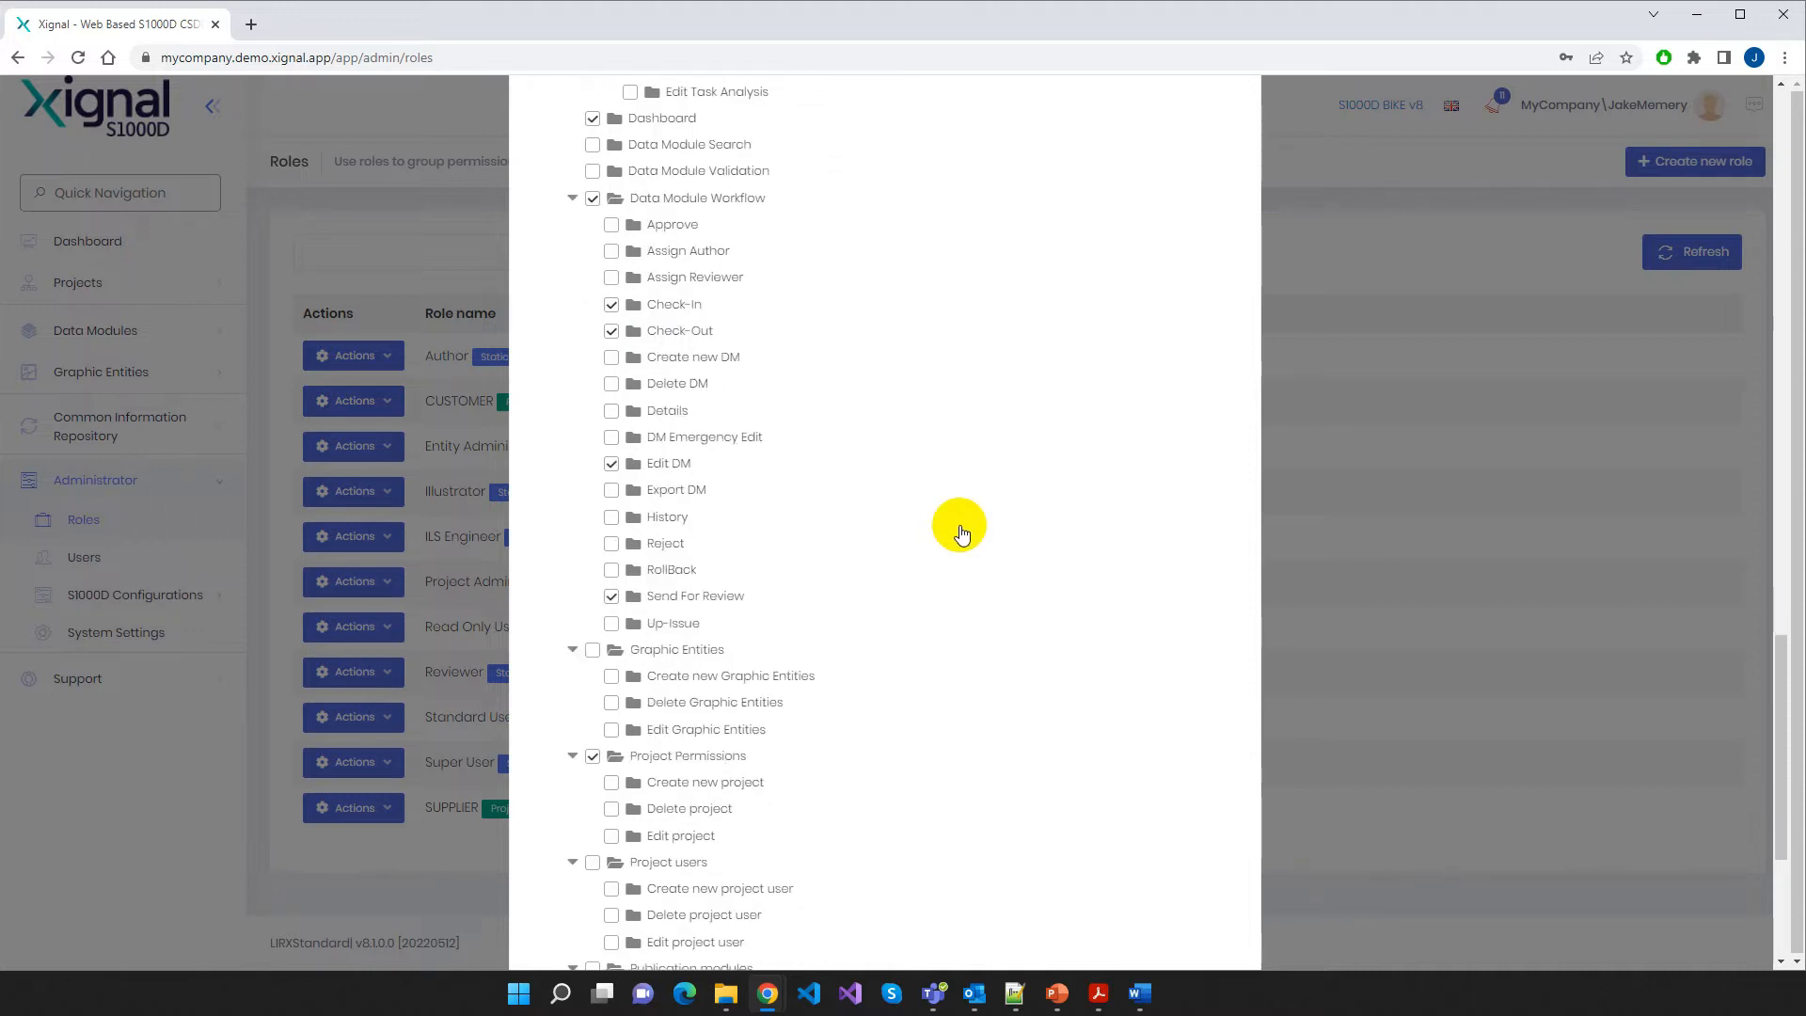
scroll(961, 534, down, 2)
scroll(964, 538, up, 10)
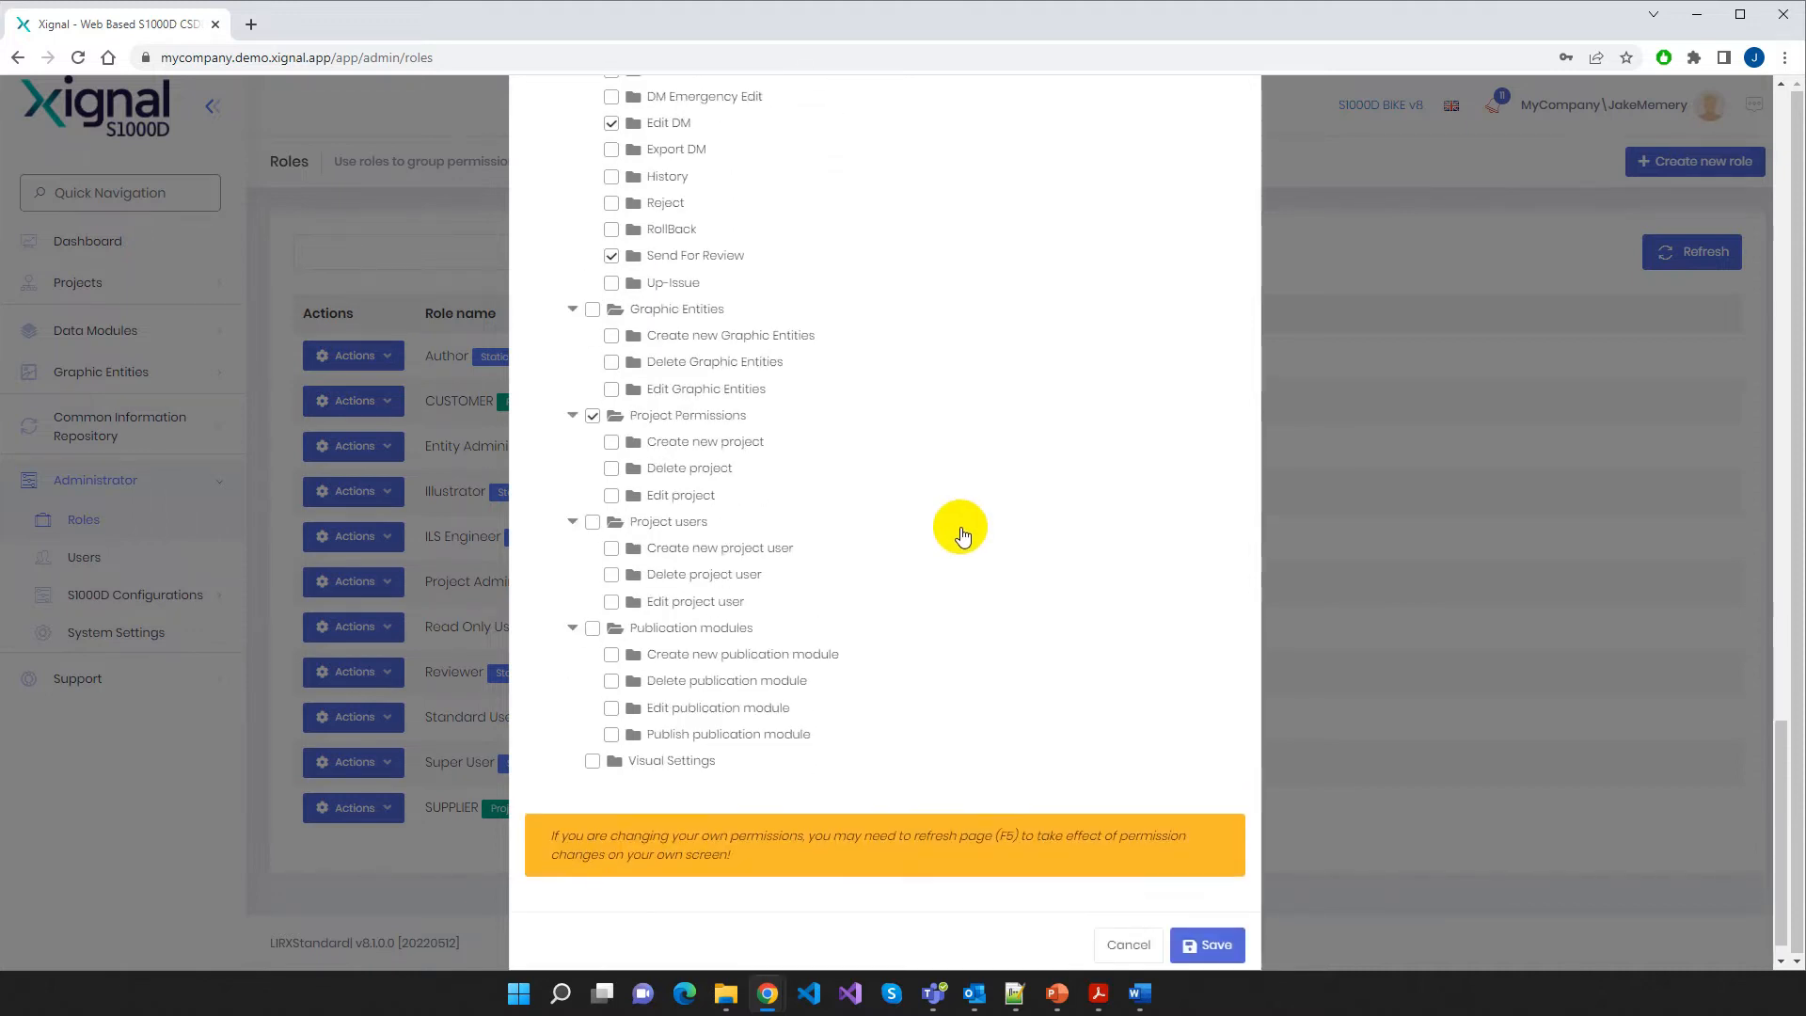
scroll(964, 545, up, 1)
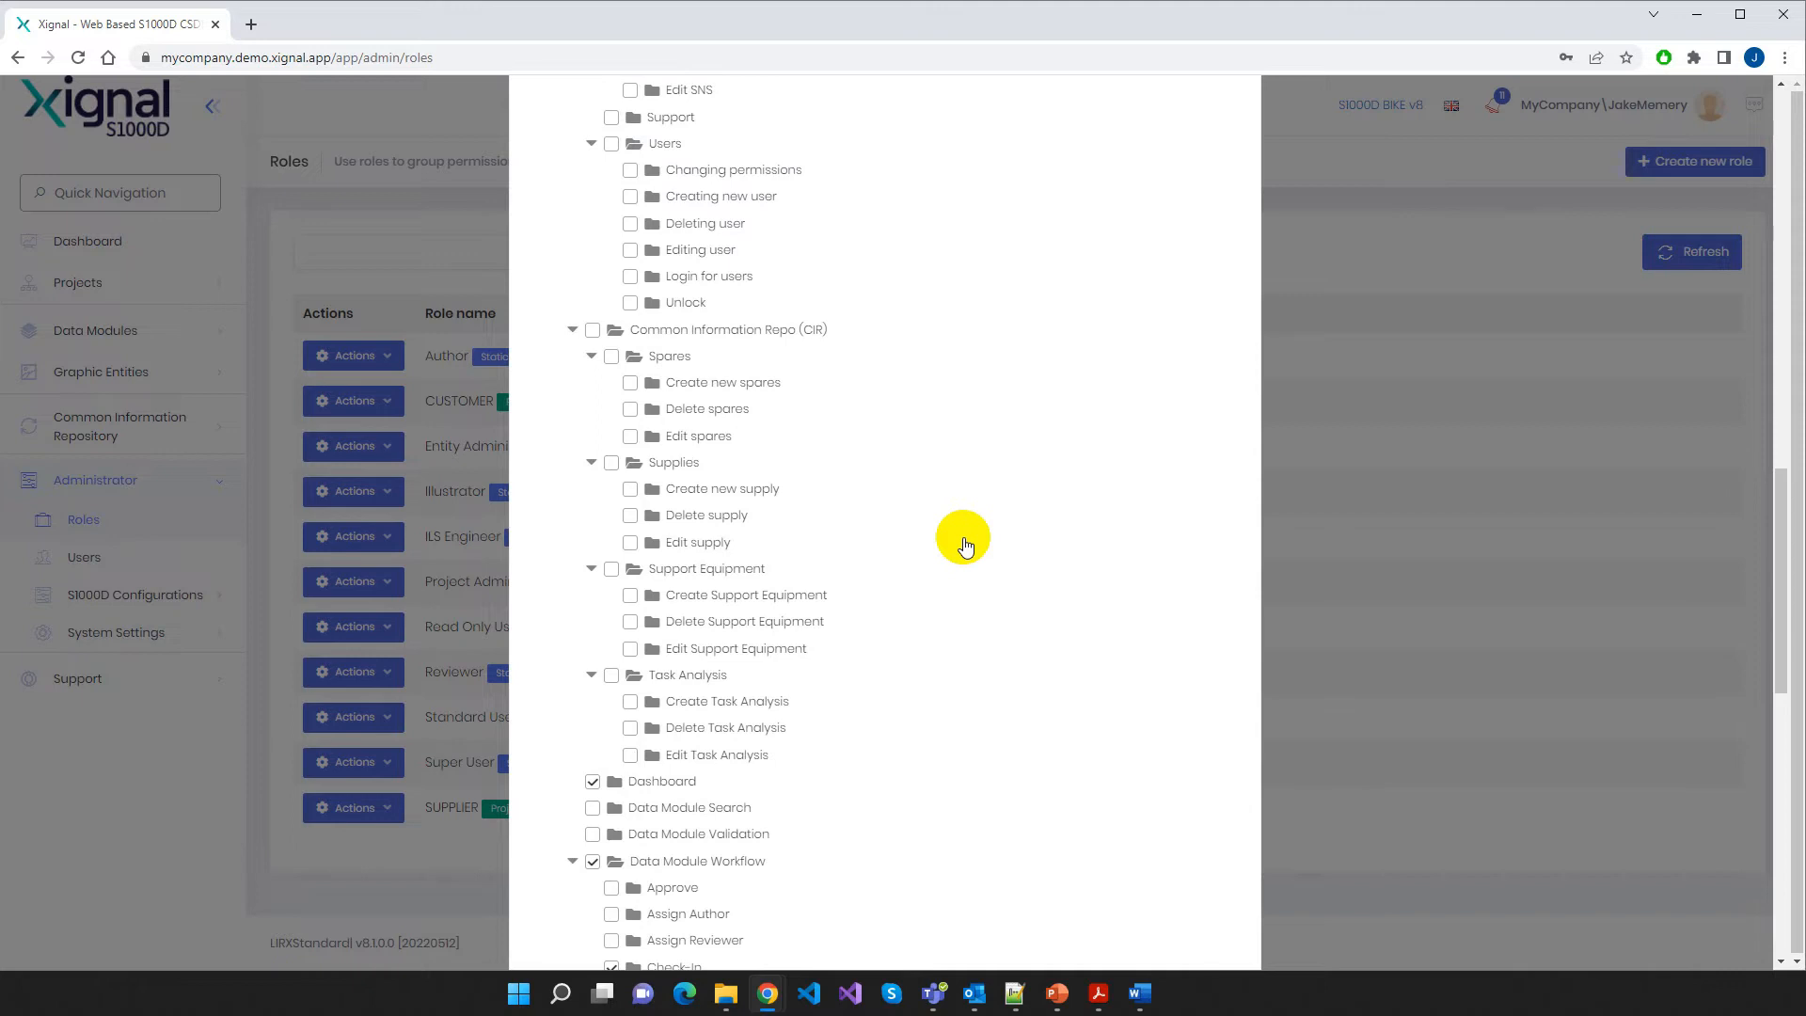
scroll(965, 546, down, 11)
click(1128, 909)
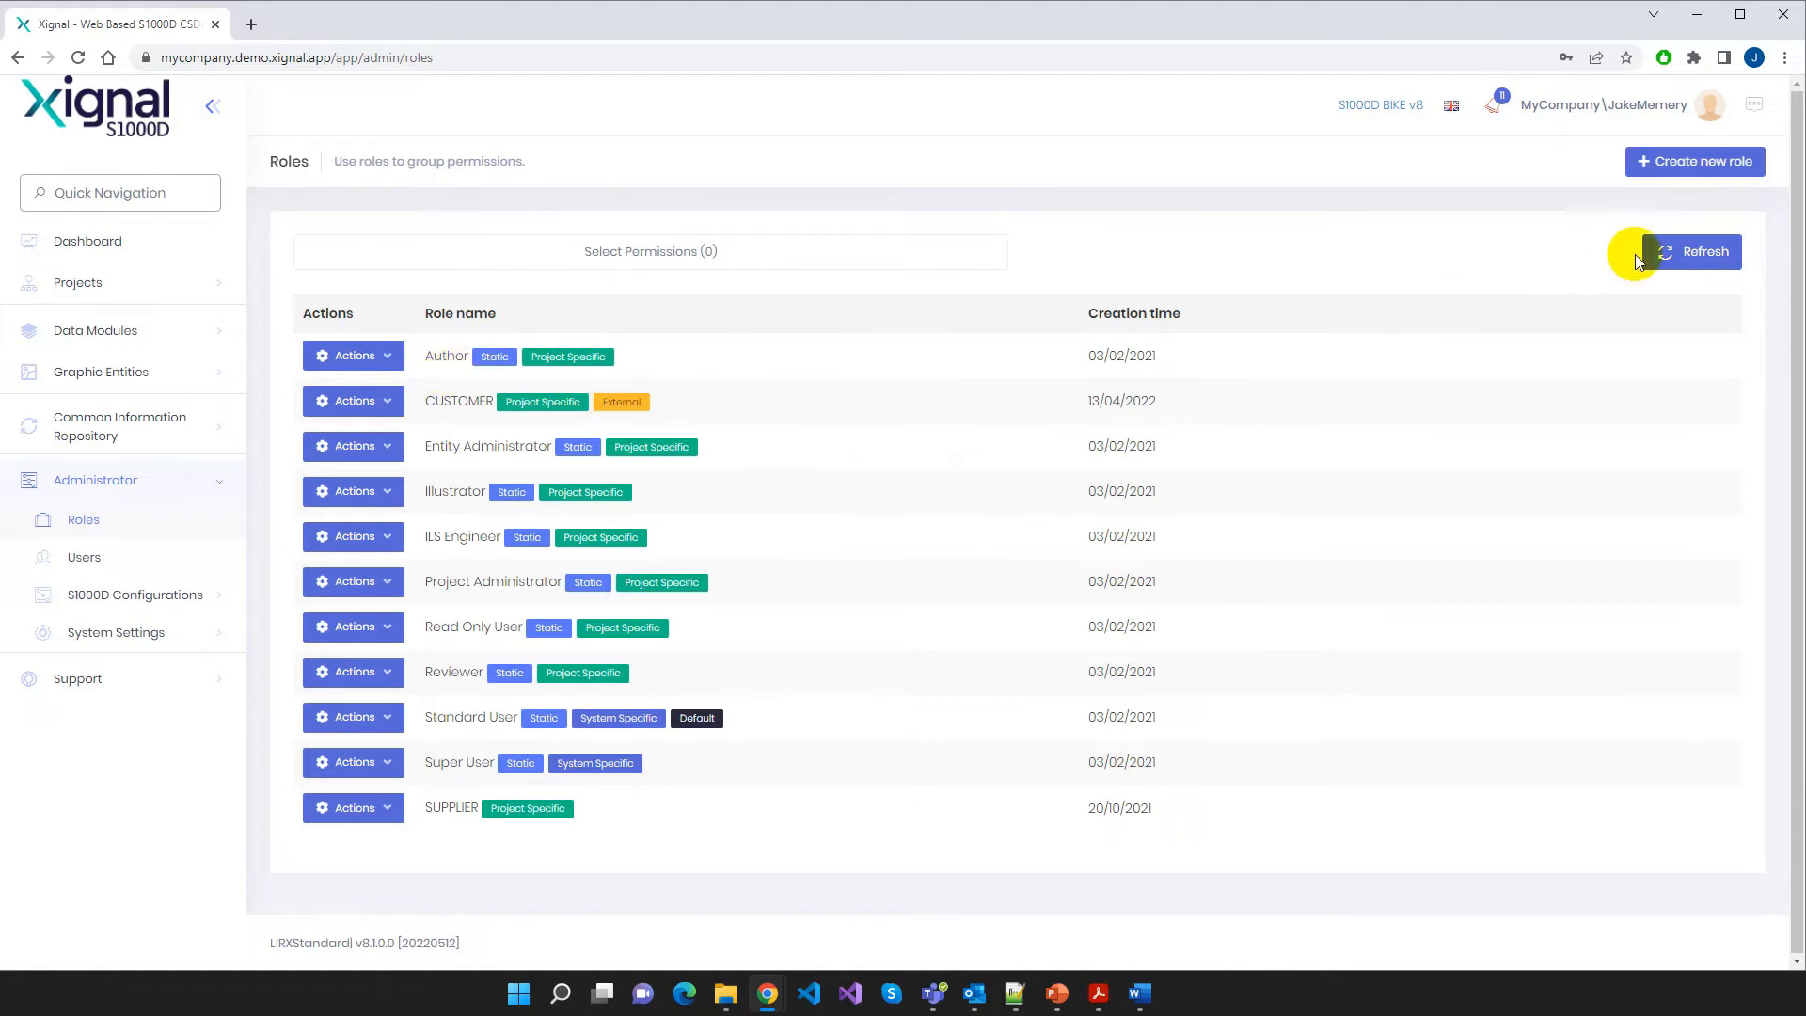
Review the role name options and permission tree for creating a new role, and close the form without saving
click(1688, 184)
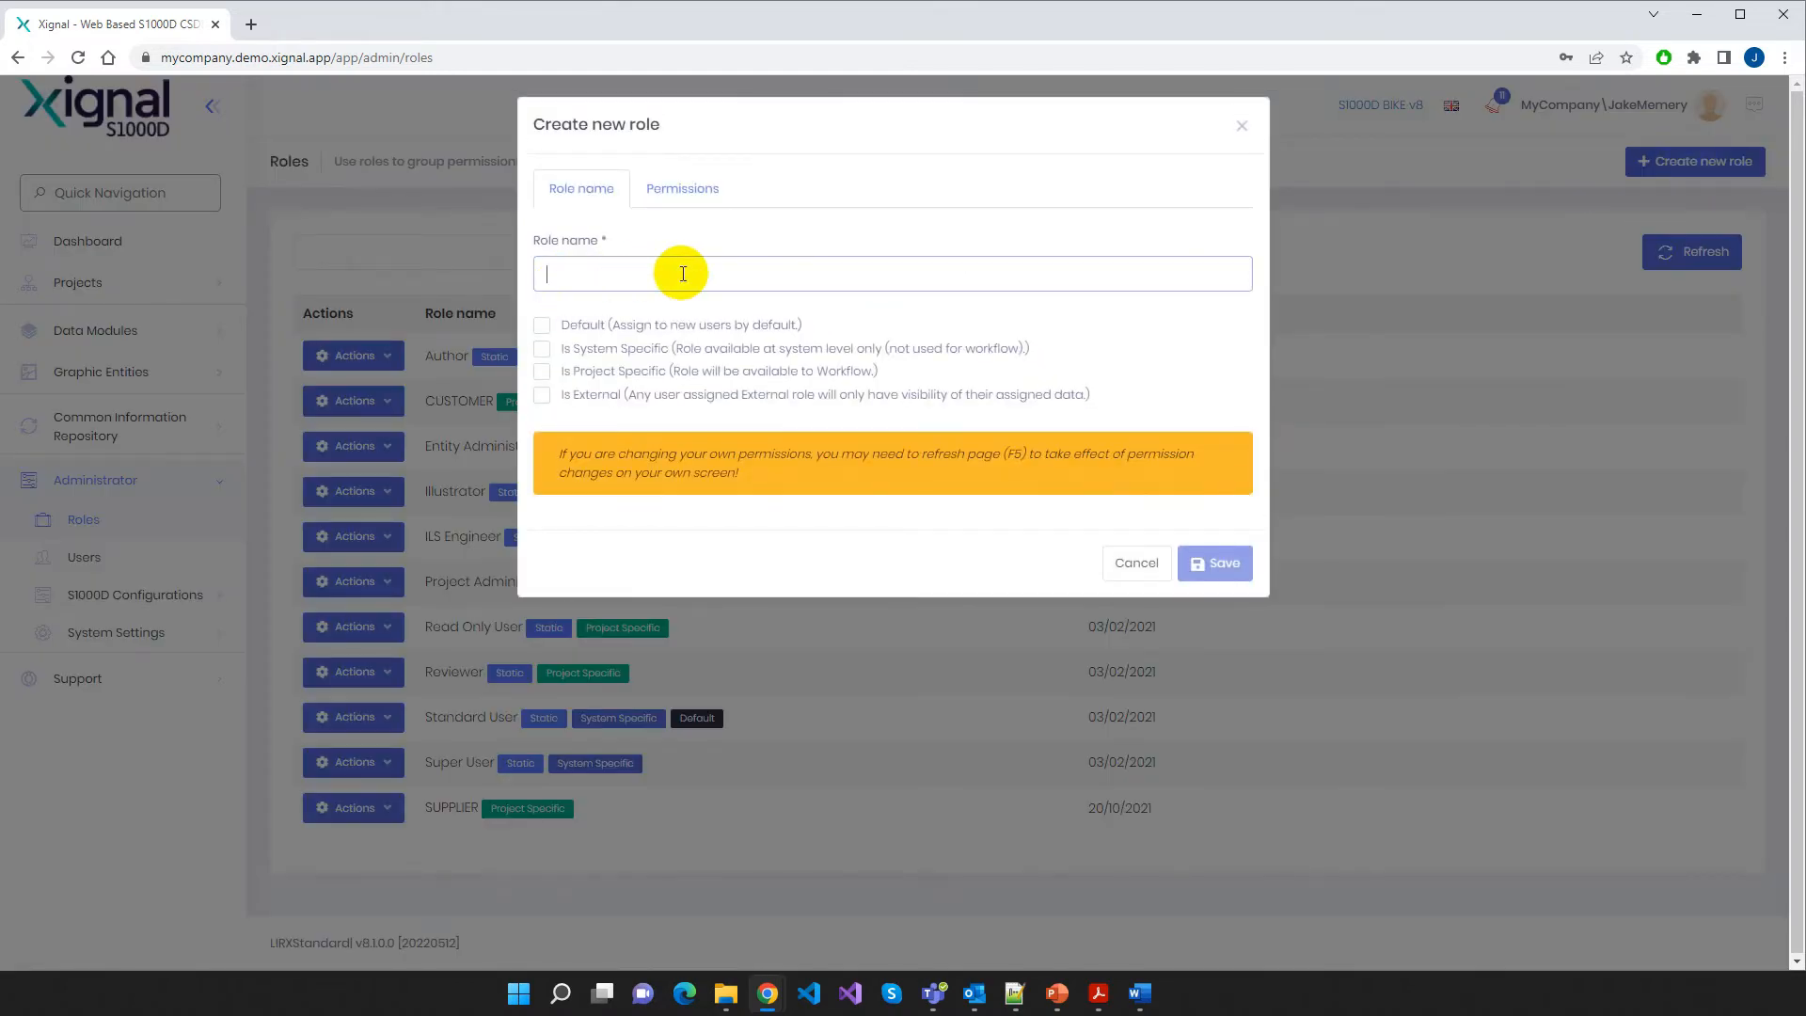
click(690, 191)
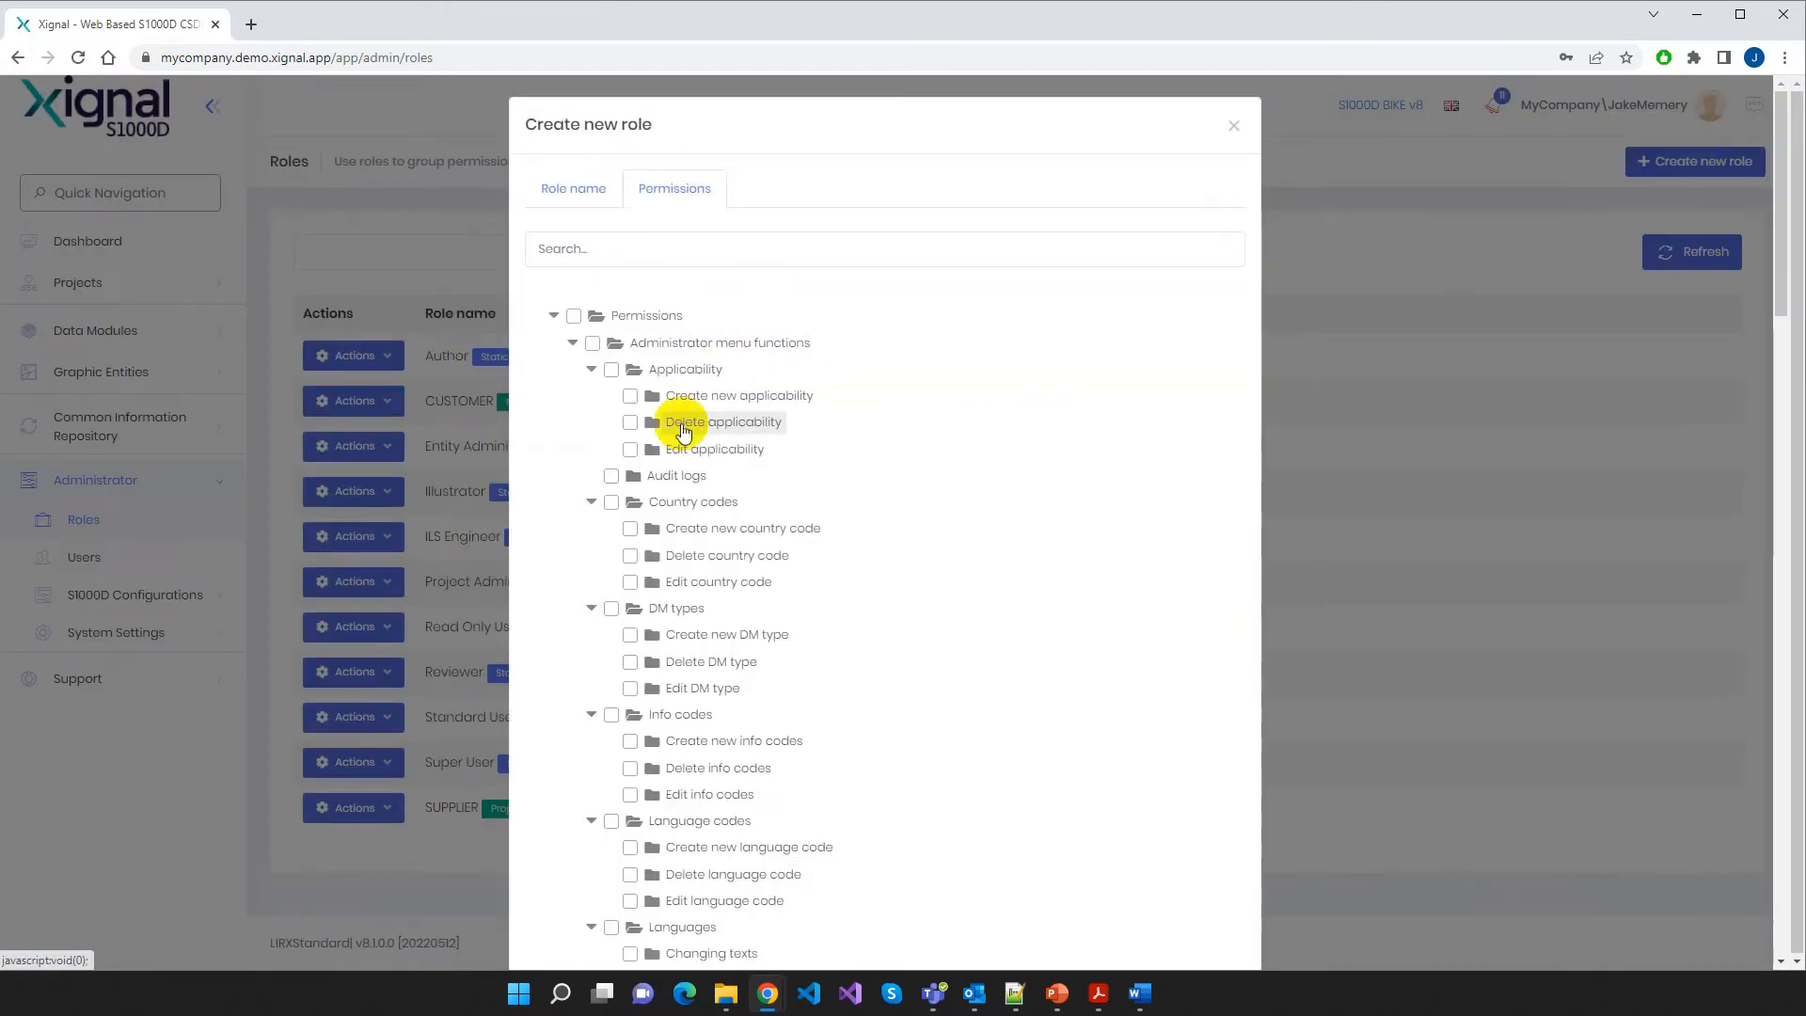
scroll(928, 673, down, 2)
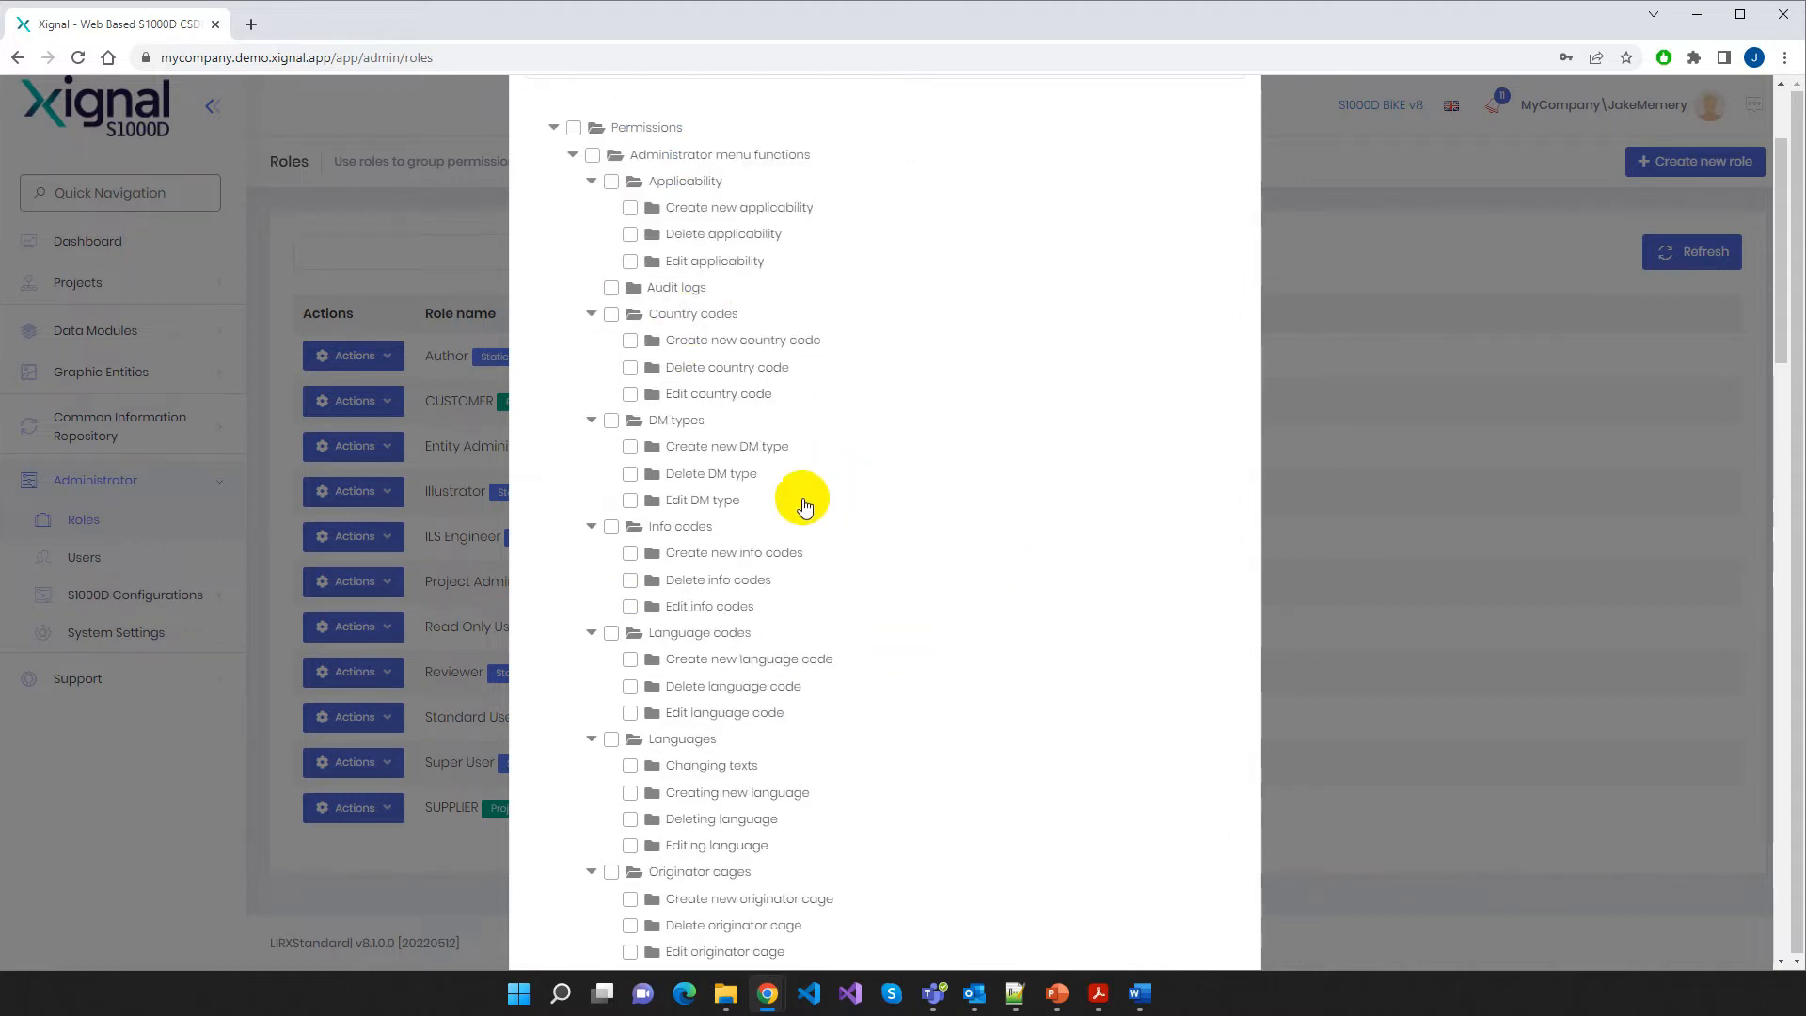
scroll(1078, 673, down, 1)
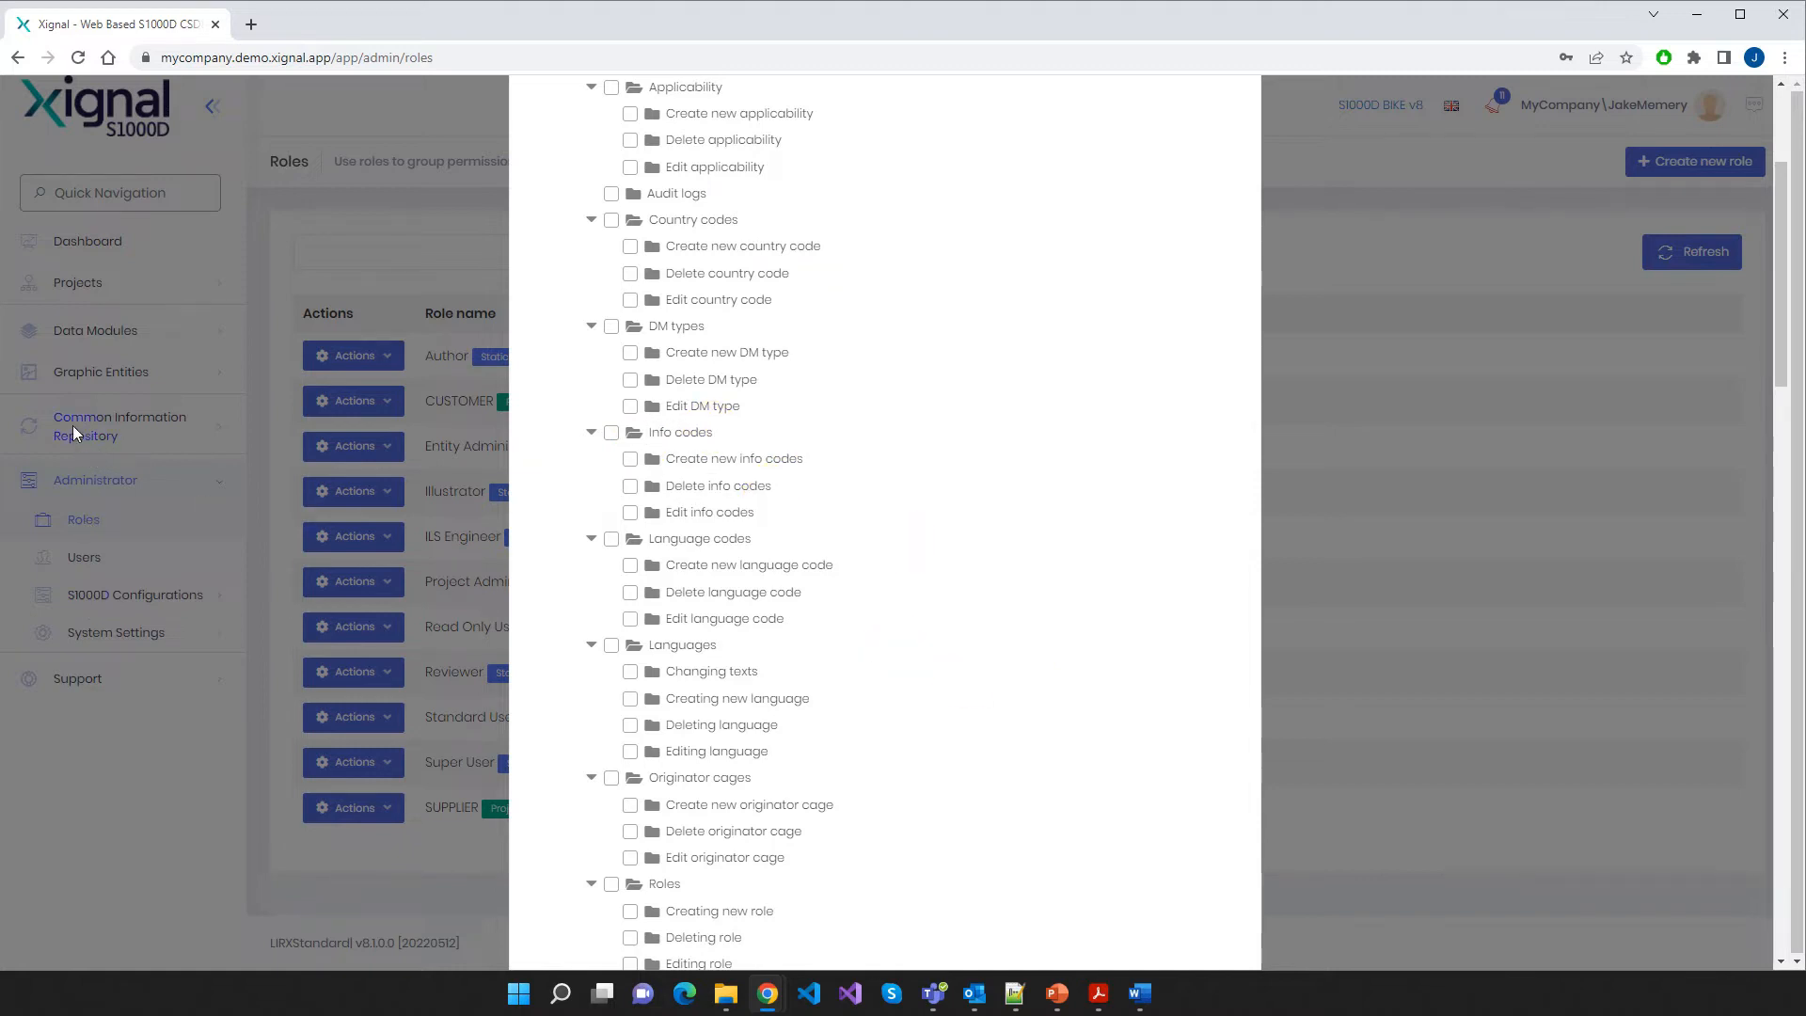
scroll(1161, 443, up, 3)
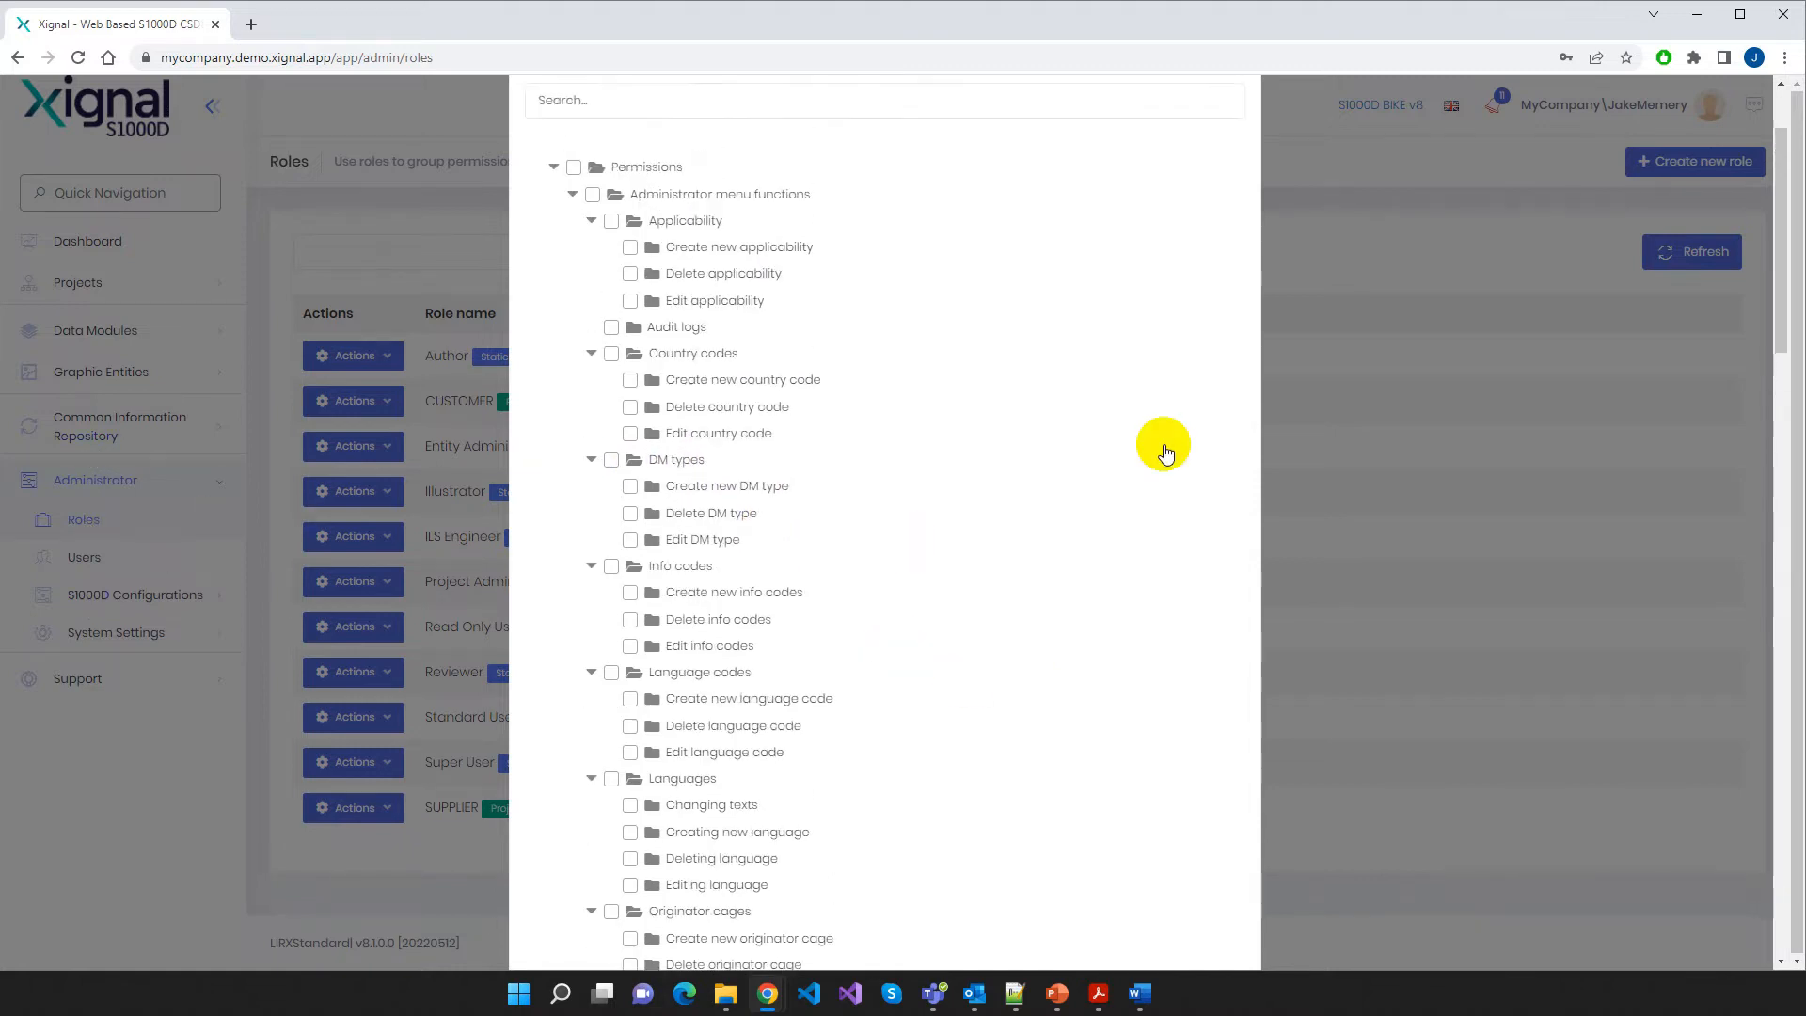
click(1234, 126)
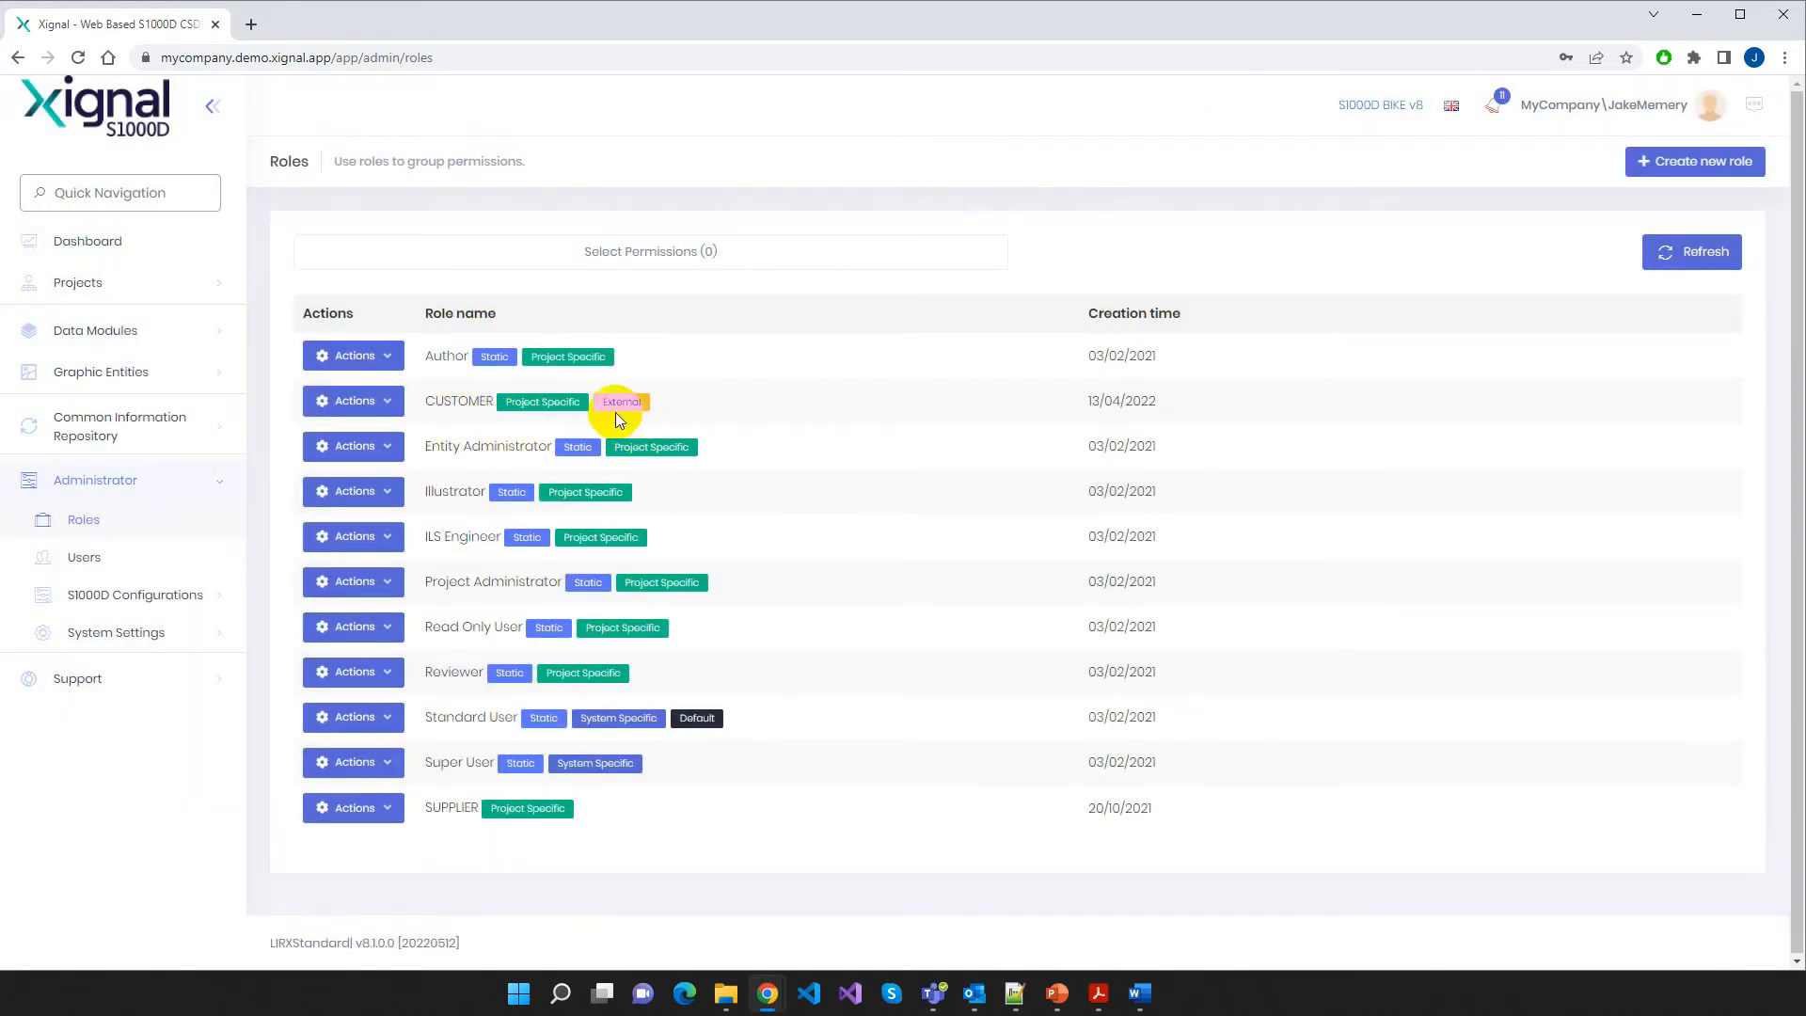
Examine the CUSTOMER role and its External tag in the roles list
mouse_move(626, 404)
drag(421, 404, 489, 405)
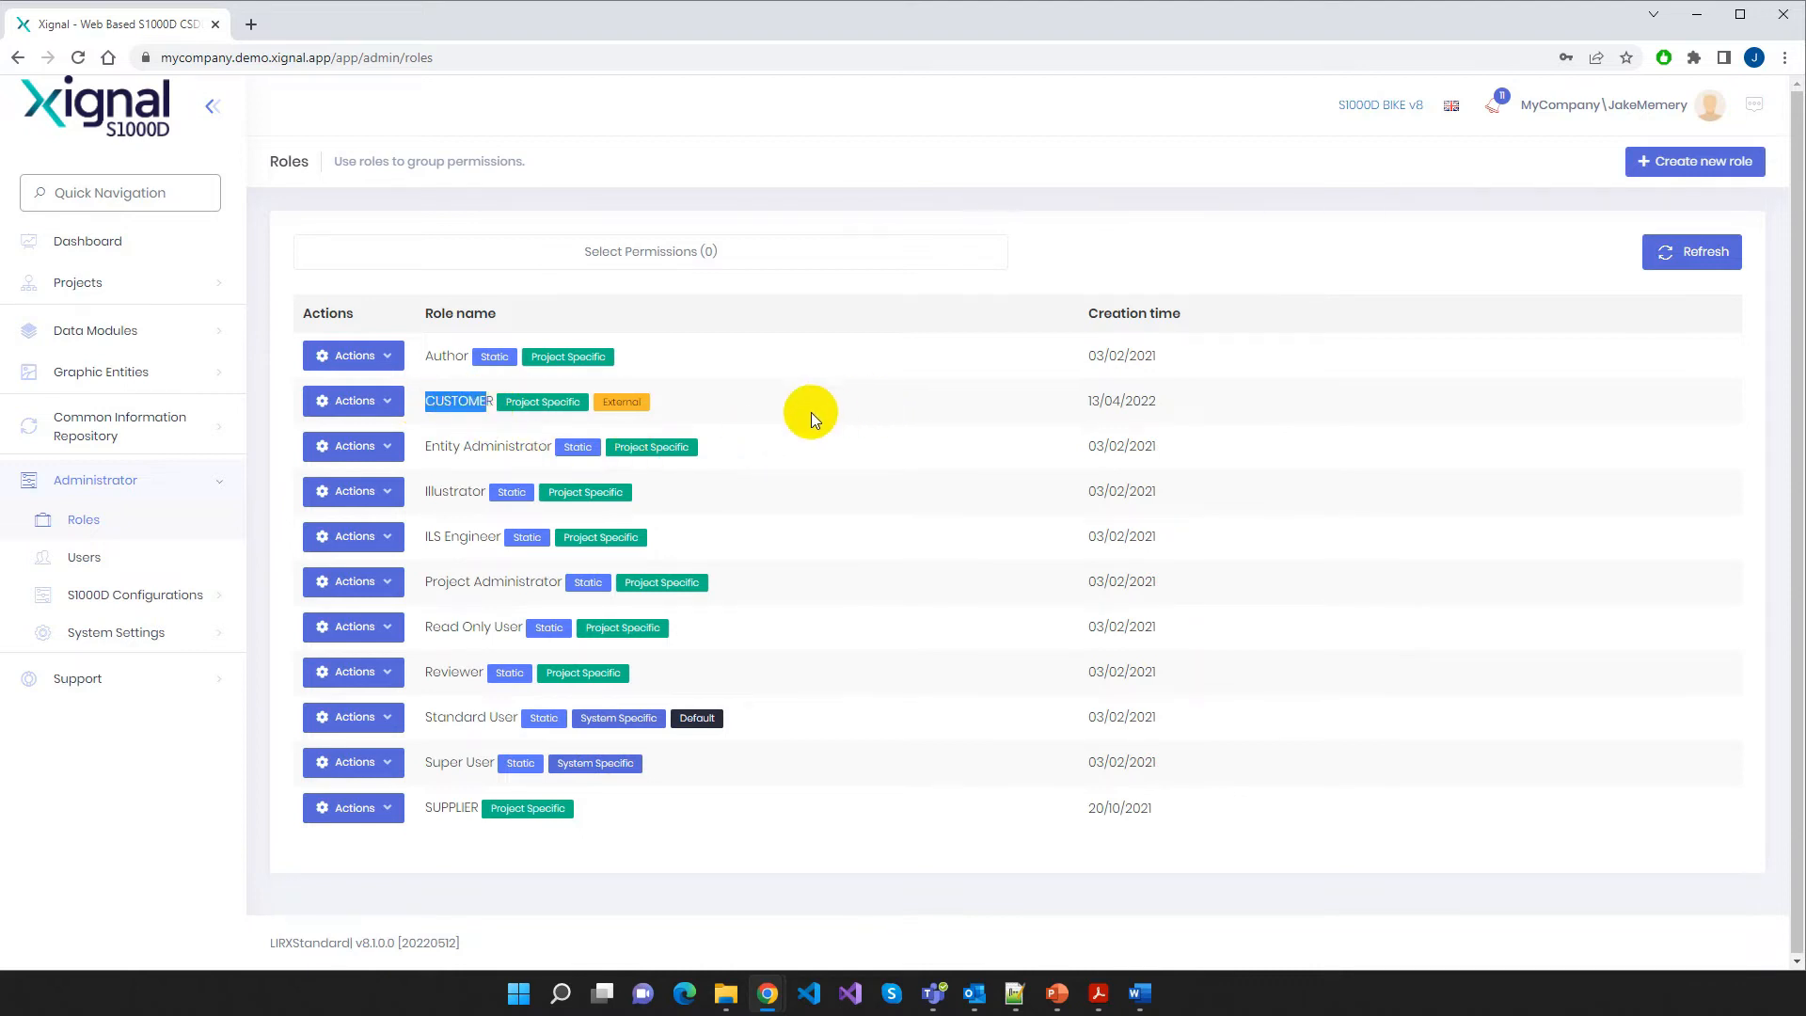
click(741, 409)
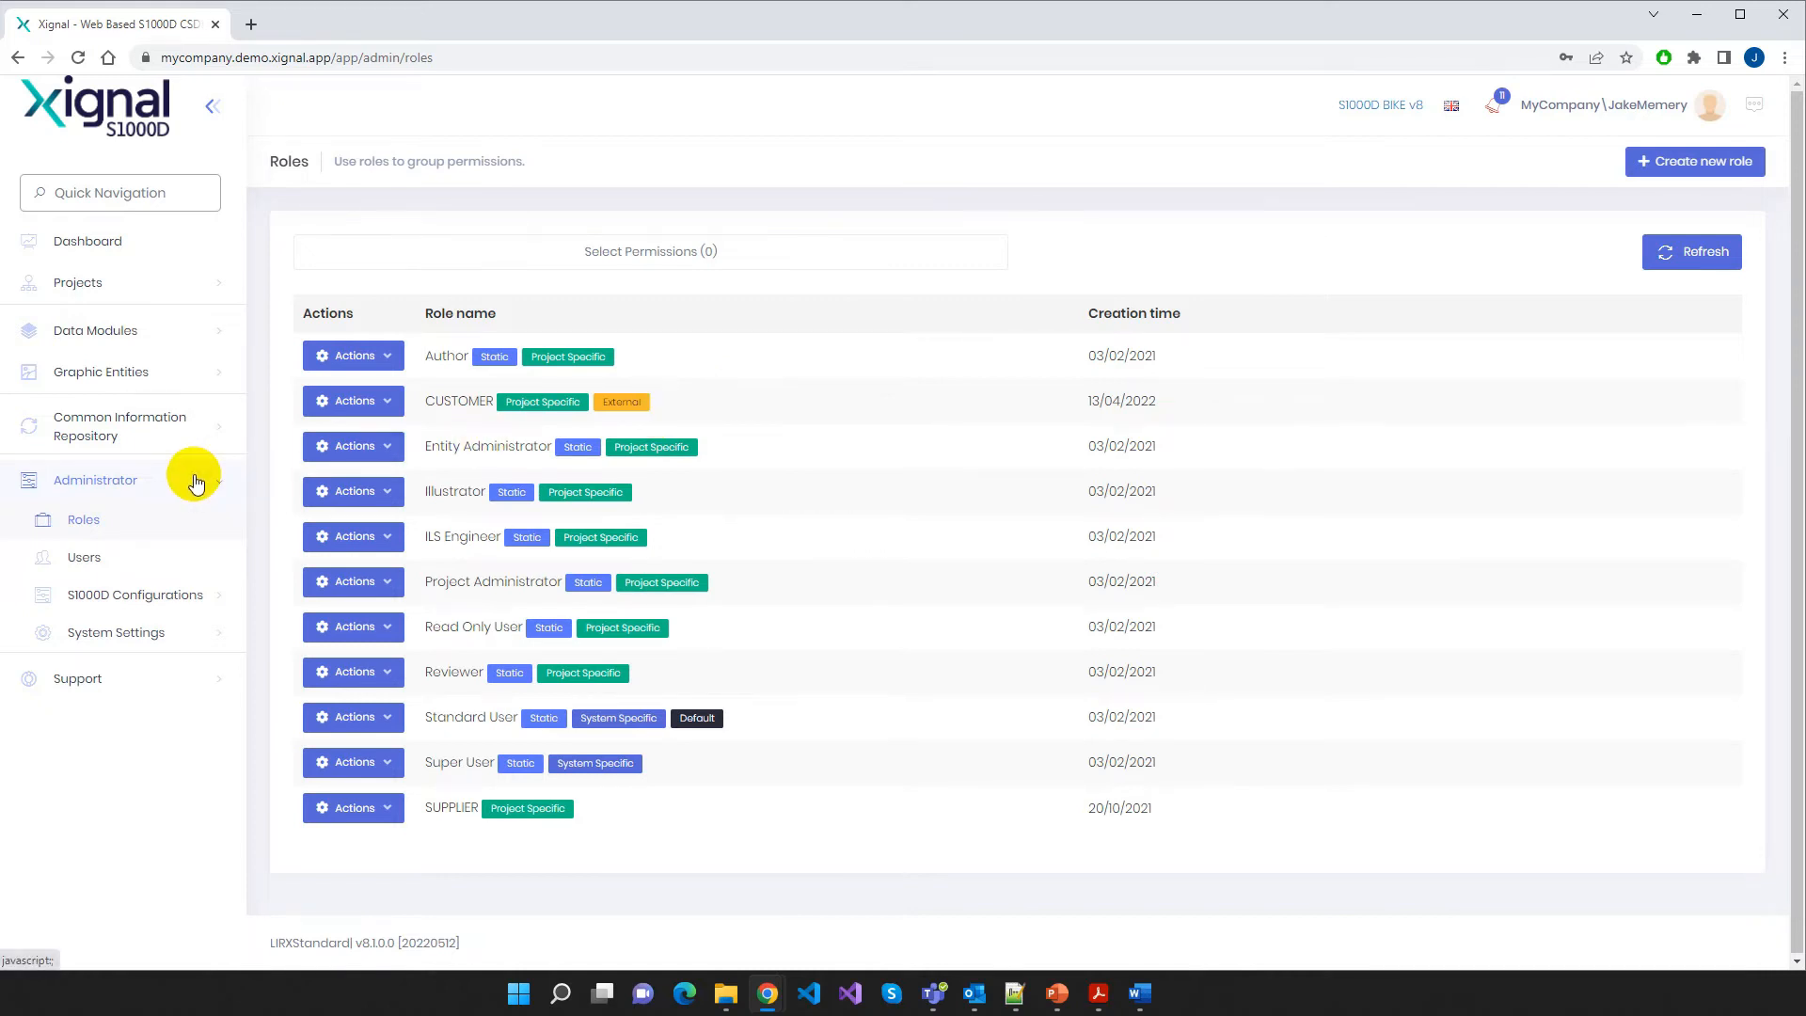
Open the Project List and look through the project cards, including the selected S1000D BIKE v8 project
click(103, 282)
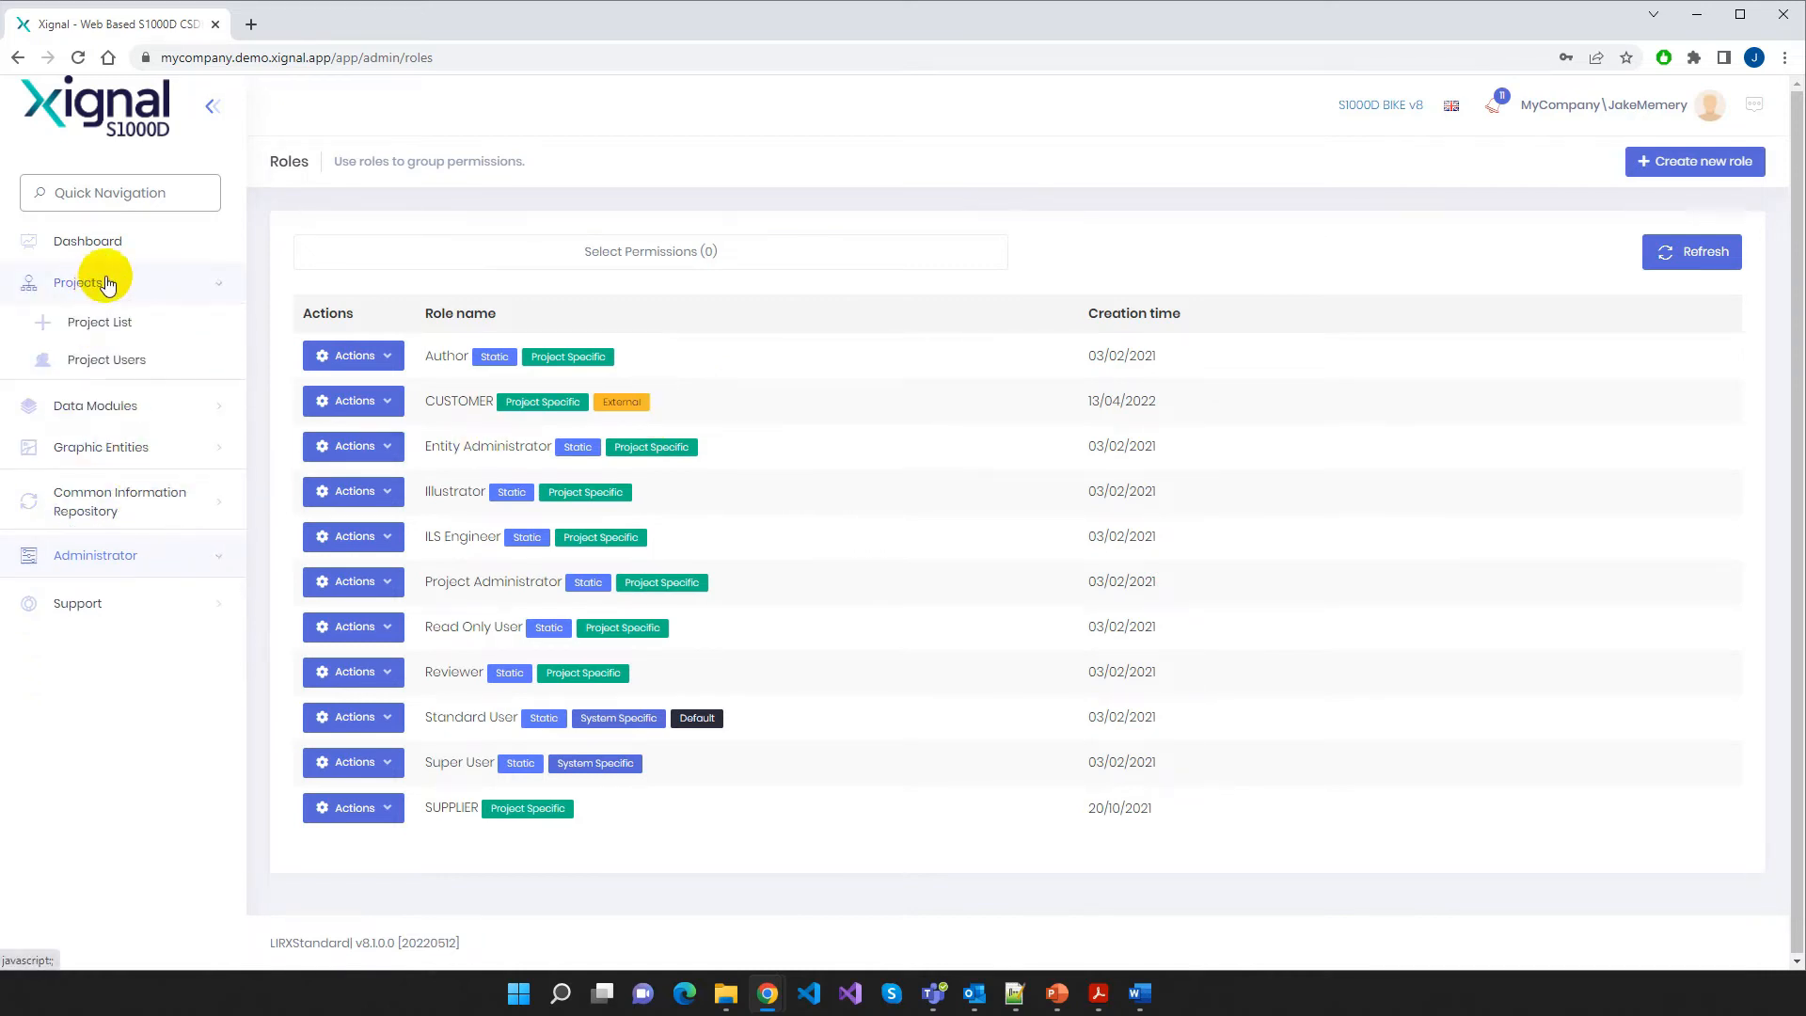
click(99, 323)
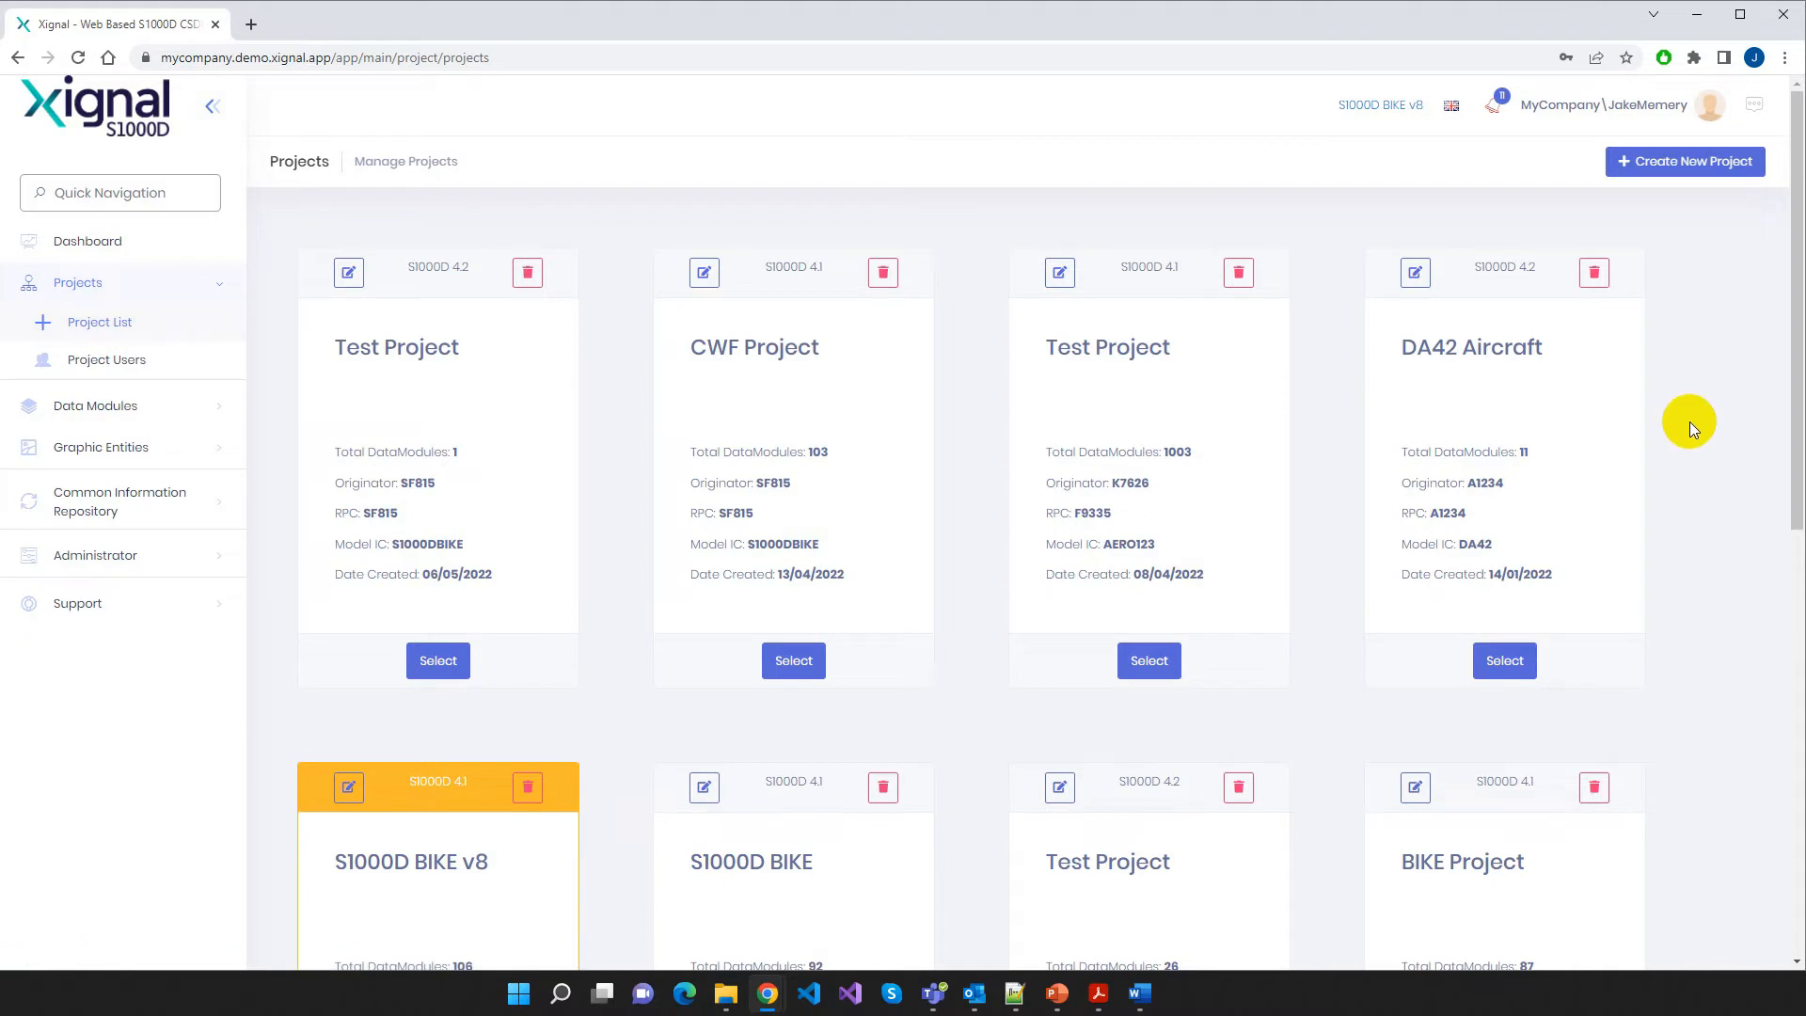
scroll(1693, 429, down, 4)
scroll(1695, 427, down, 4)
scroll(1695, 427, up, 5)
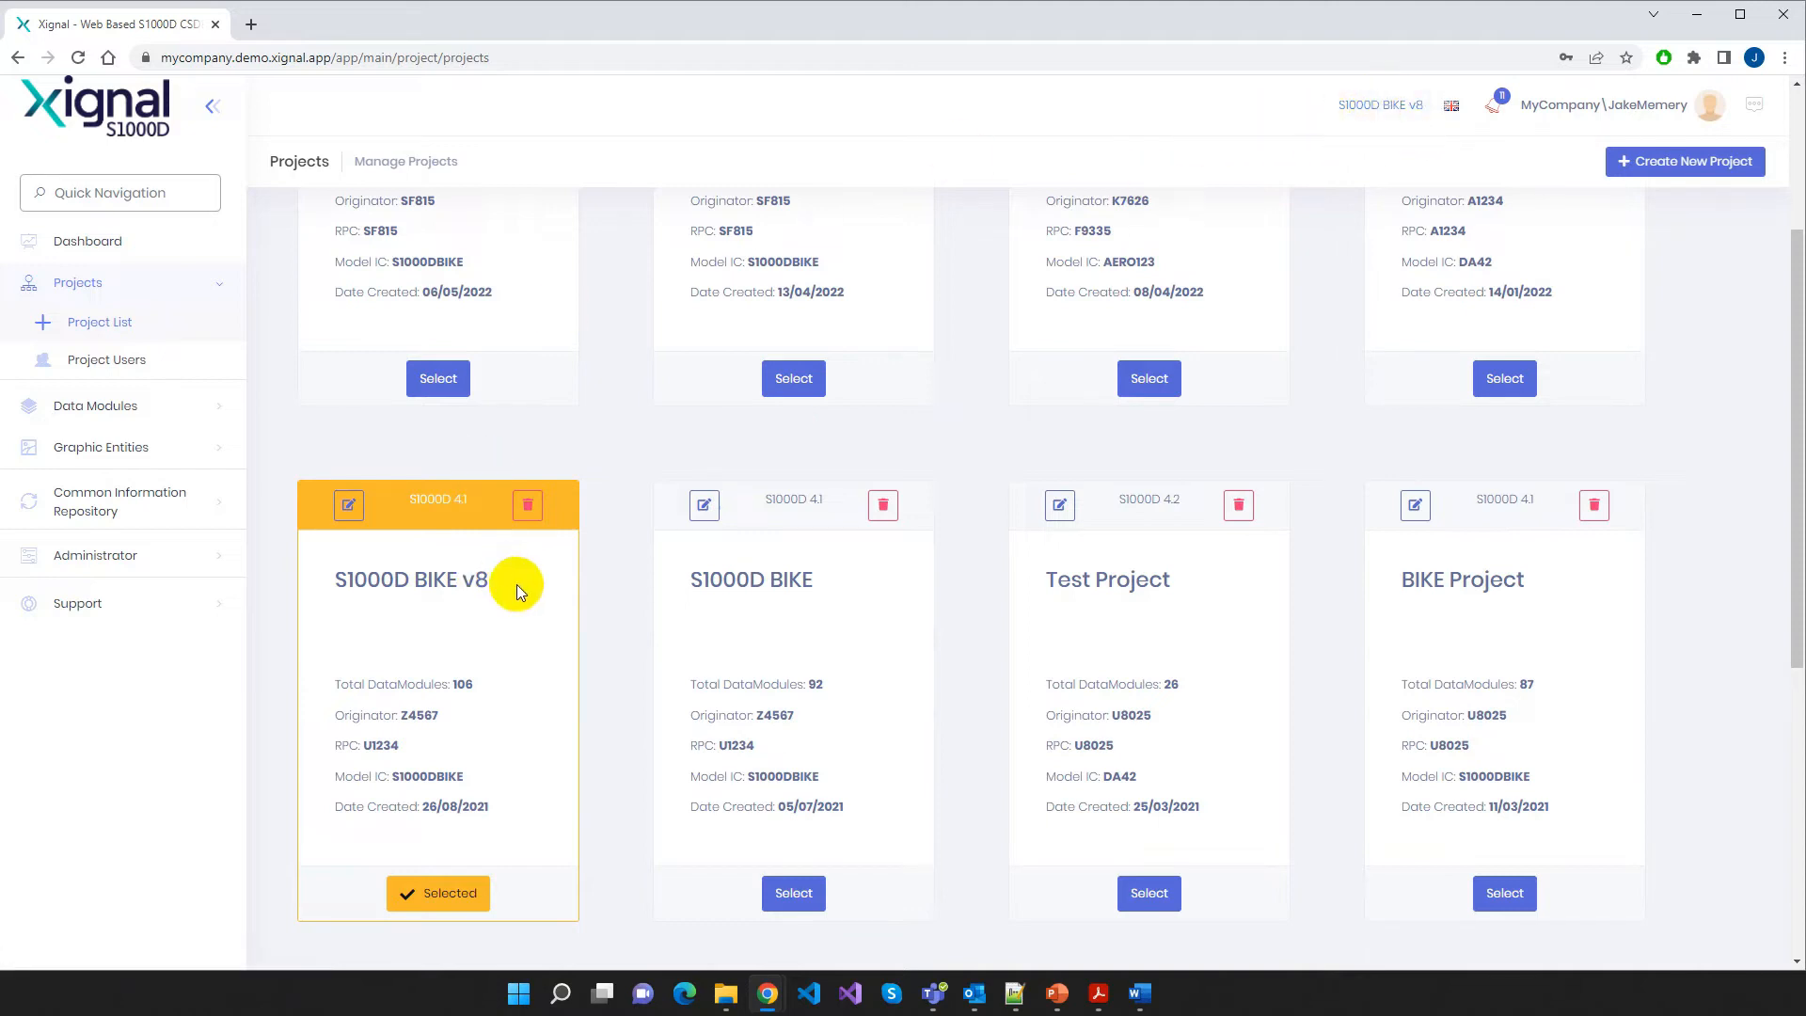
Open a new project form and review its project defaults, specifications with the country code choices, originator and partner, and BREX fields
click(1698, 175)
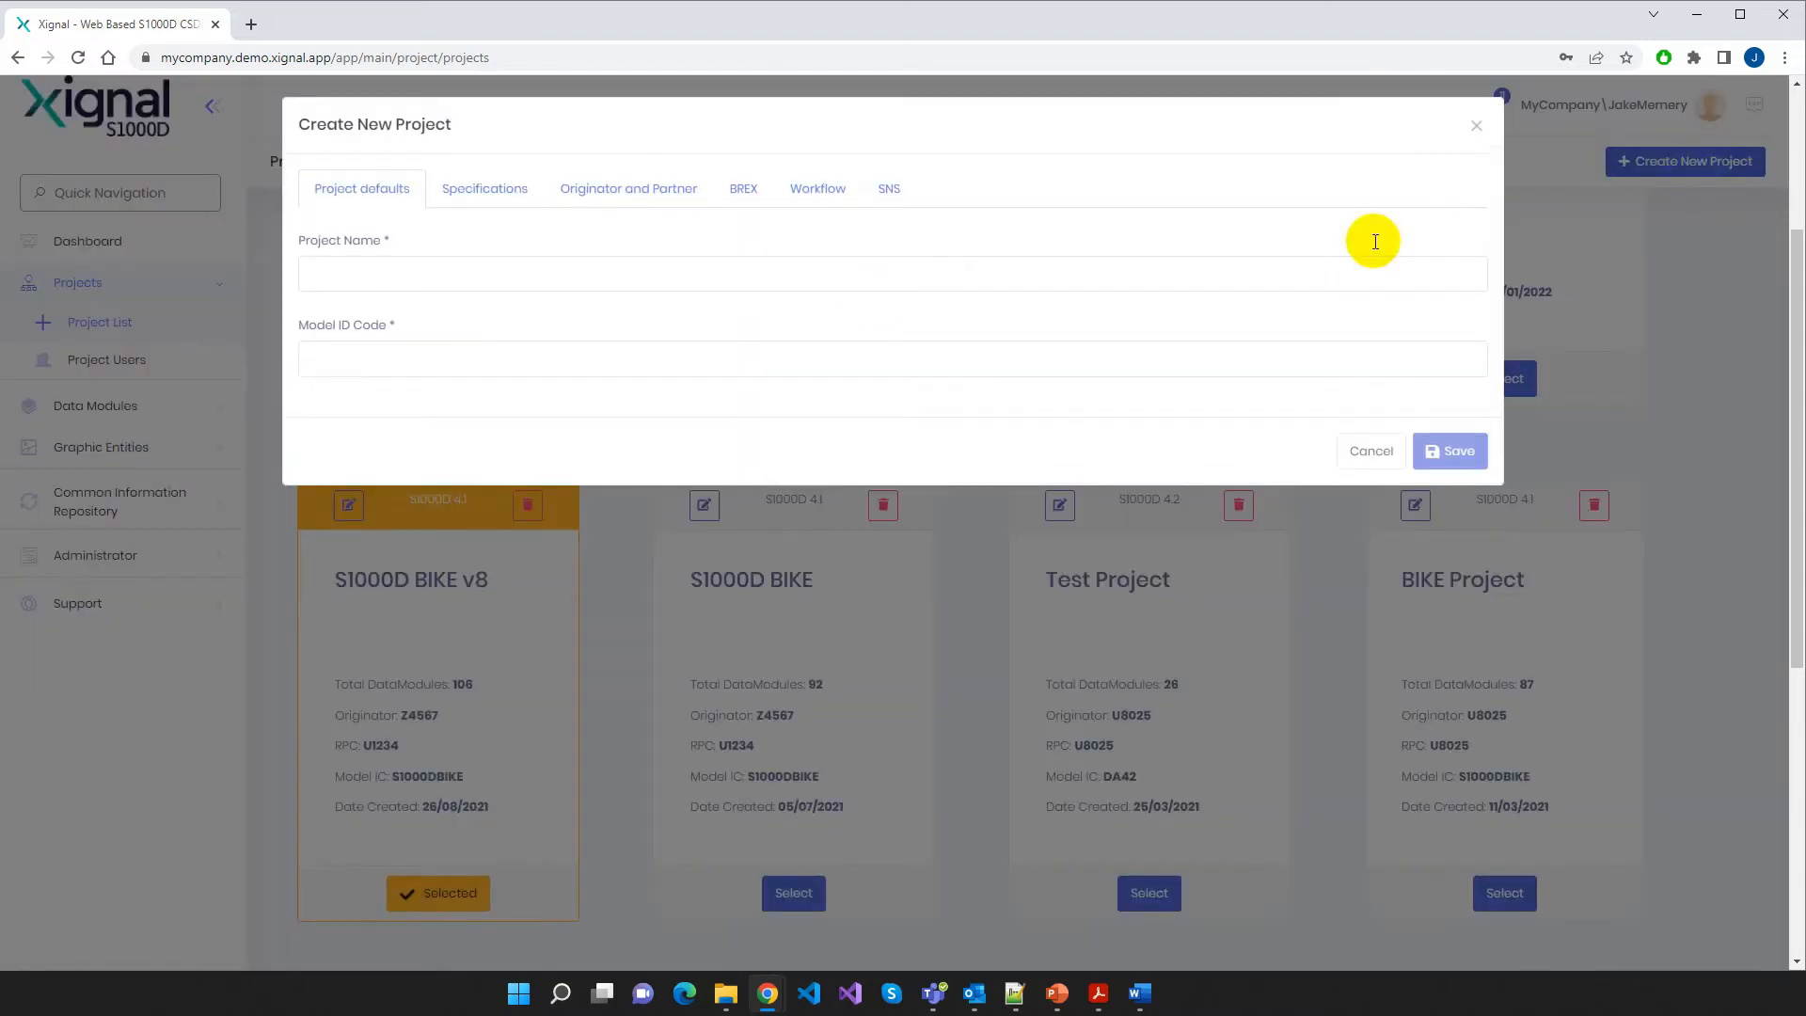
click(489, 191)
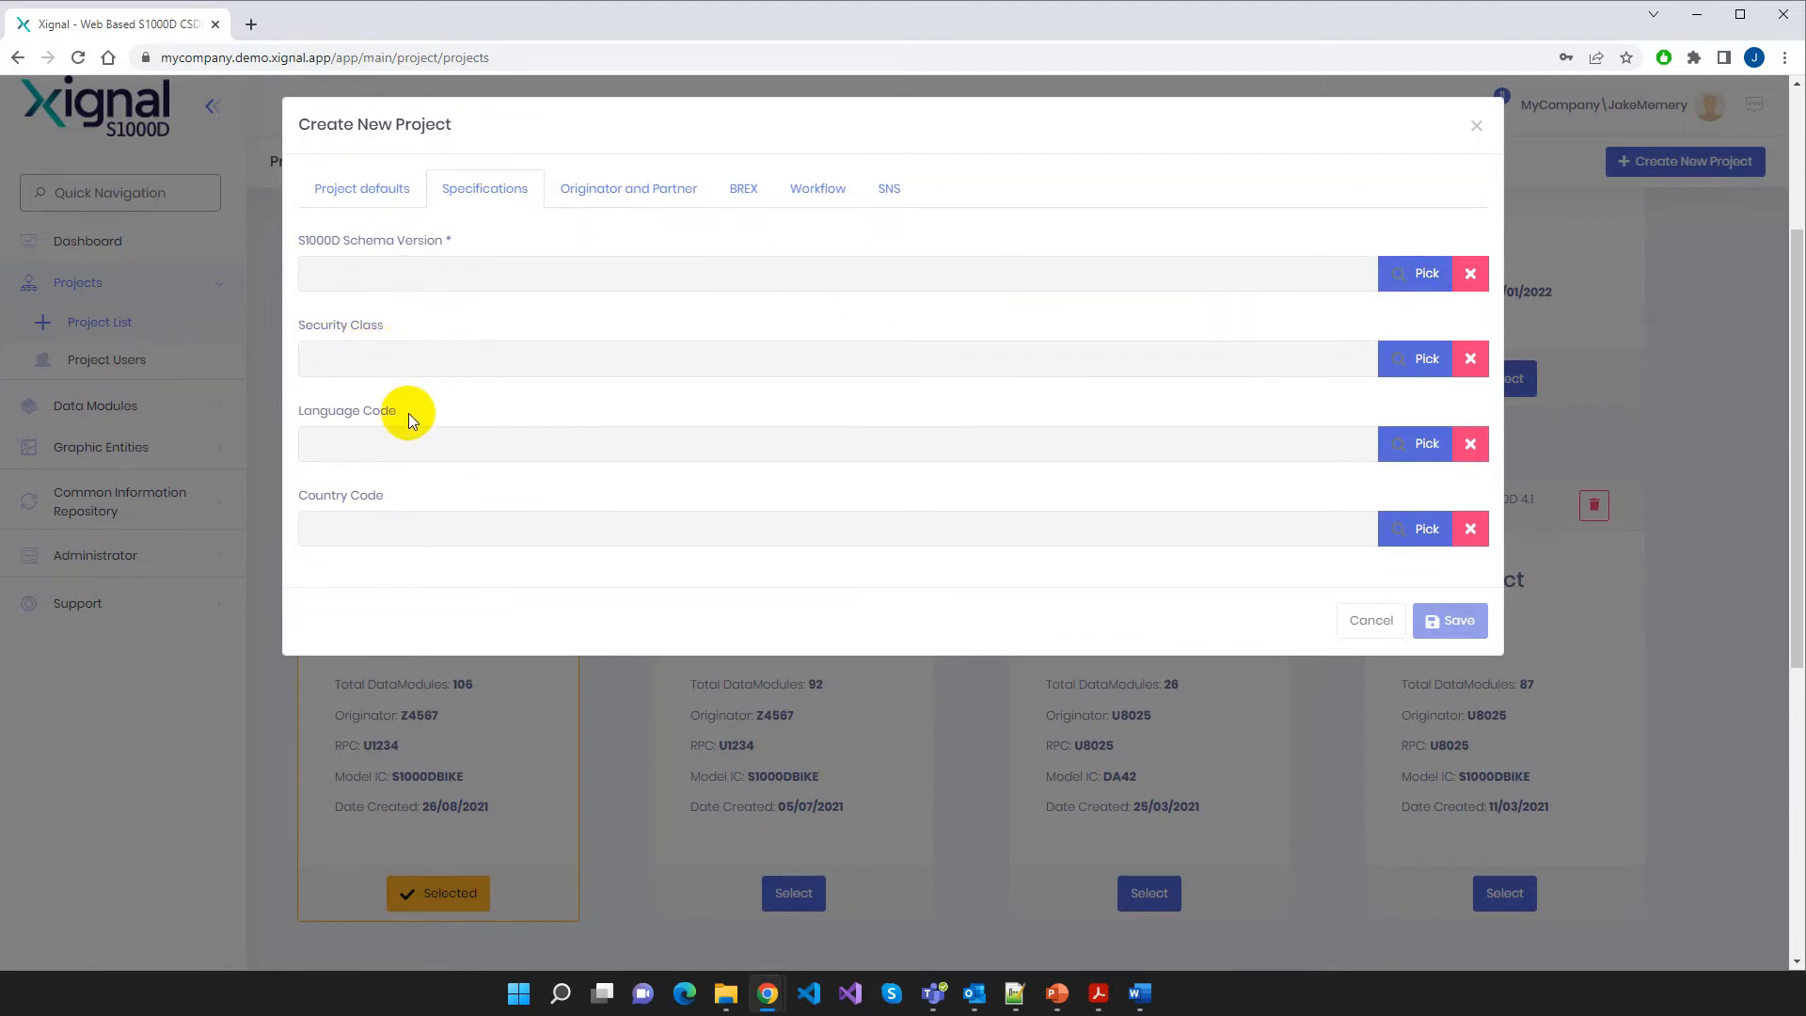
click(1399, 528)
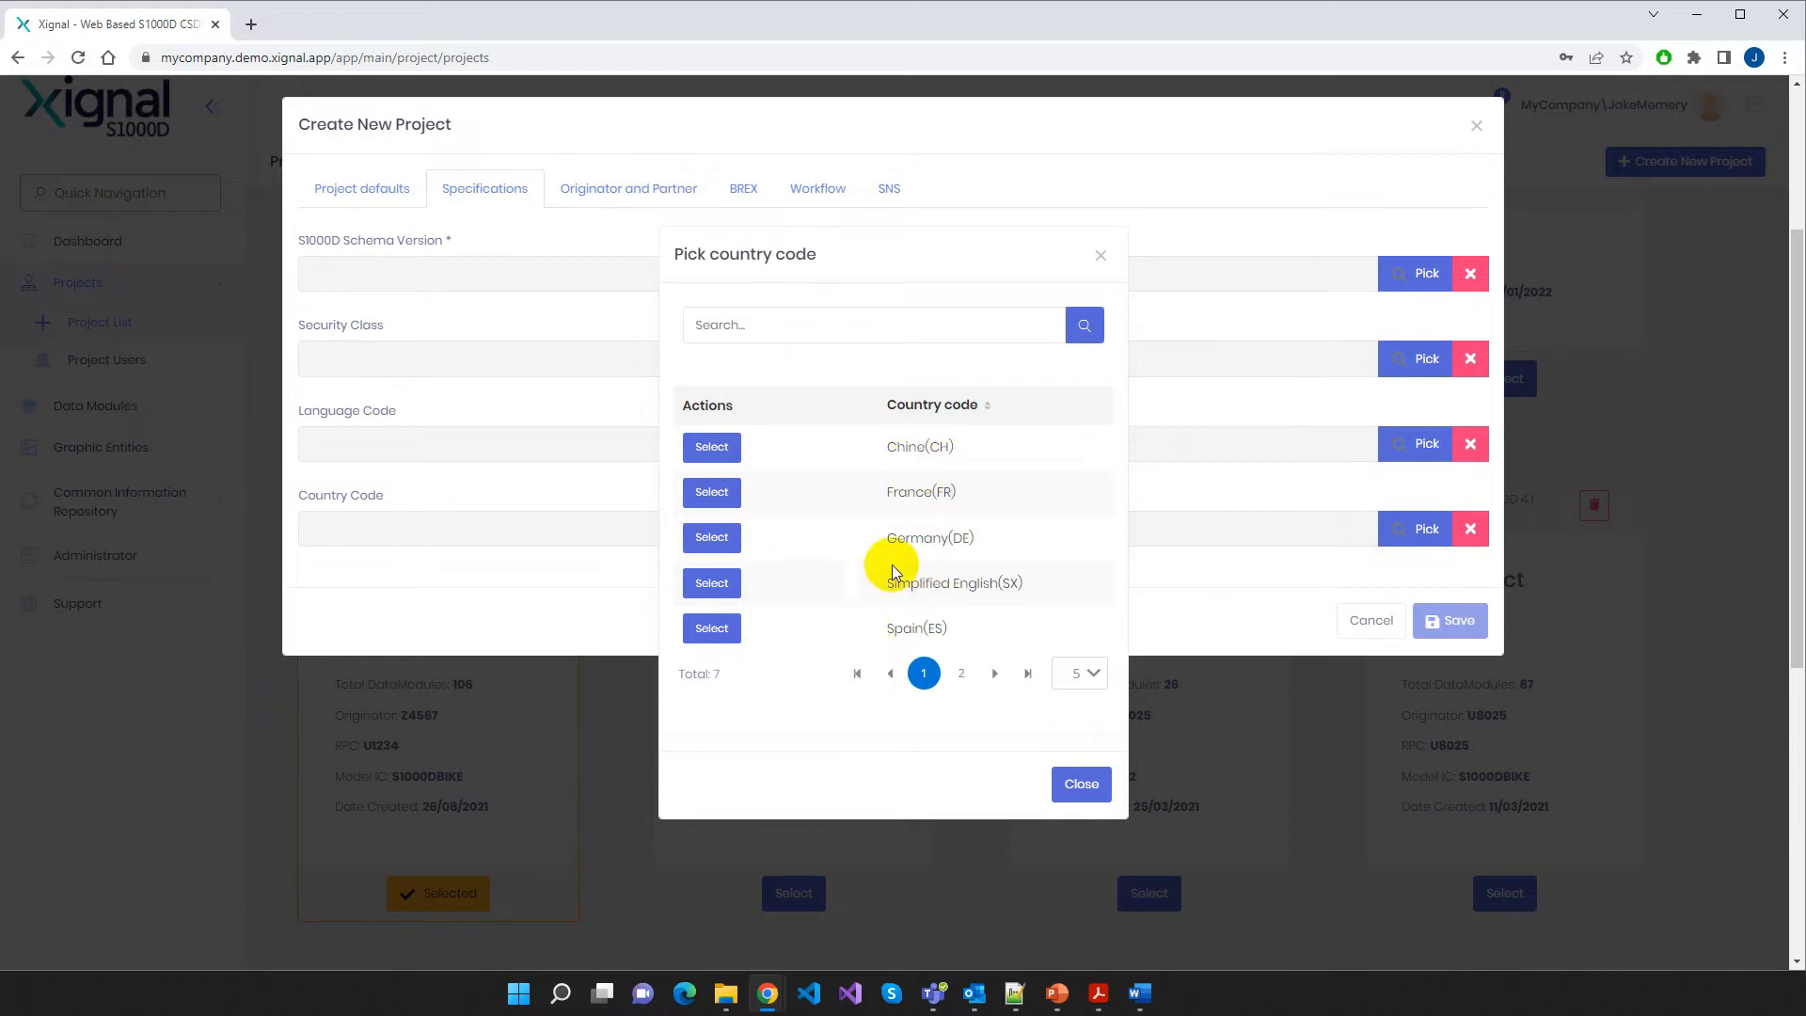
click(1101, 258)
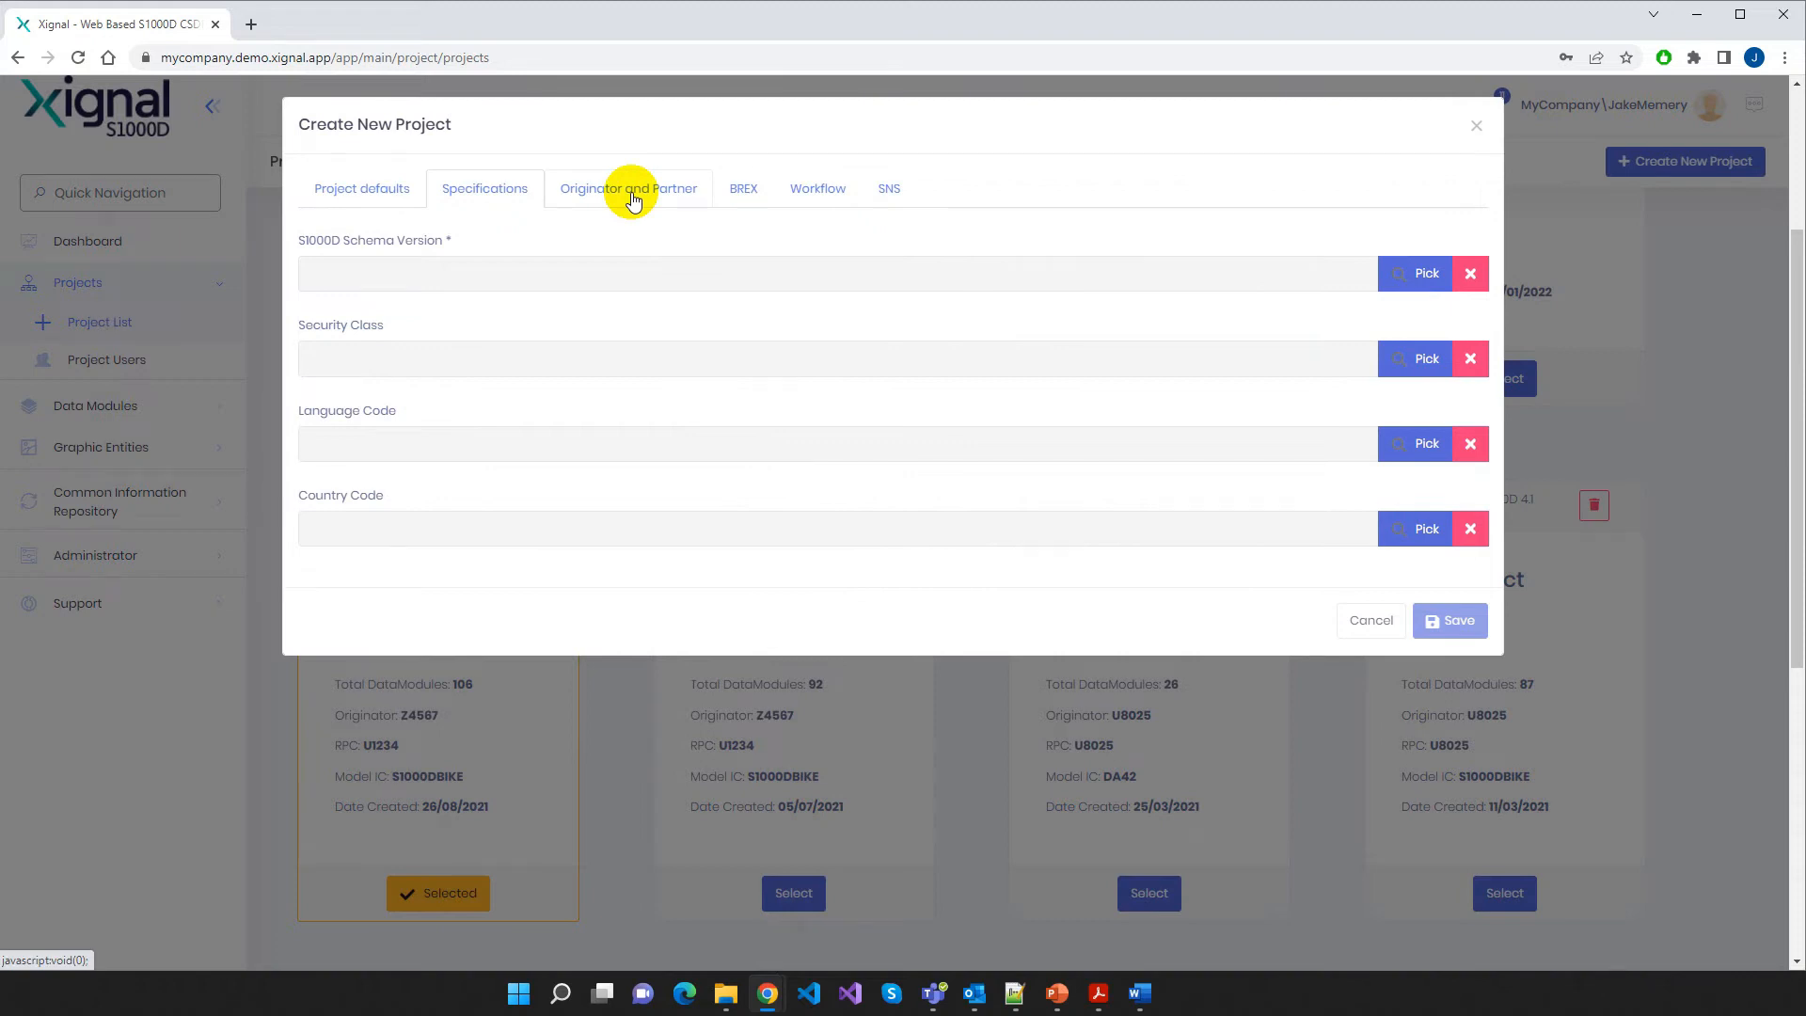
click(632, 200)
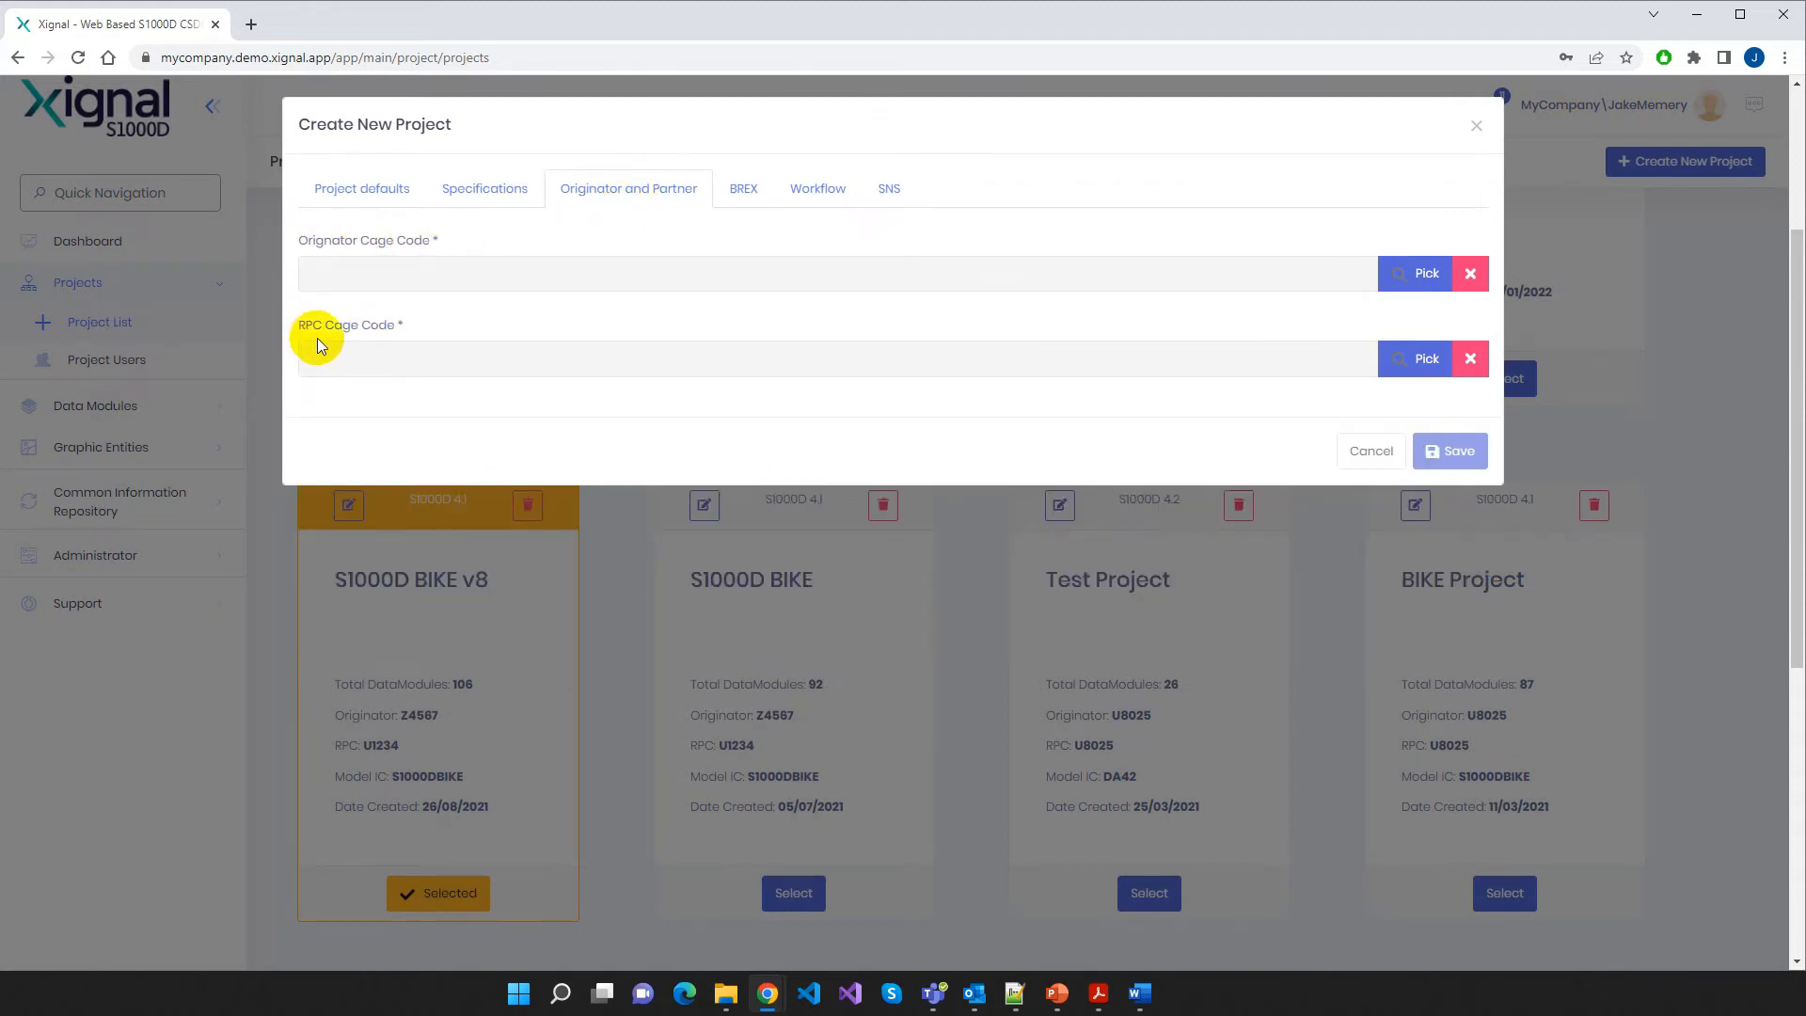
click(745, 188)
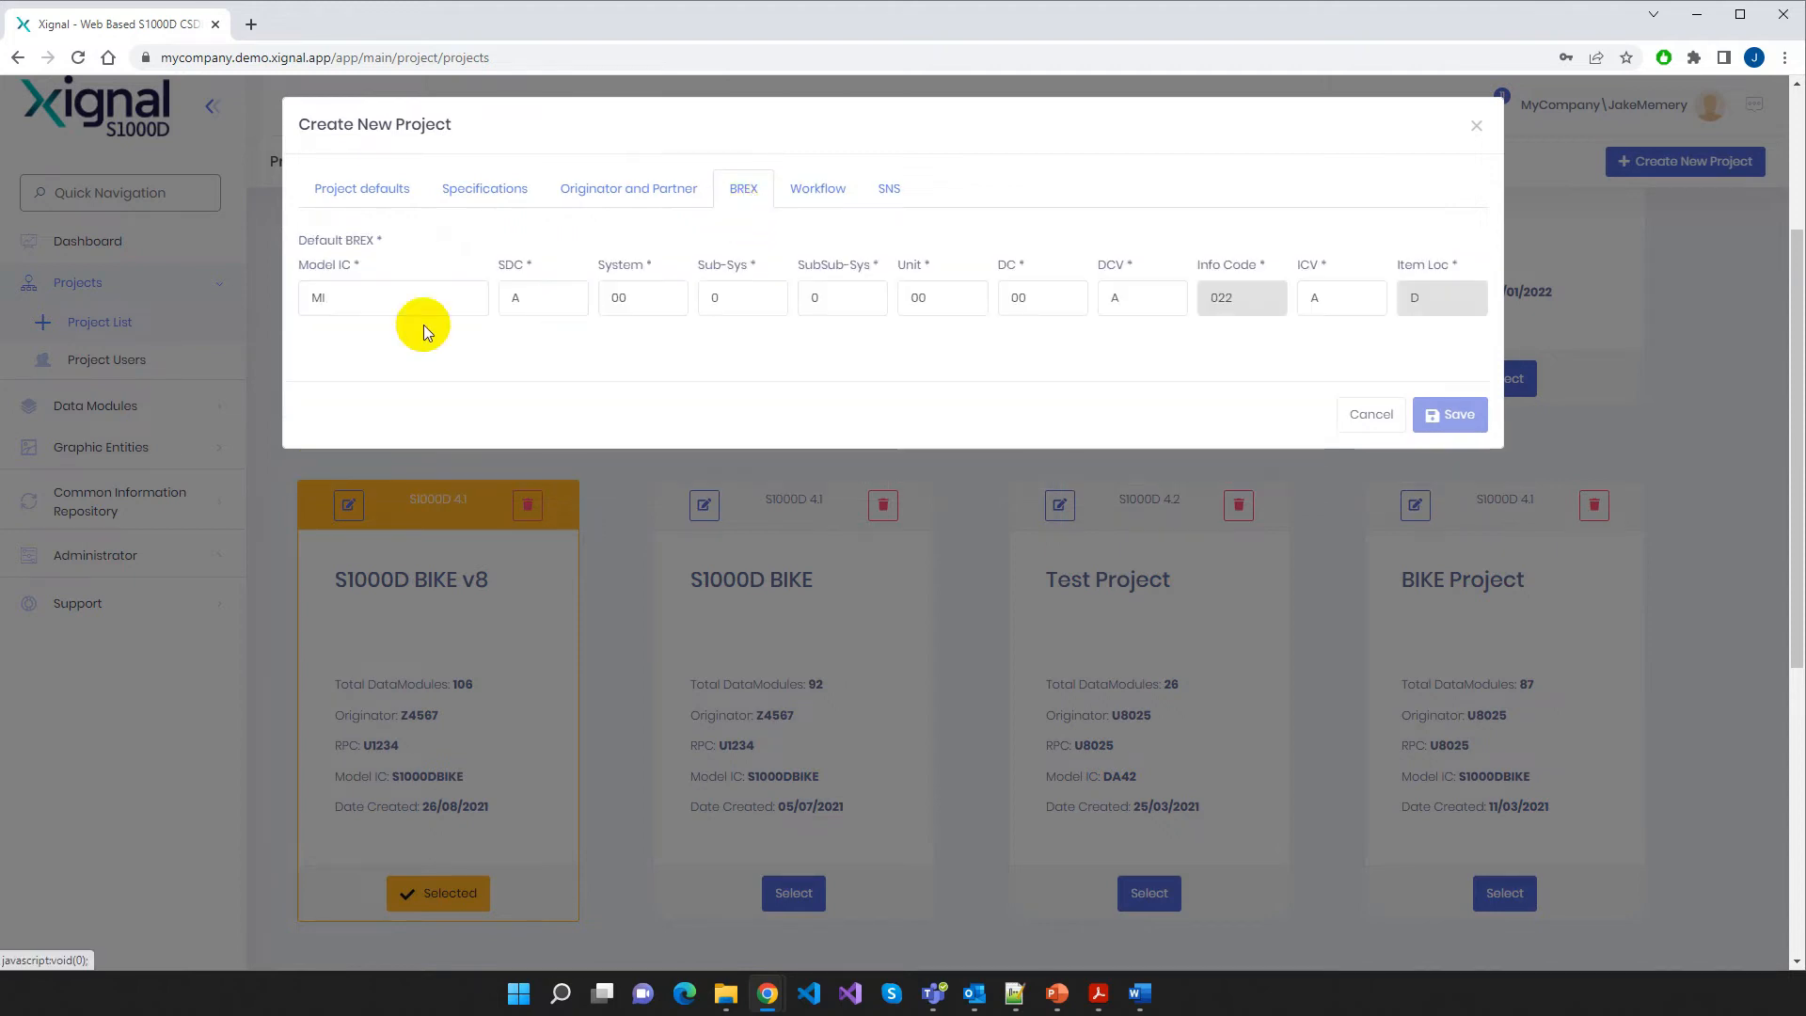
Enable the new project's custom workflow, include Reviewer and CUSTOMER, move Reviewer directly below Author, and cancel the project creation
click(818, 193)
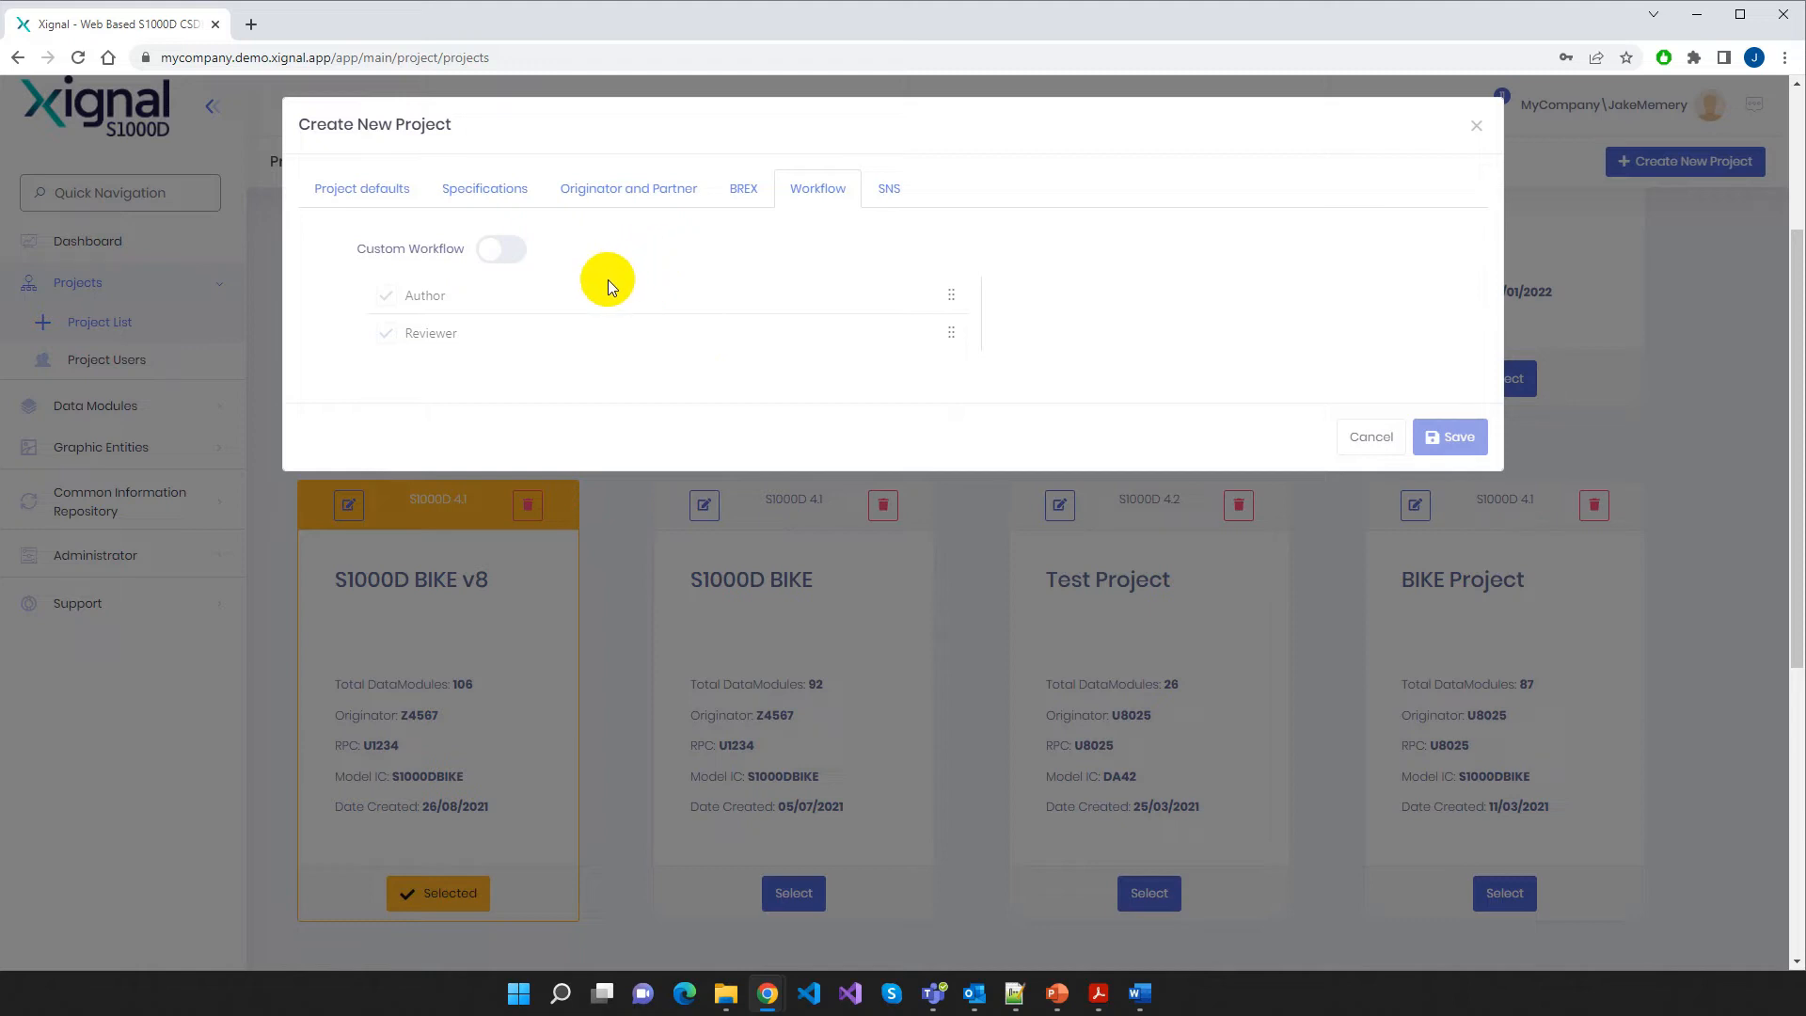
click(504, 250)
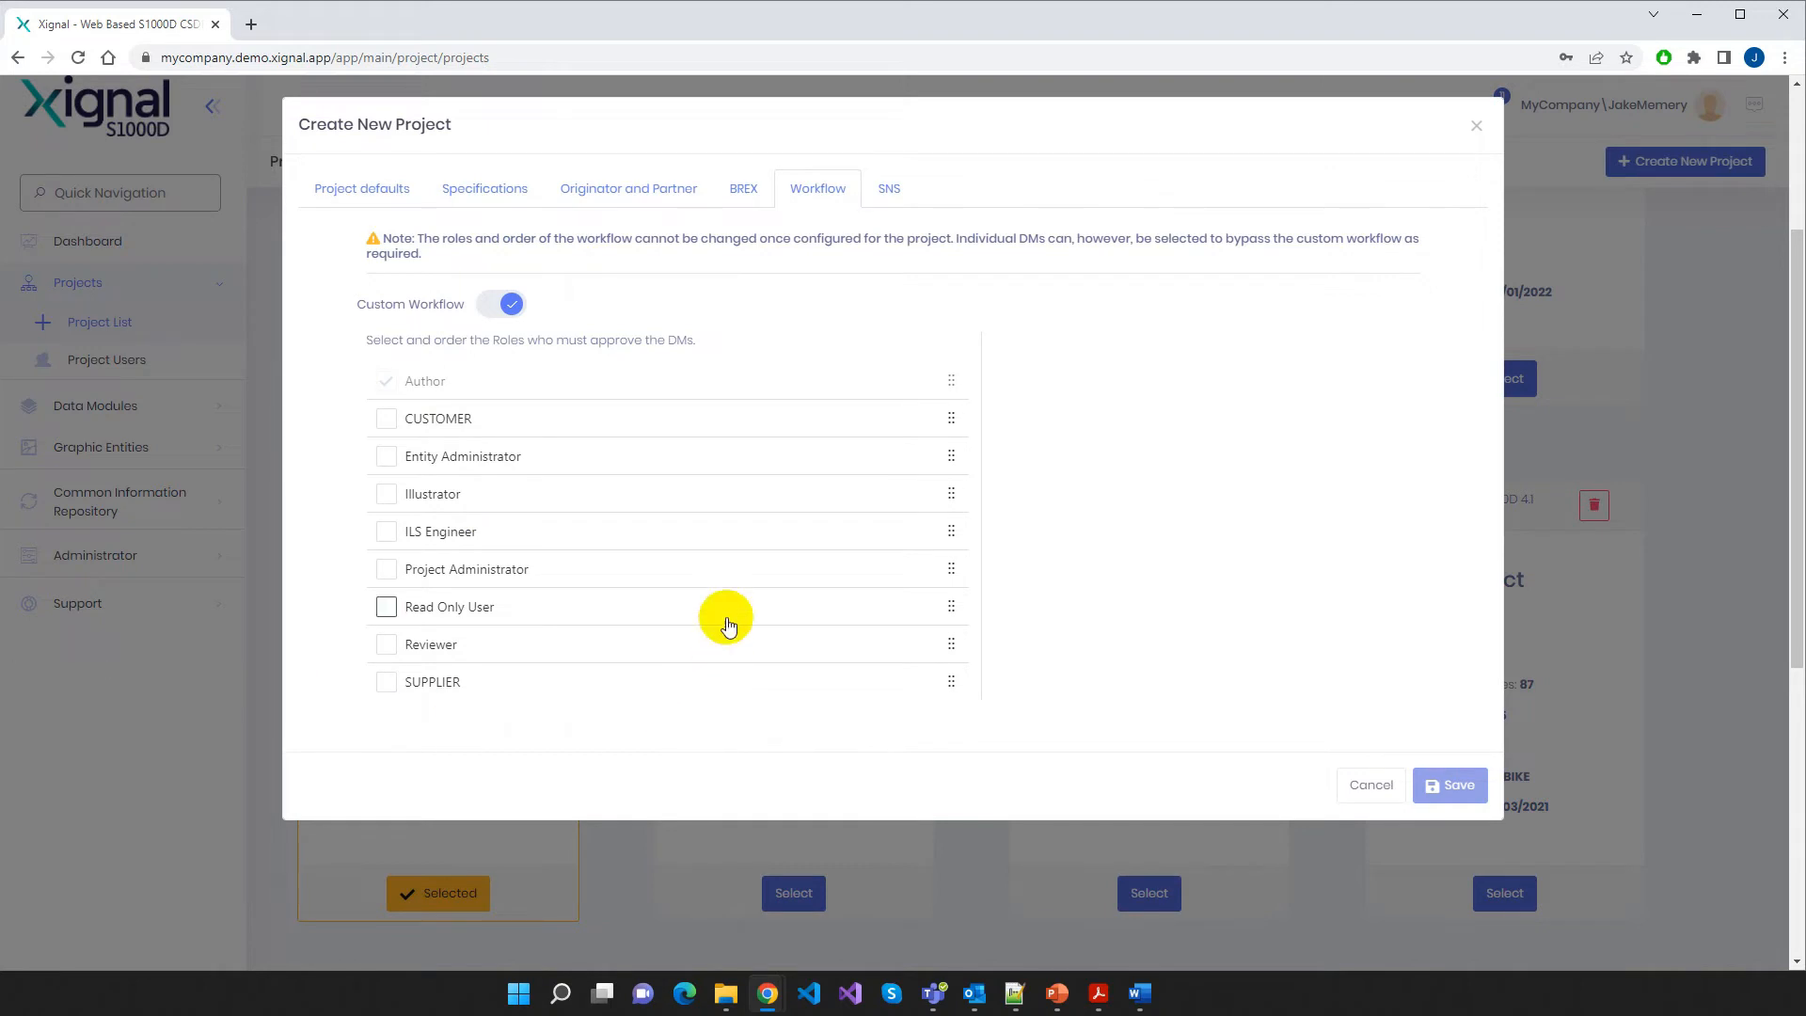
click(387, 649)
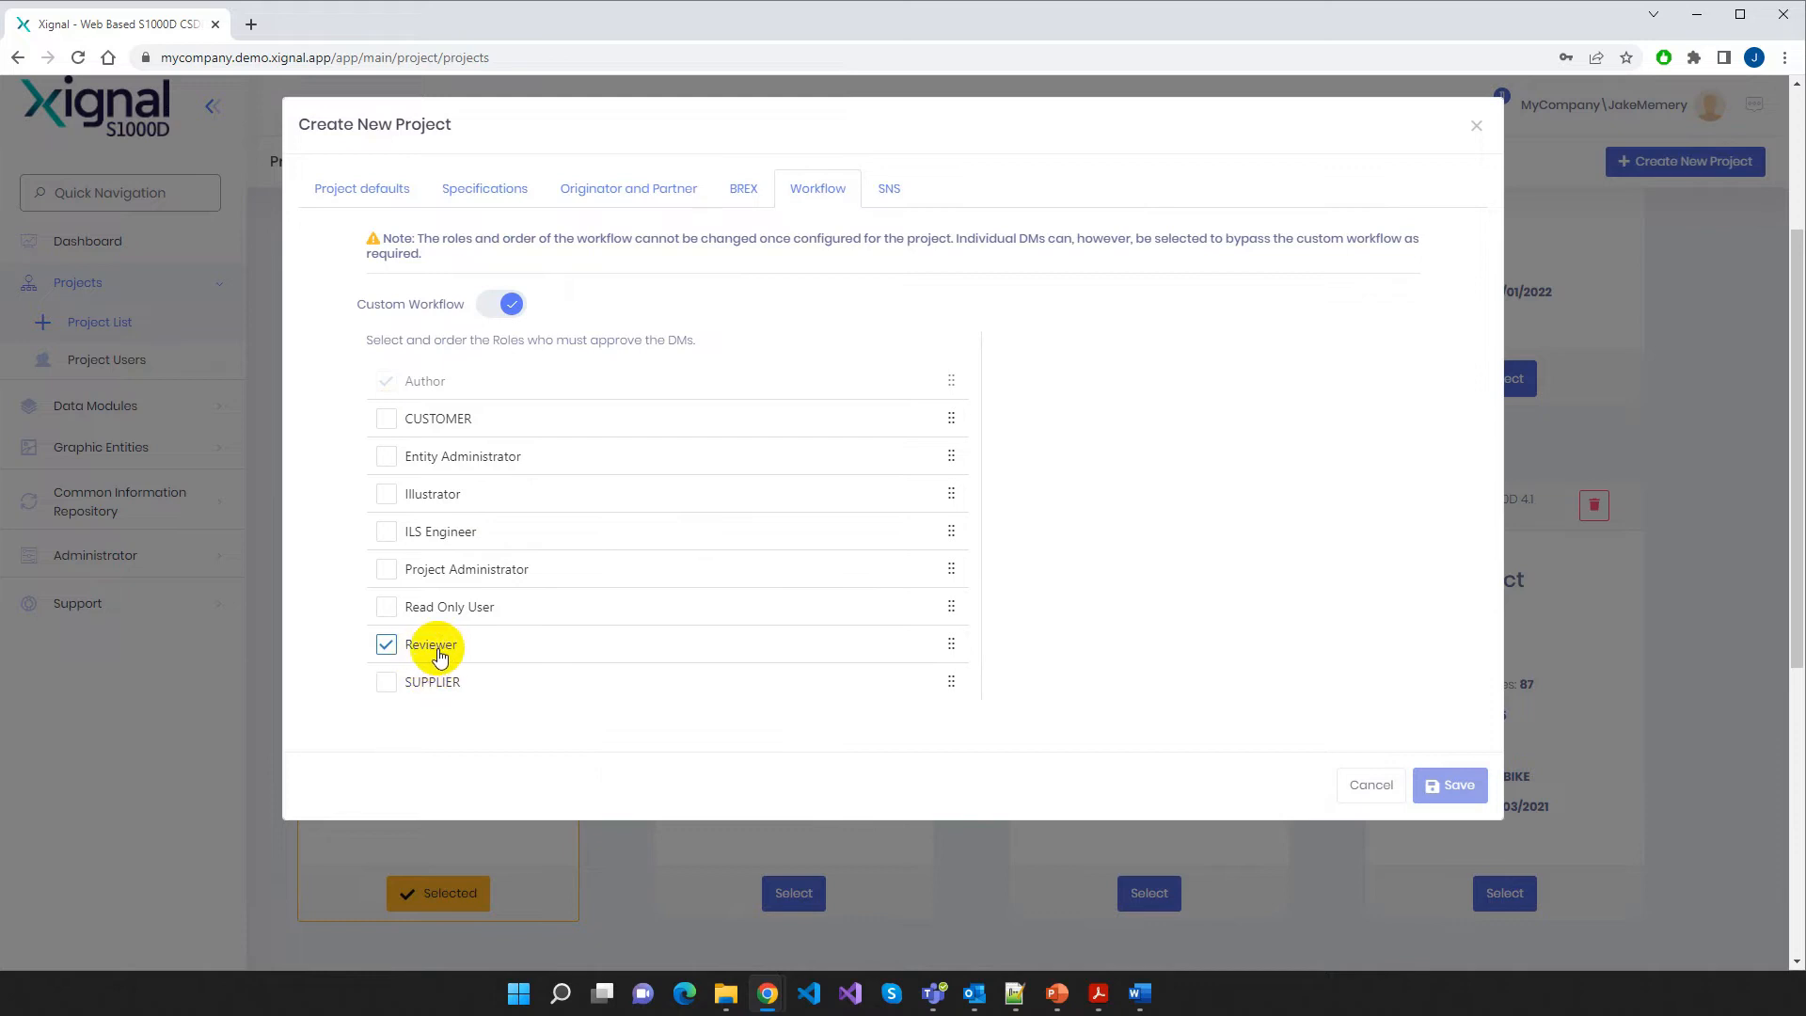
click(388, 419)
drag(950, 644, 951, 416)
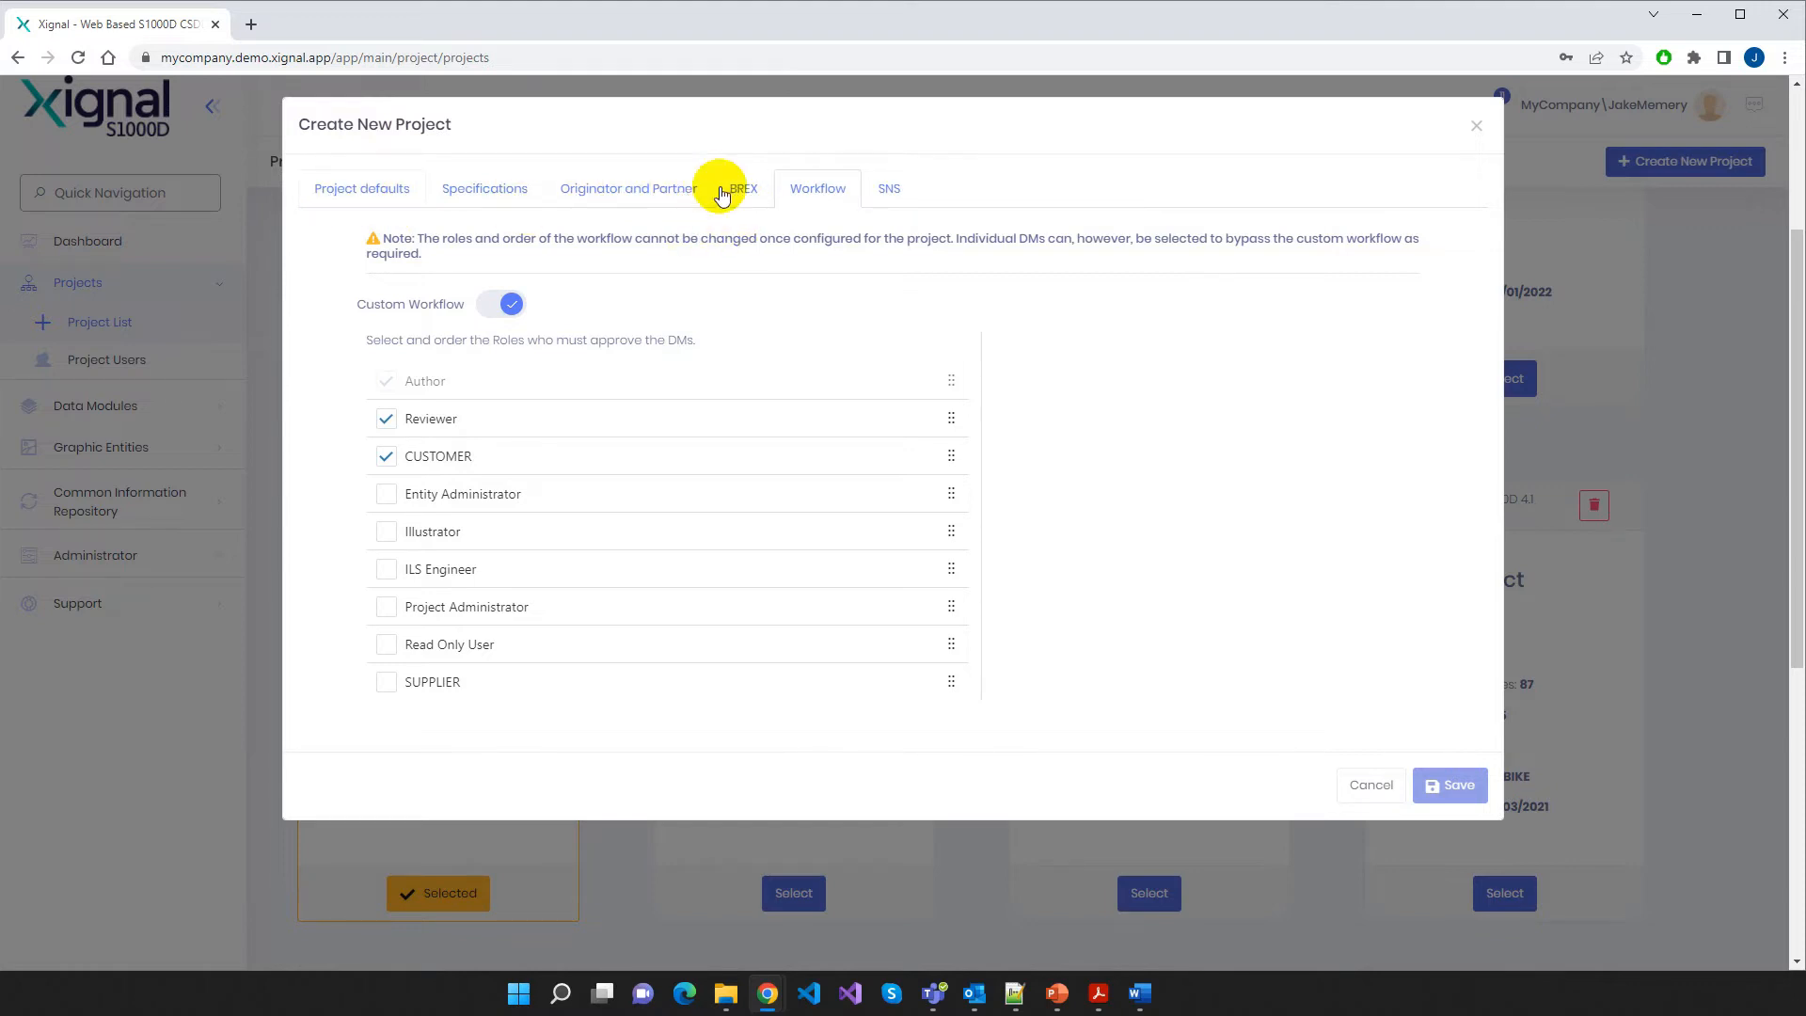
click(1372, 786)
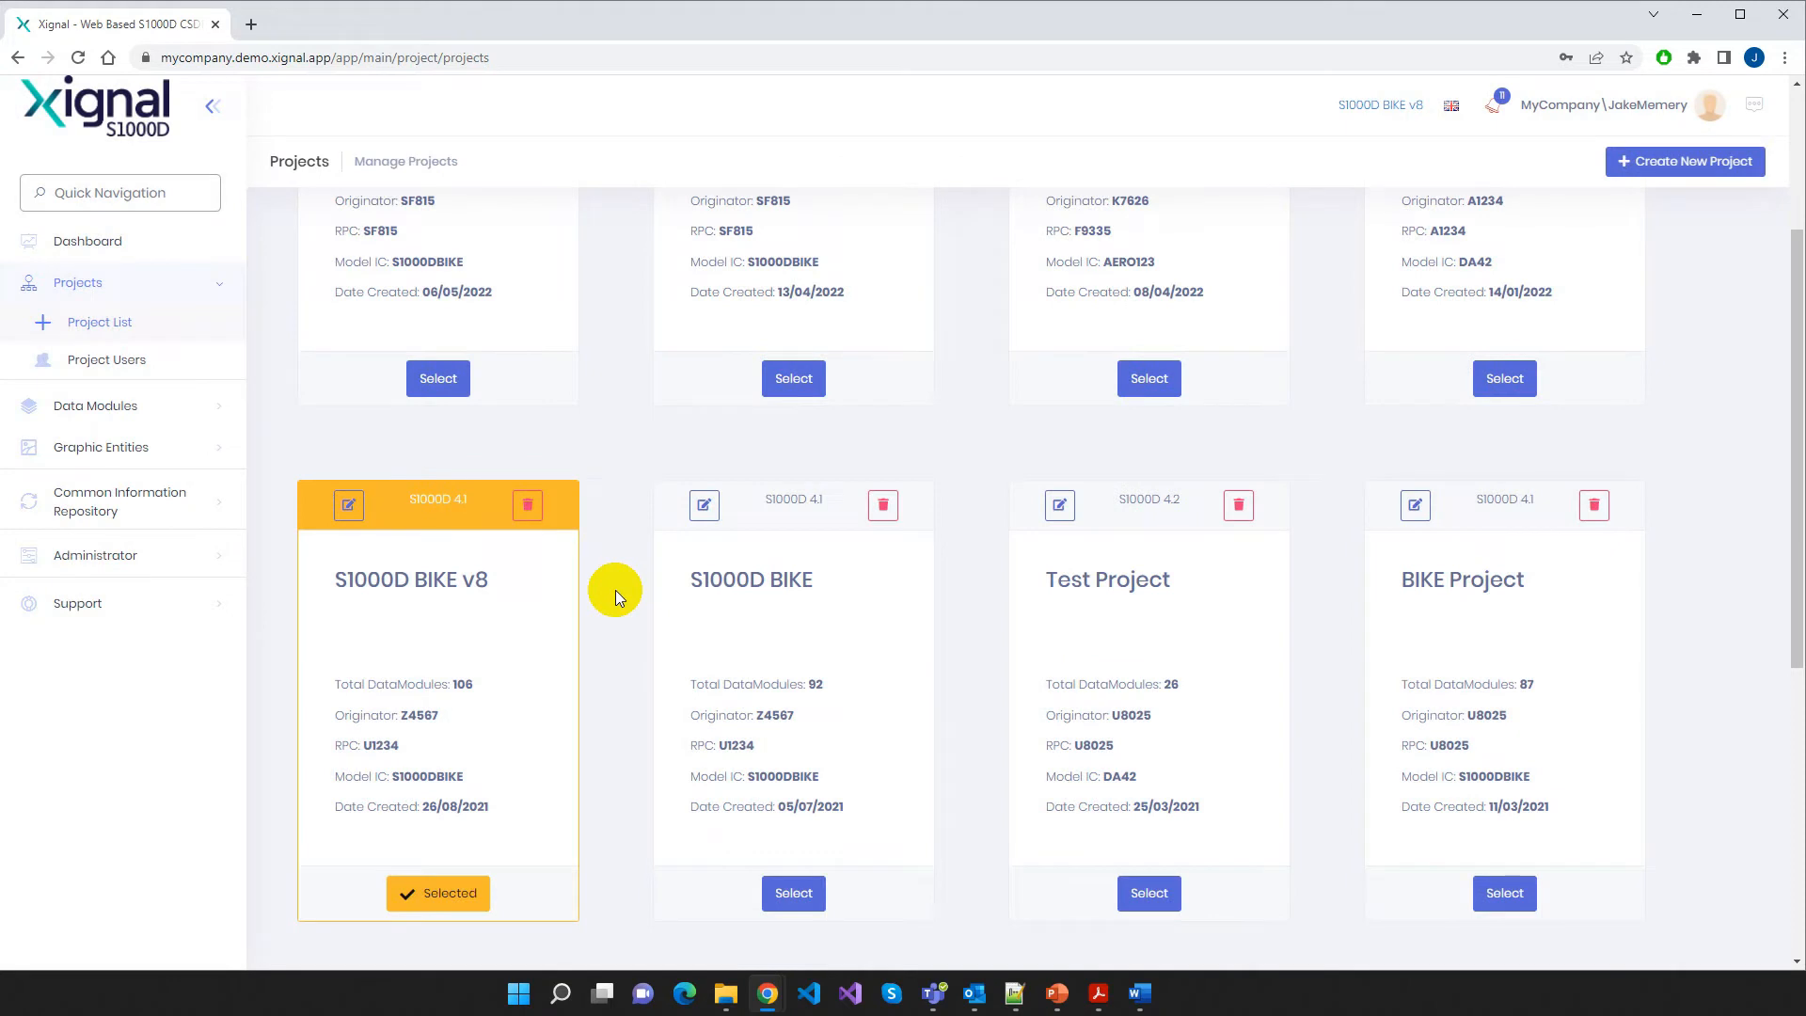
Open the Project Users page to view the members of the S1000D BIKE v8 project
scroll(615, 590, down, 1)
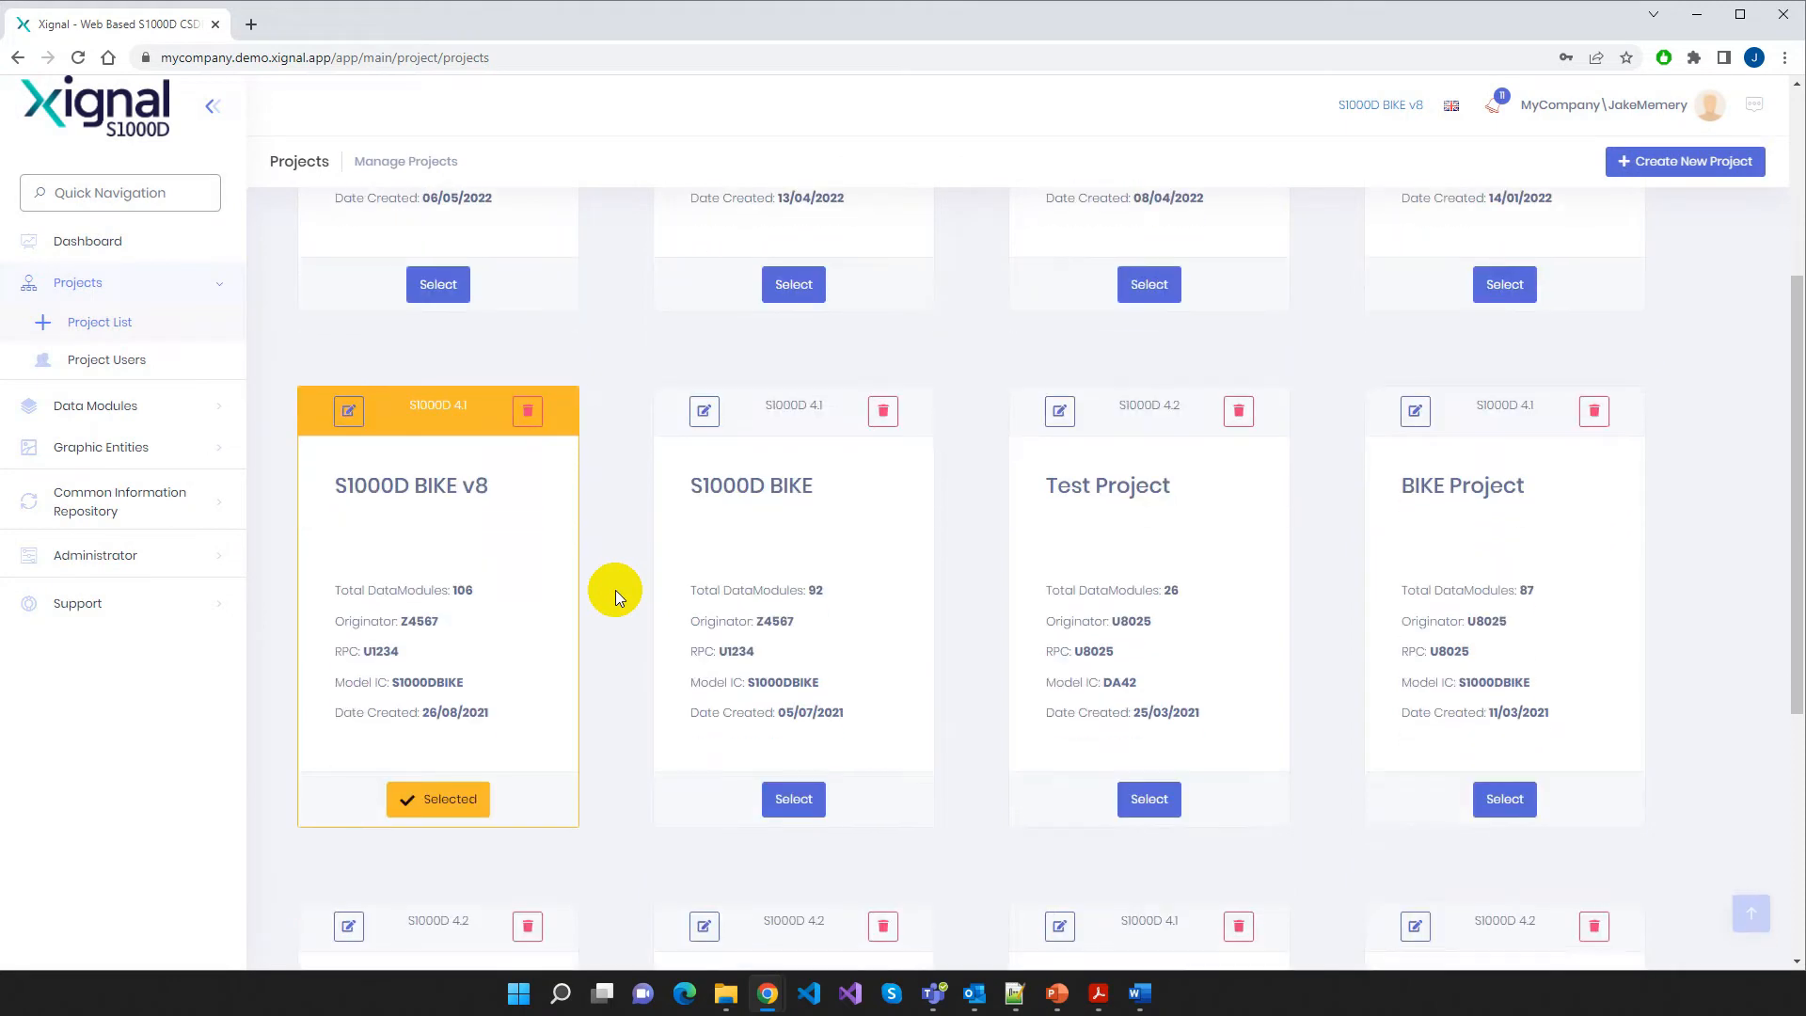
click(108, 364)
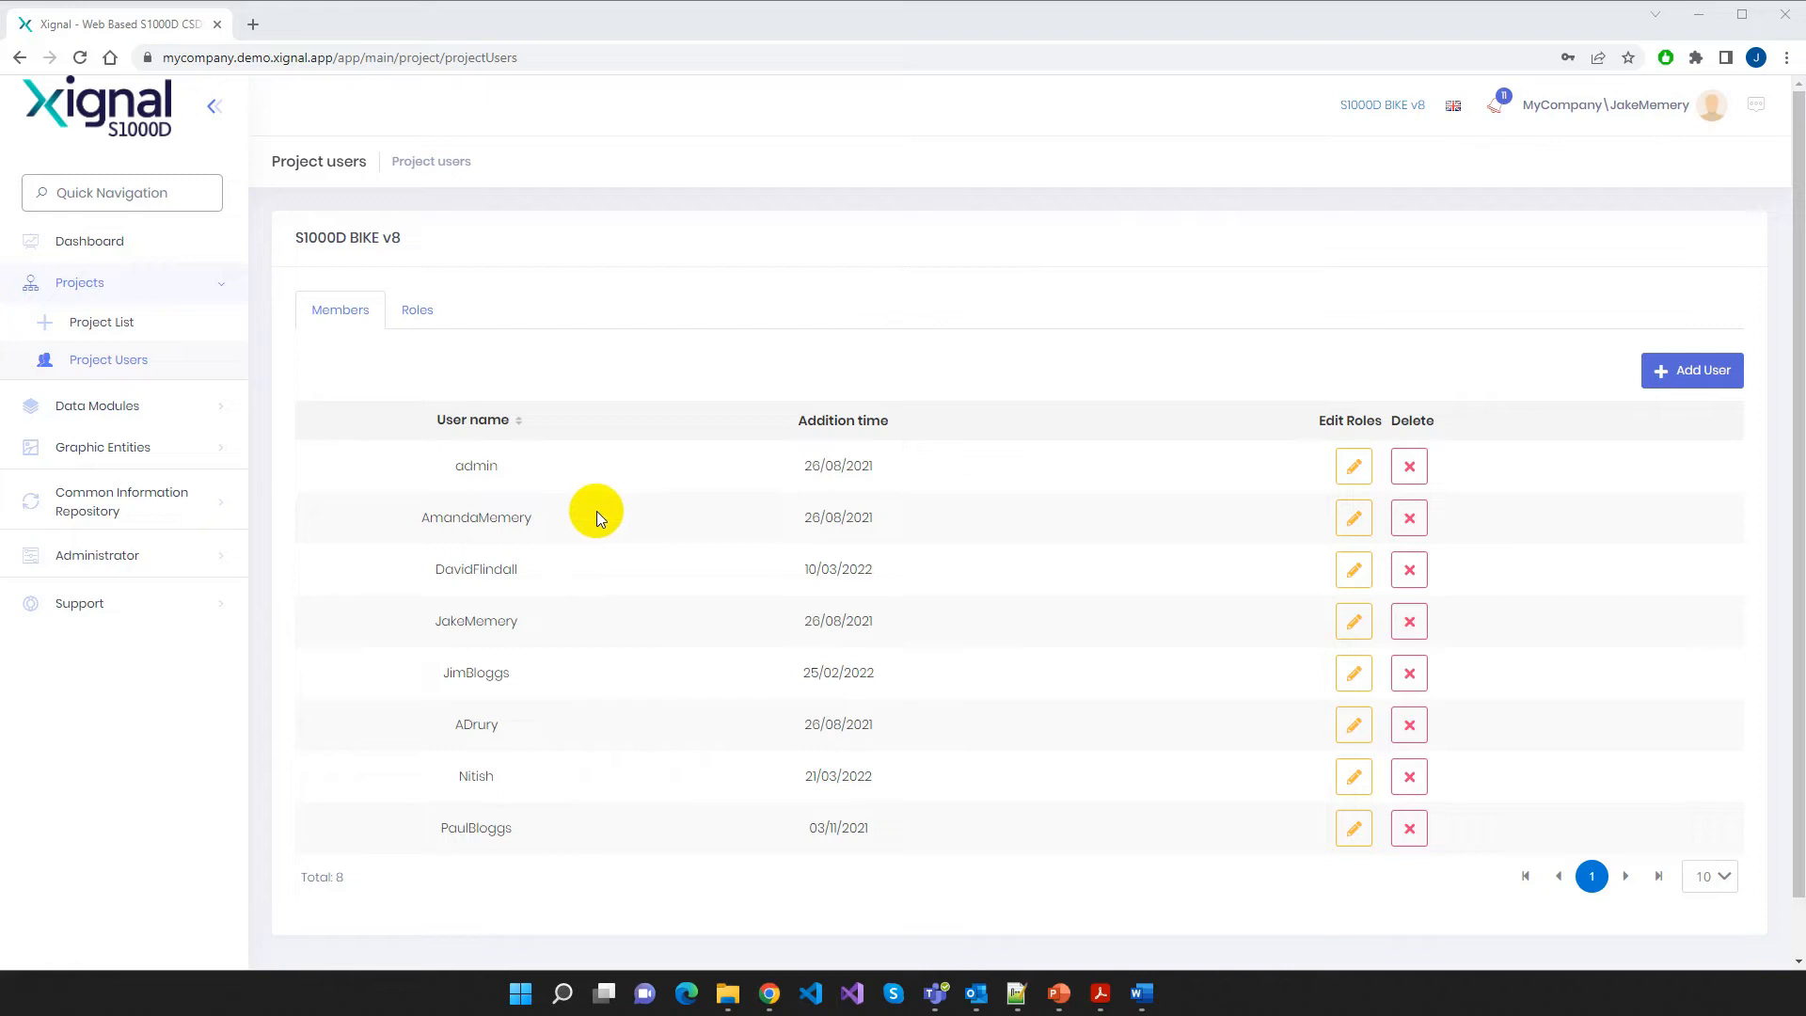
right_click(660, 698)
click(581, 675)
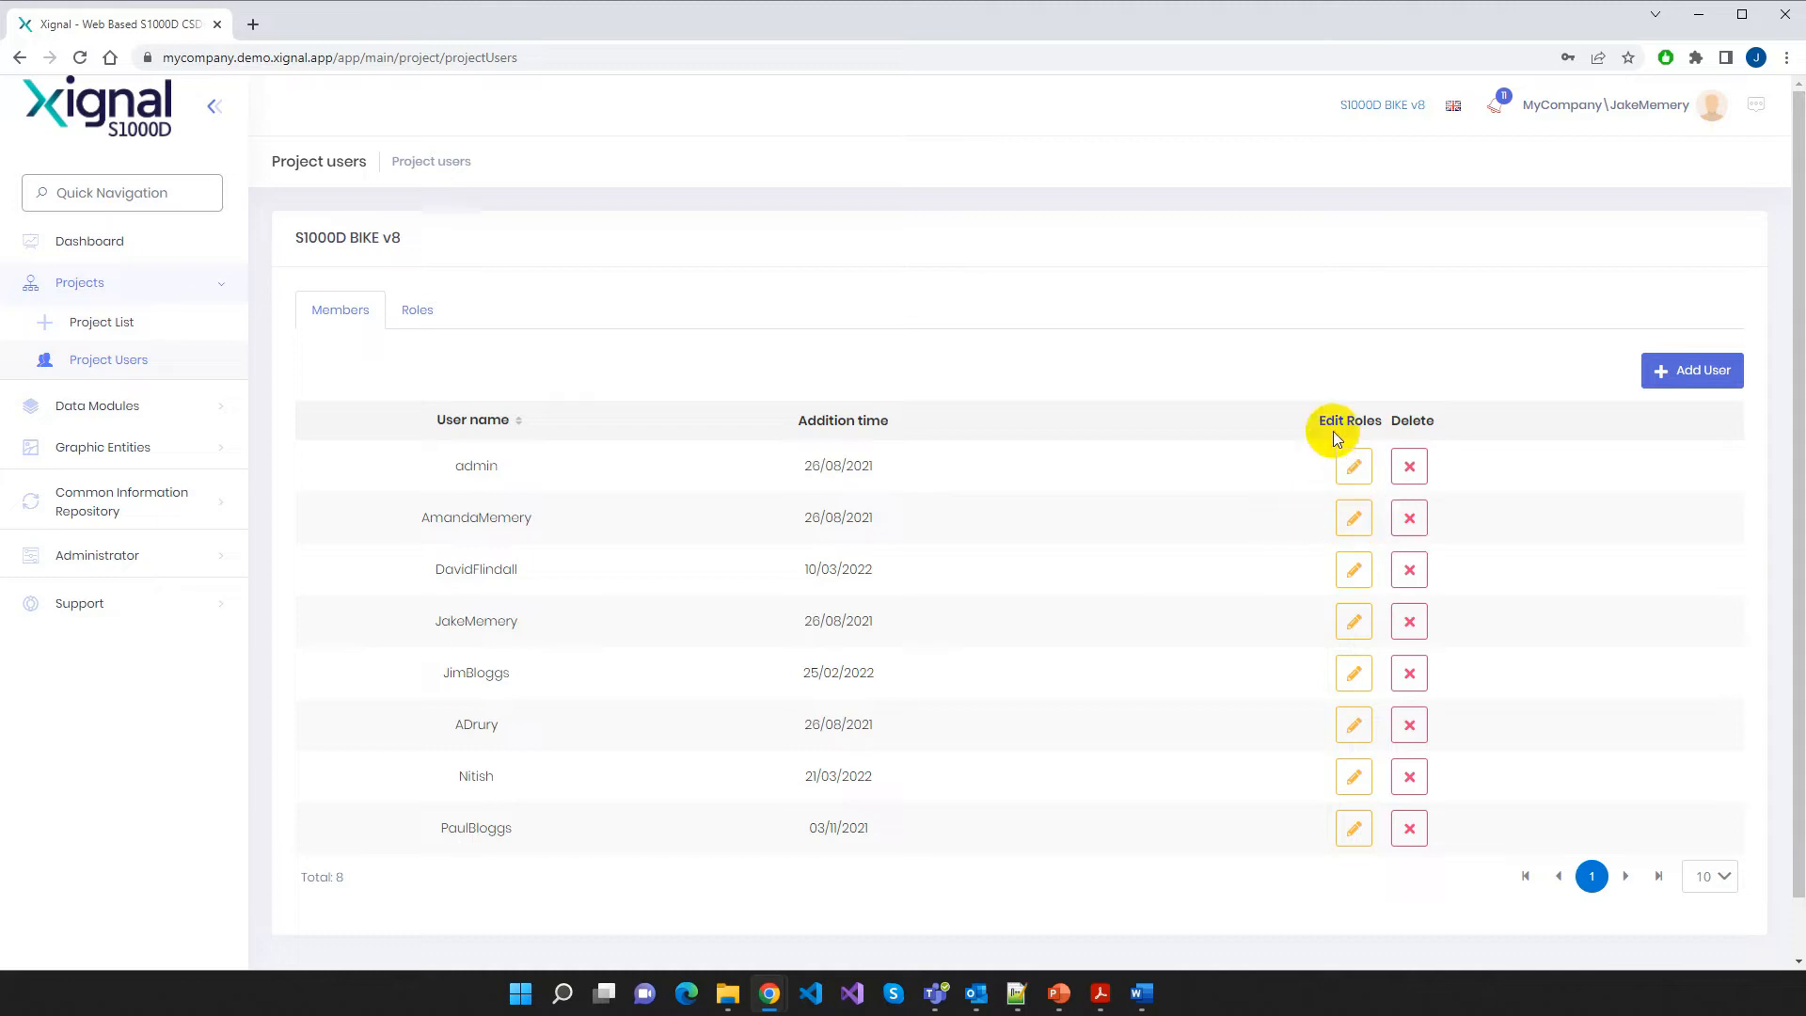
View the project roles assigned to the second and fourth listed members, returning to the members list after each
click(1354, 521)
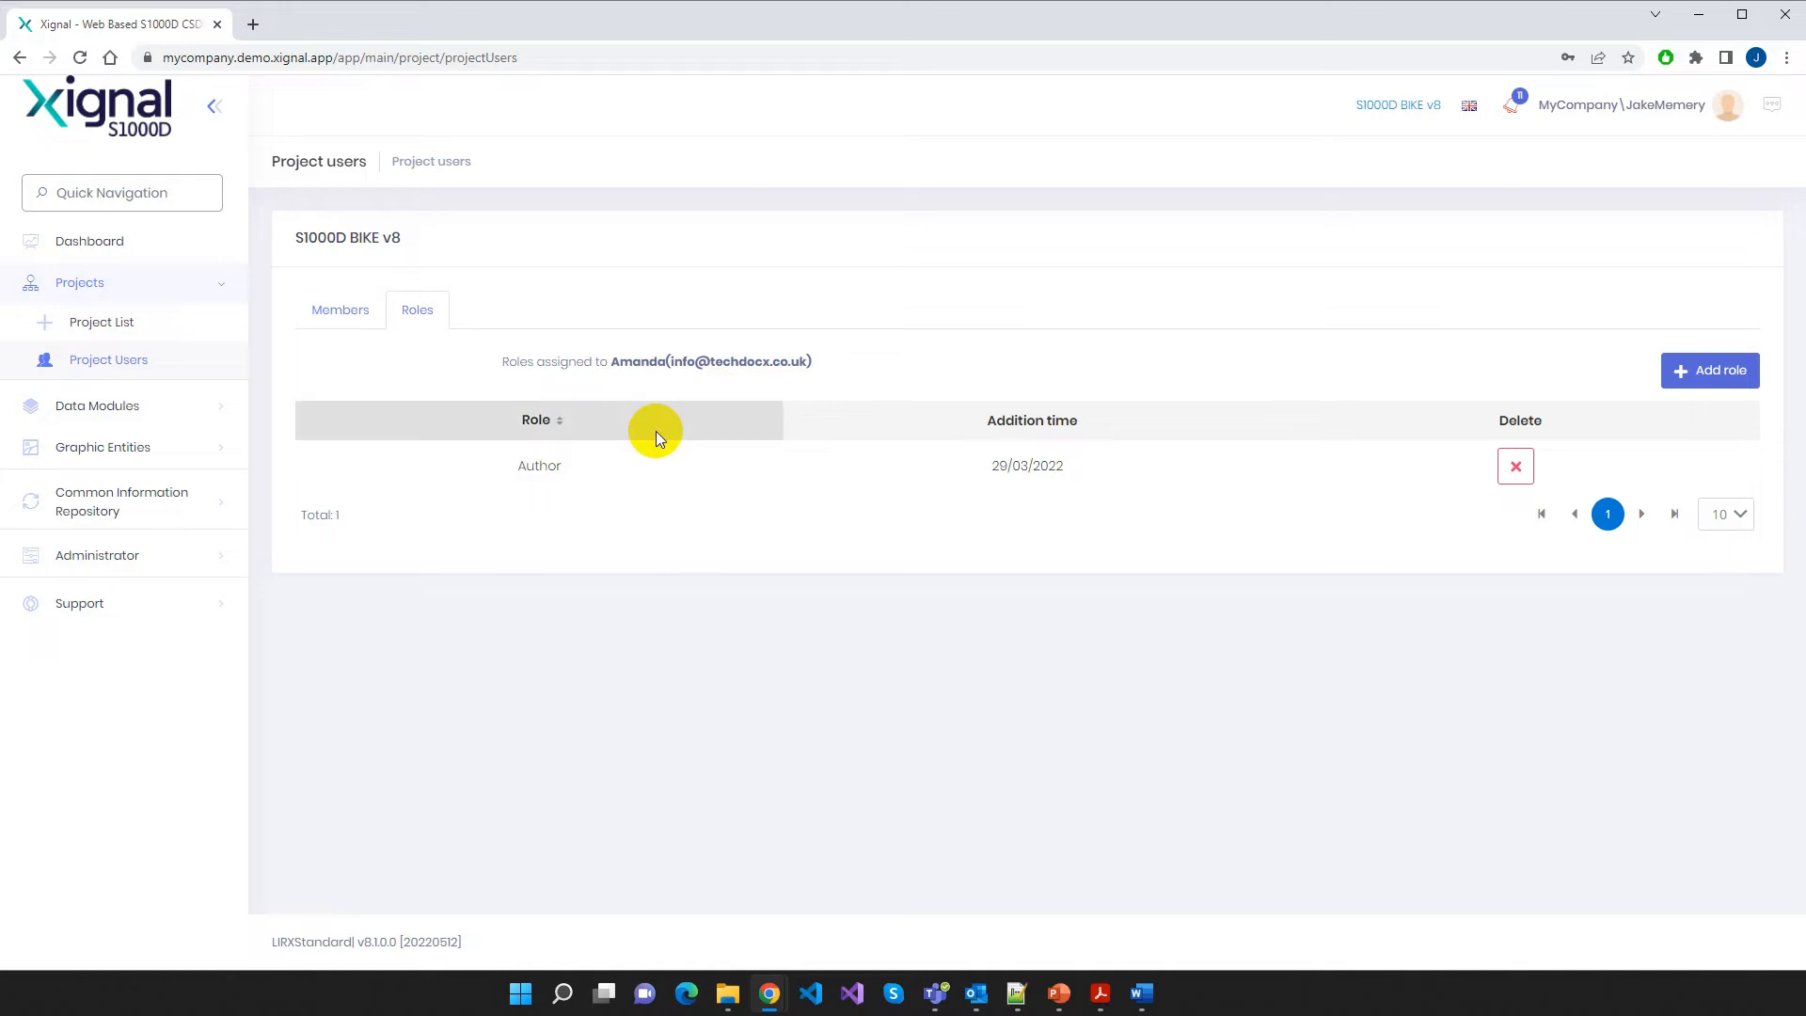
click(341, 312)
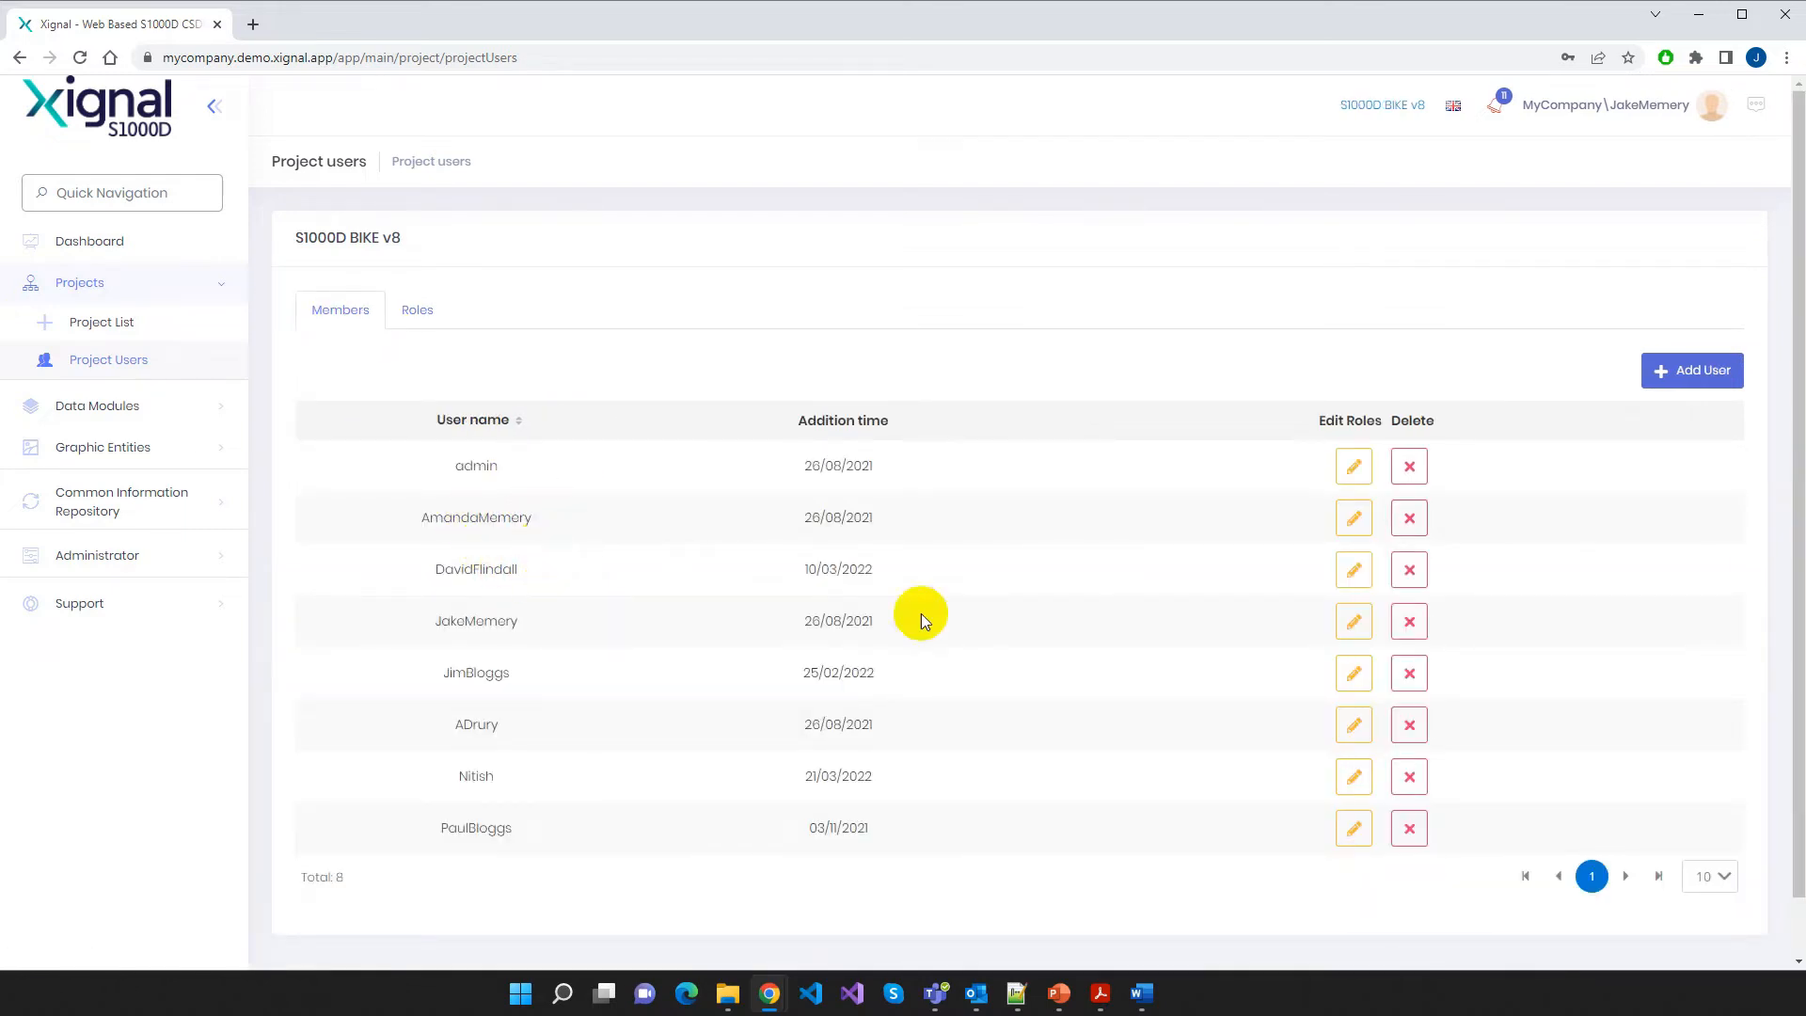
click(1354, 621)
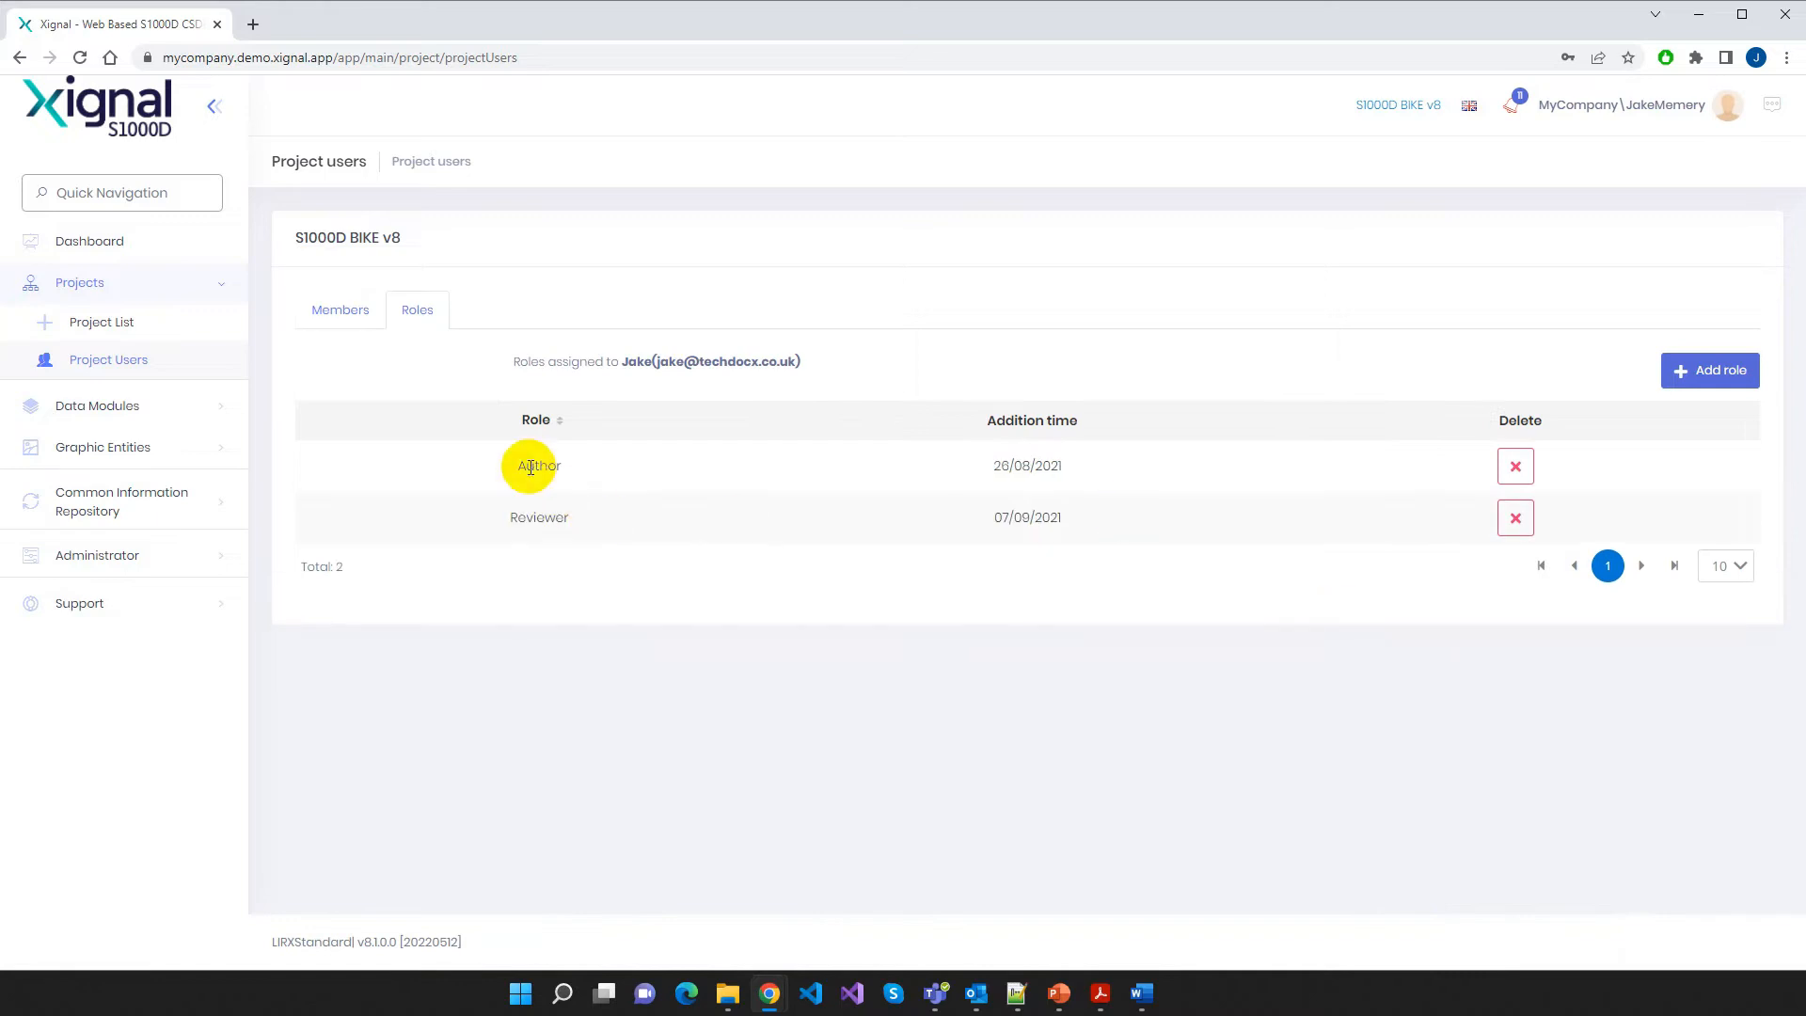
click(334, 310)
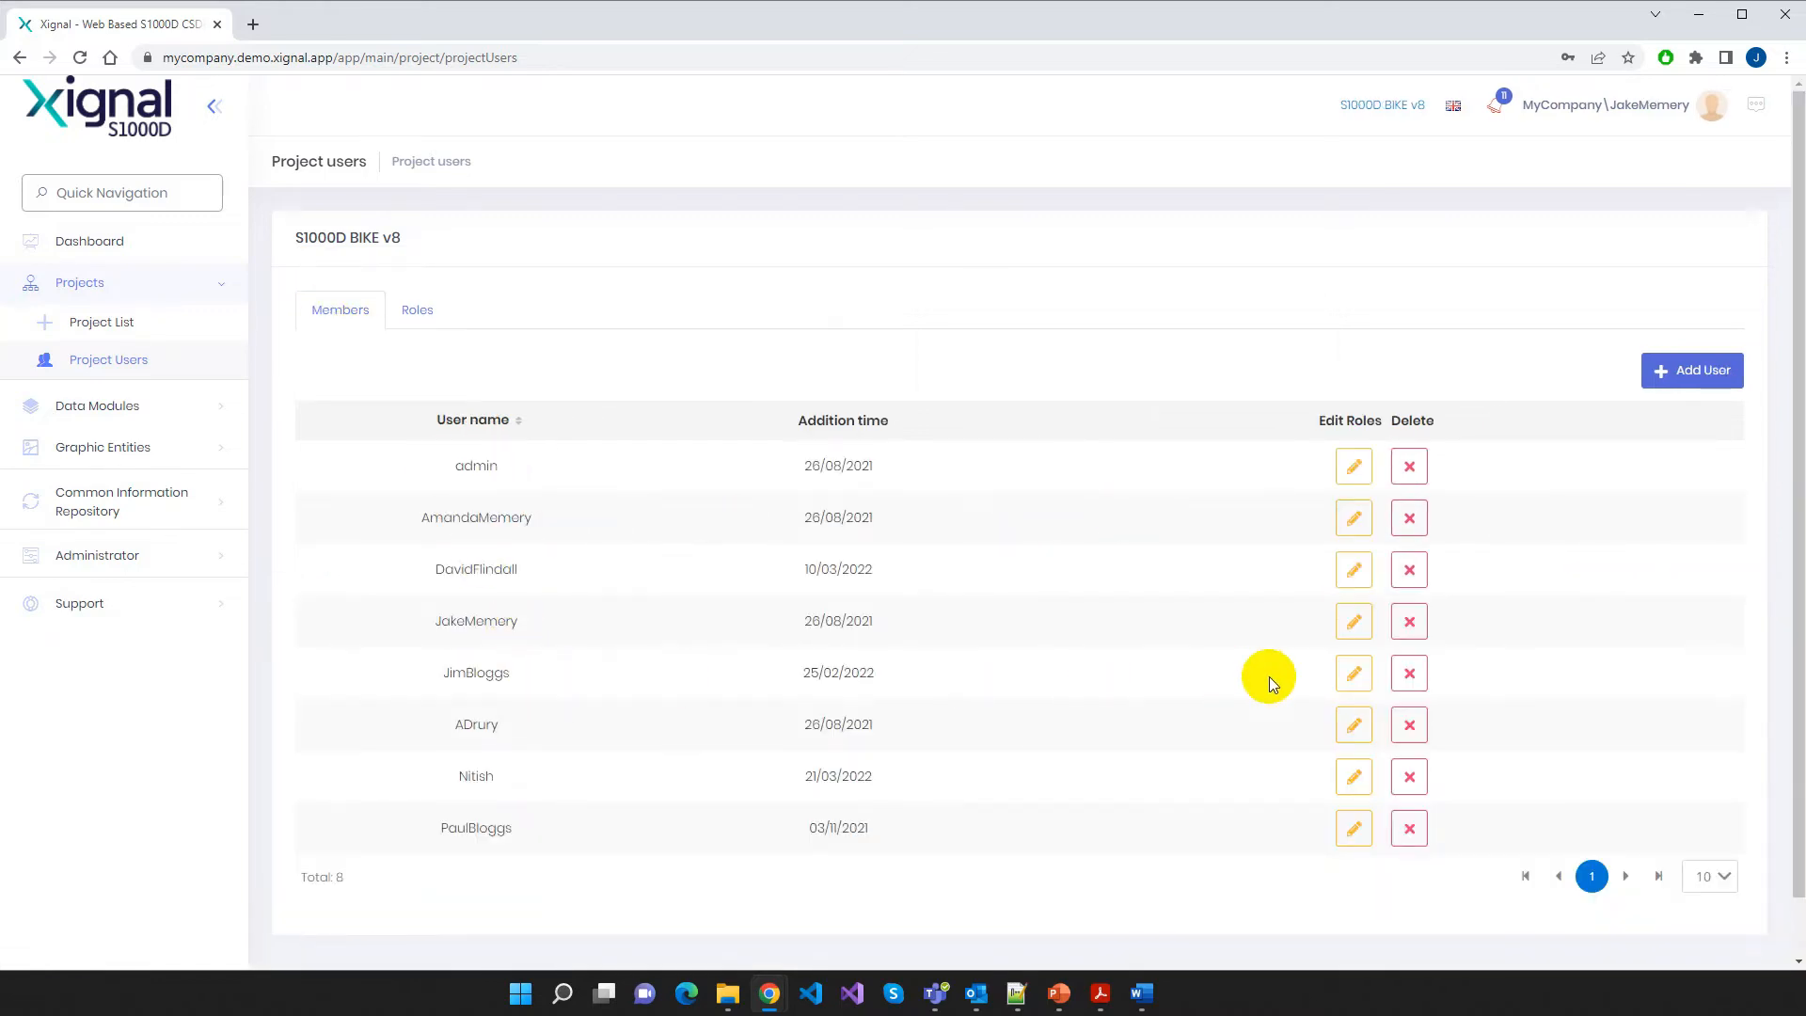
Add the Author role to the fifth listed project member and return to the members list
click(1354, 673)
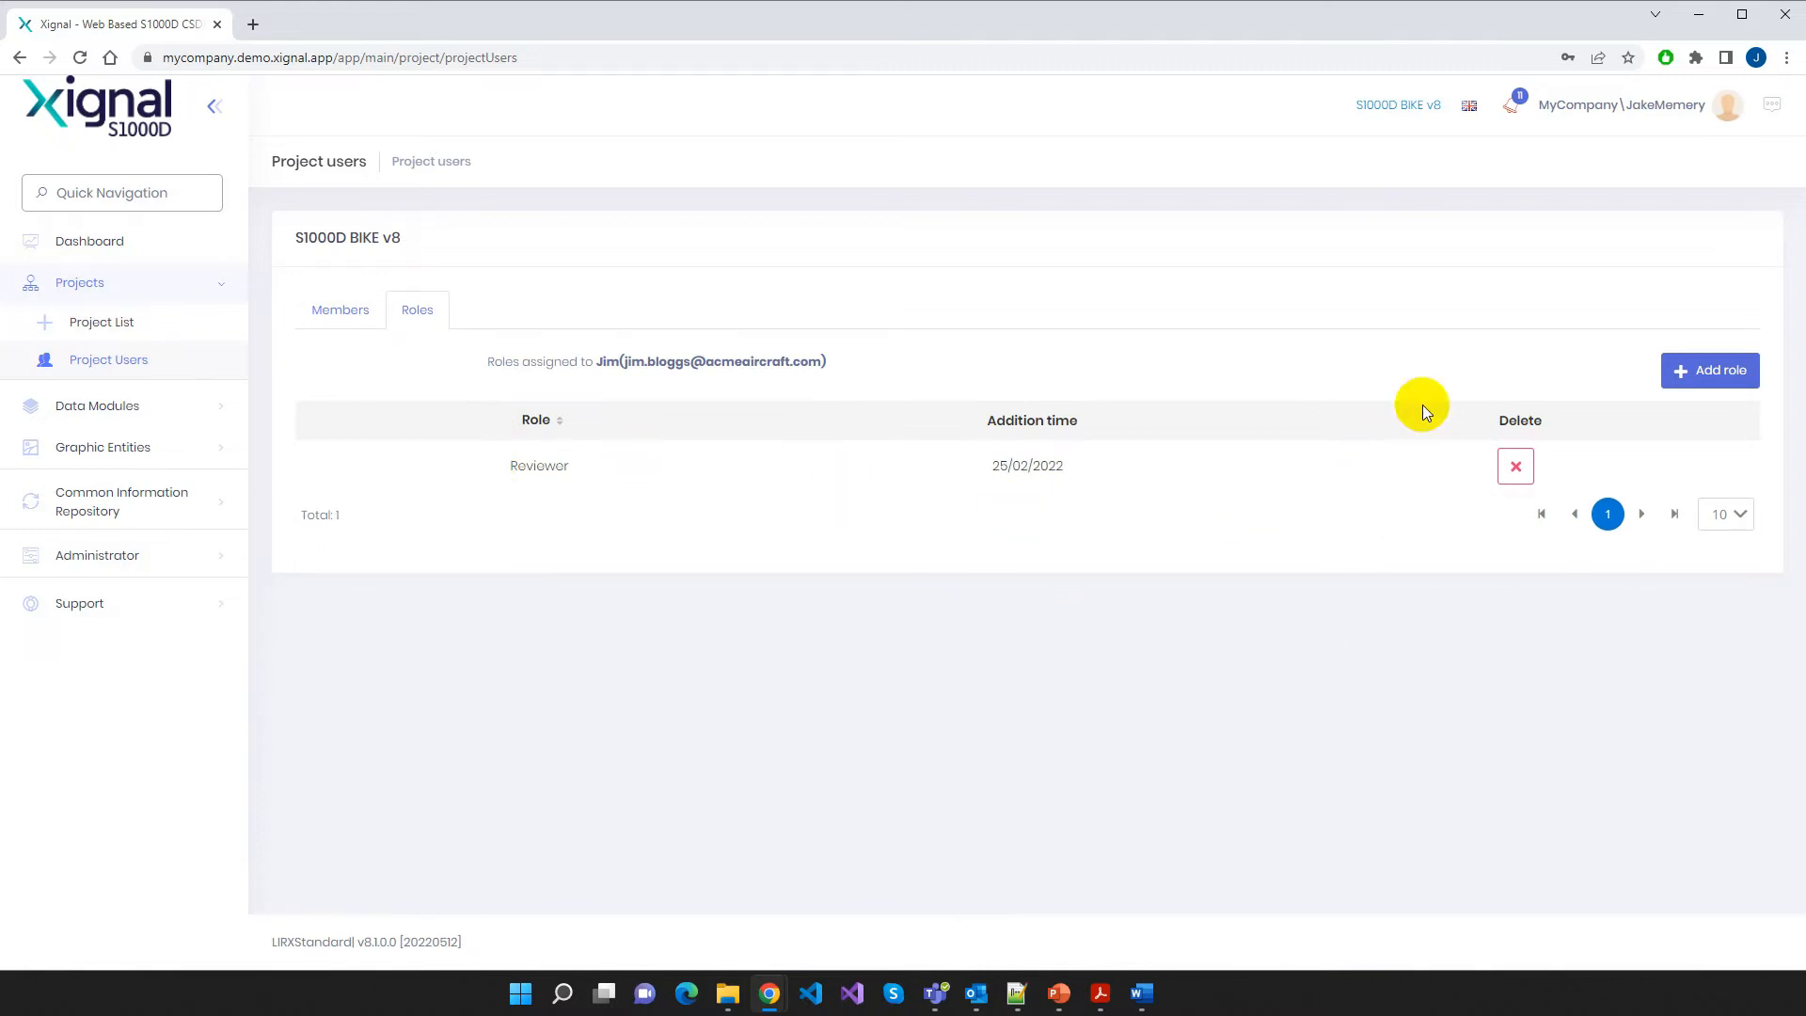
click(1712, 381)
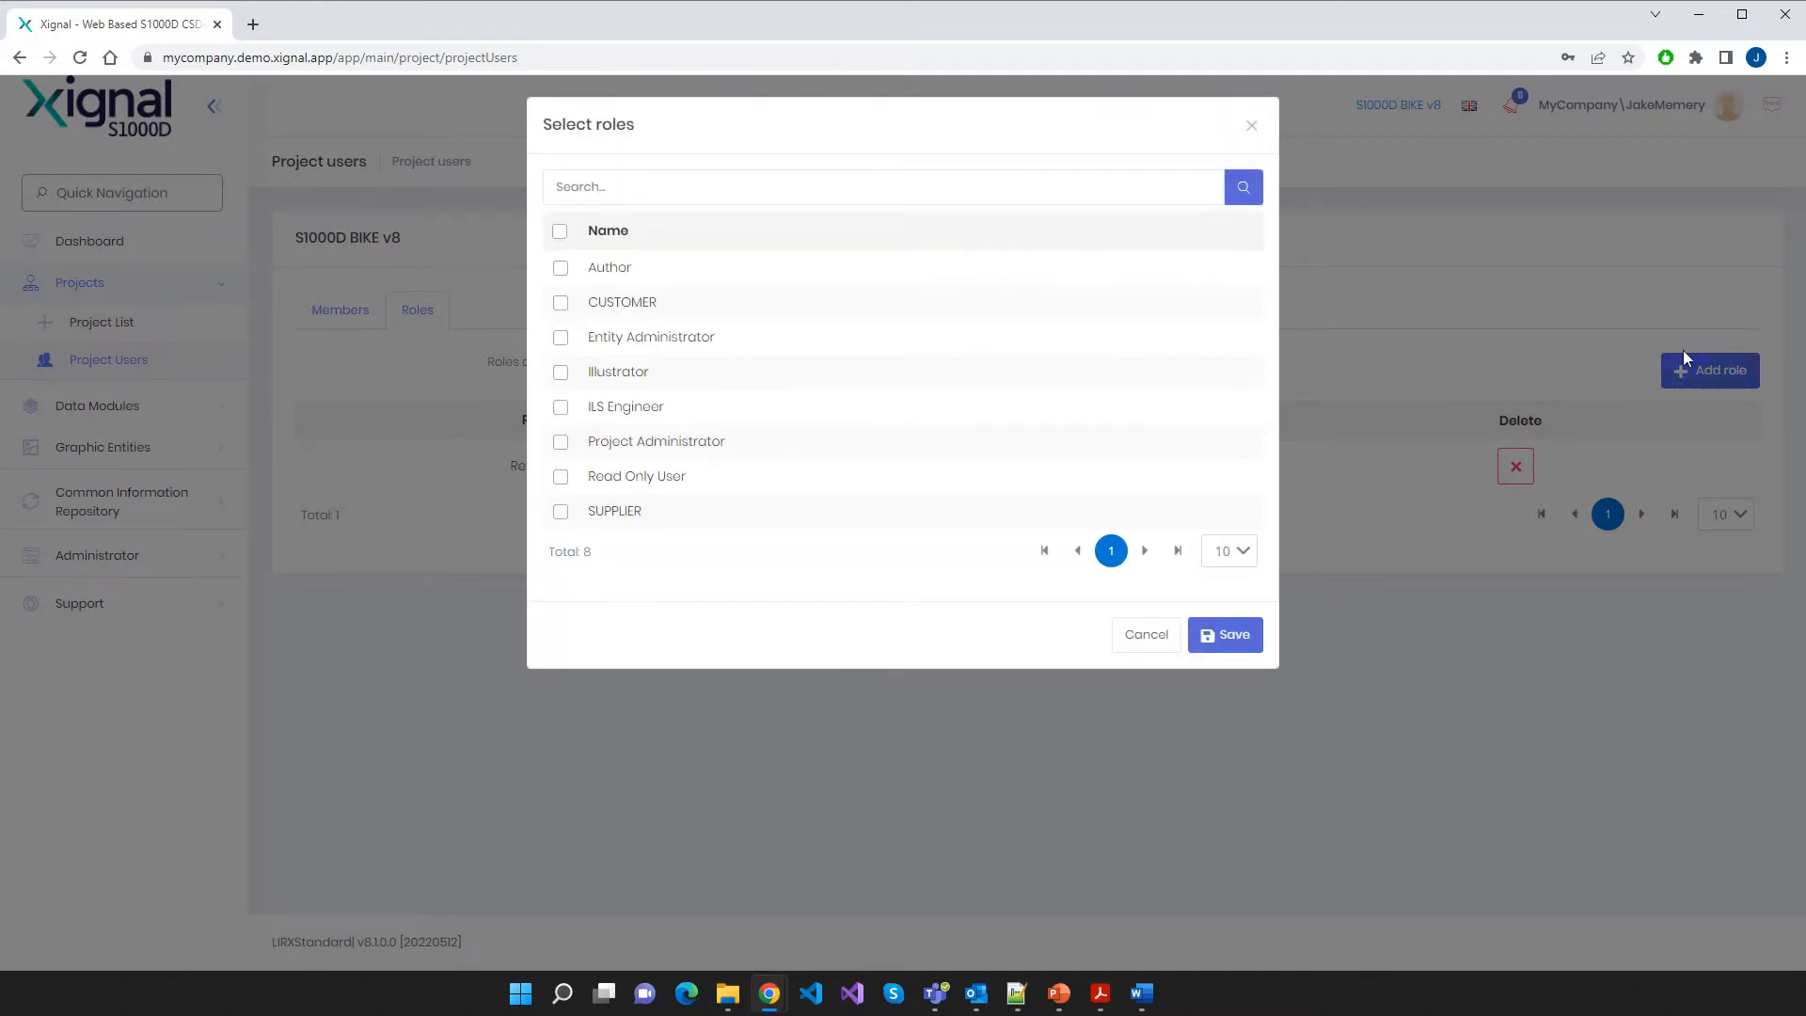
click(561, 270)
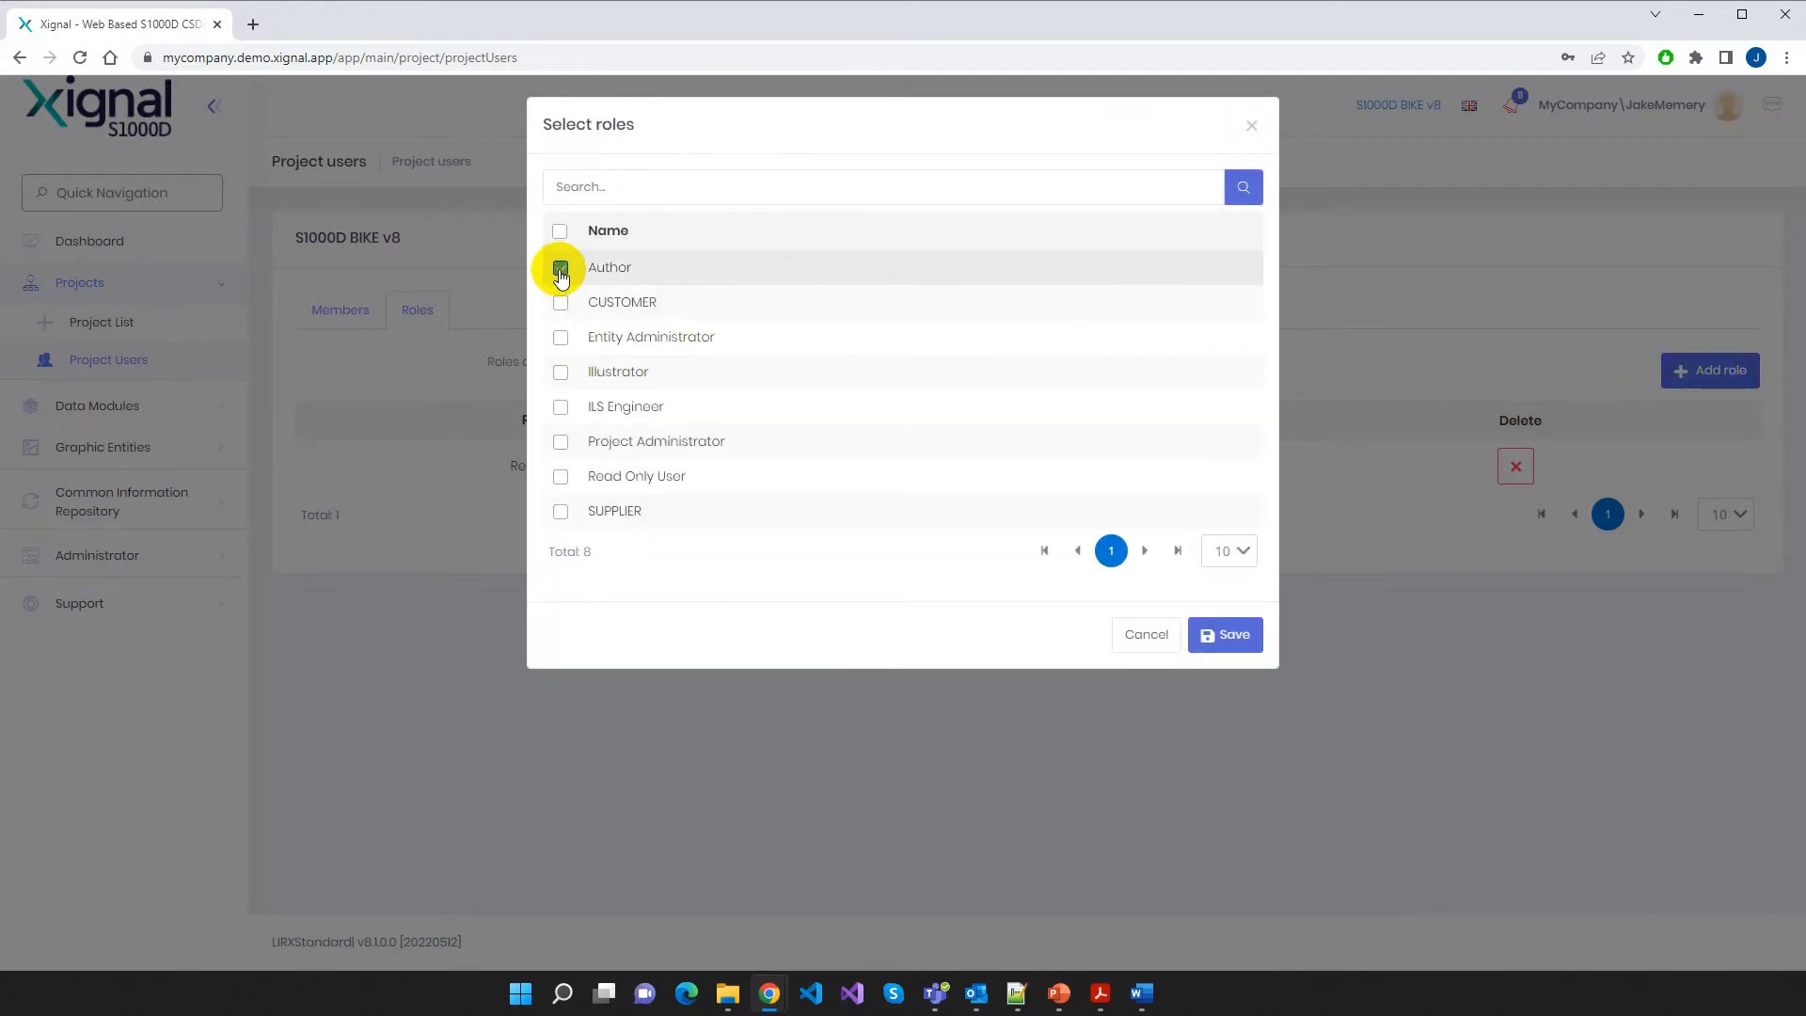
click(1237, 638)
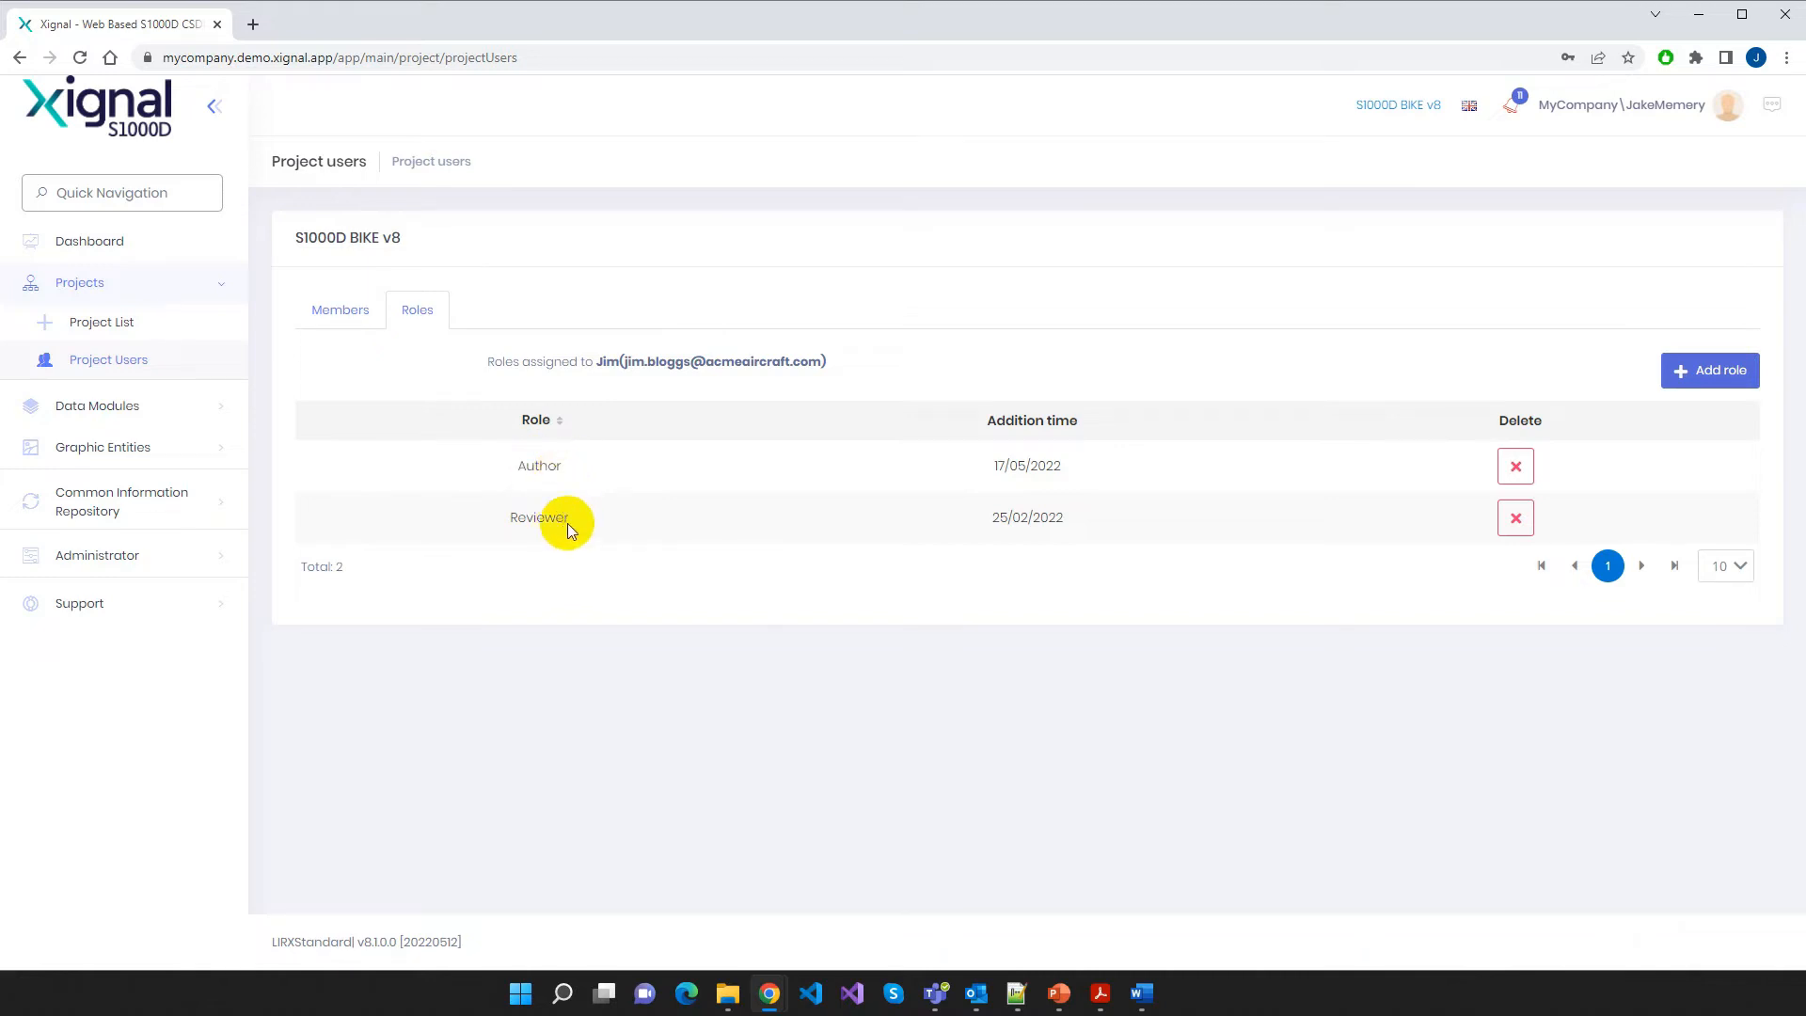
click(337, 312)
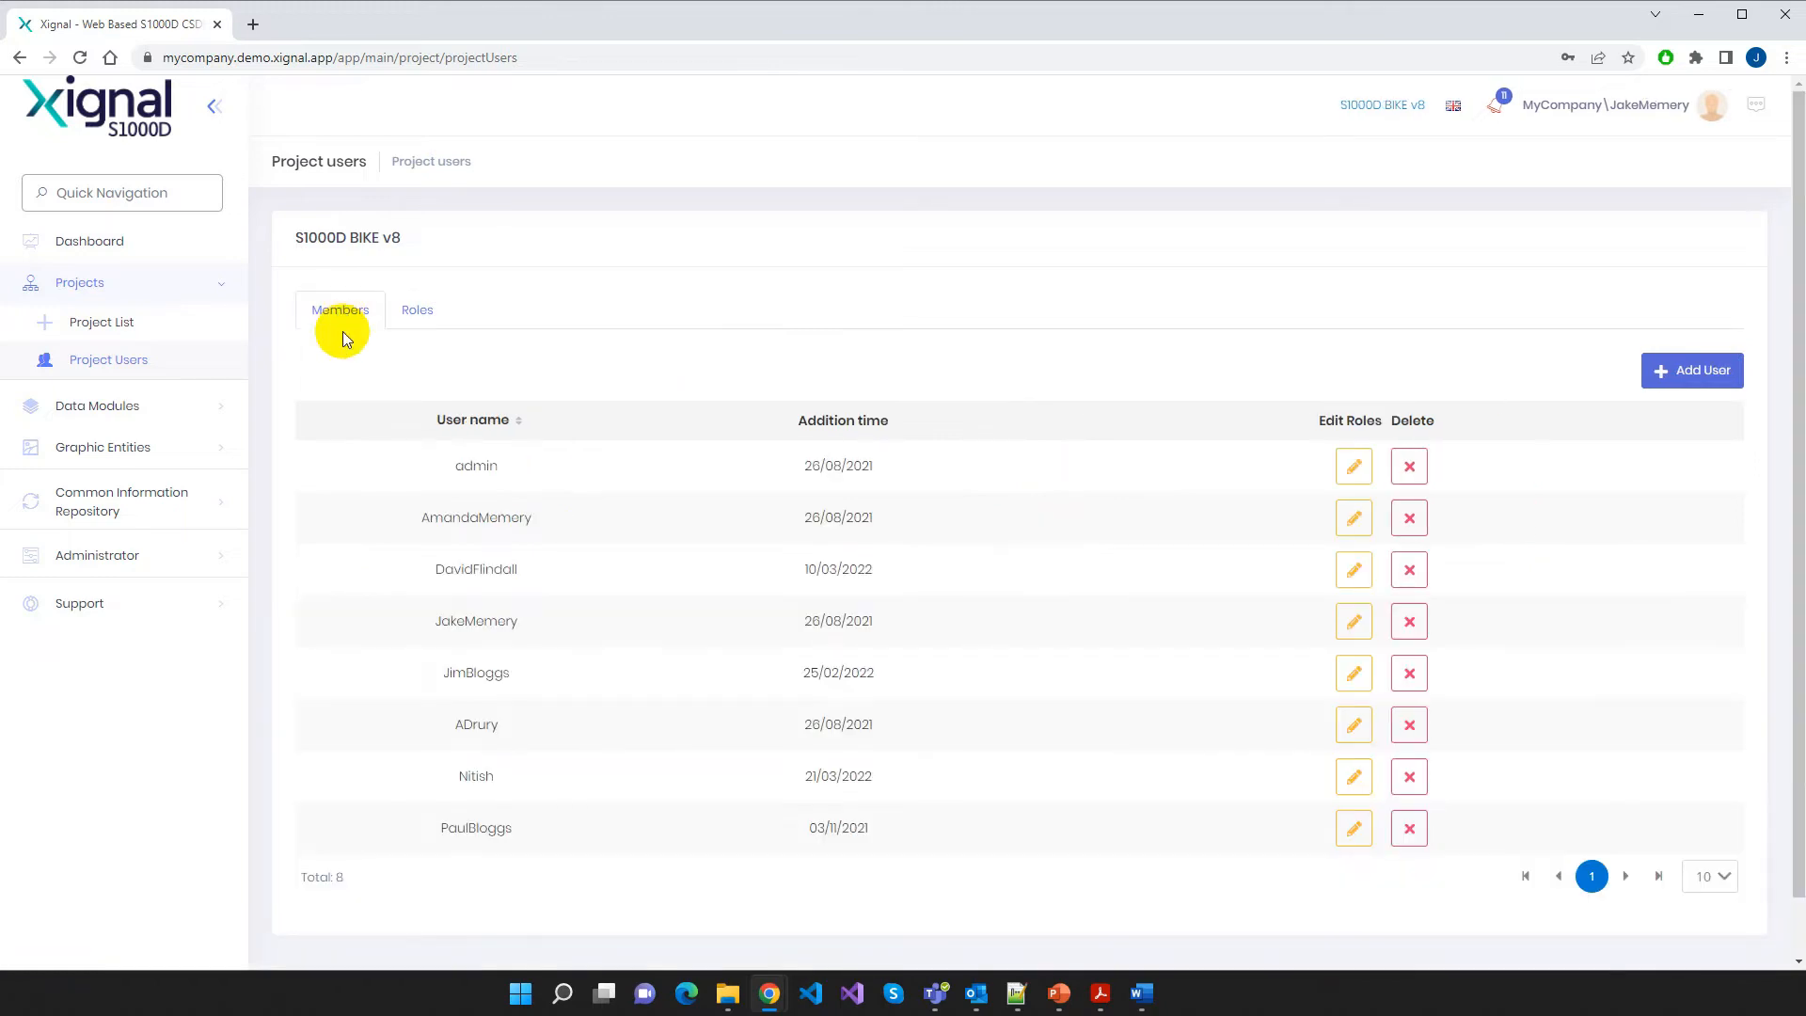
Open the Data Module Manager and look through the project's data modules with their authors, reviewers and statuses
click(102, 411)
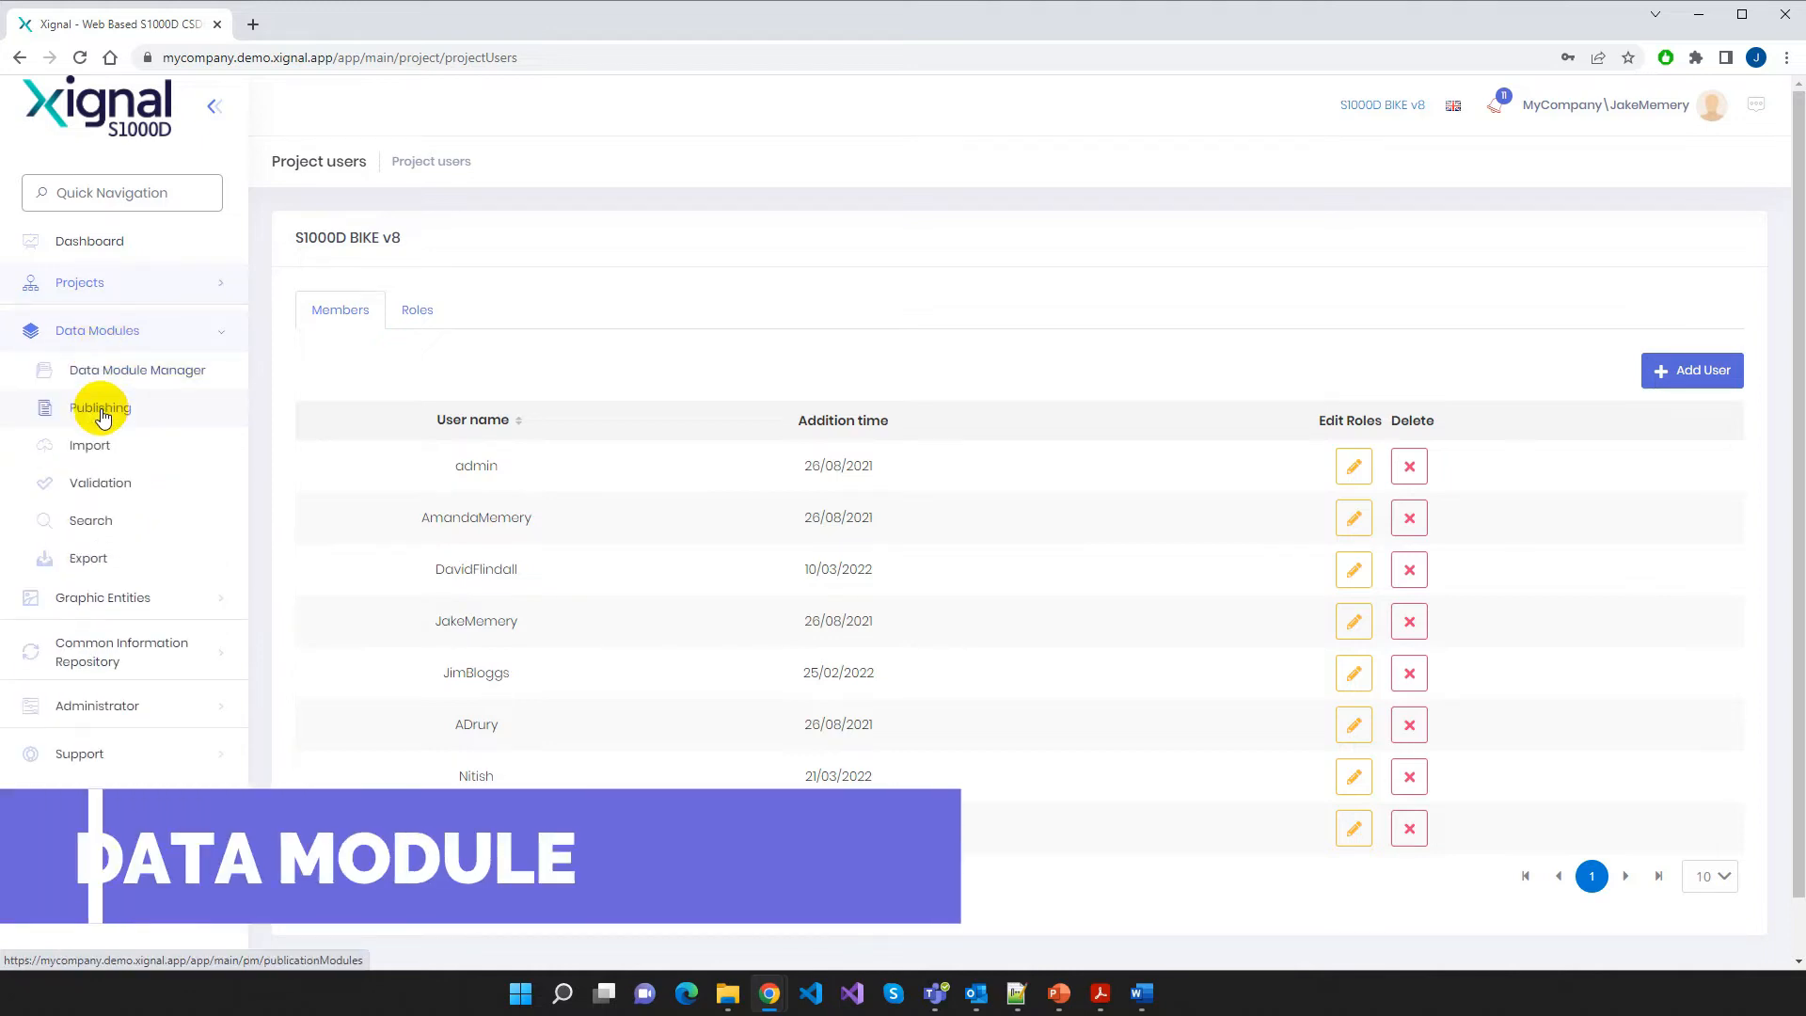
click(111, 377)
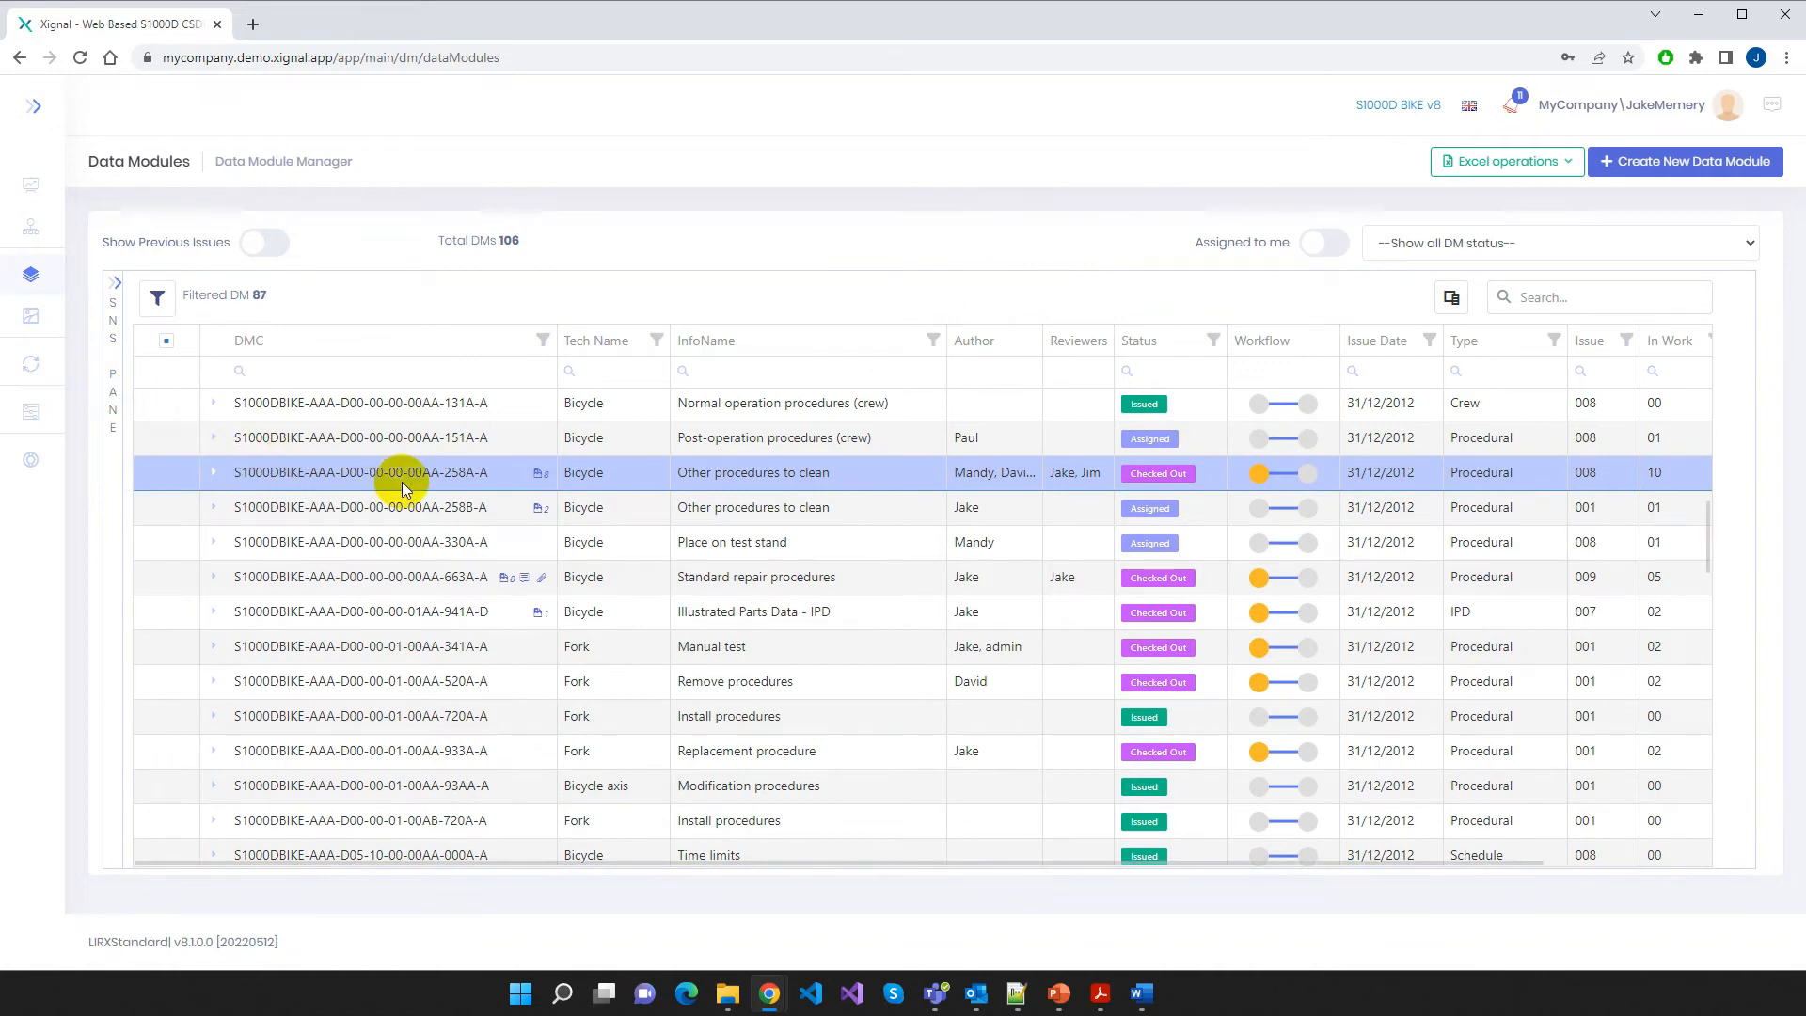
scroll(404, 489, up, 8)
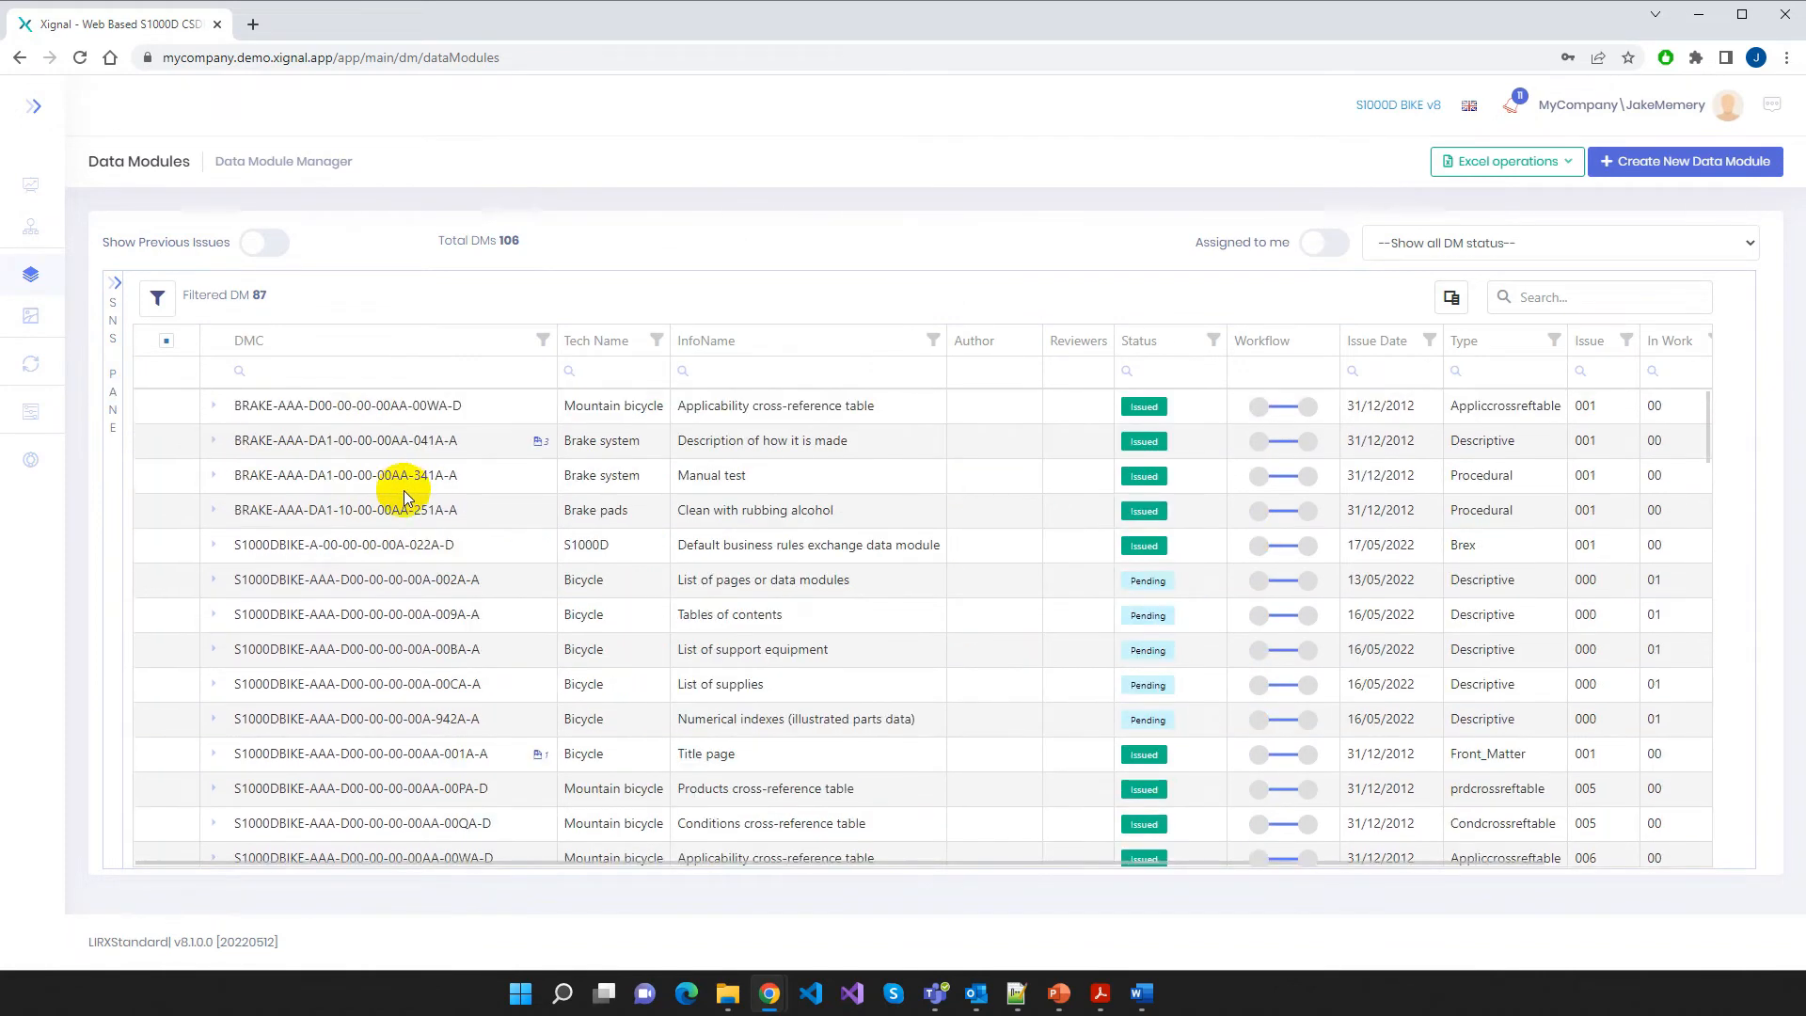
scroll(397, 428, down, 3)
scroll(396, 433, down, 2)
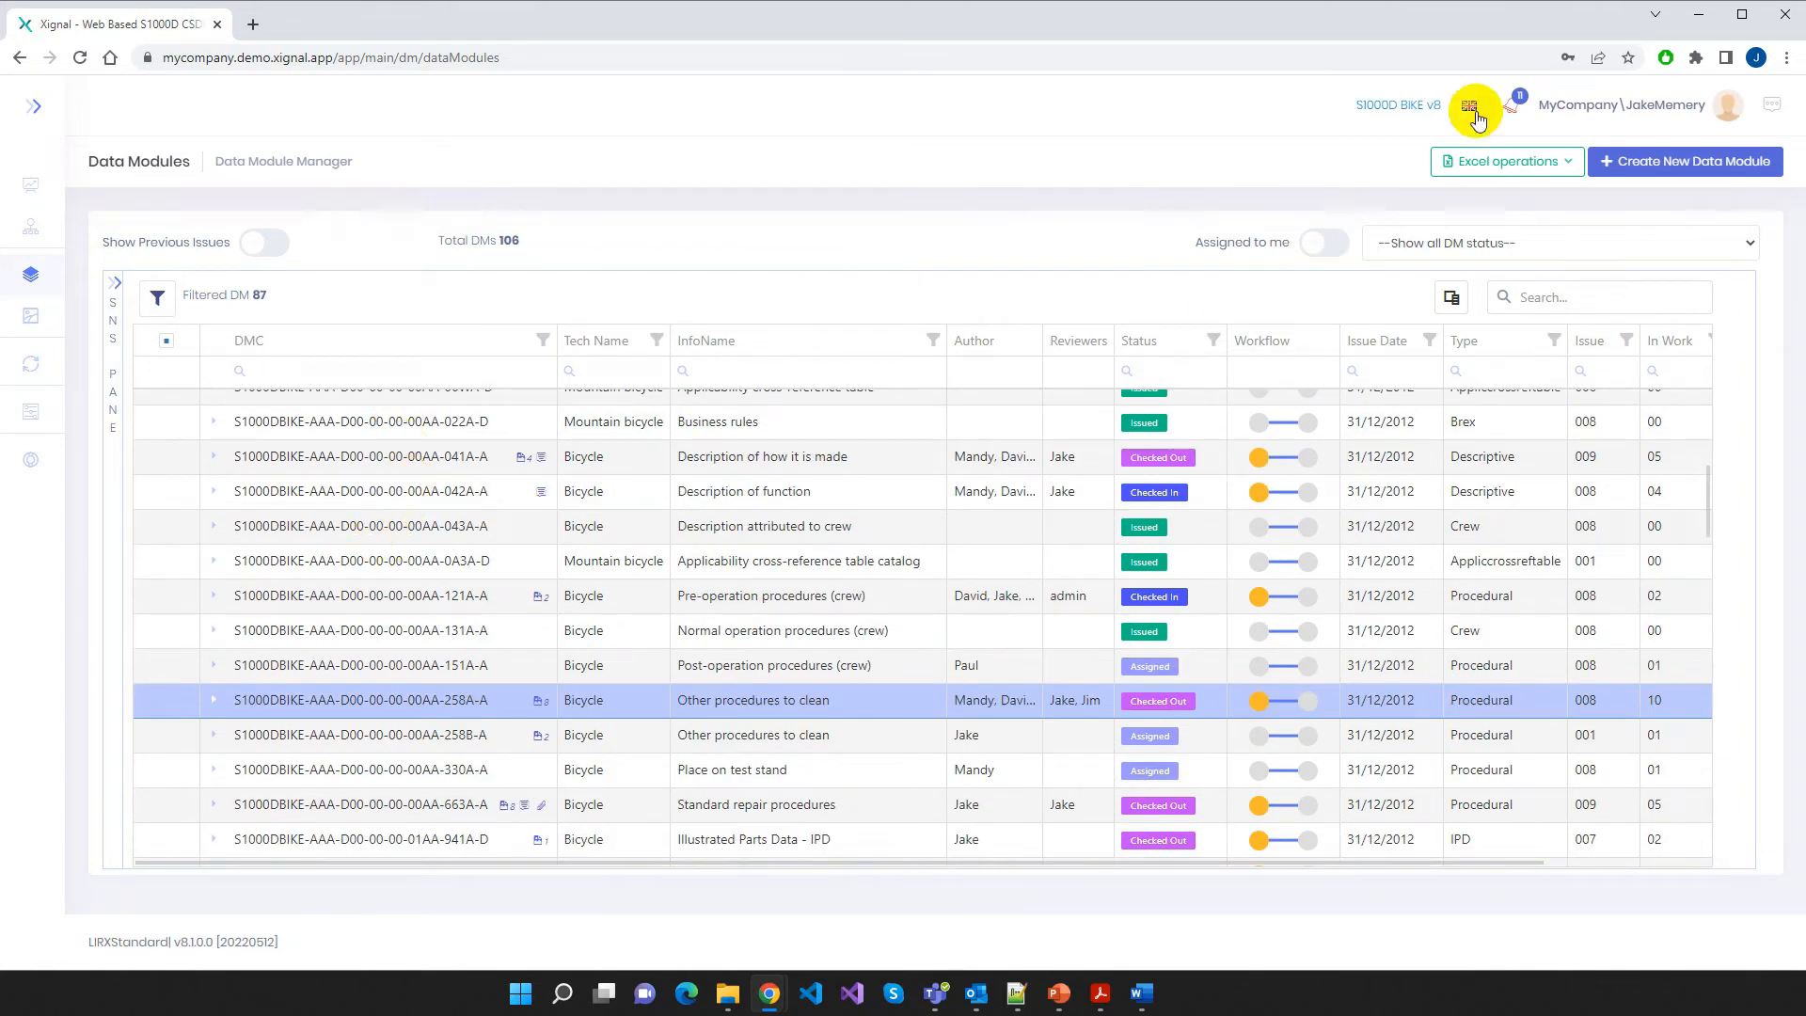
scroll(320, 676, down, 1)
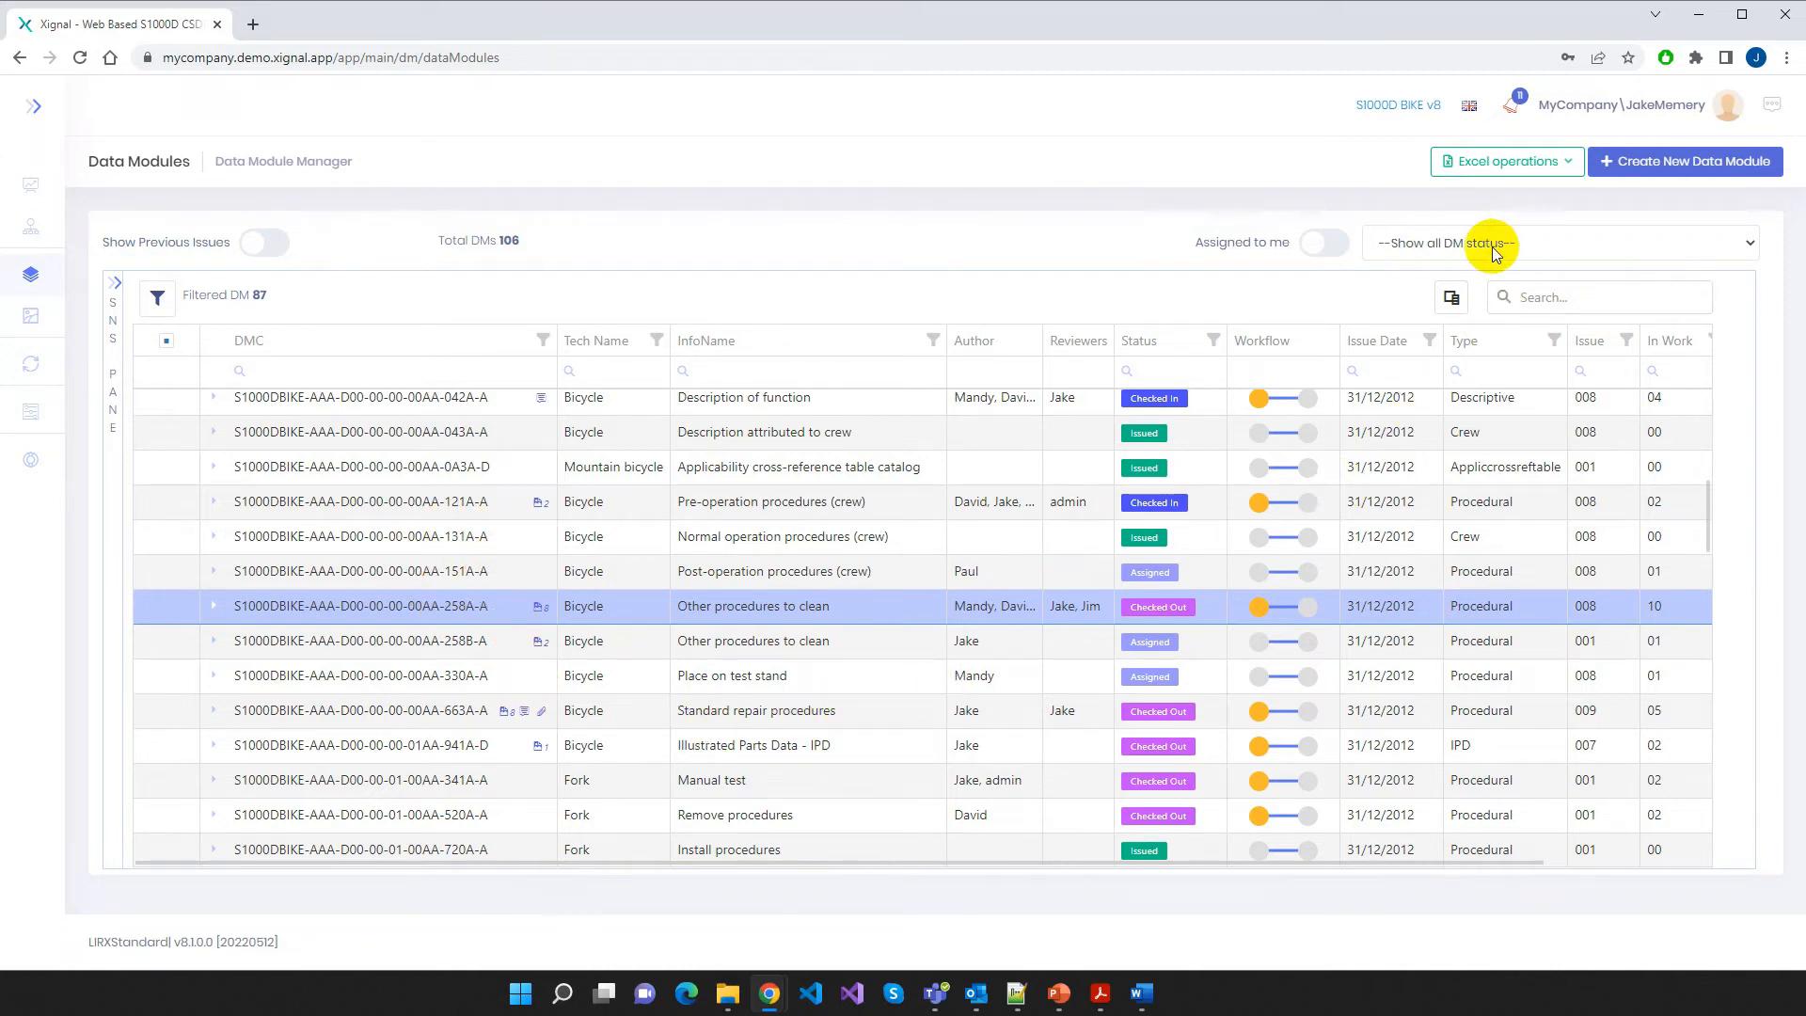
Filter the data modules by Checked Out status and by Assigned status, and restore the display of all statuses
click(1749, 243)
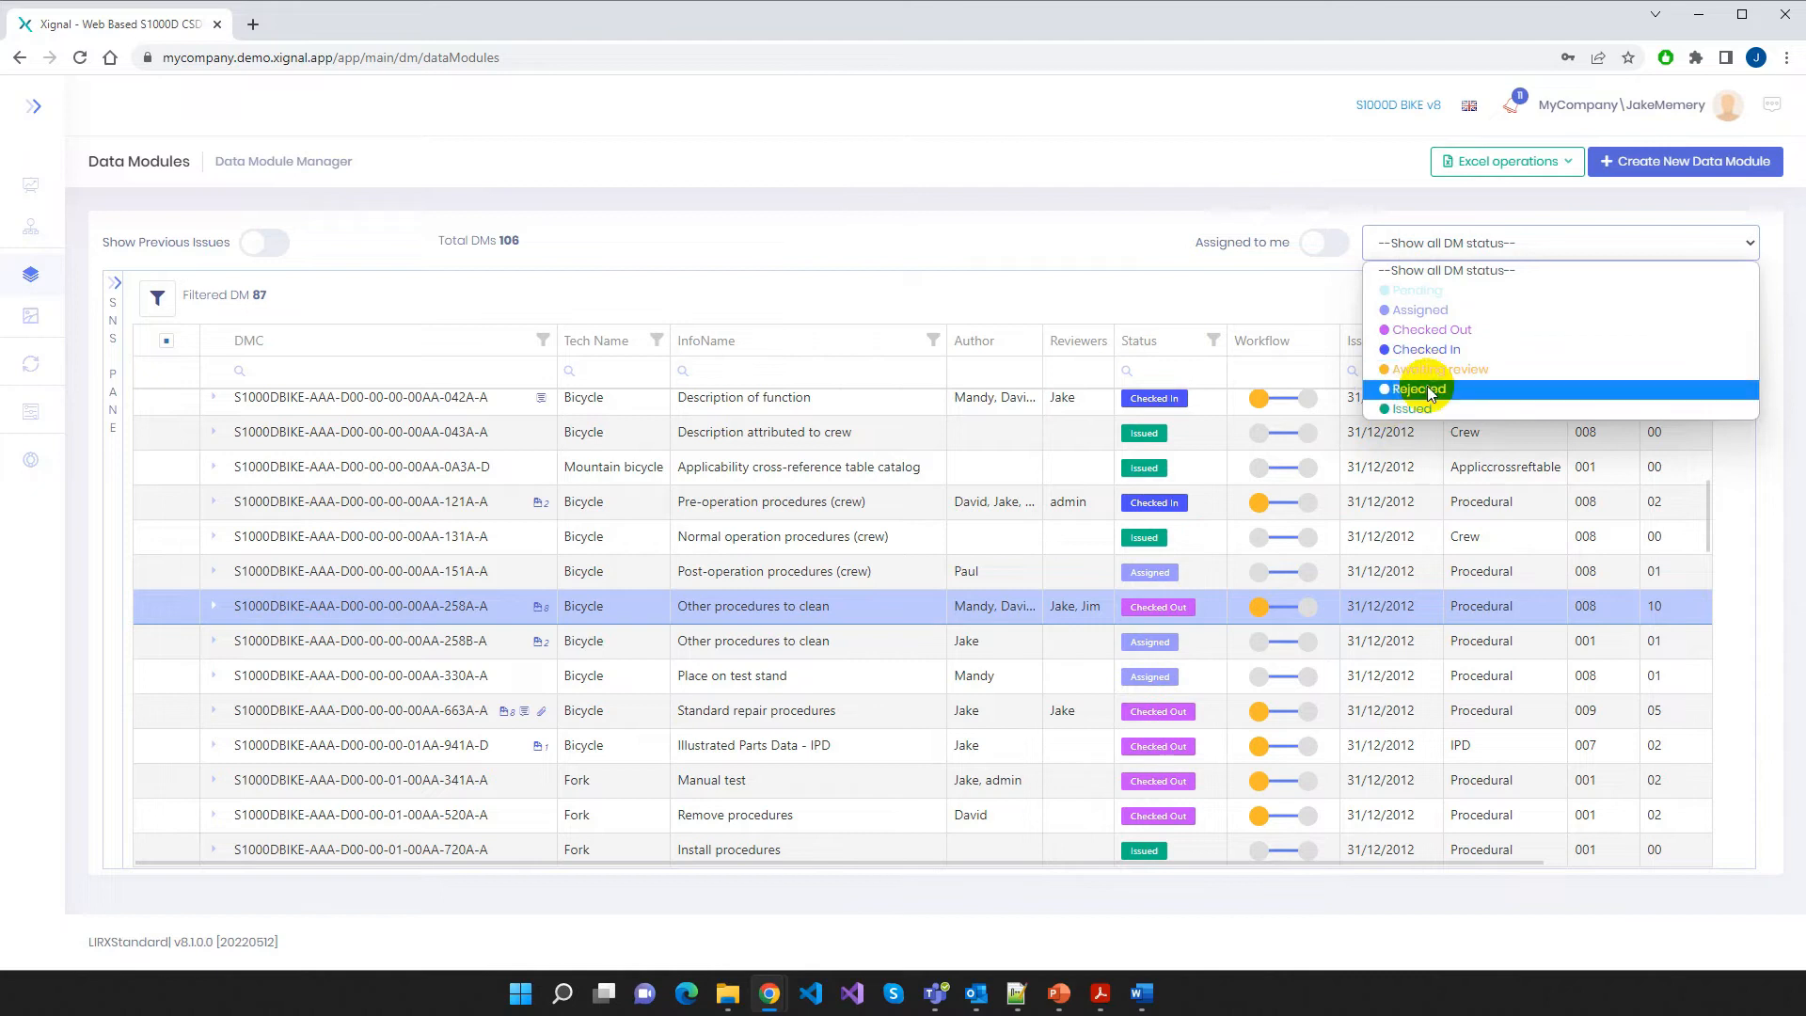
click(1432, 333)
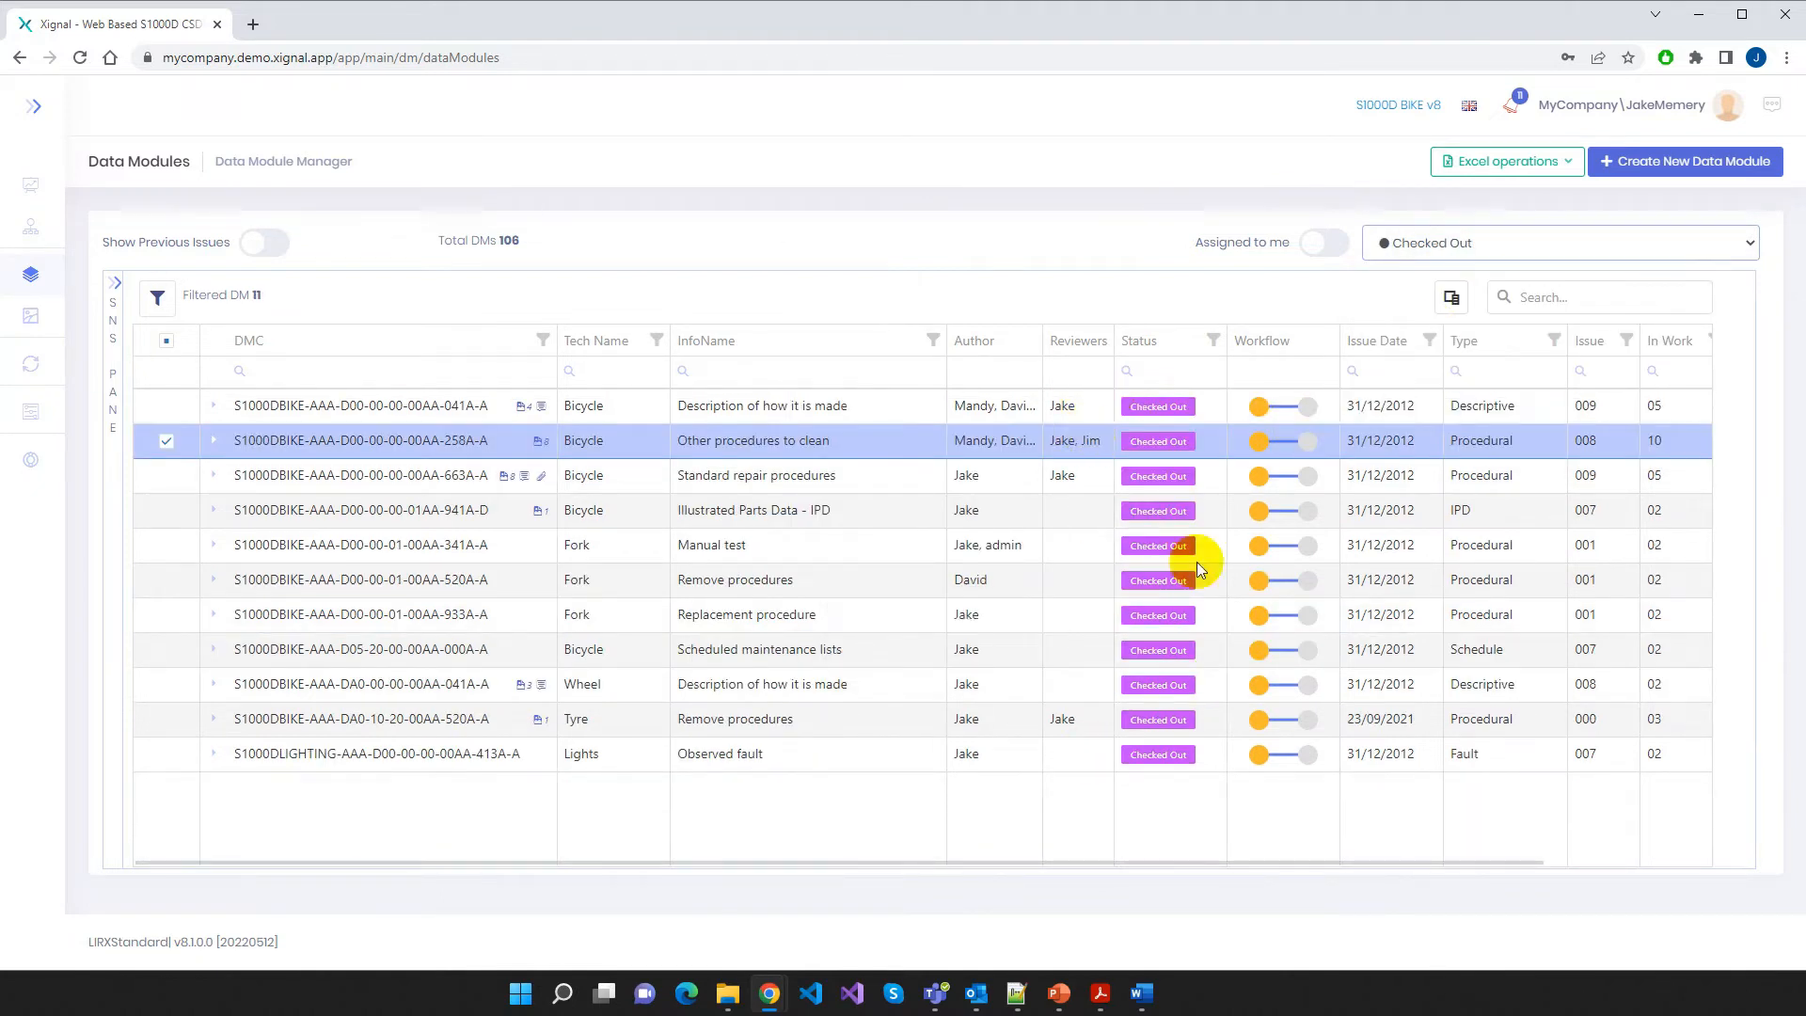
click(1747, 237)
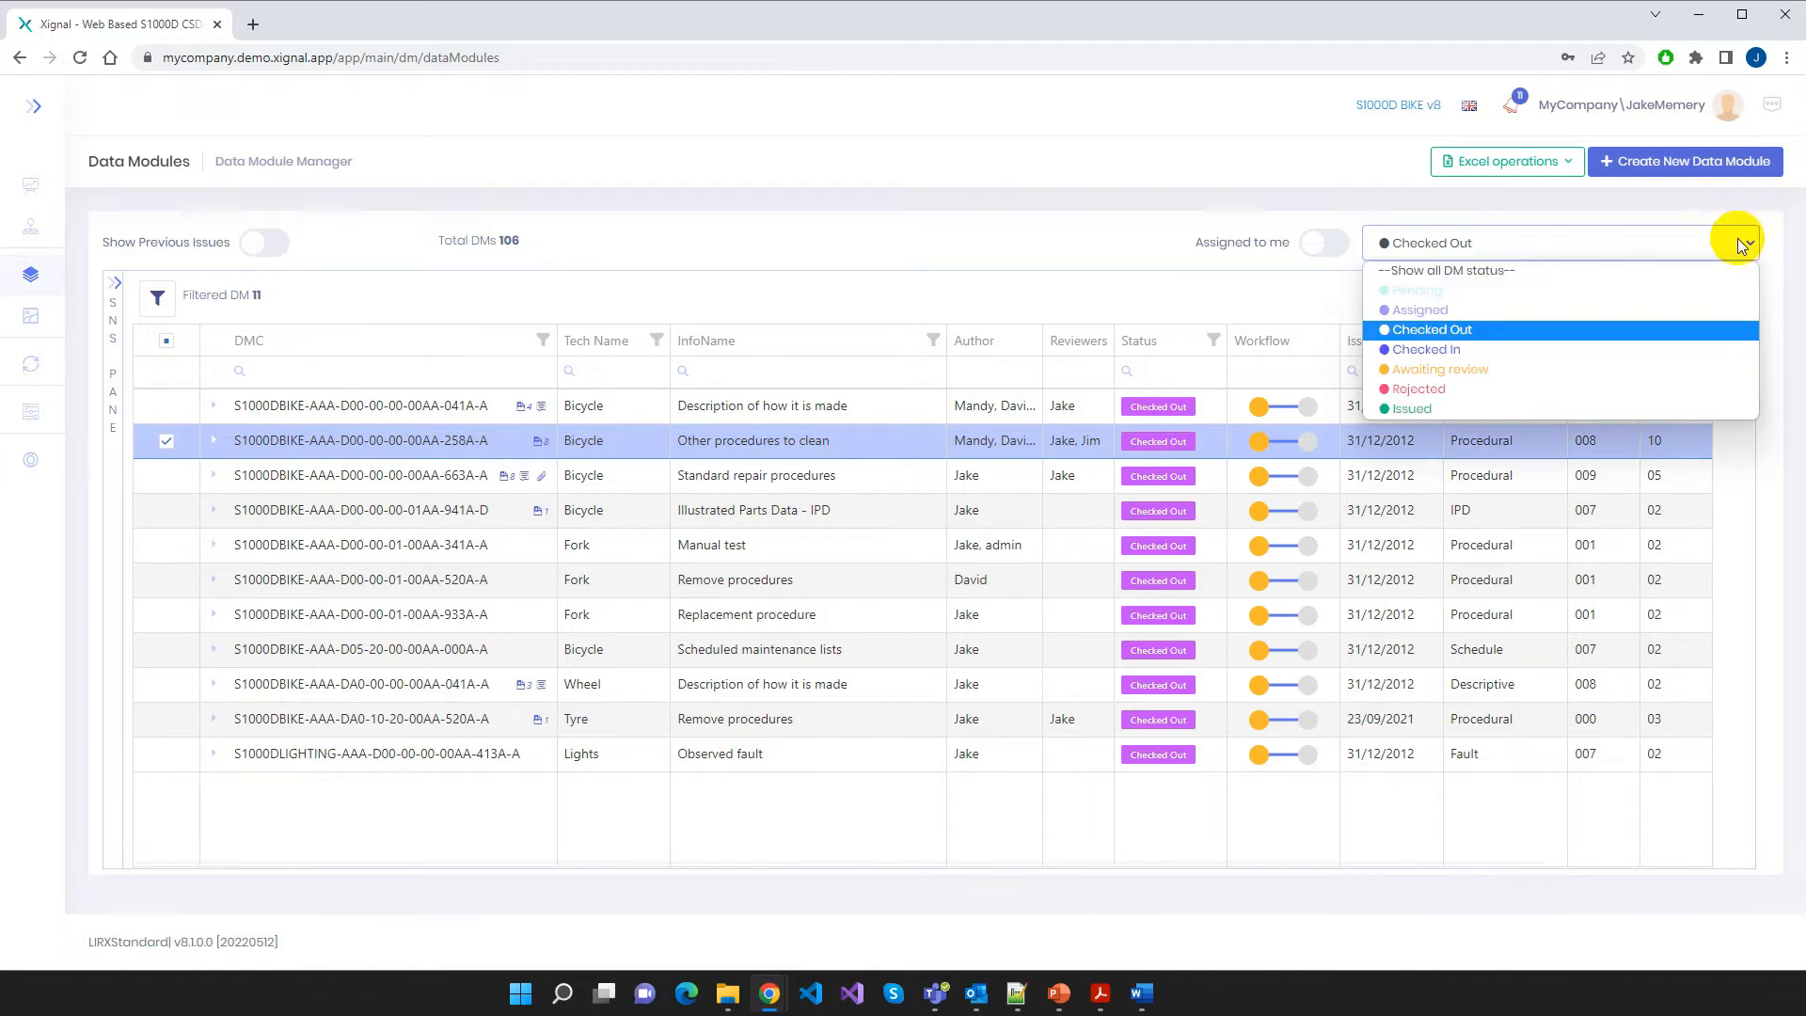
click(1481, 313)
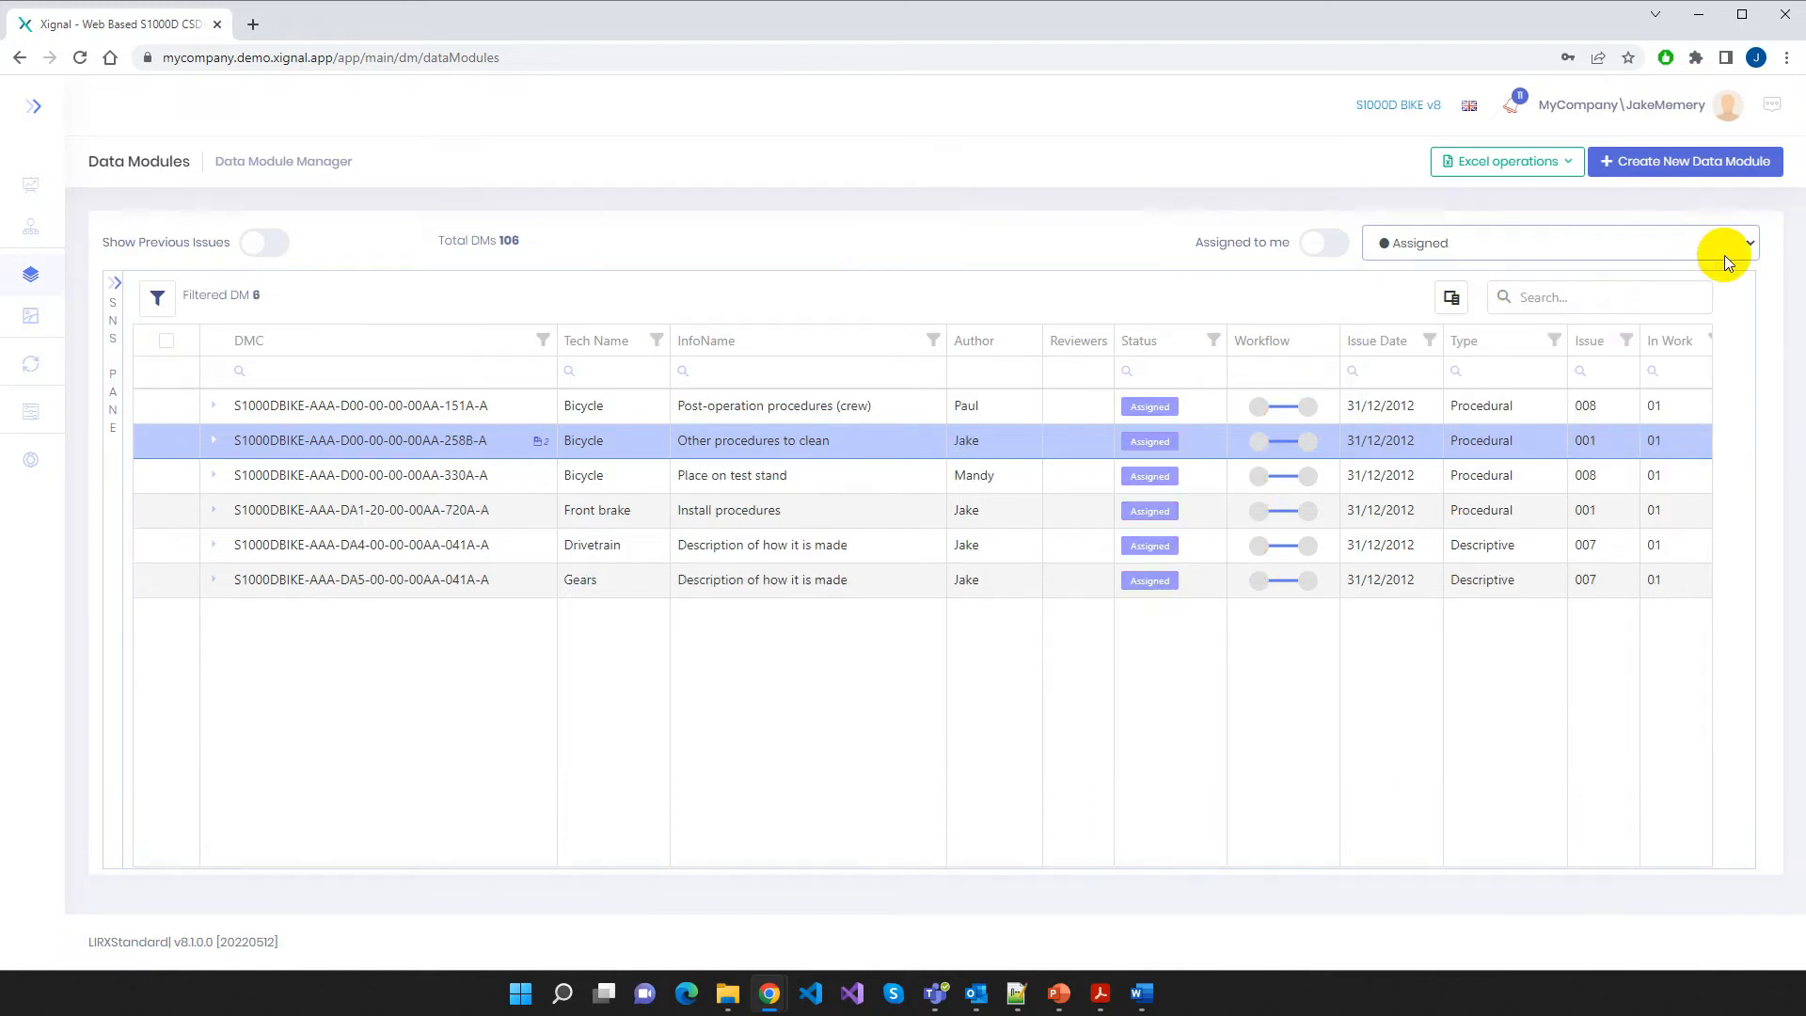
click(1750, 246)
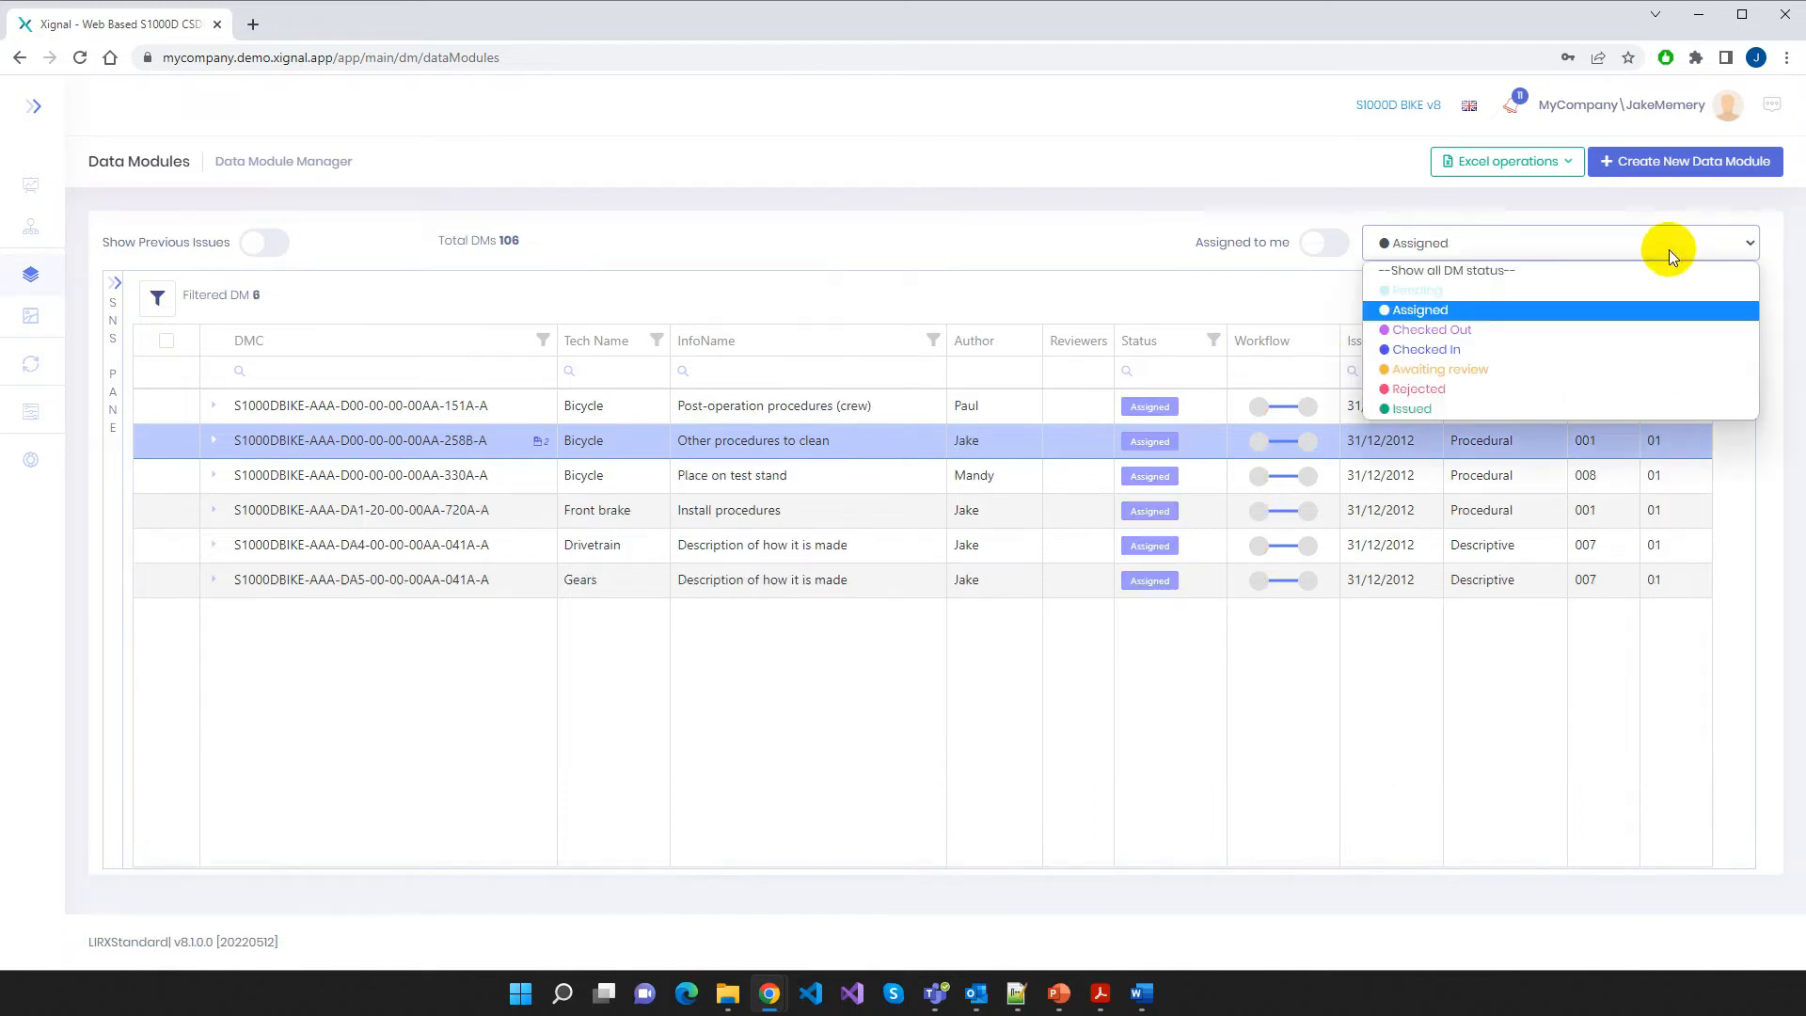
click(1432, 271)
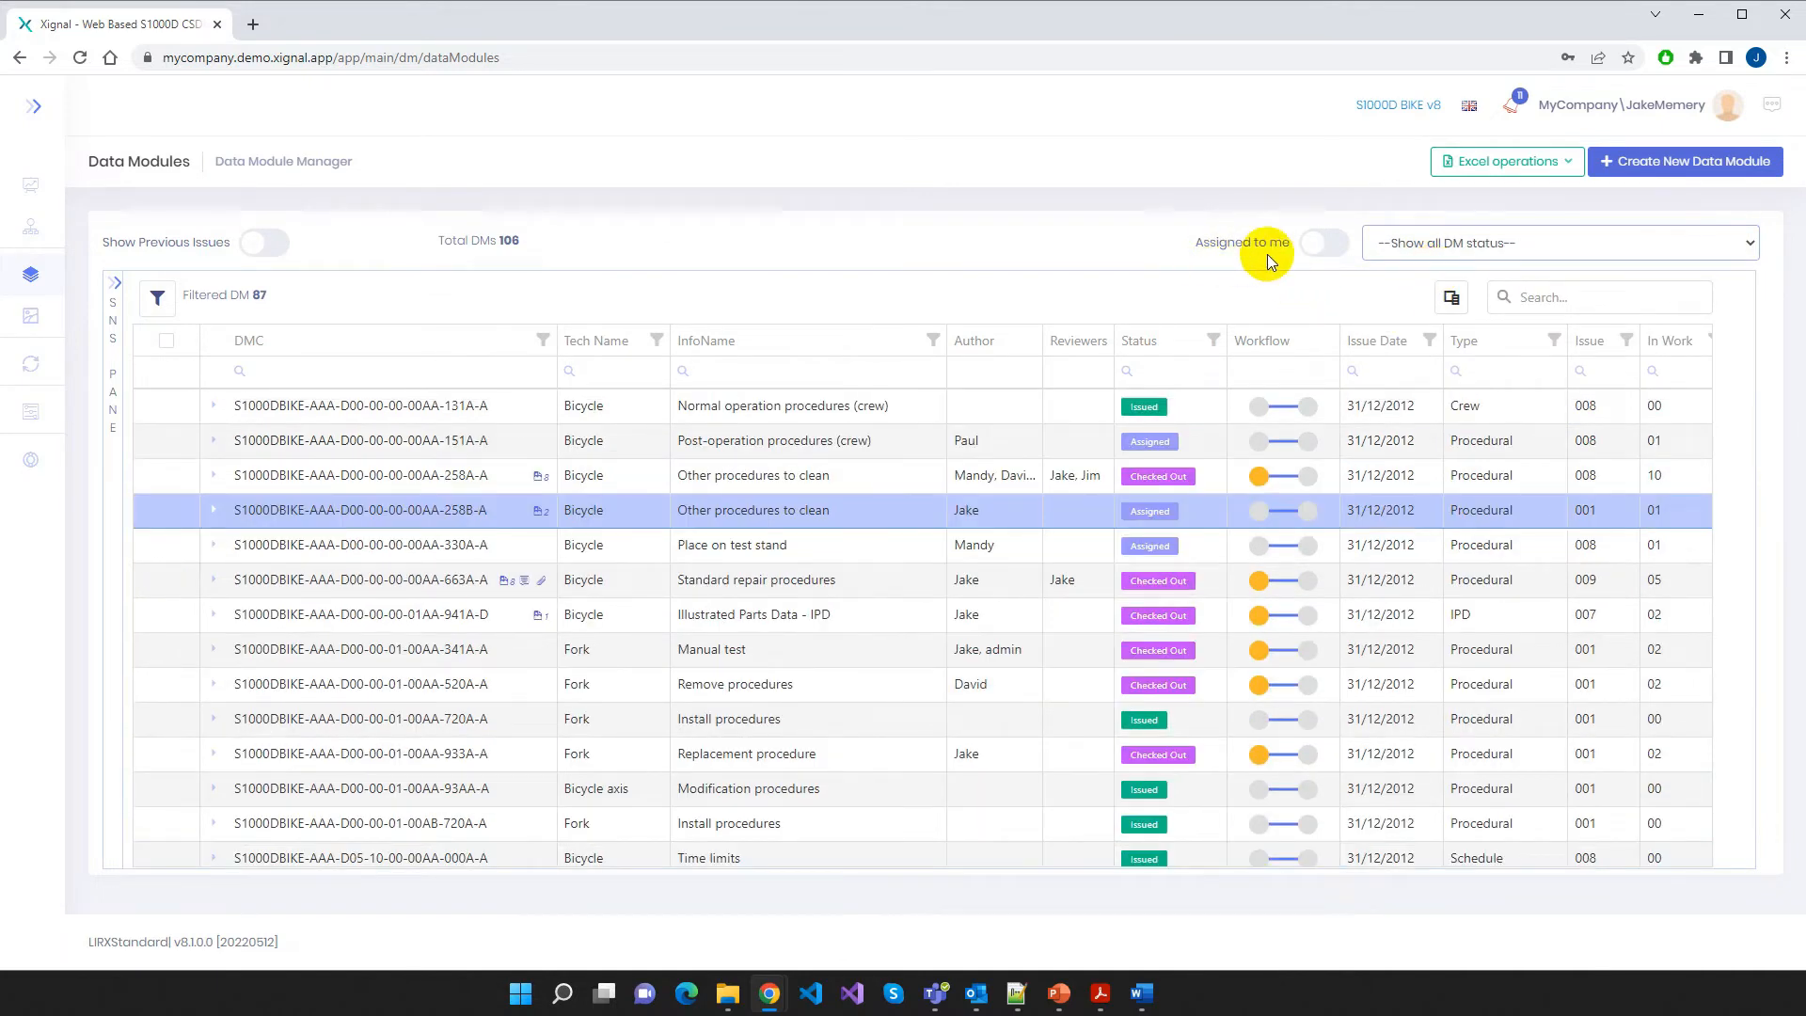
Limit the list to data modules assigned to the current account, look through them, and turn the restriction off again
click(1331, 248)
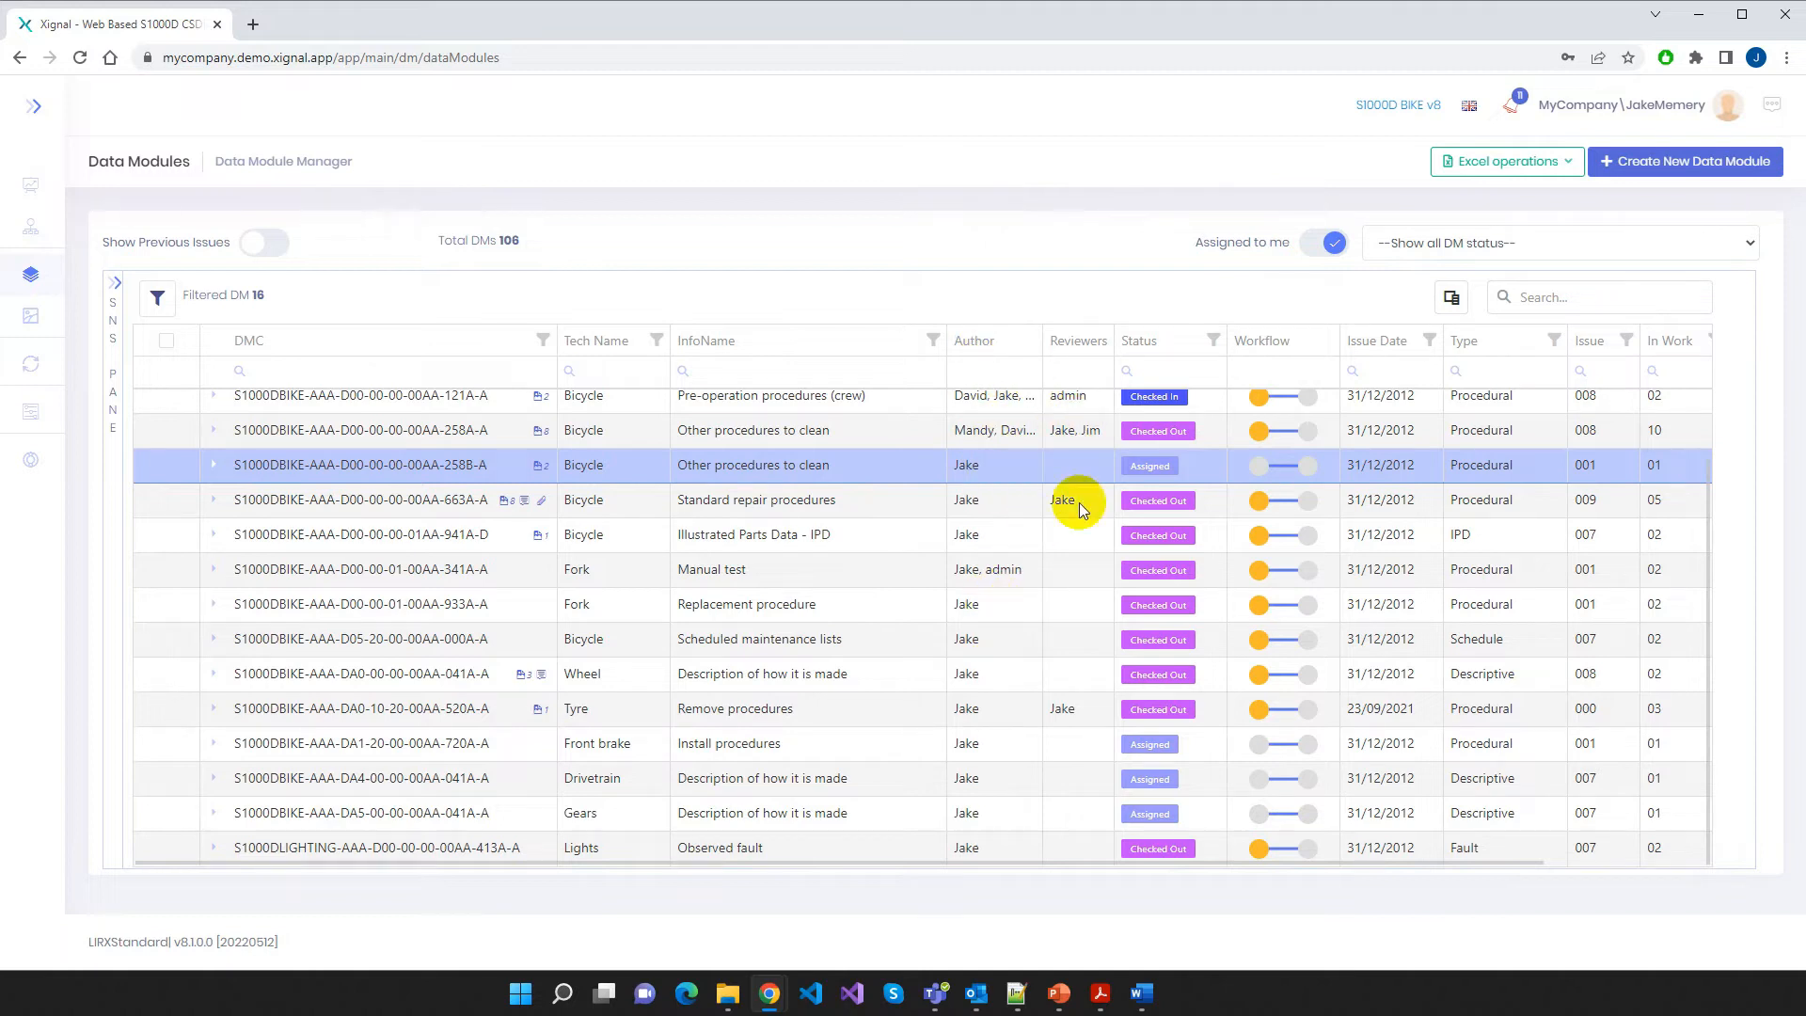
scroll(535, 565, up, 1)
scroll(646, 485, down, 1)
scroll(910, 621, up, 1)
click(1322, 241)
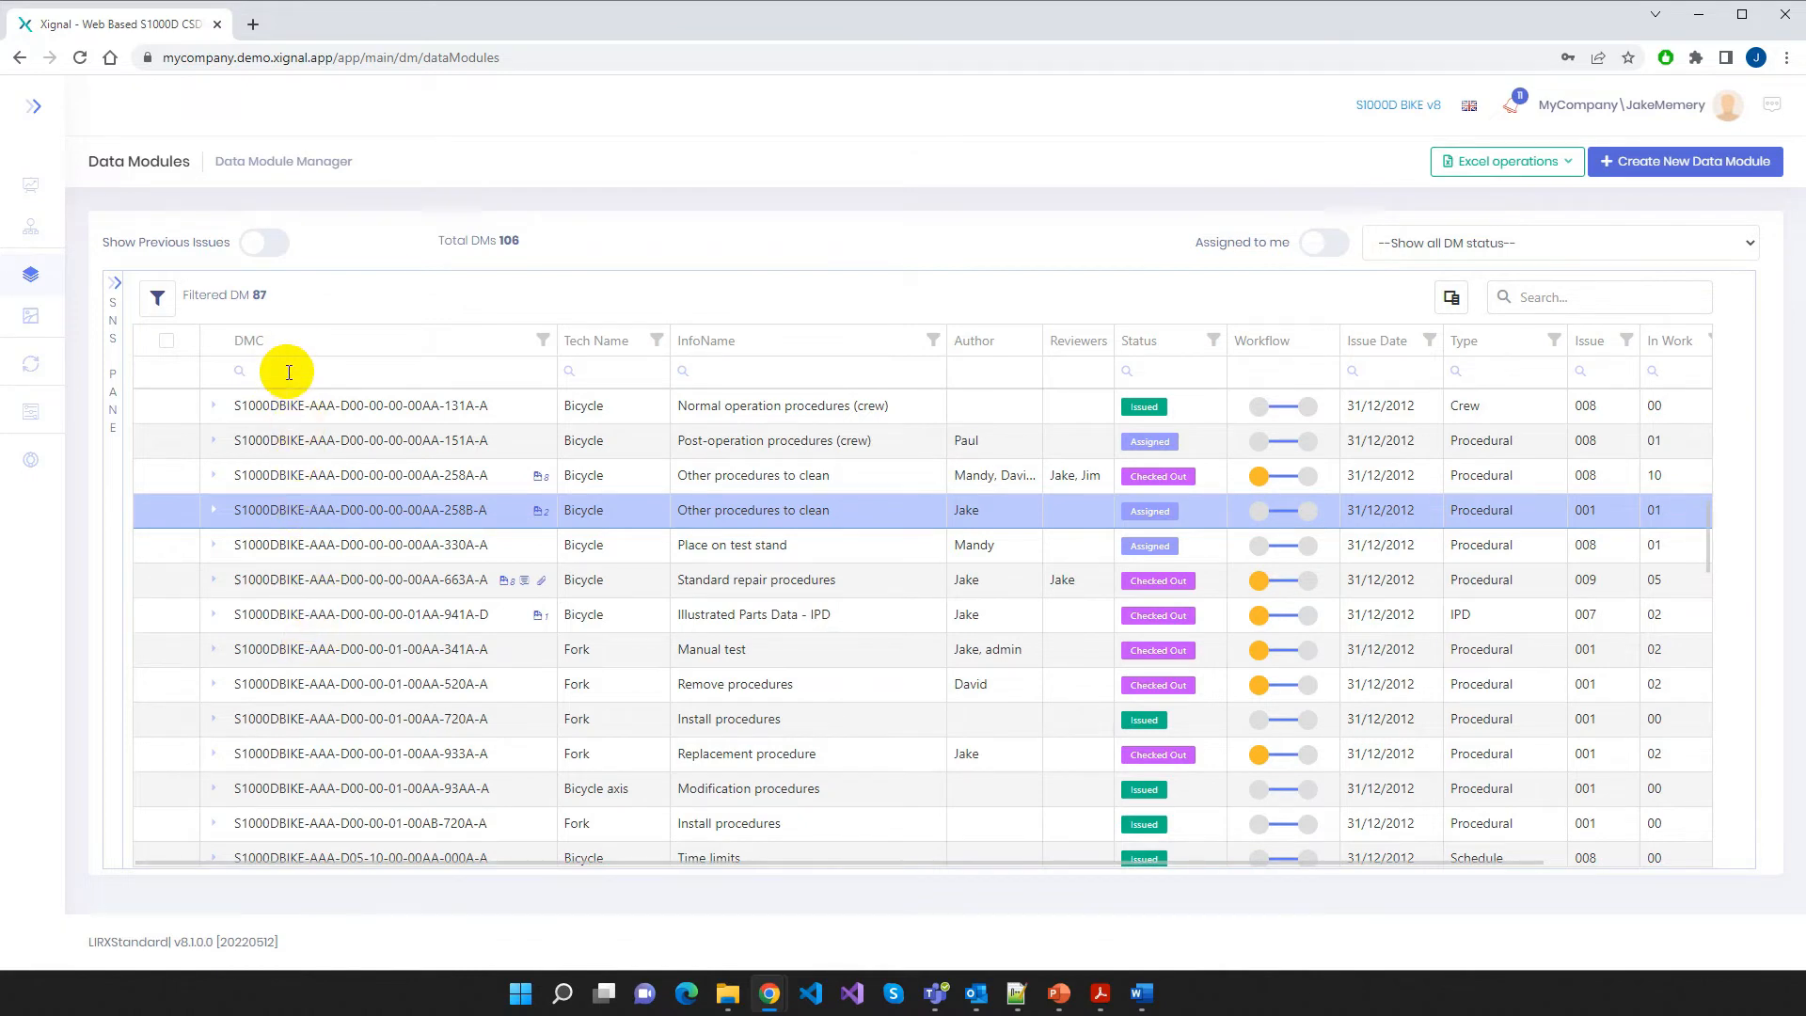
mouse_move(242, 381)
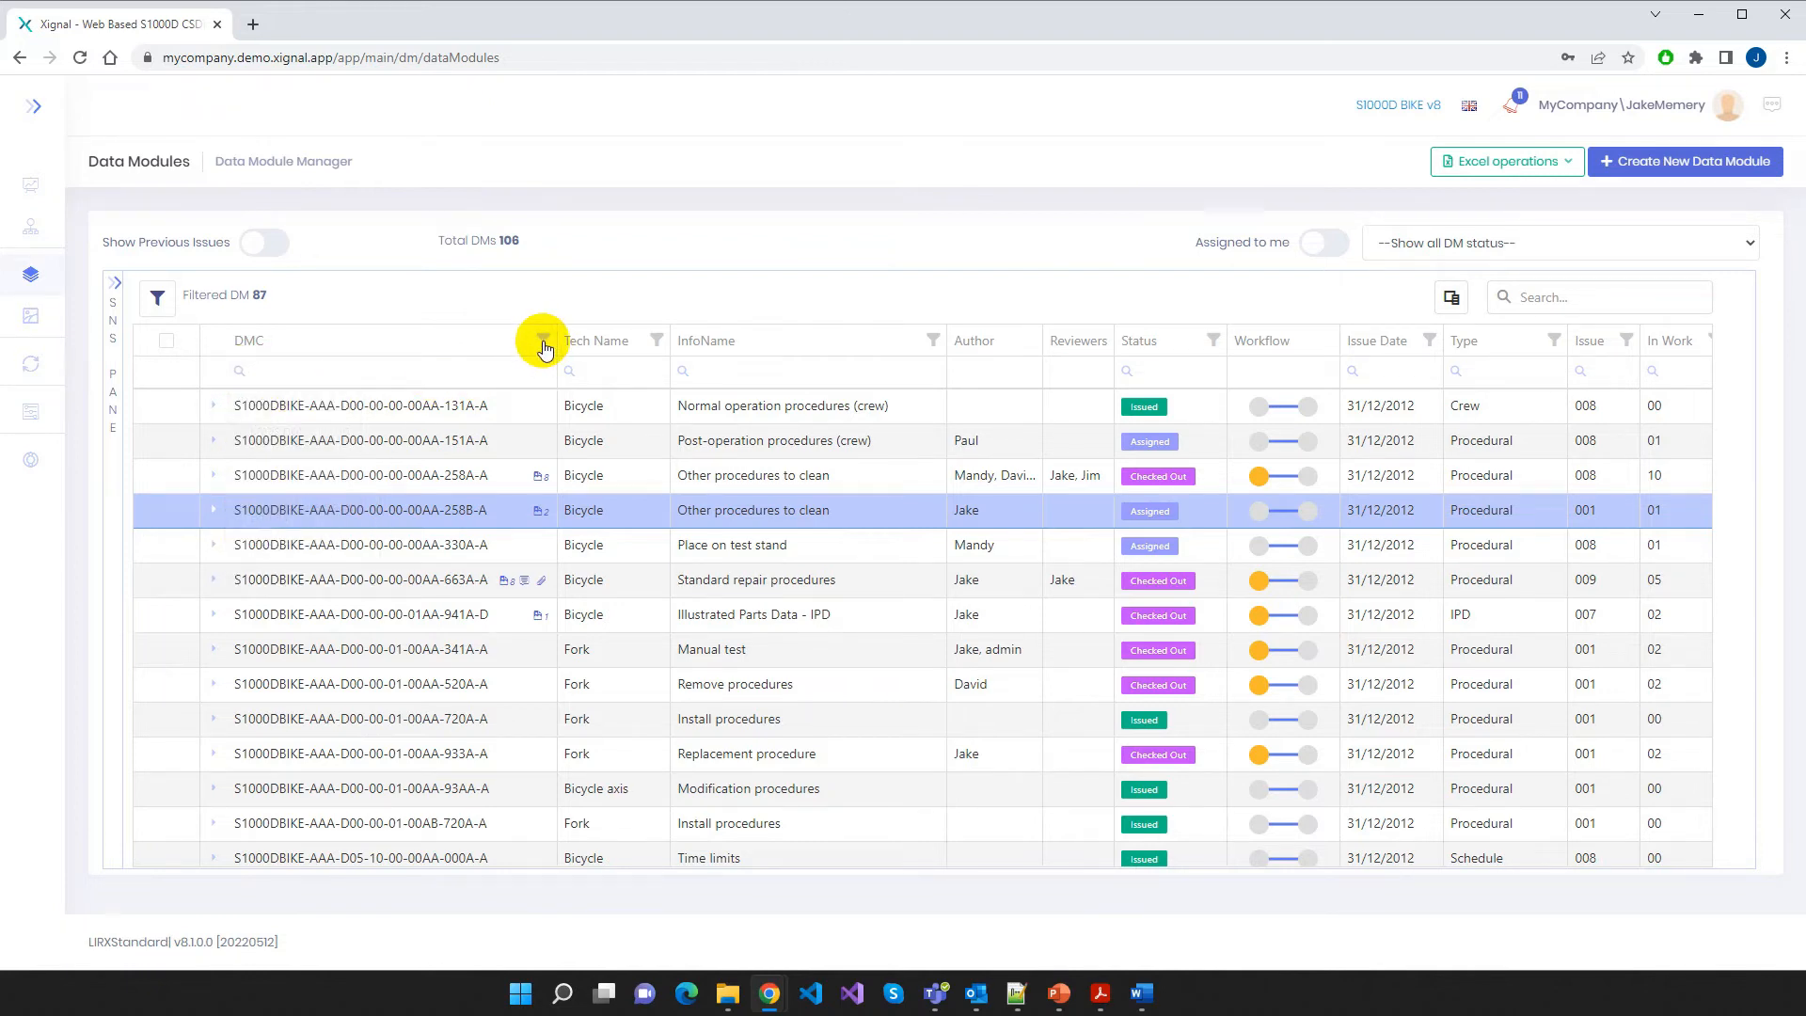
drag(605, 337, 423, 348)
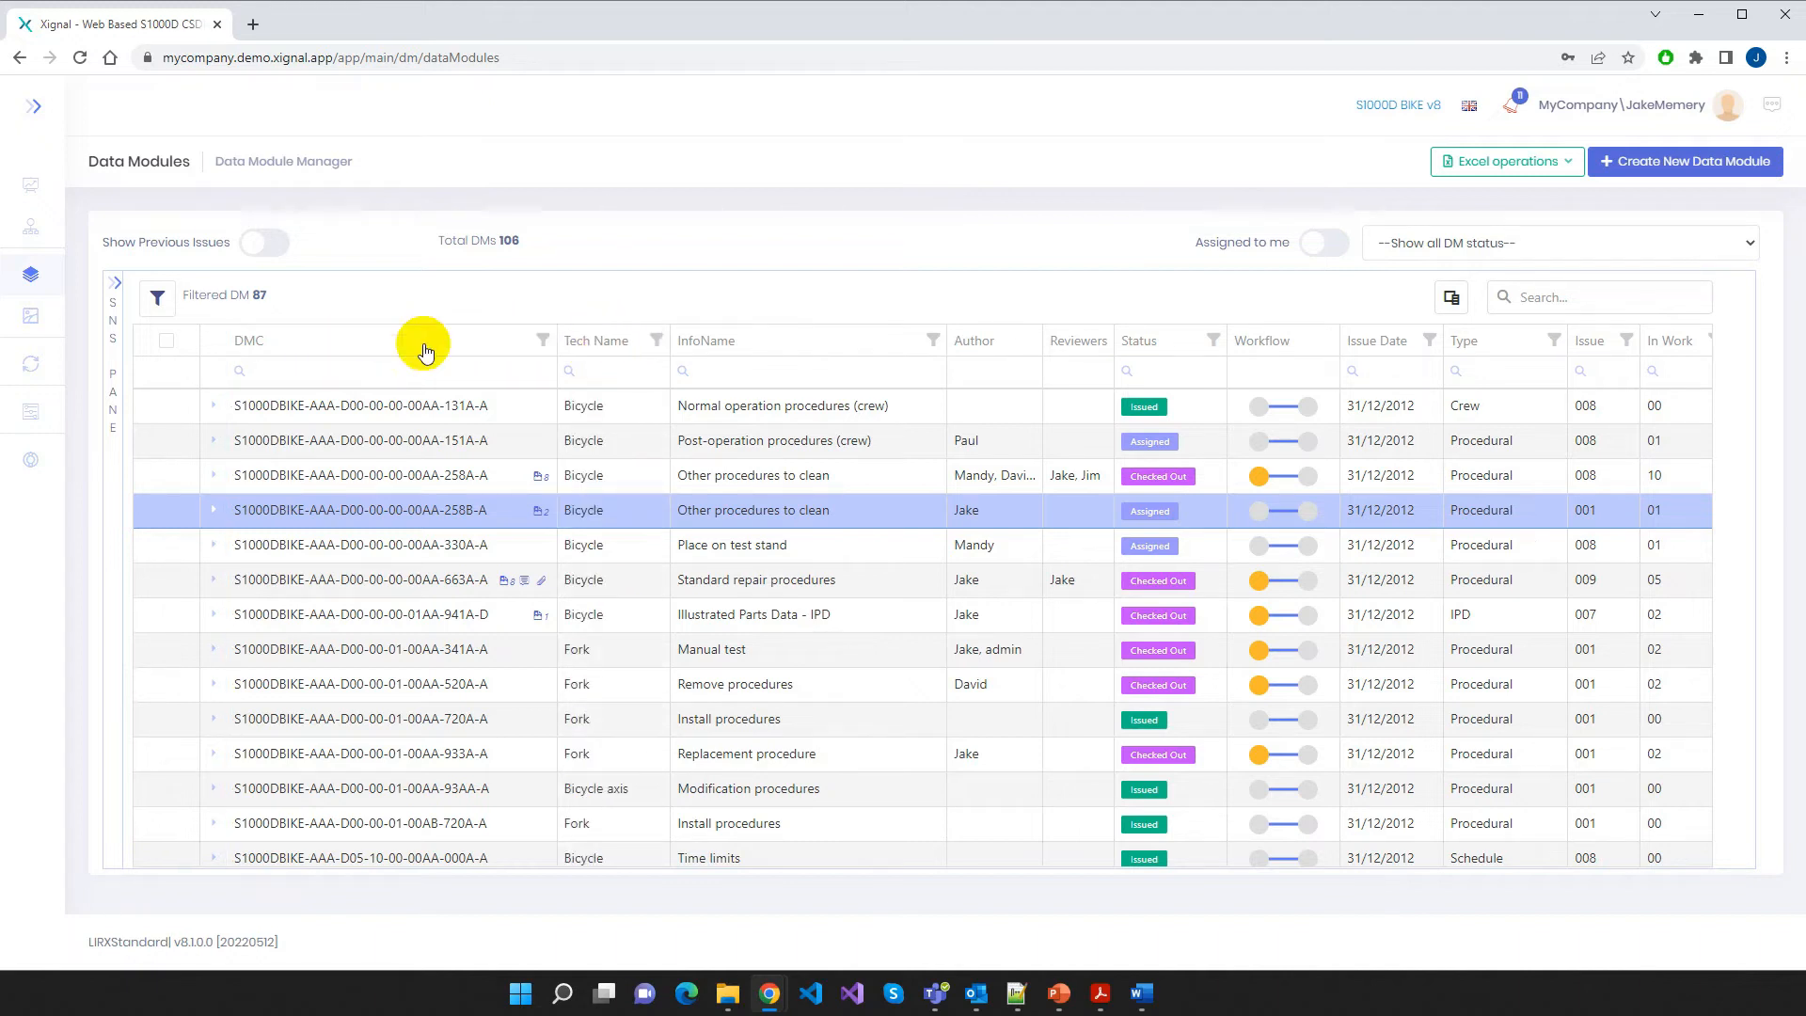
Show the SNS tree, expand S1000DBIKE > AAA with D05 - Brake pads and DA0 - Wheels, and list the 10 - Tyres data modules
click(115, 283)
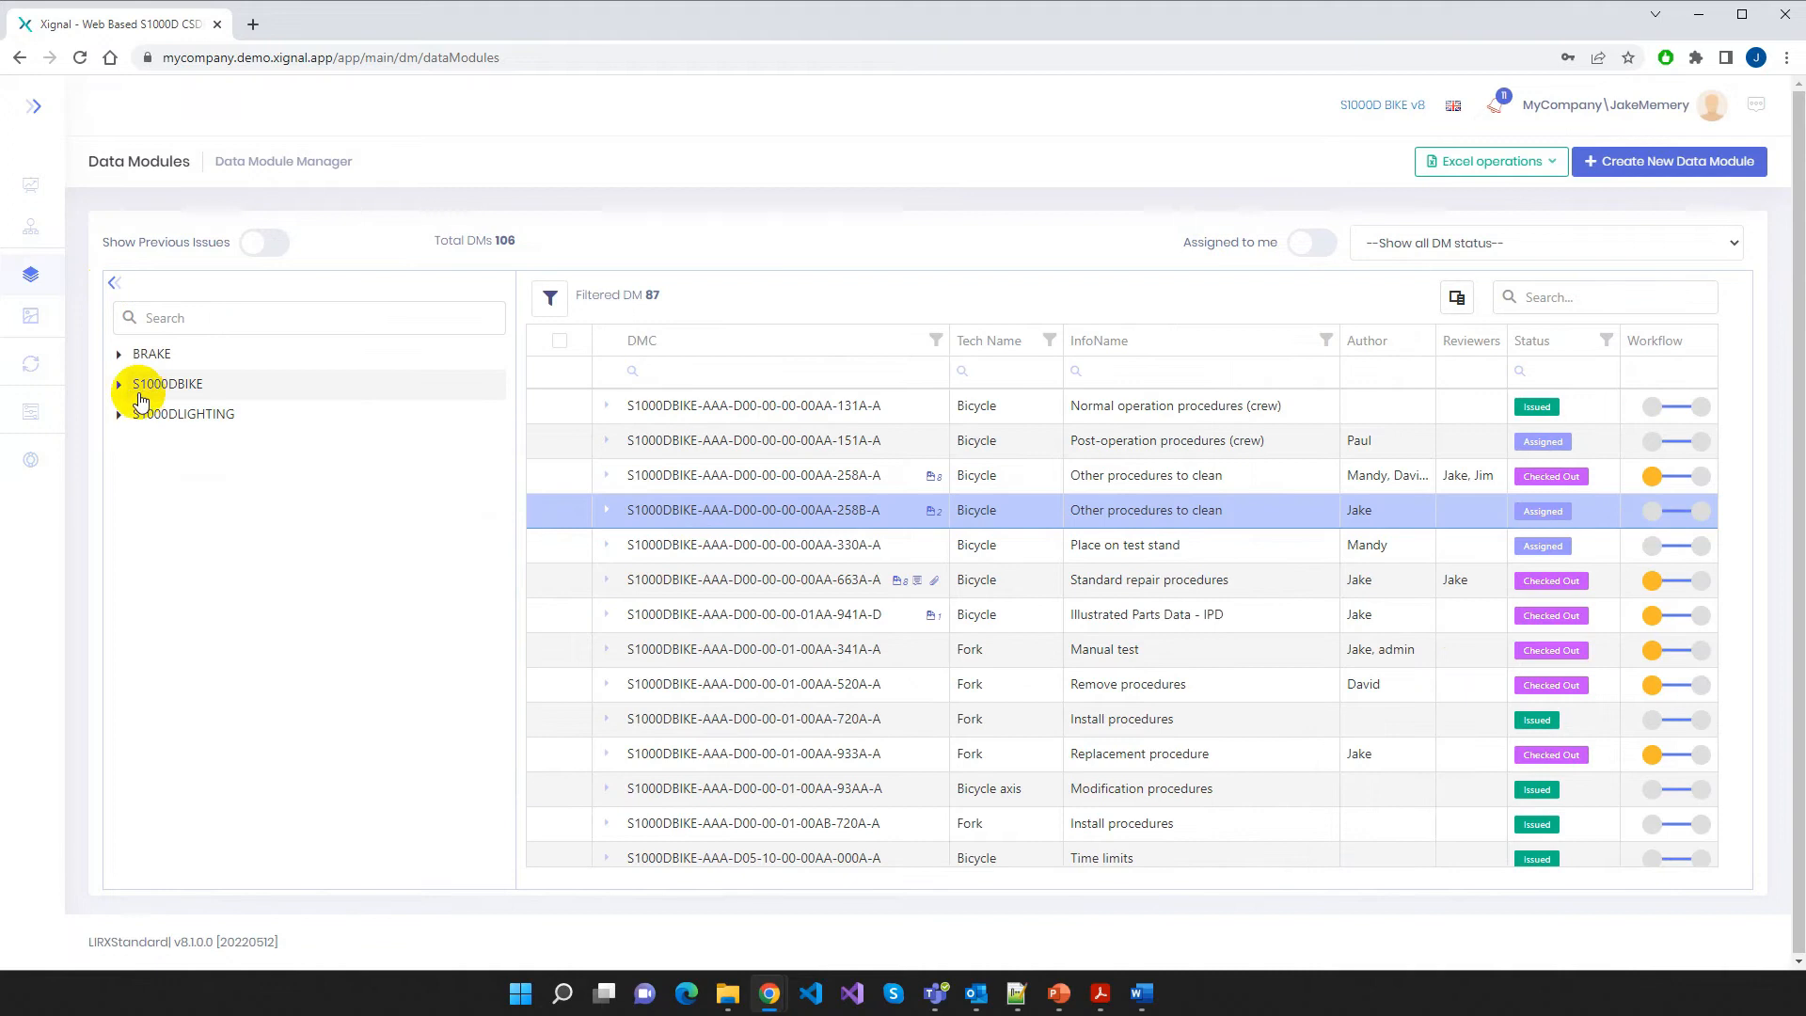
click(118, 383)
click(132, 419)
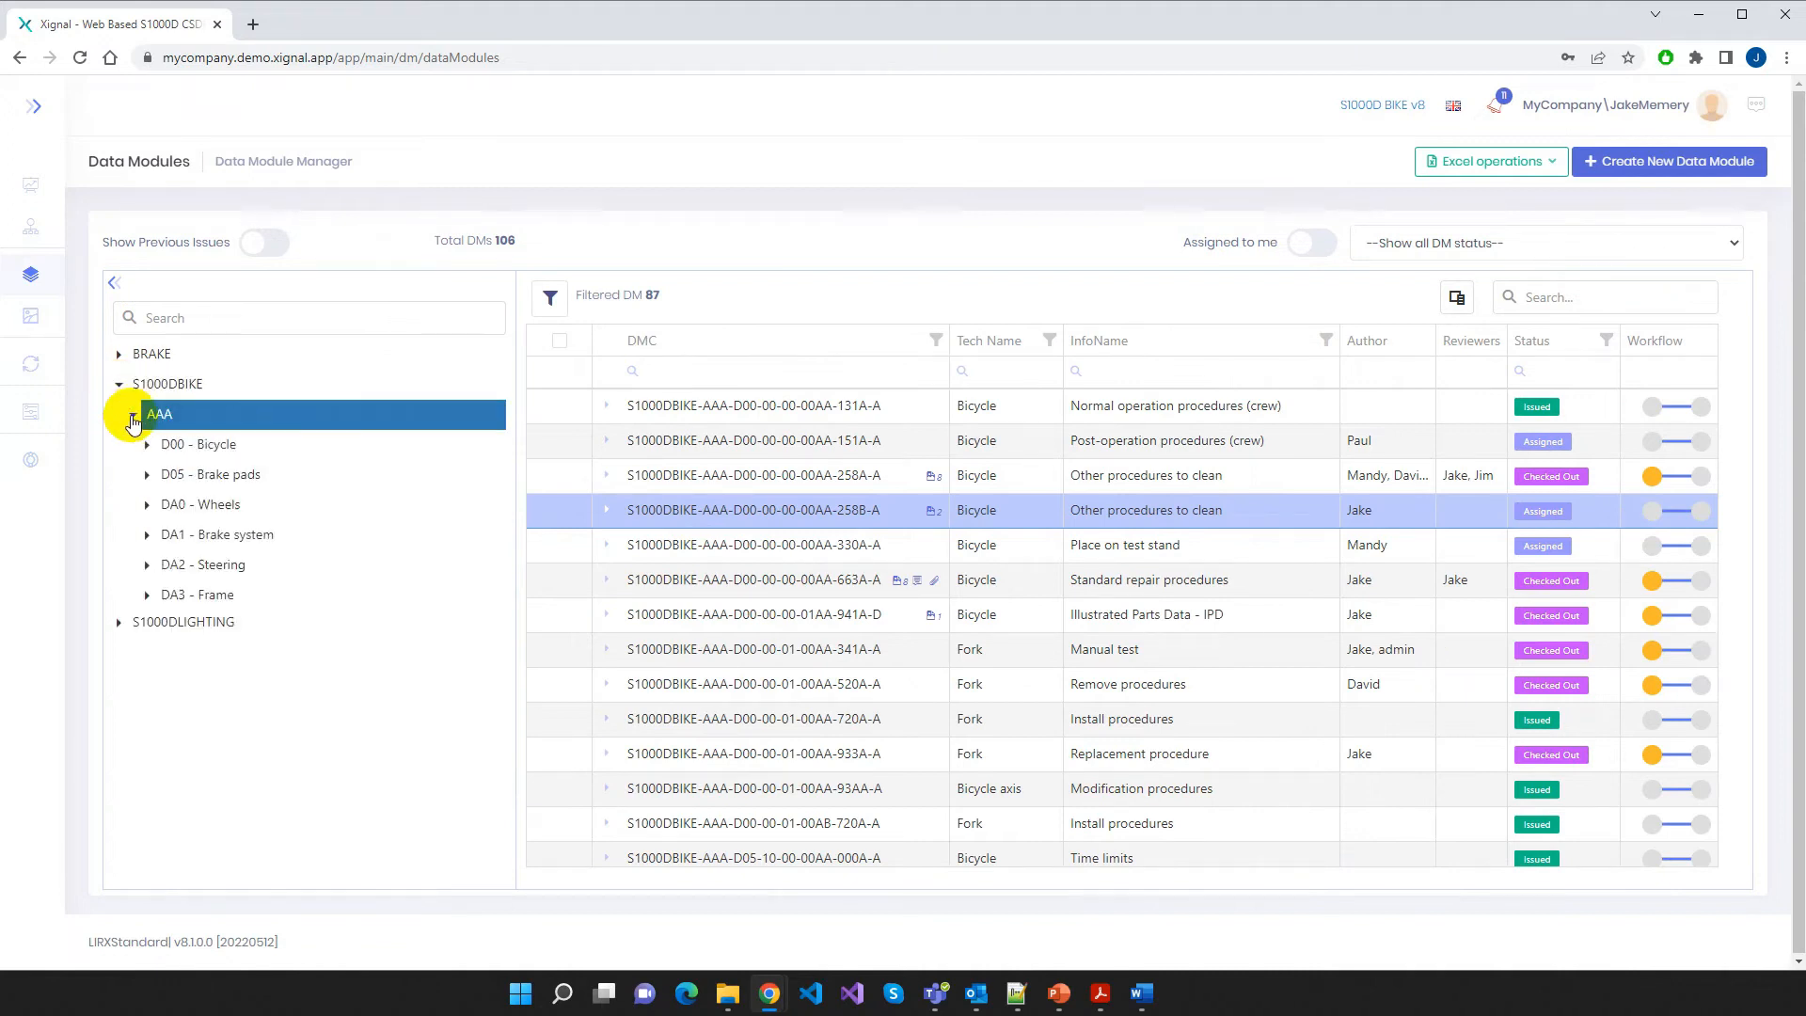
click(147, 477)
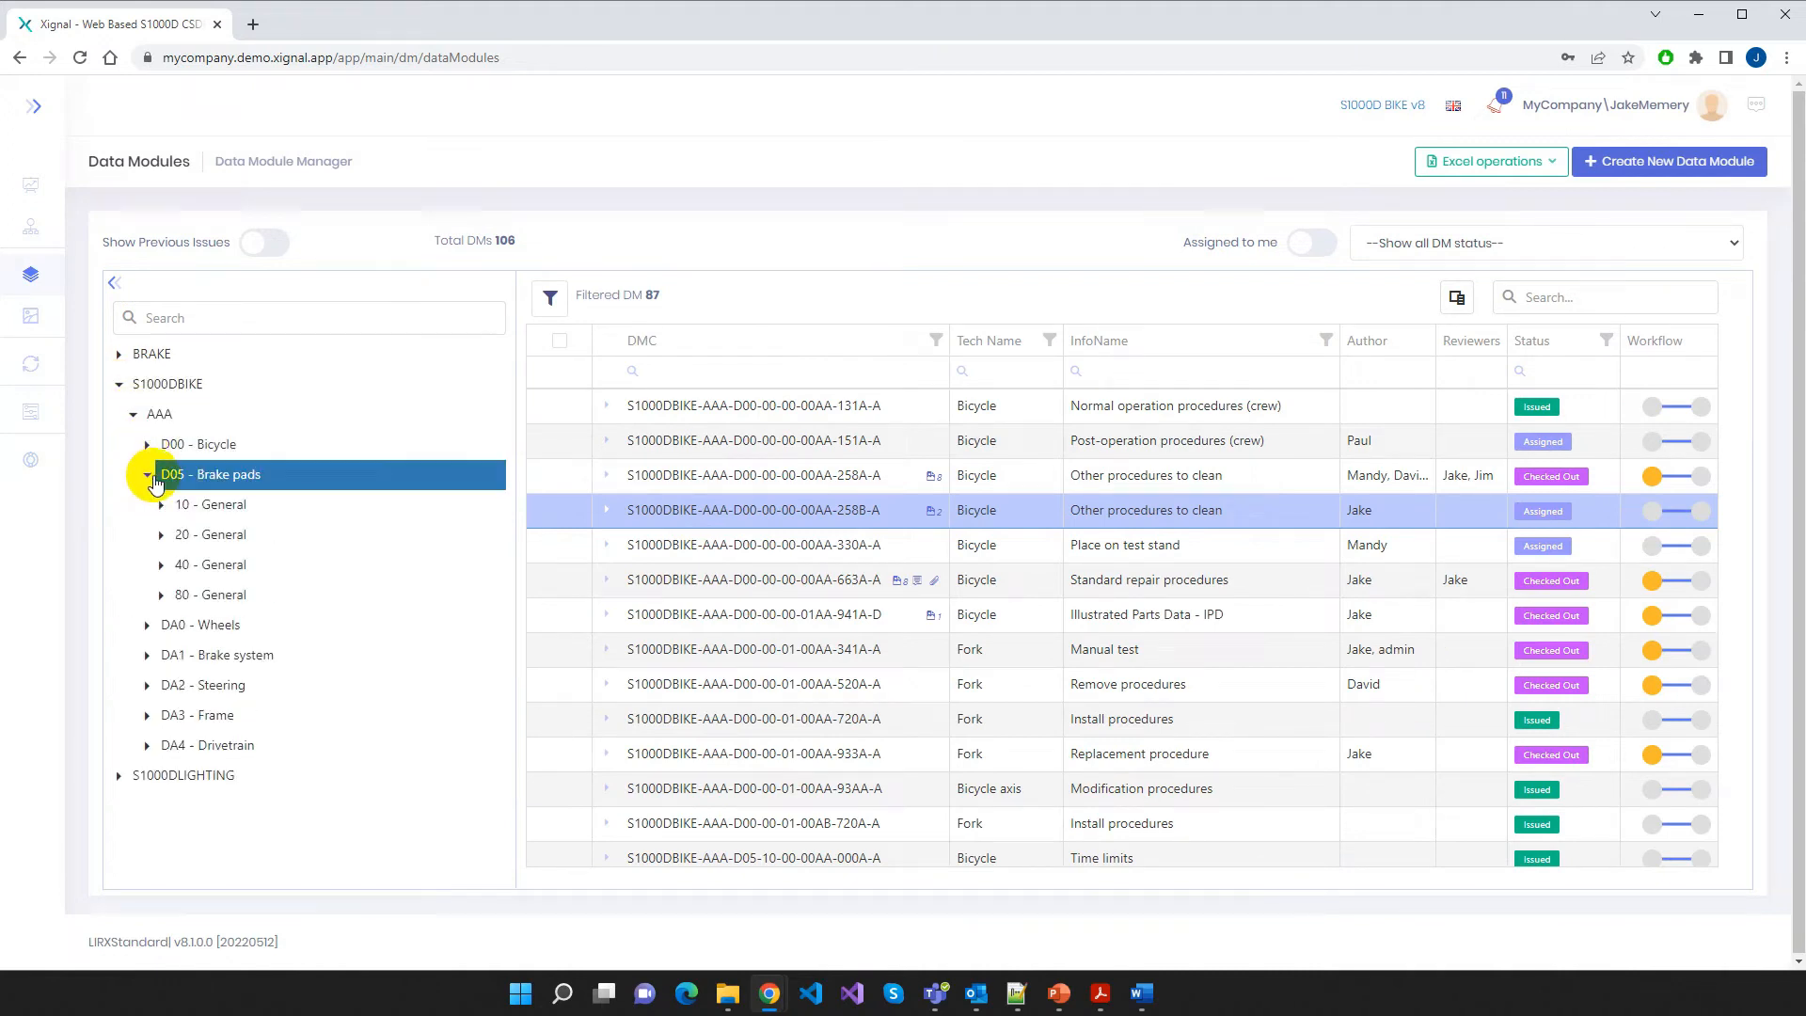
click(145, 631)
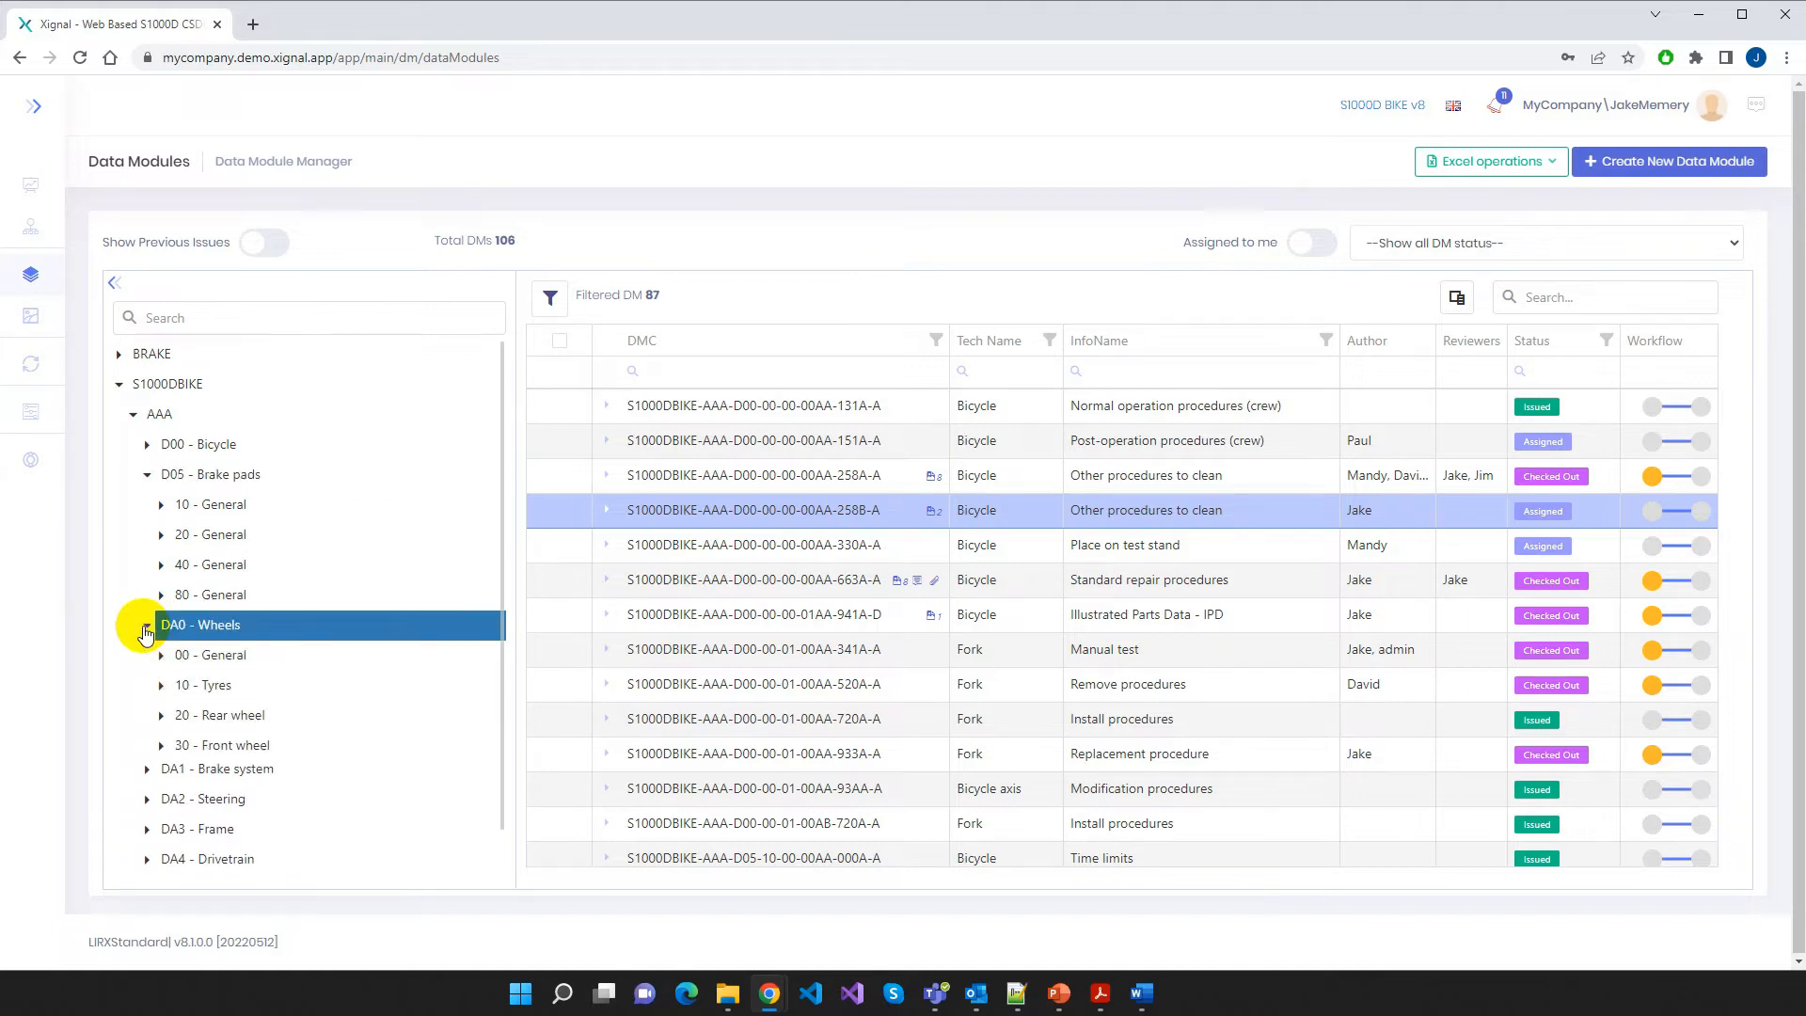
click(216, 689)
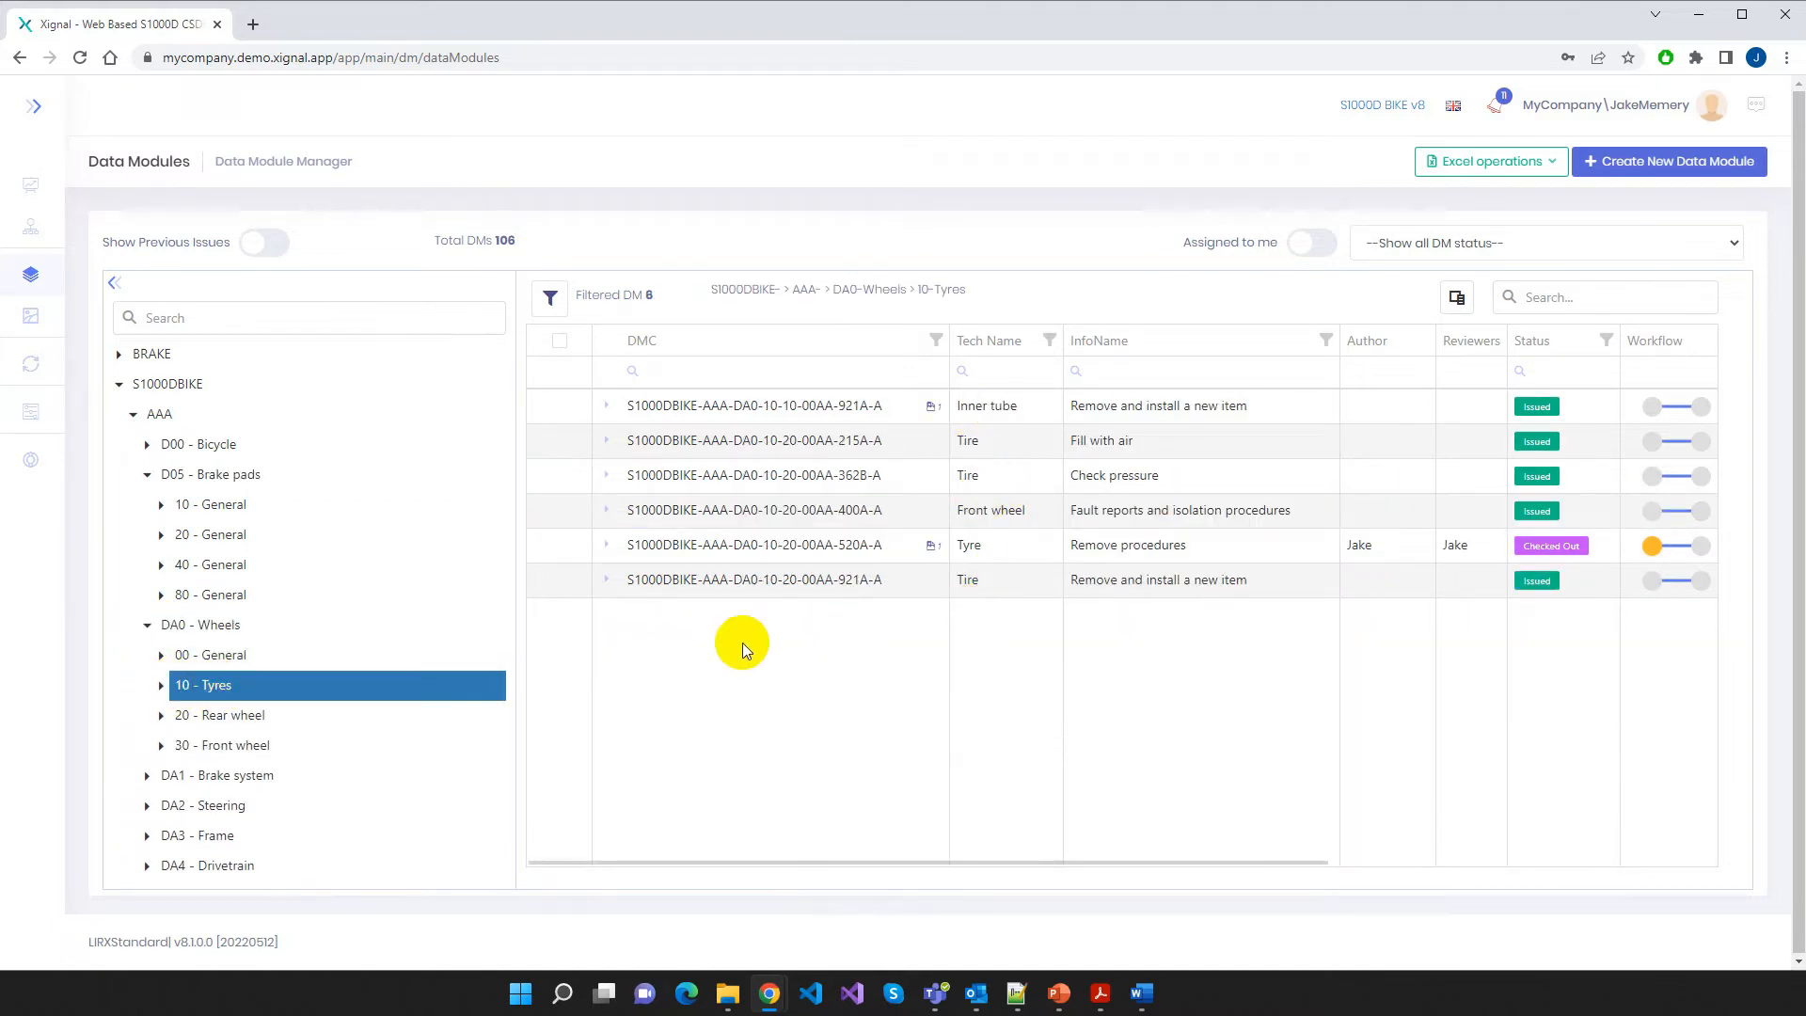
Collapse the S1000DBIKE branch, filter the data modules to all of S1000DBIKE, and hide the SNS tree
click(121, 387)
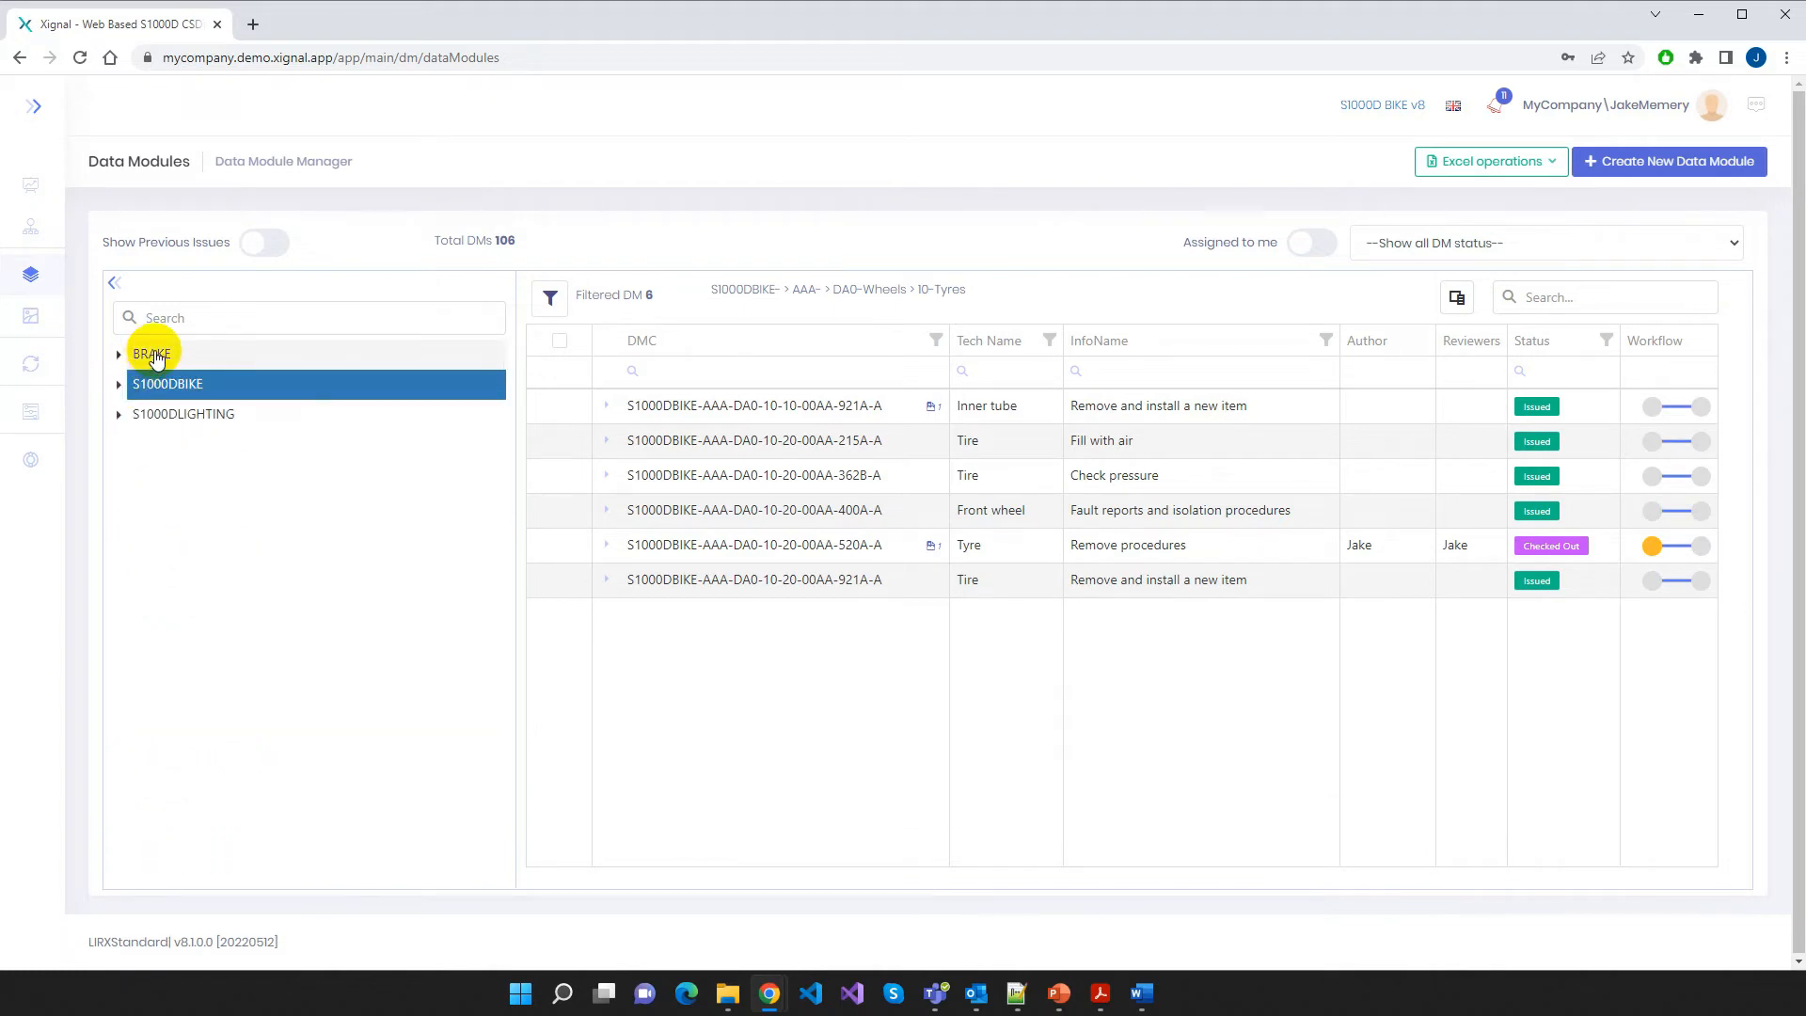
click(151, 393)
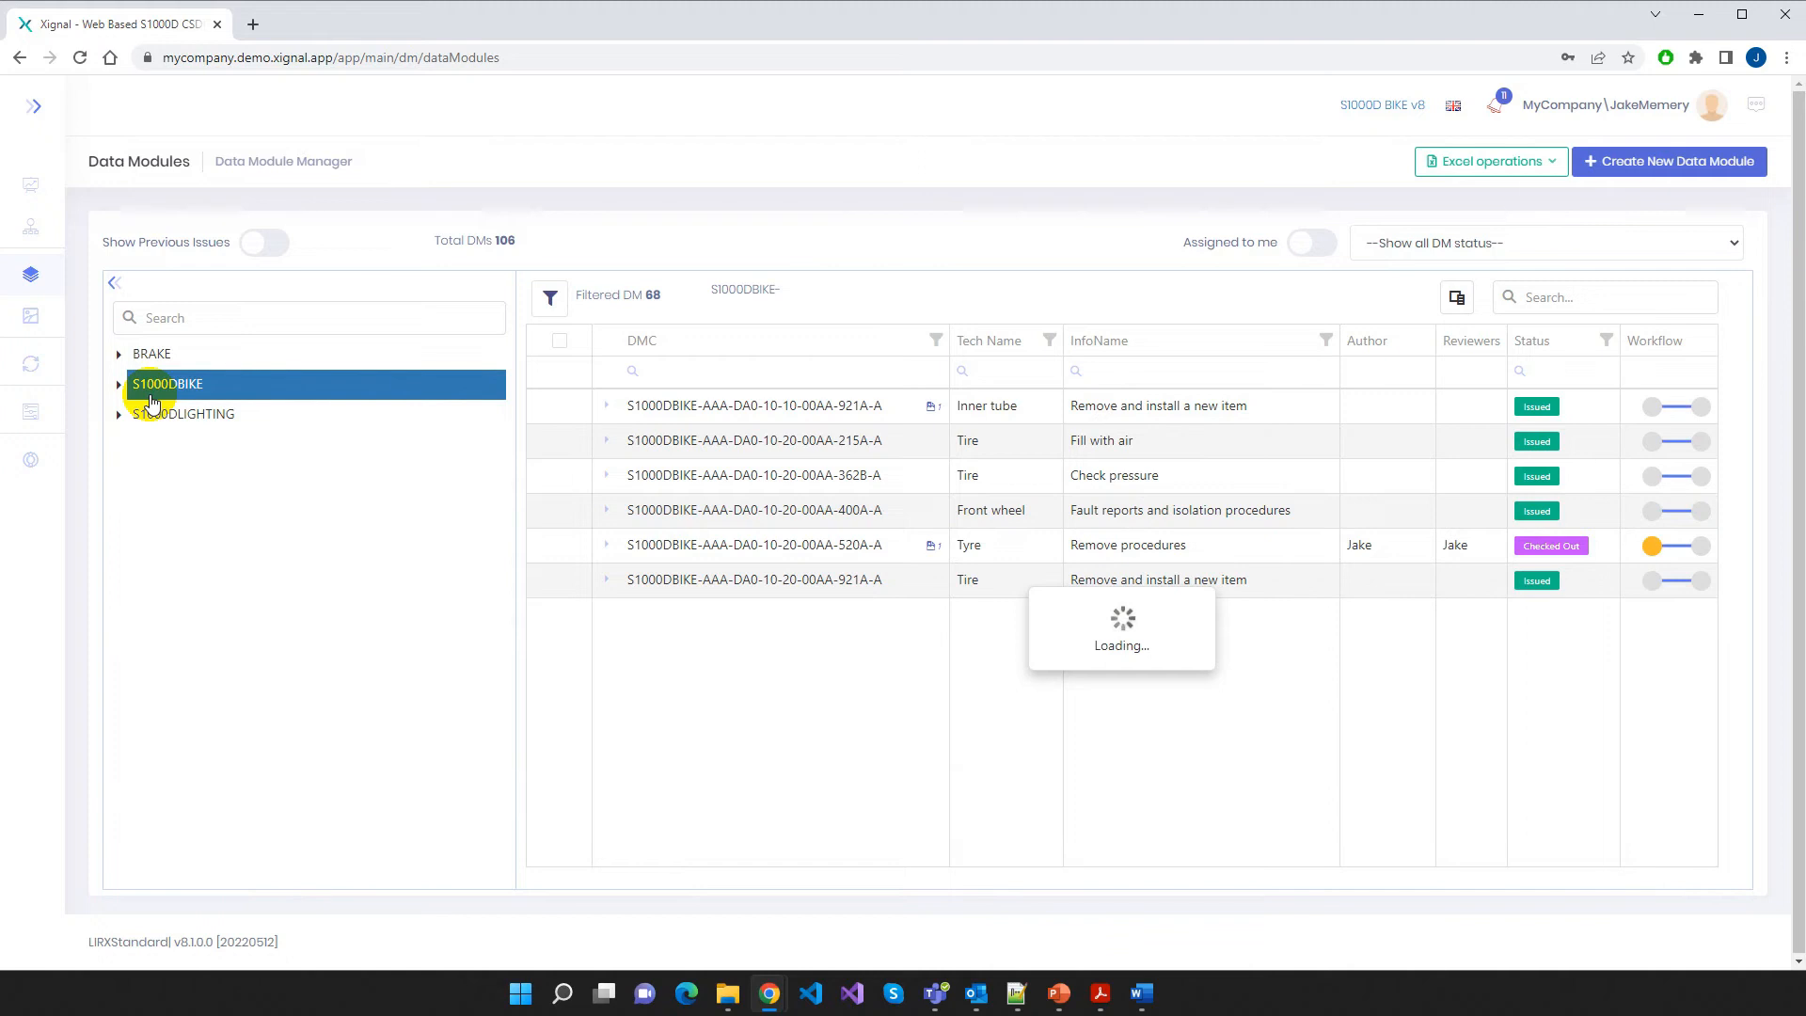
click(114, 283)
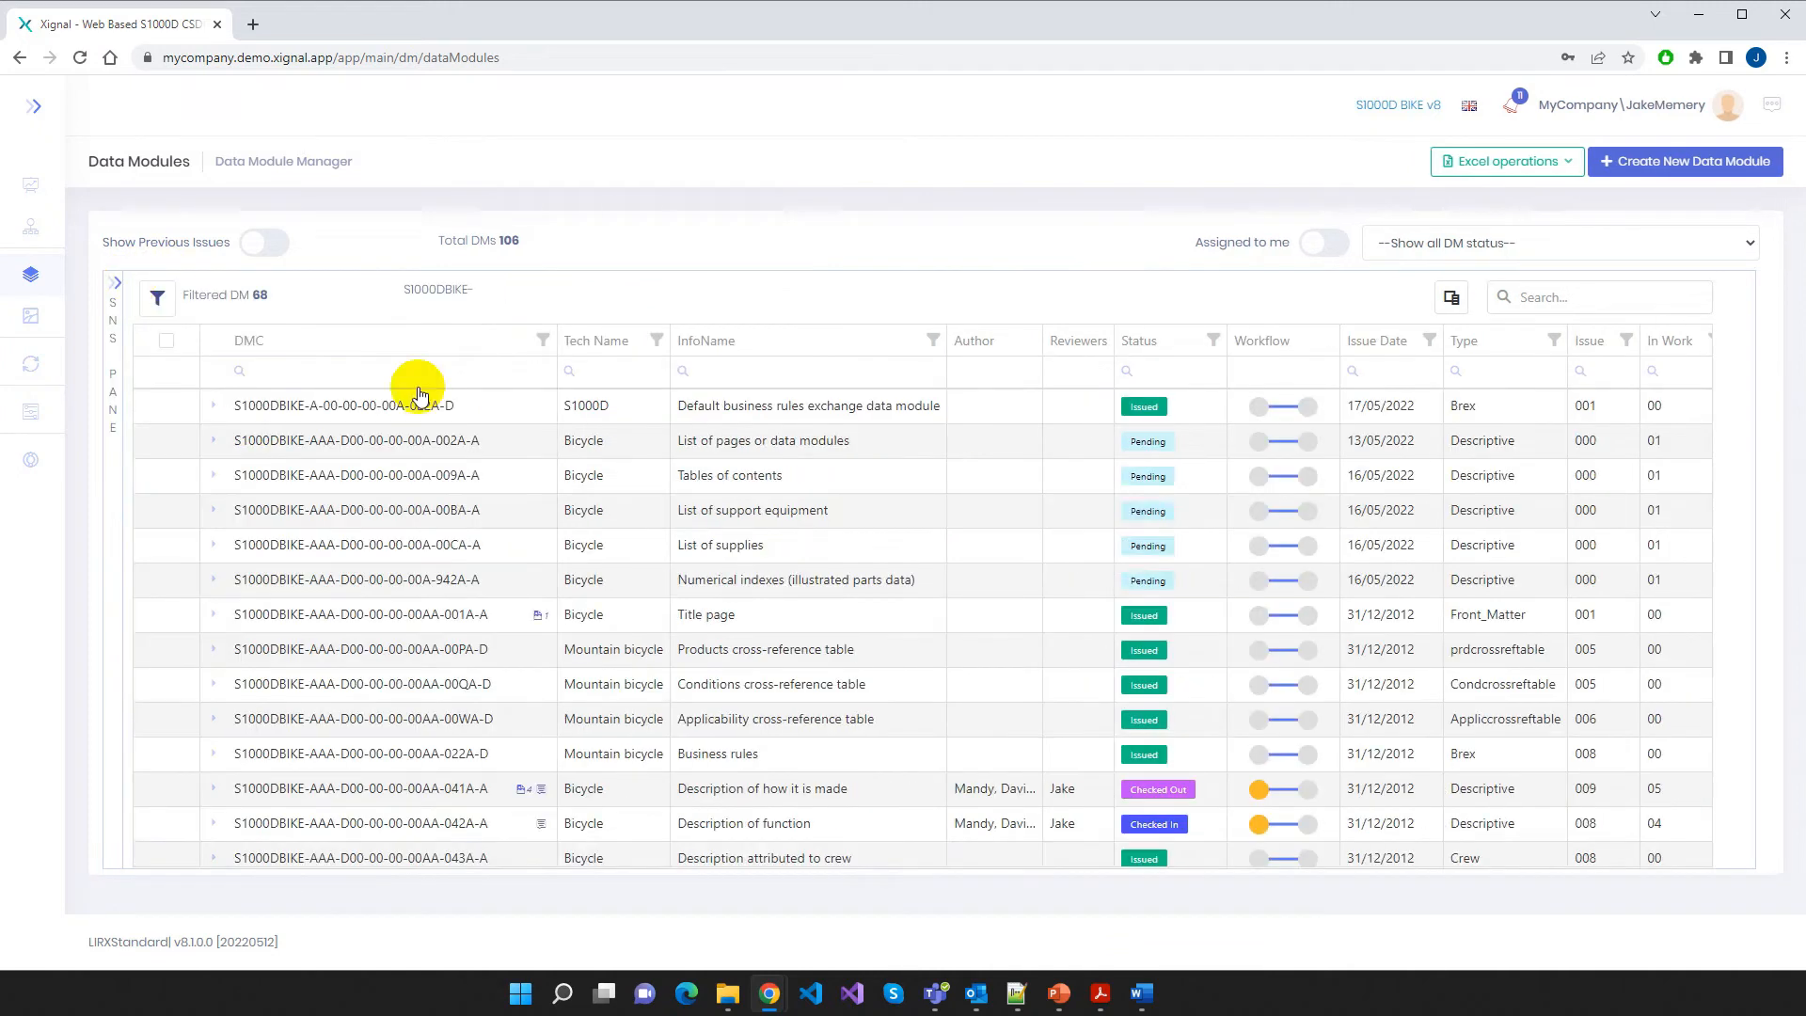
Find the Standard repair procedures data module S1000DBIKE-AAA-D00-00-00-00AA-663A-A and expand its row
scroll(710, 524, down, 2)
scroll(427, 599, down, 4)
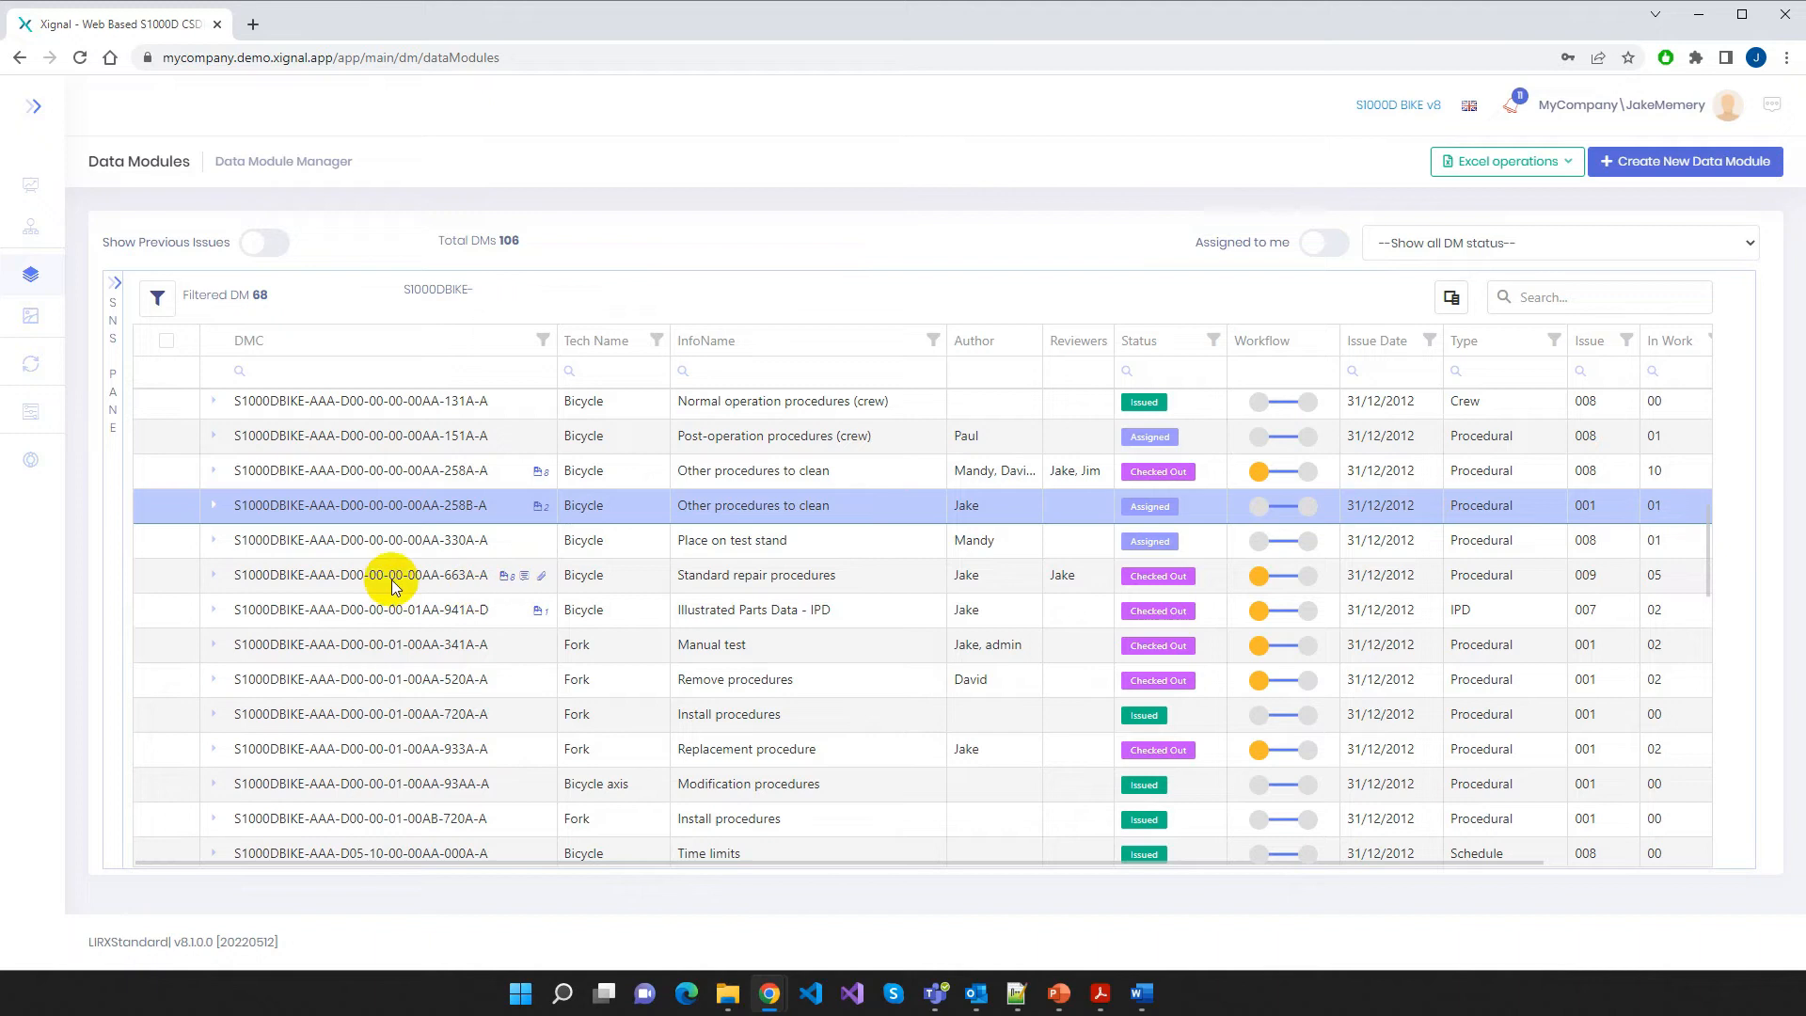
click(214, 576)
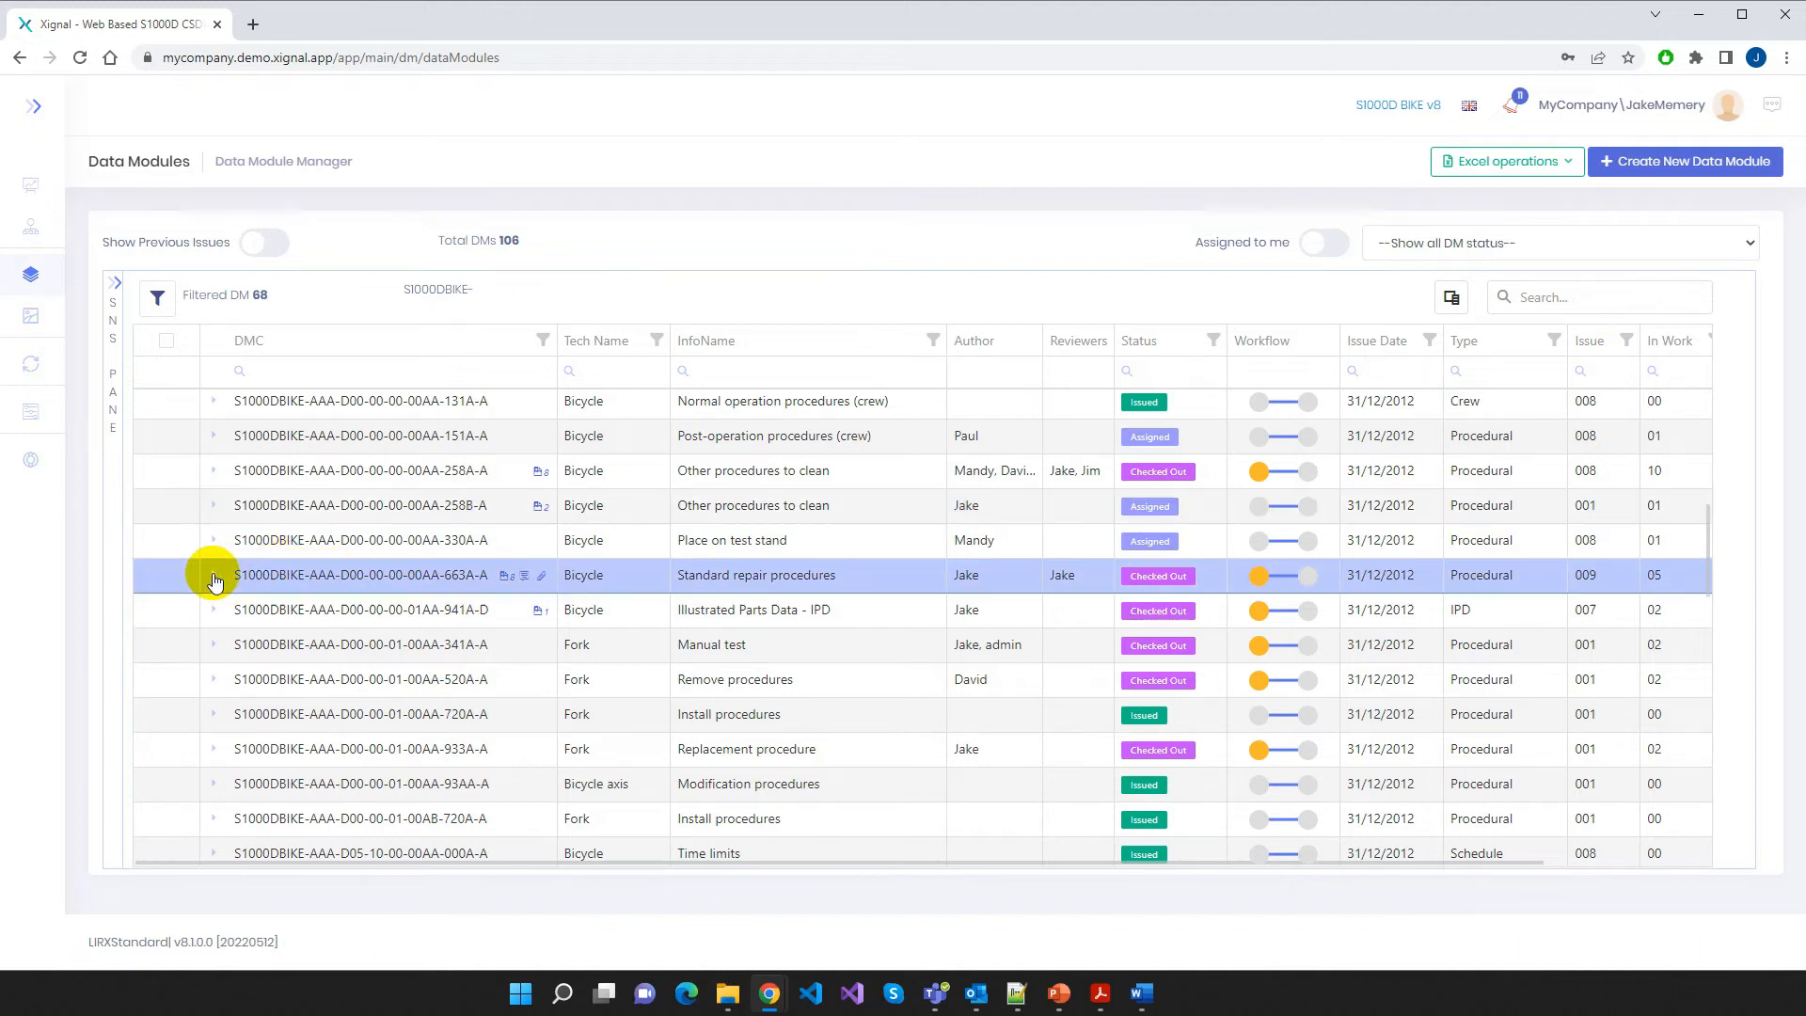
Check where the Standard repair procedures data module is used, browse its graphics, and preview ICN-S1000DBIKE-AAA-DA00000-0-U8025-00506-A-04-1 enlarged
scroll(216, 582, down, 1)
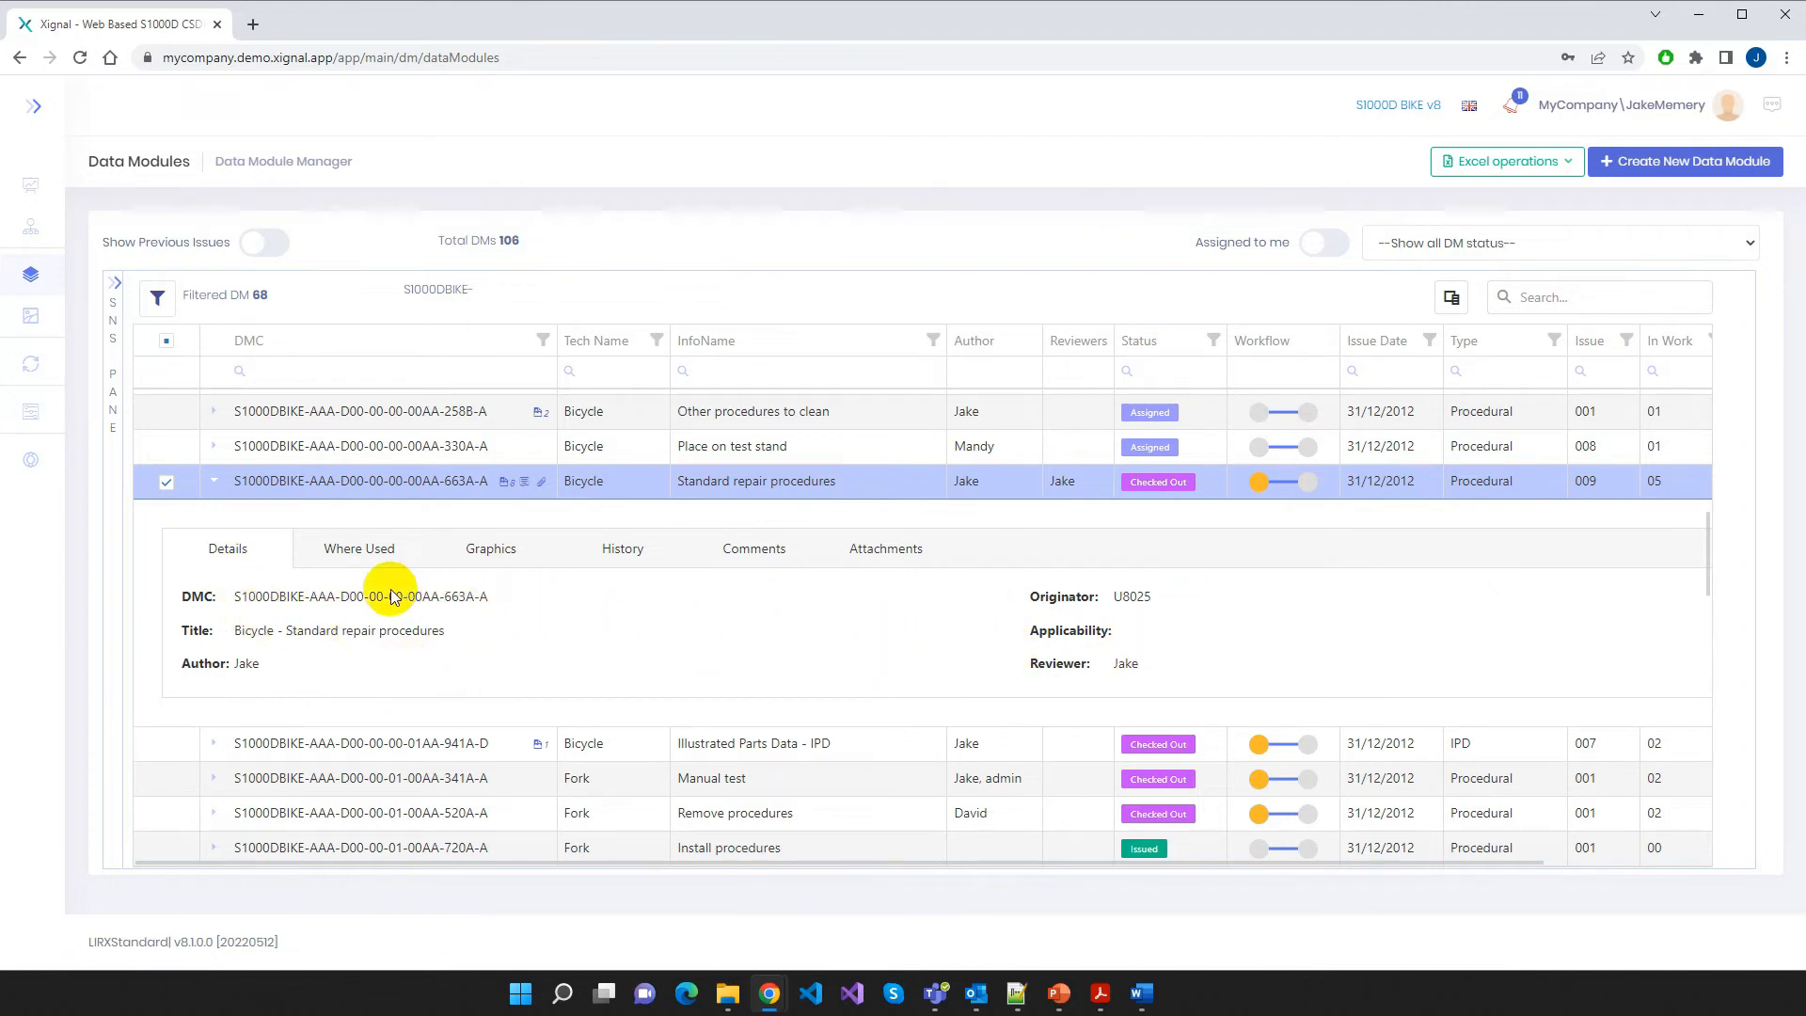
click(363, 550)
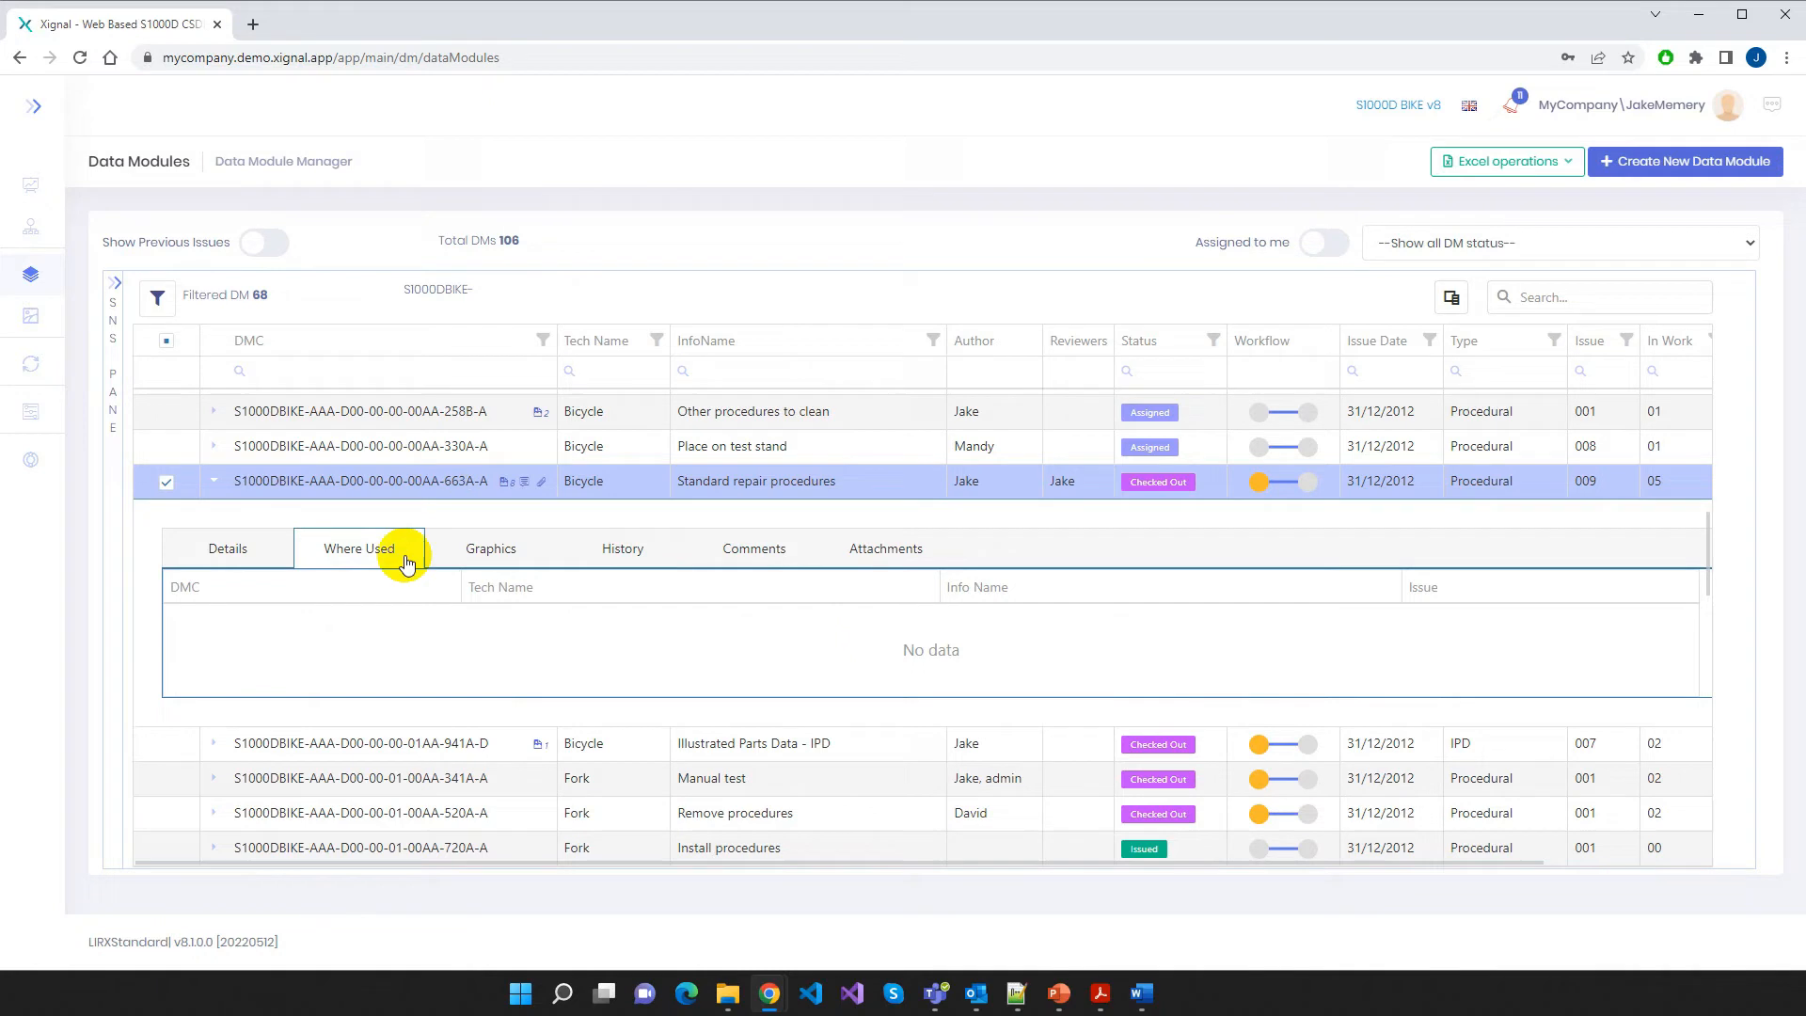
click(491, 551)
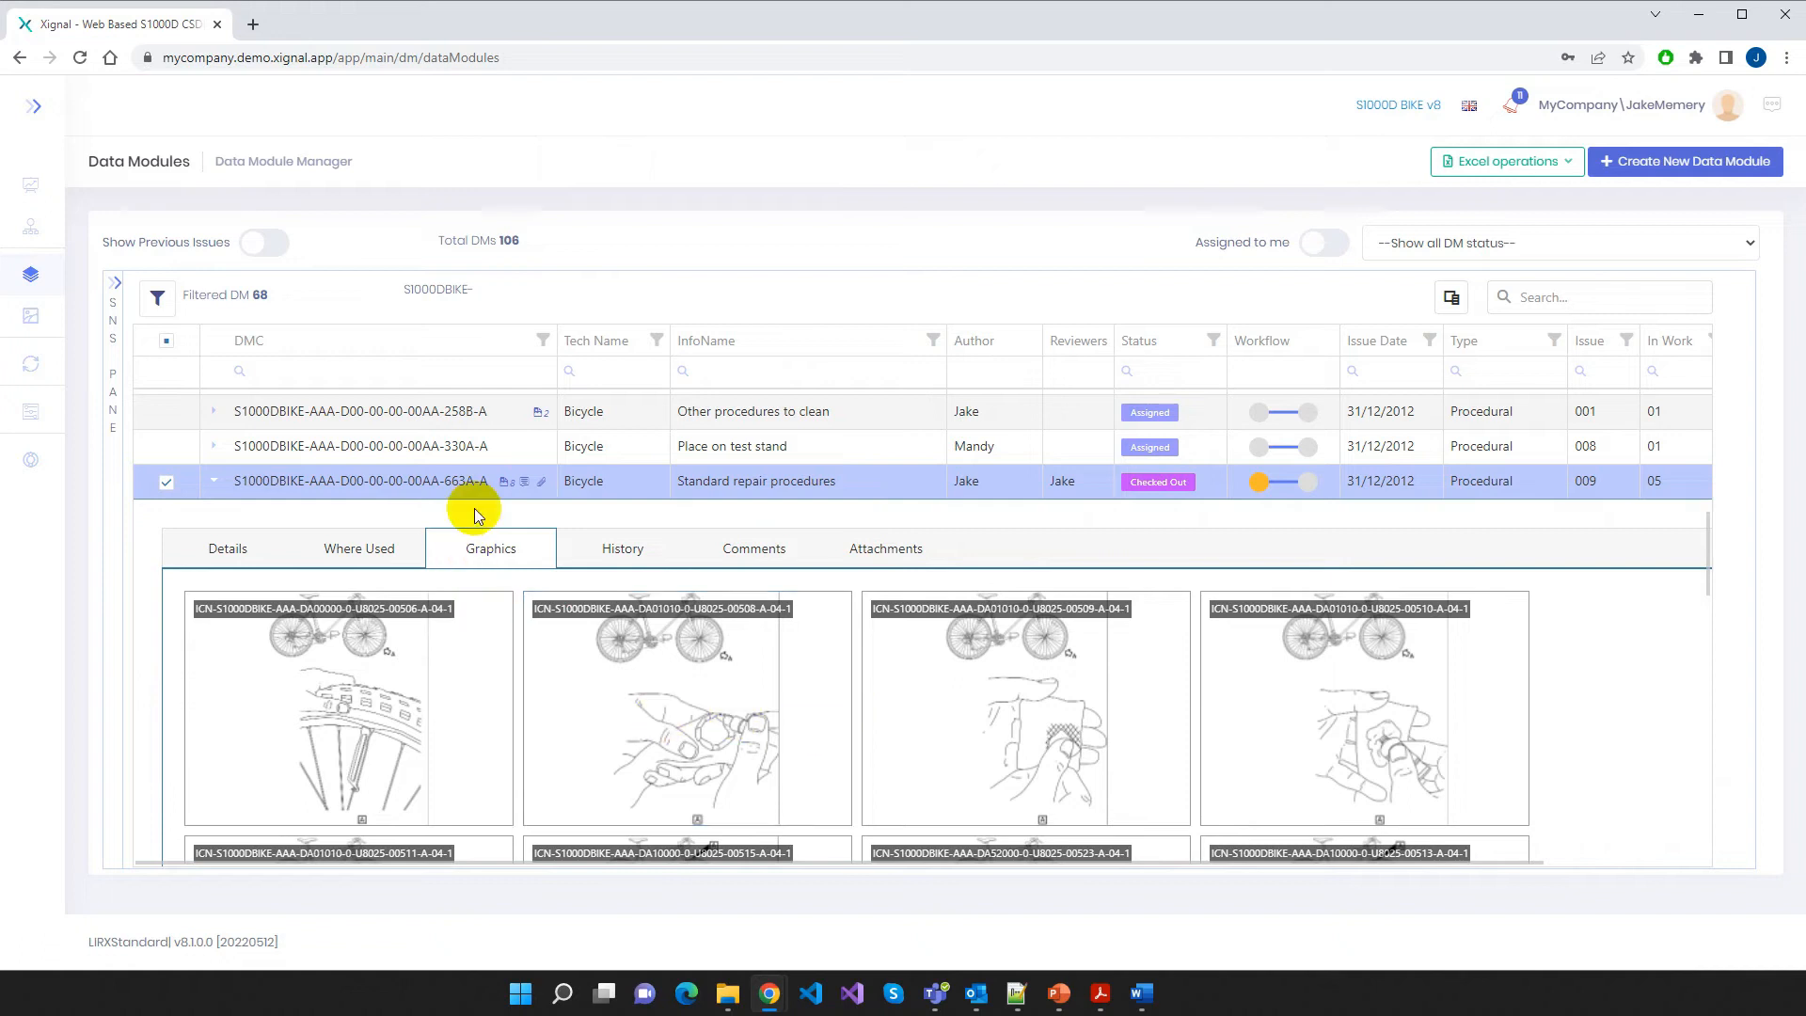
scroll(806, 686, down, 3)
scroll(807, 692, up, 3)
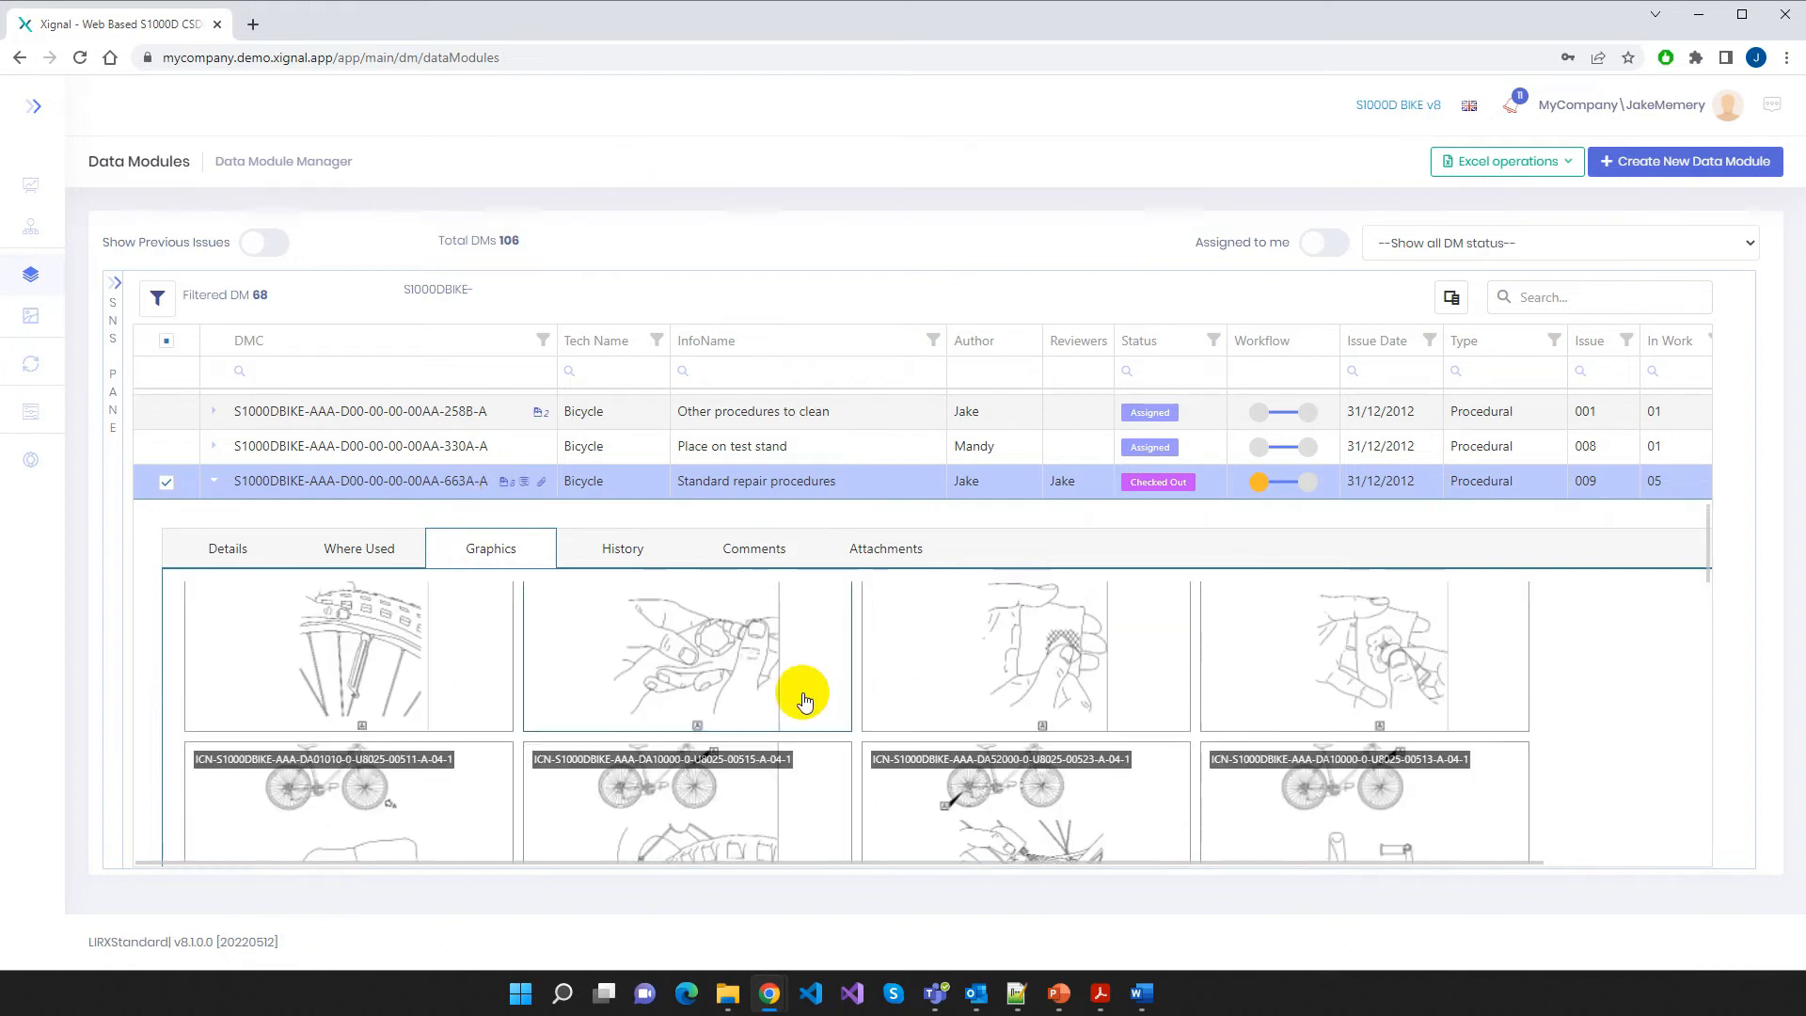
click(370, 736)
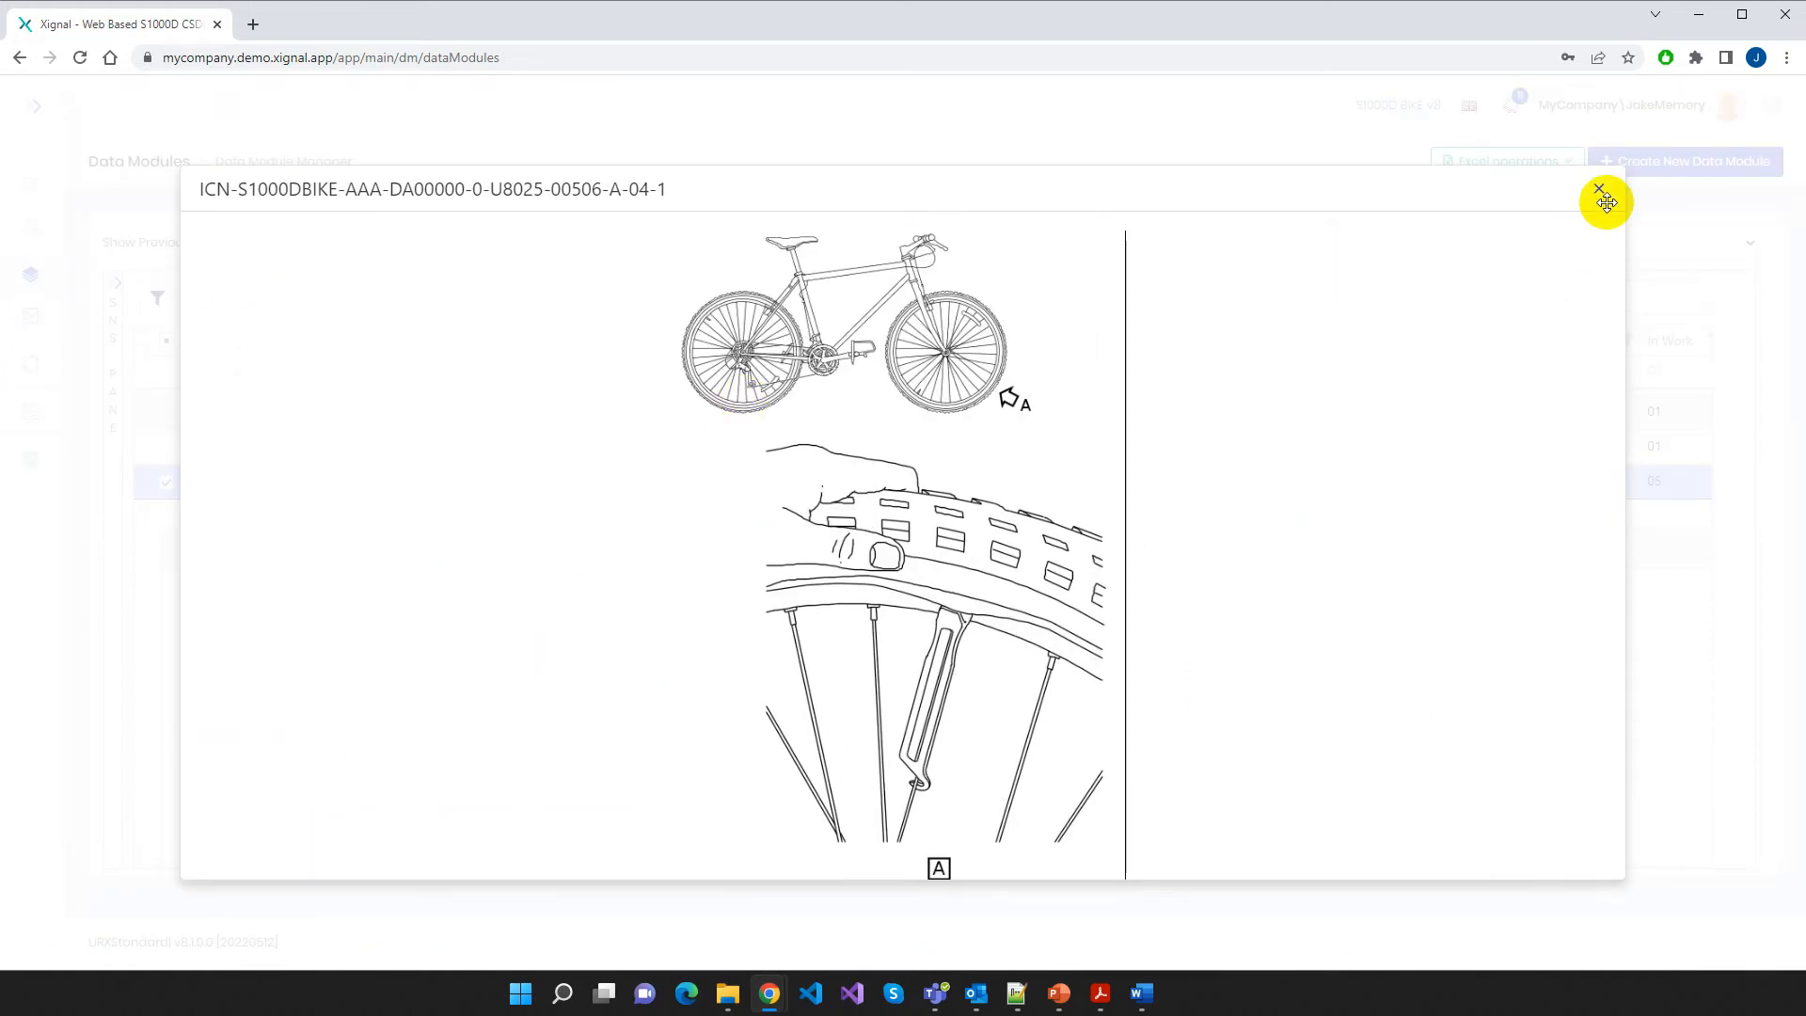
click(1599, 188)
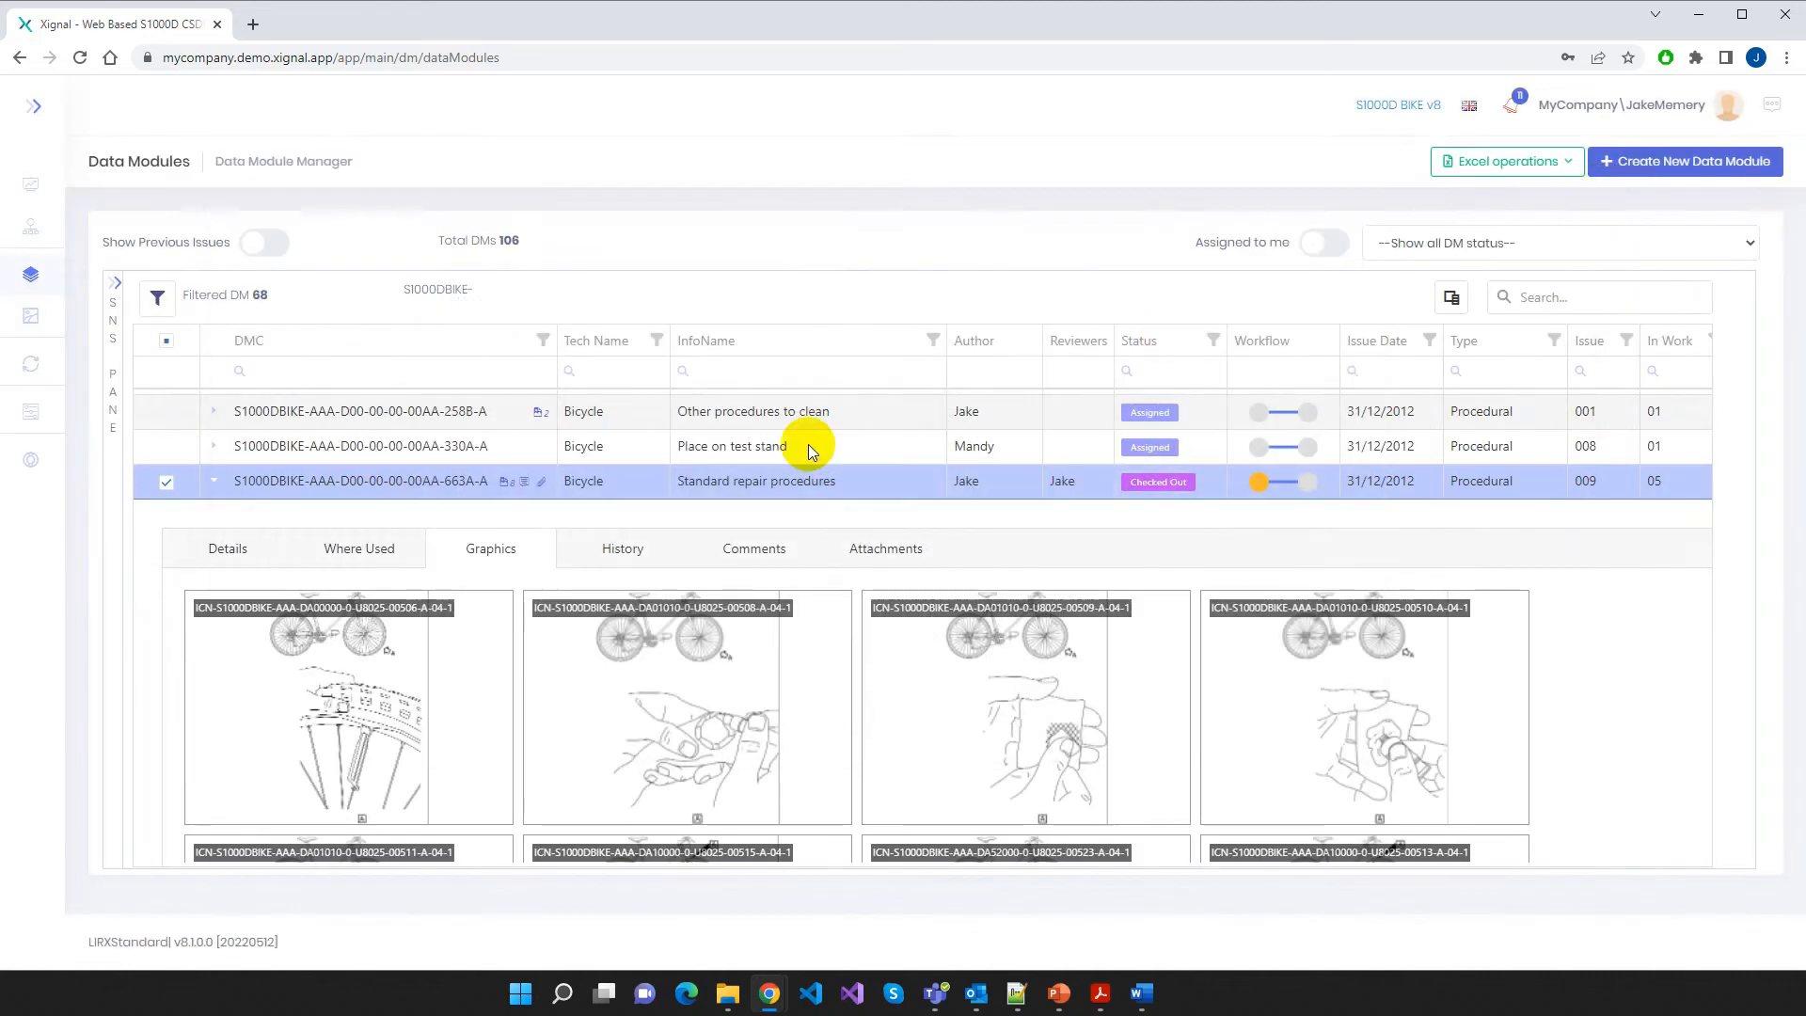
Review the history, comments and attachments of the Standard repair procedures data module
click(628, 555)
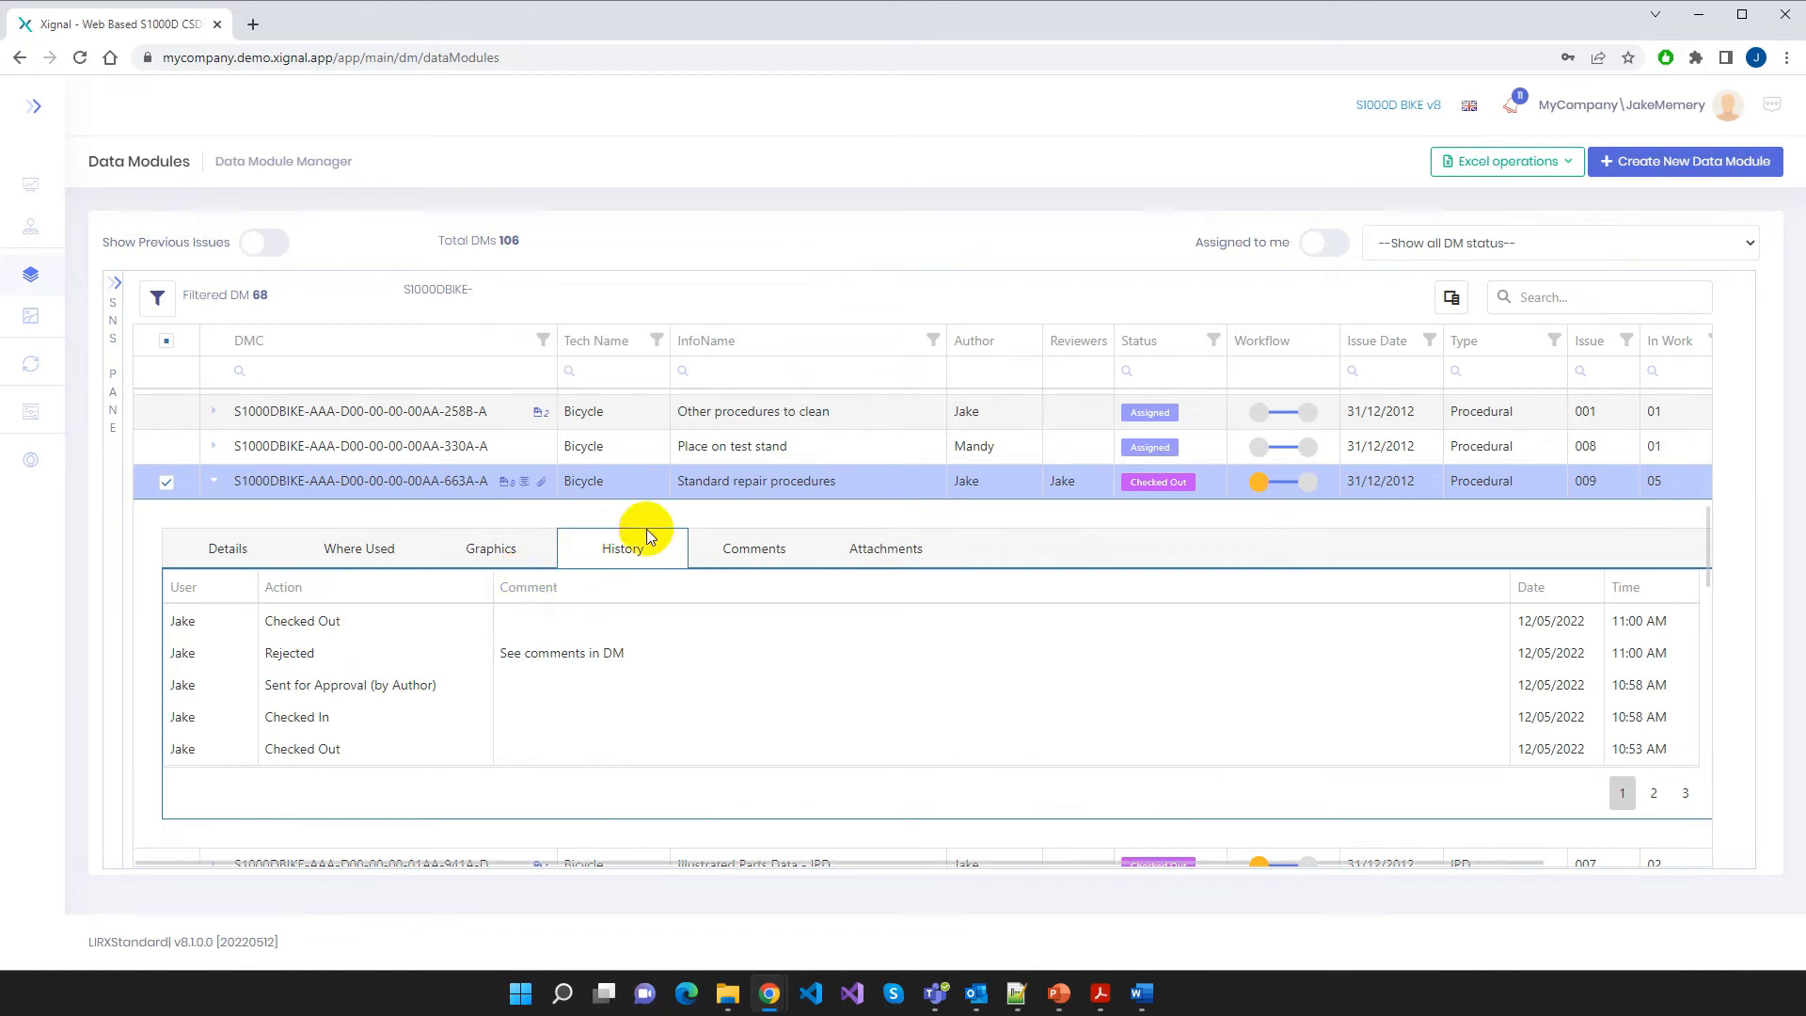
click(752, 542)
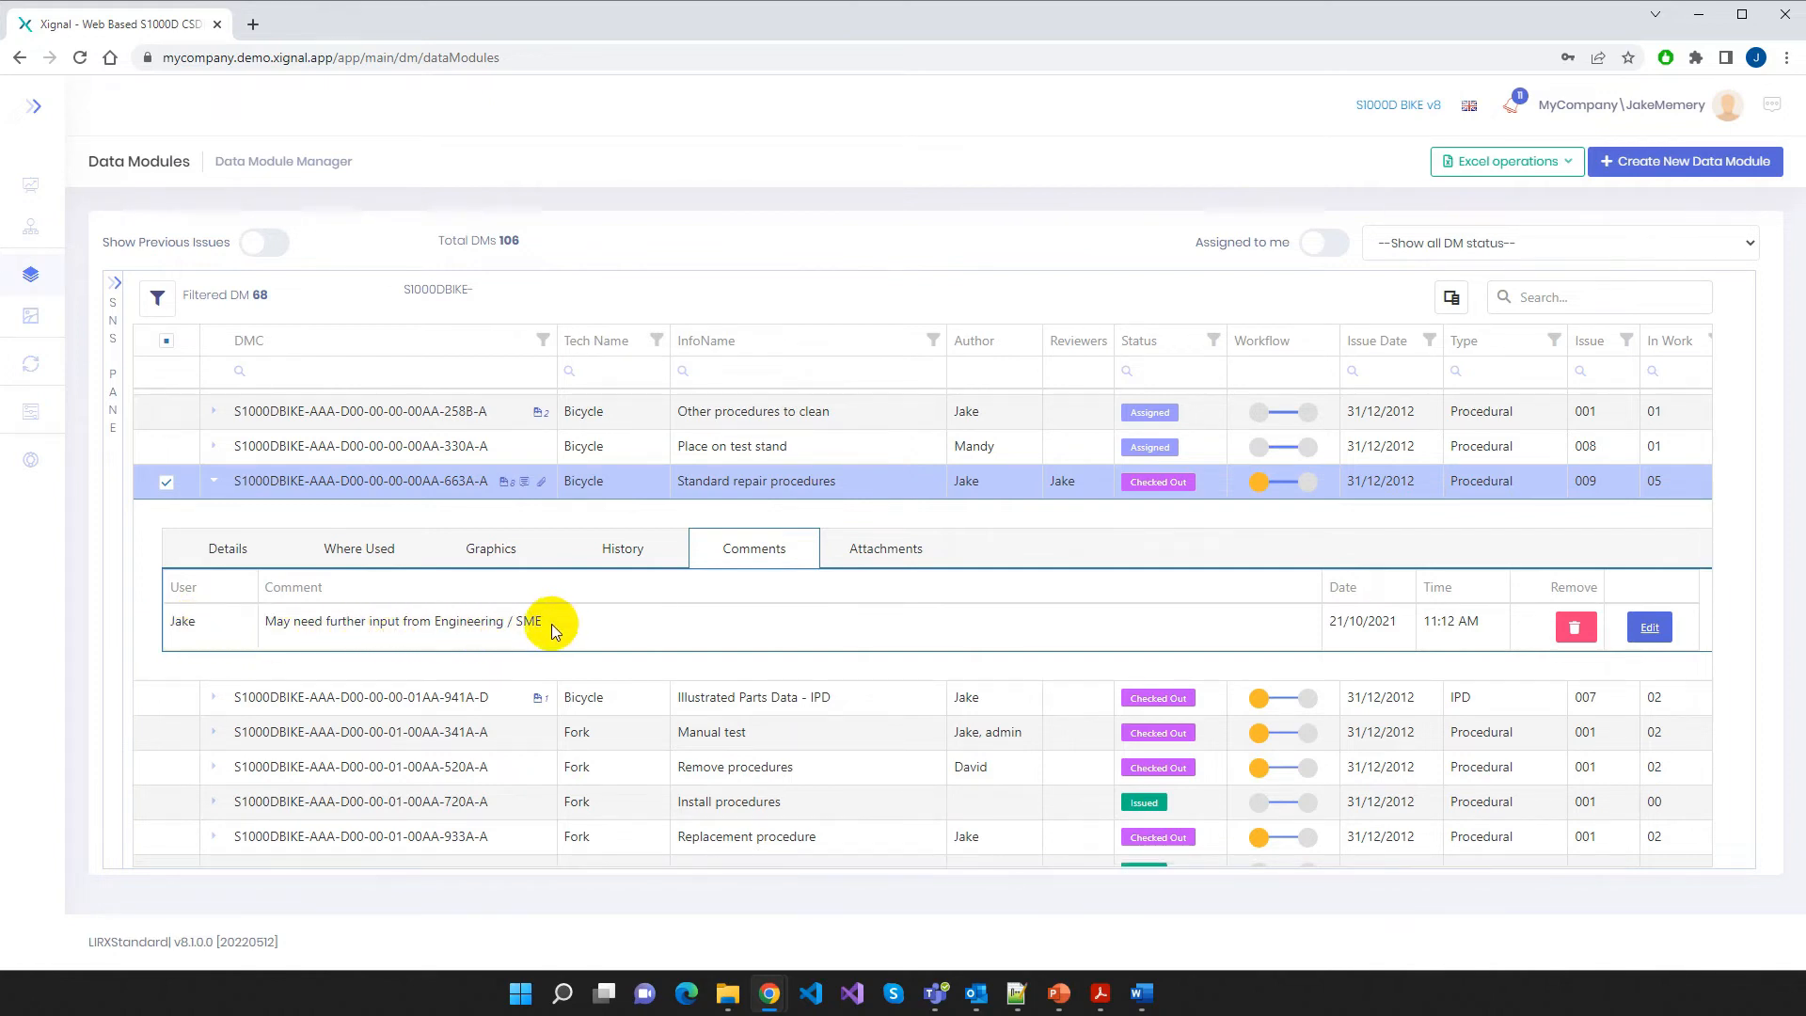
click(899, 552)
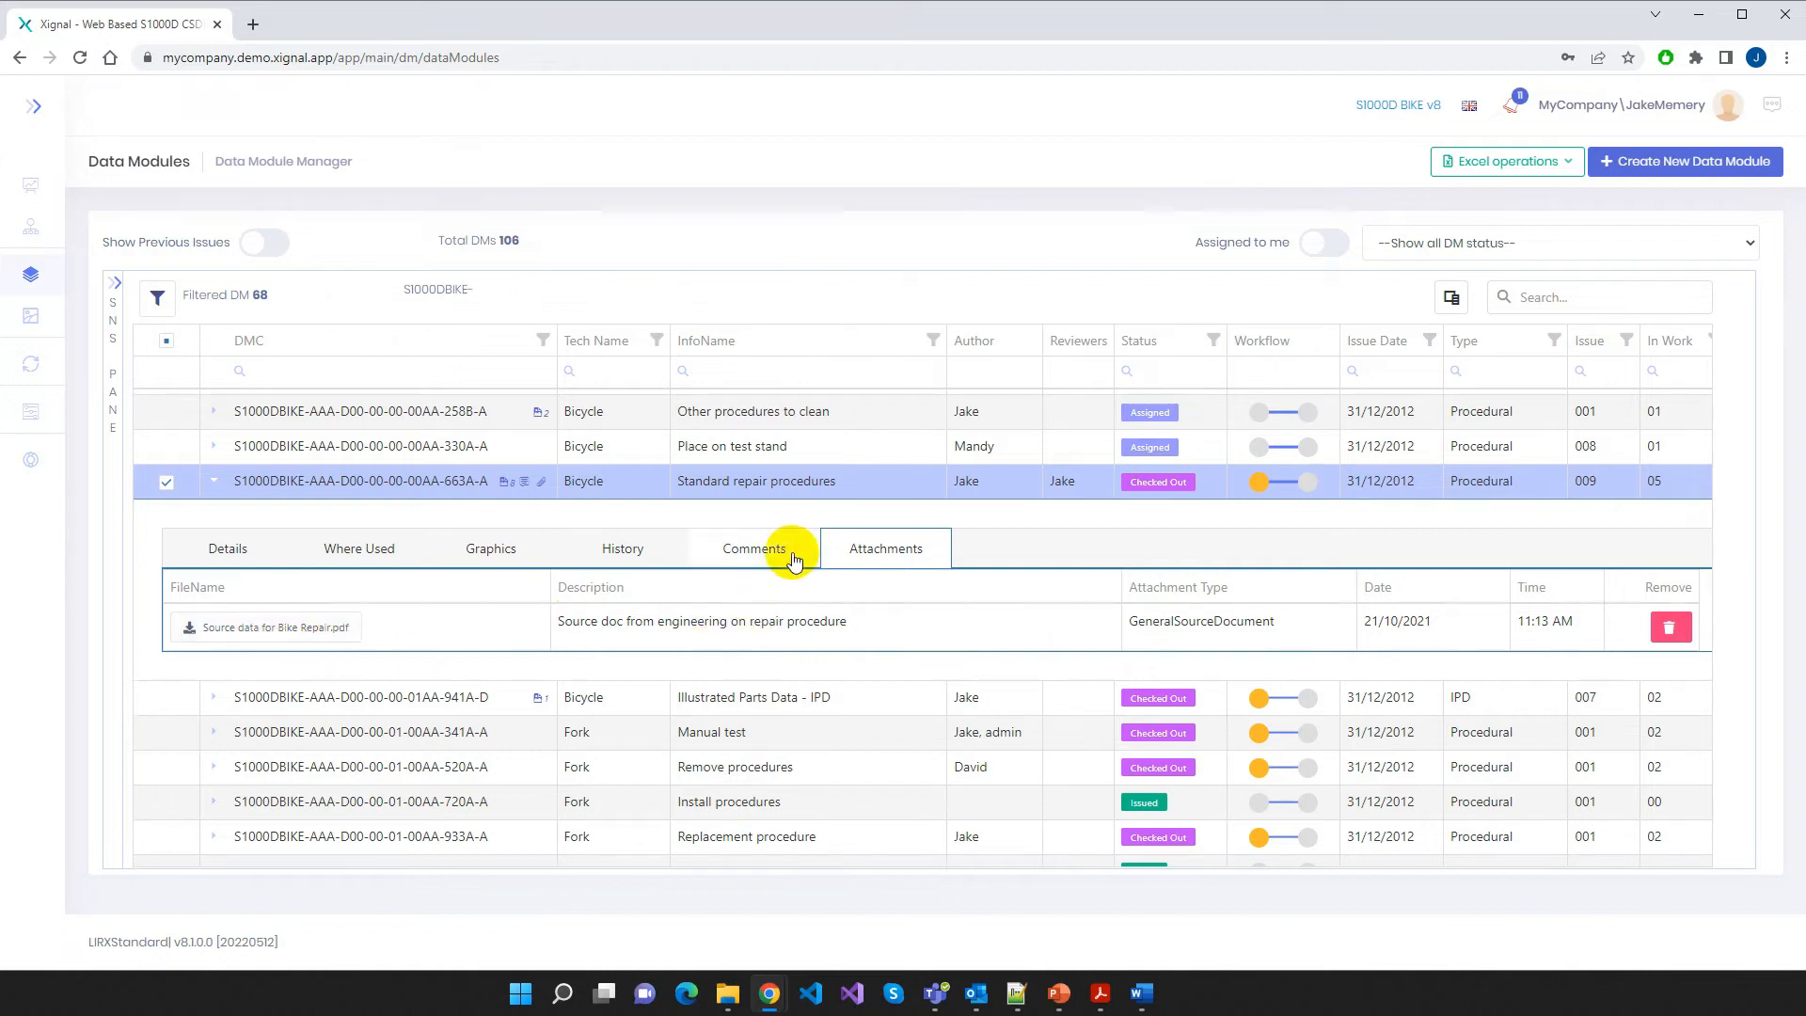
Open the form for adding an attachment to Standard repair procedures, look through the attachment types, and close it without saving
right_click(416, 479)
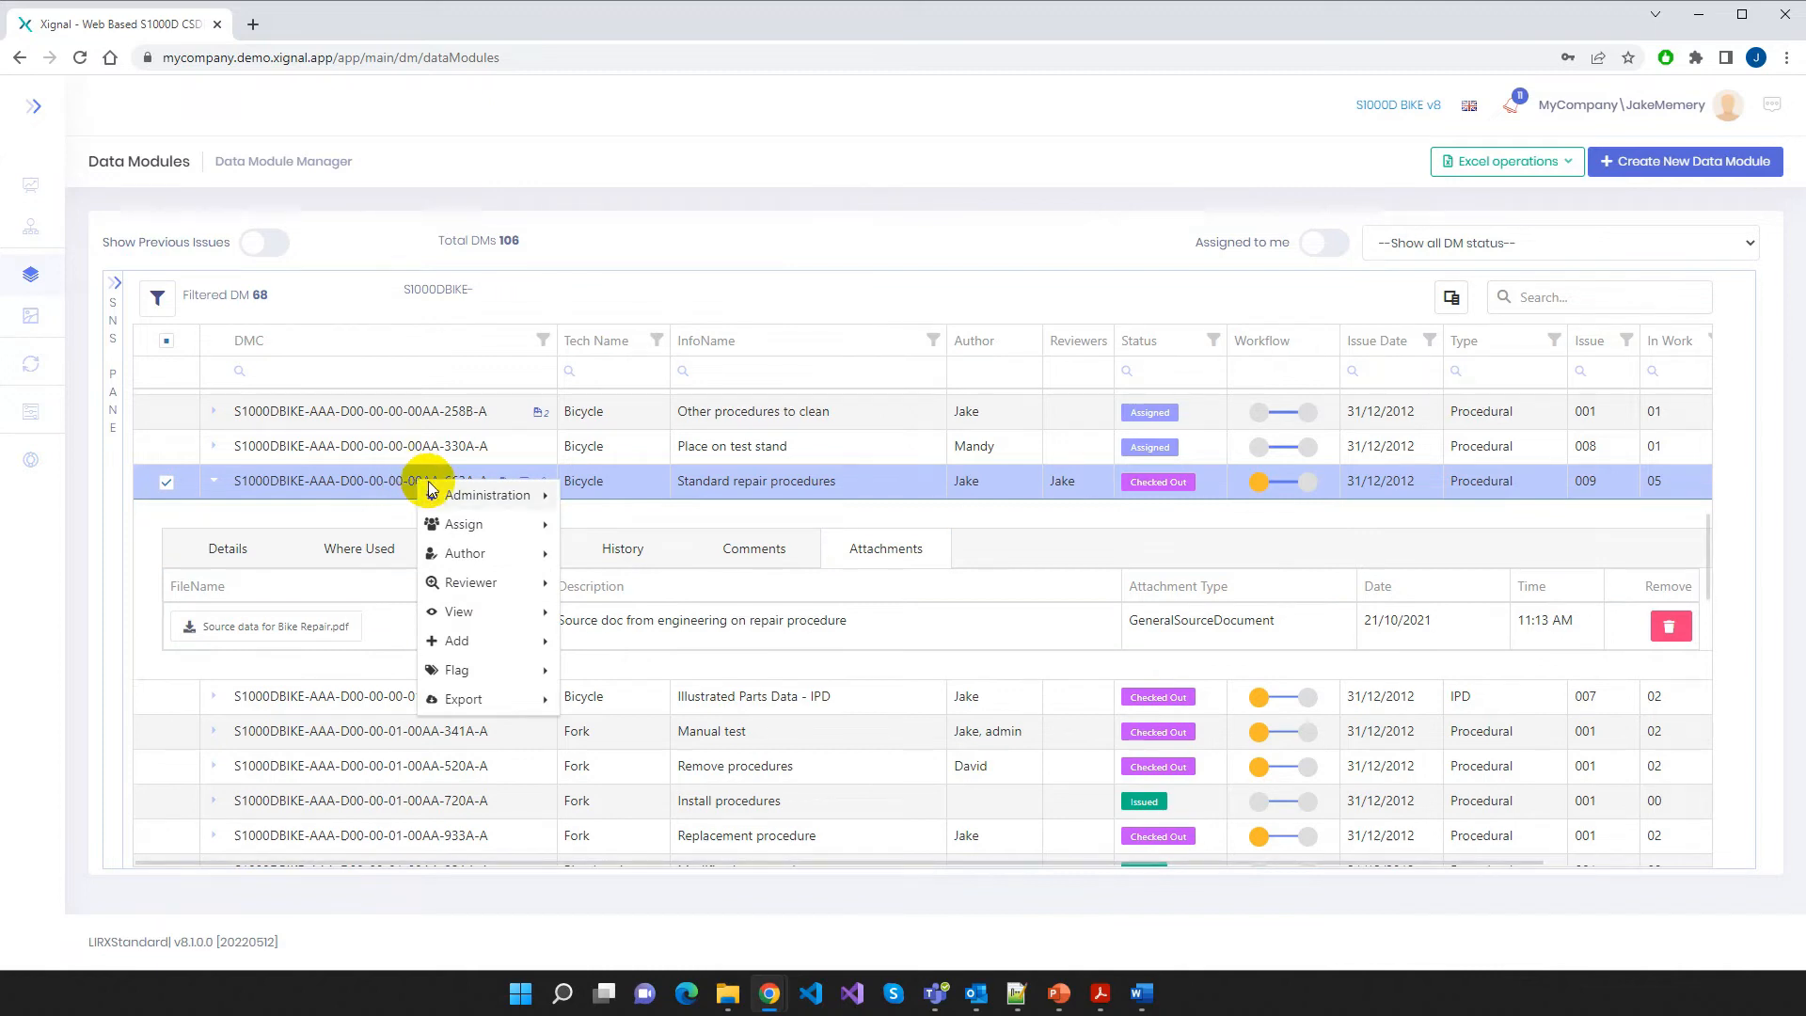
mouse_move(484, 640)
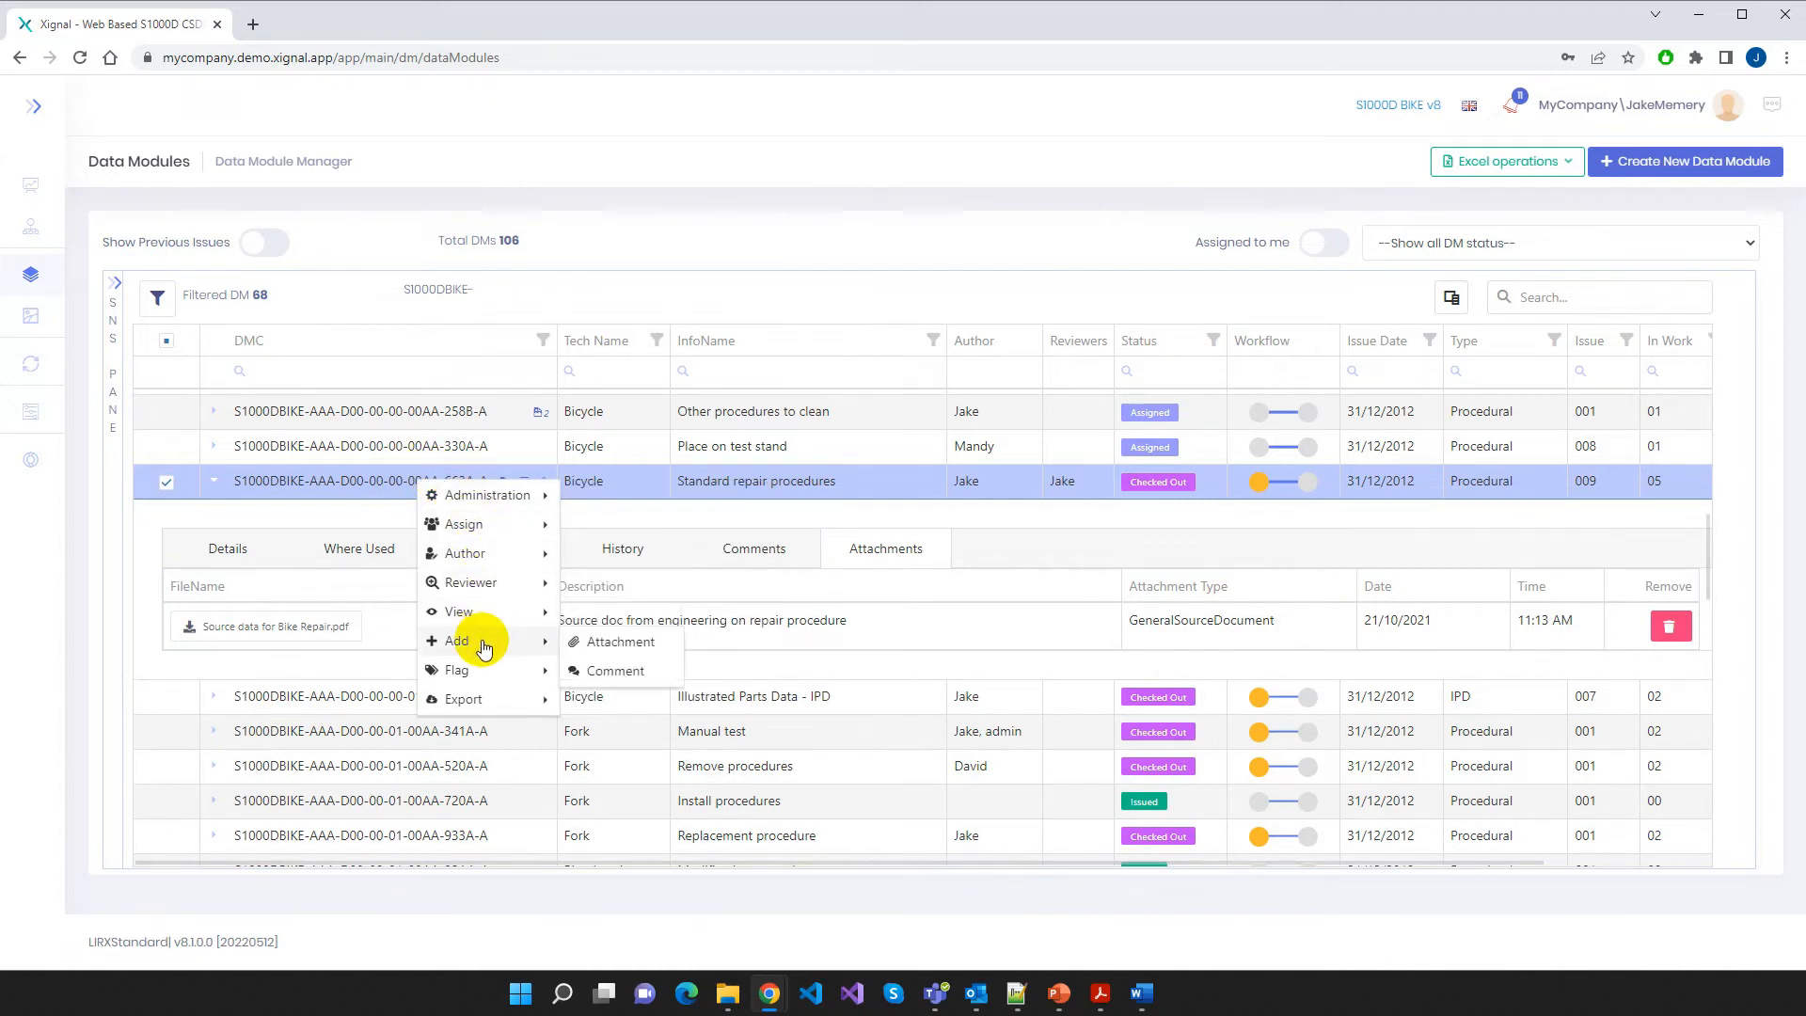
click(621, 647)
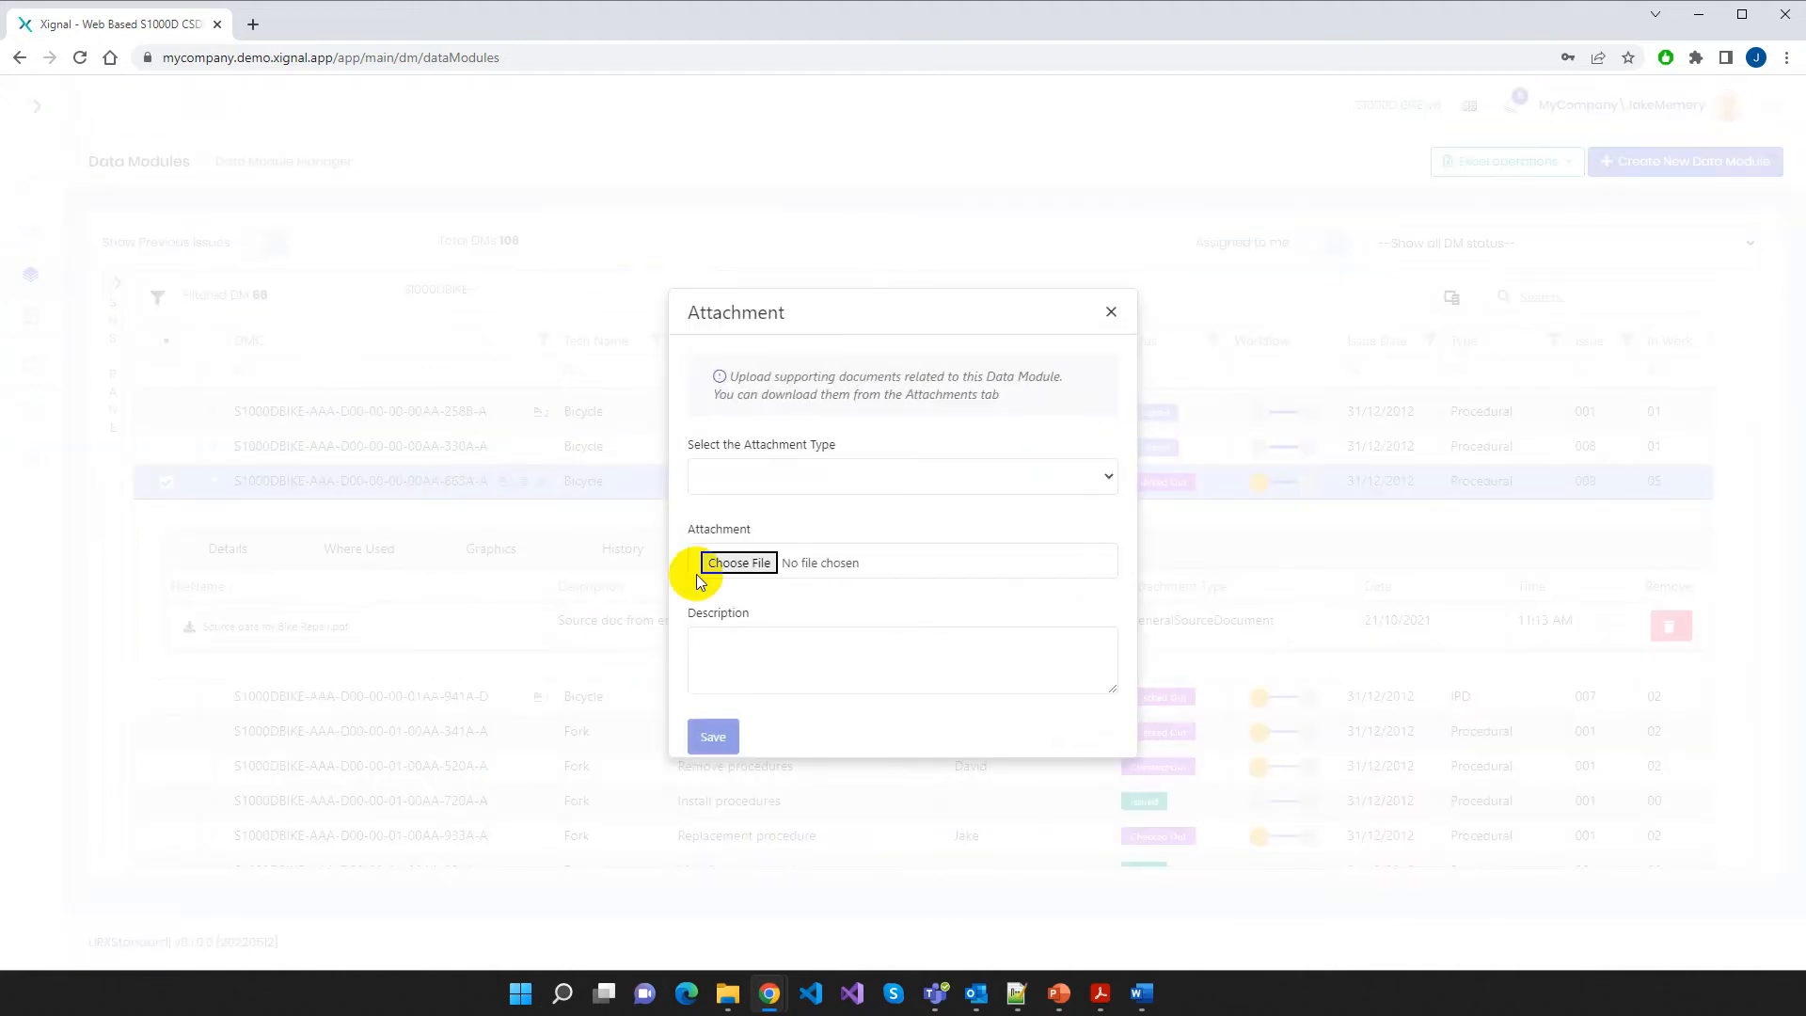
click(1114, 476)
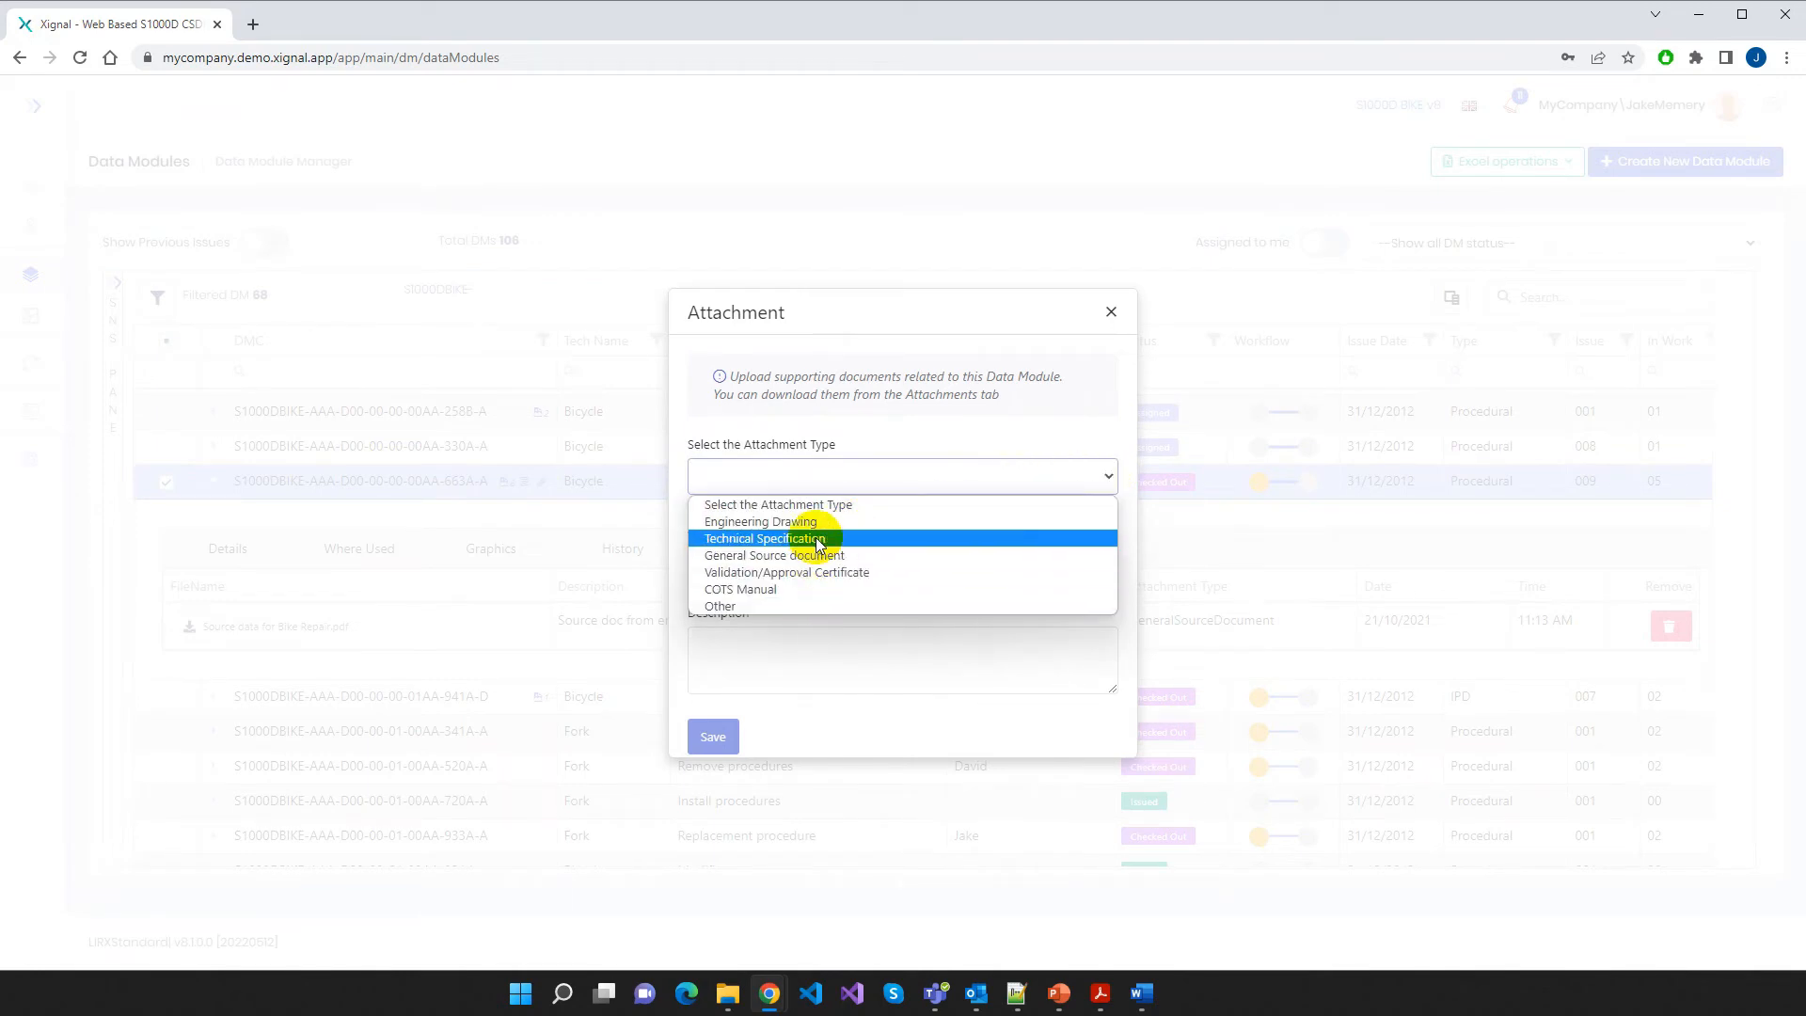
click(838, 591)
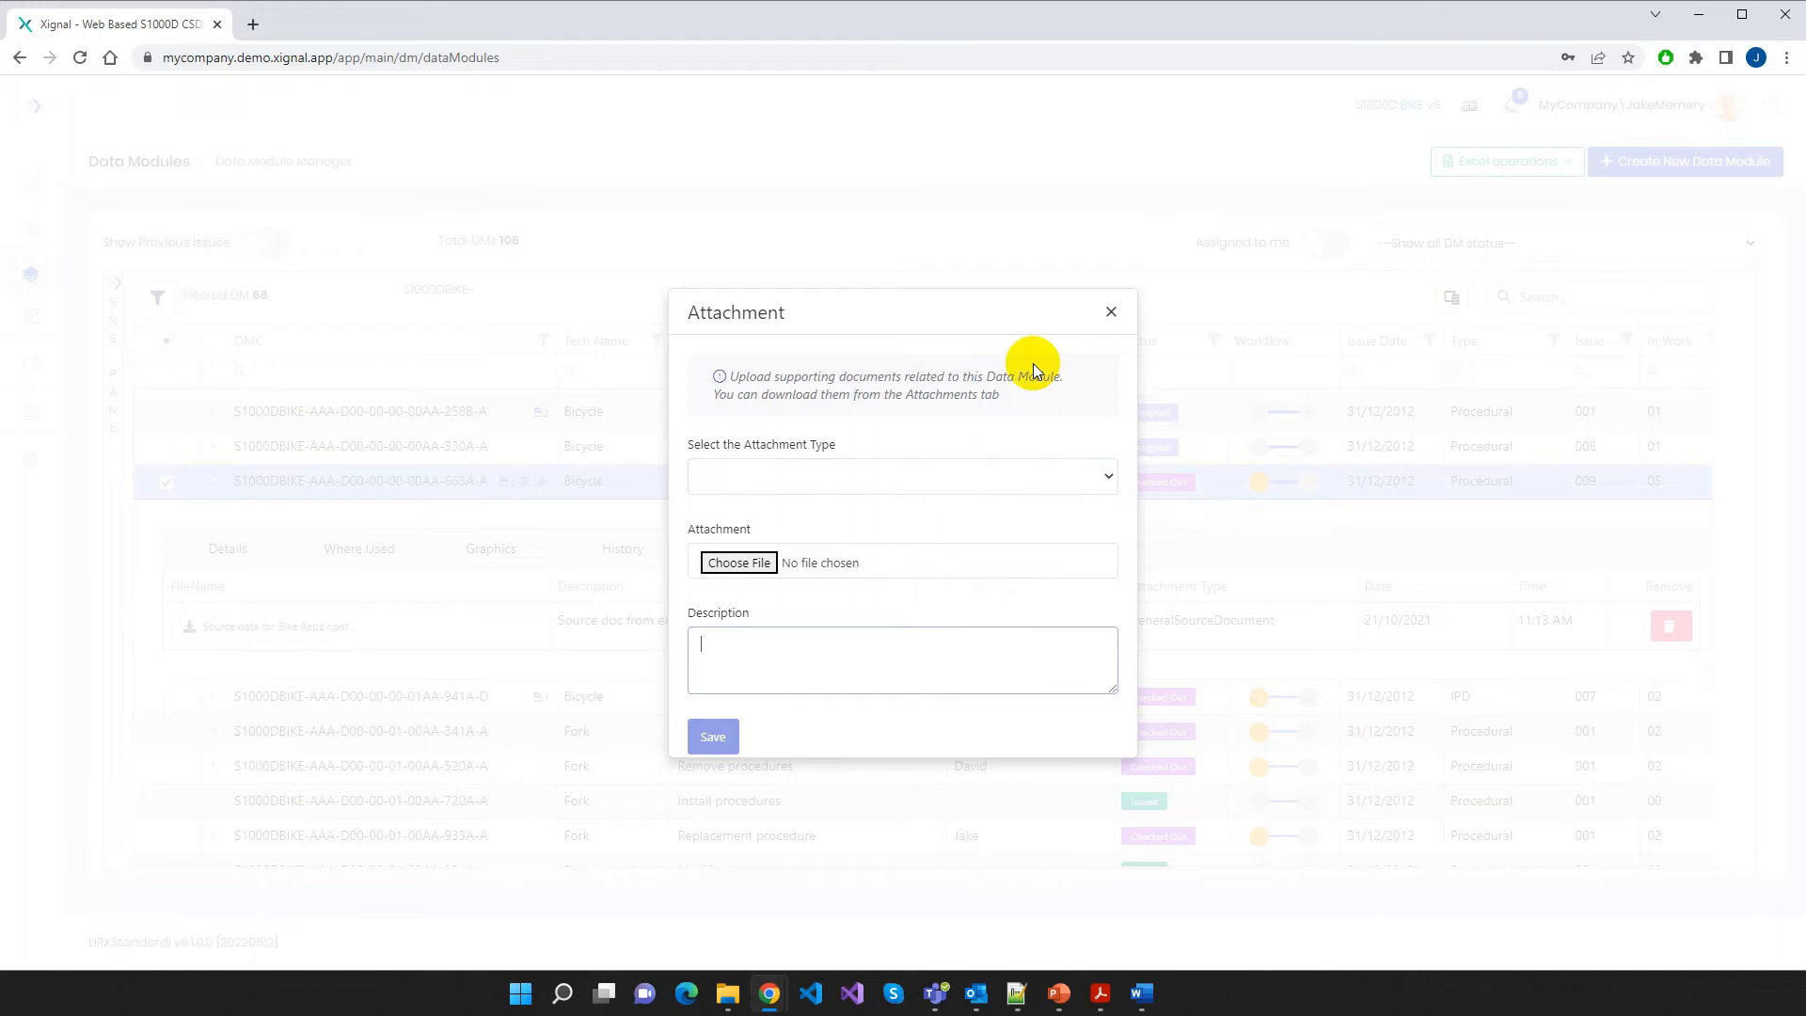
click(1116, 322)
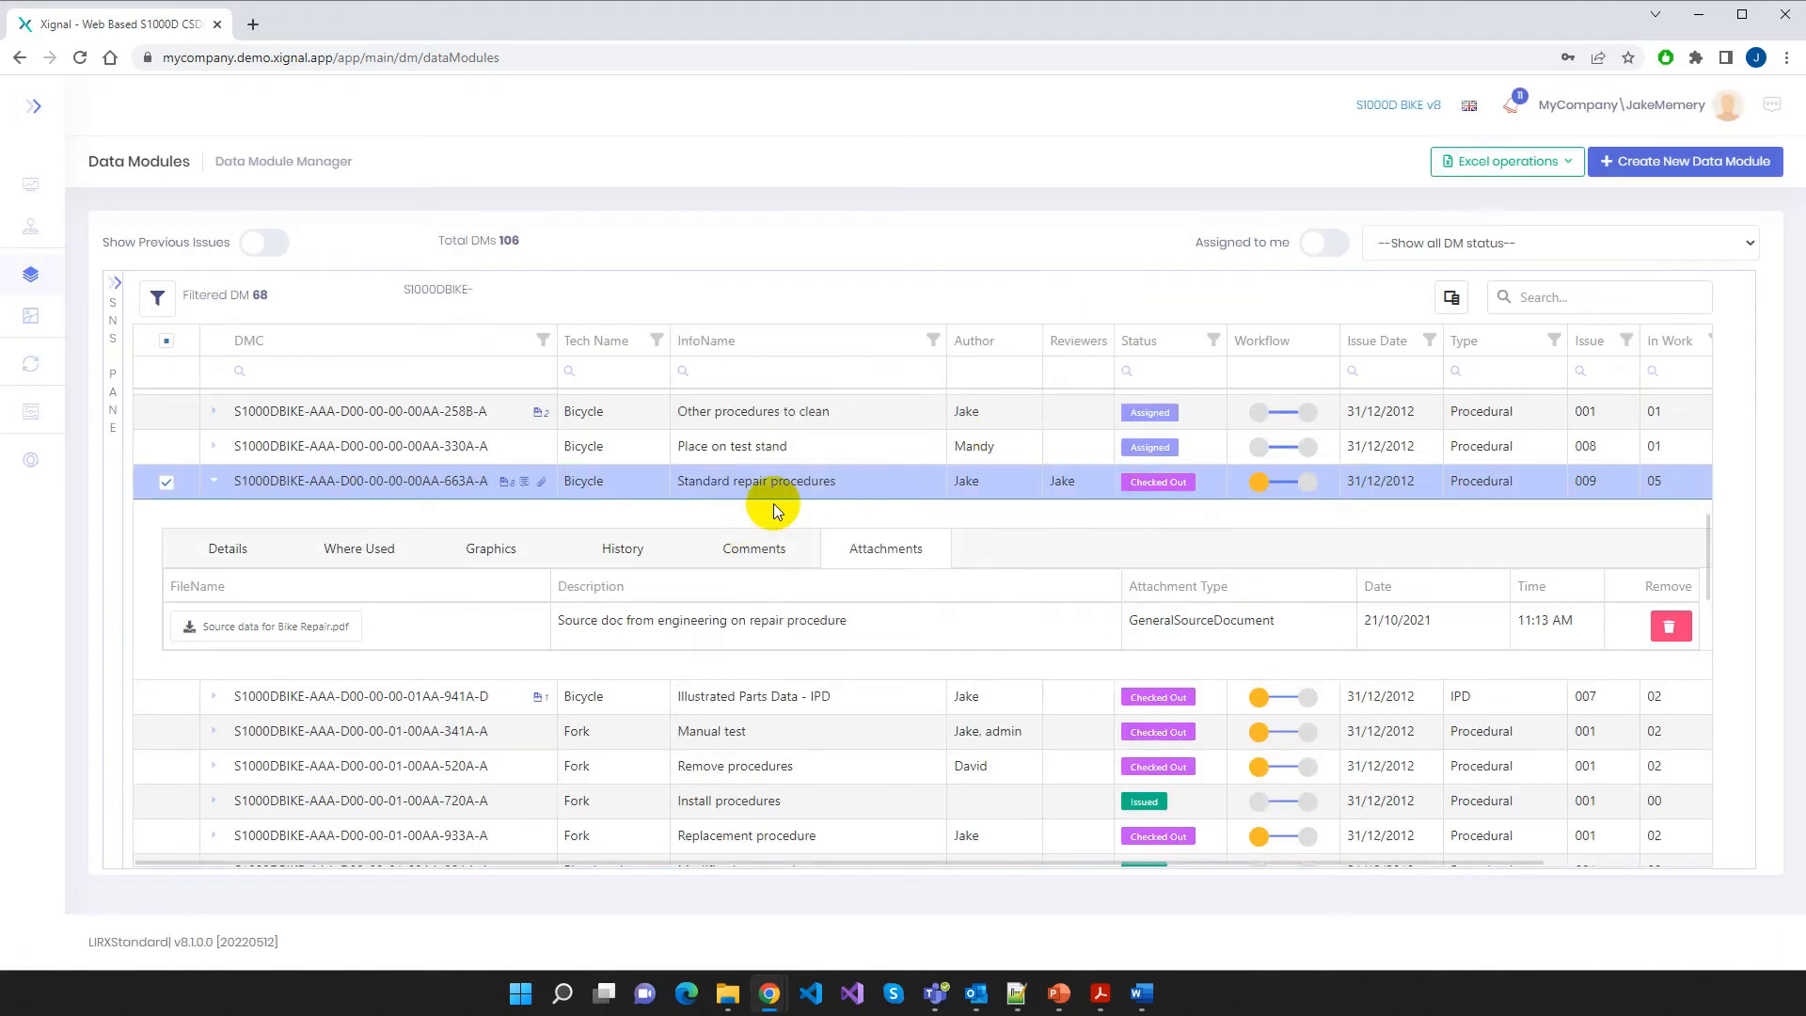
Open the form for adding a comment to Standard repair procedures, cancel it, and collapse the data module's row
right_click(392, 491)
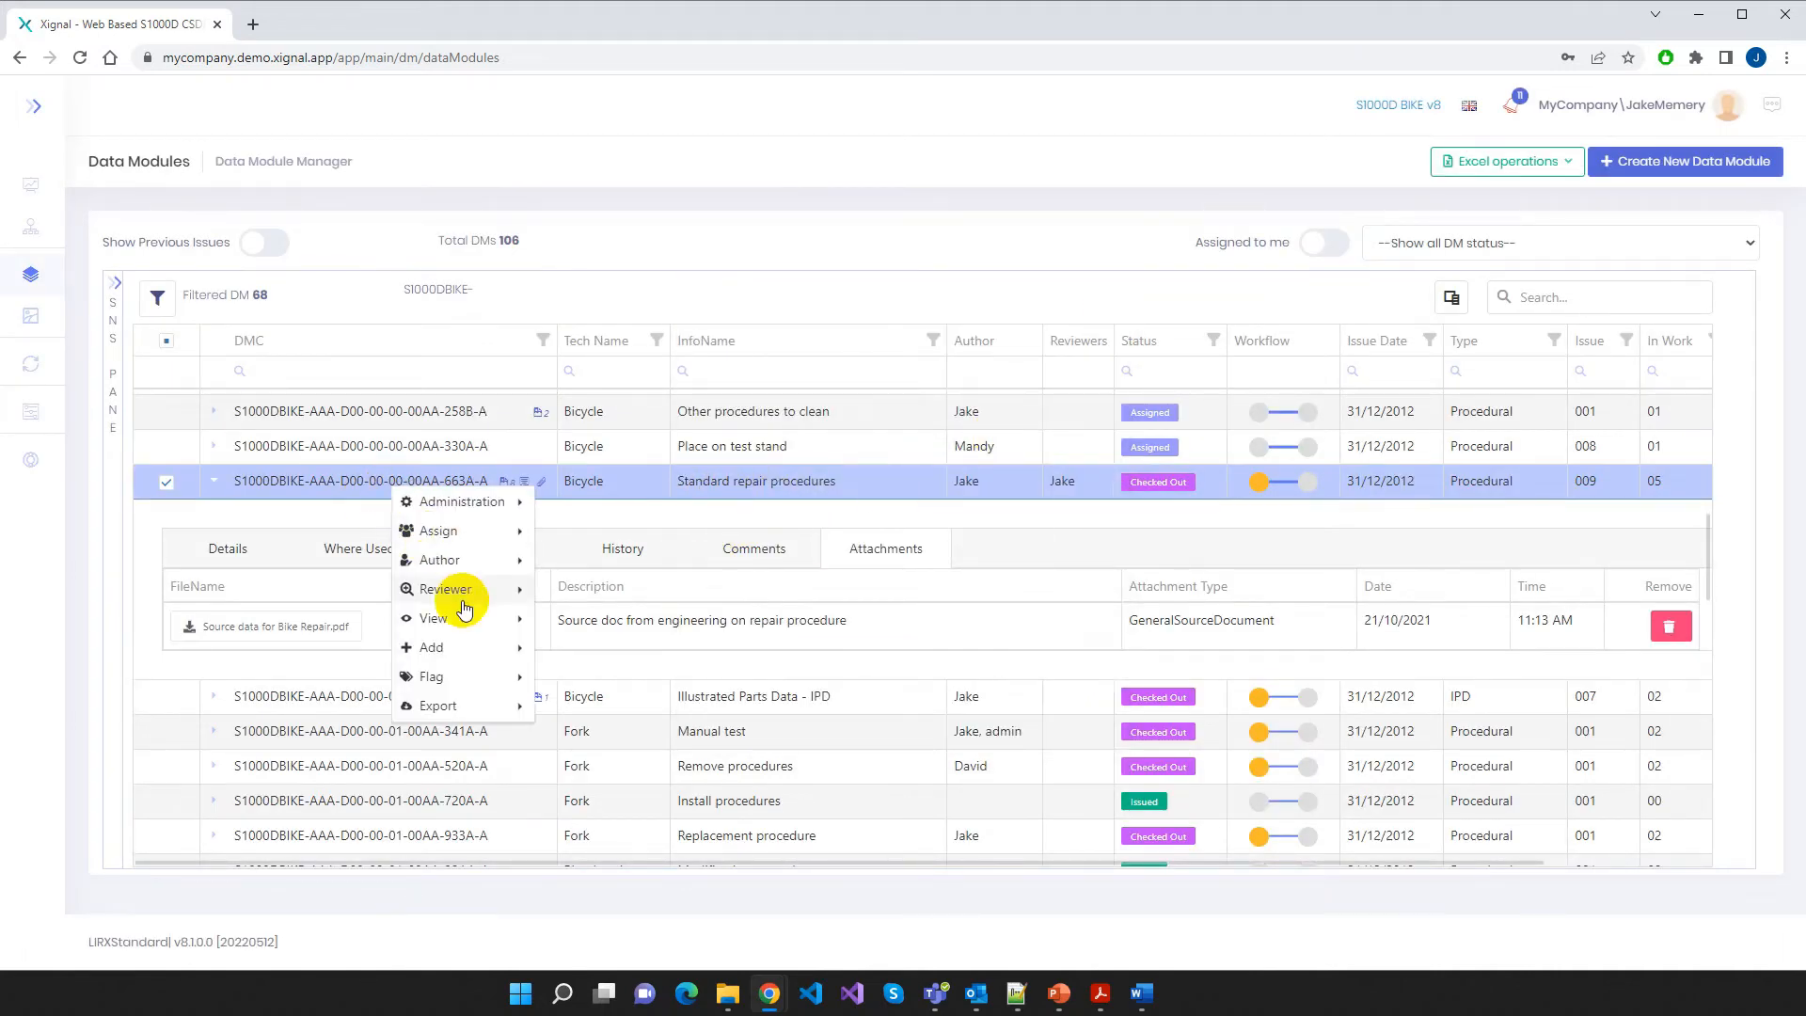
click(610, 682)
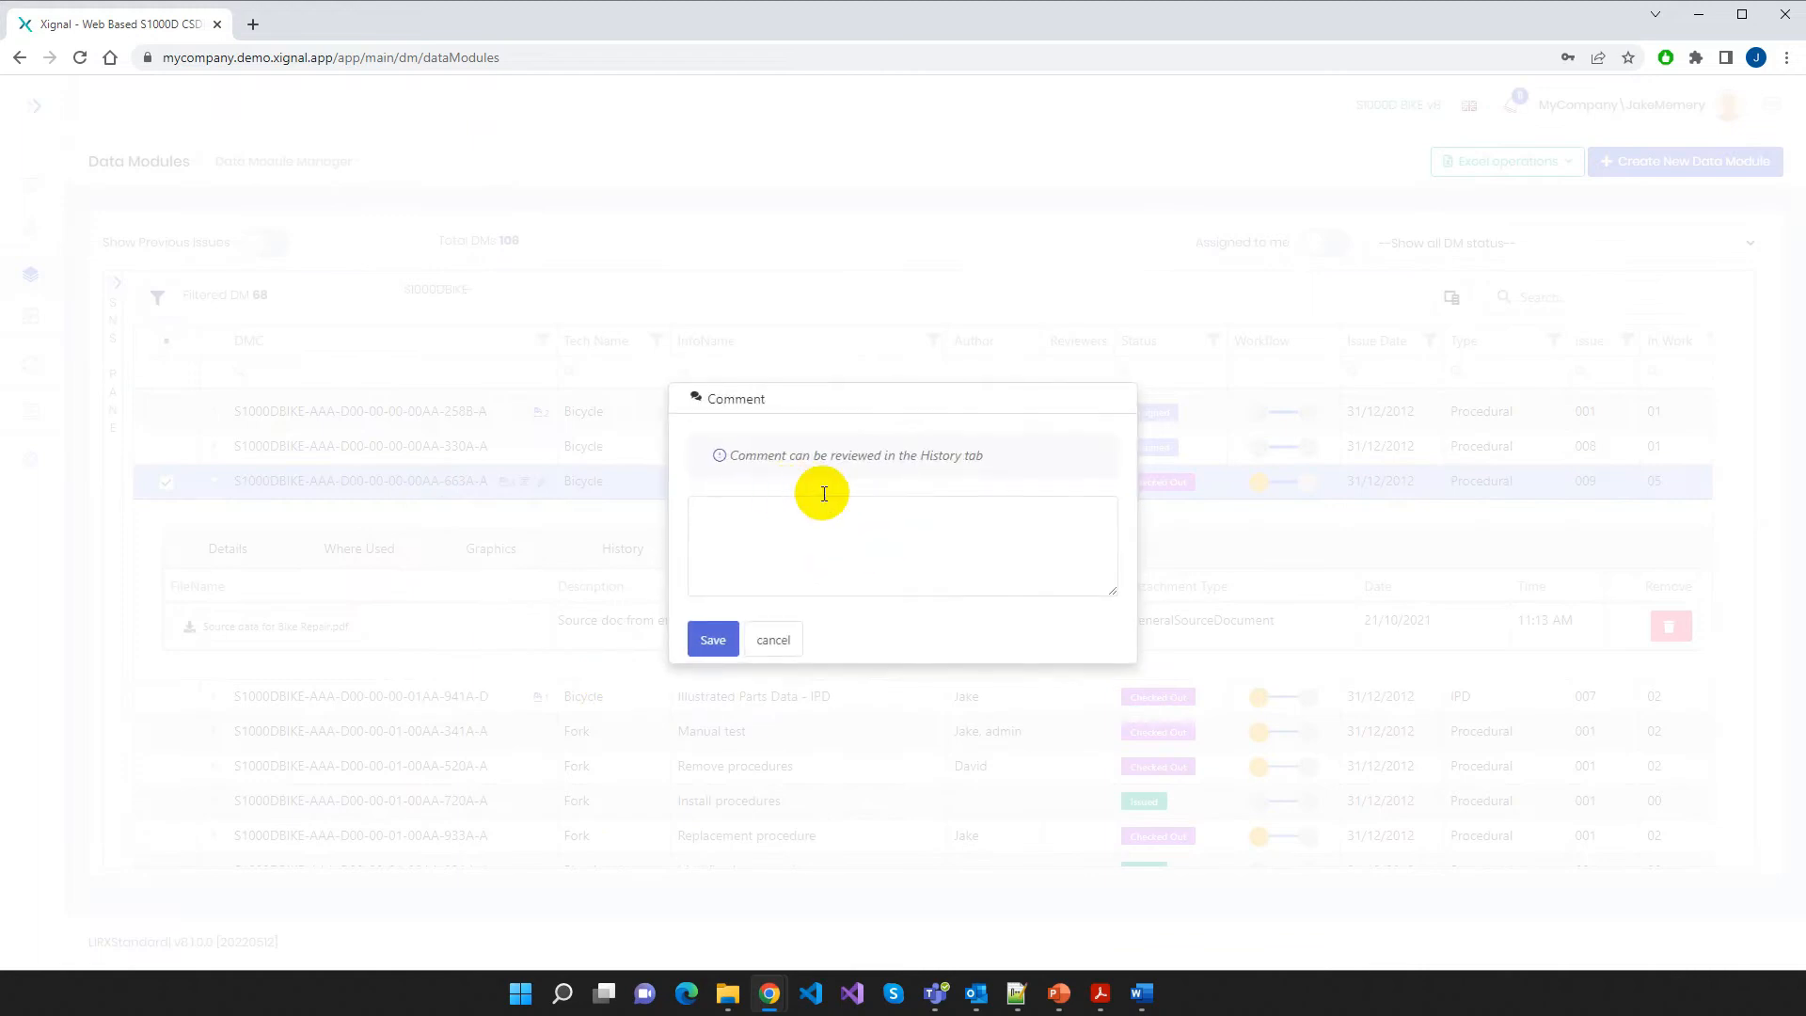
click(796, 640)
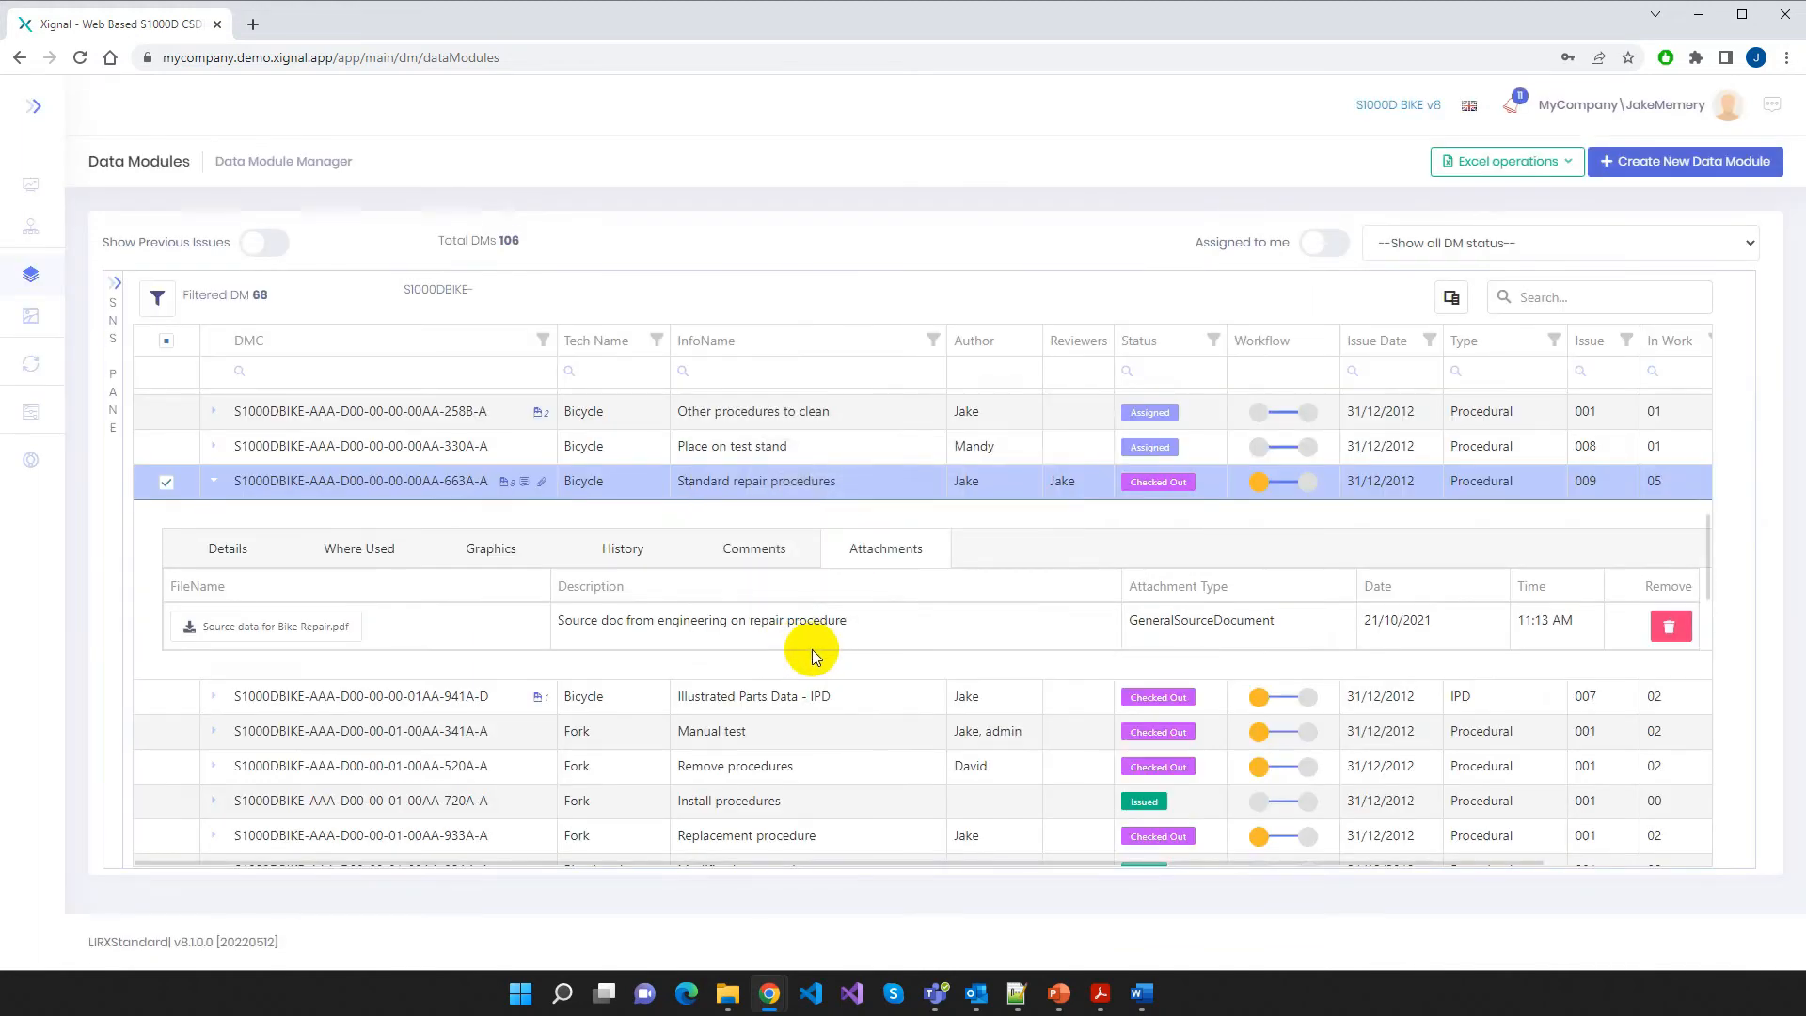
click(216, 491)
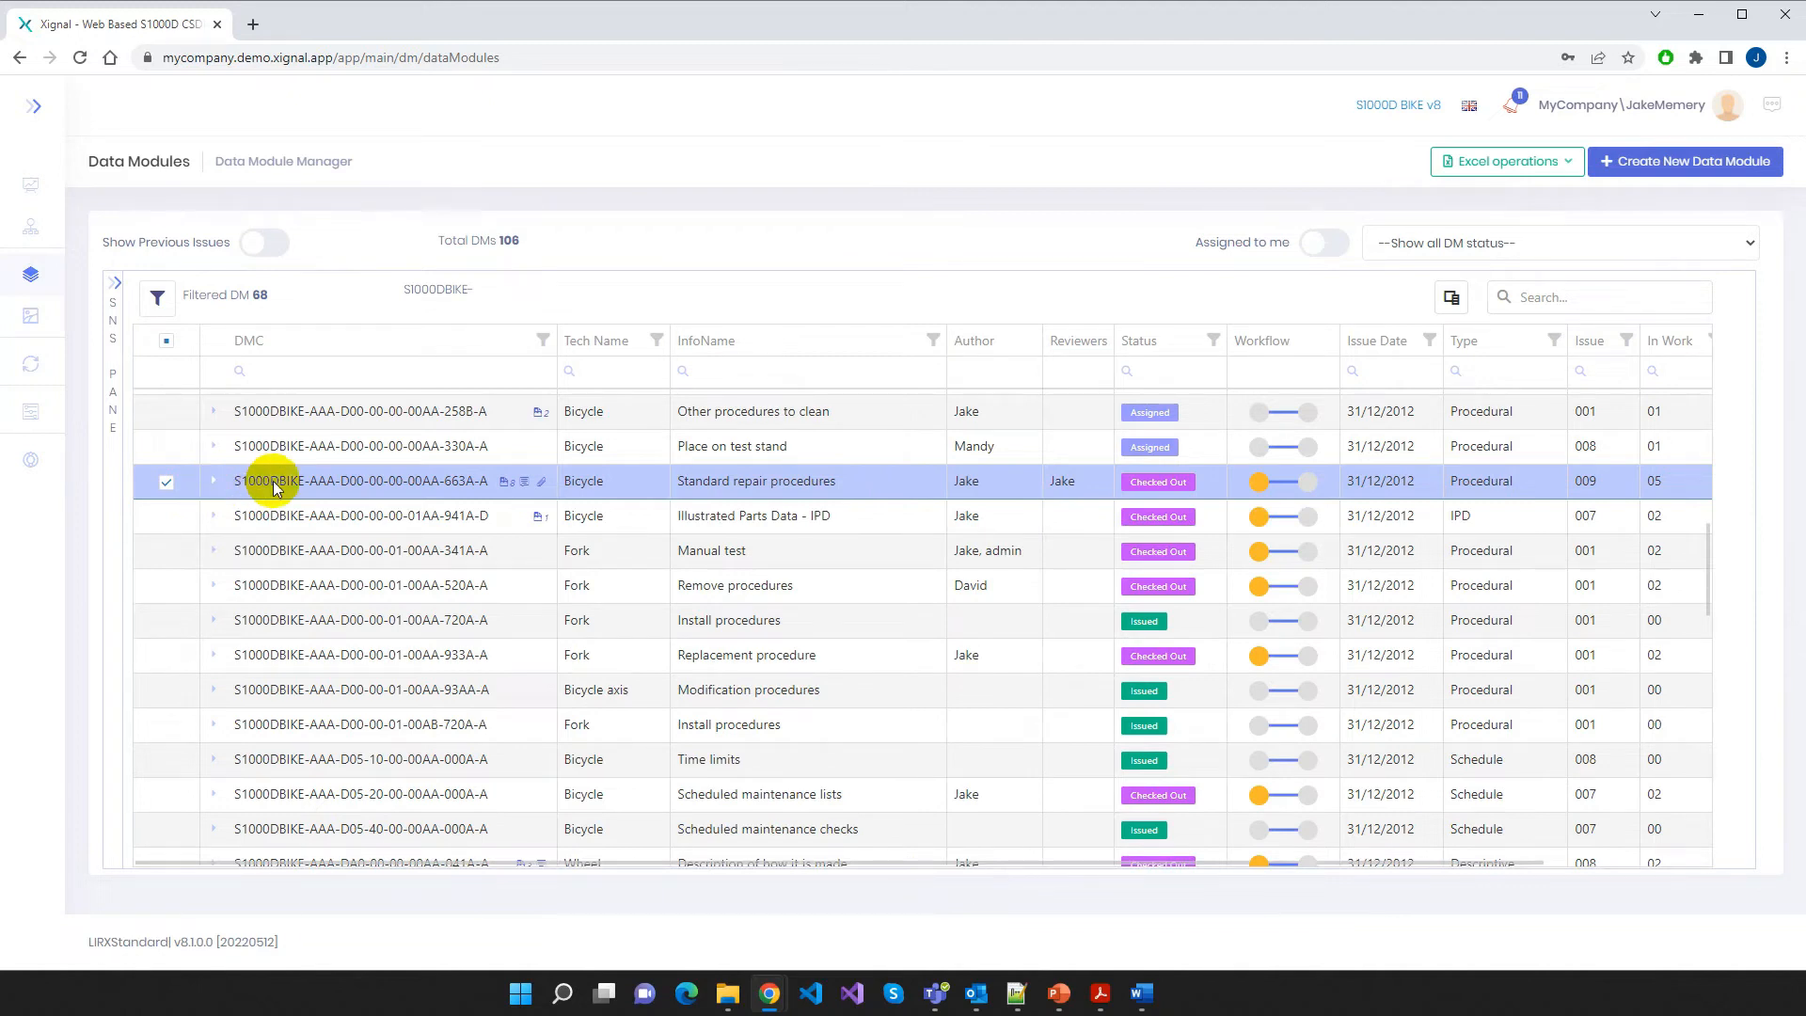
Look over the administration actions for Standard repair procedures, view the users available as its author, and cancel the assignment
right_click(409, 484)
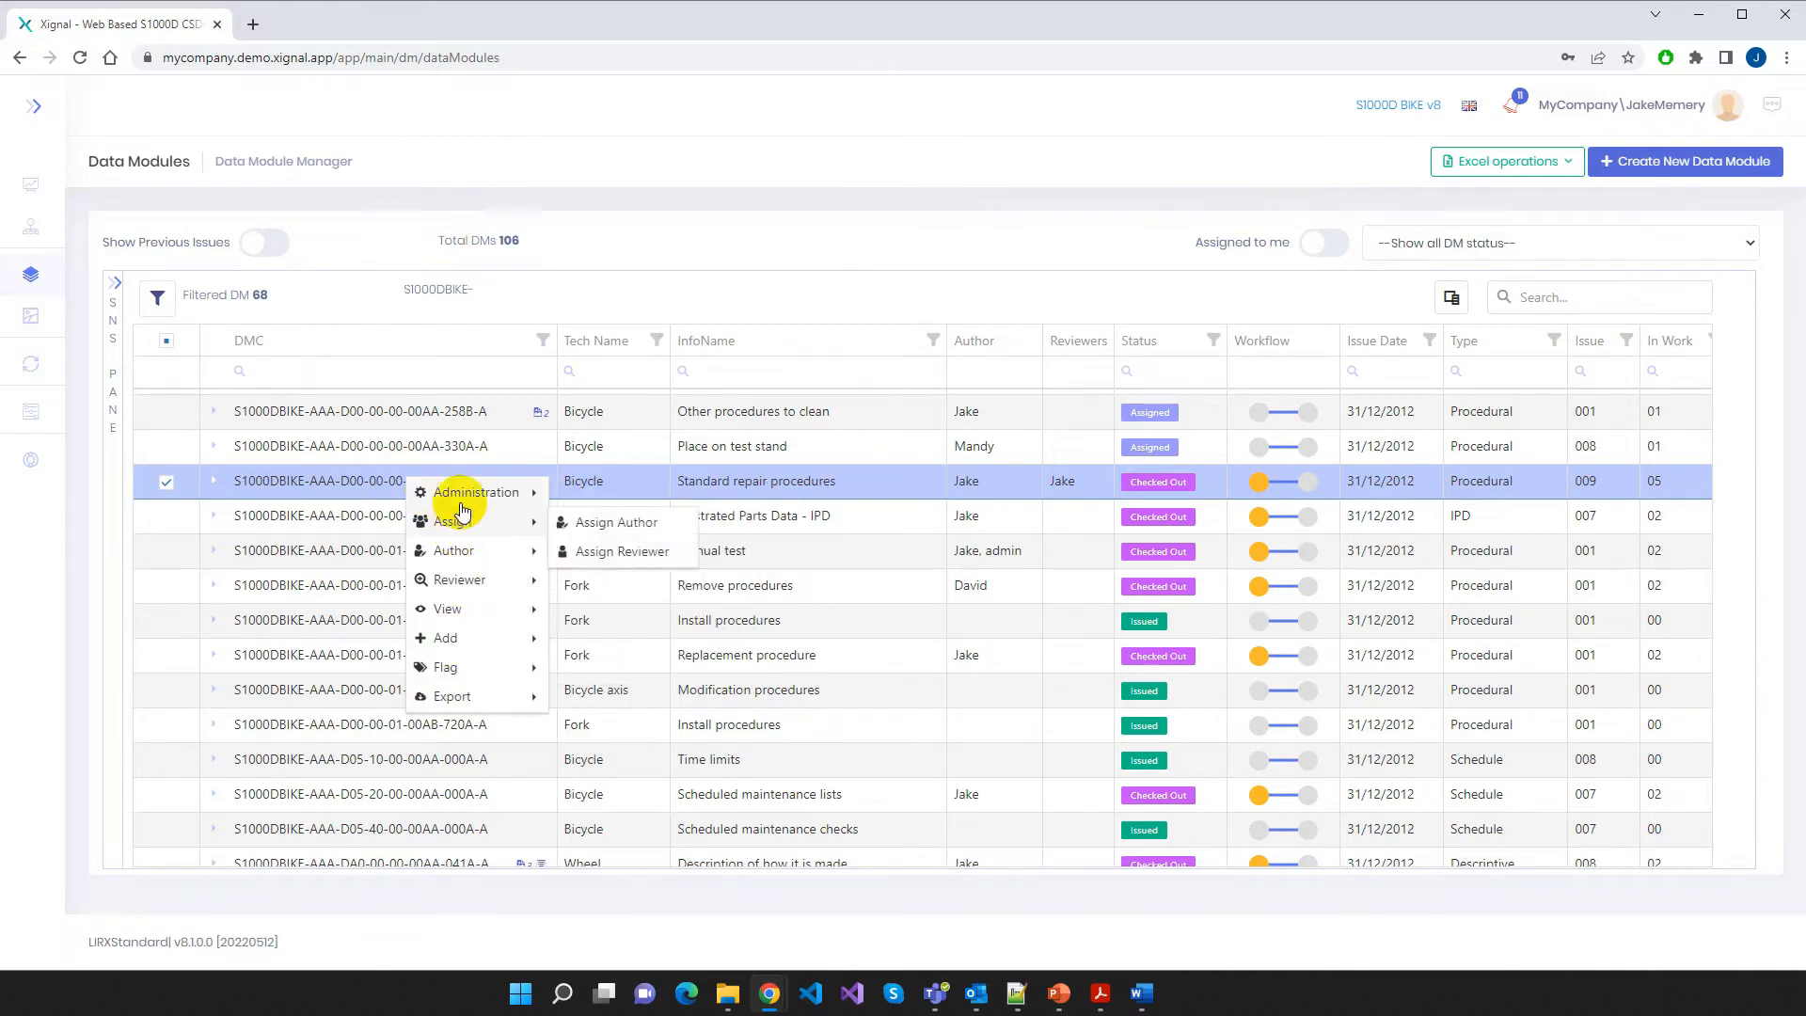
mouse_move(467, 498)
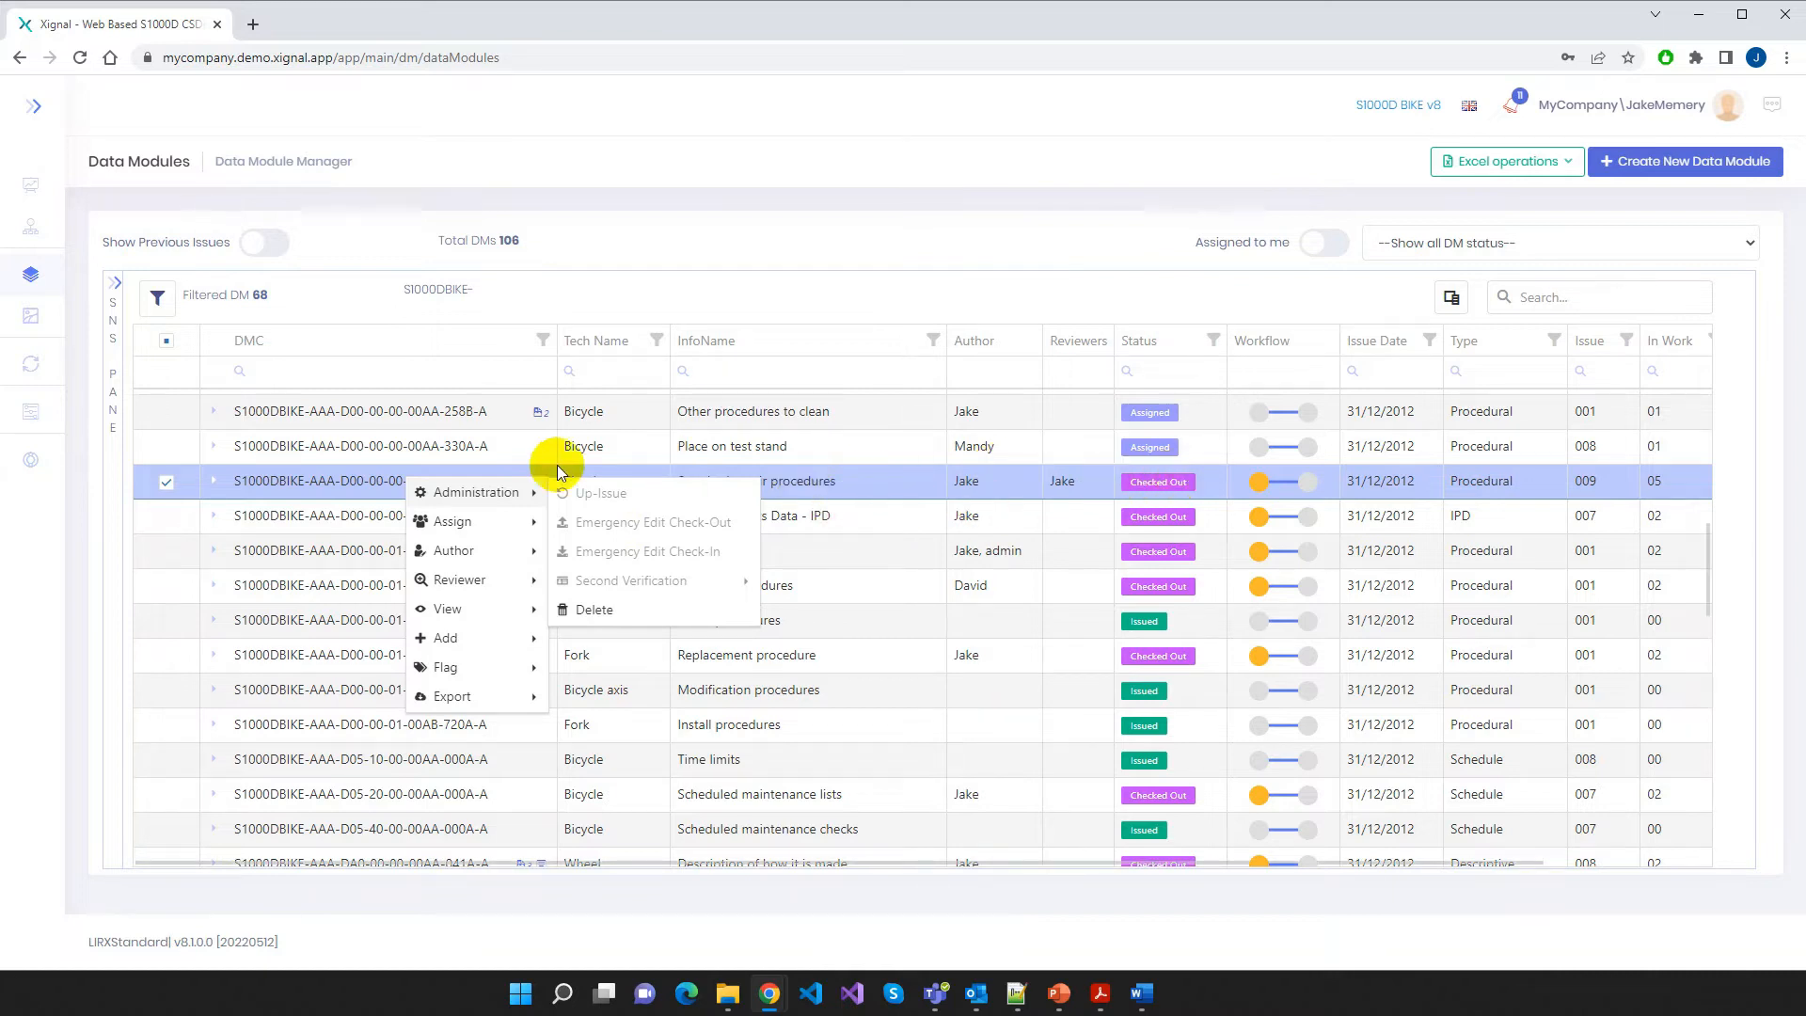
mouse_move(466, 521)
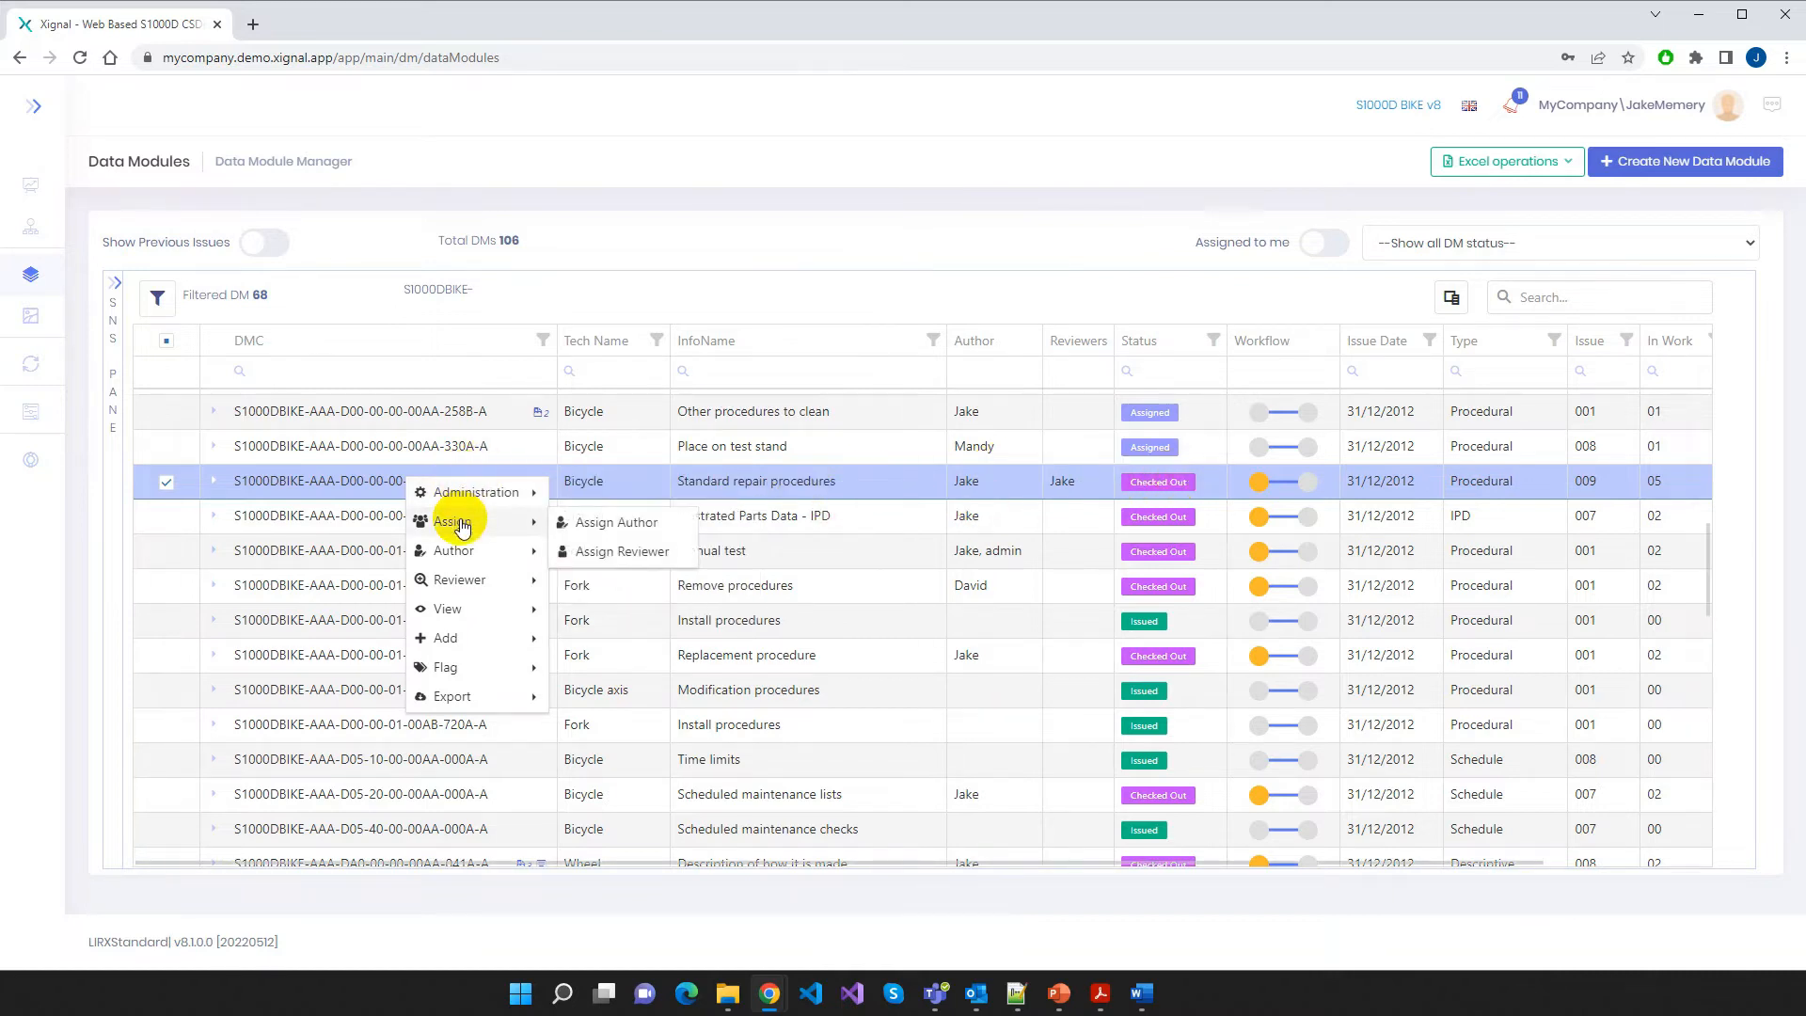
click(610, 525)
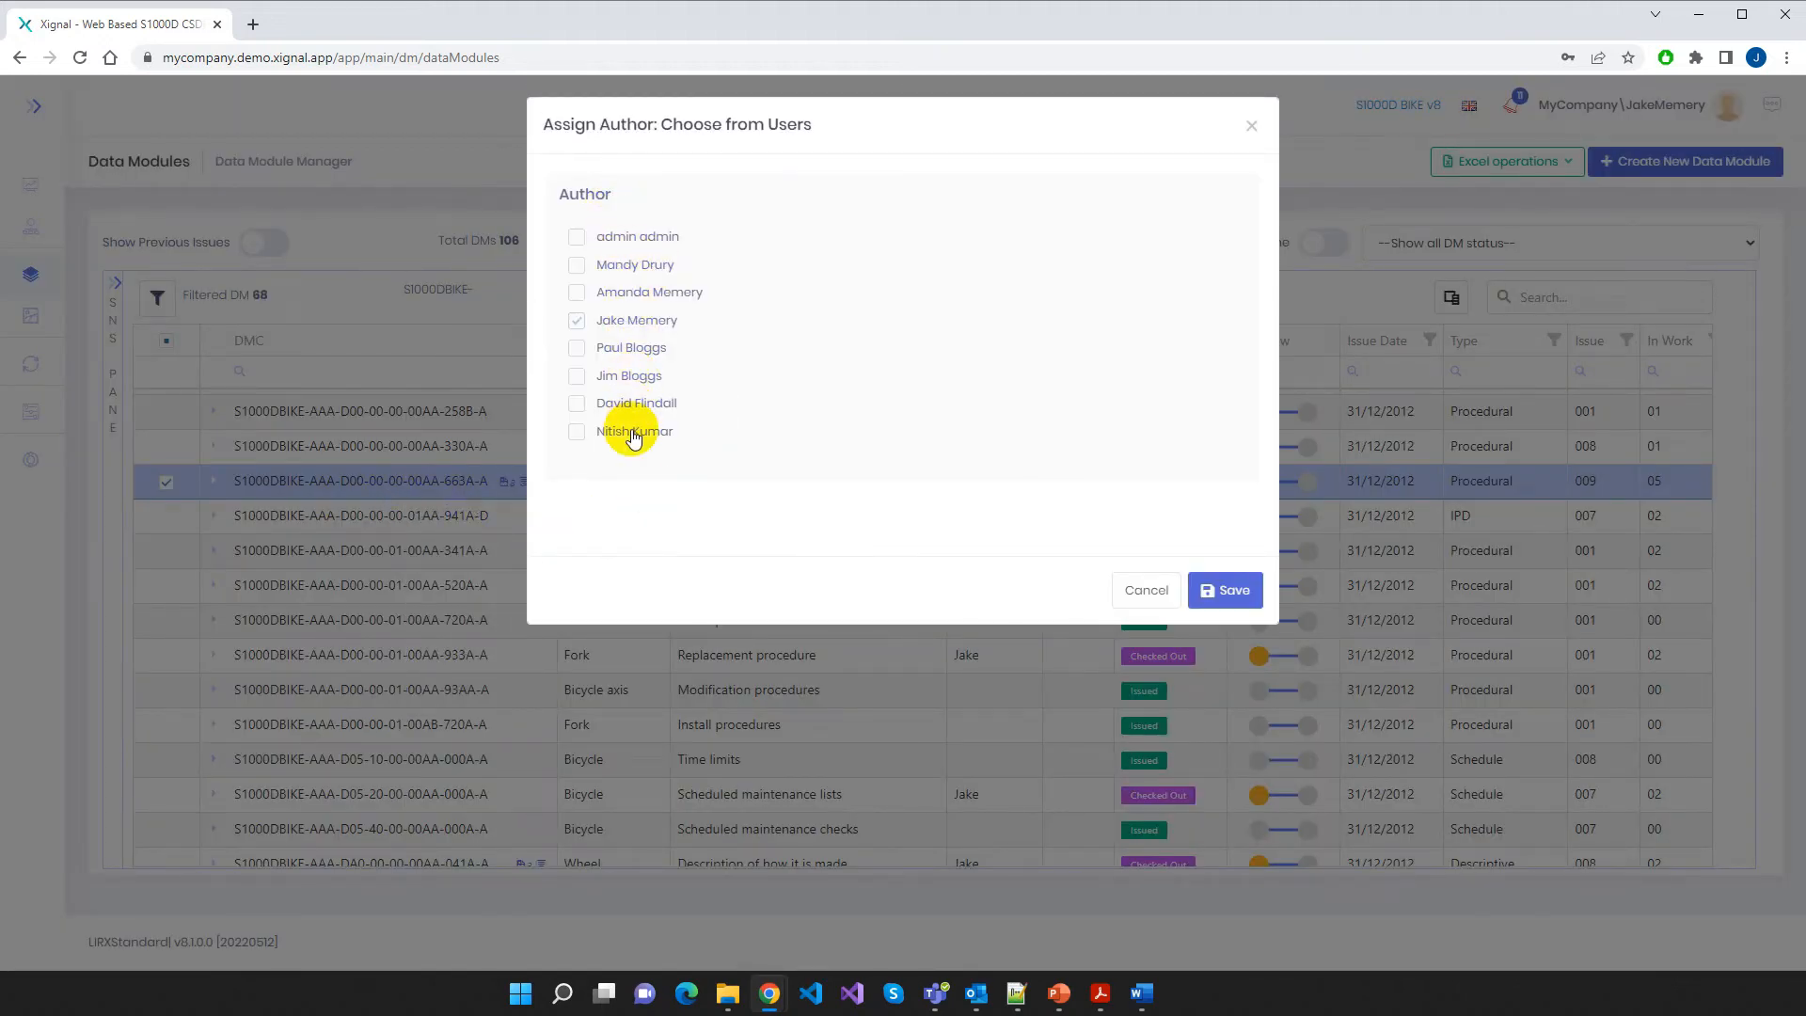
click(1150, 592)
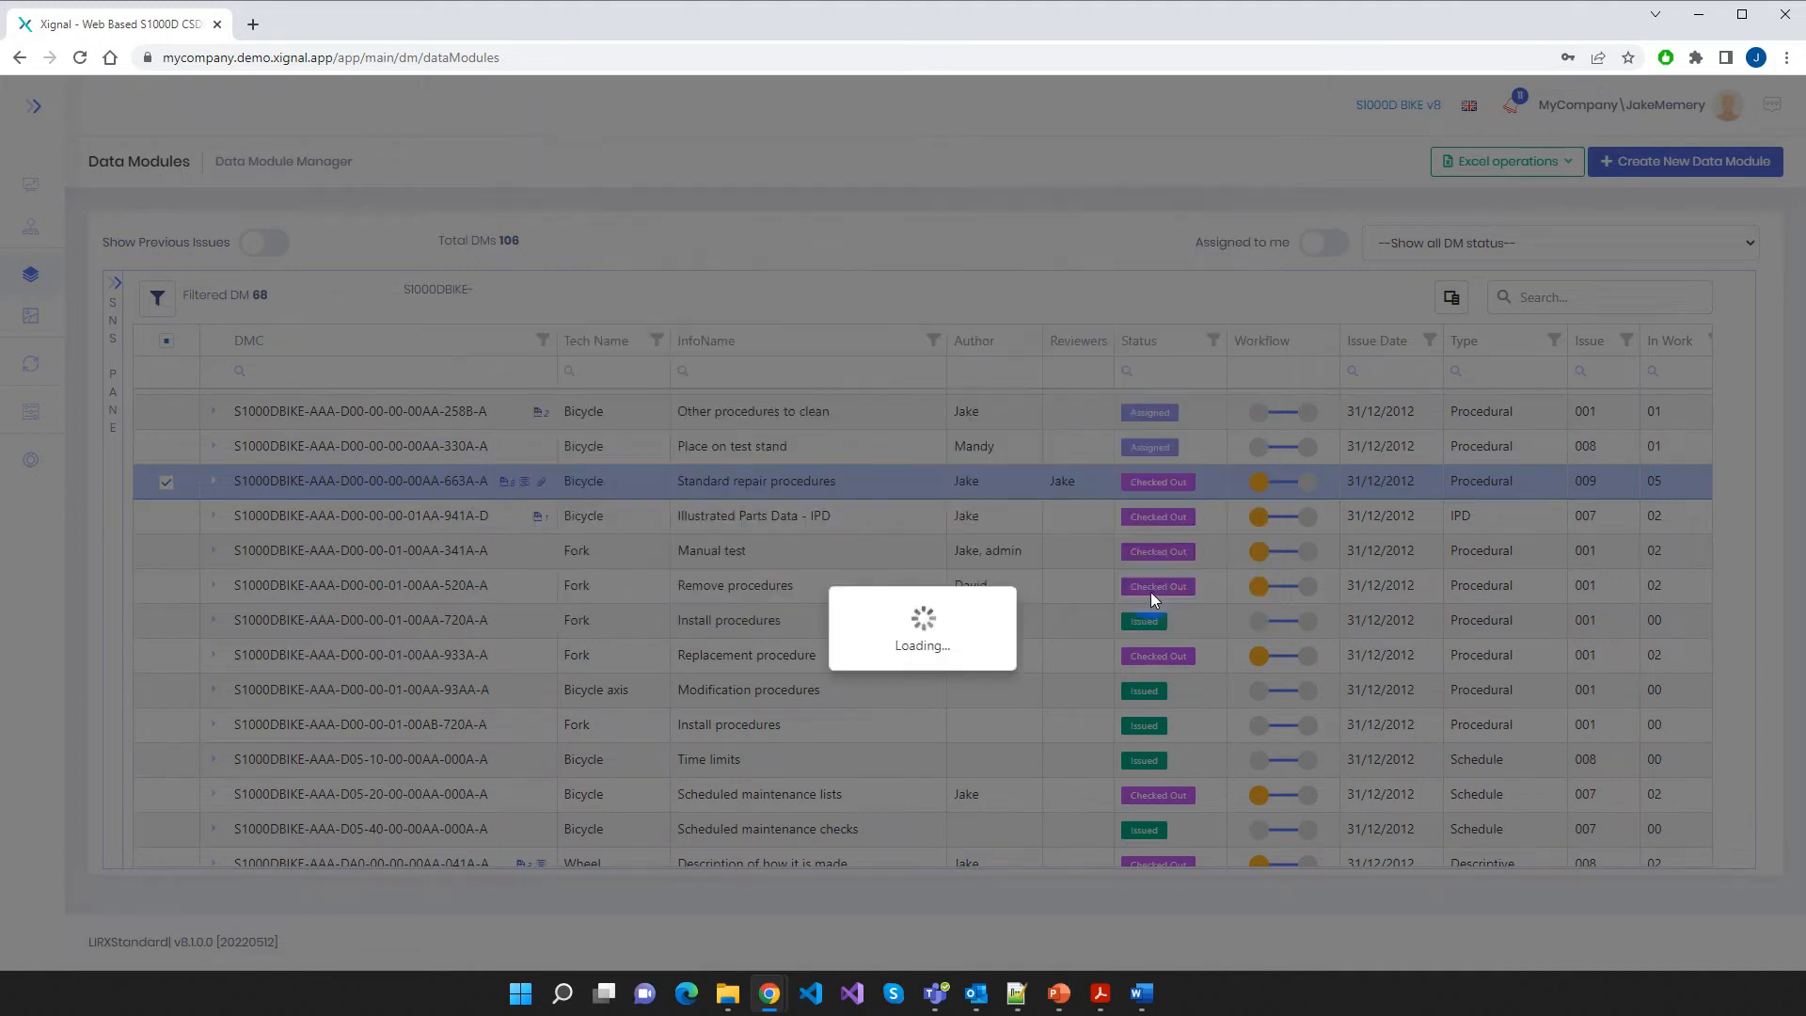
View the users available as reviewer for the Illustrated Parts Data - IPD data module and cancel the assignment
right_click(390, 481)
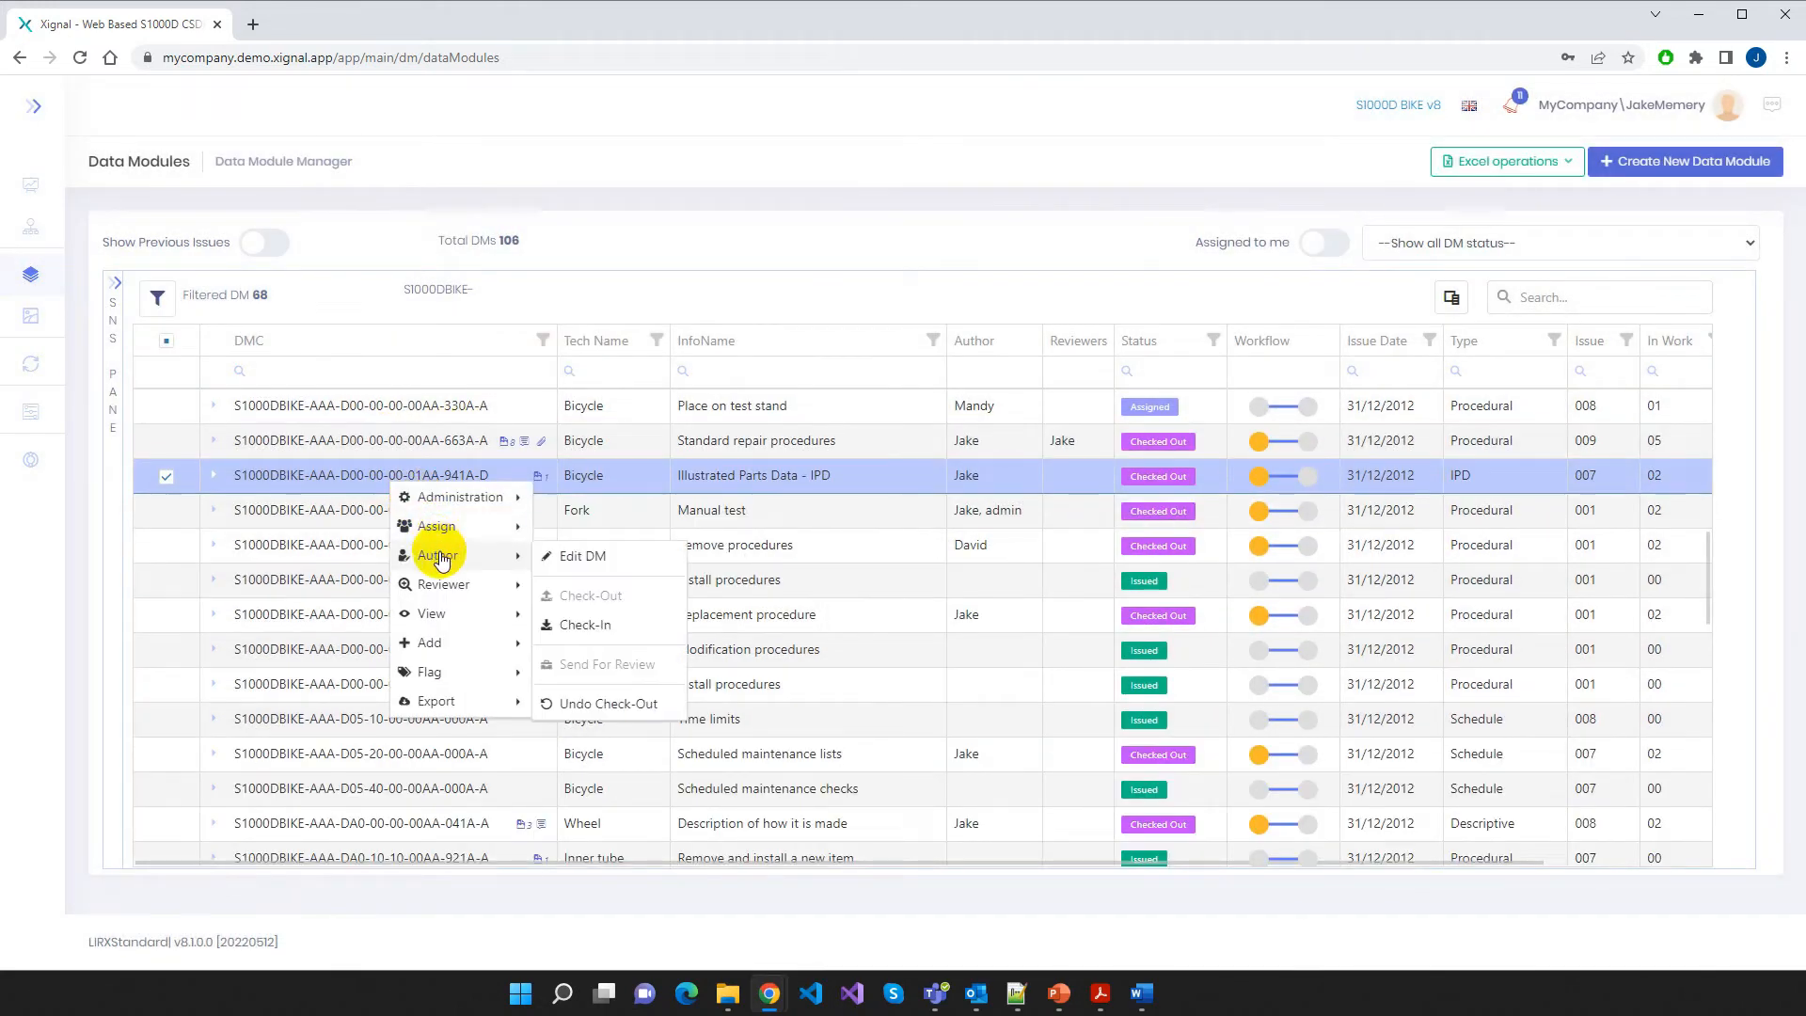
click(628, 561)
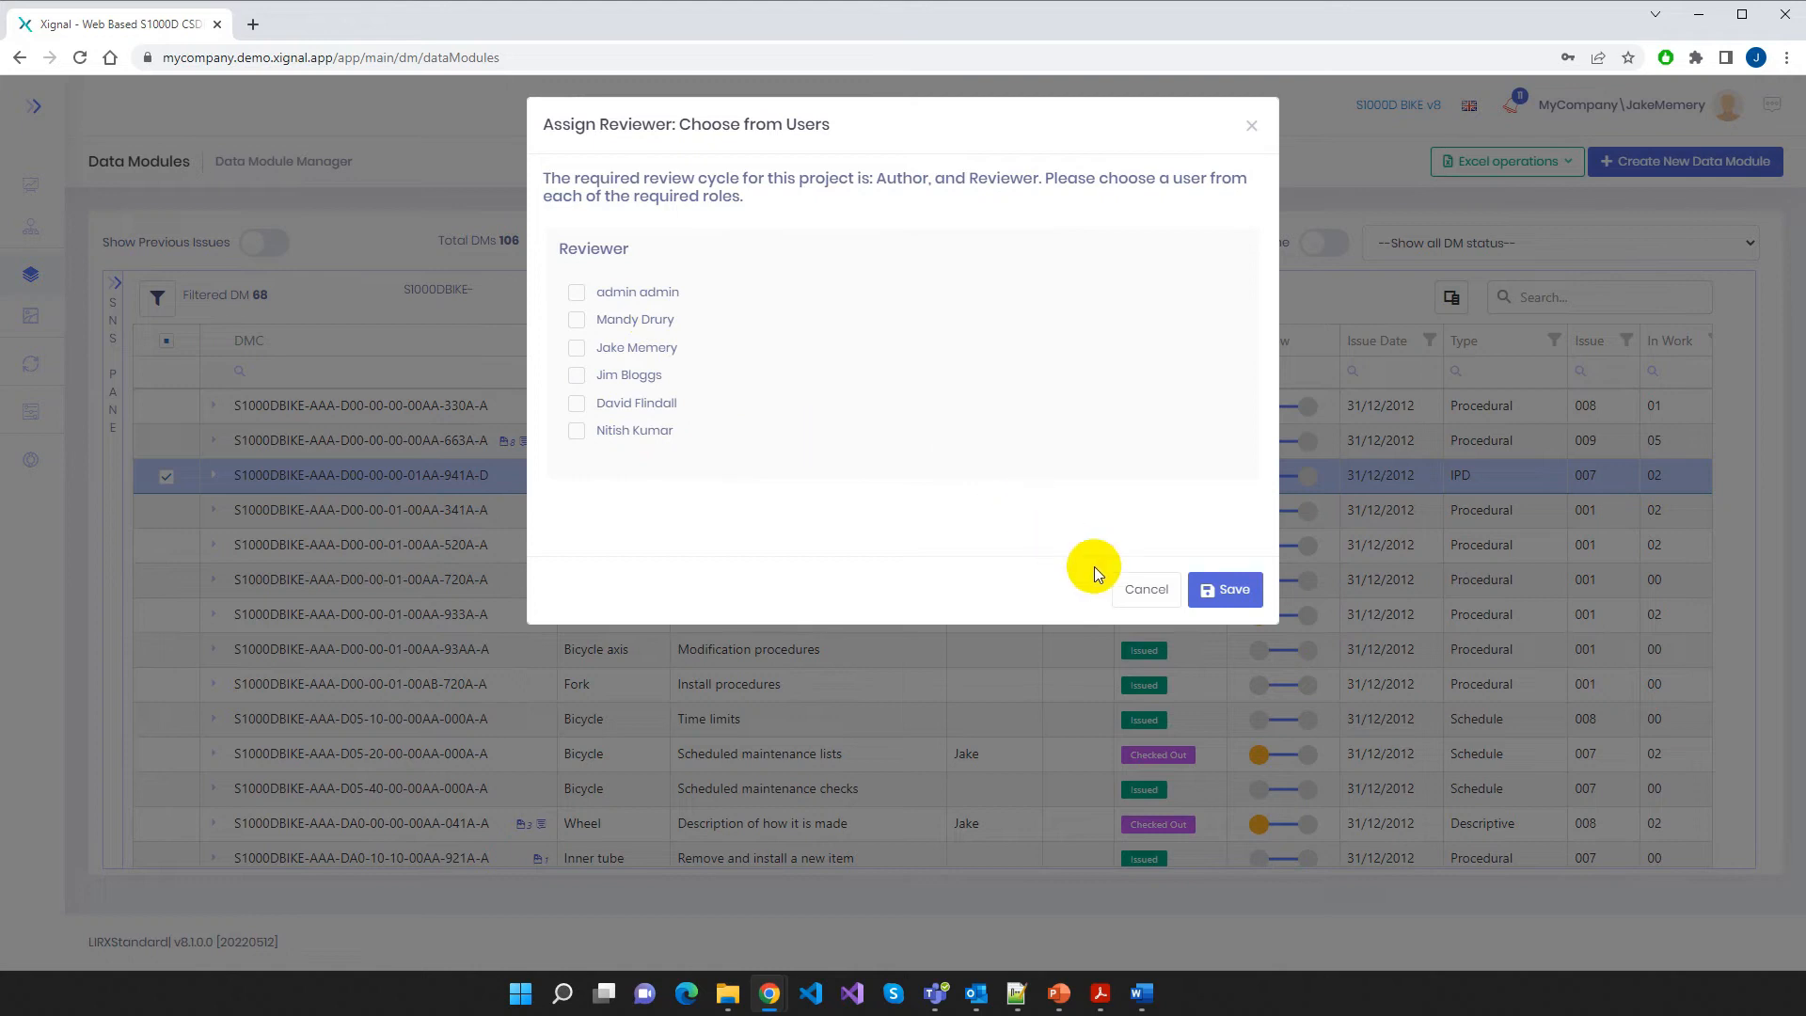
click(1143, 594)
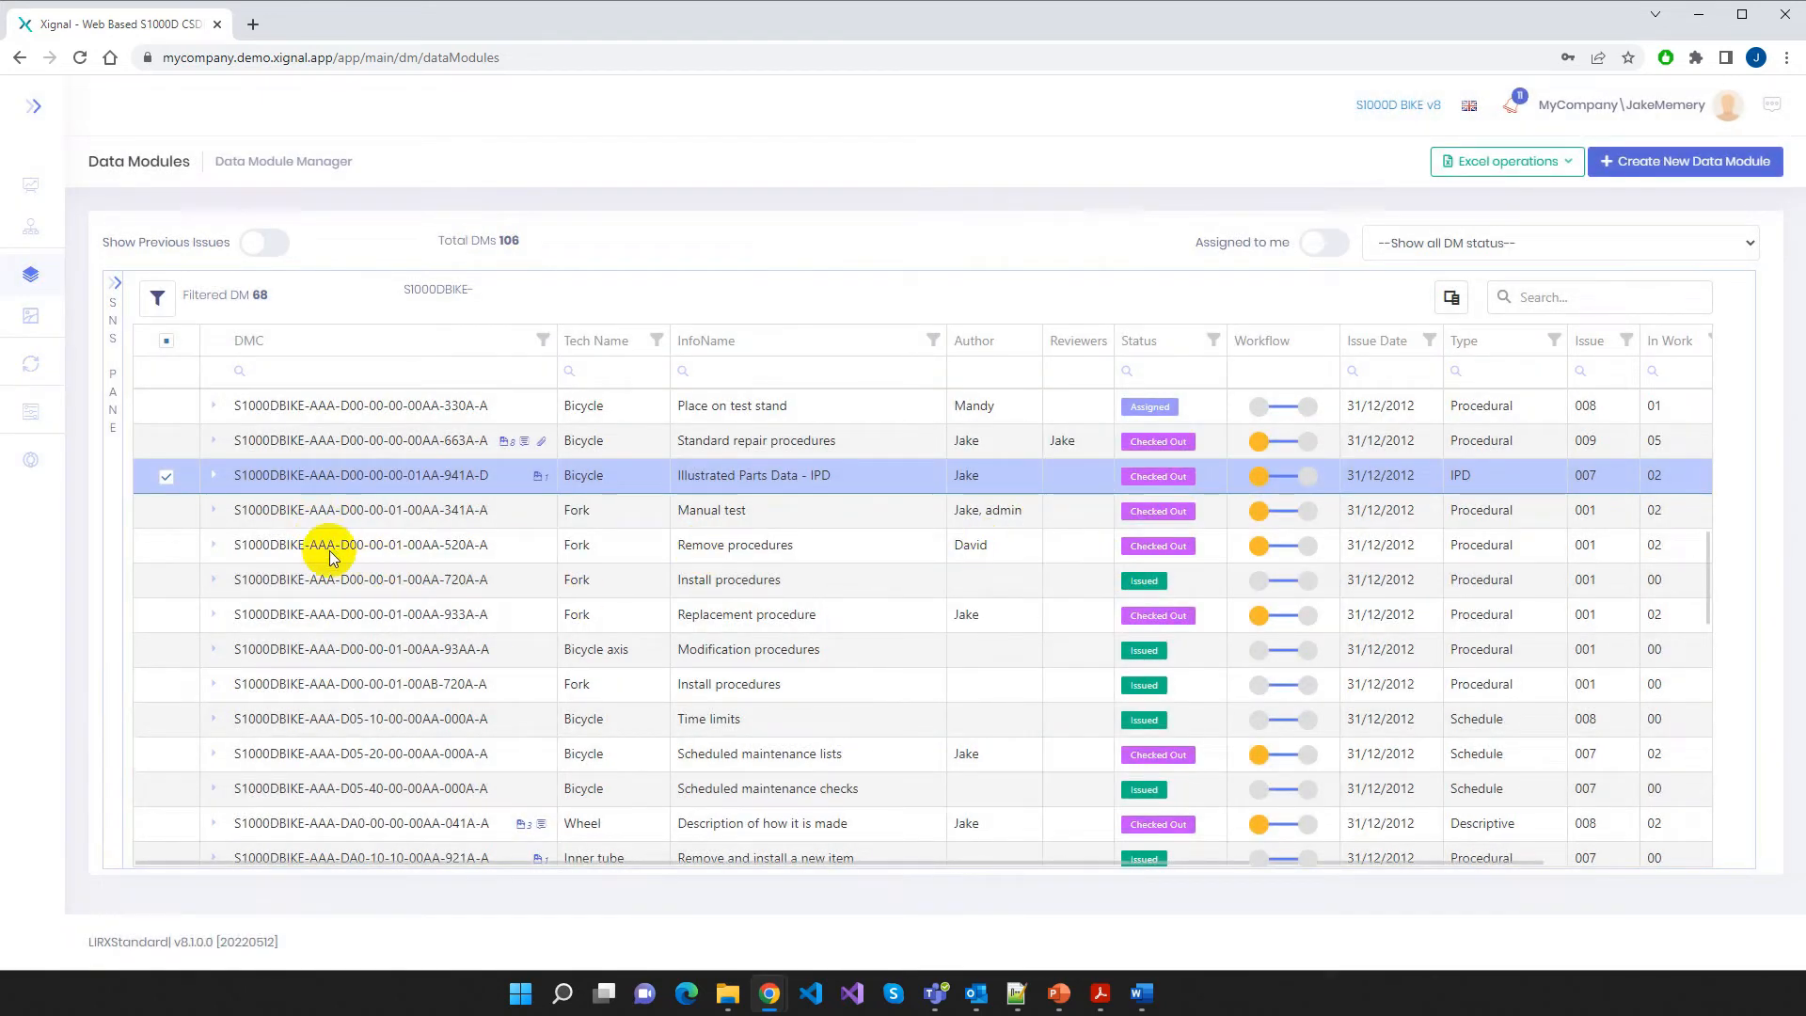
right_click(372, 484)
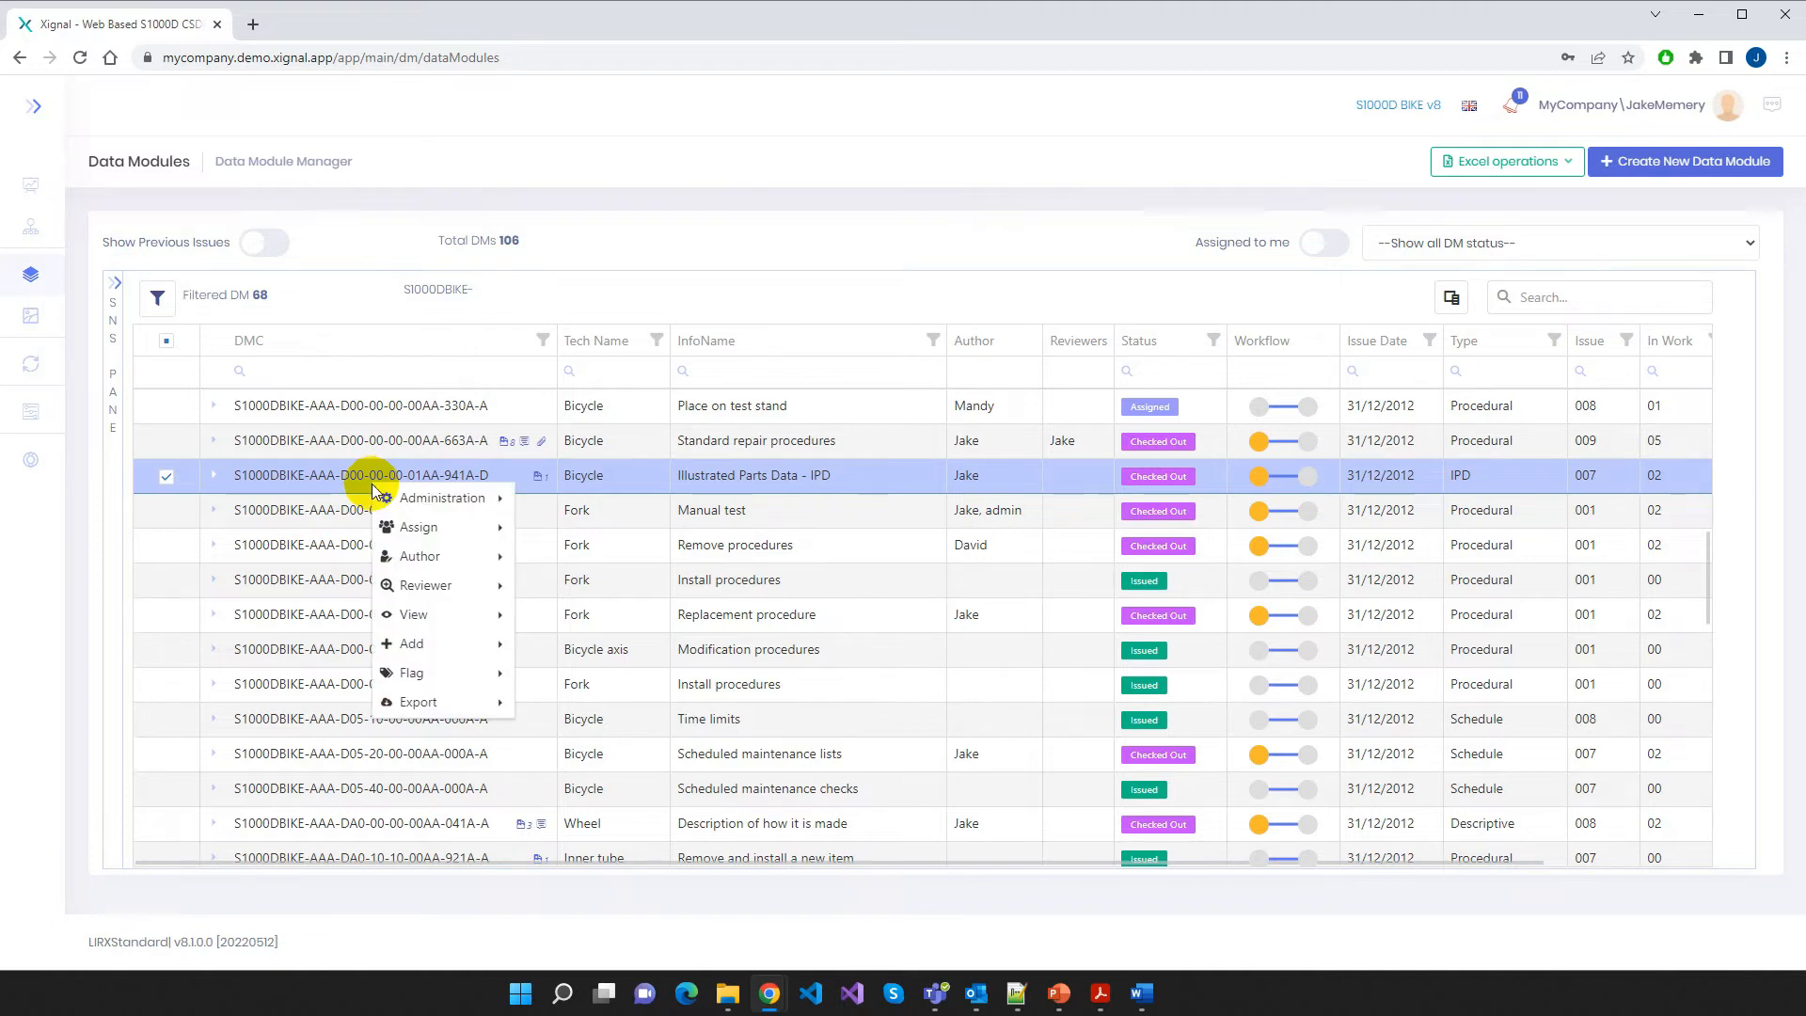
click(625, 686)
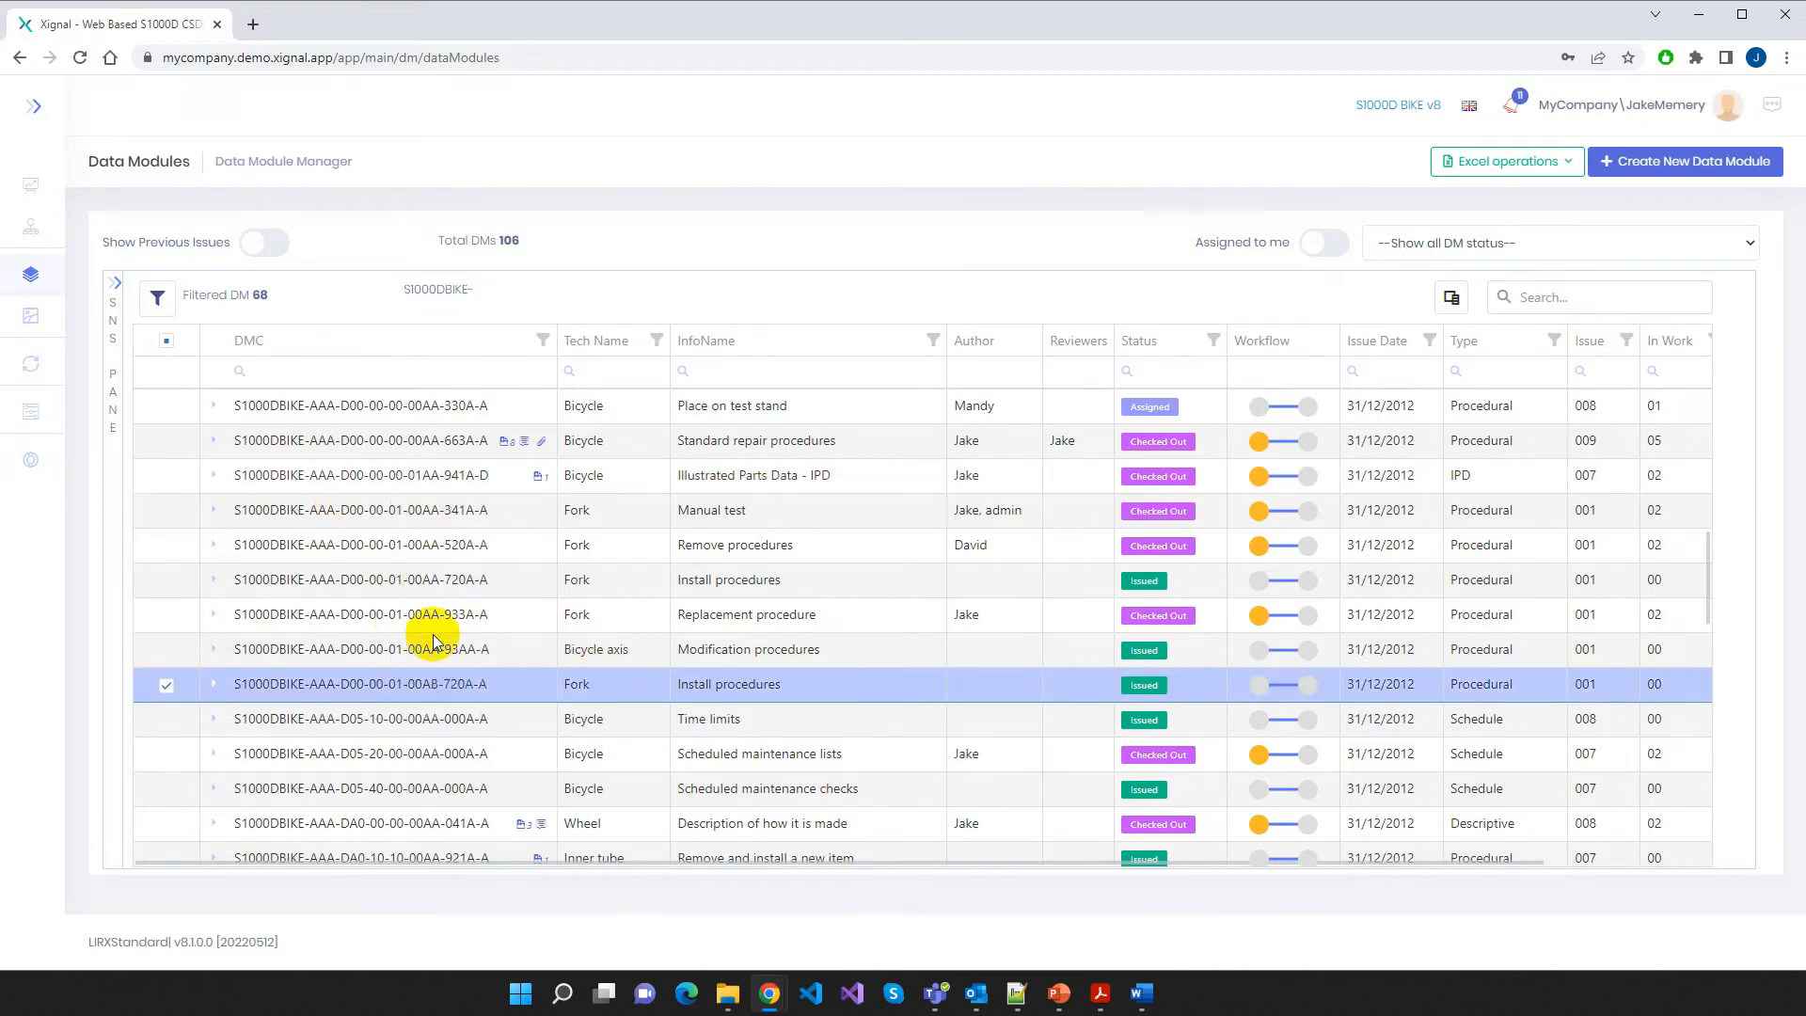
Review the author and other available actions for Other procedures to clean, S1000DBIKE-AAA-D00-00-00-00AA-258A-A, and give it a red flag
scroll(432, 634, up, 3)
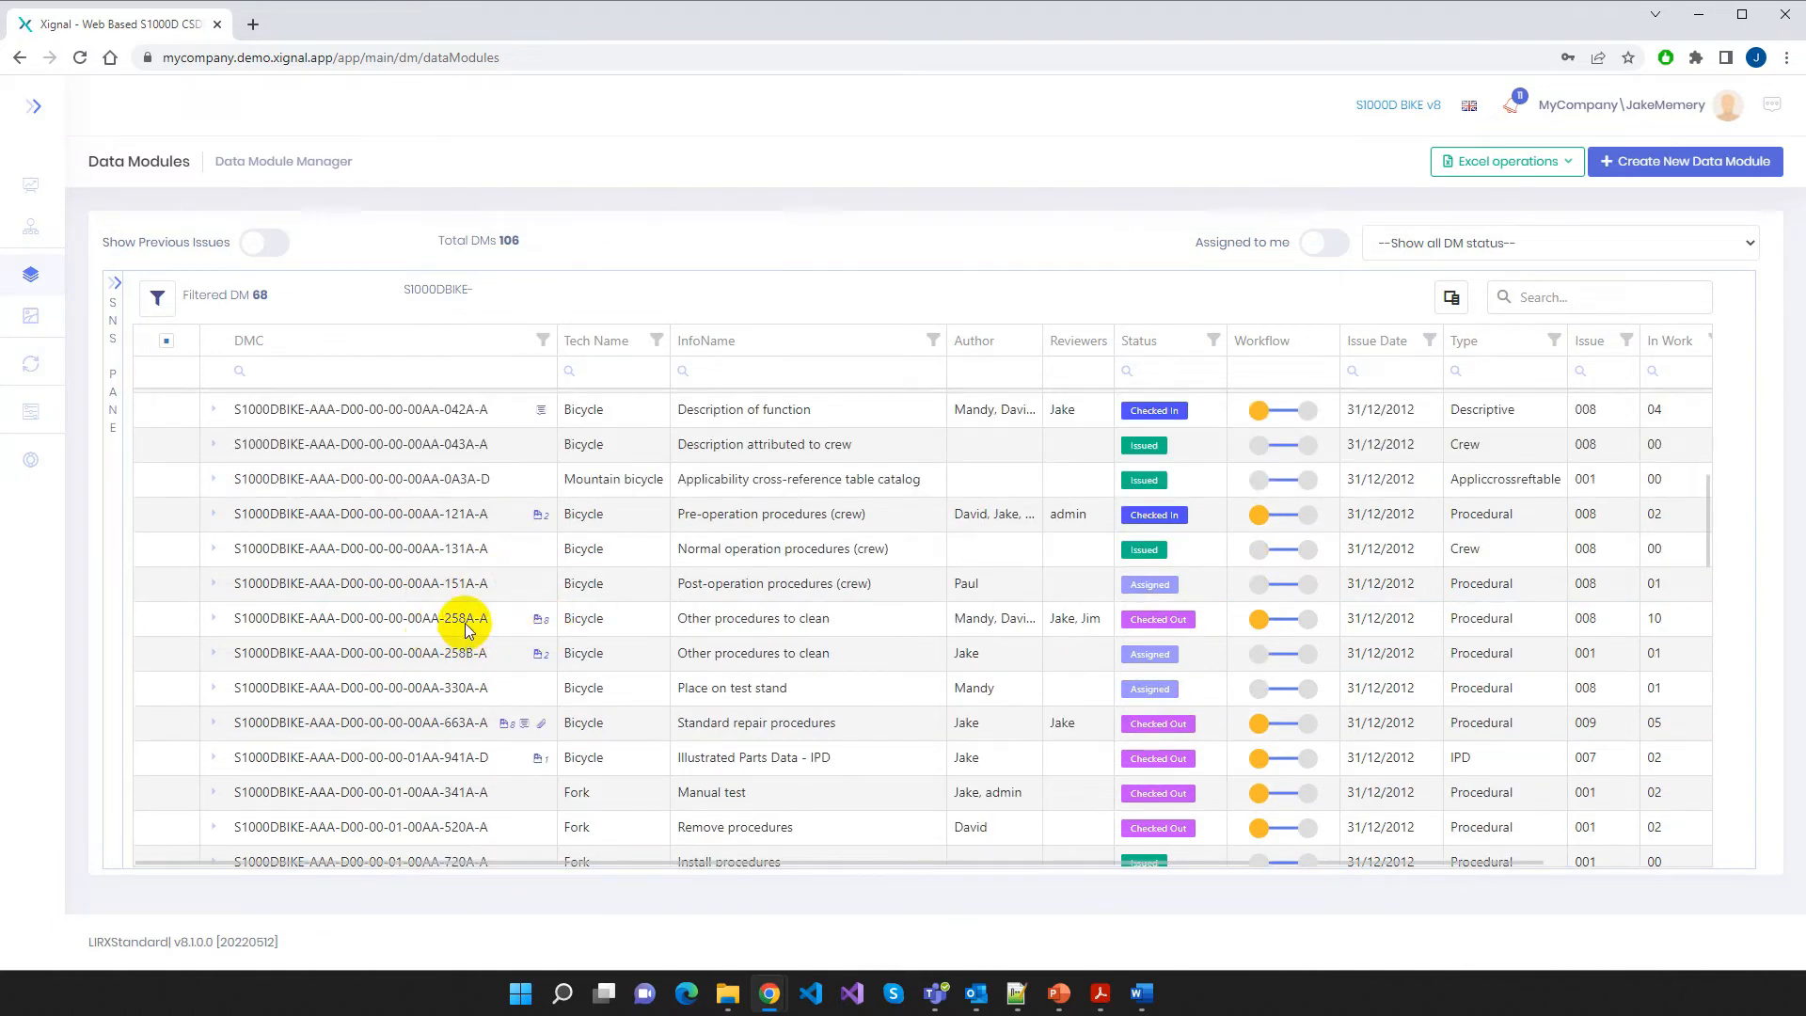
click(466, 619)
right_click(407, 624)
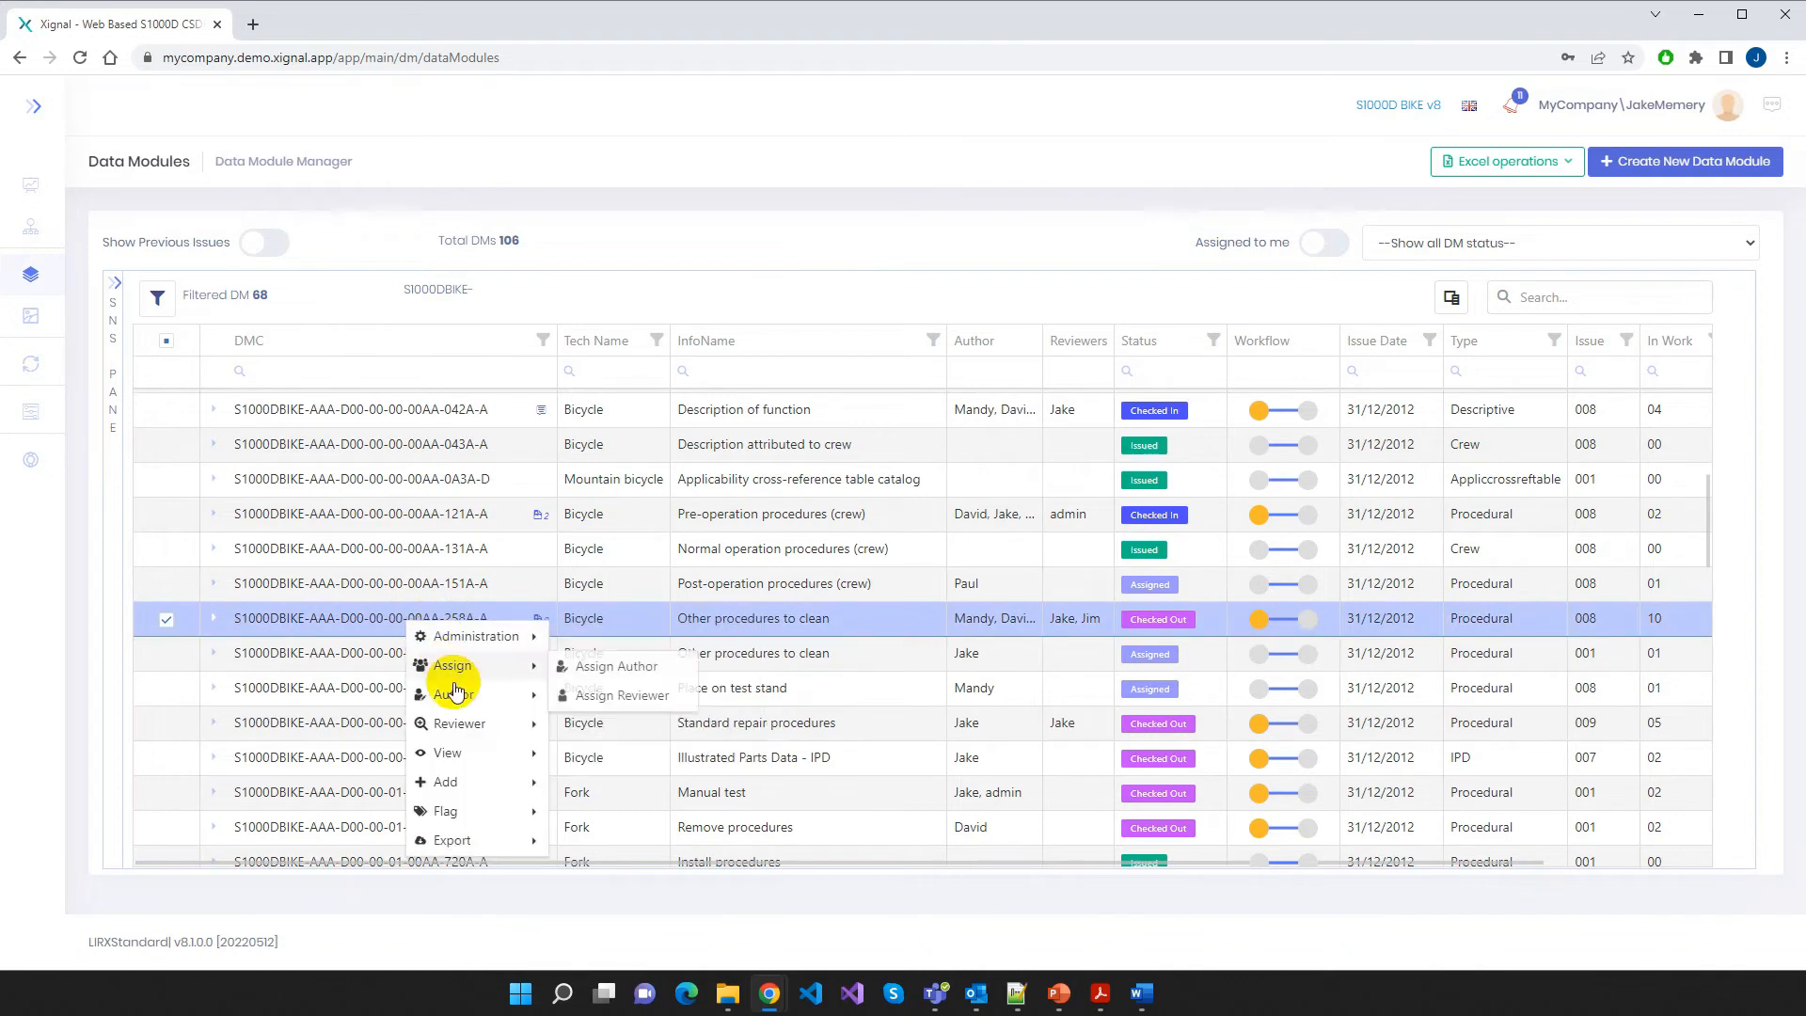
mouse_move(453, 696)
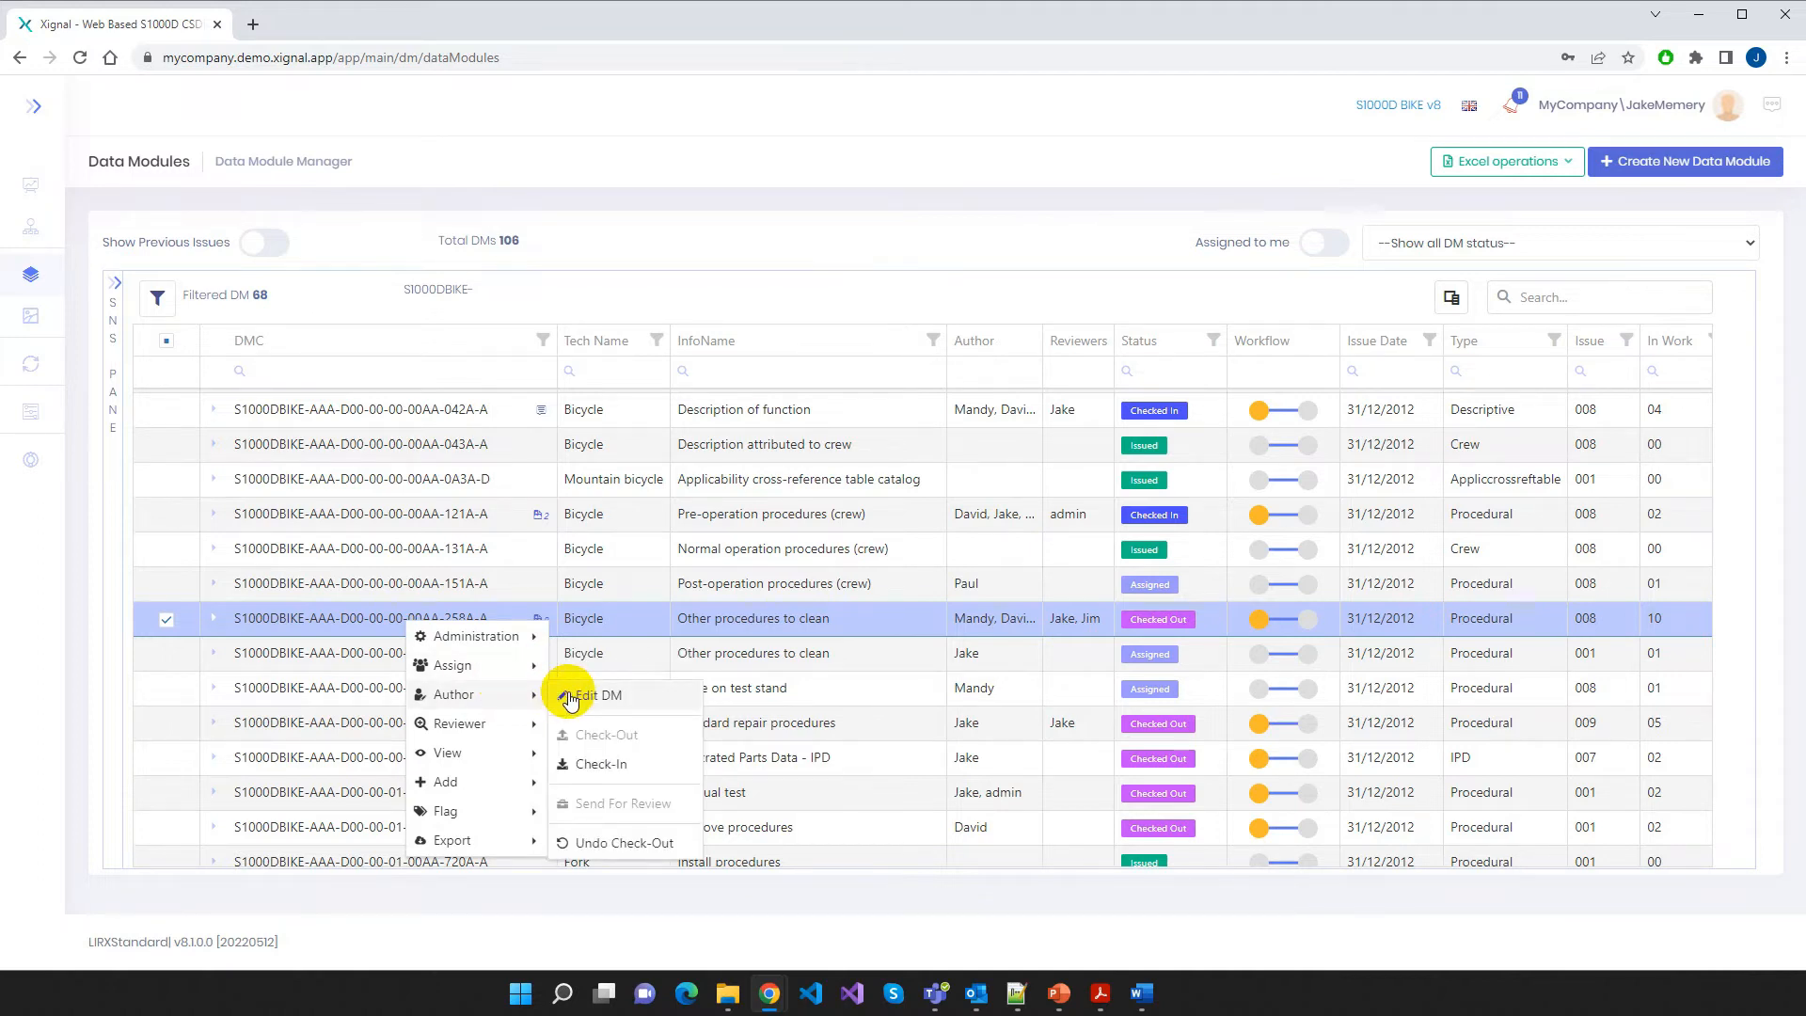
mouse_move(458, 729)
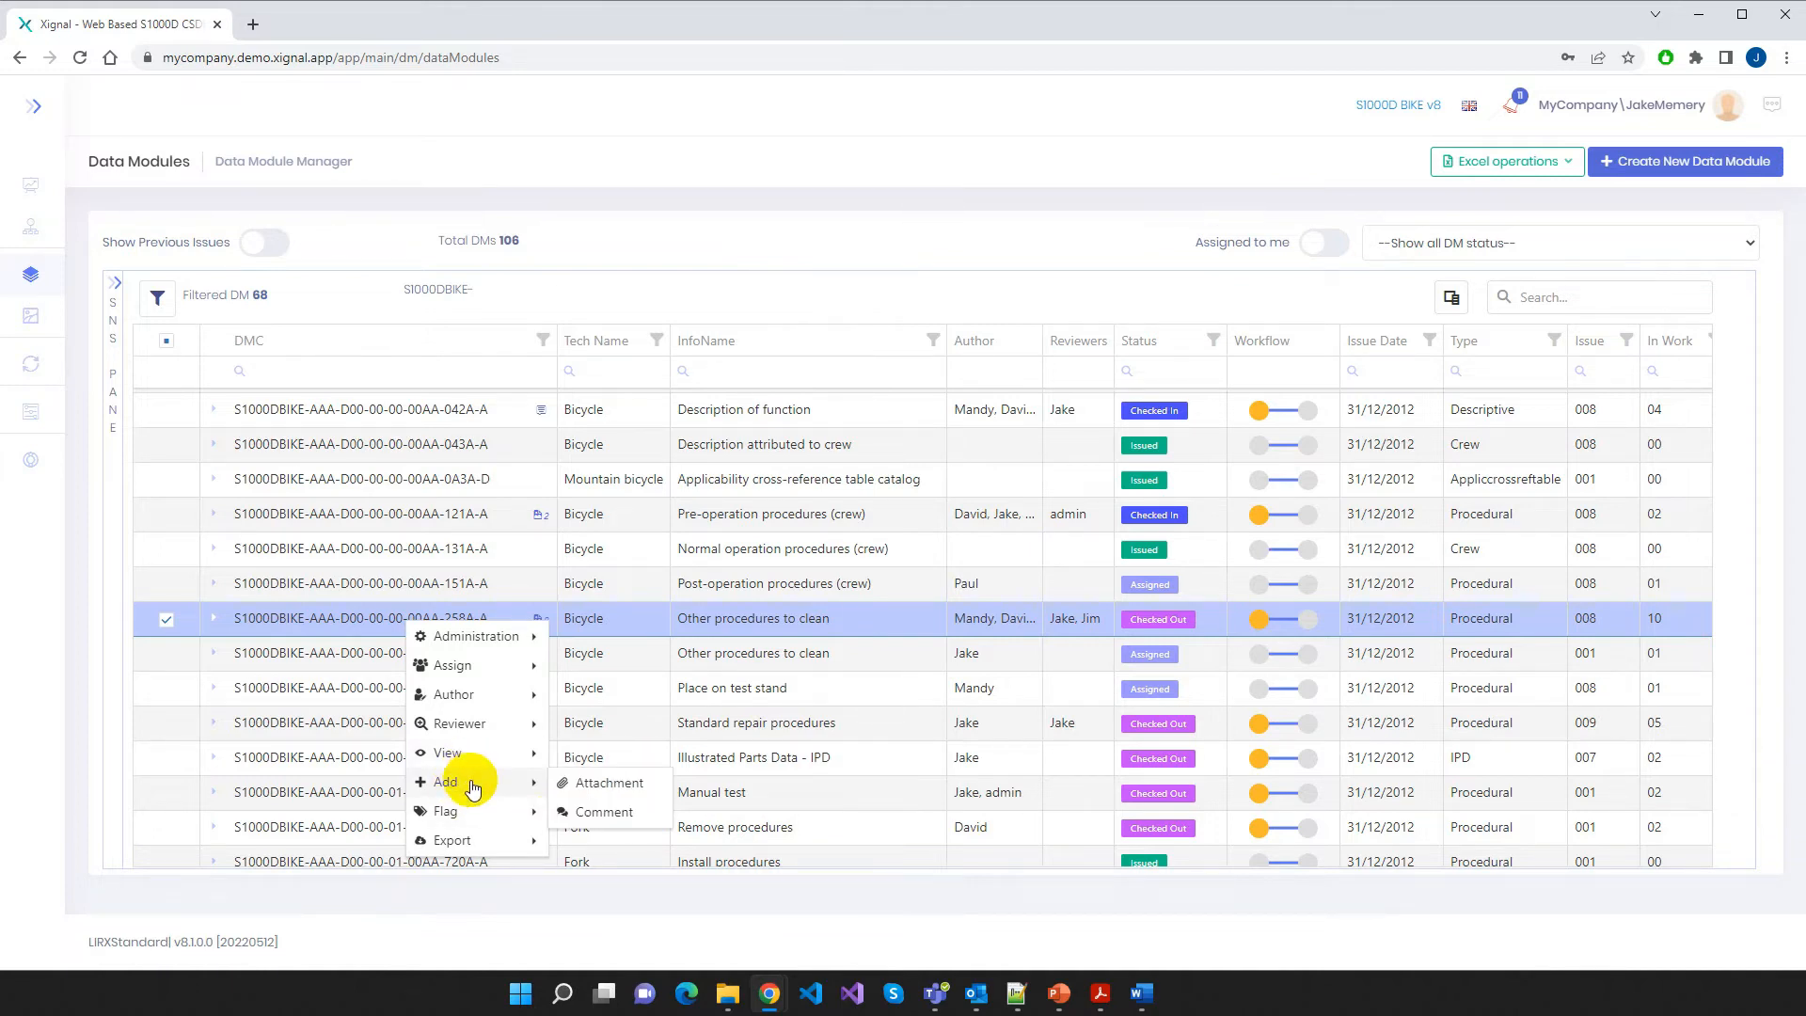
mouse_move(461, 811)
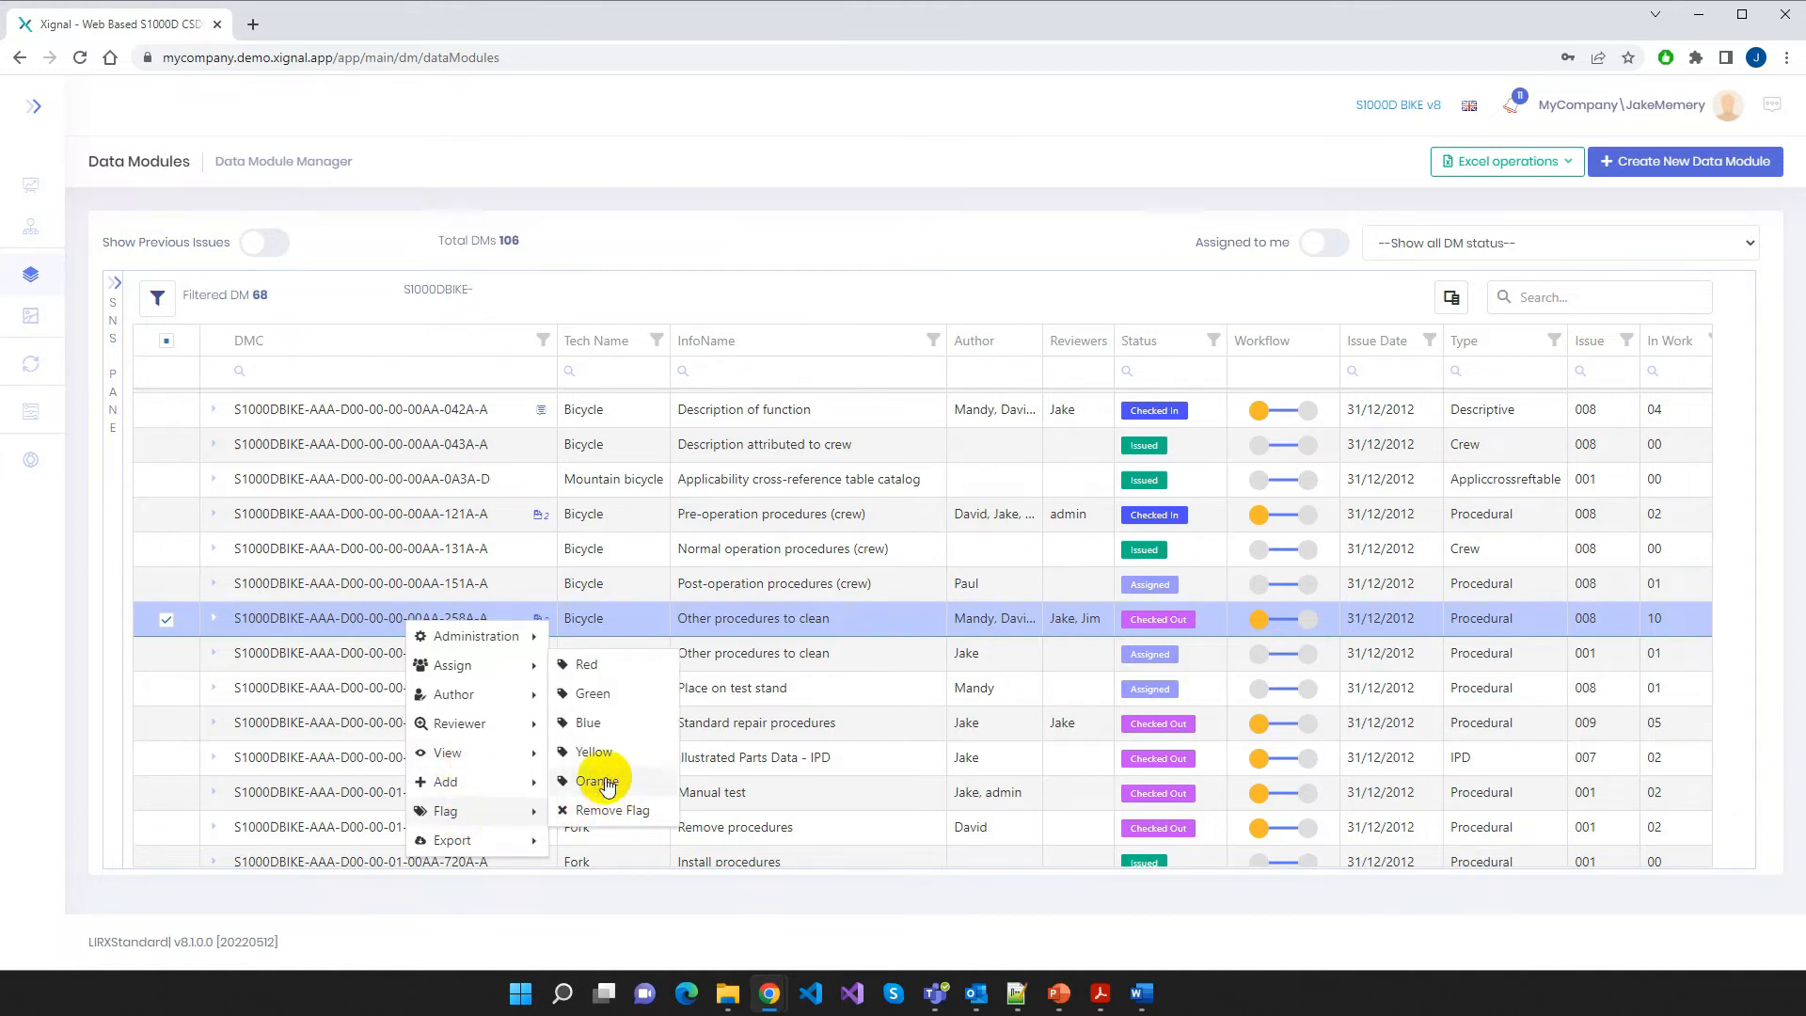
click(597, 673)
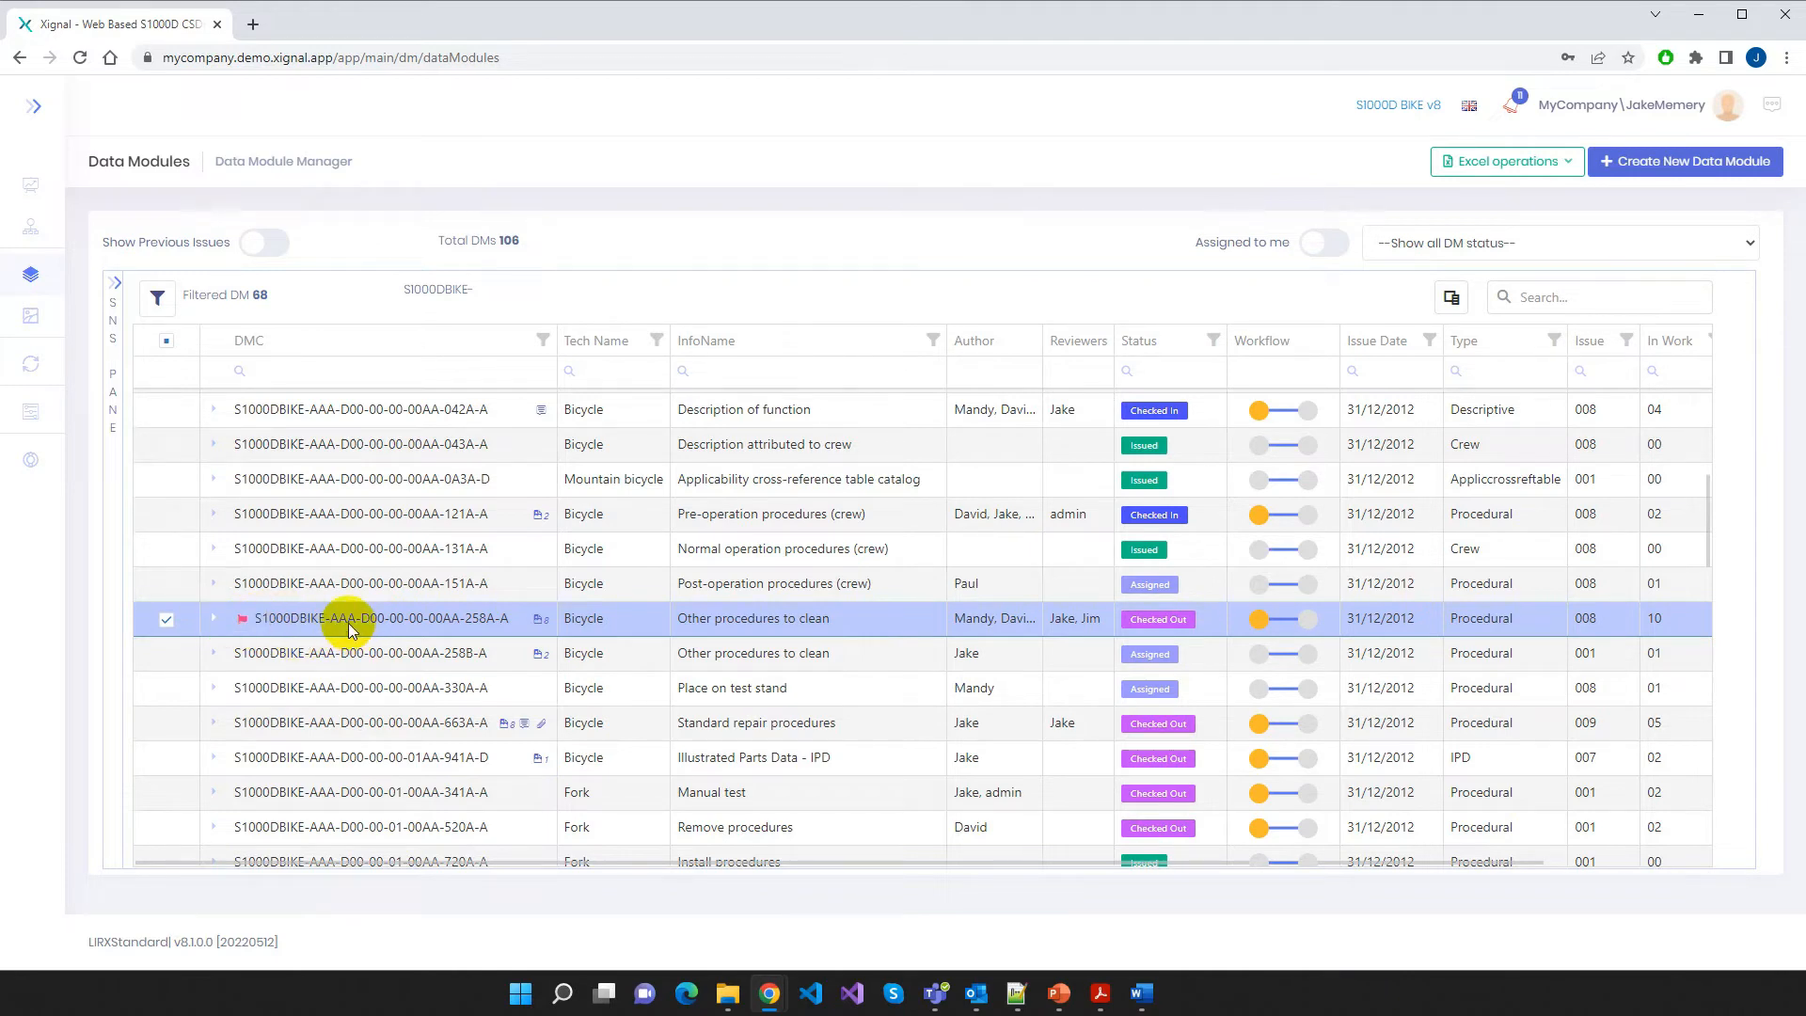
Remove the flag from Other procedures to clean, S1000DBIKE-AAA-D00-00-00-00AA-258A-A
right_click(397, 624)
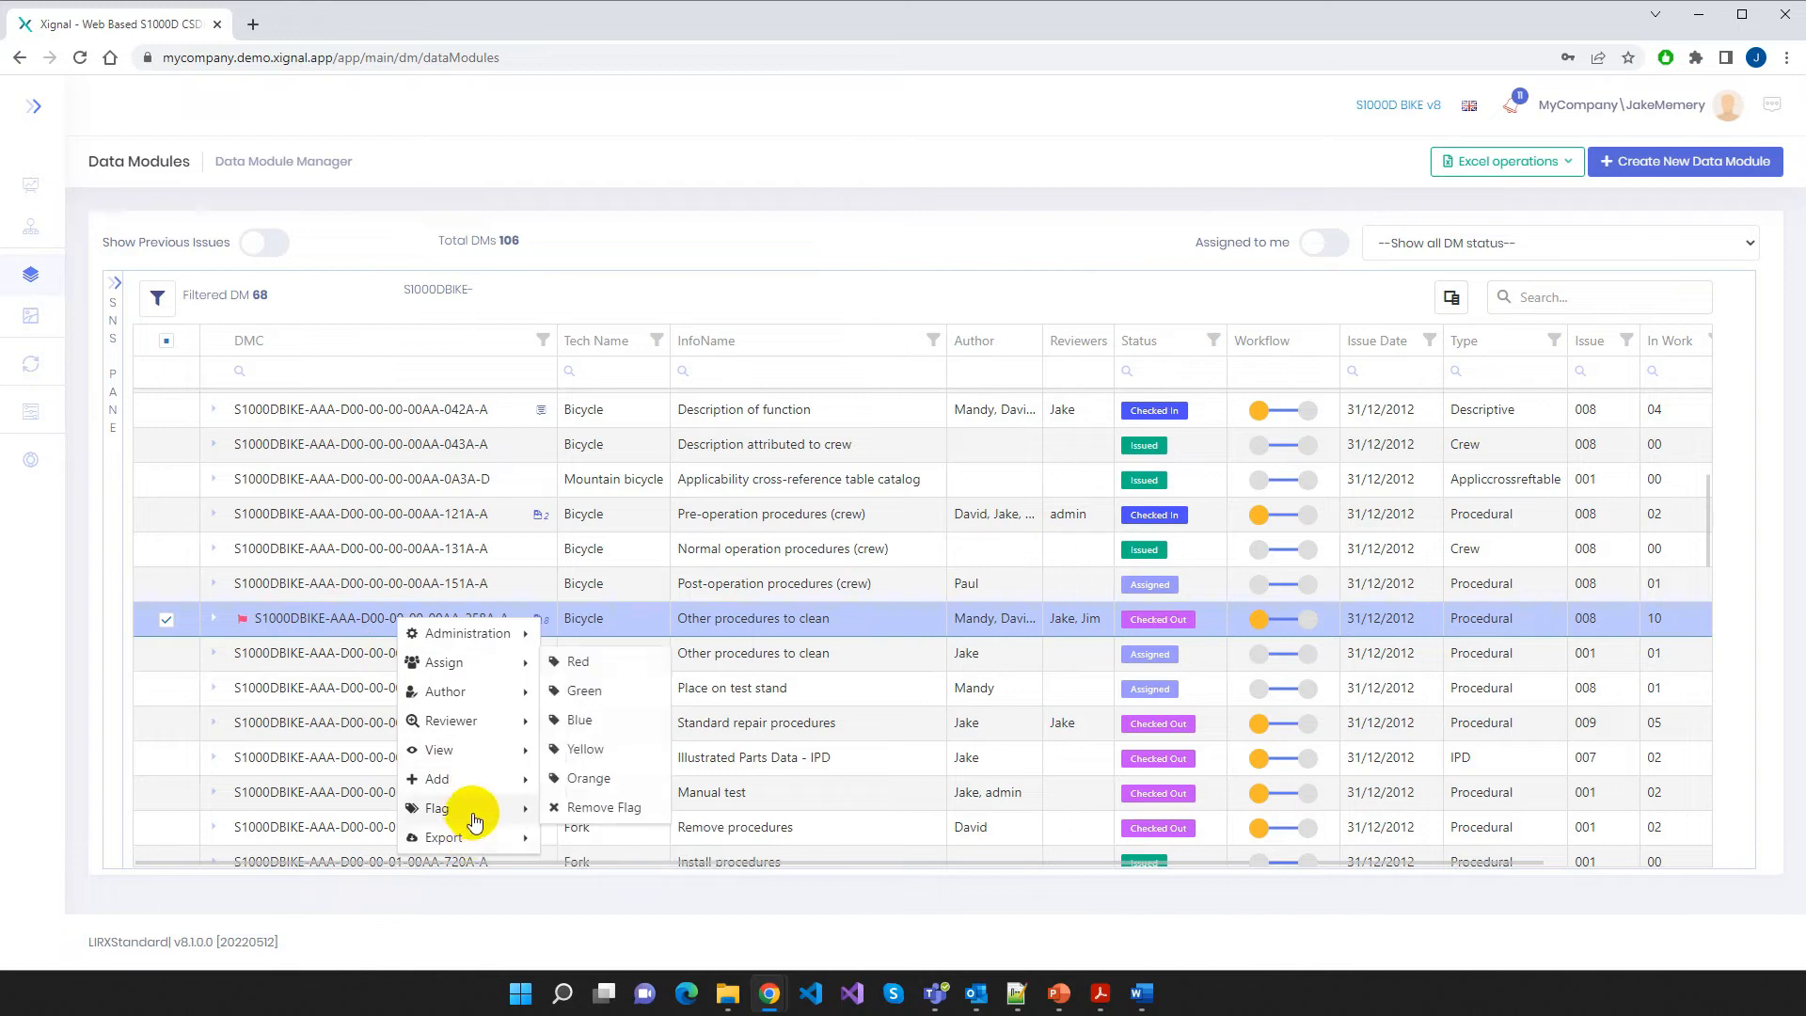
click(591, 812)
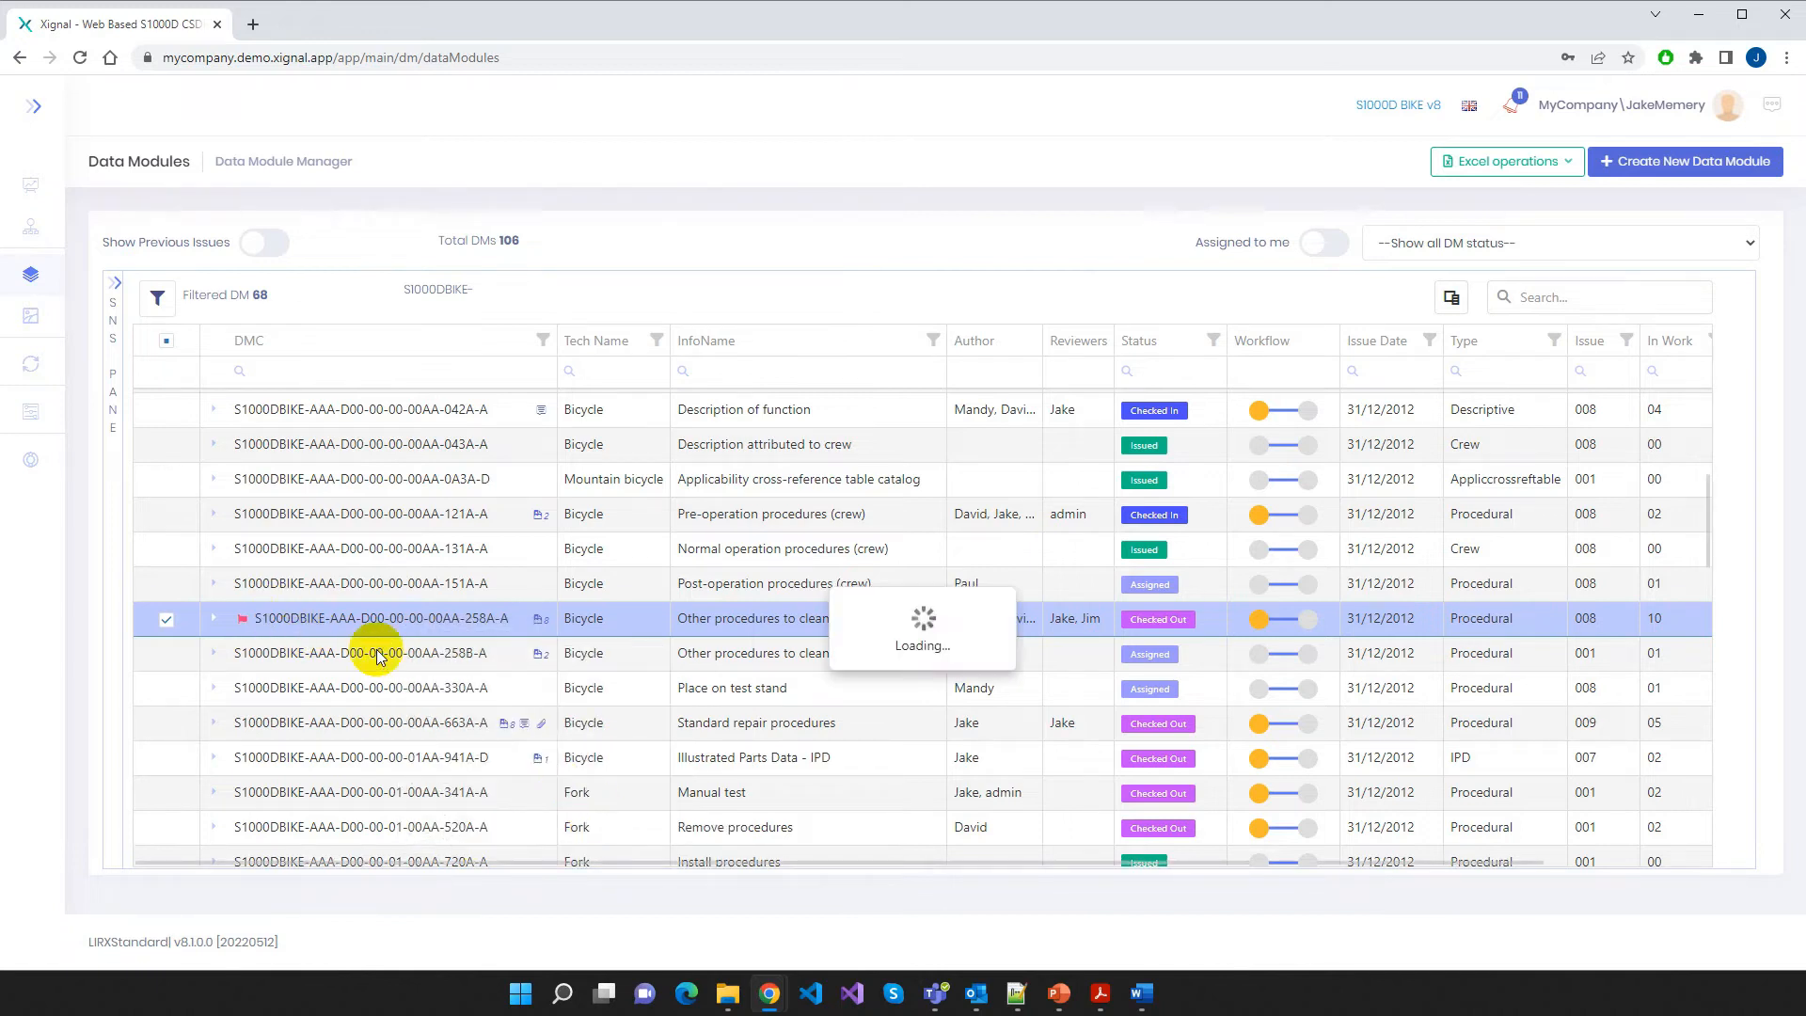
scroll(376, 656, down, 3)
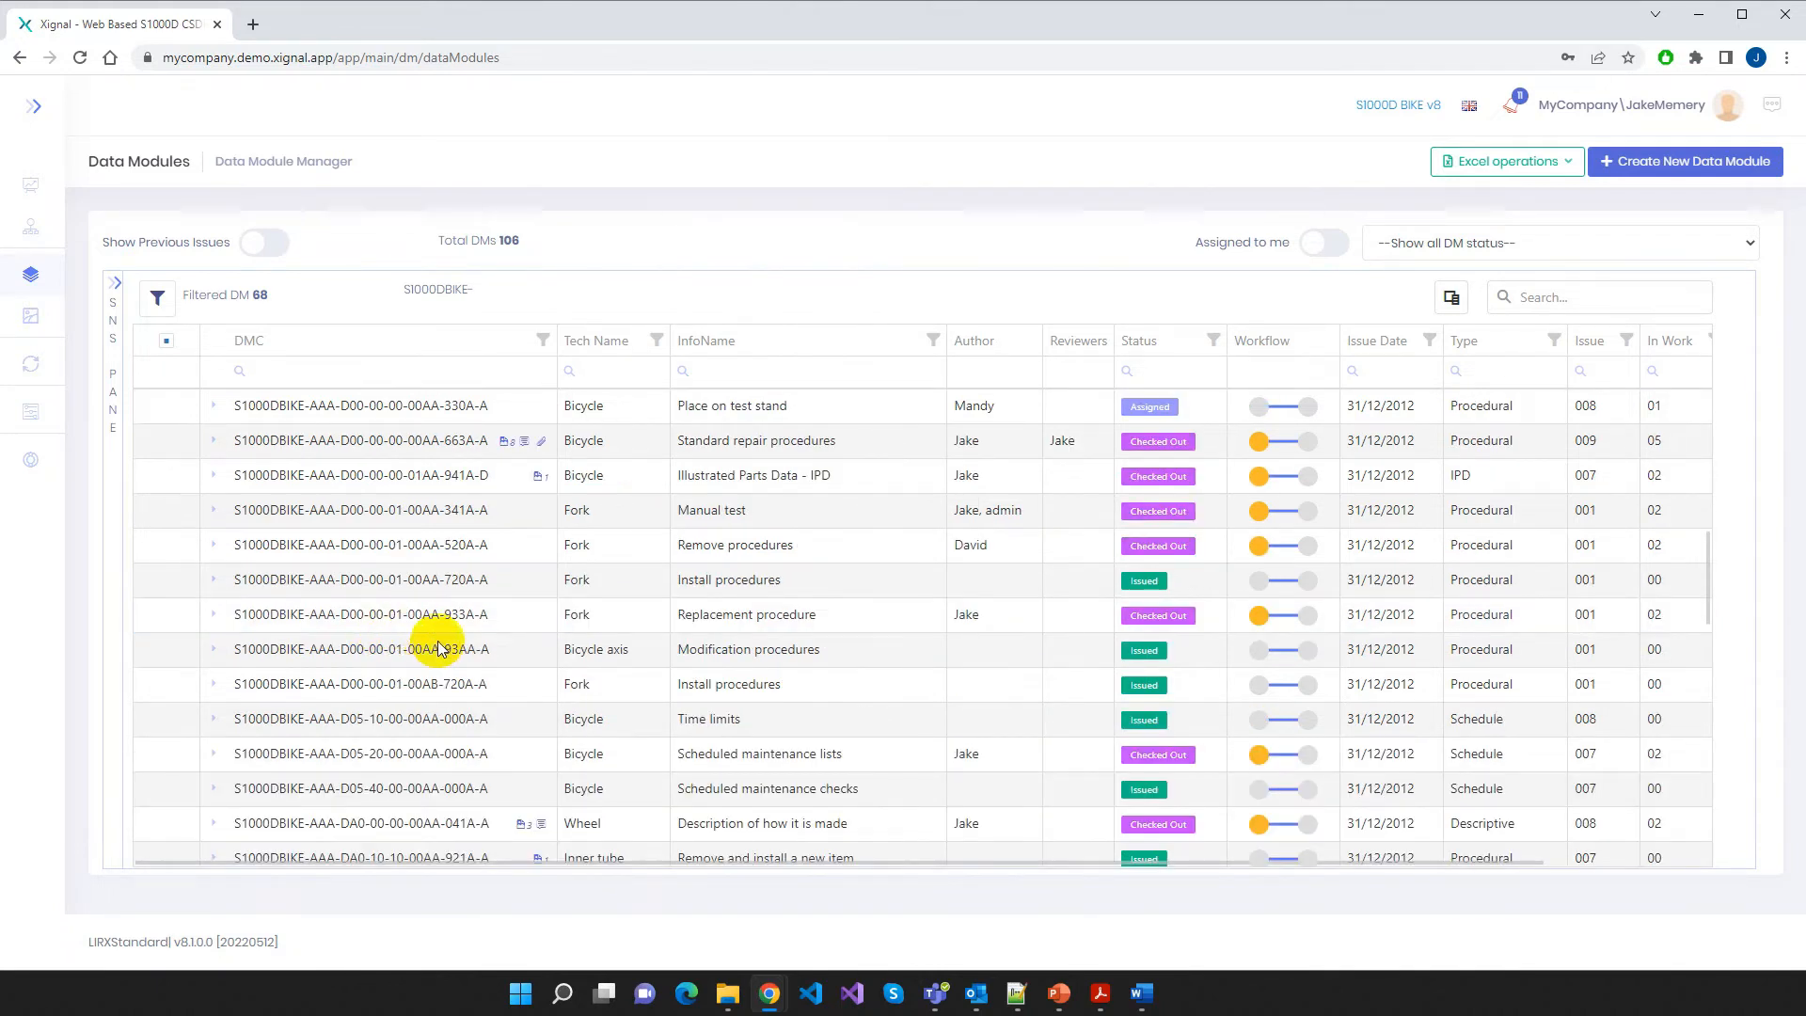
scroll(438, 617, up, 2)
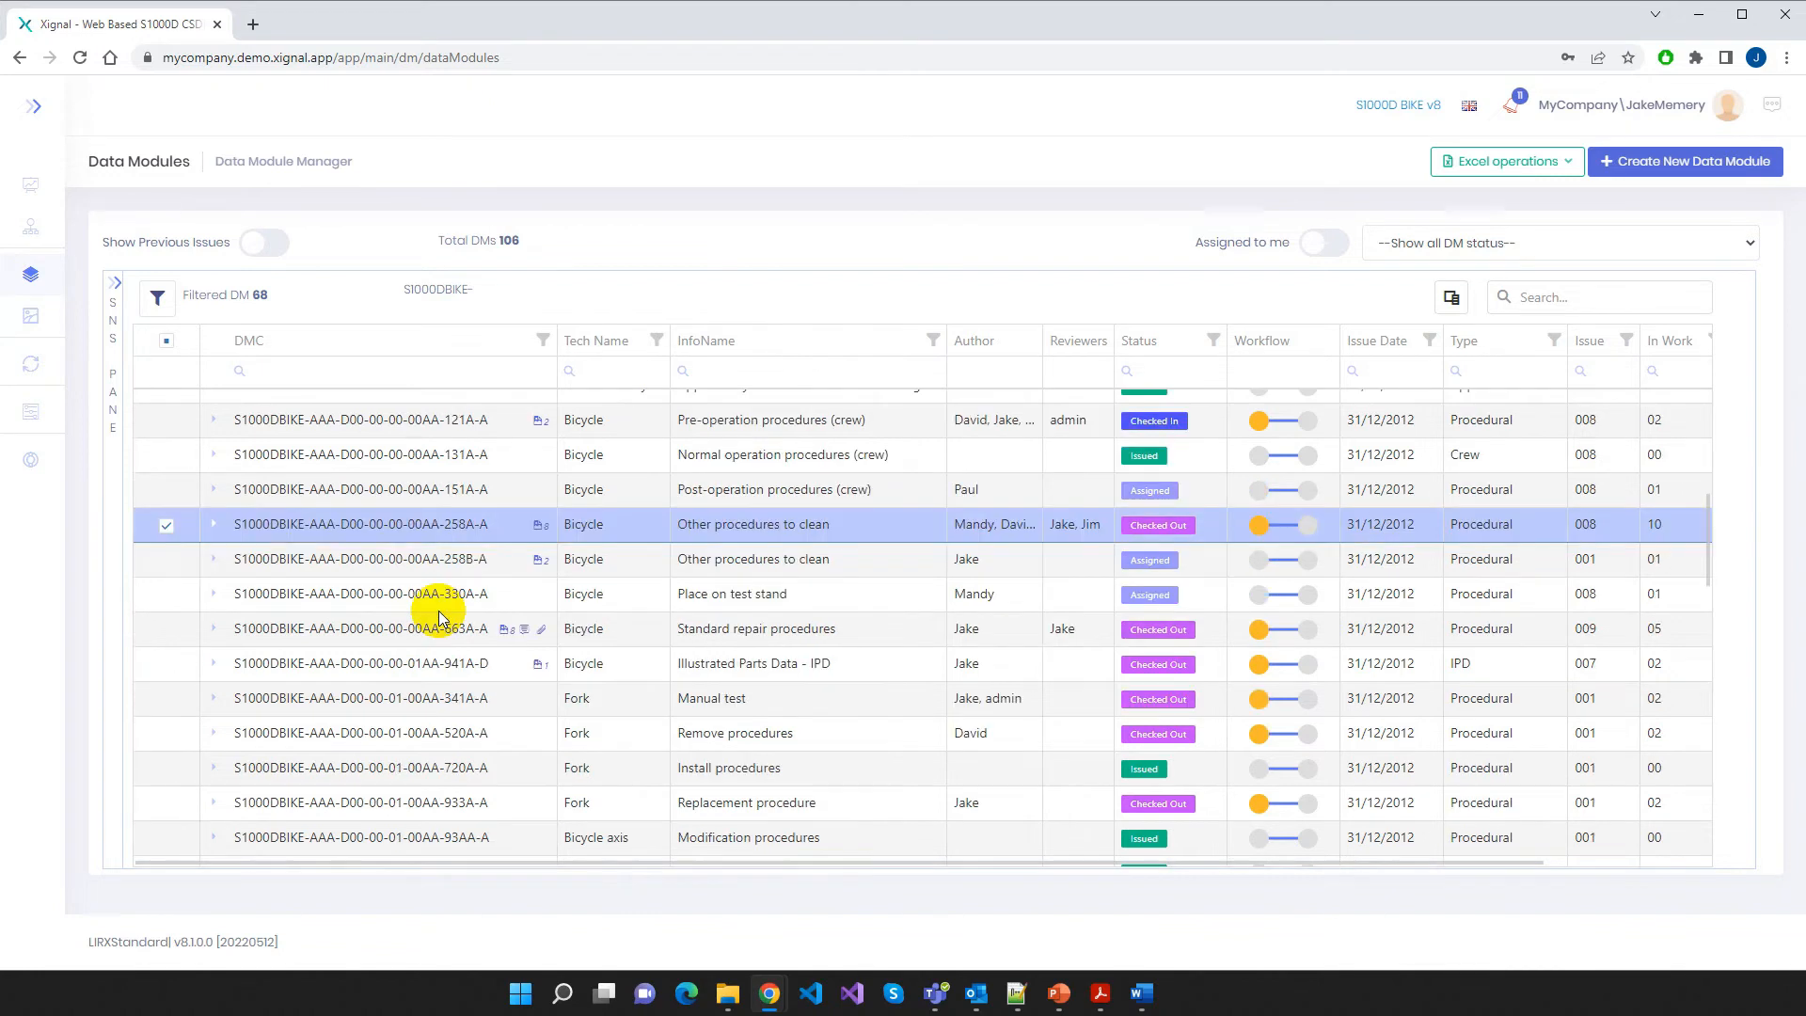
Review the actions available for Other procedures to clean, S1000DBIKE-AAA-D00-00-00-00AA-258A-A, and open the data module for editing as author
right_click(446, 523)
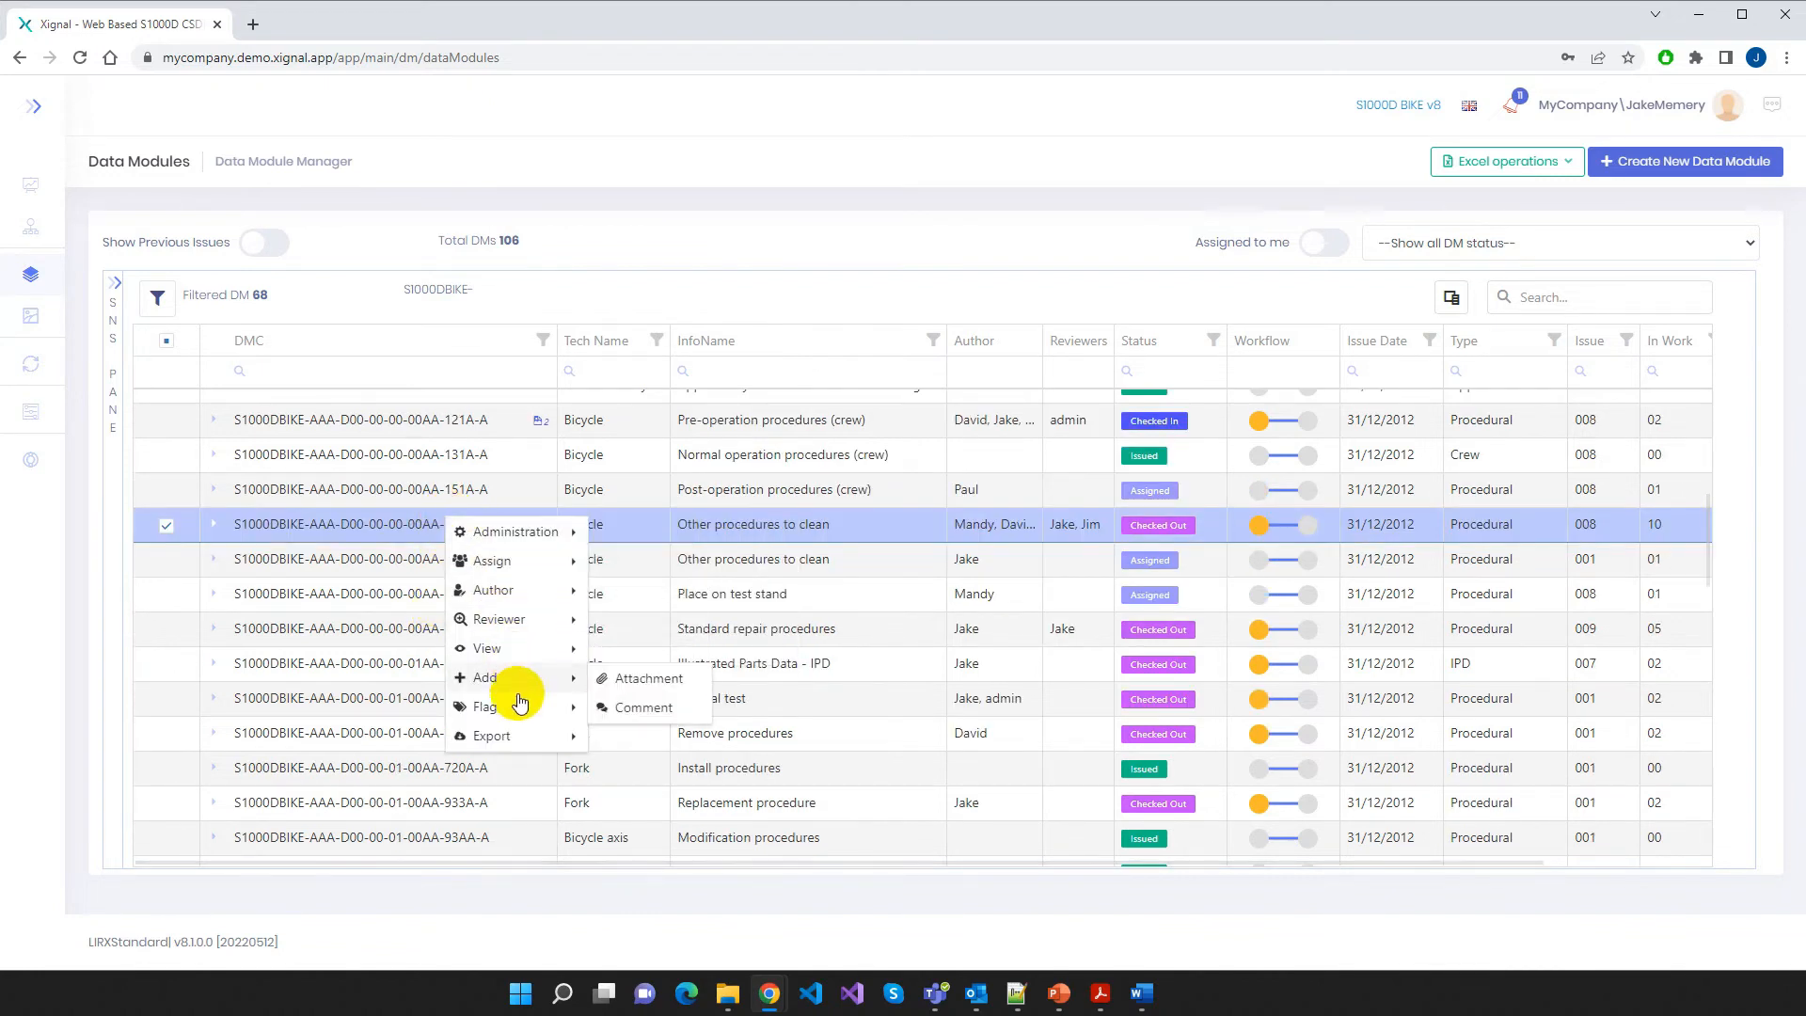
mouse_move(521, 742)
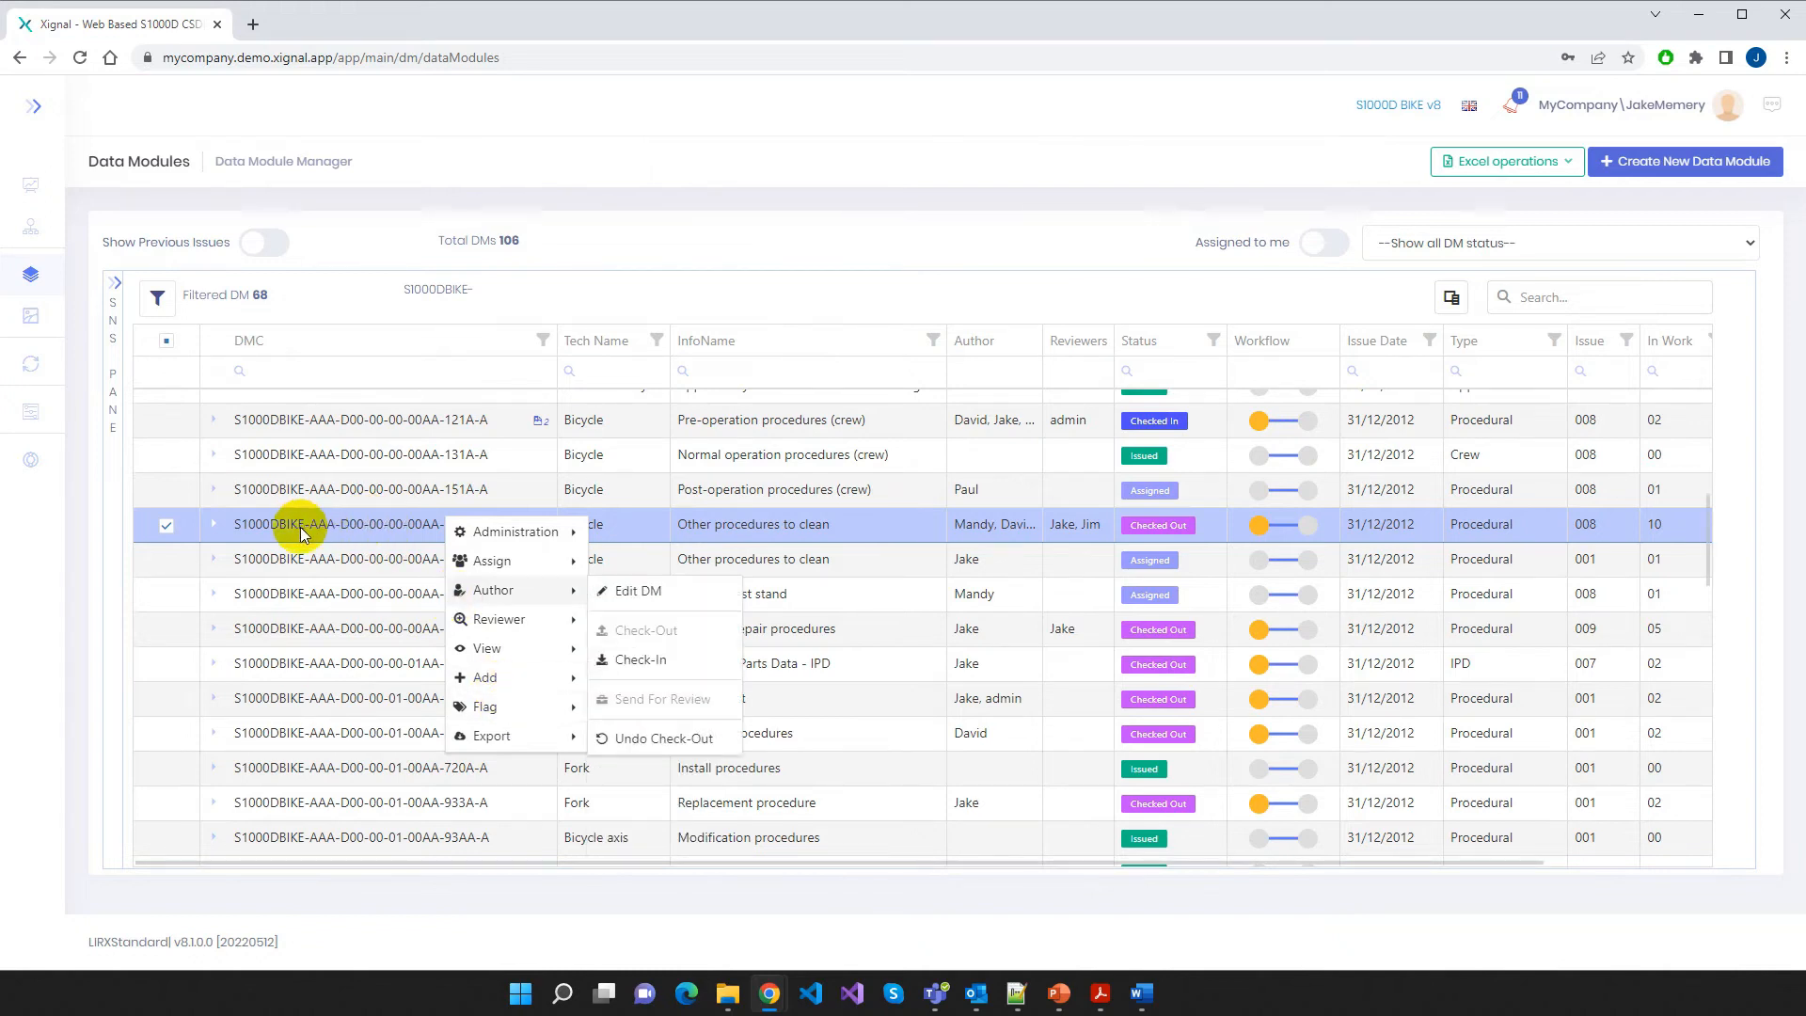
click(325, 527)
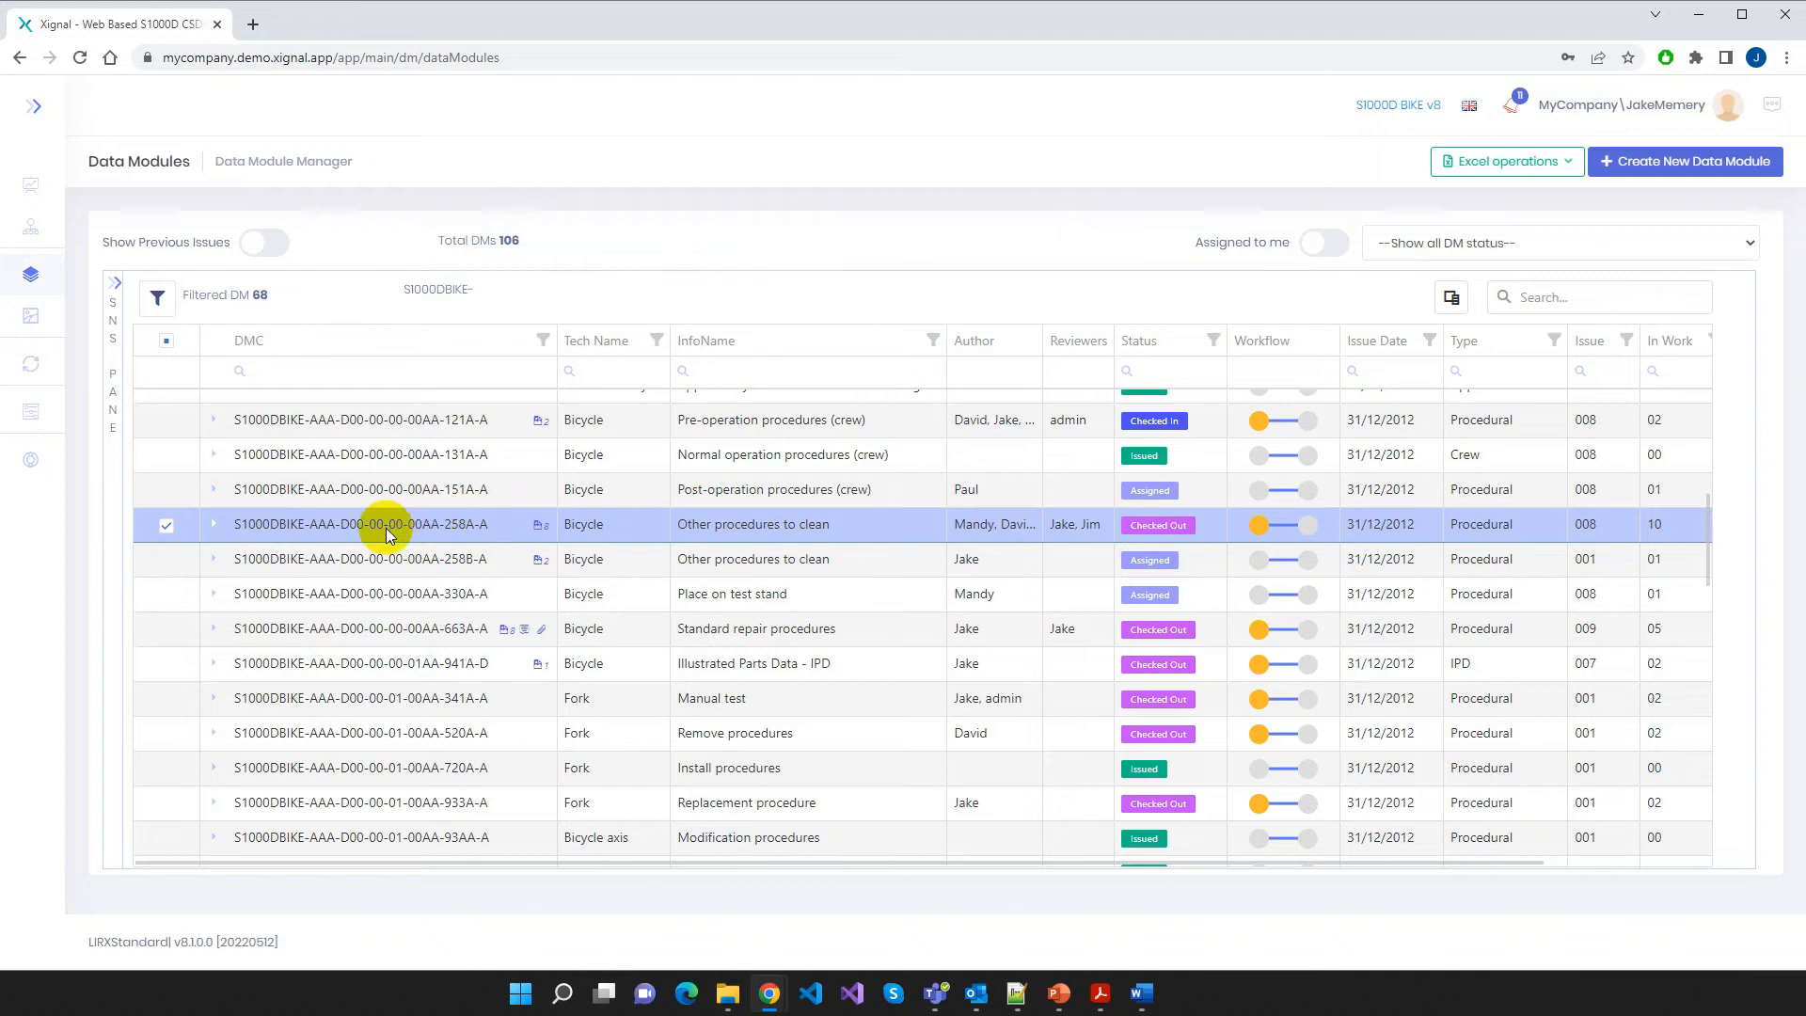
right_click(385, 535)
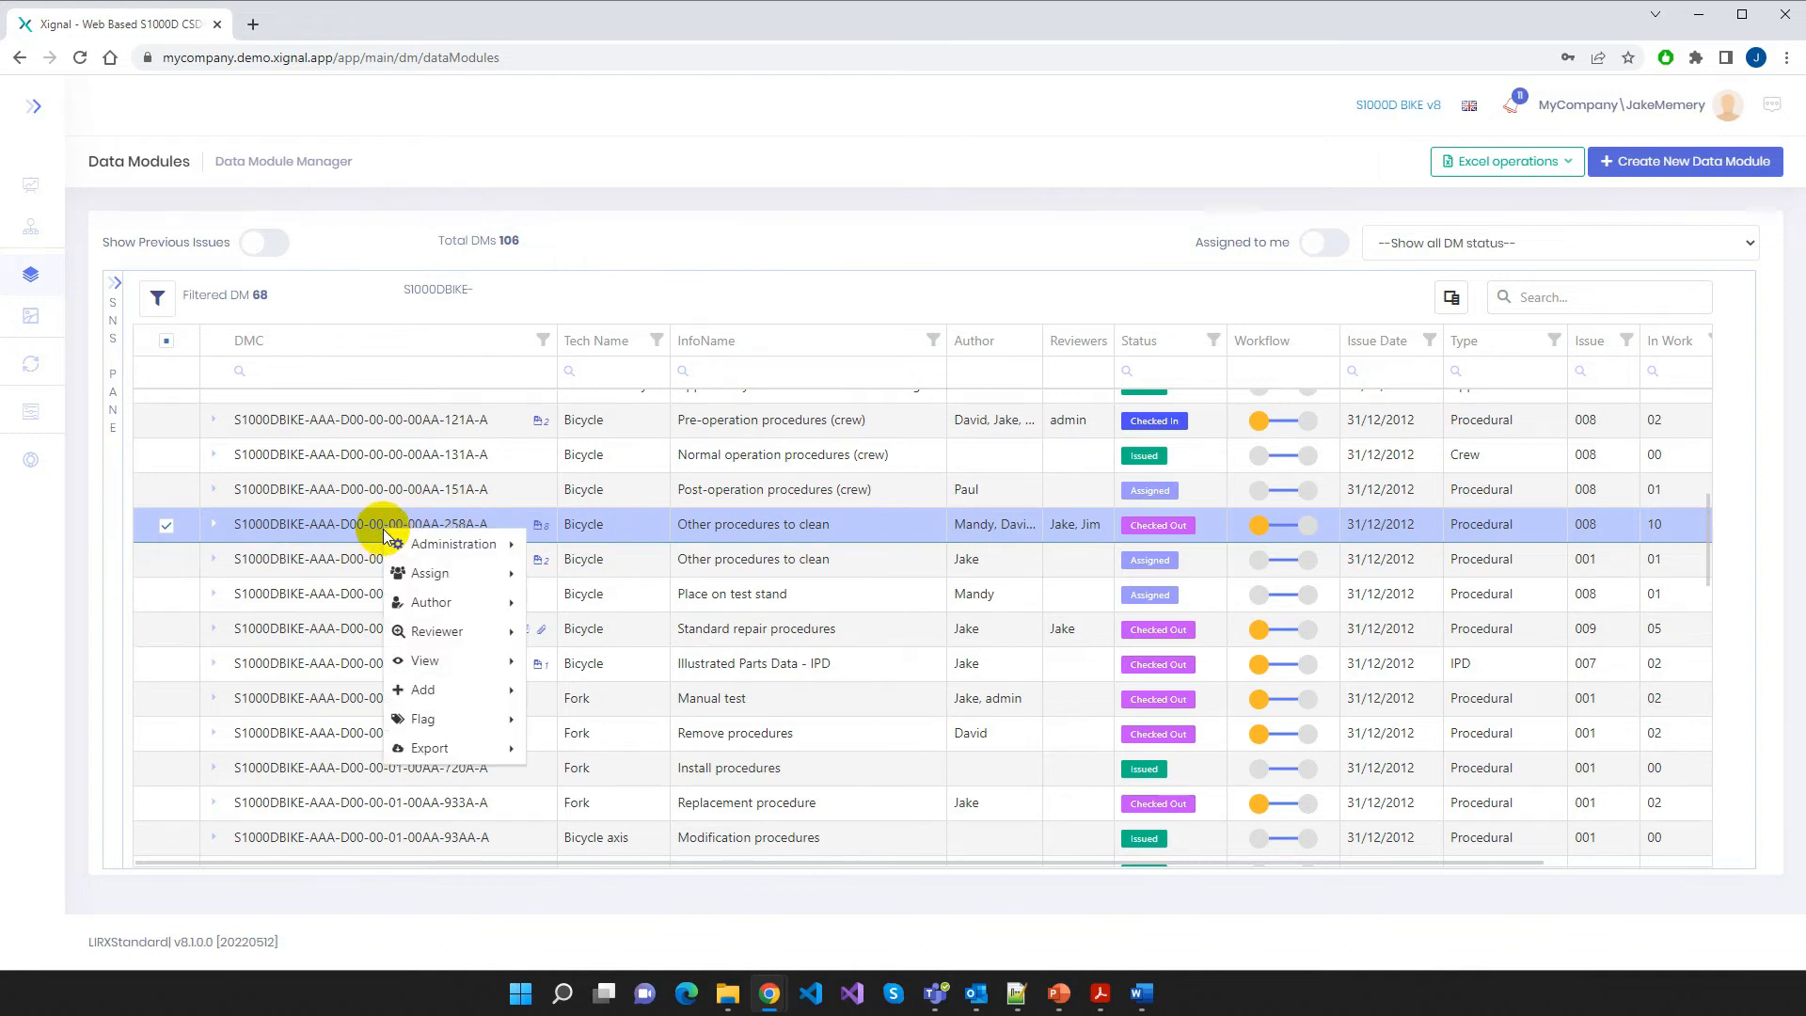
mouse_move(442, 602)
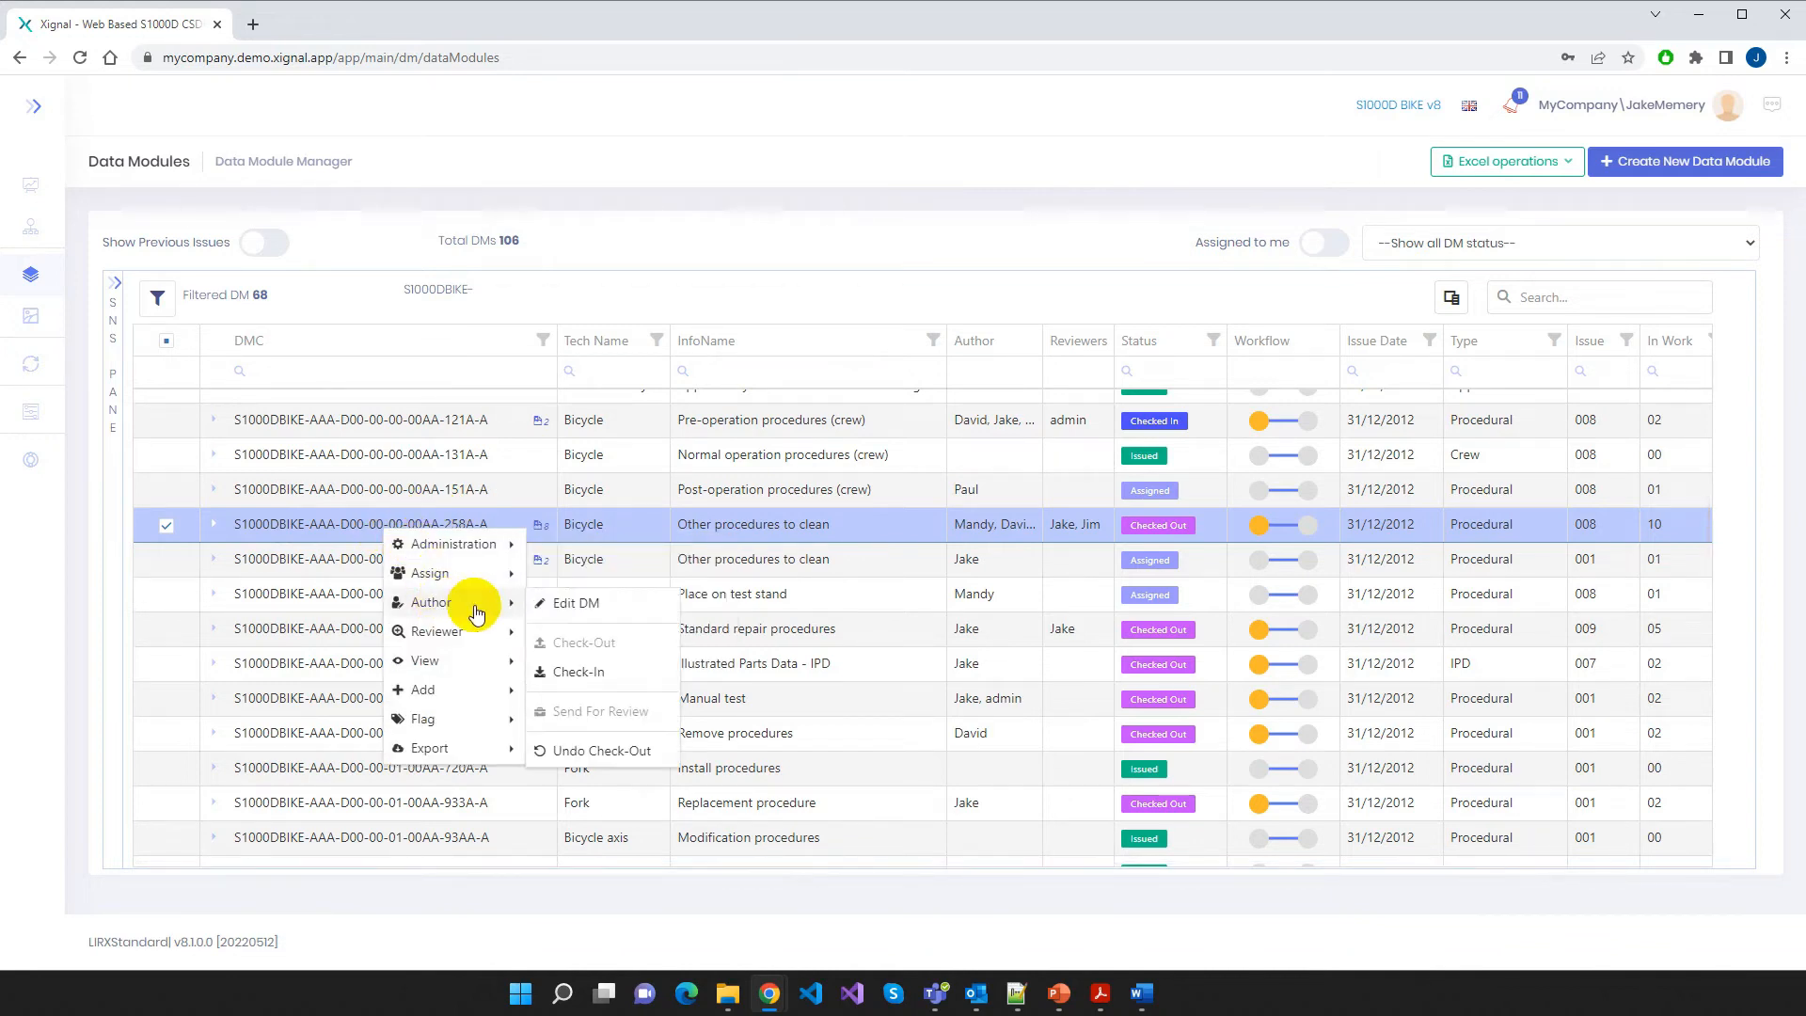
click(603, 608)
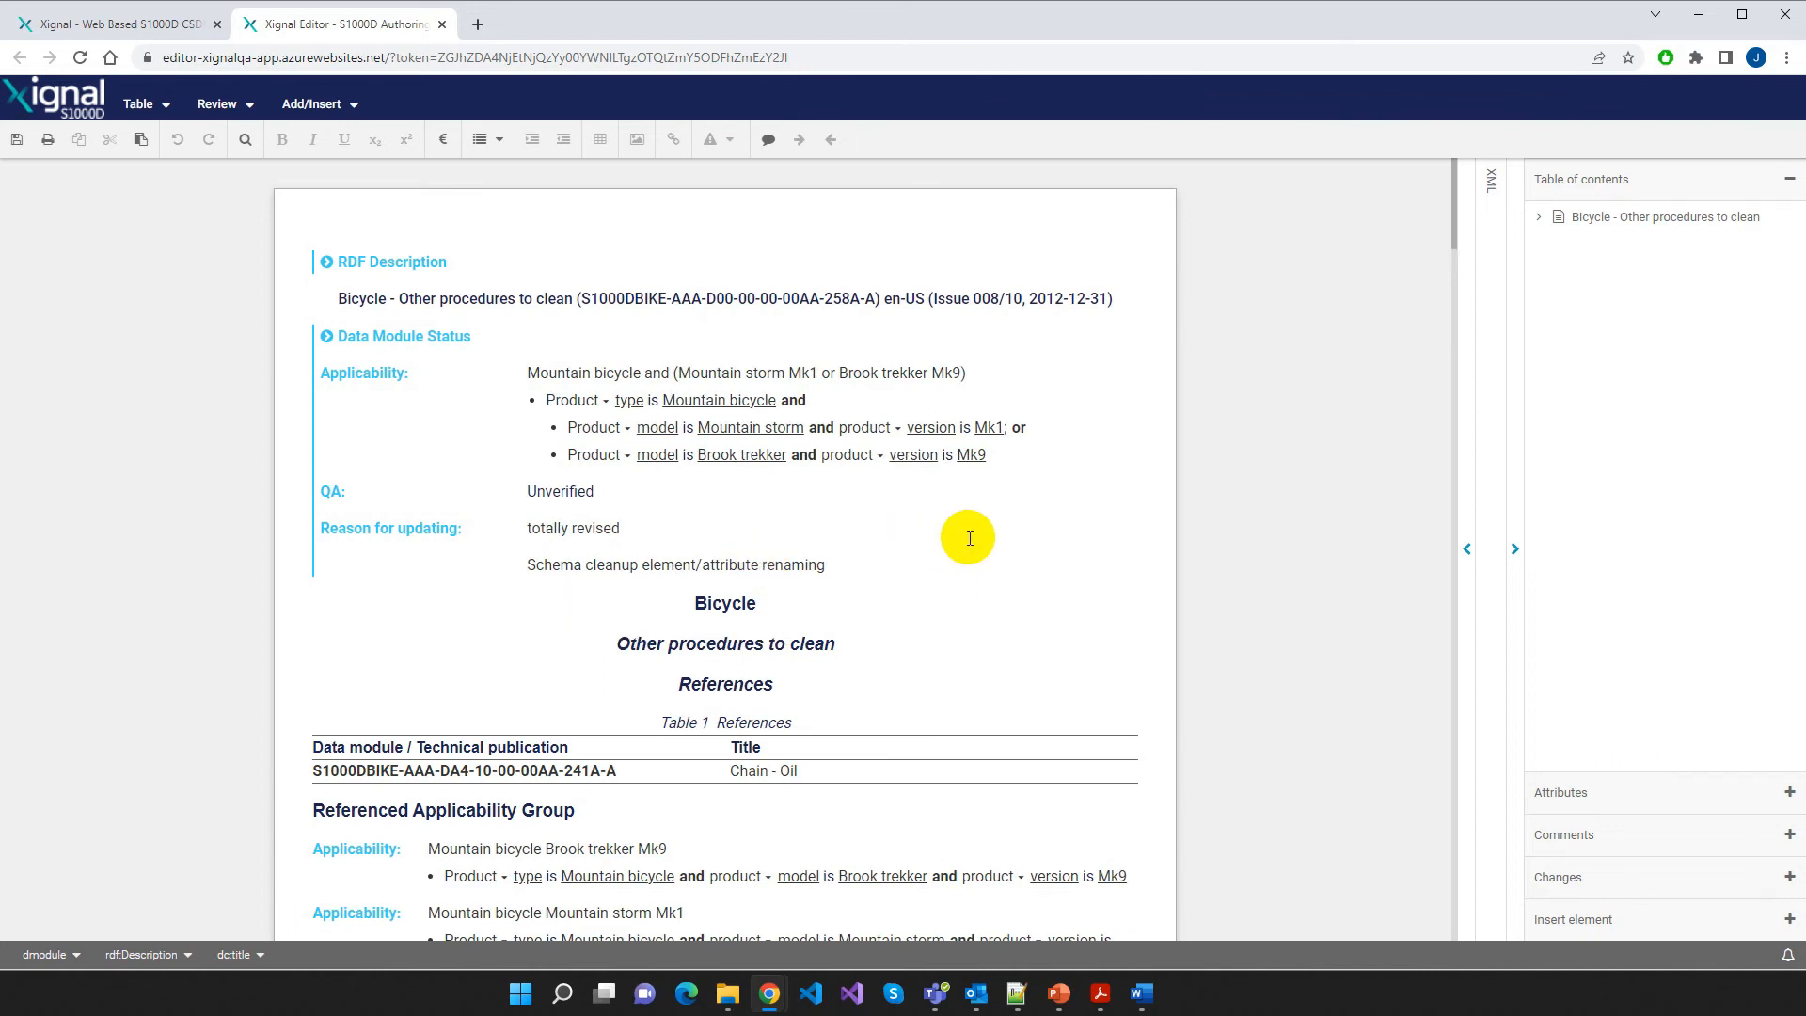
Read through the data module's preliminary requirements, safety conditions, cleaning figure and the first procedure steps
scroll(970, 538, down, 10)
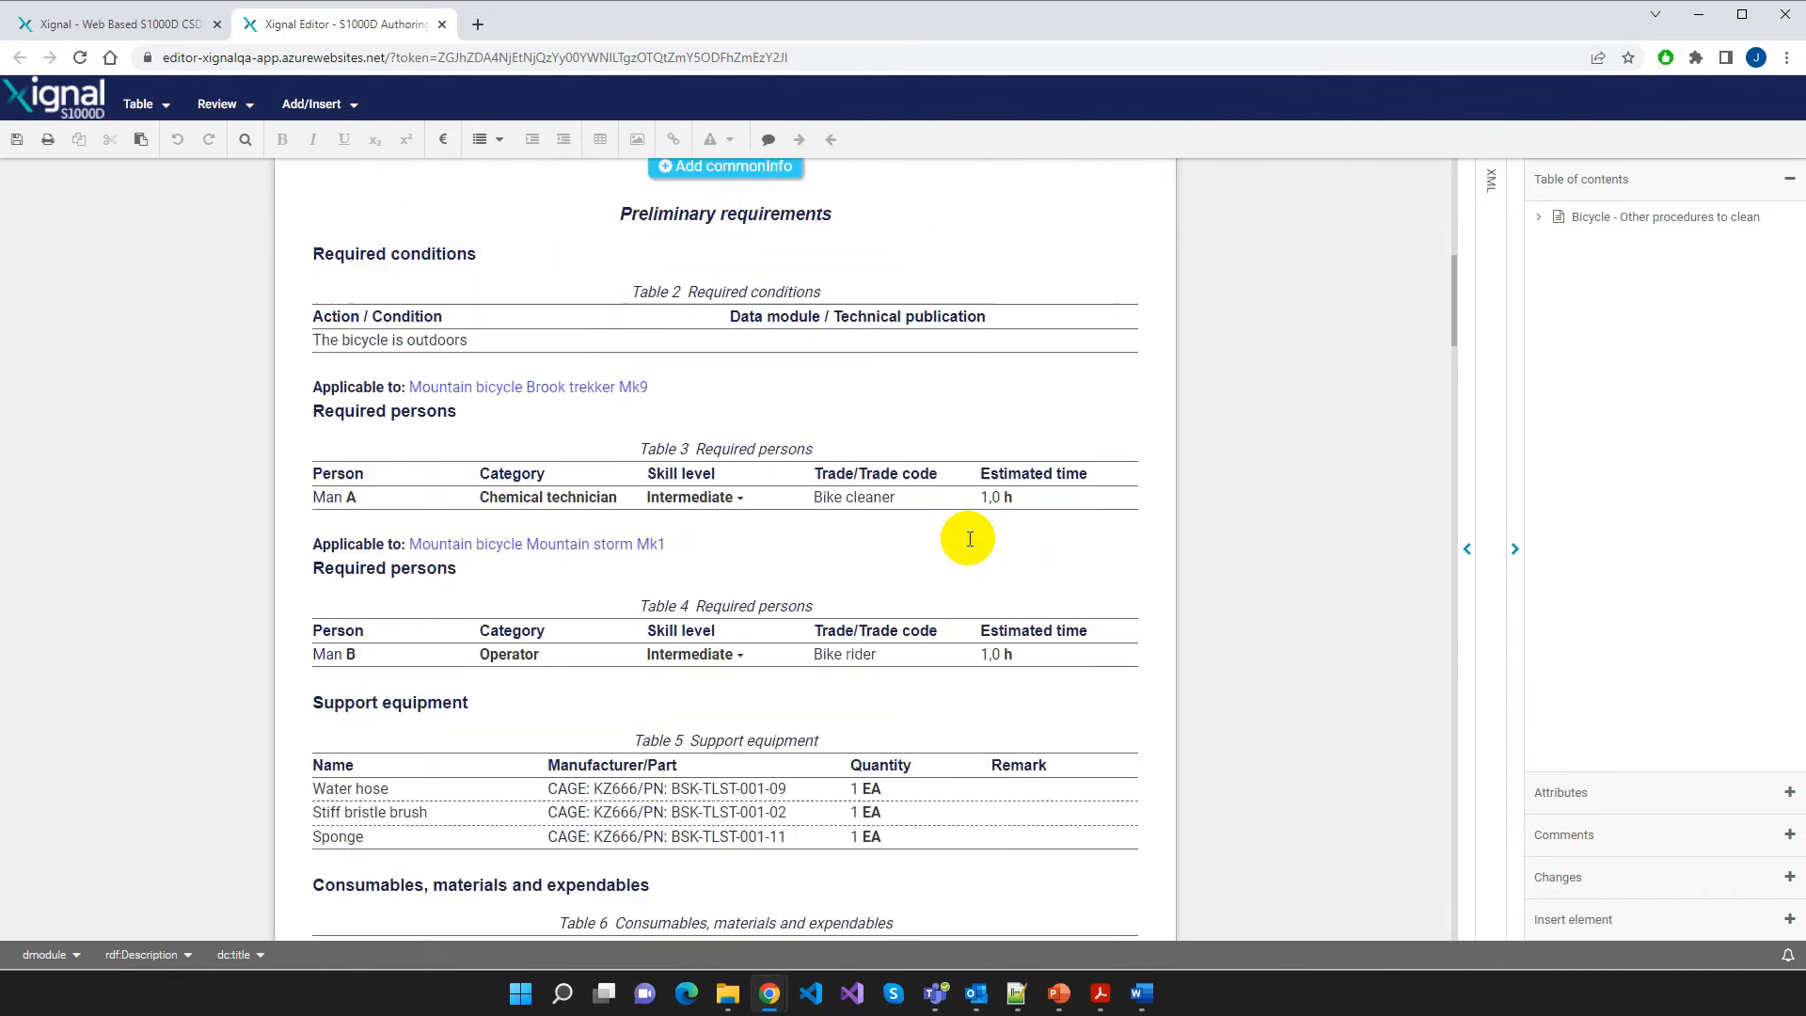
scroll(970, 539, down, 7)
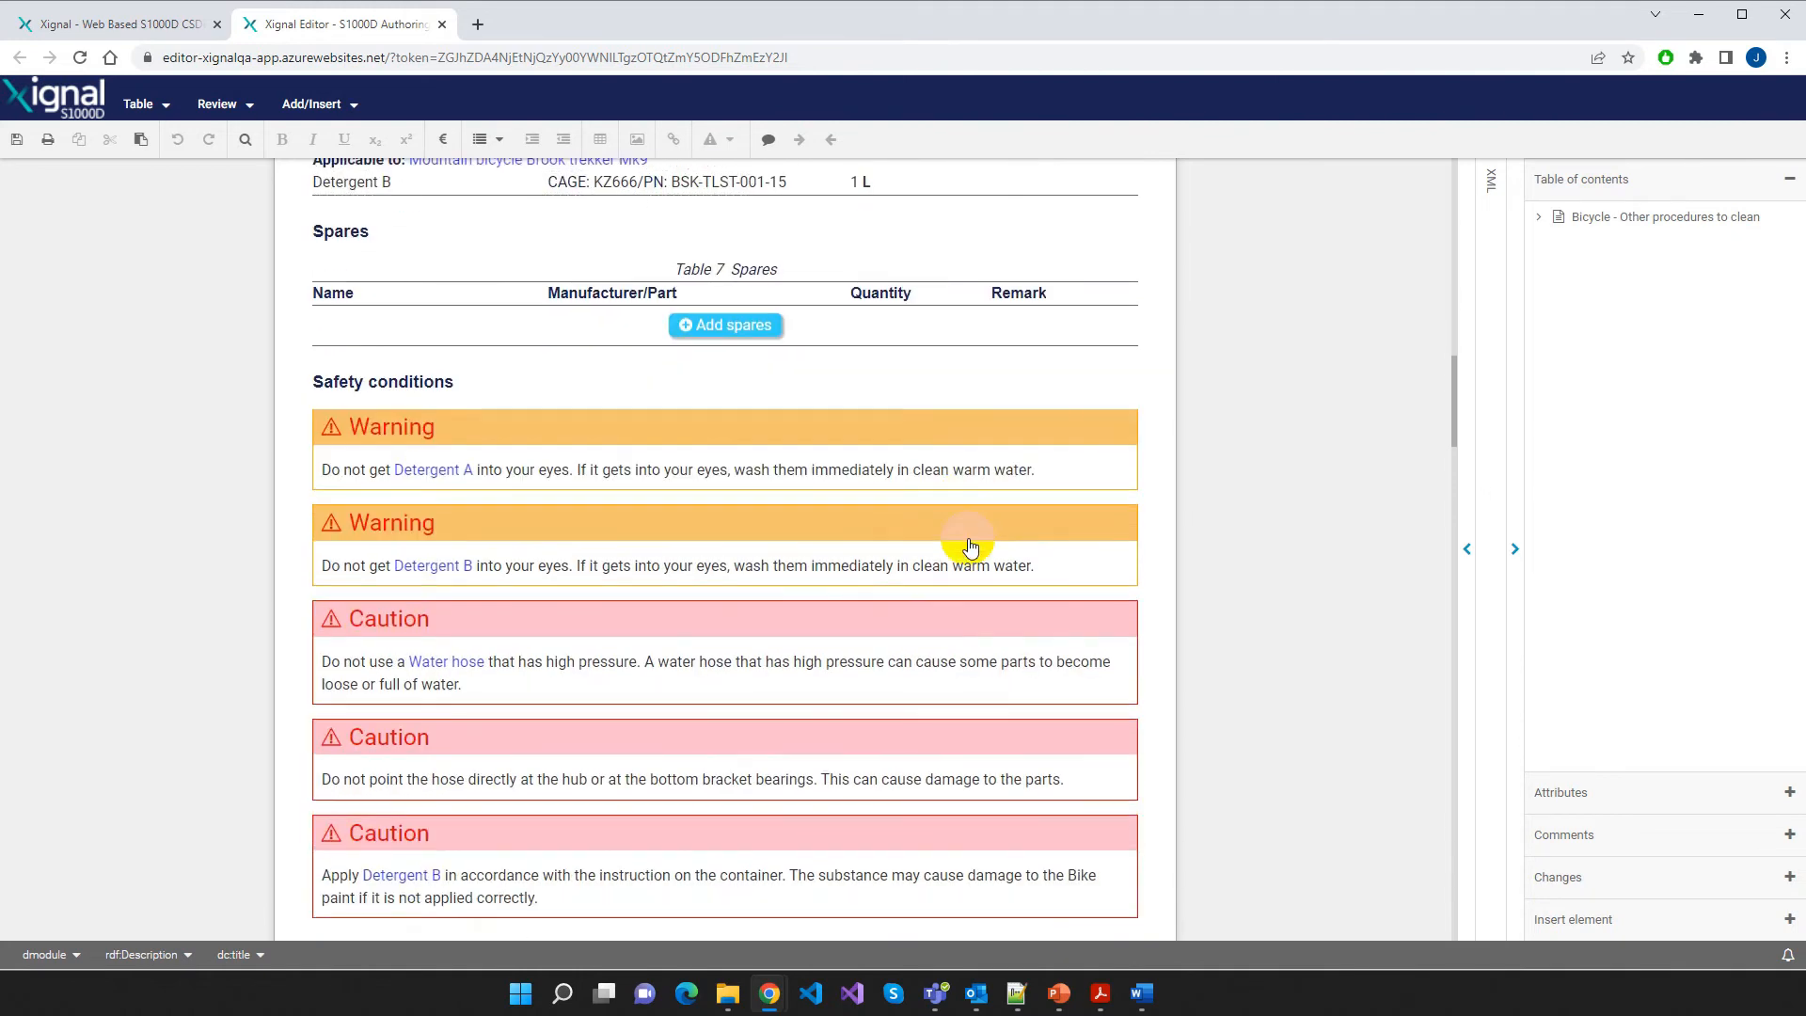
scroll(969, 545, down, 2)
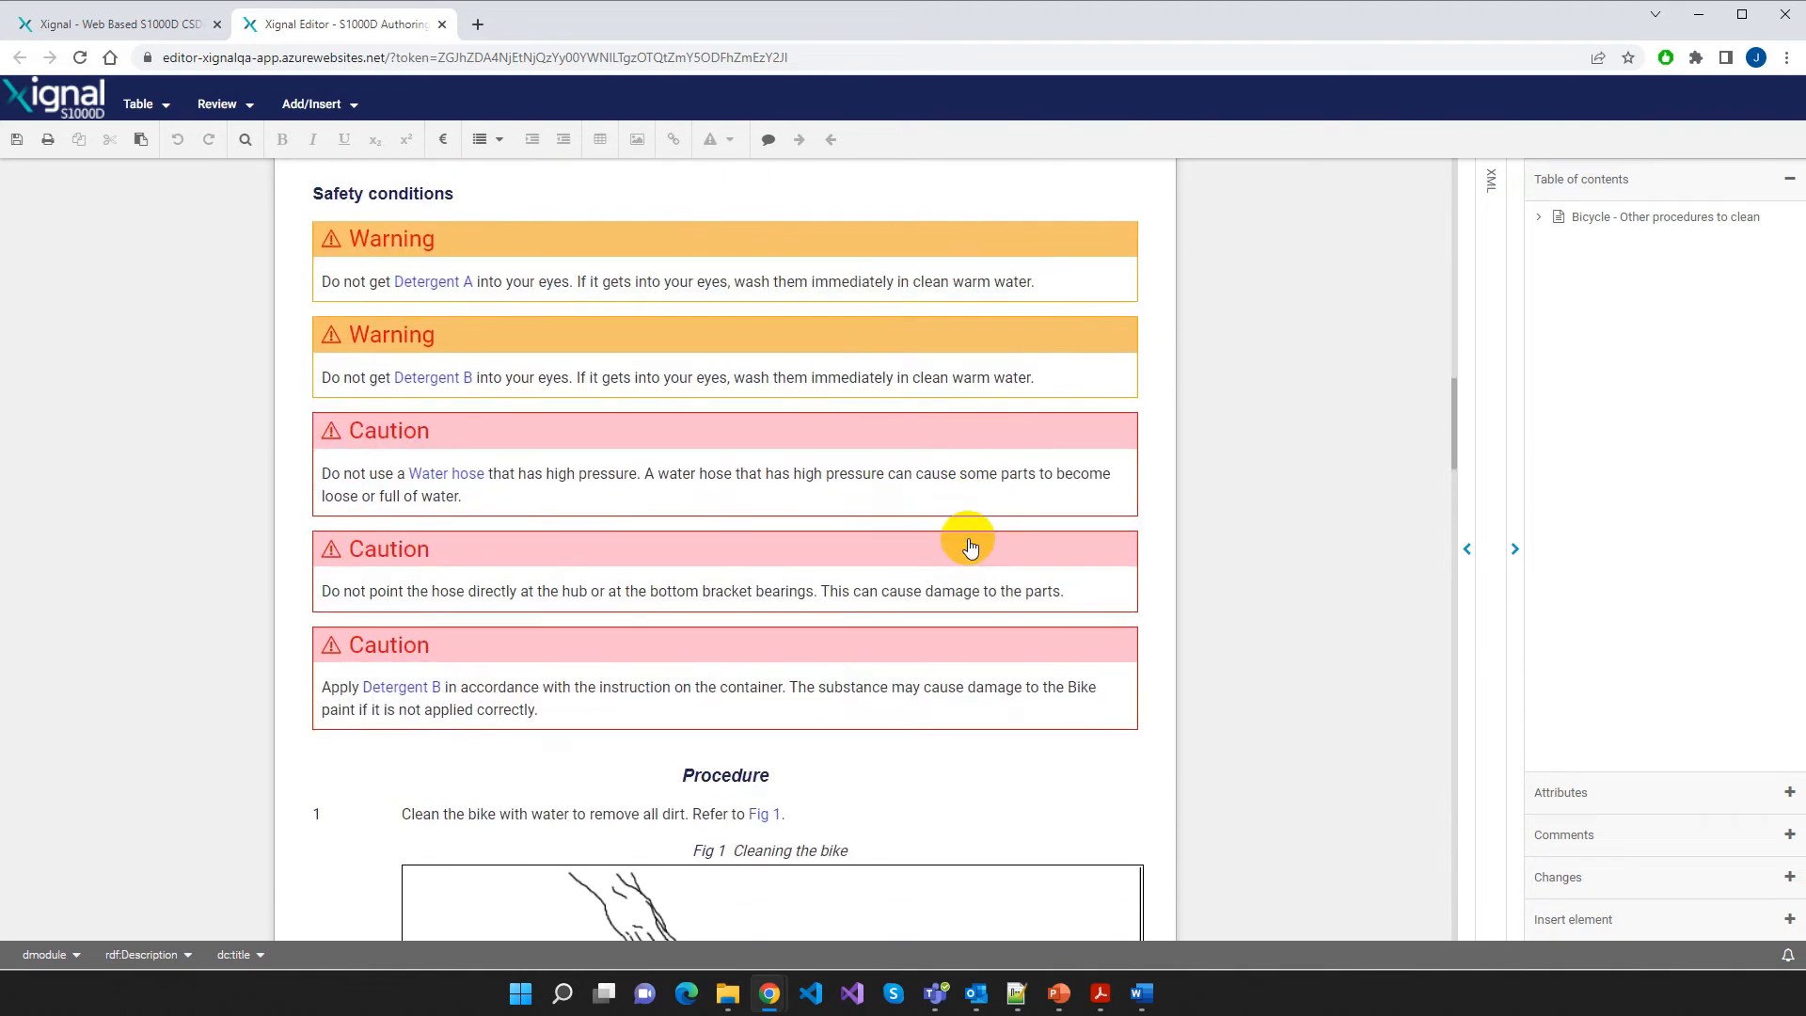
scroll(970, 546, down, 3)
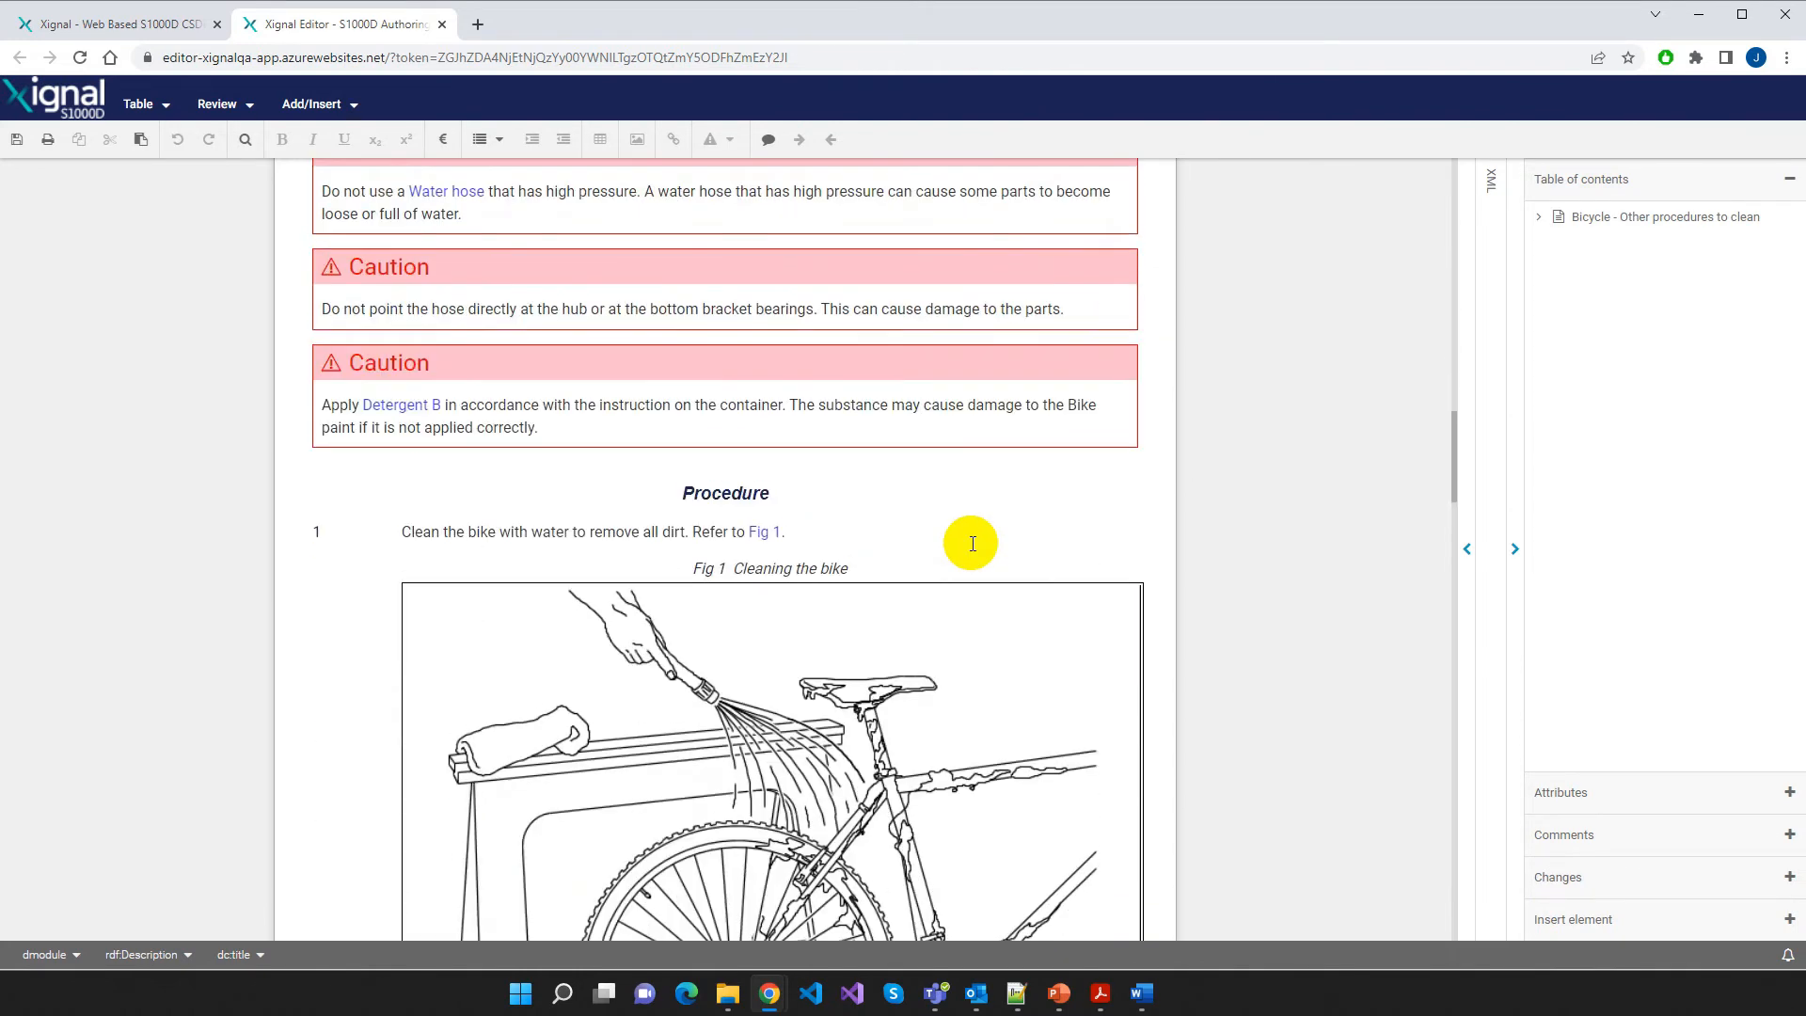
scroll(971, 545, up, 1)
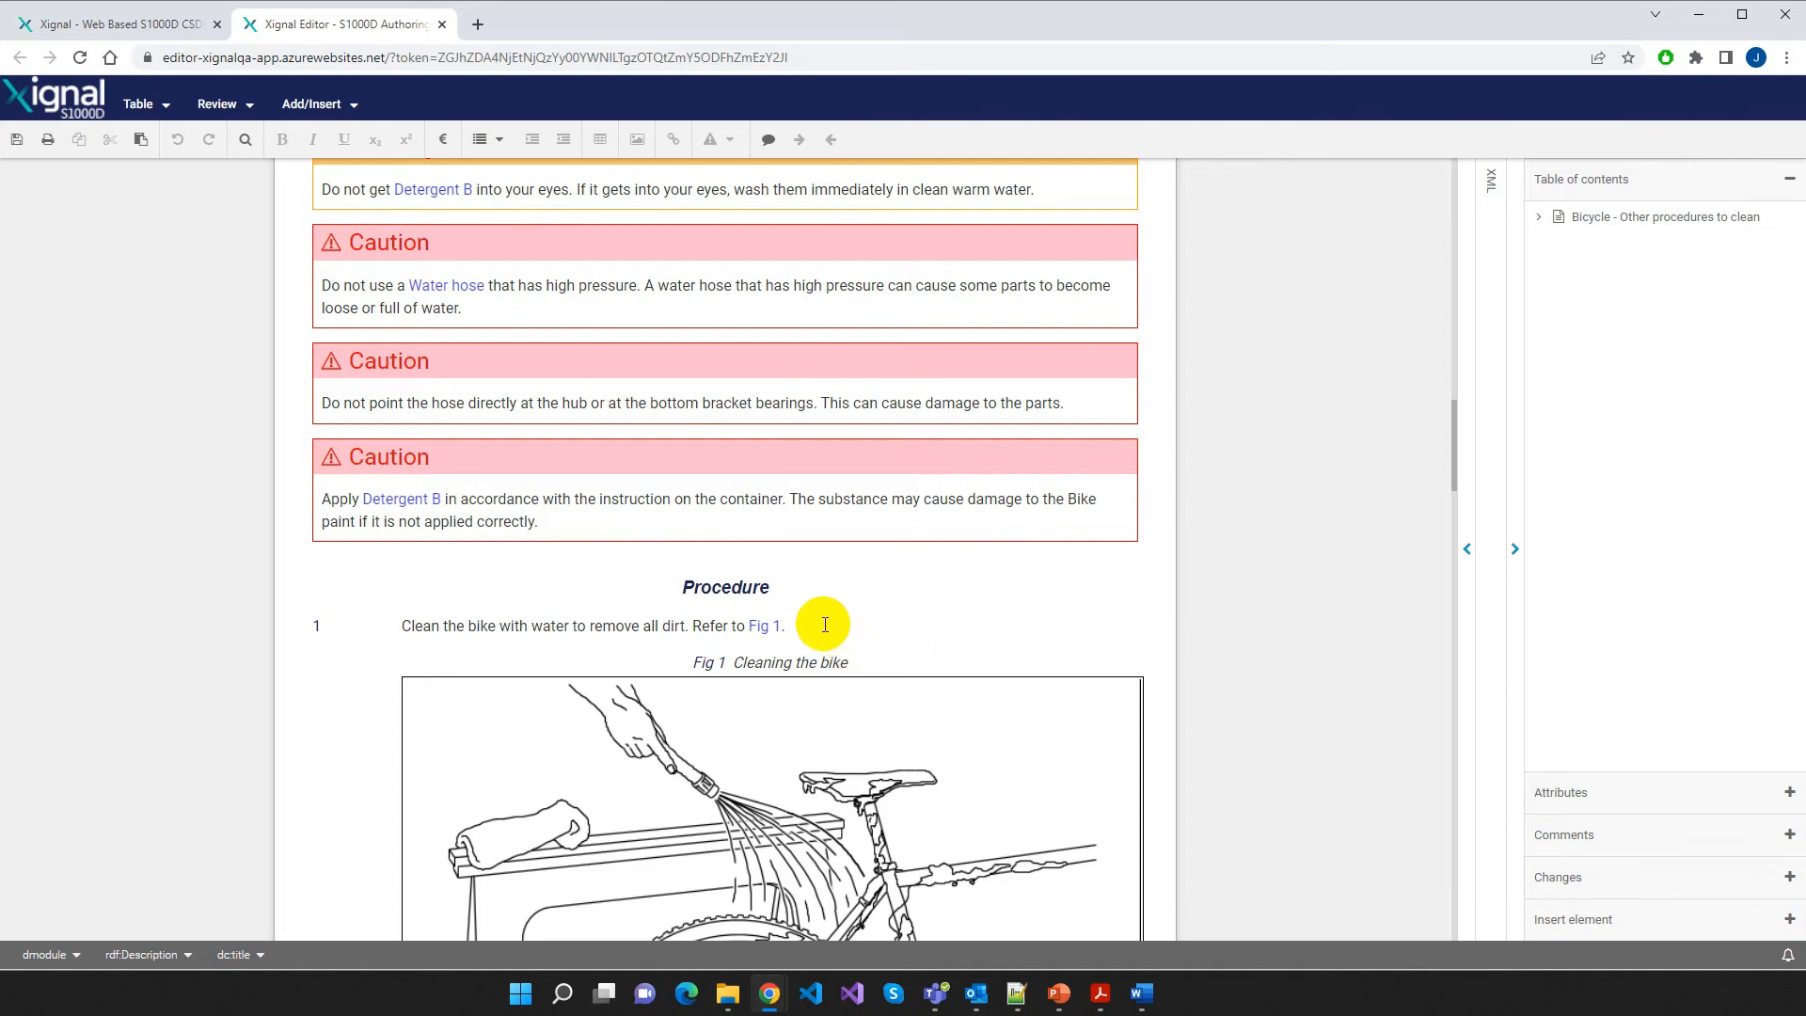
scroll(825, 624, down, 10)
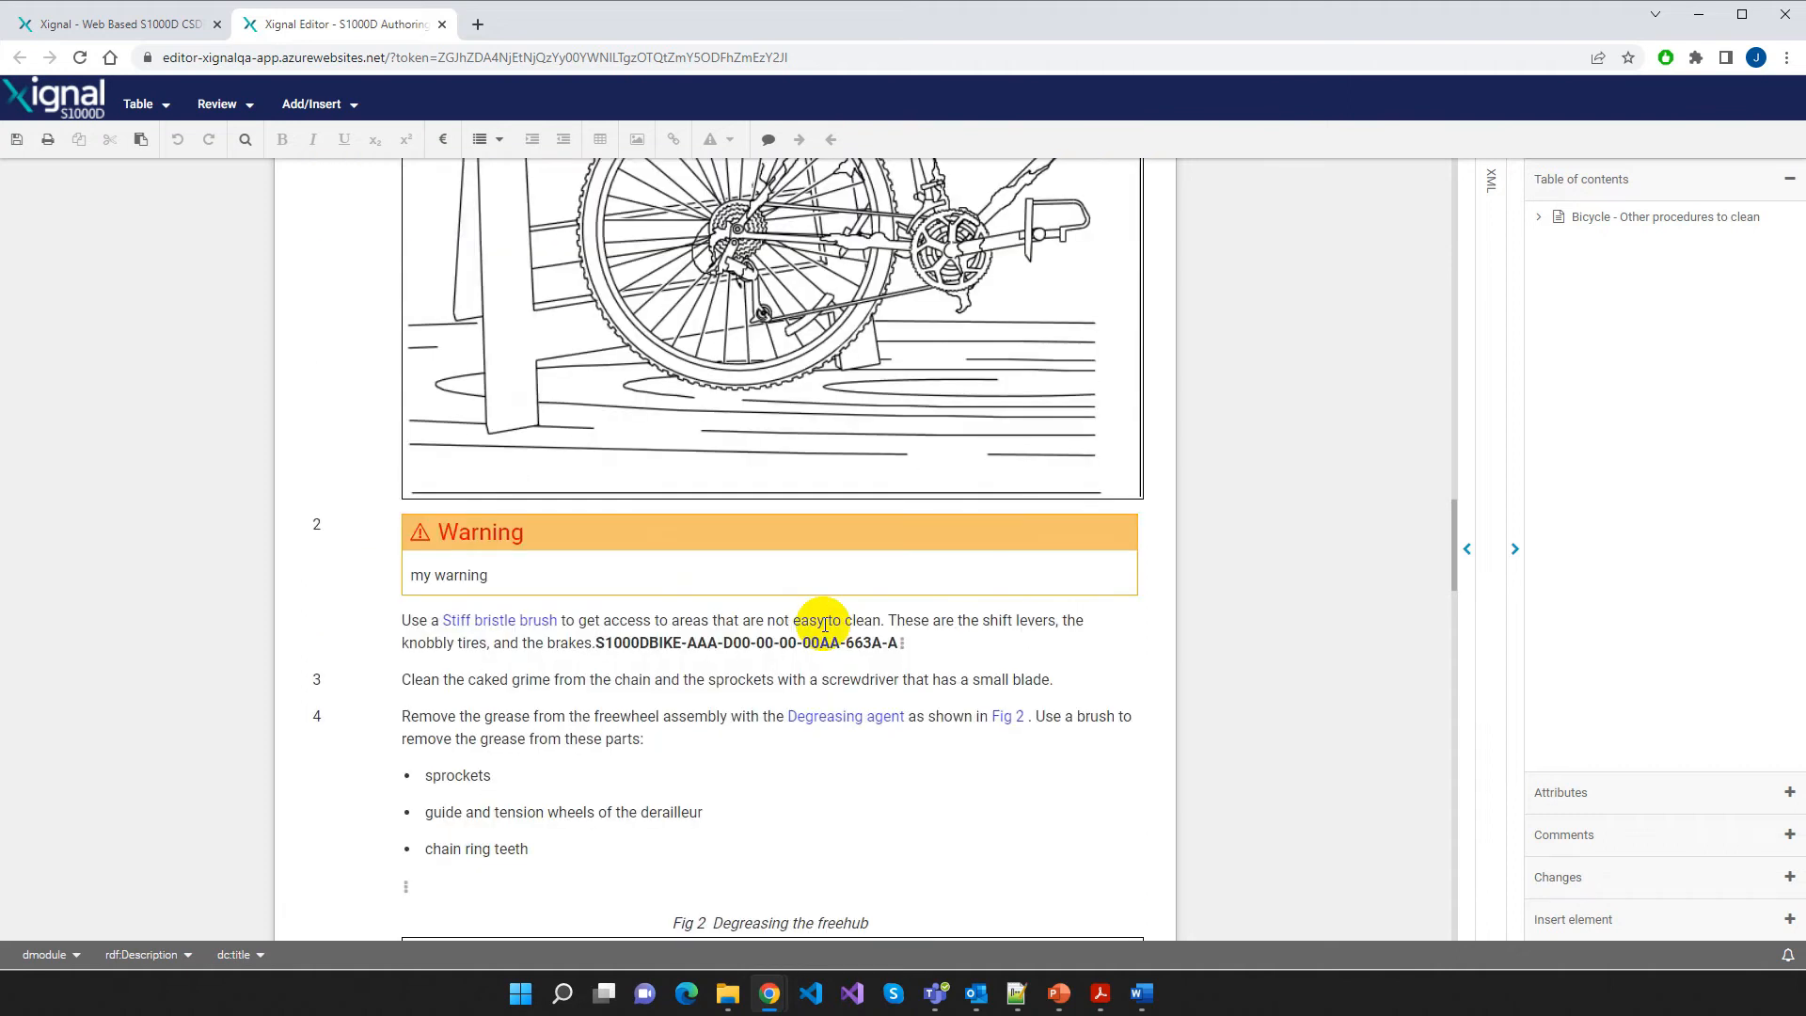
Show the XML beside the document, locate the markup for procedure steps 3 and 4 and the sprockets list item, and hide the XML
click(1169, 566)
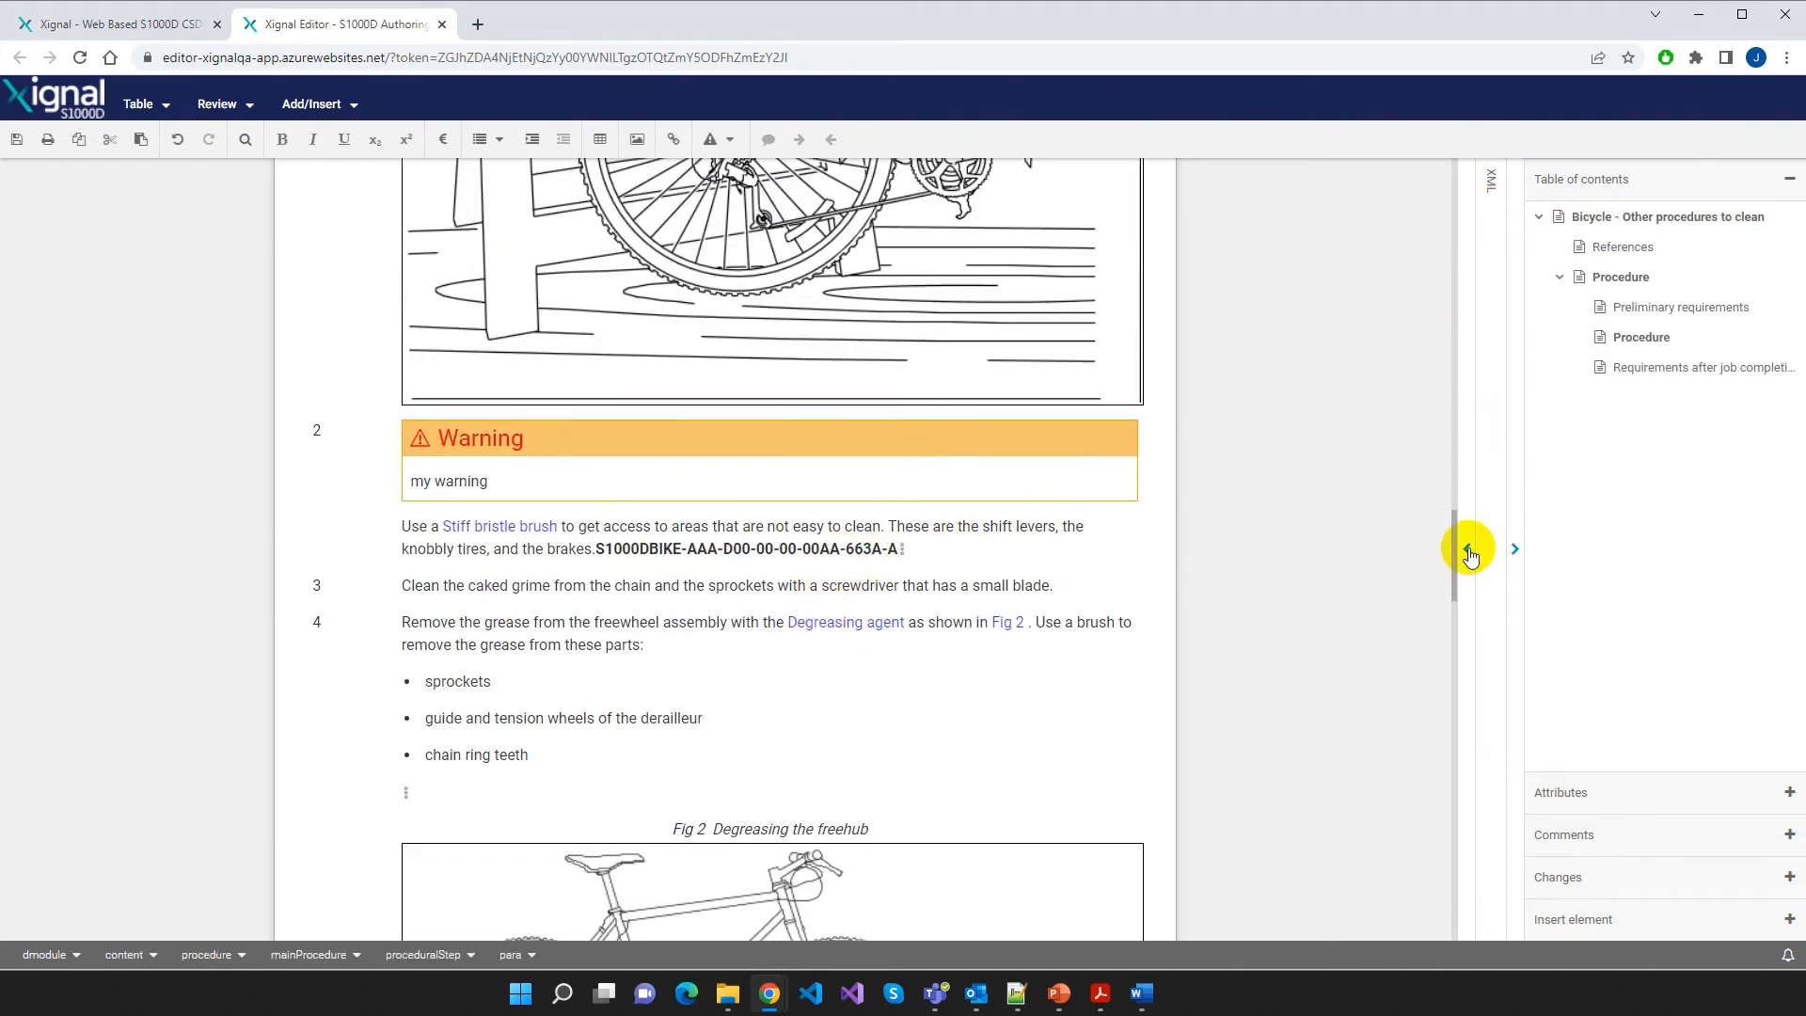
click(1468, 549)
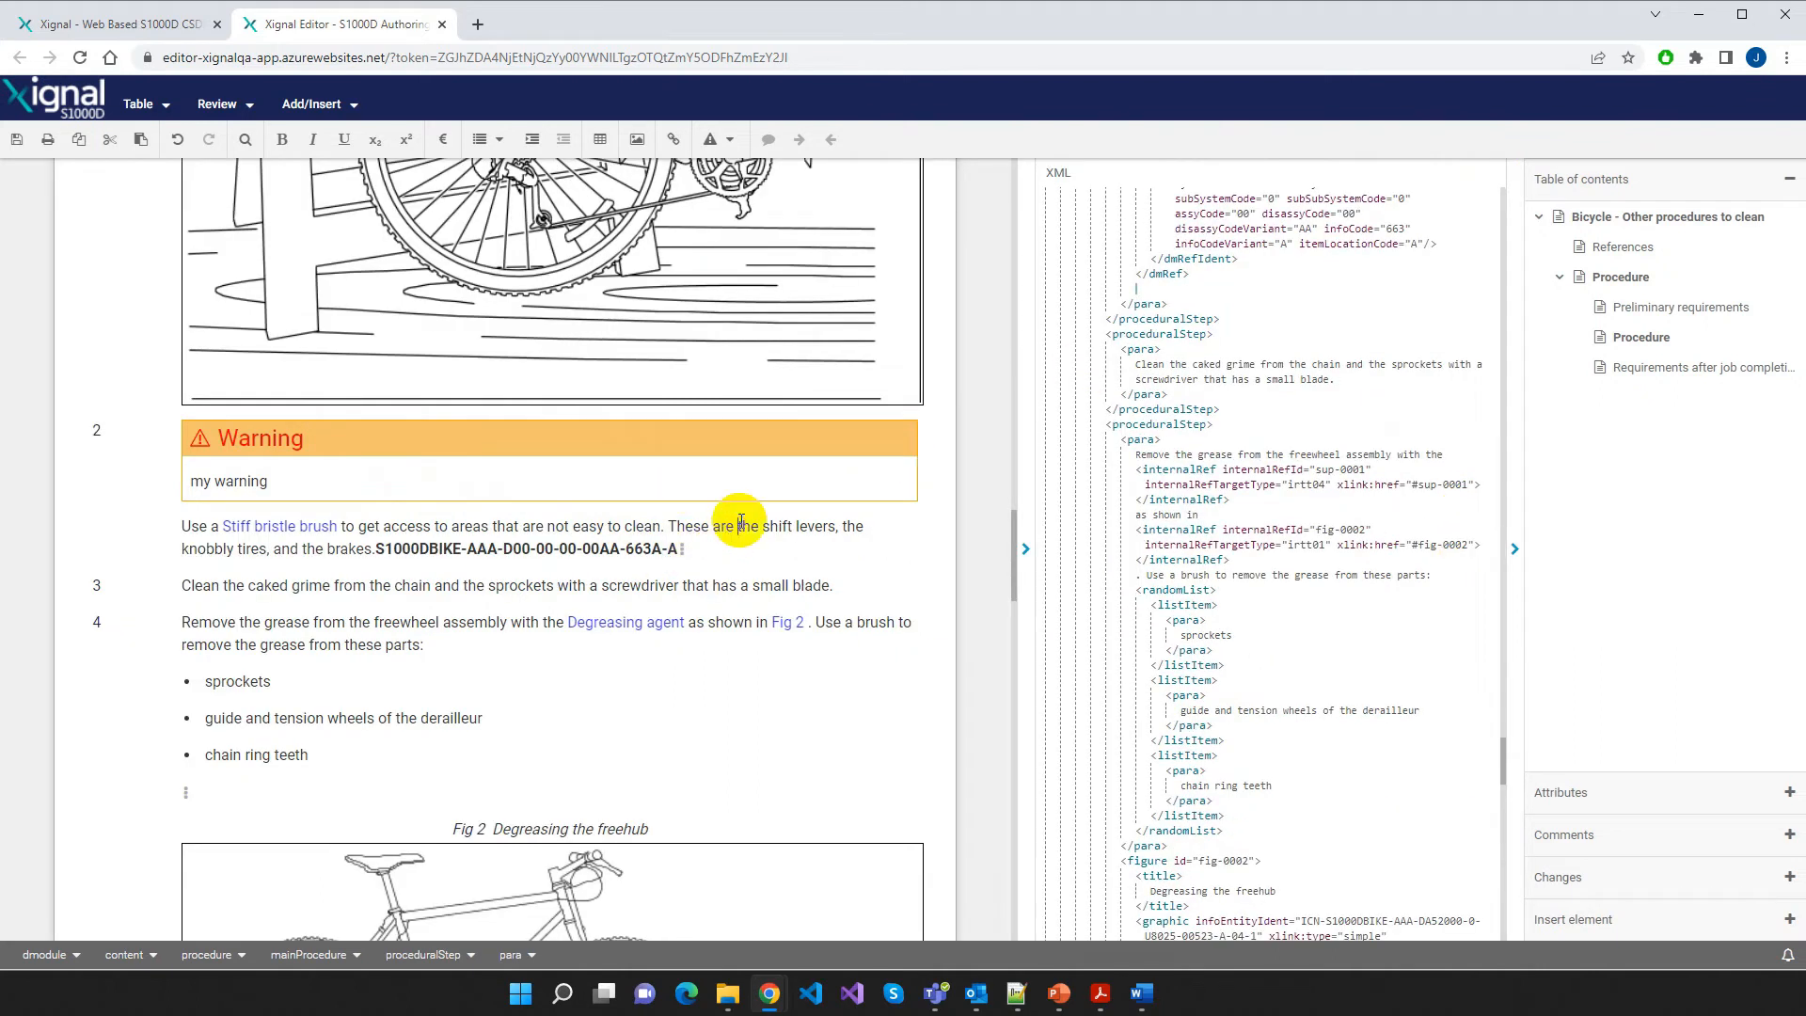
click(348, 580)
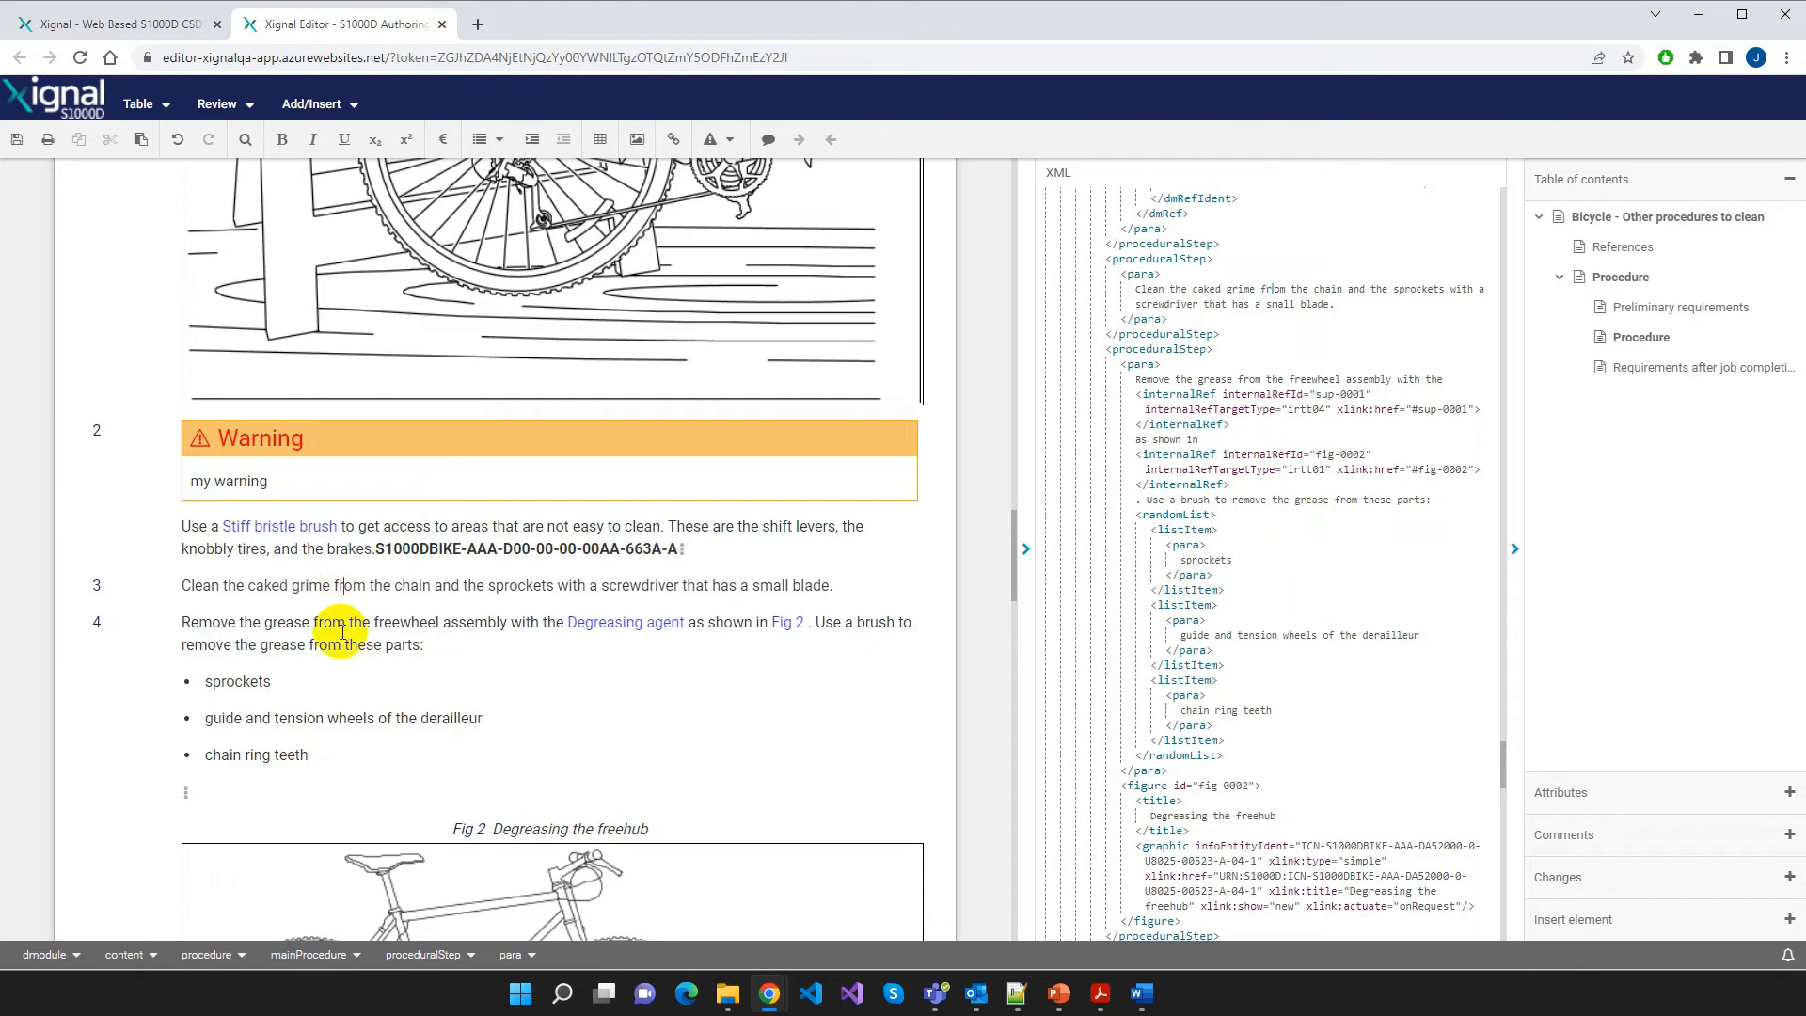
click(419, 643)
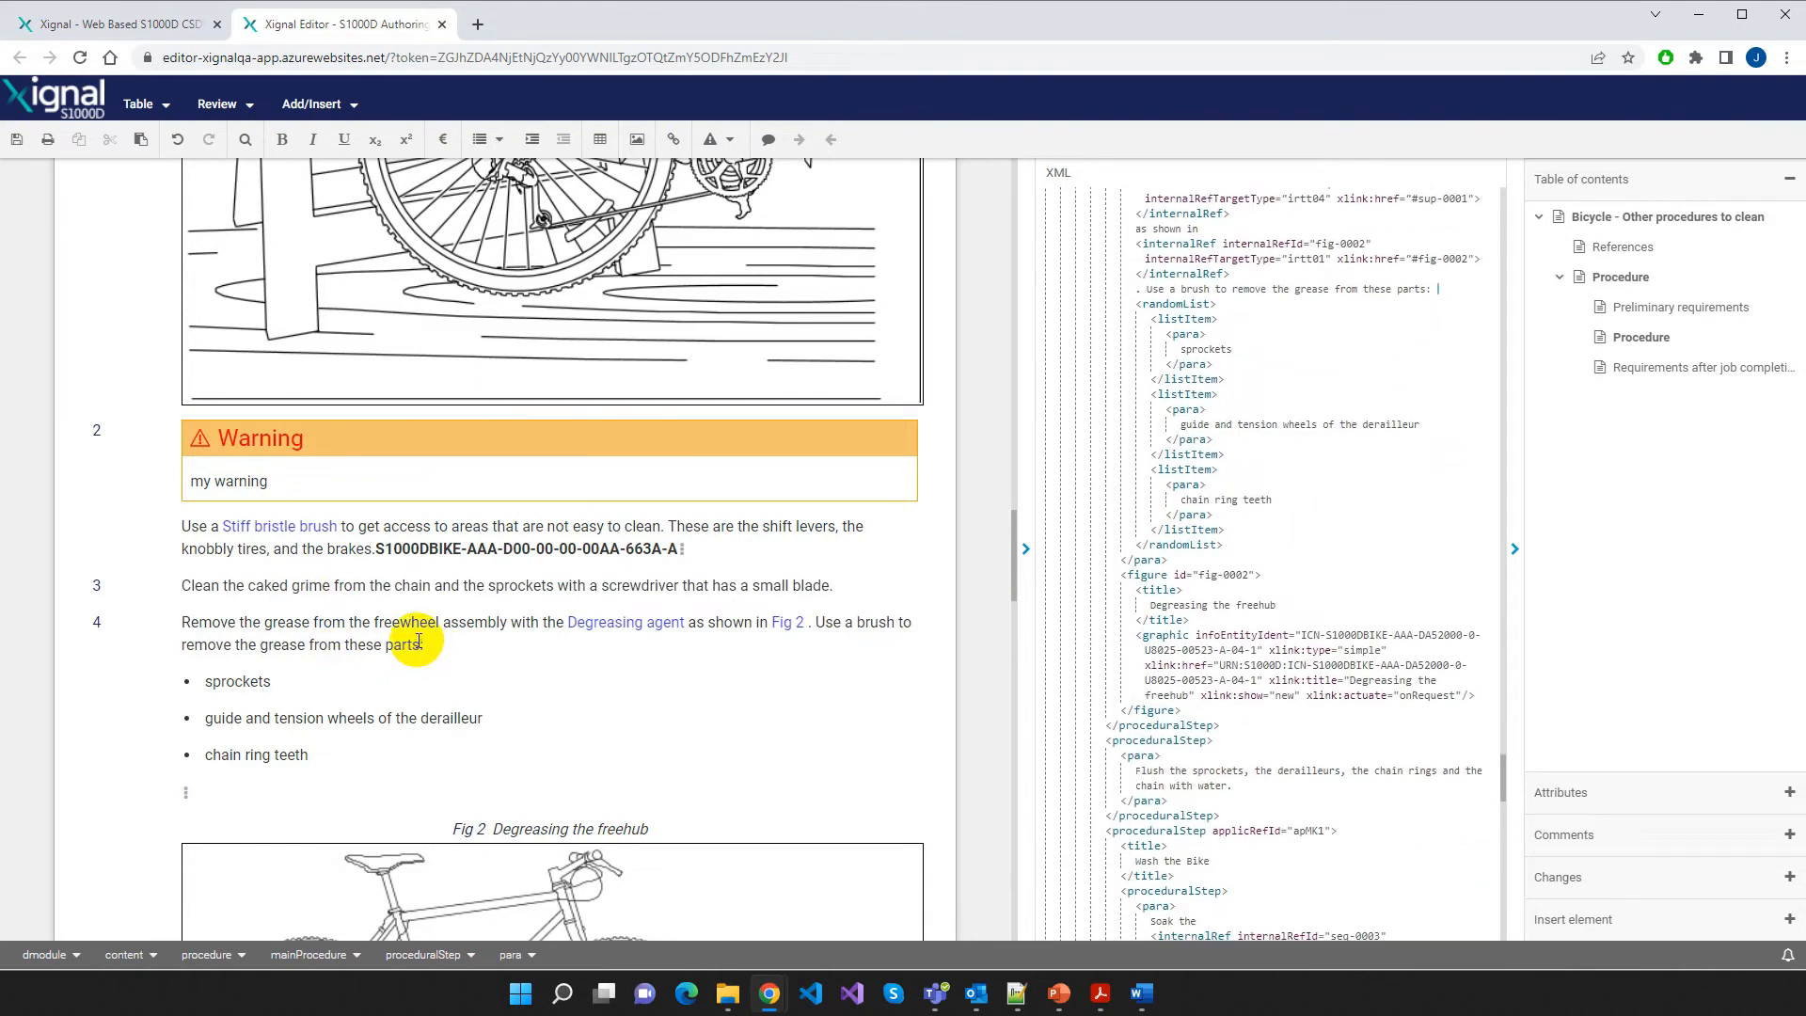
click(277, 679)
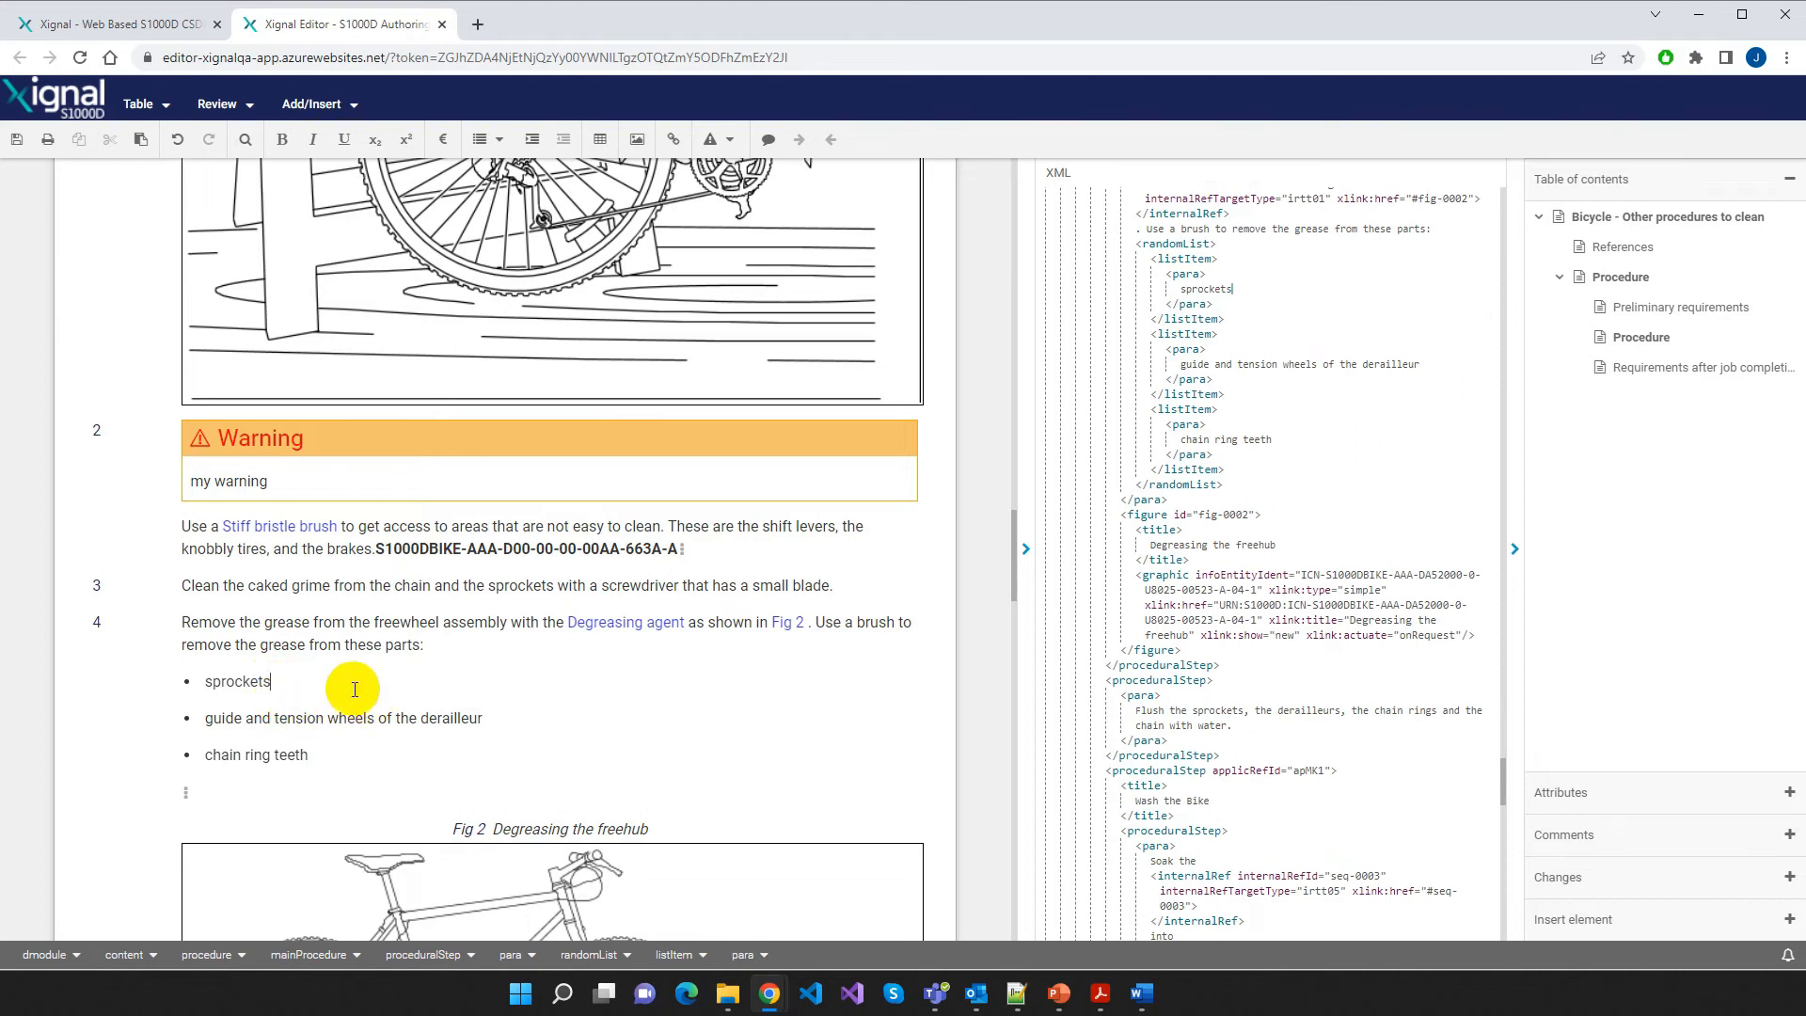
click(1026, 549)
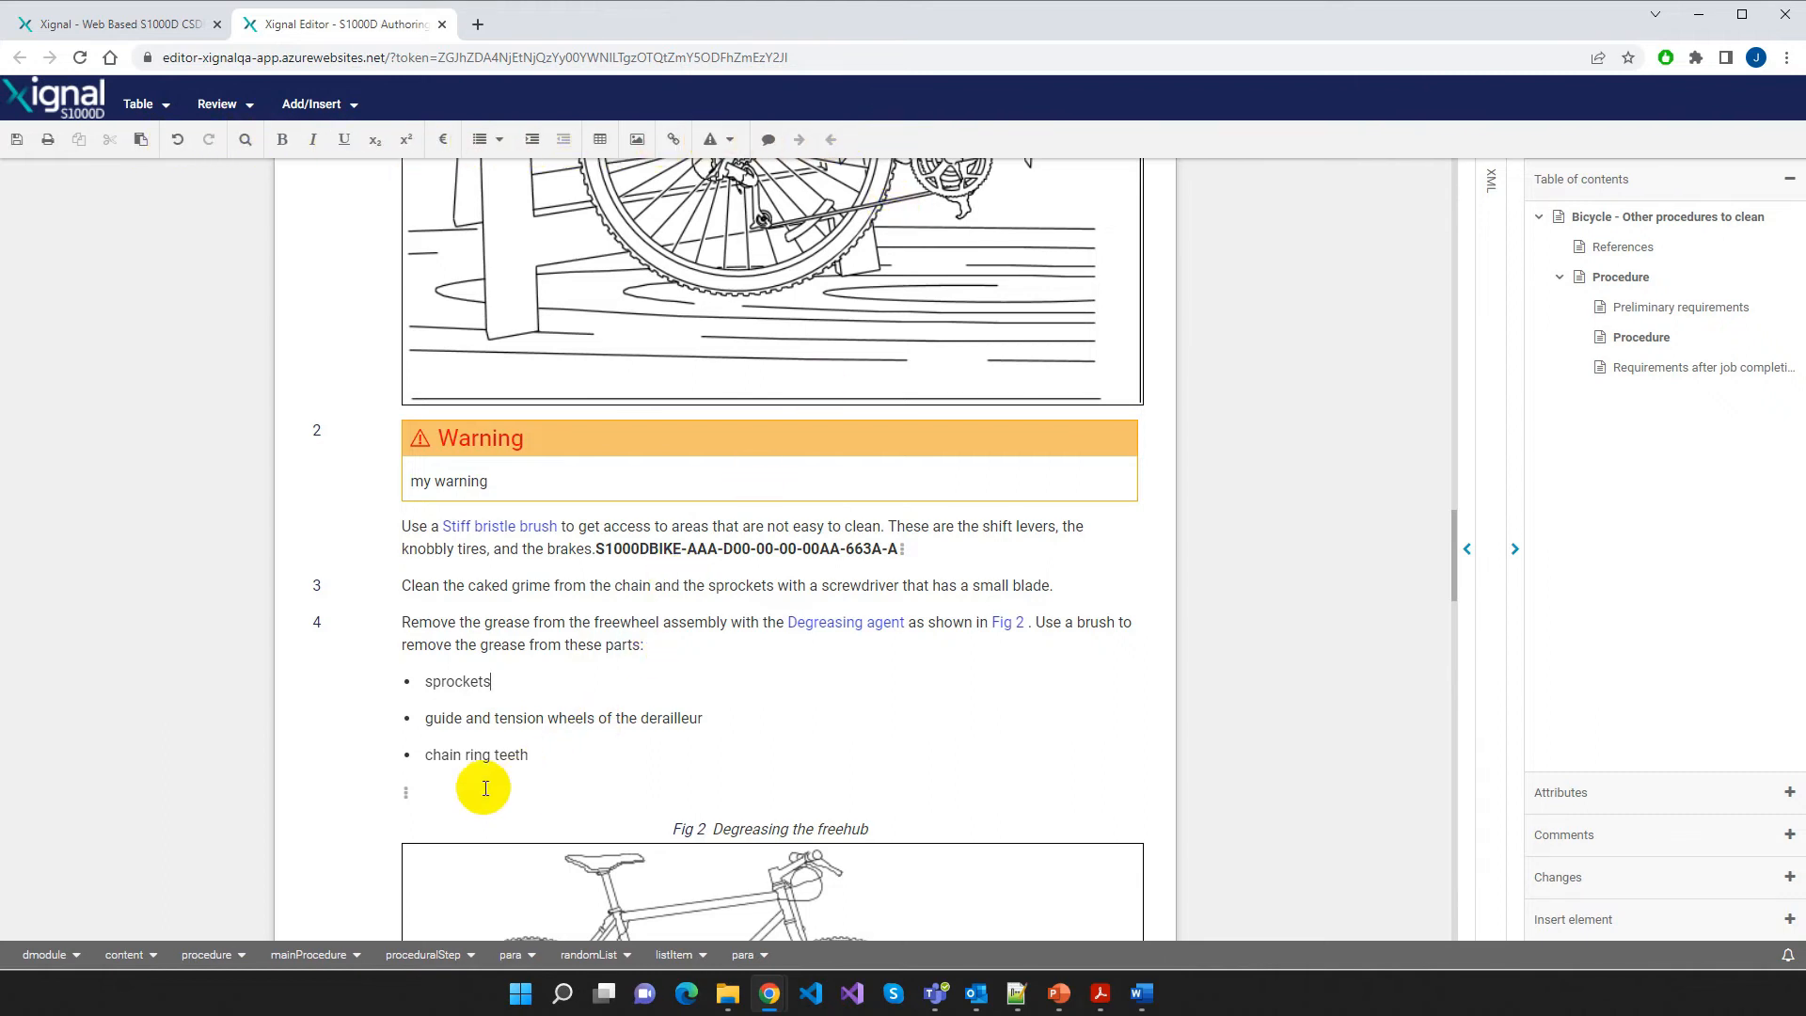
click(449, 791)
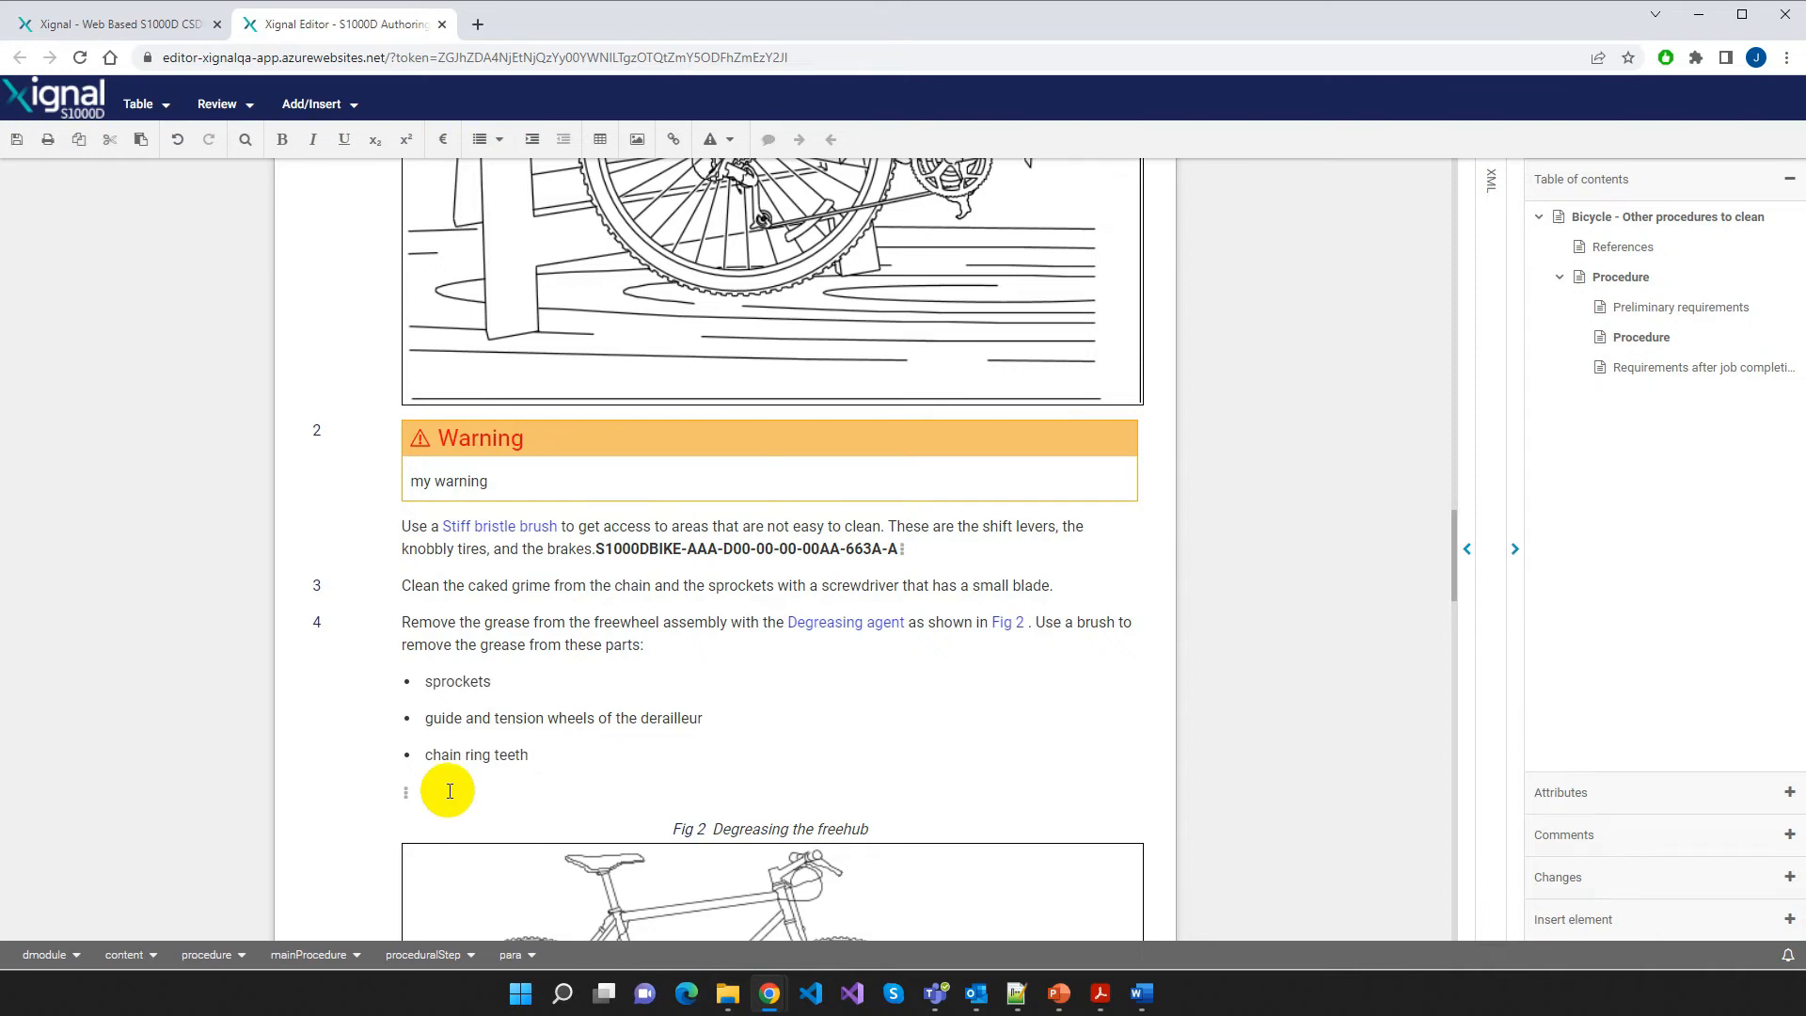
key(Return)
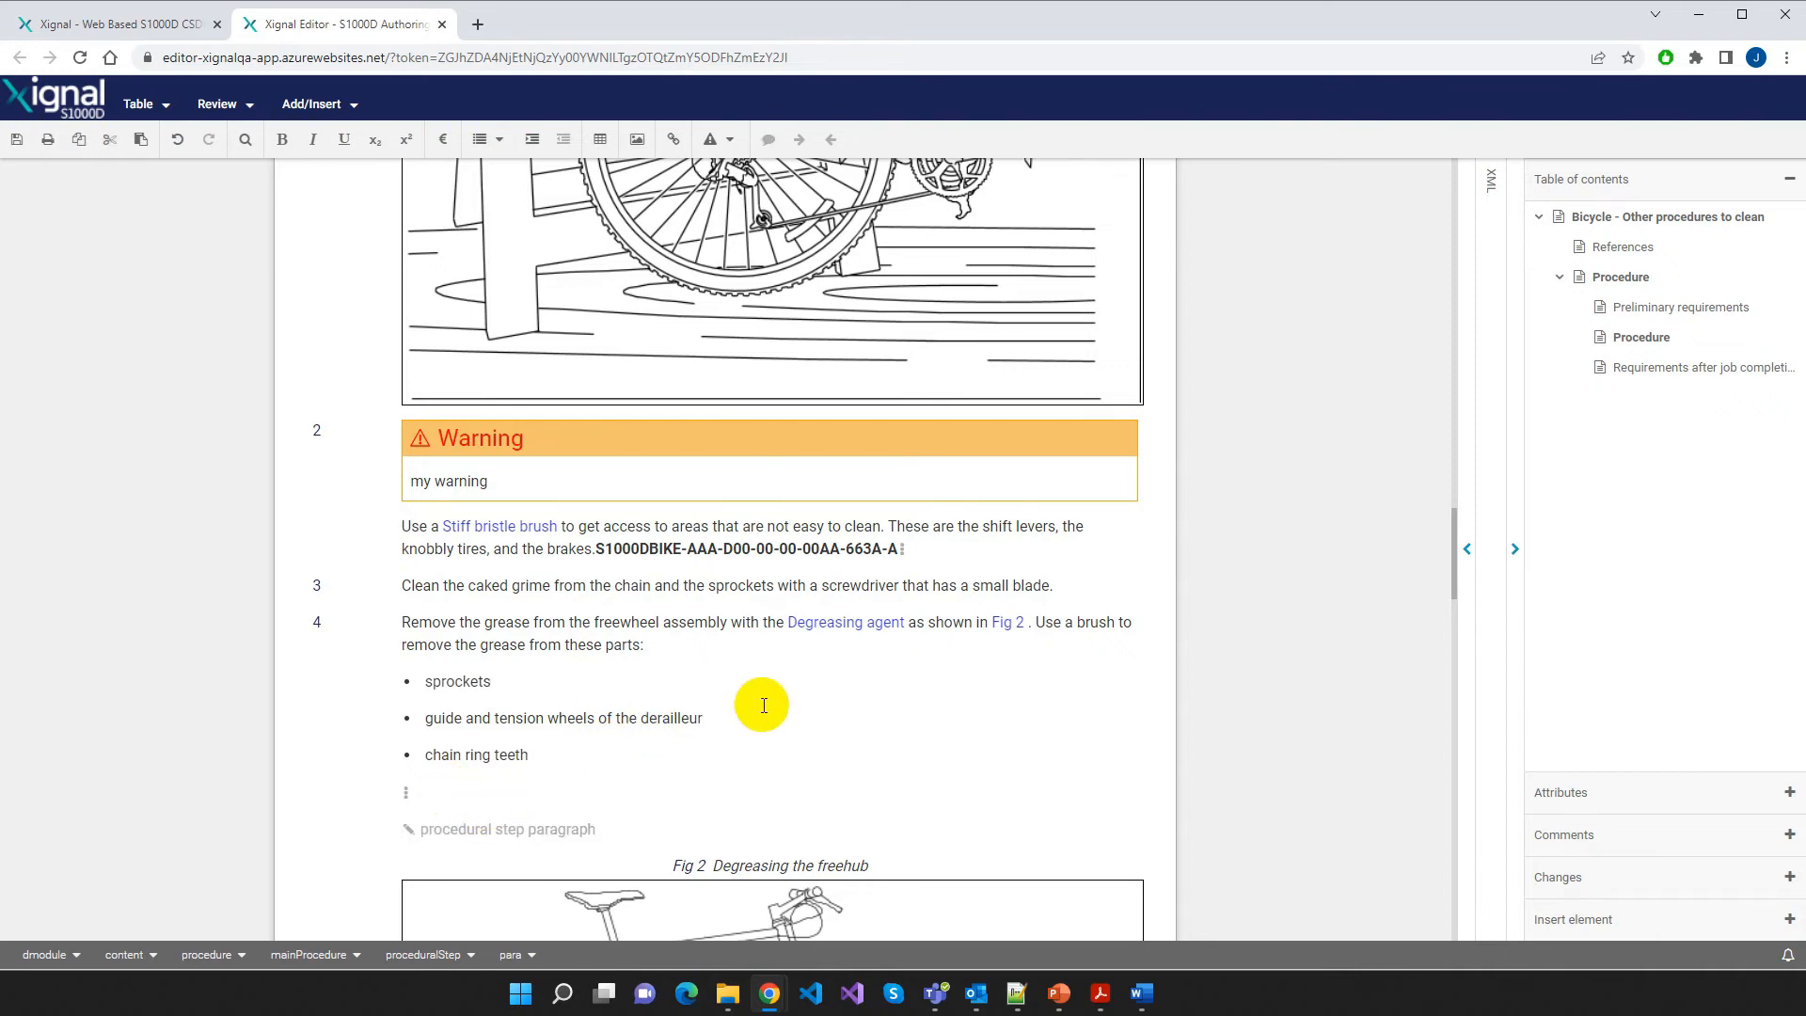
scroll(814, 708, up, 12)
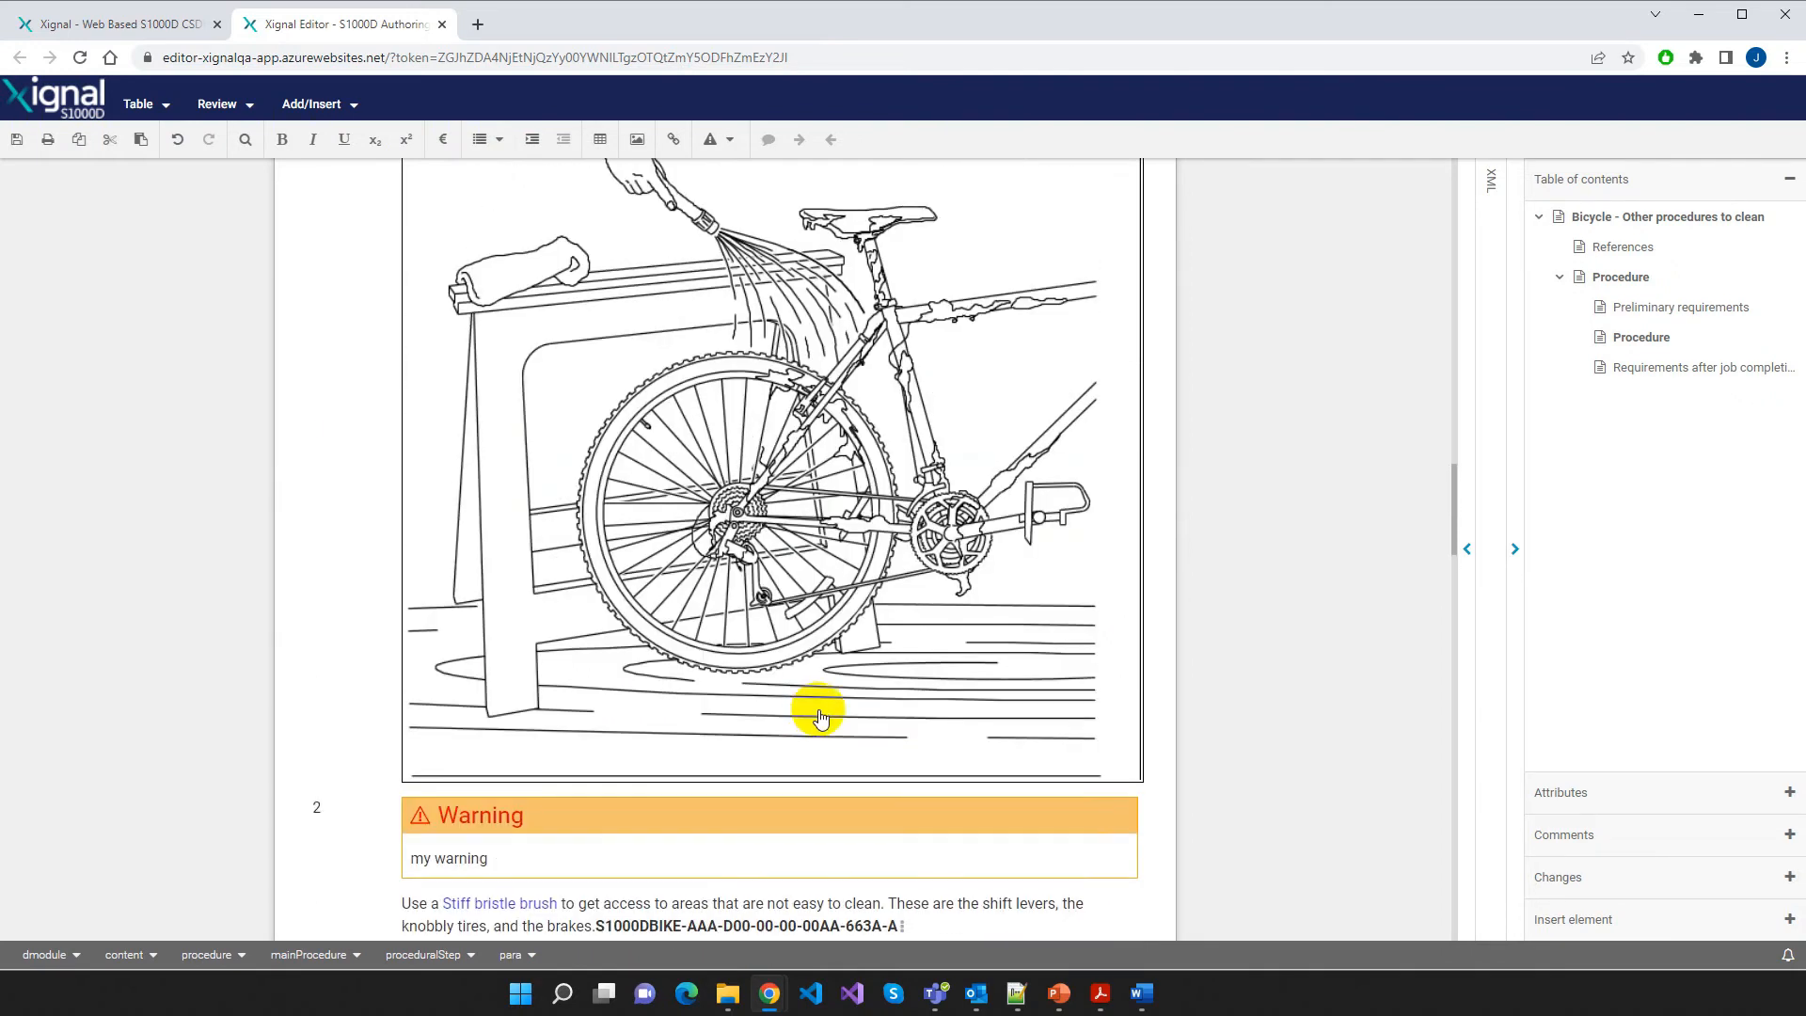
scroll(859, 718, down, 5)
scroll(865, 725, down, 10)
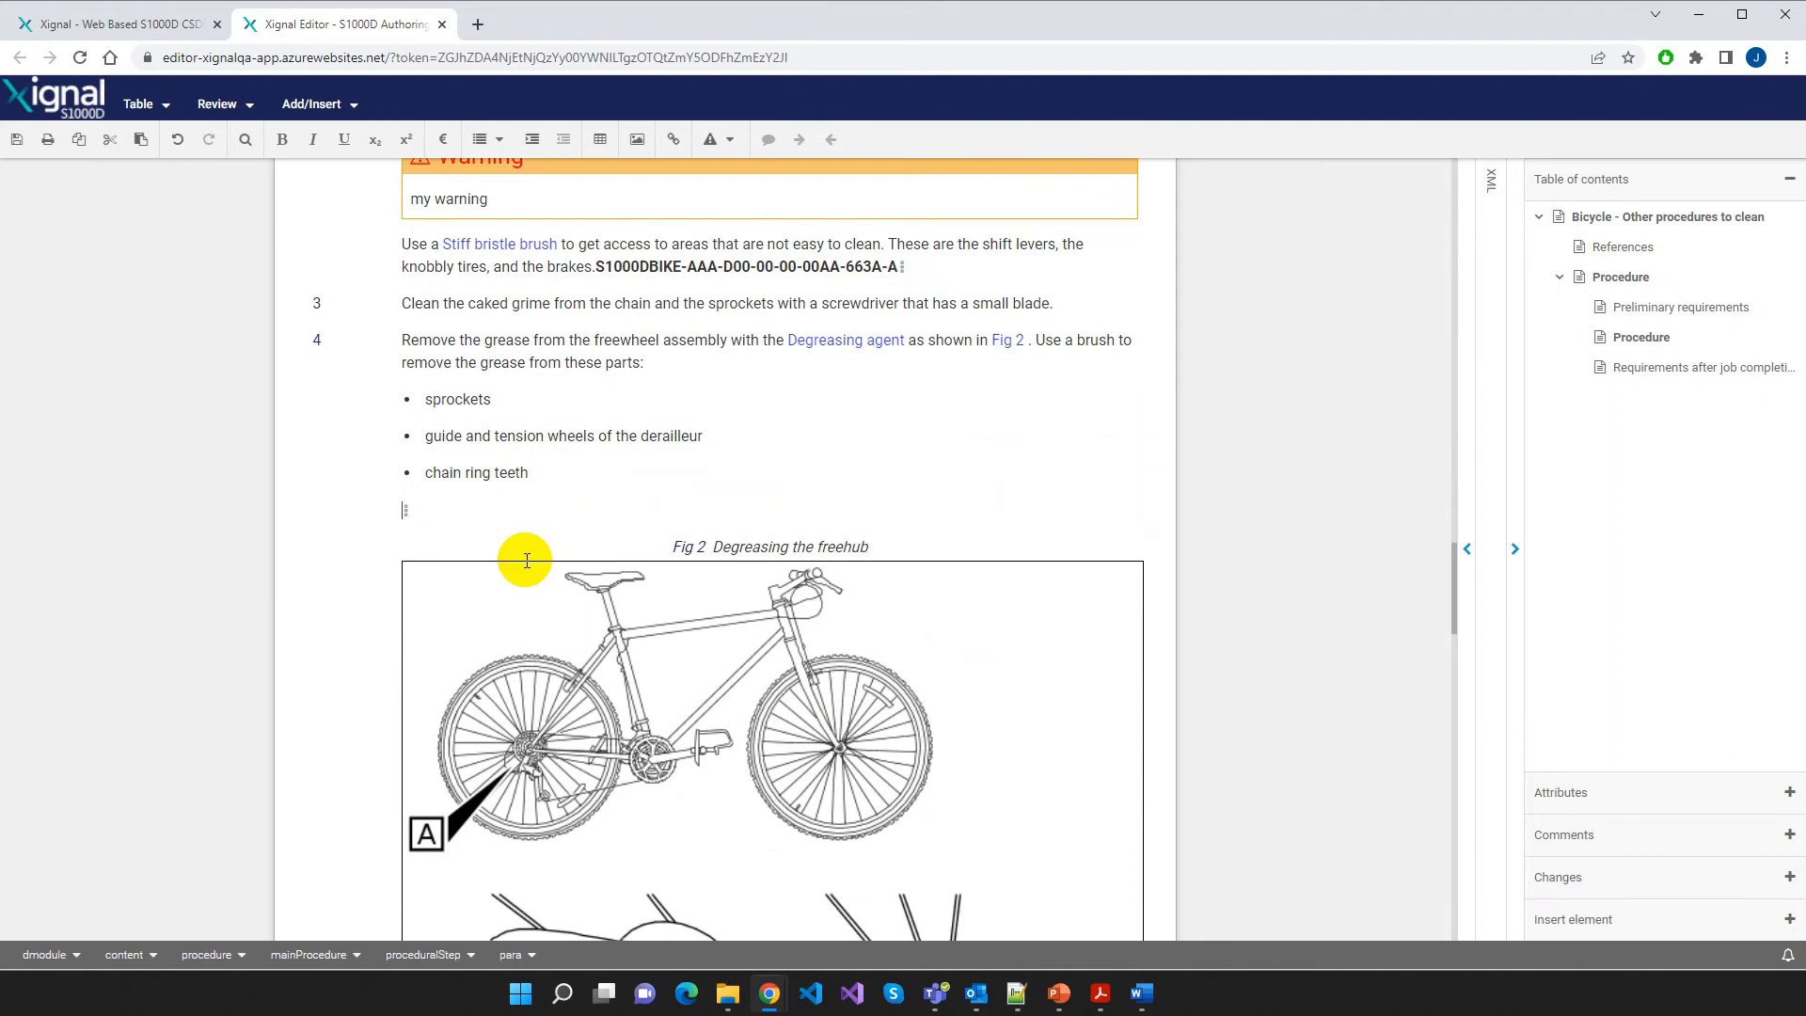
Add an empty procedural step paragraph below Fig 3 and insert the image ICN-S1000DBIKE-AAA-DA10000-0-U8025-00514-A-04-1 after it
scroll(540, 520, down, 10)
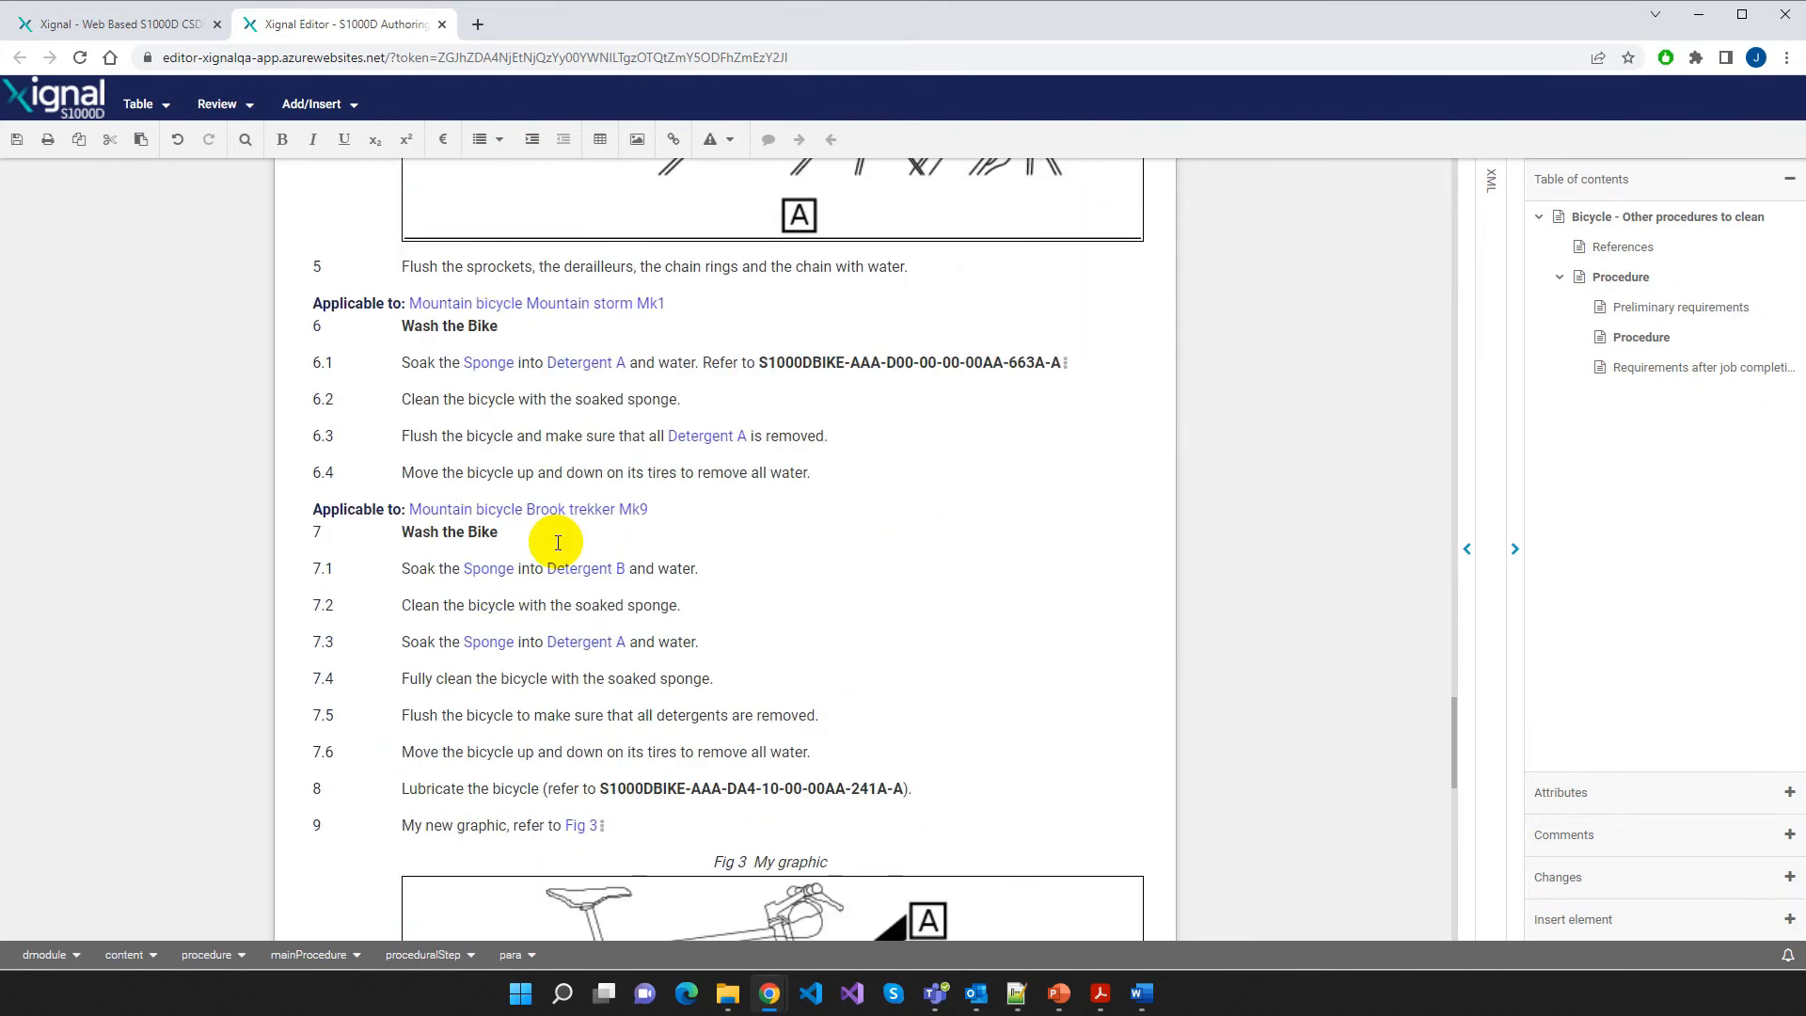
scroll(557, 543, down, 10)
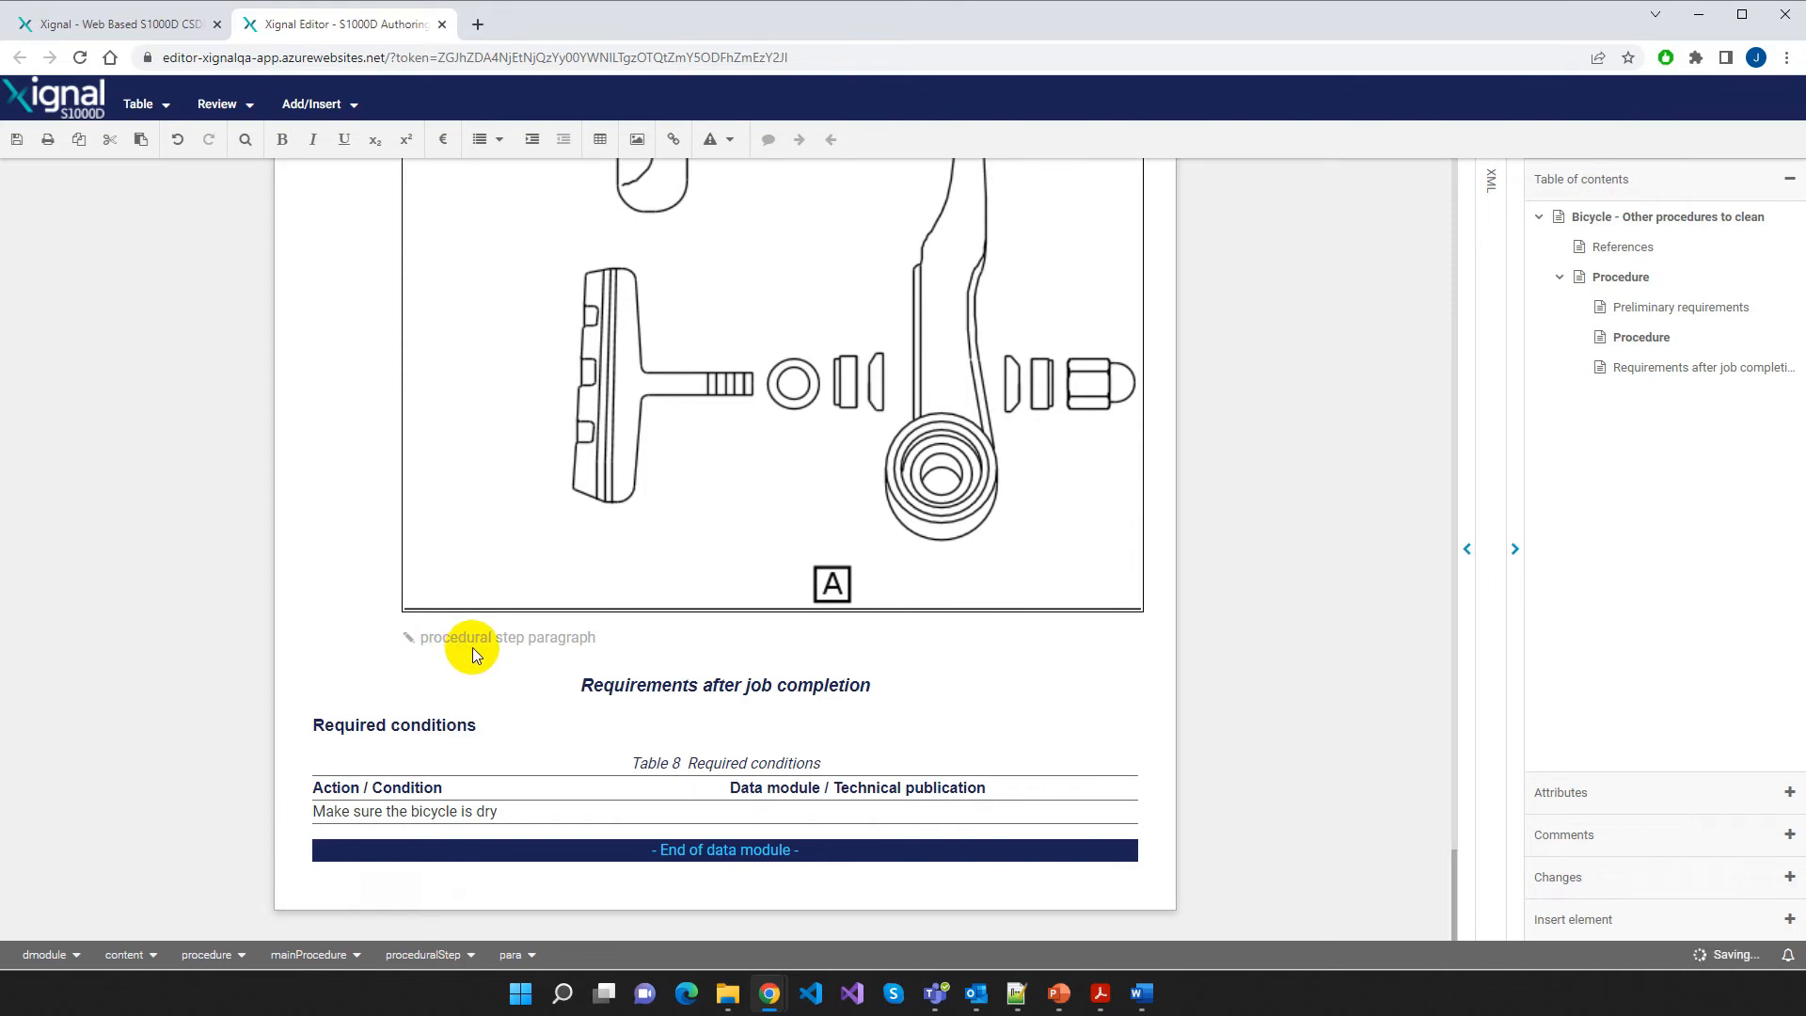
click(639, 141)
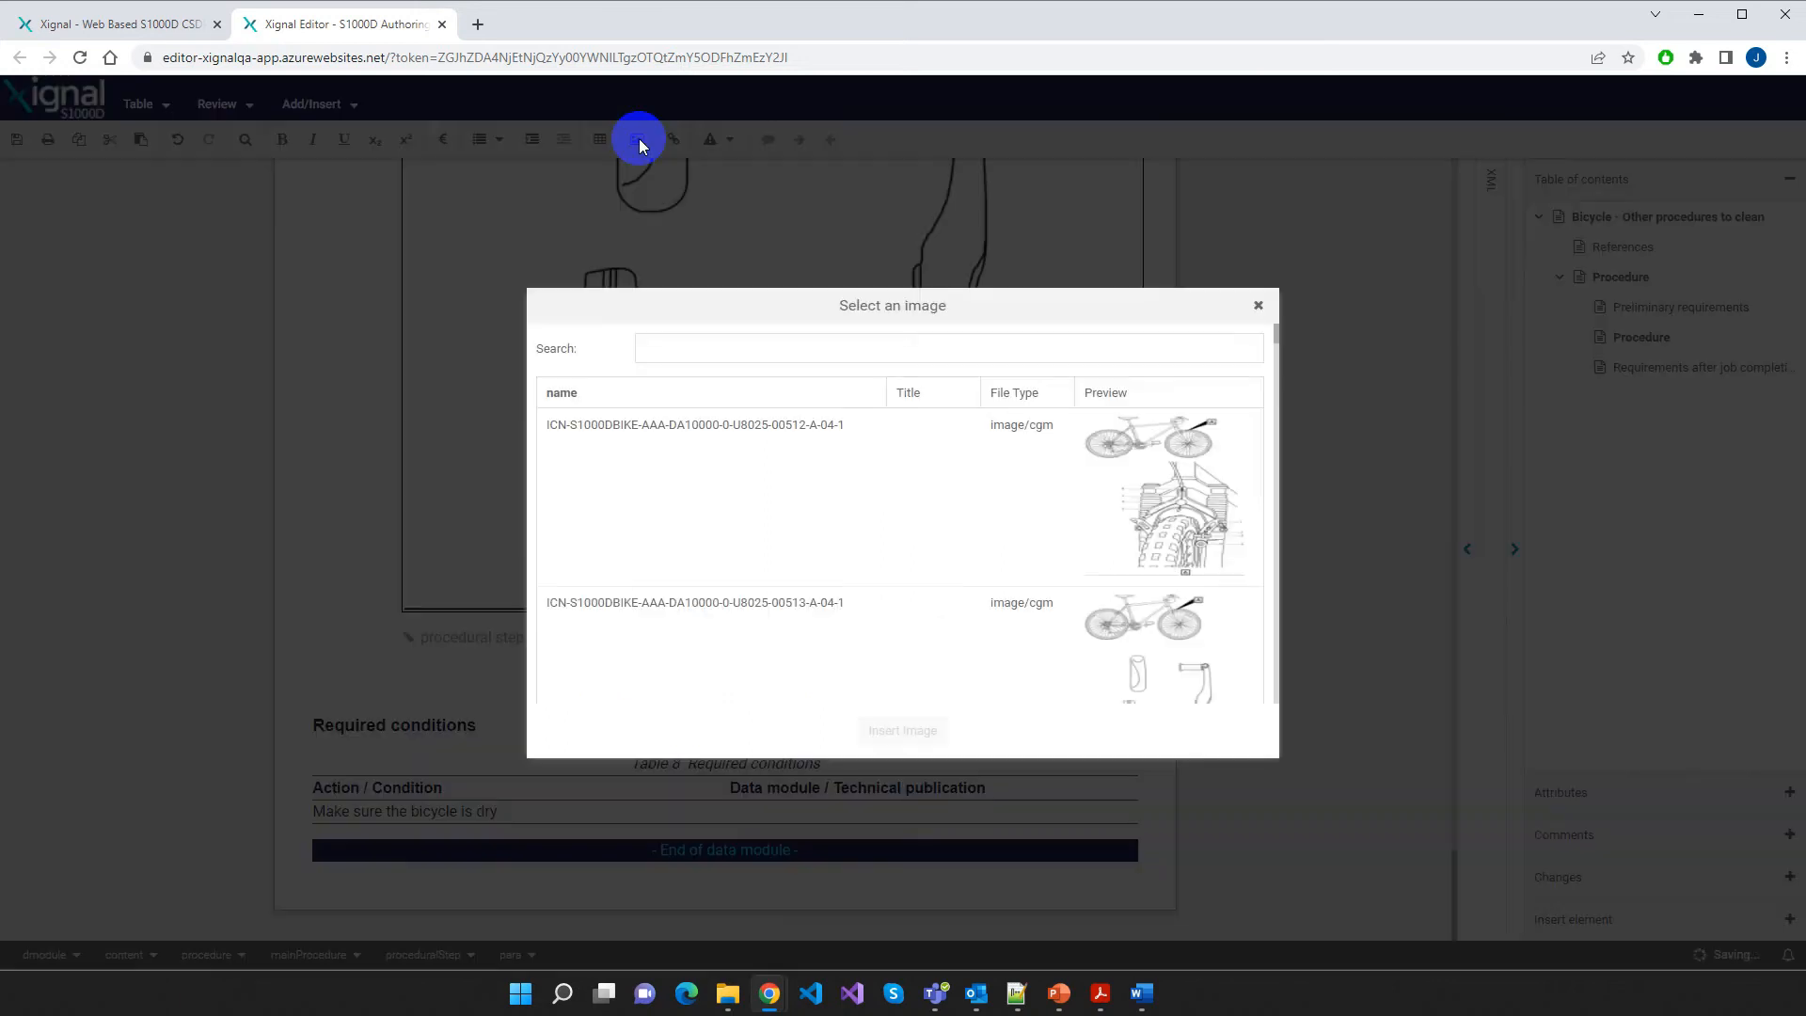
scroll(814, 525, down, 4)
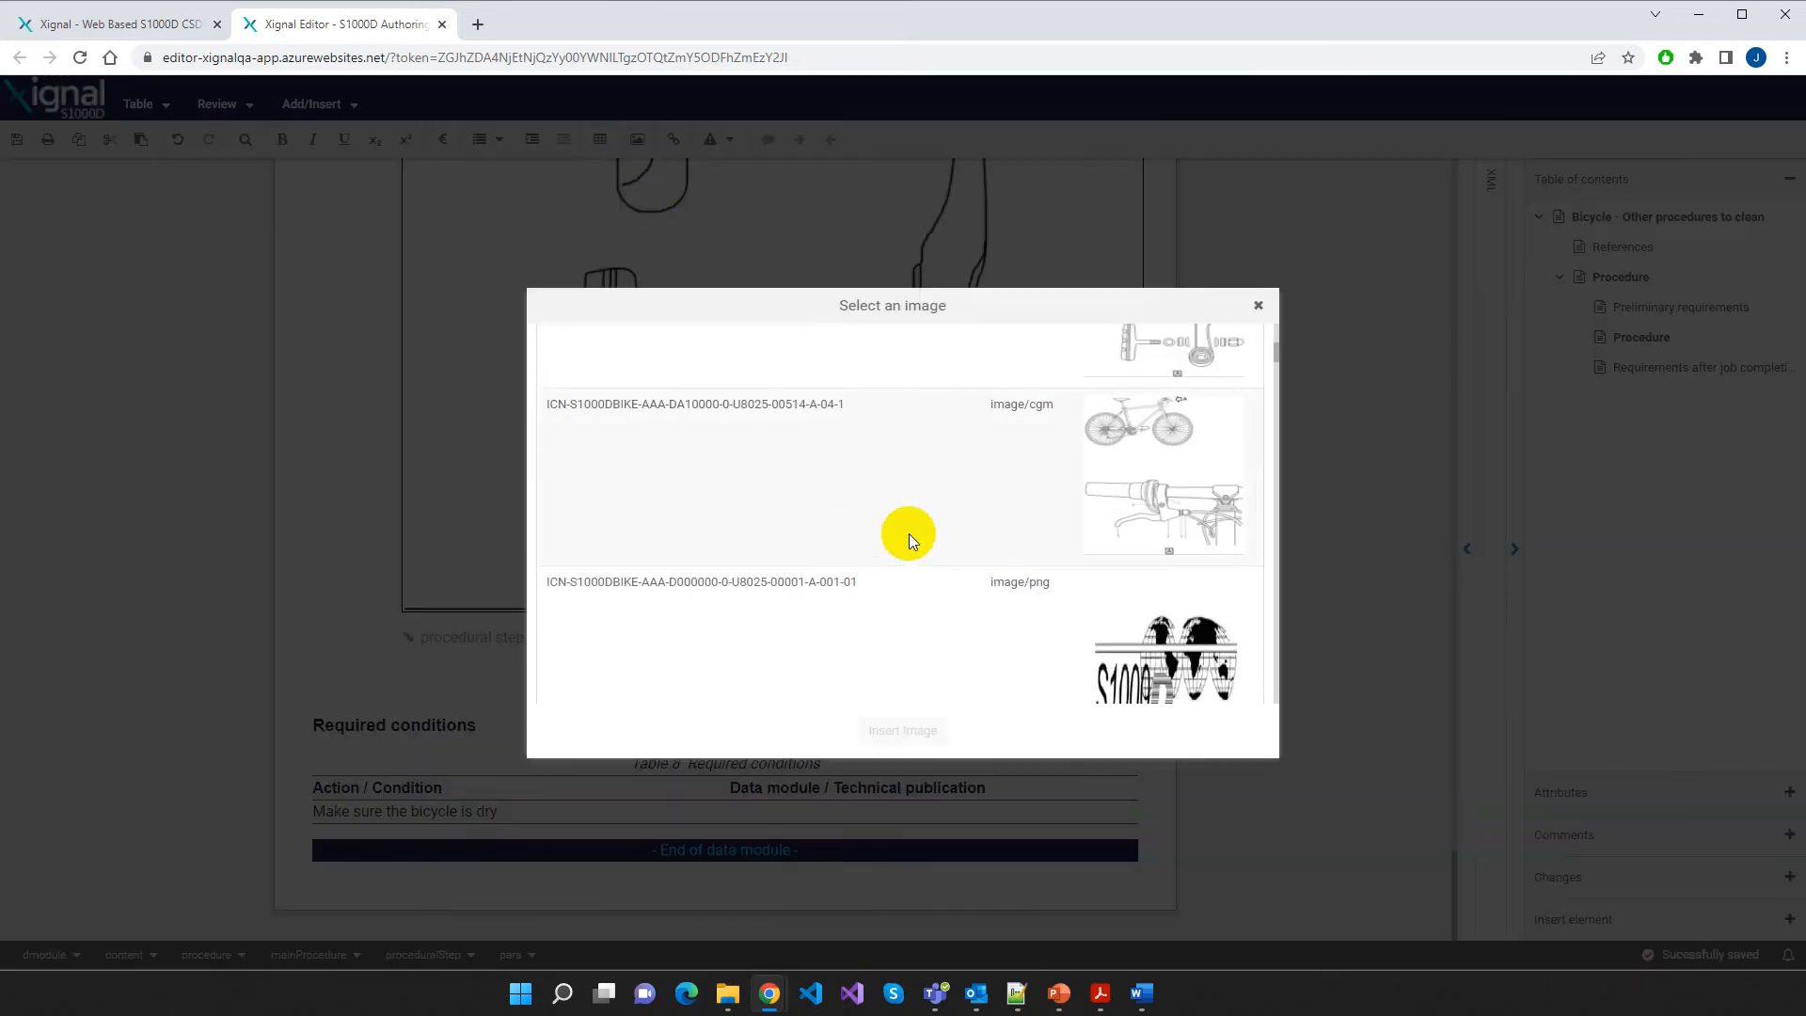
click(748, 456)
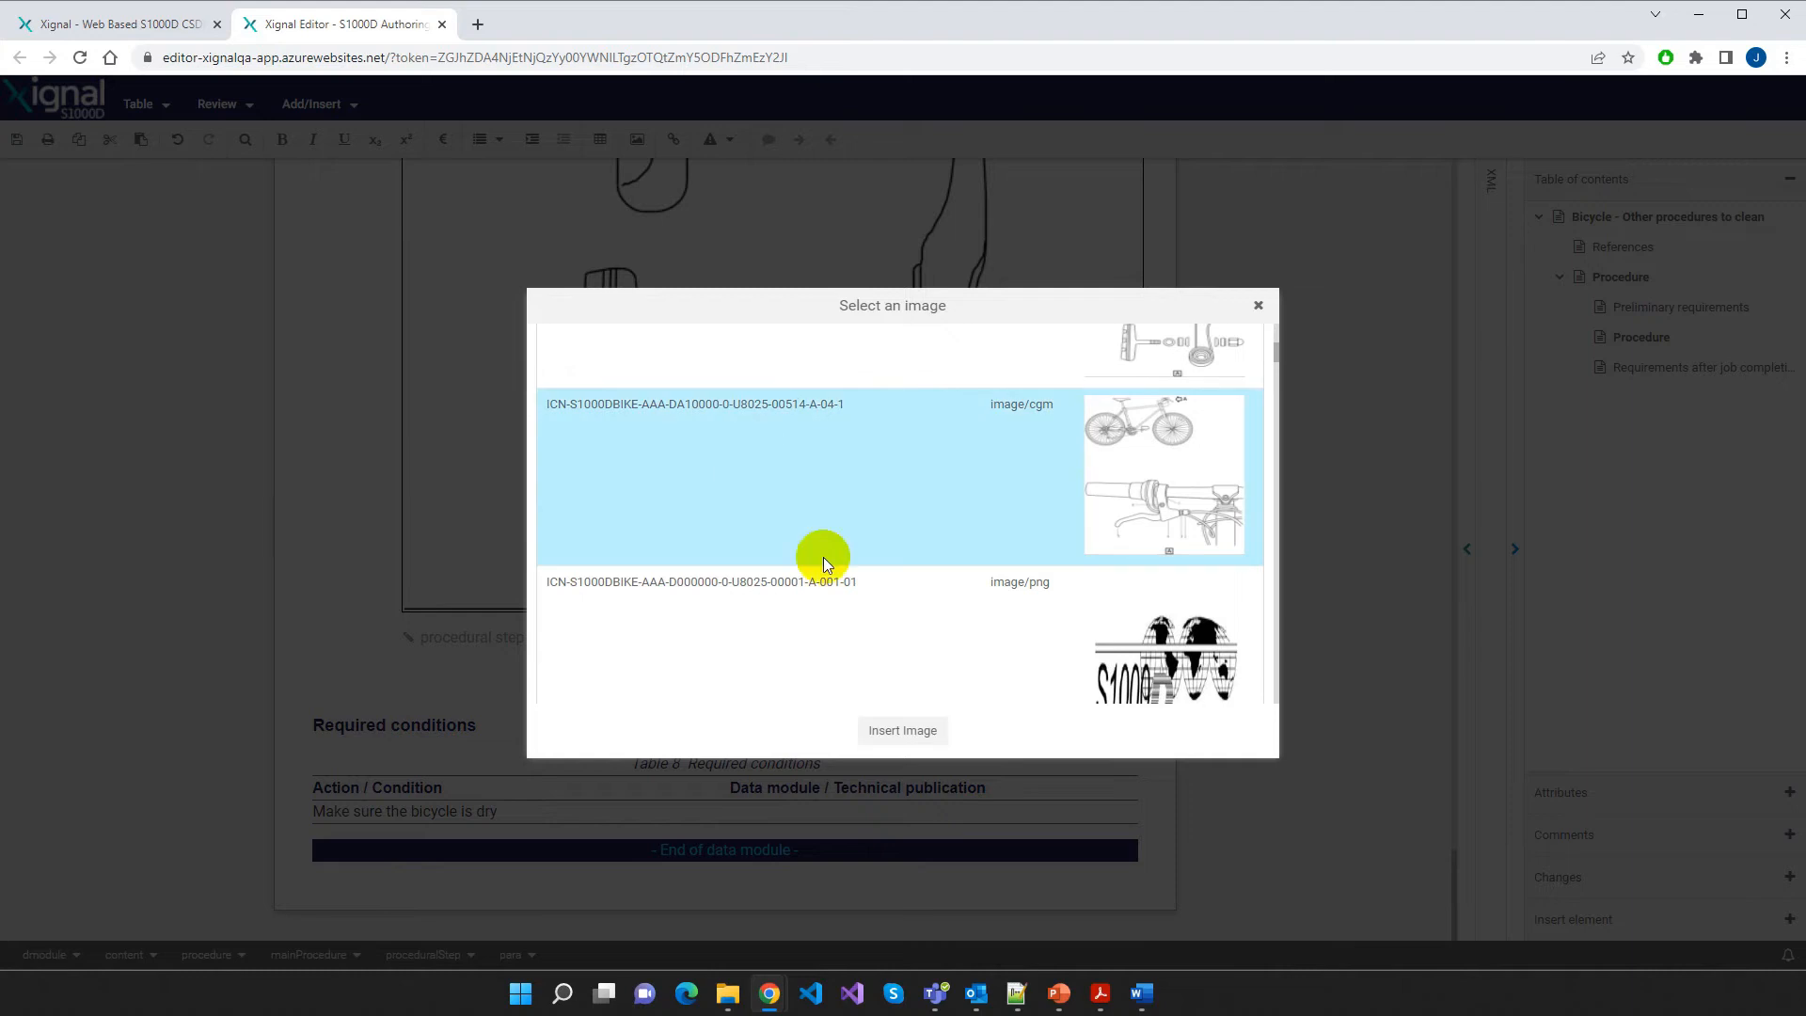
click(903, 732)
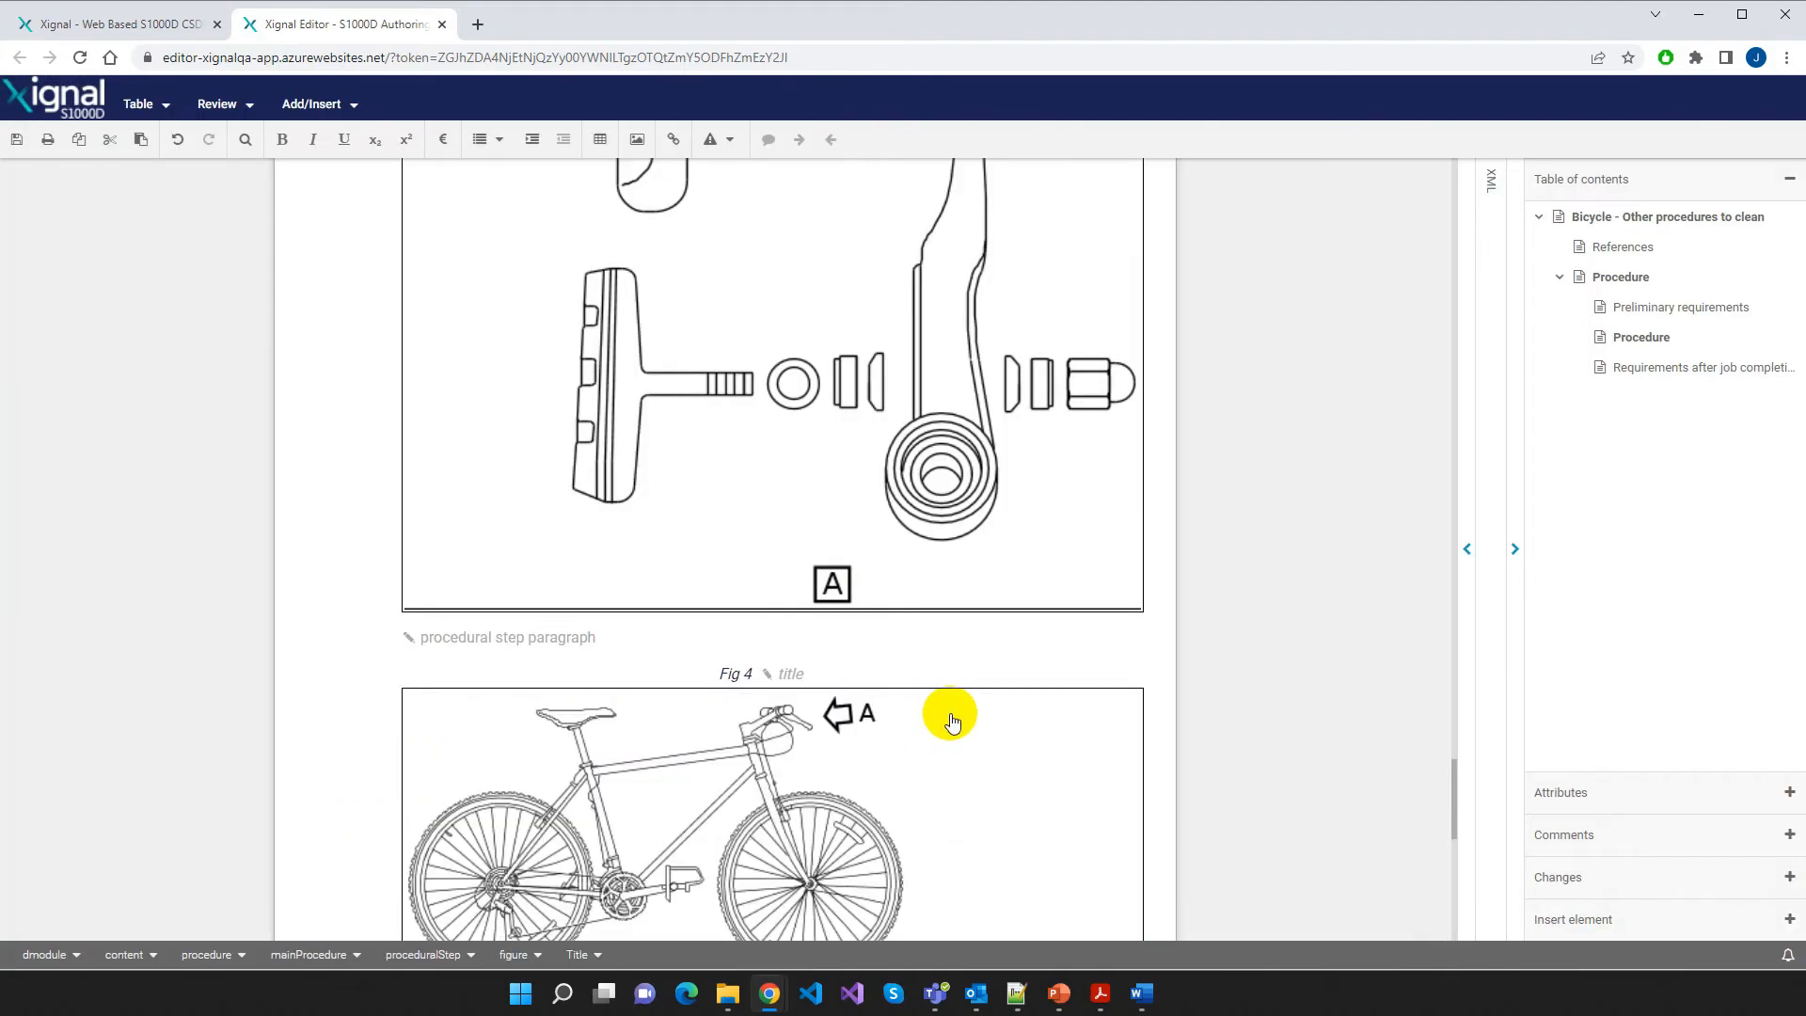
Title the newly inserted figure "My new graphic" and show the attributes of its graphic element
click(782, 671)
text(My new graphic)
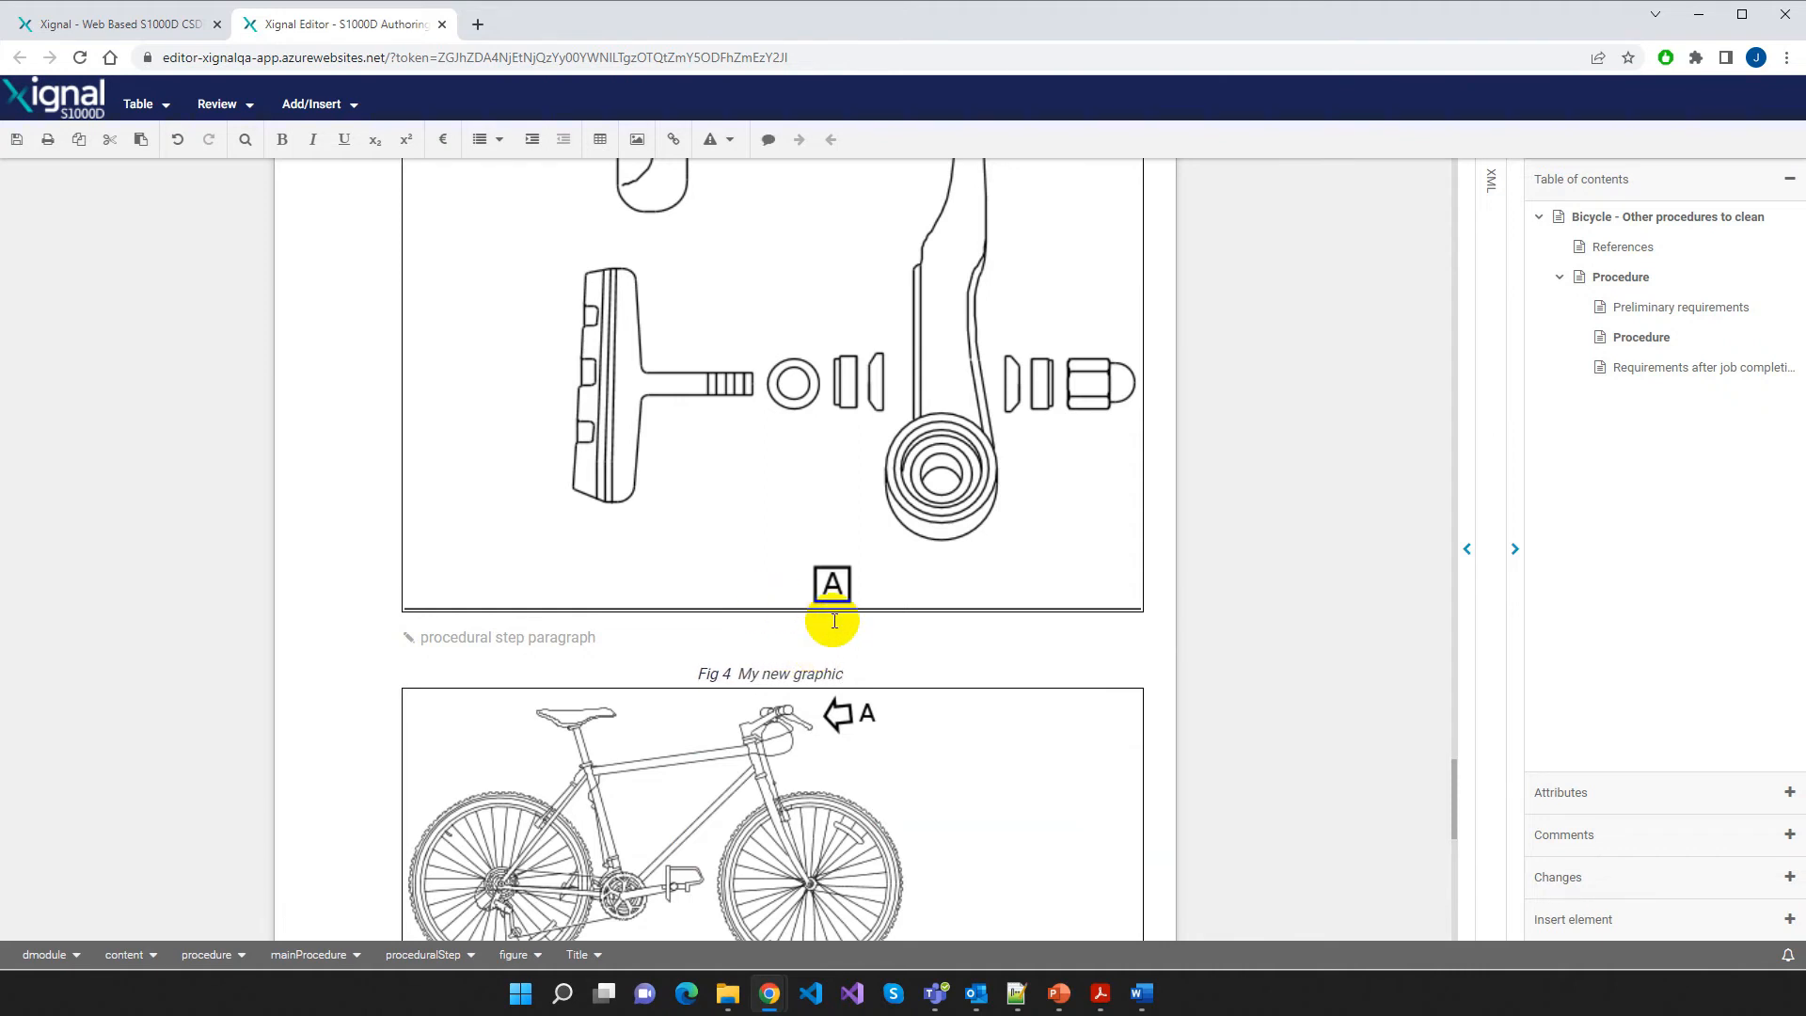
click(936, 753)
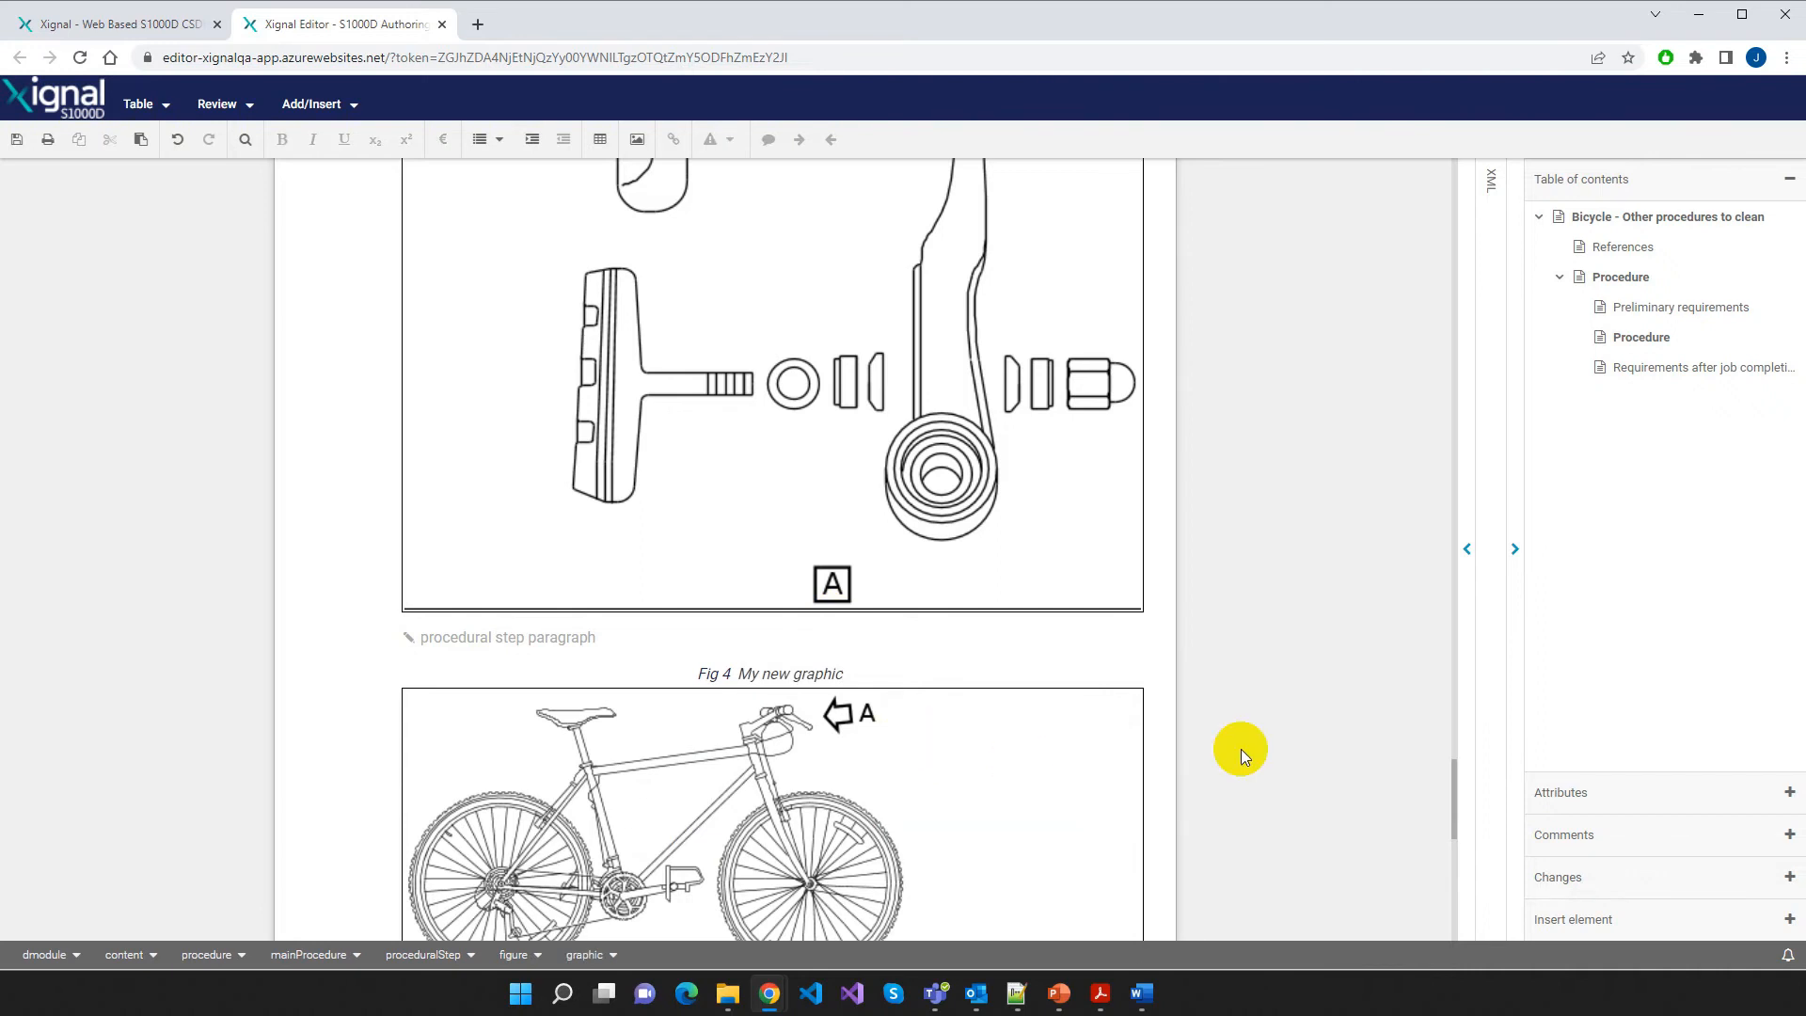
click(1596, 793)
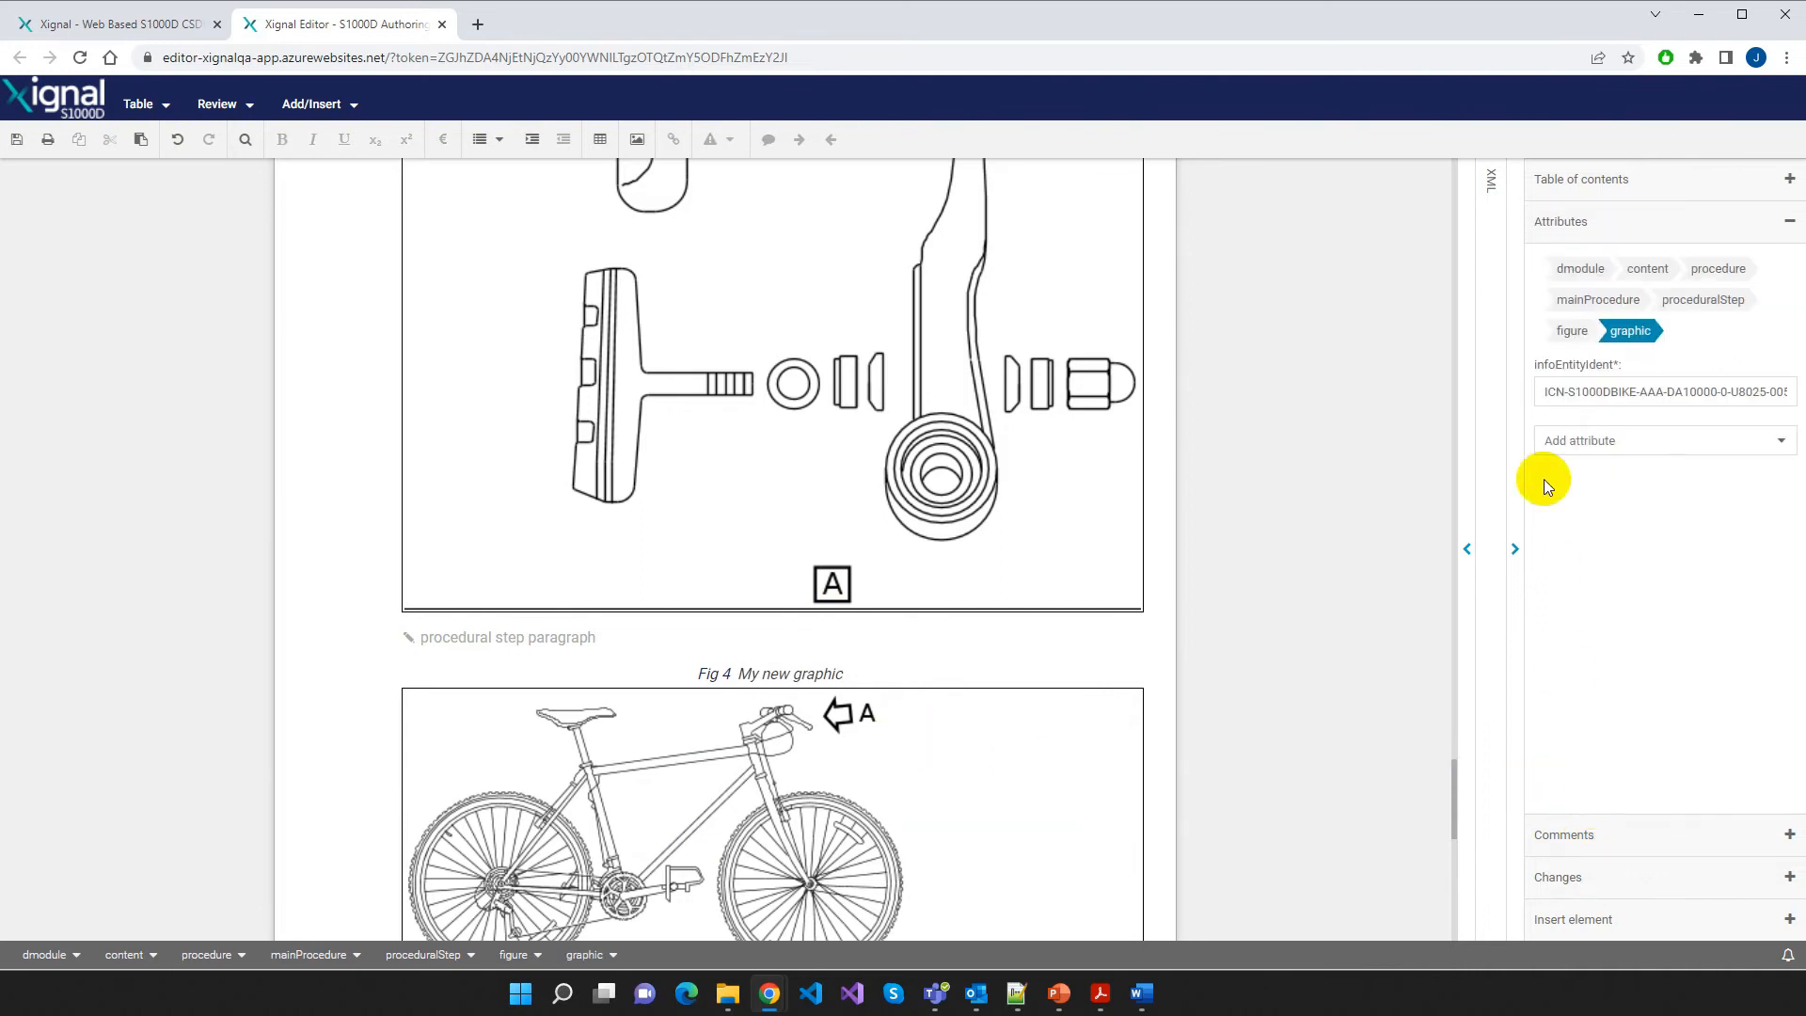
Set the id attribute of the "My new graphic" figure element to fig0004
click(1572, 332)
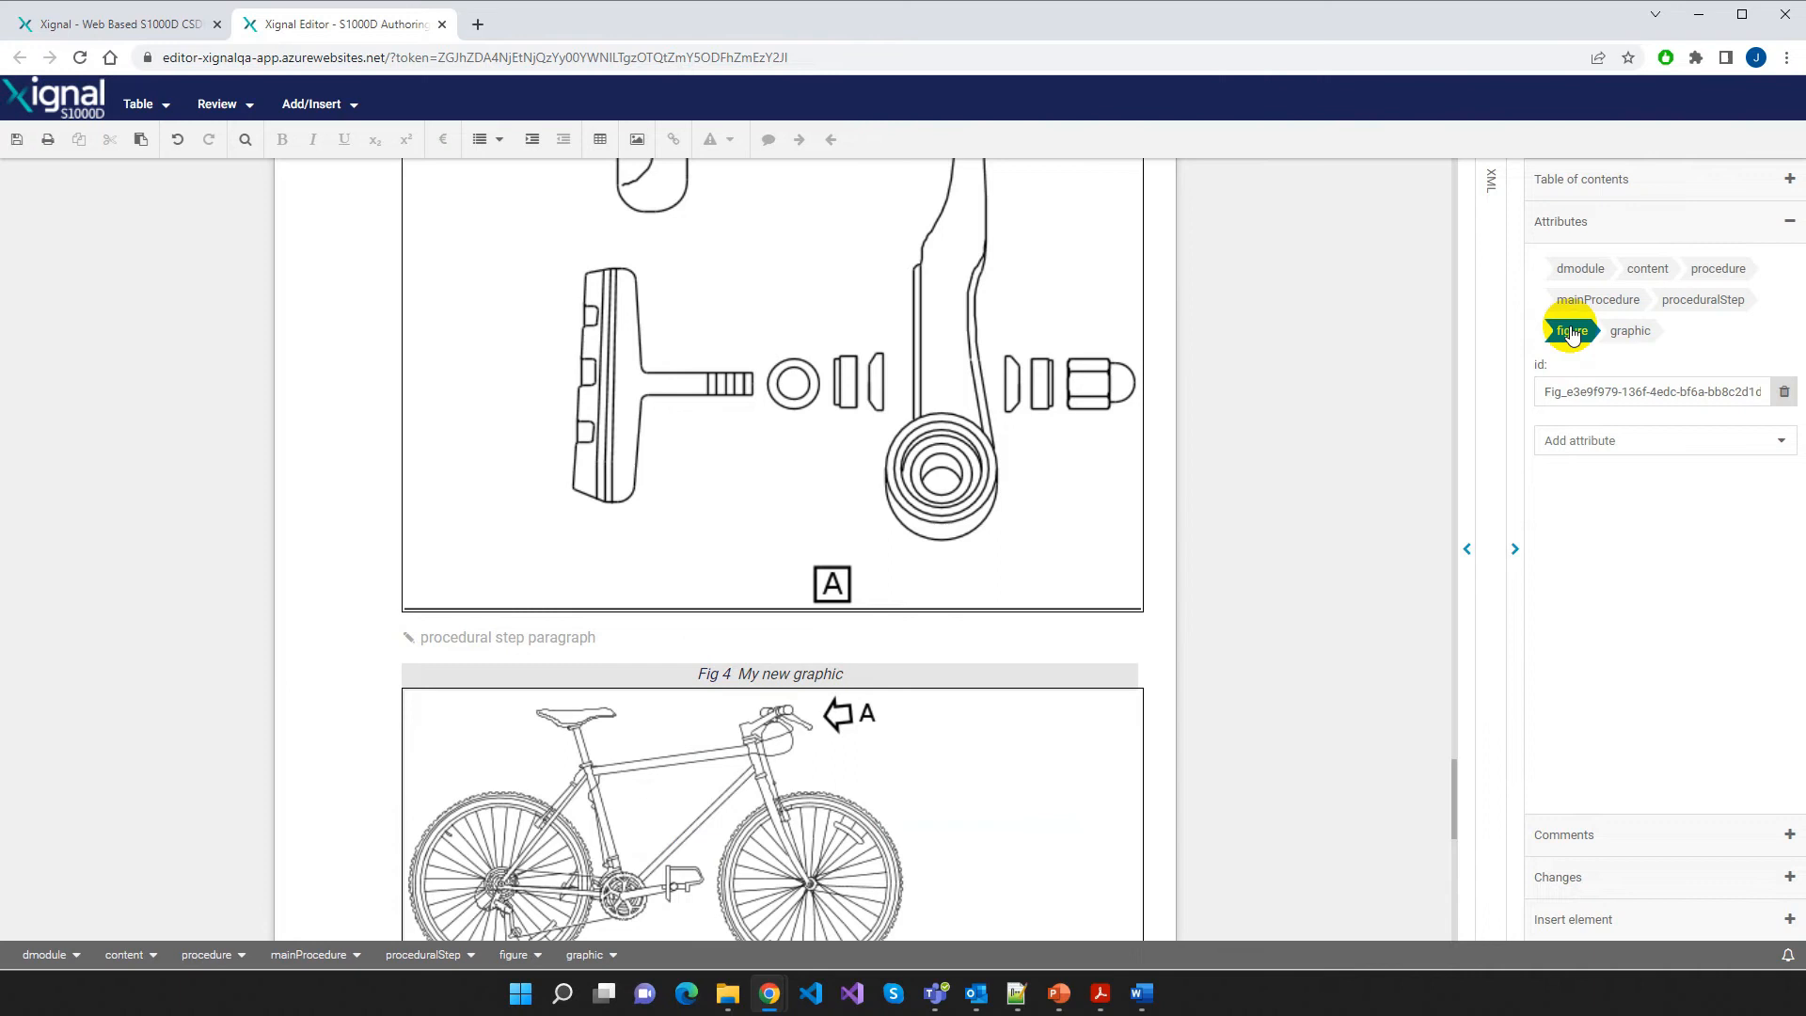
triple_click(1546, 393)
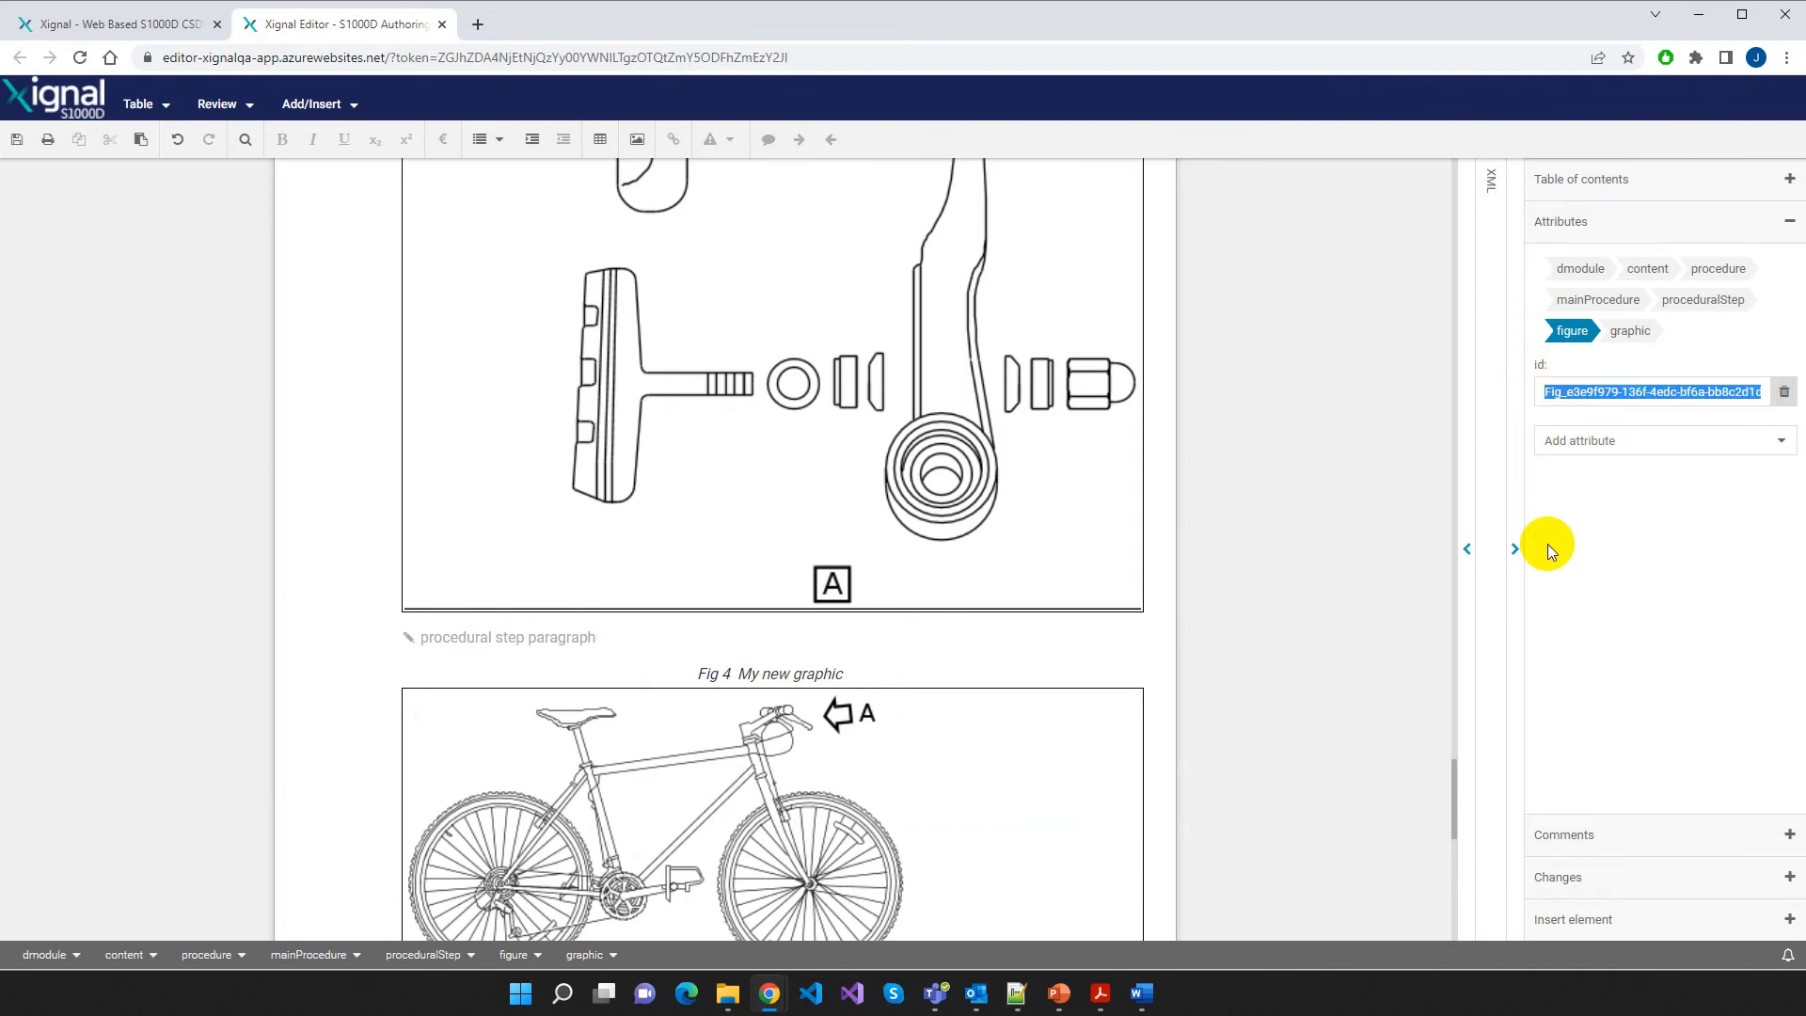
text(fig0004)
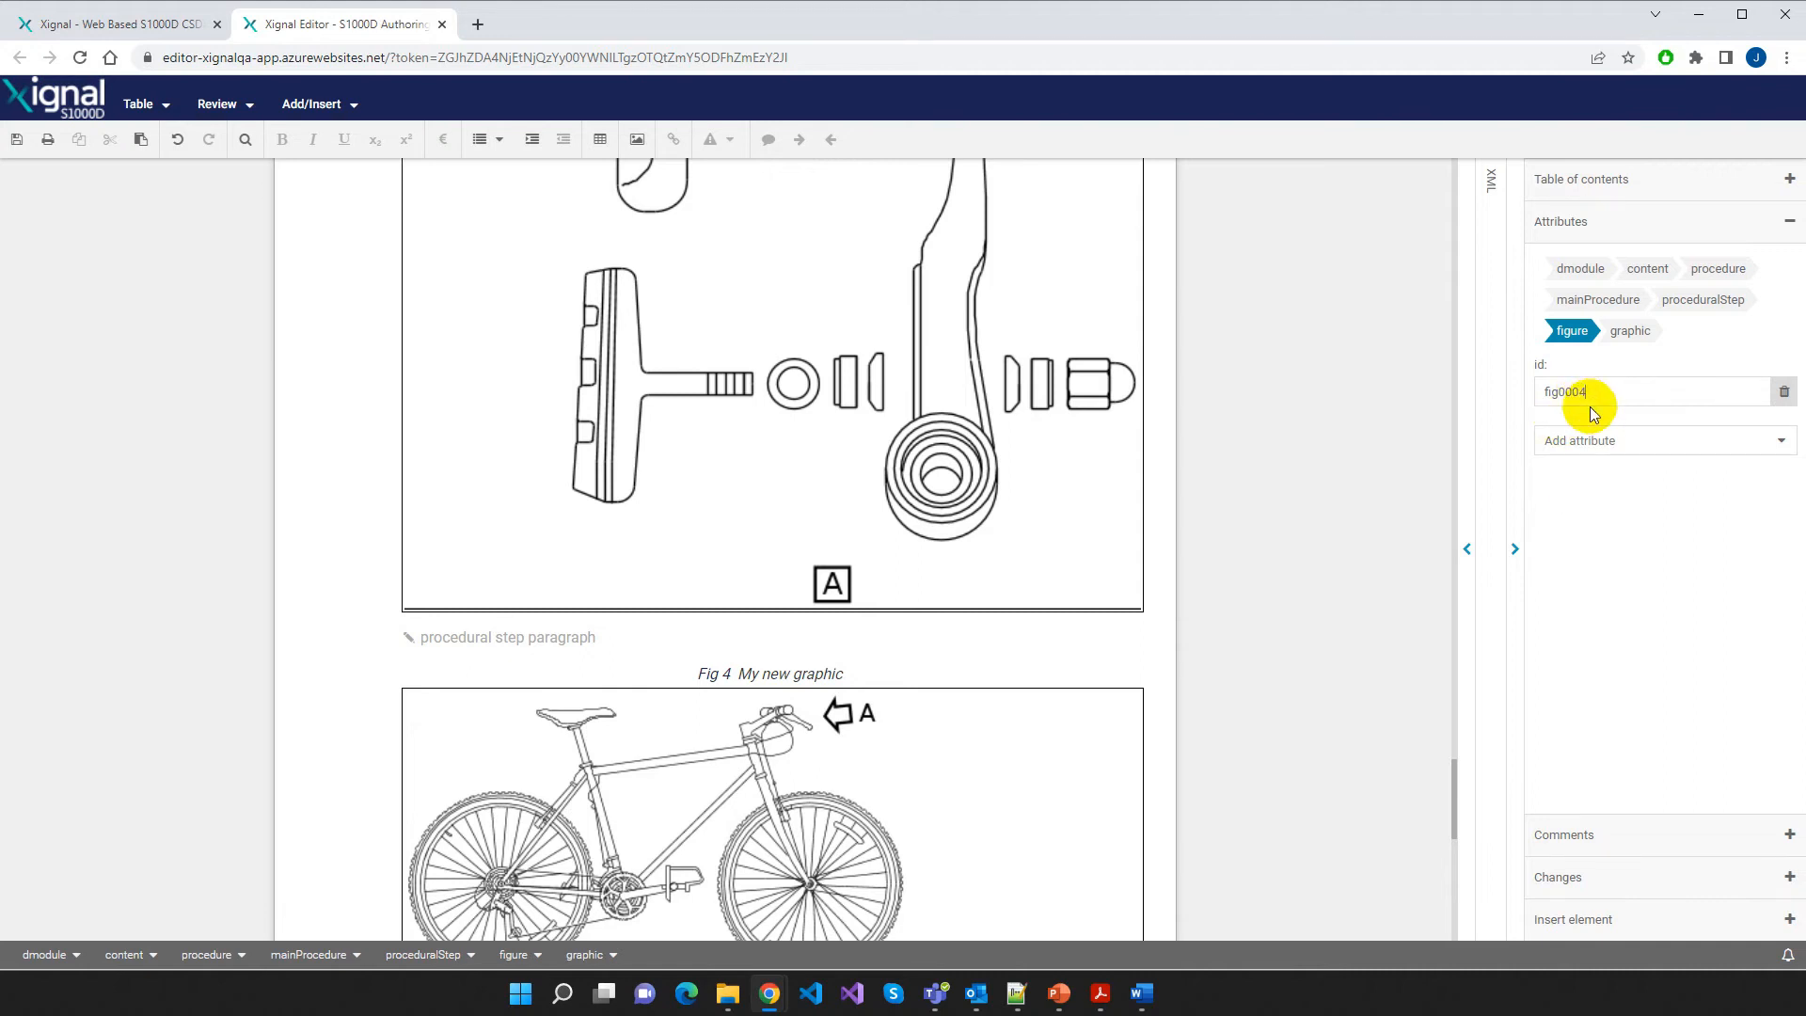
Write "Refer to" in the empty procedural step paragraph above Fig 4 and add an internal cross-reference to figure fig0004 after it
click(510, 644)
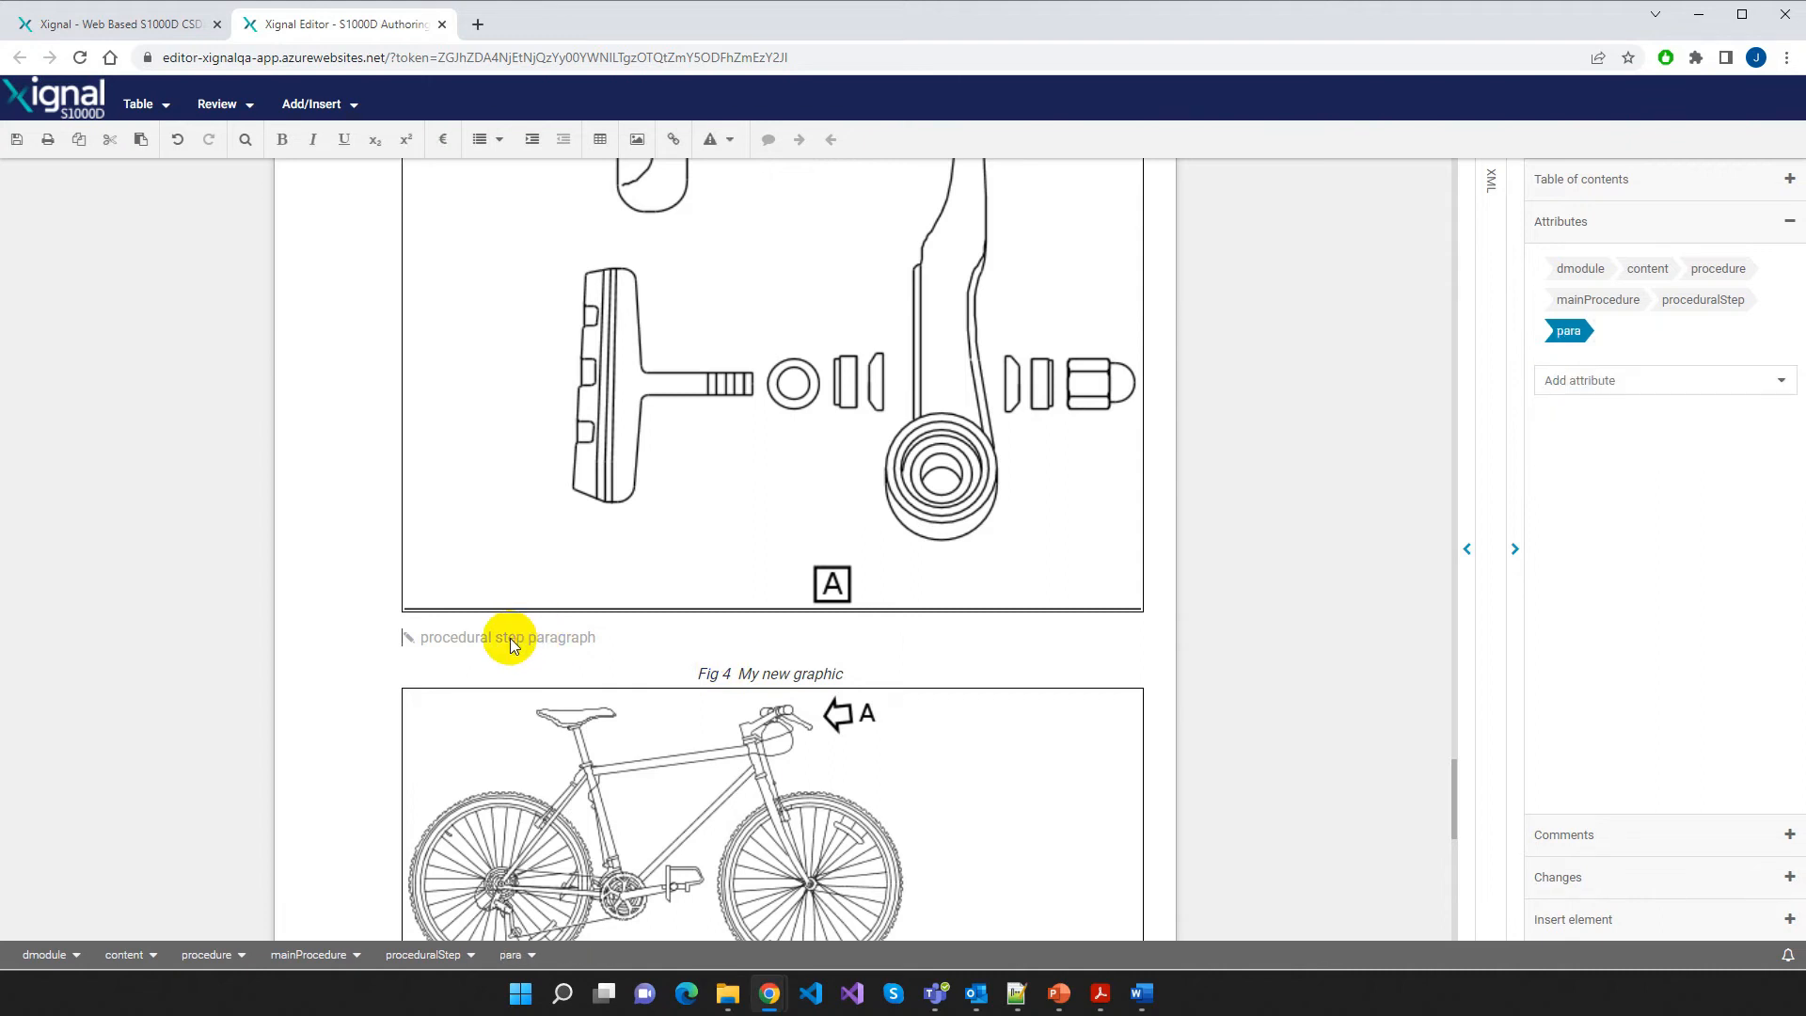
text(Refer to)
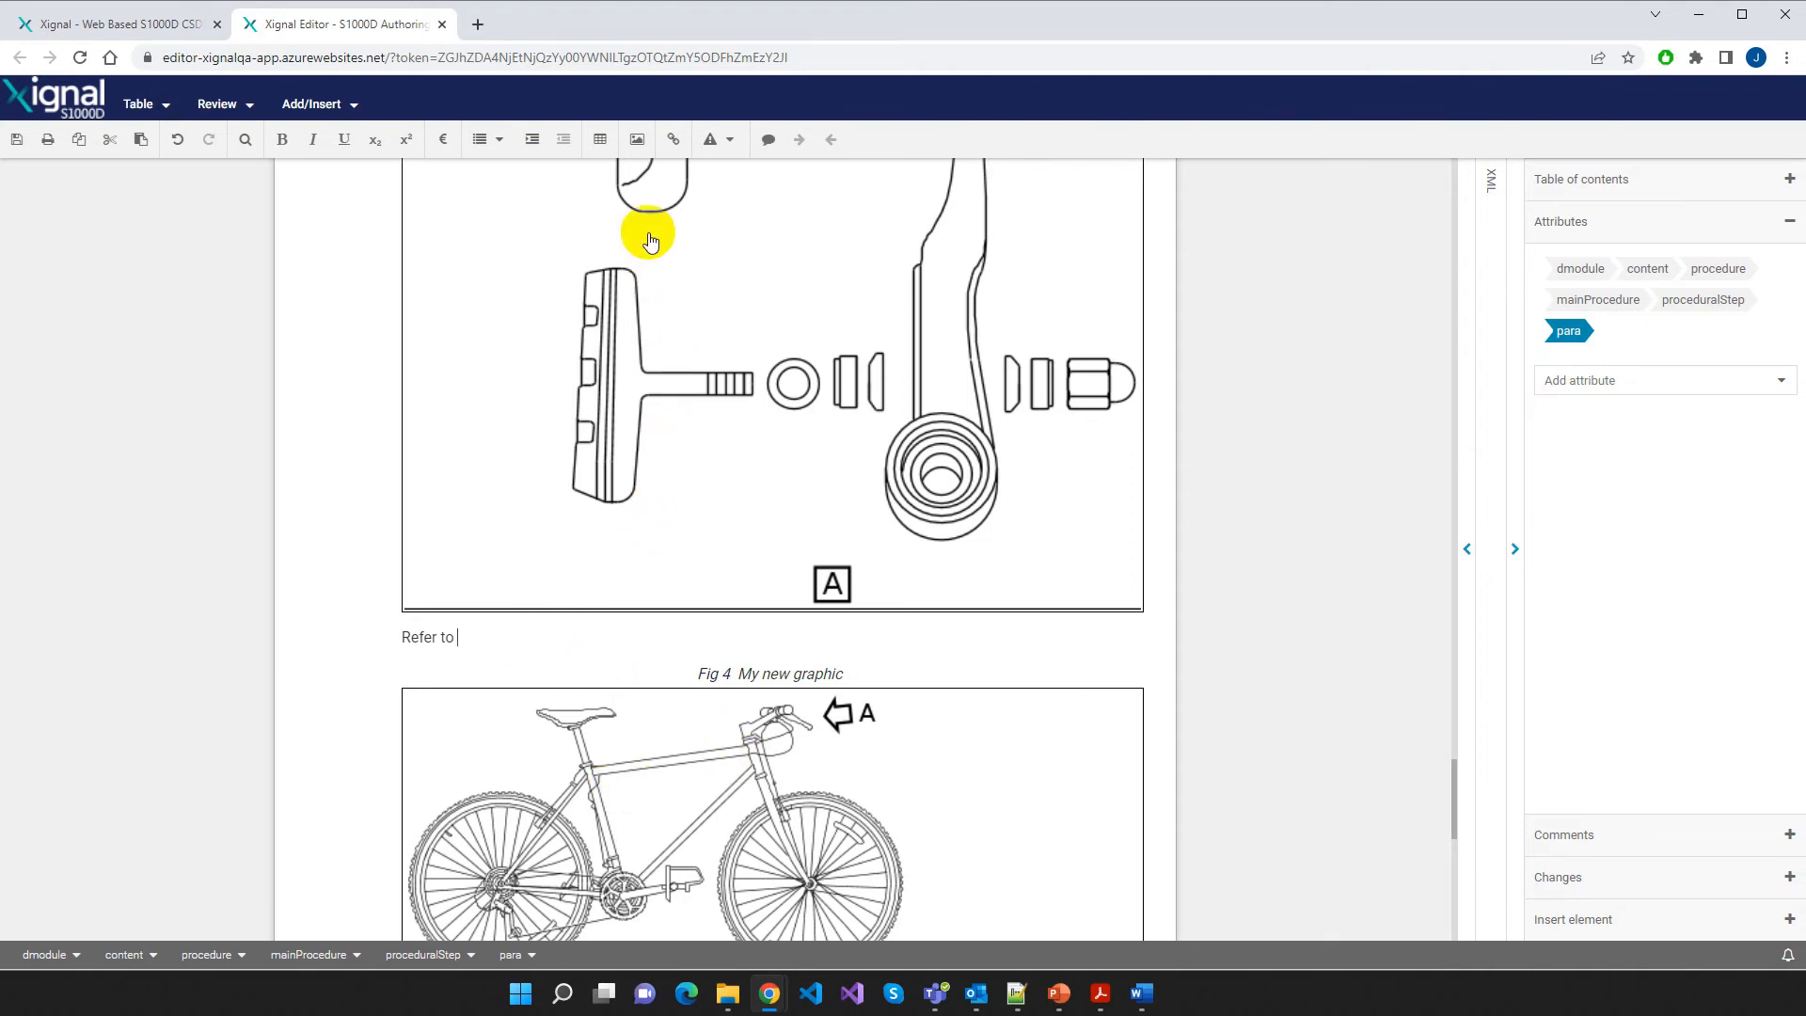
click(674, 143)
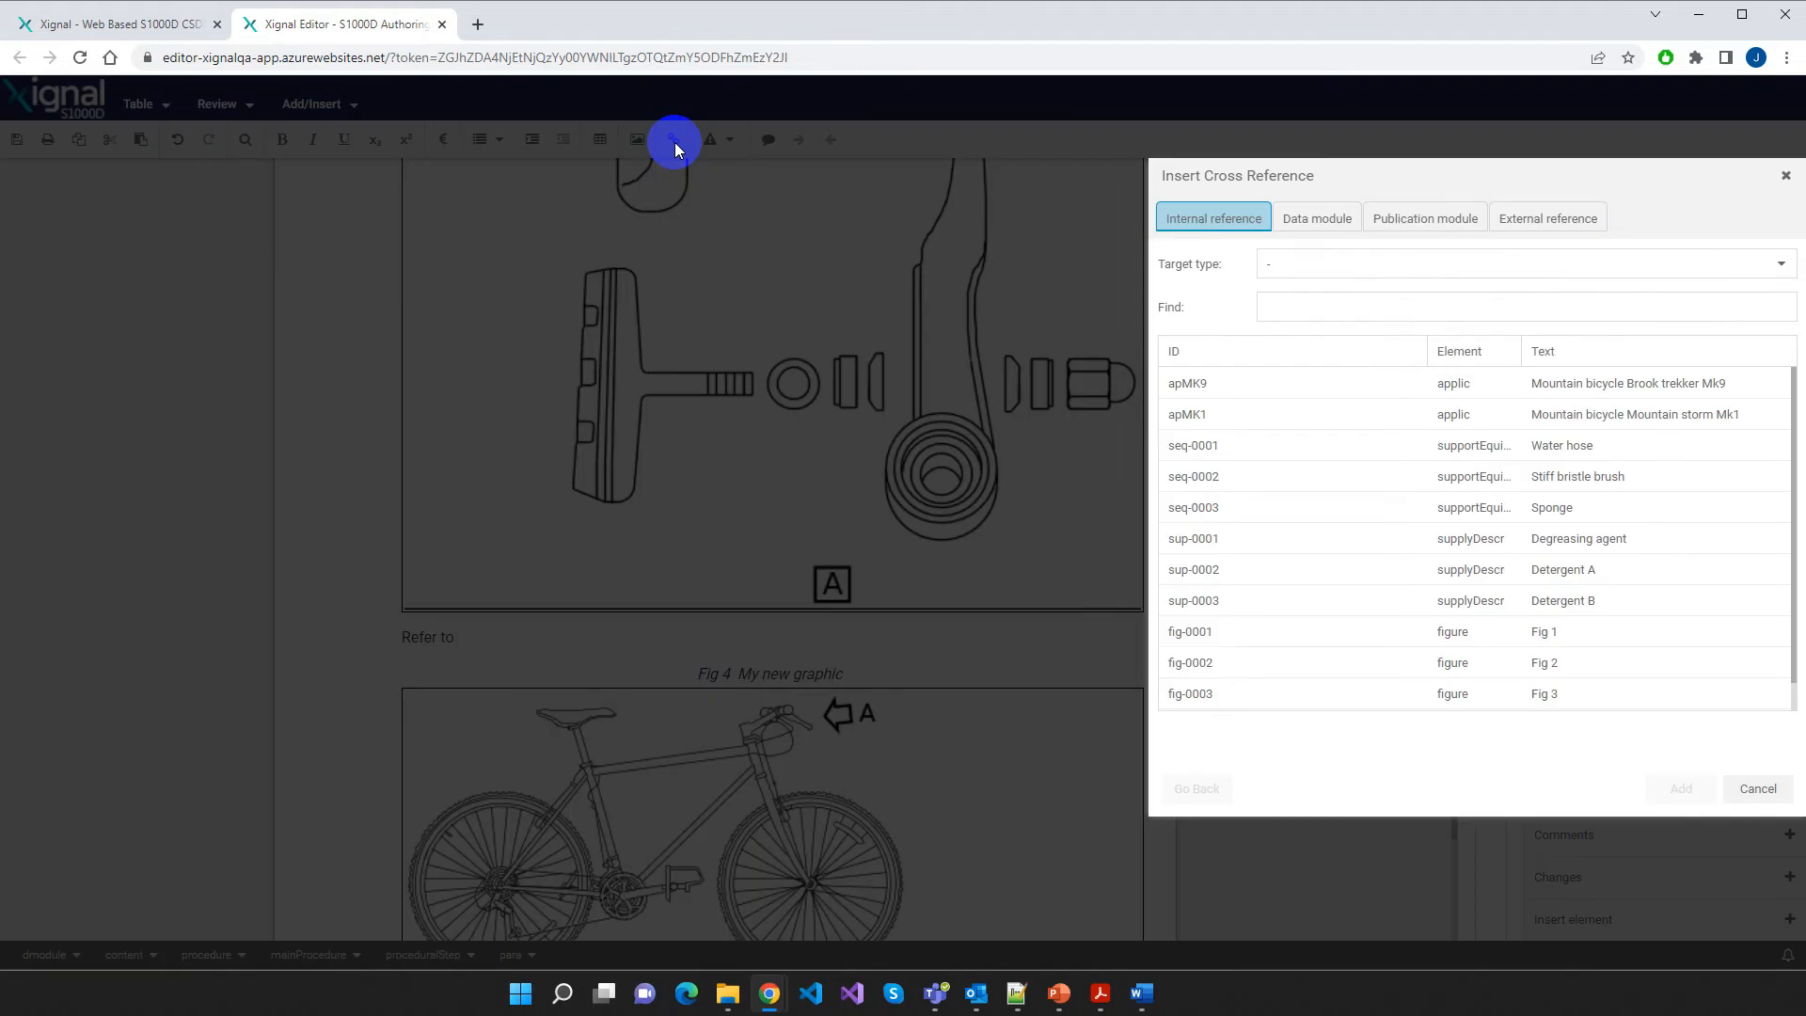
scroll(1336, 483, down, 1)
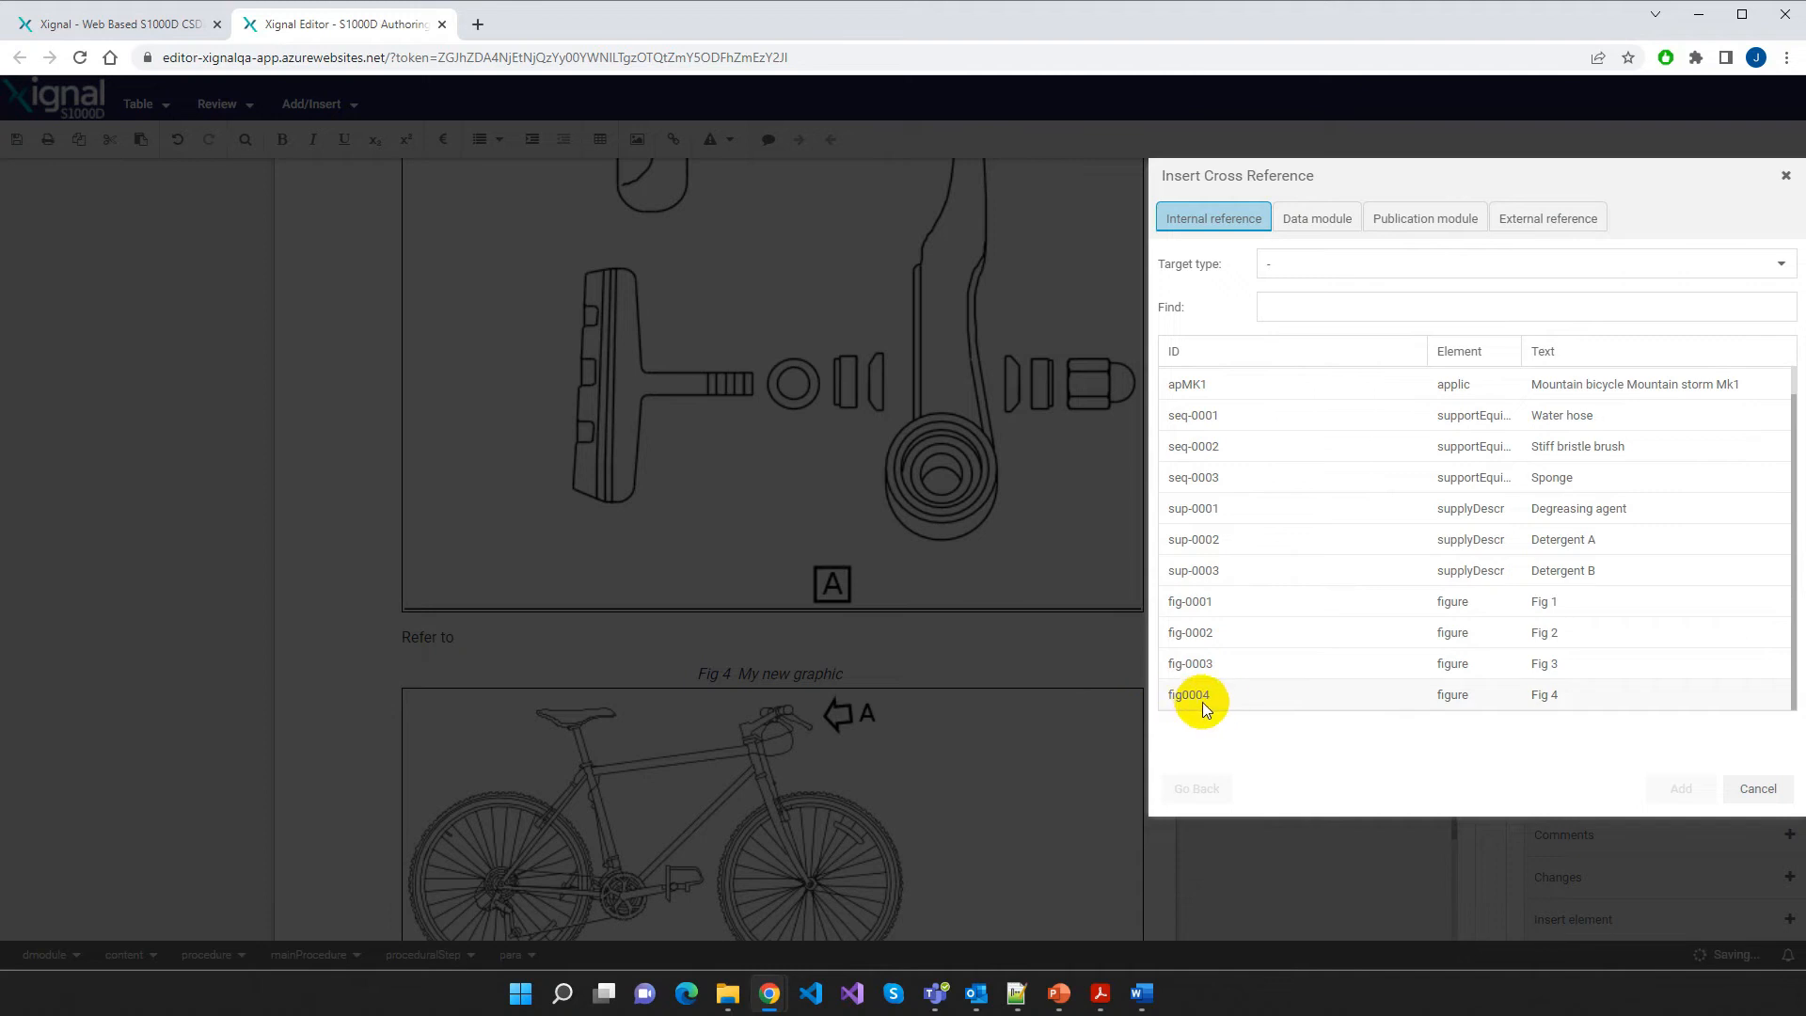
click(1784, 270)
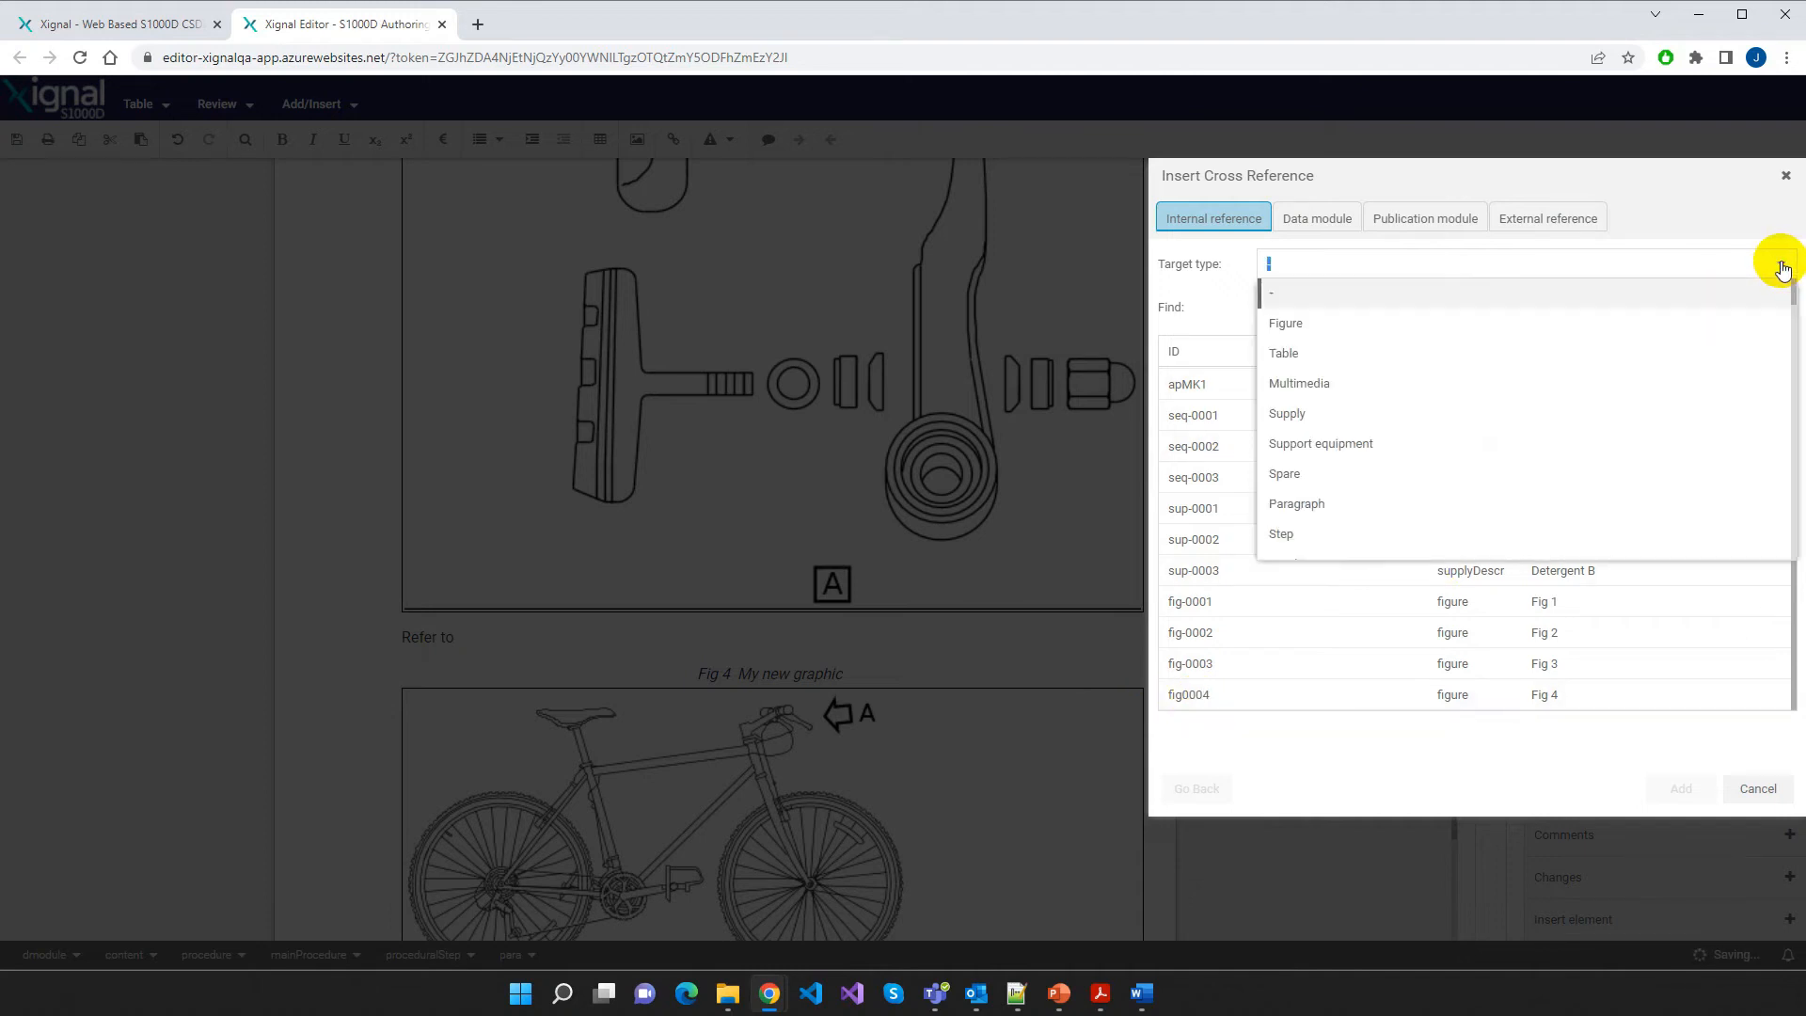
click(1287, 320)
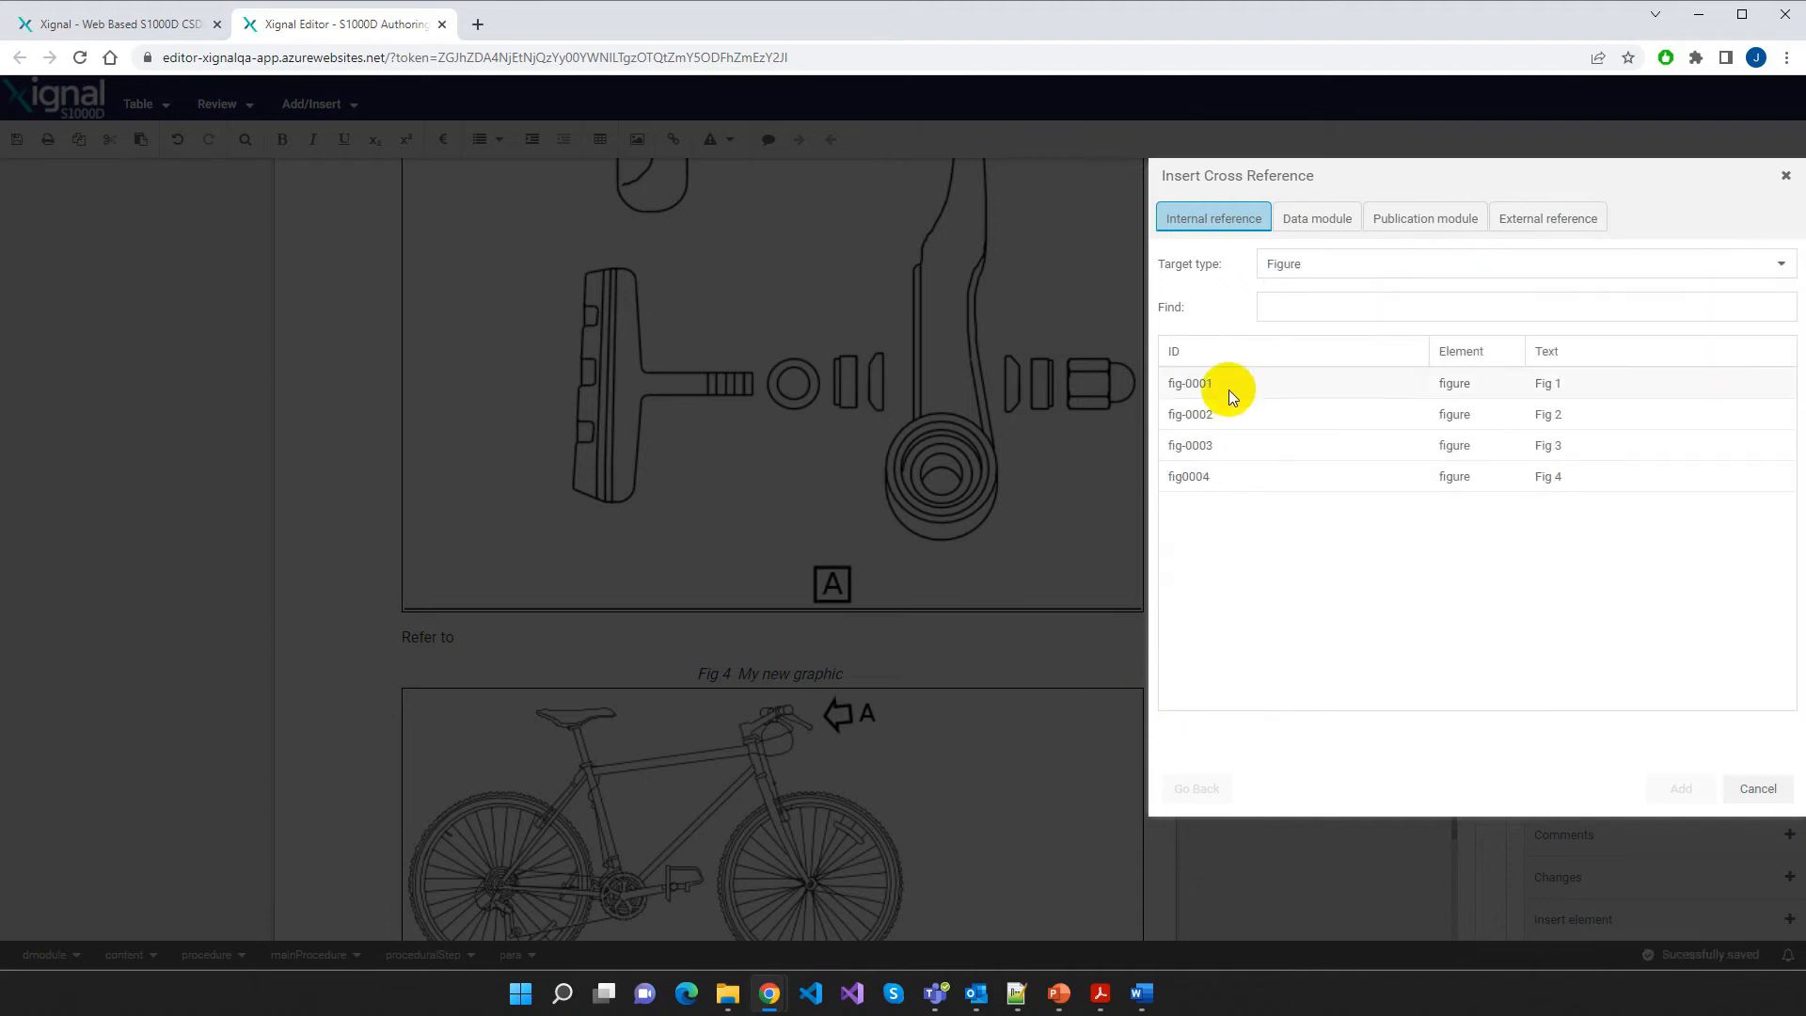
click(1189, 477)
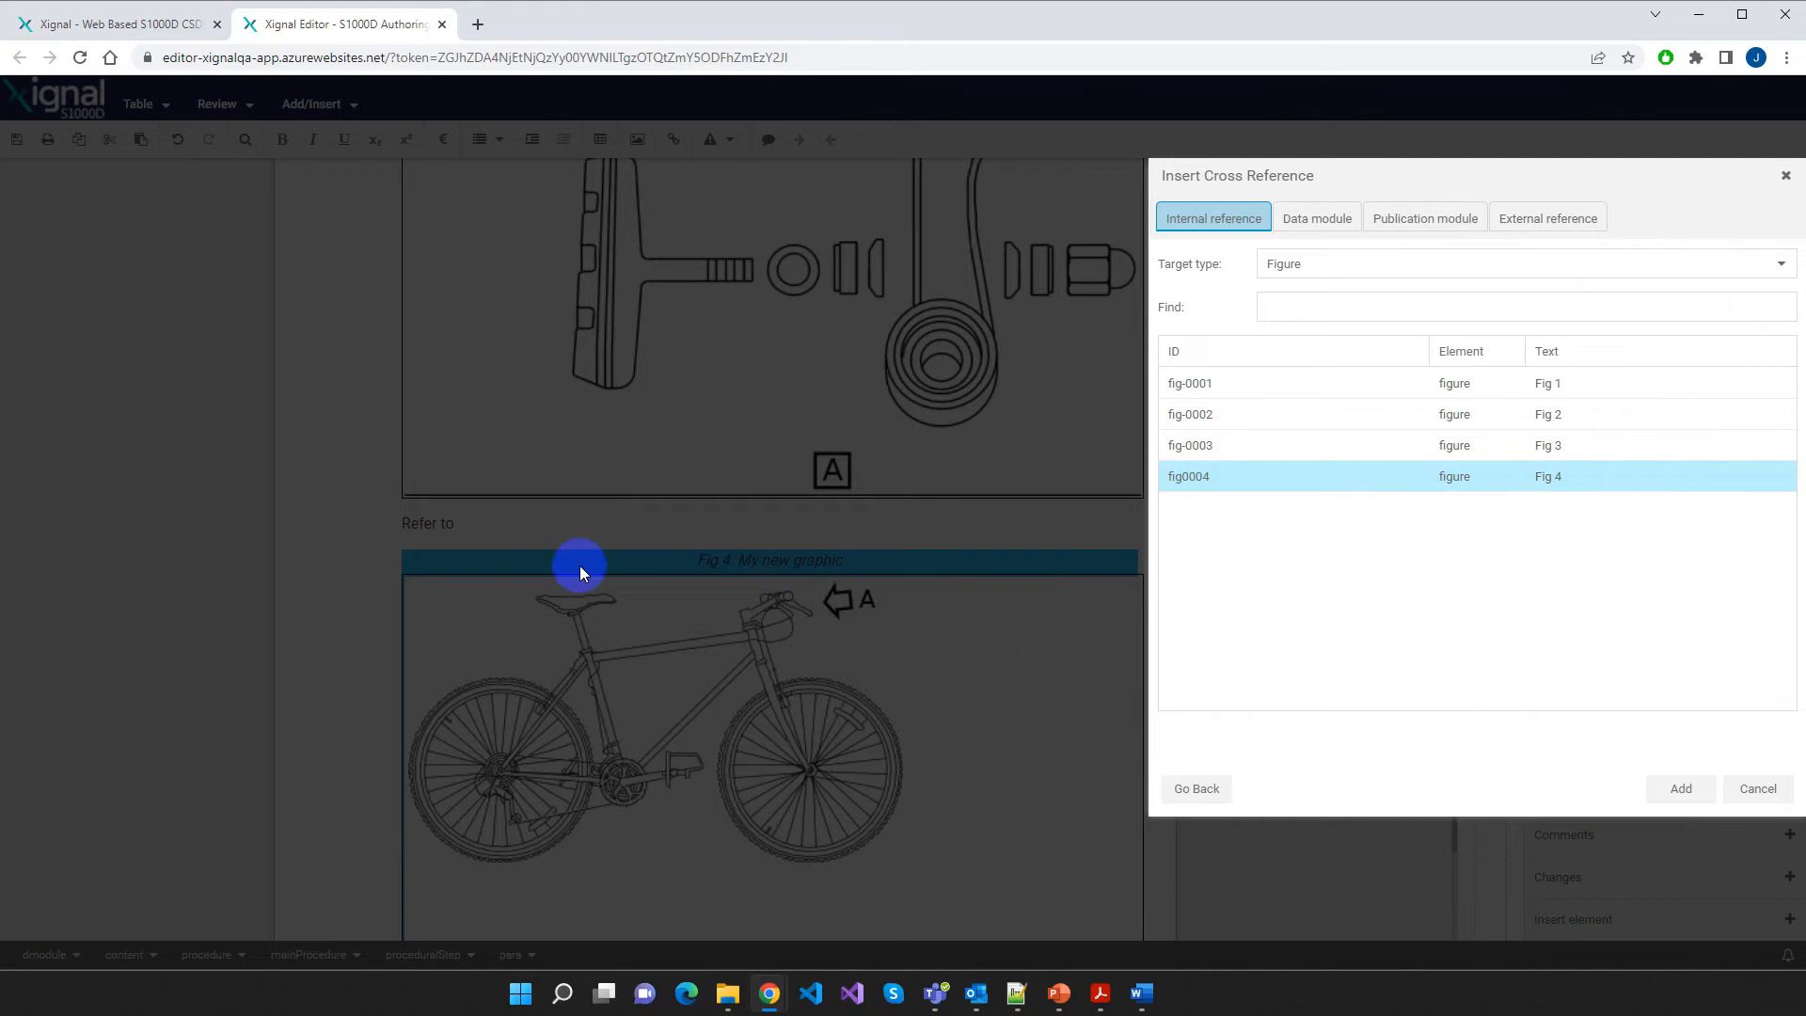
click(1685, 790)
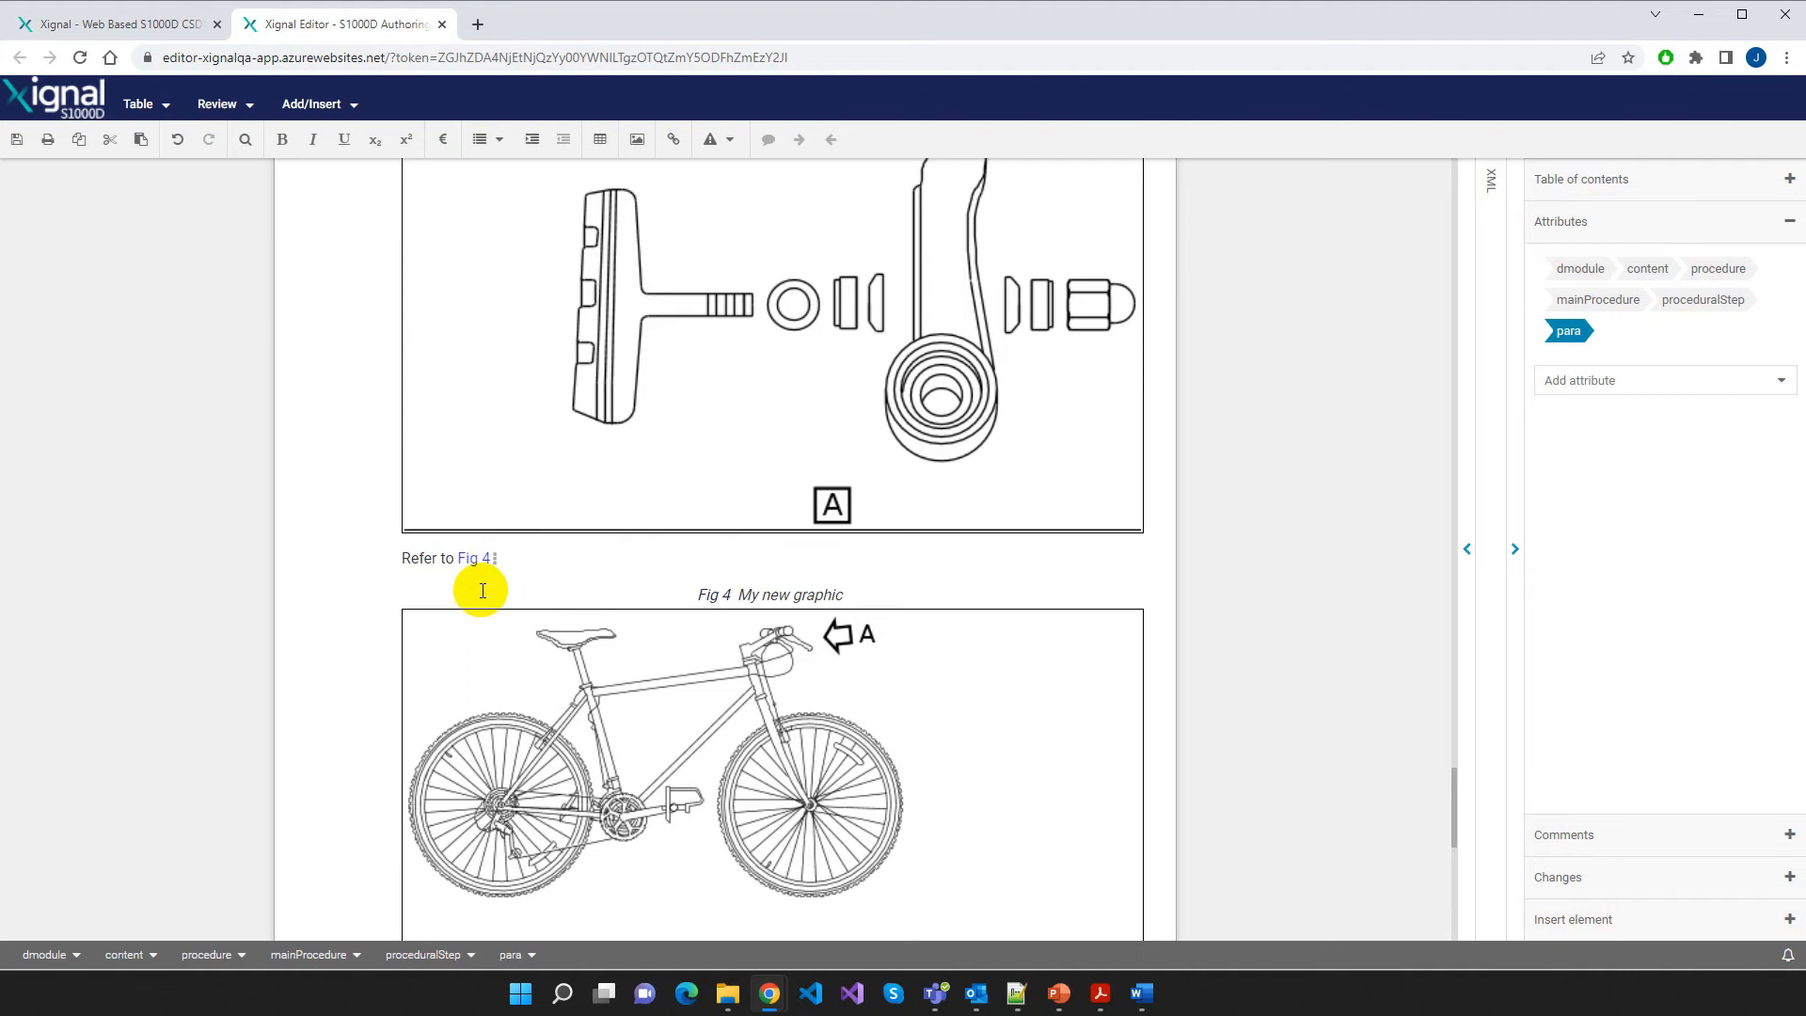
Check the target of the Fig 4 cross-reference and the image chosen for the "My new graphic" figure, leaving both as they are
double_click(472, 561)
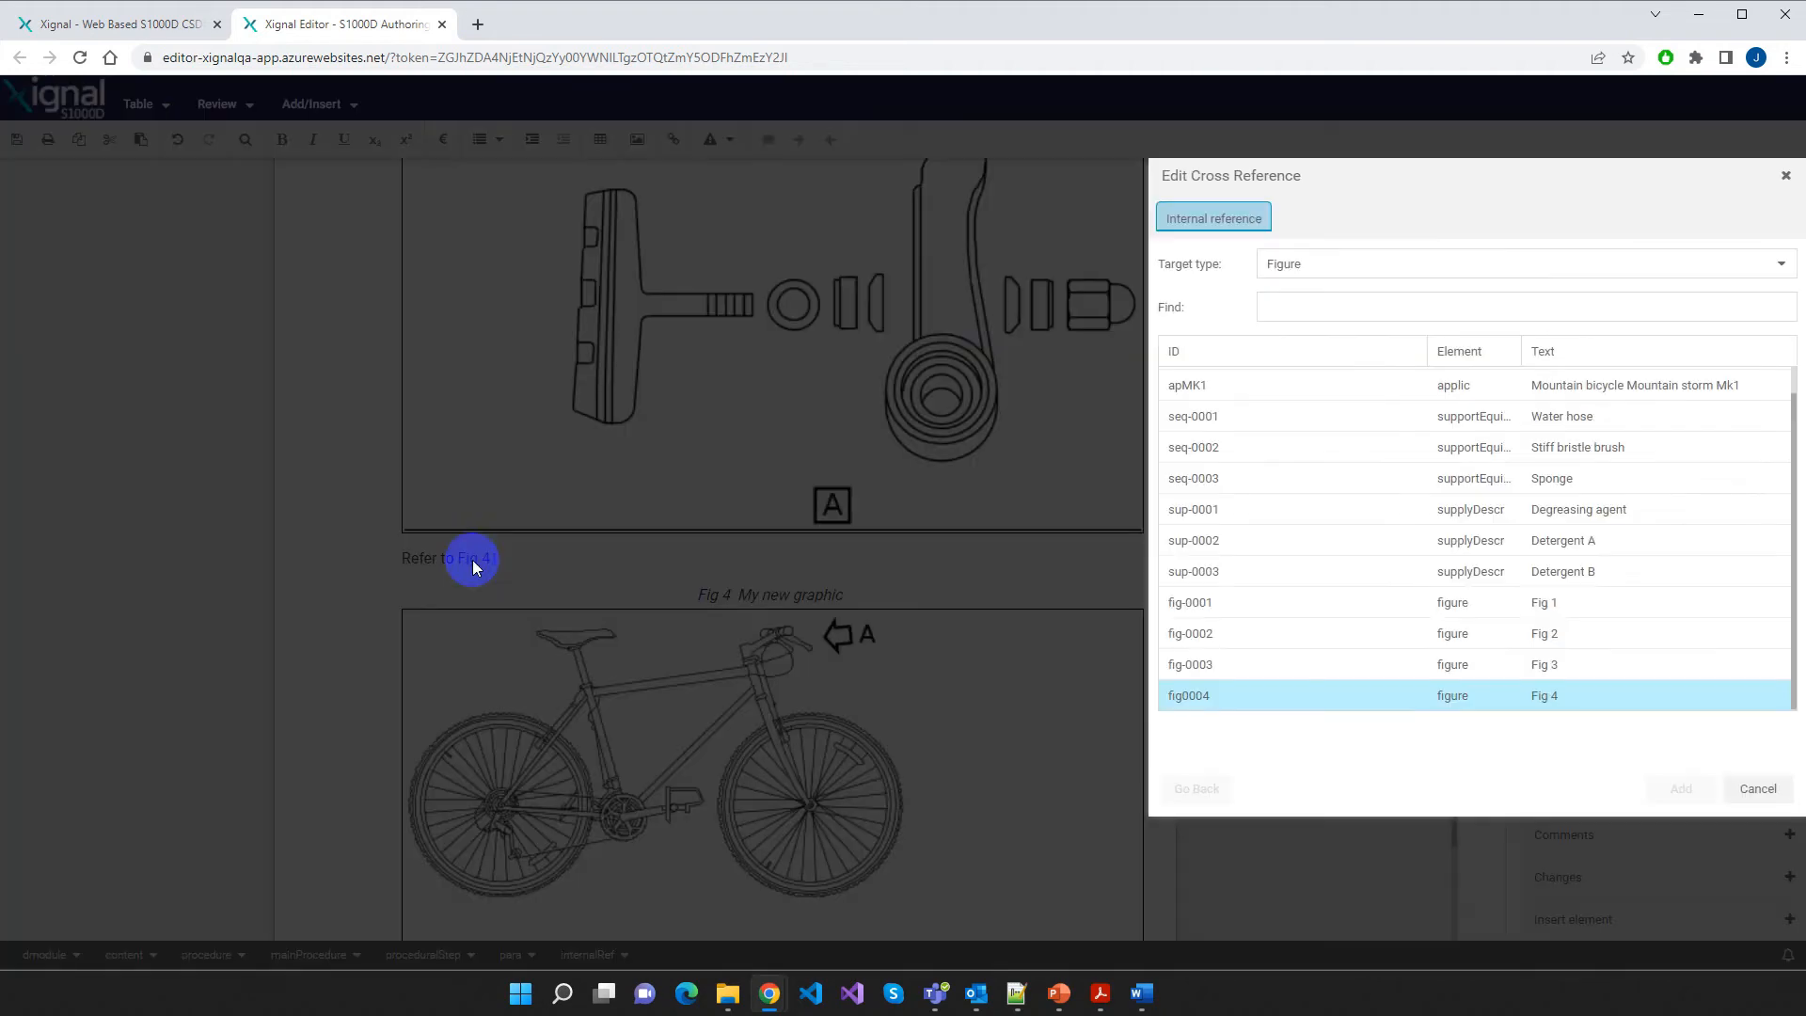
click(1758, 791)
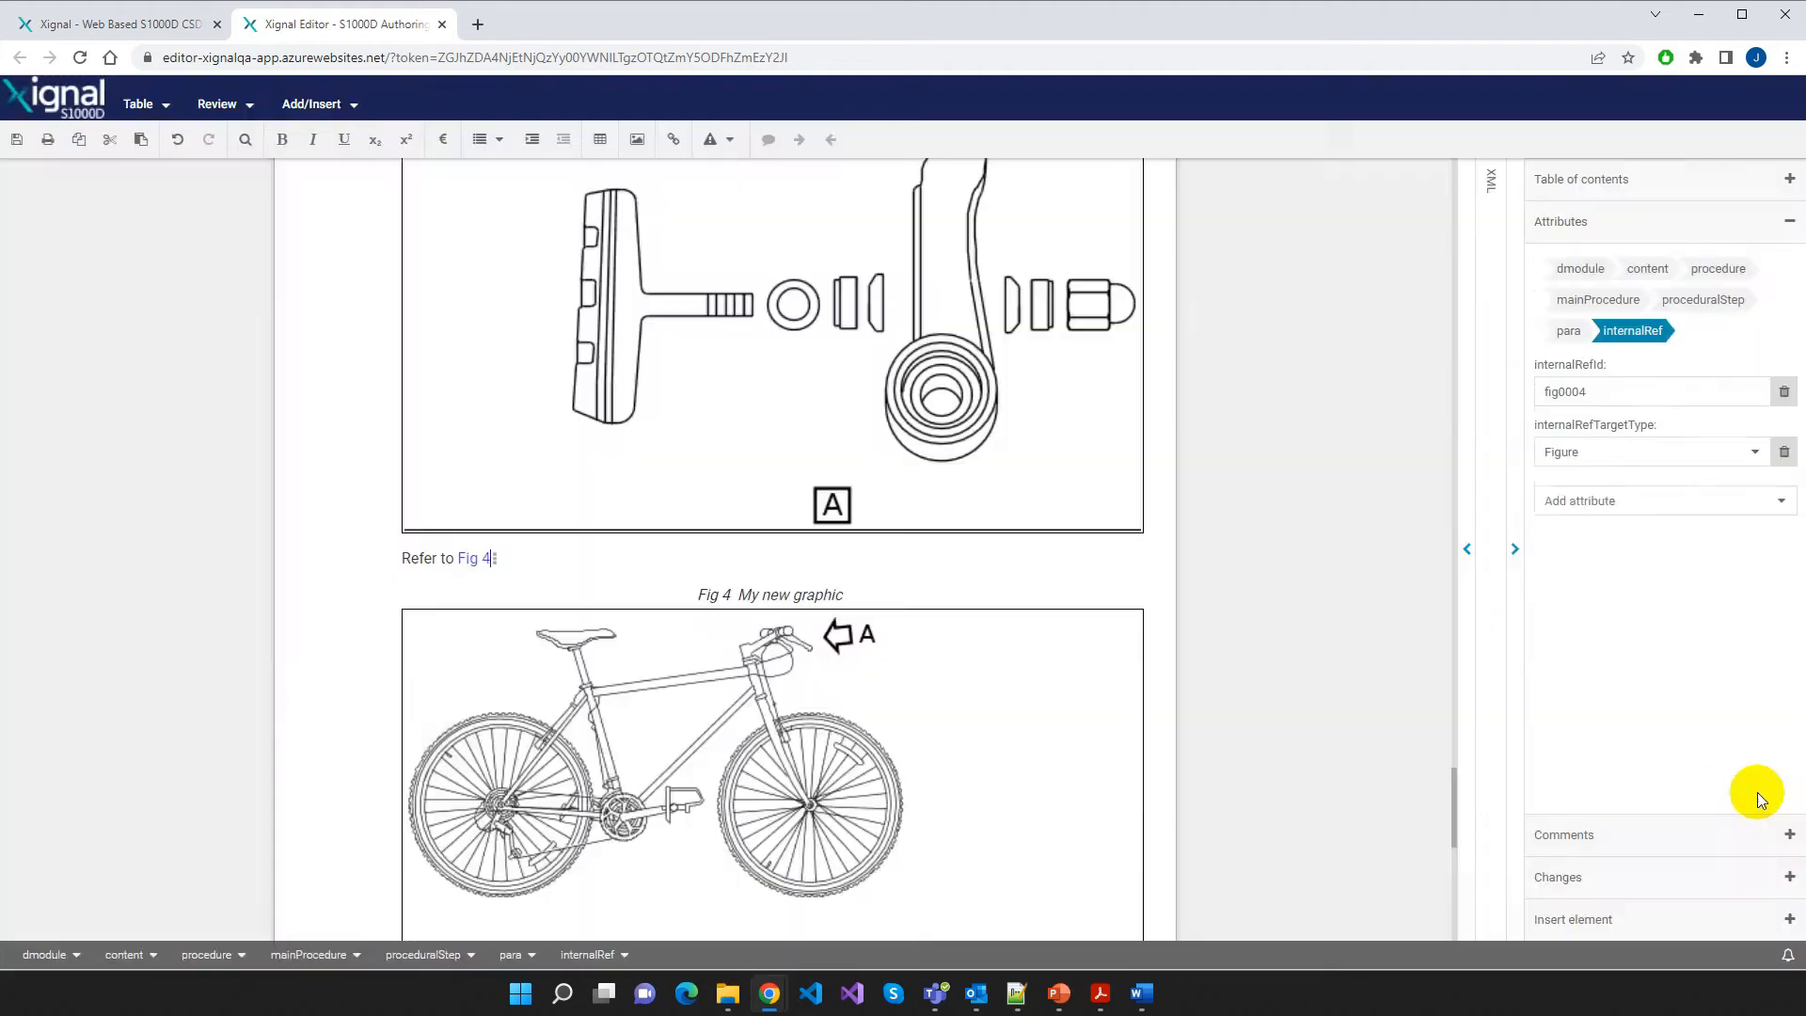
double_click(654, 748)
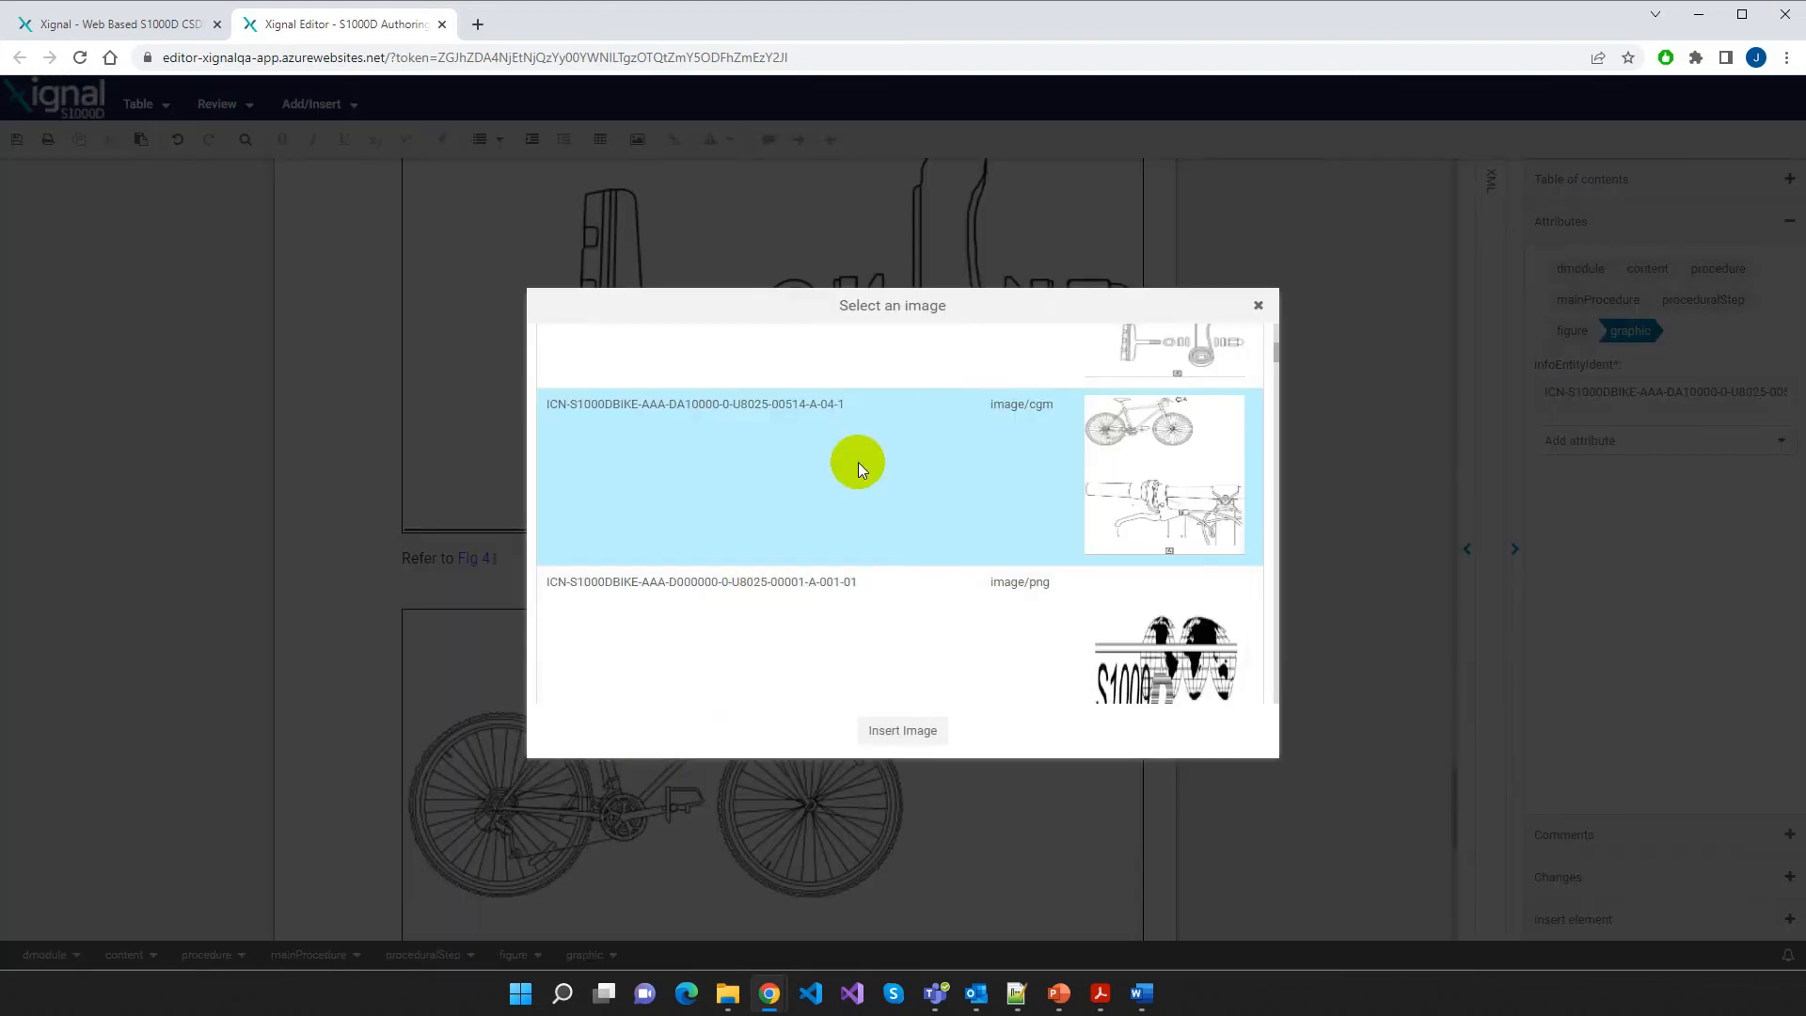
click(1258, 304)
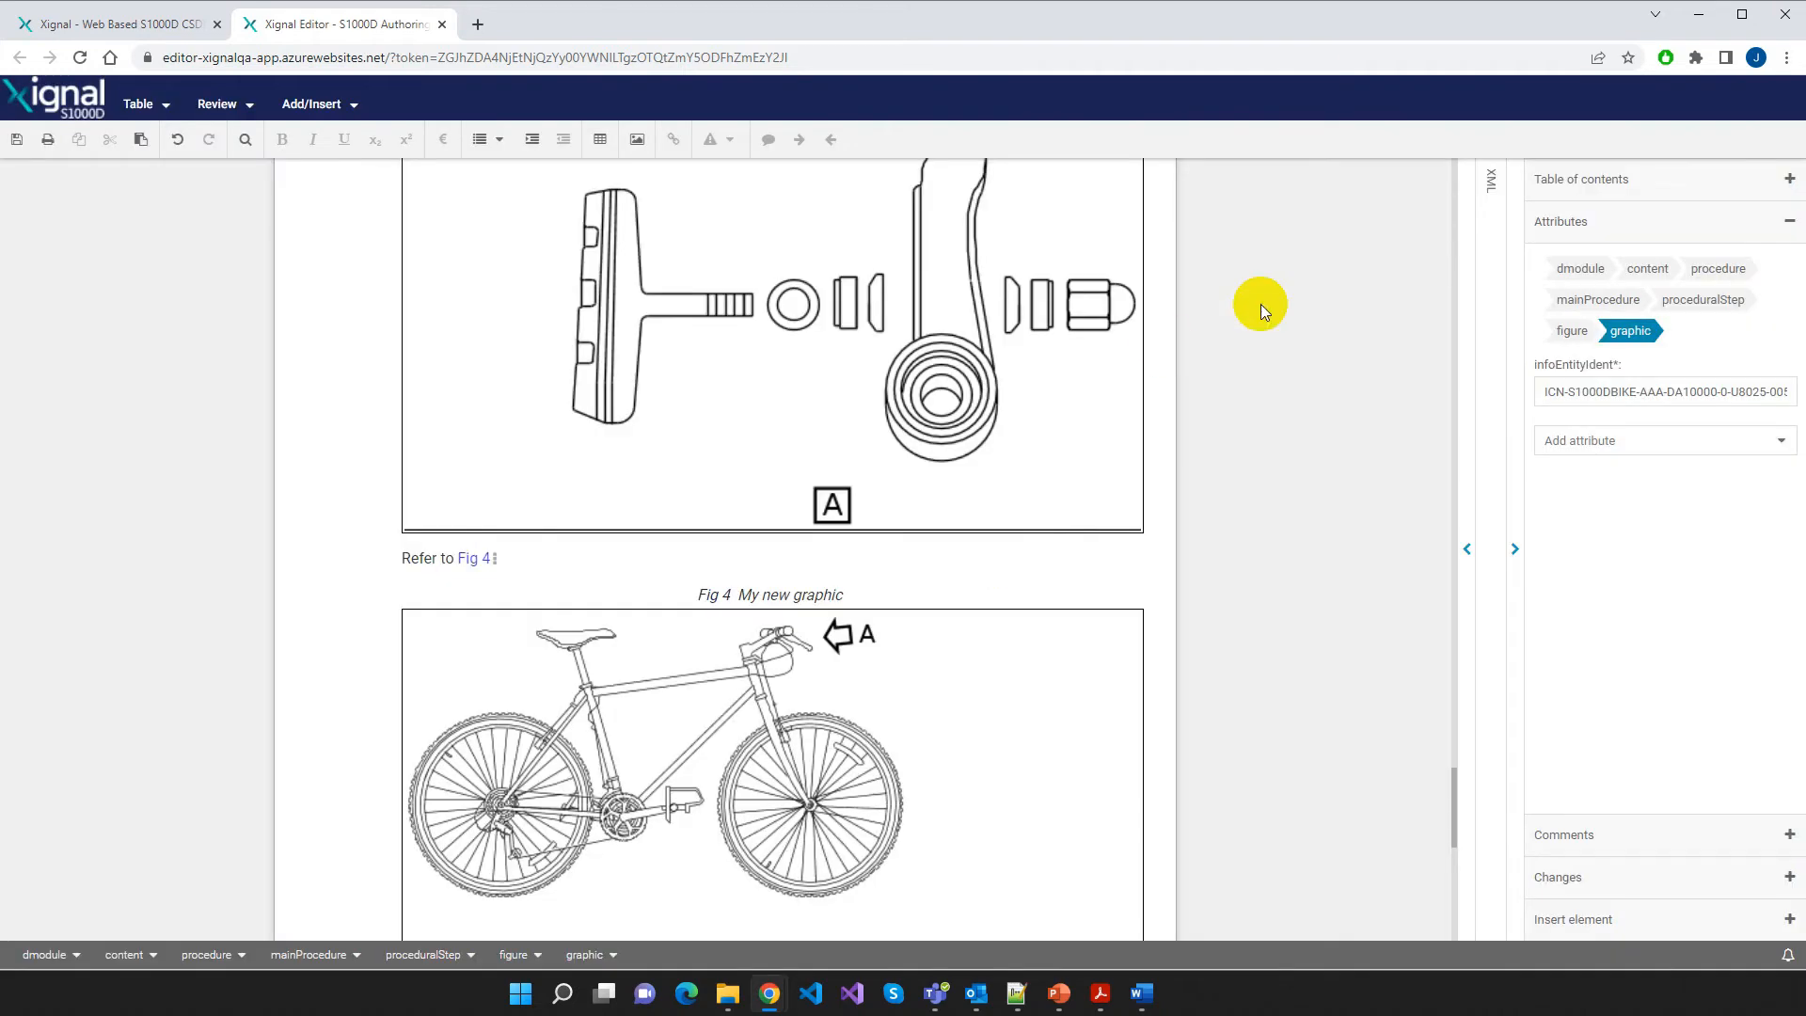
click(529, 562)
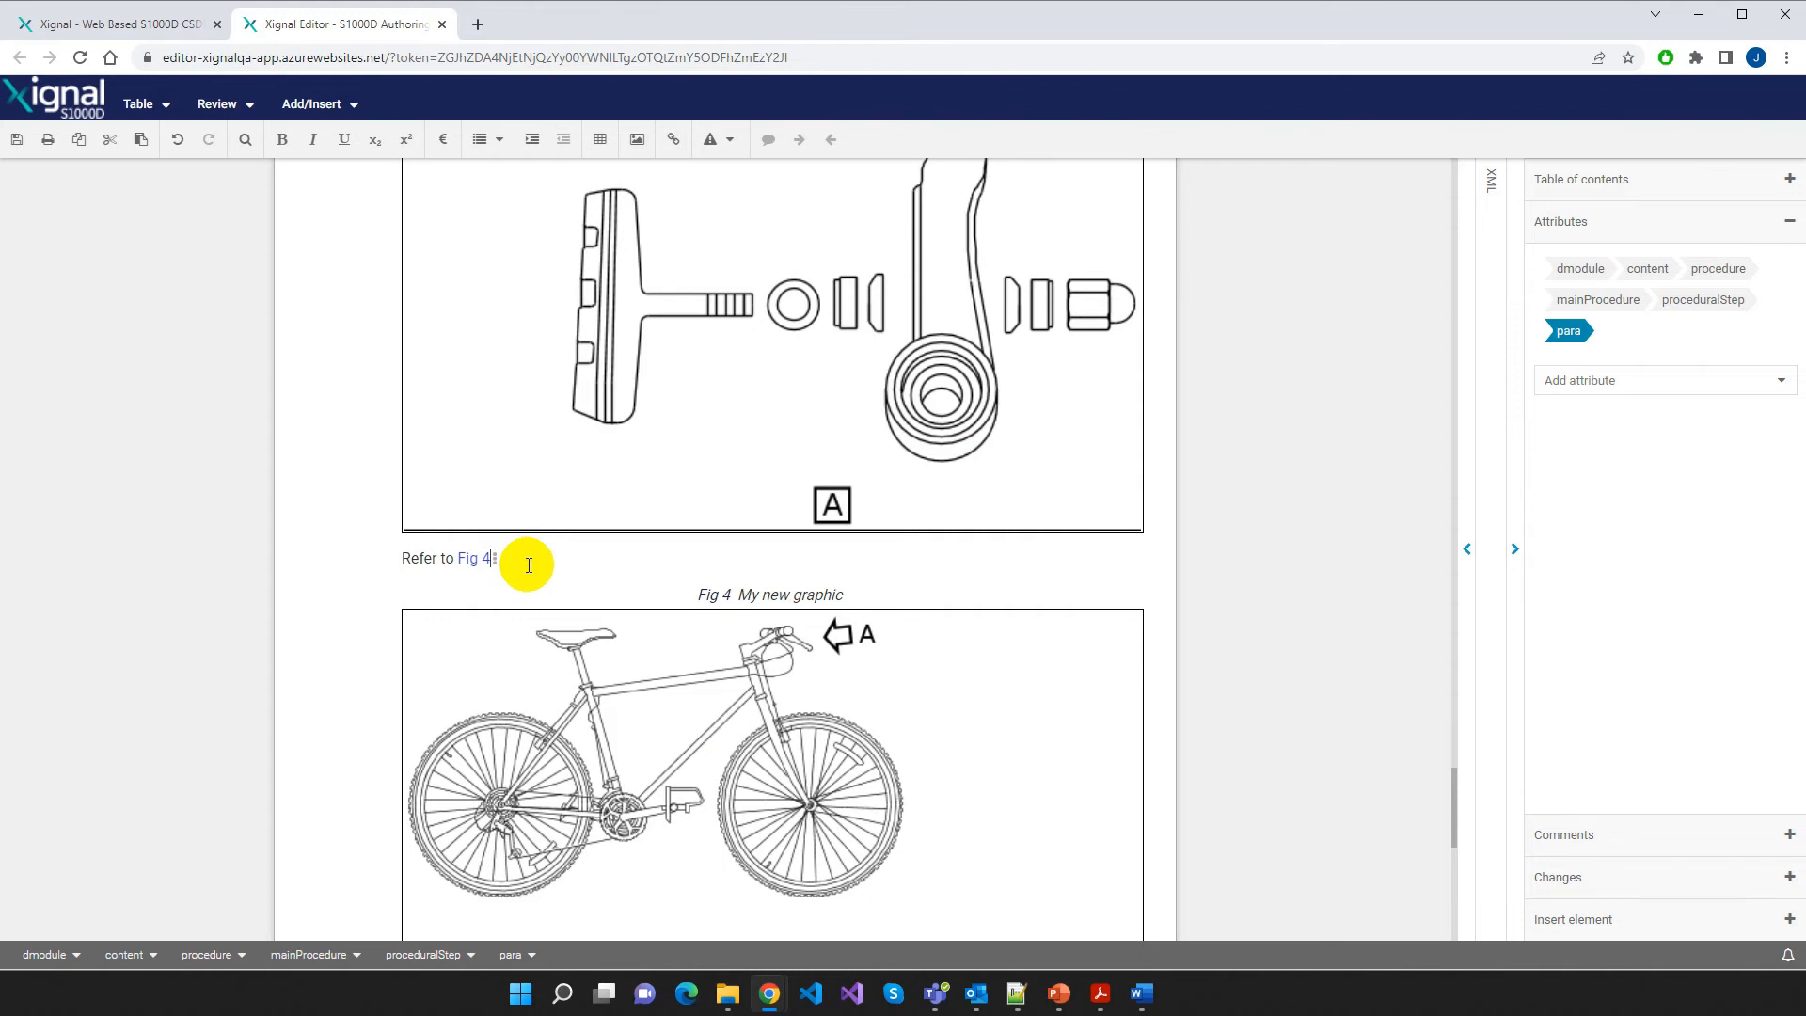
Add a warning to procedure step 3, about cleaning caked grime from the chain, with the text "My new warning"
scroll(531, 562, up, 10)
scroll(531, 562, up, 3)
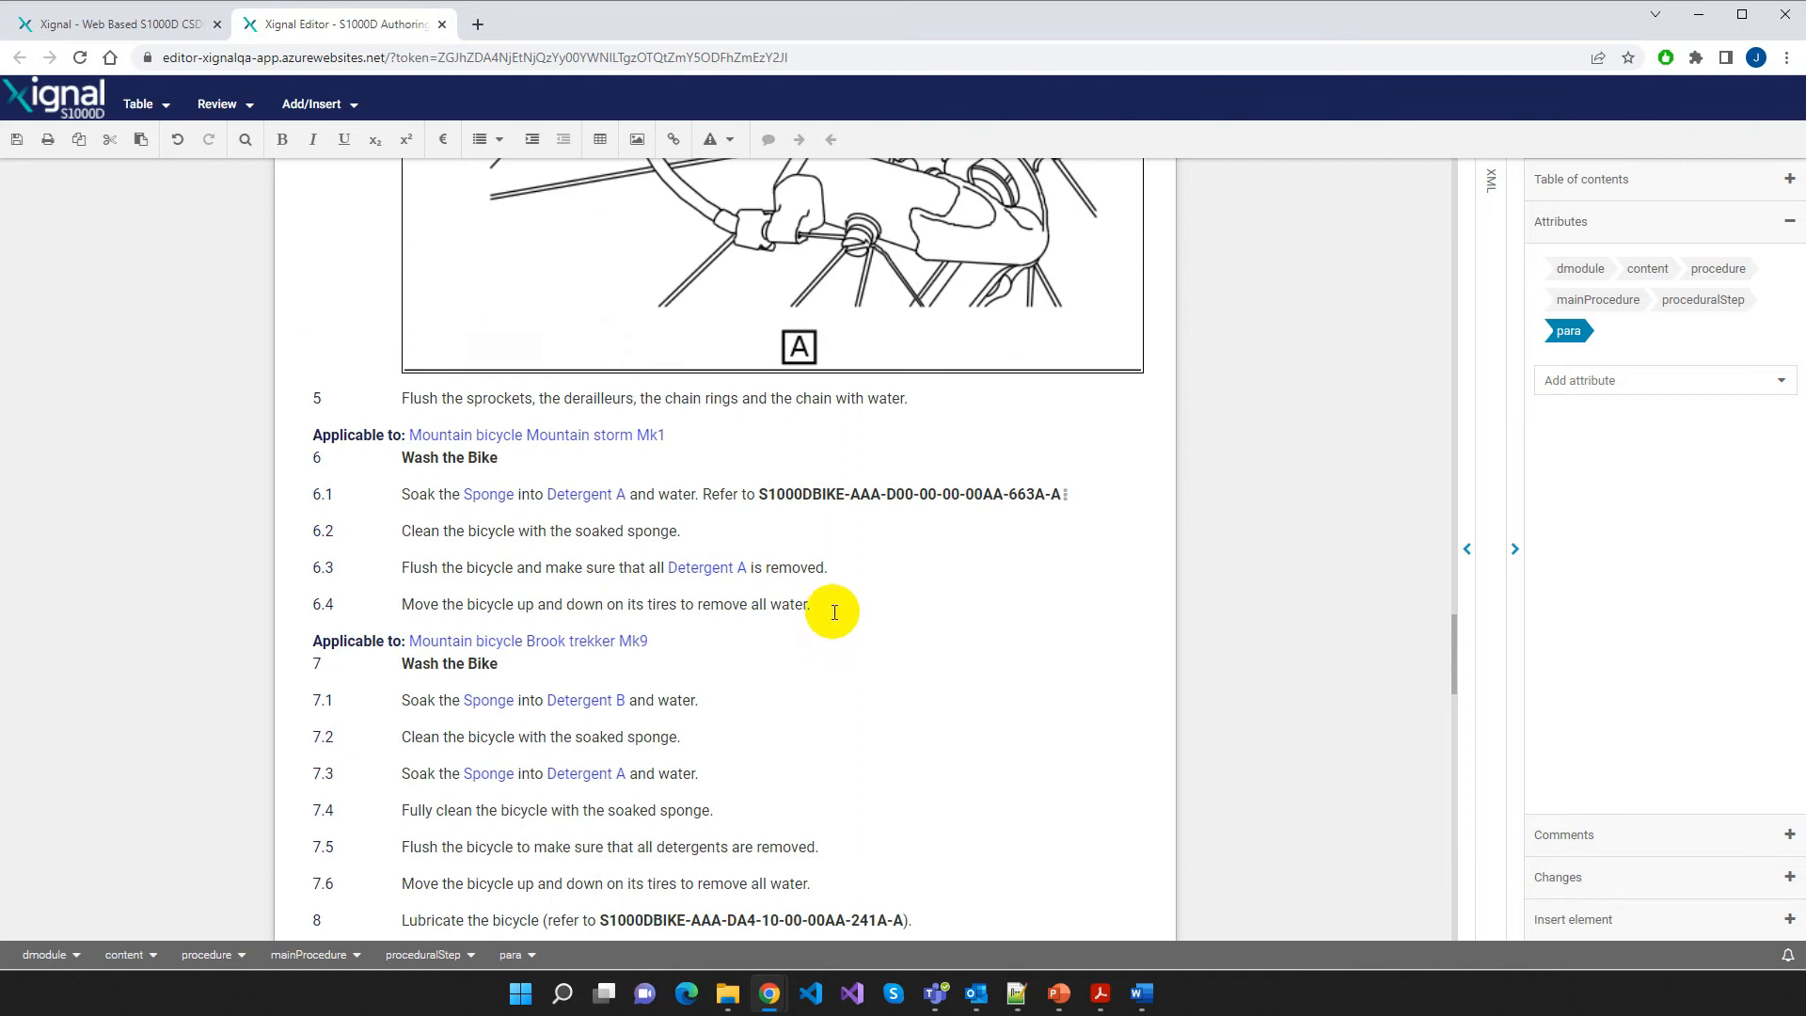
scroll(834, 612, up, 12)
scroll(1155, 731, up, 1)
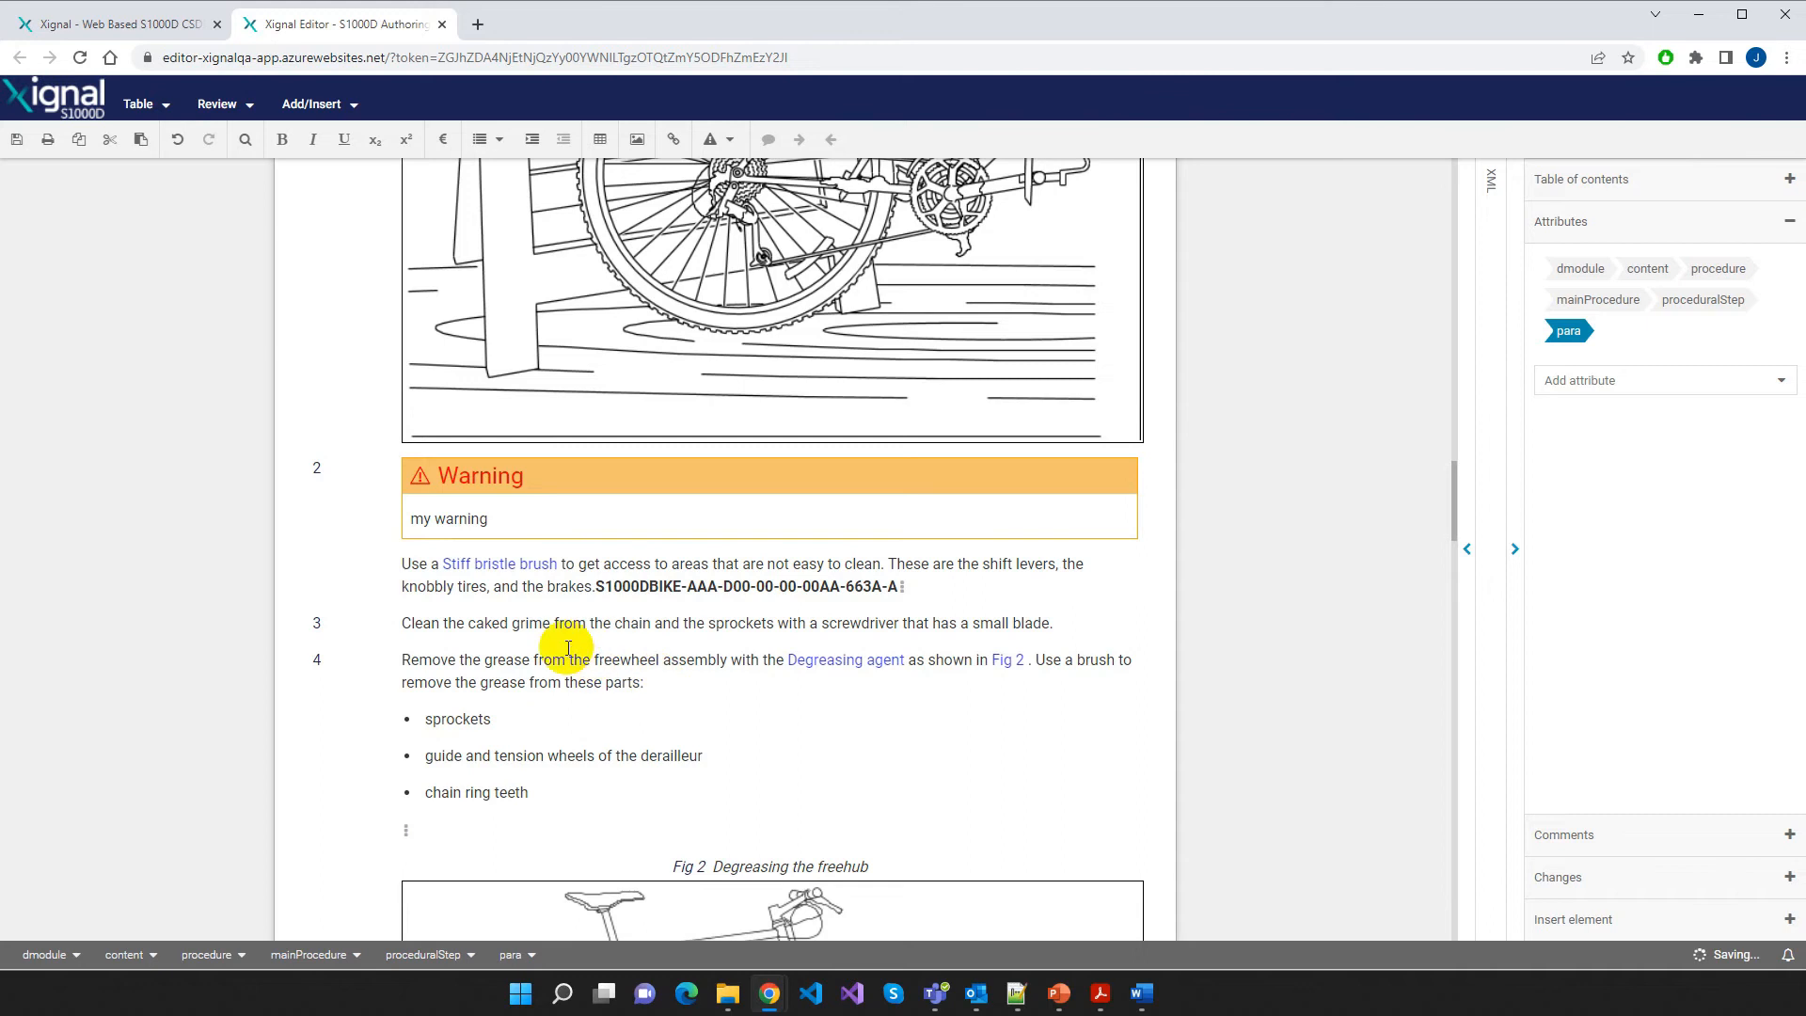
click(1066, 624)
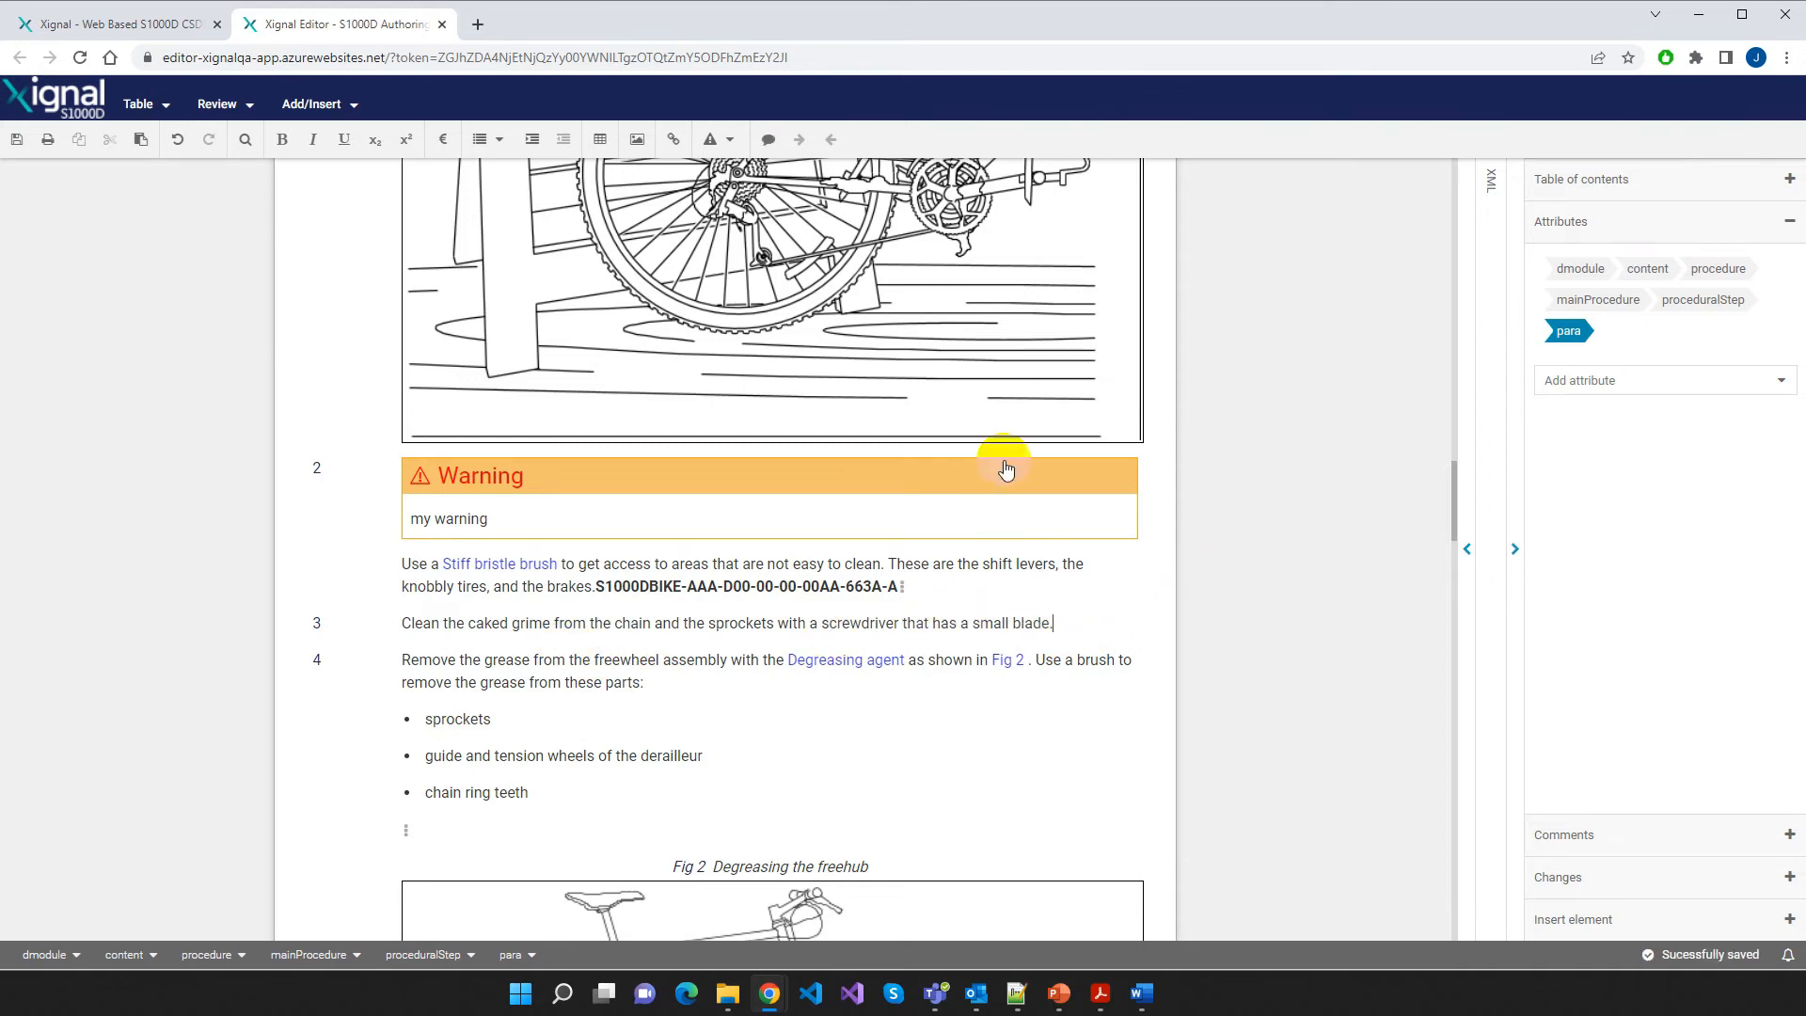
click(720, 140)
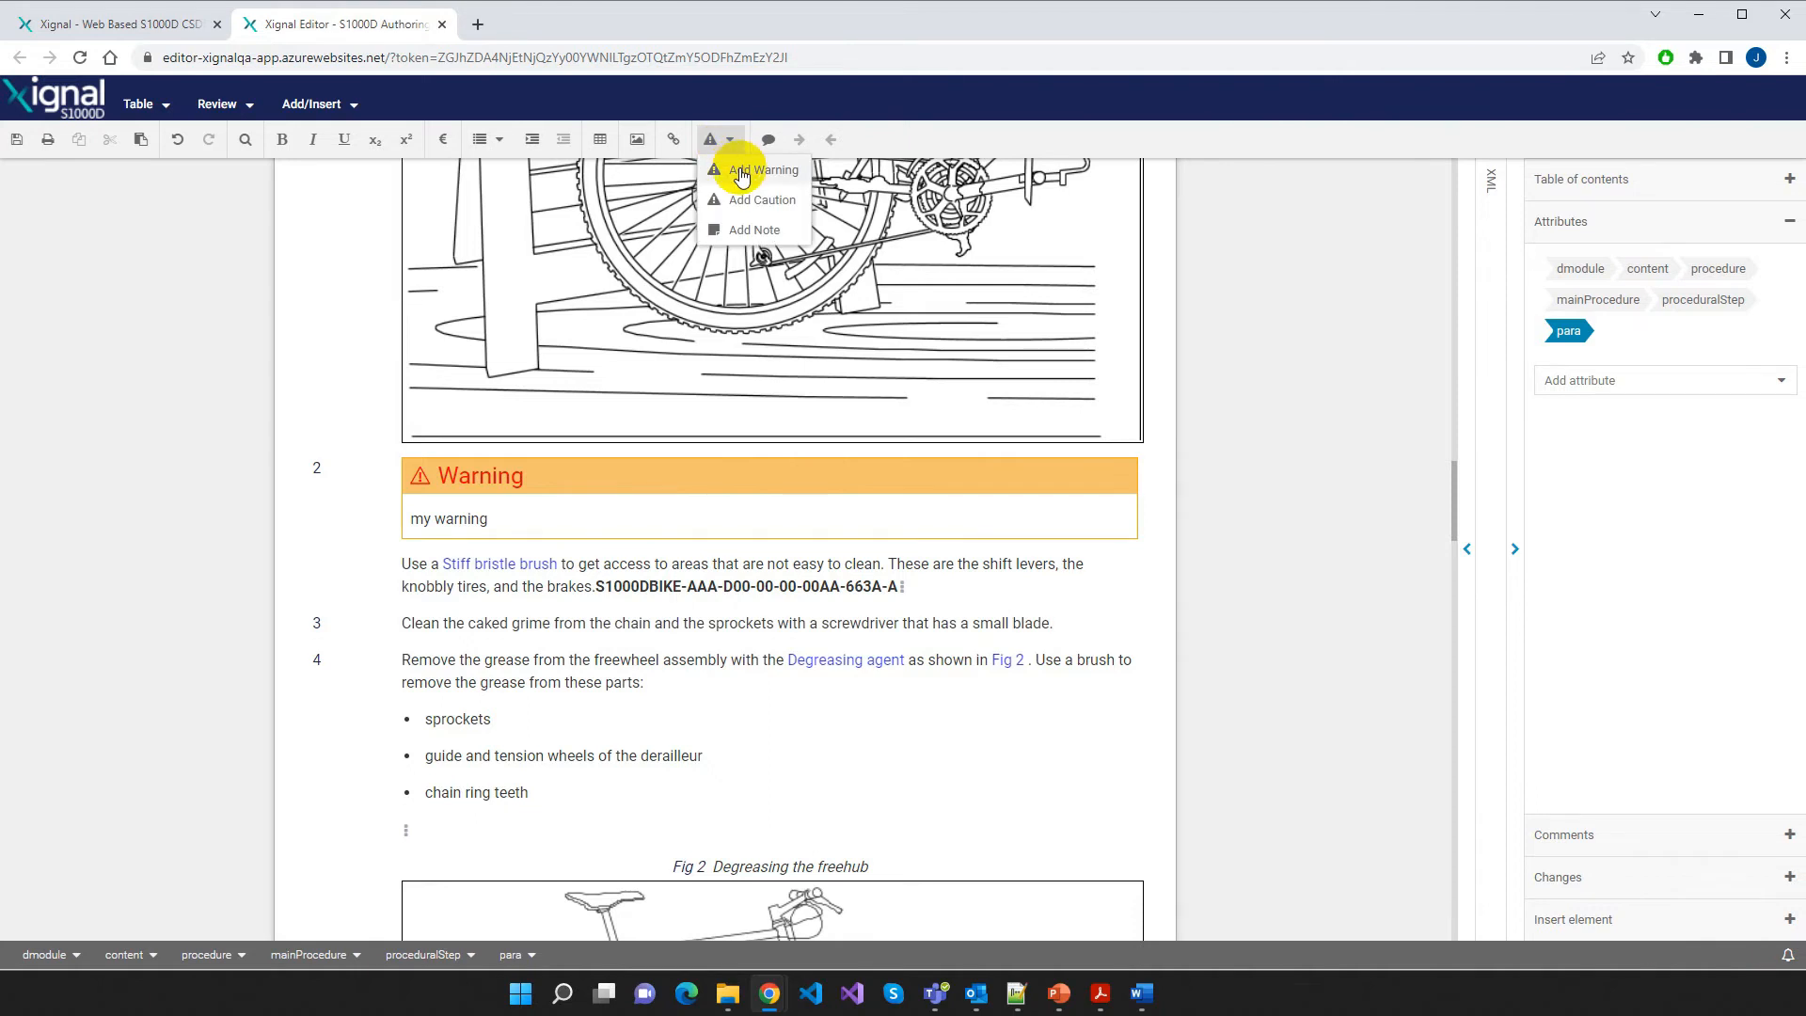
click(744, 173)
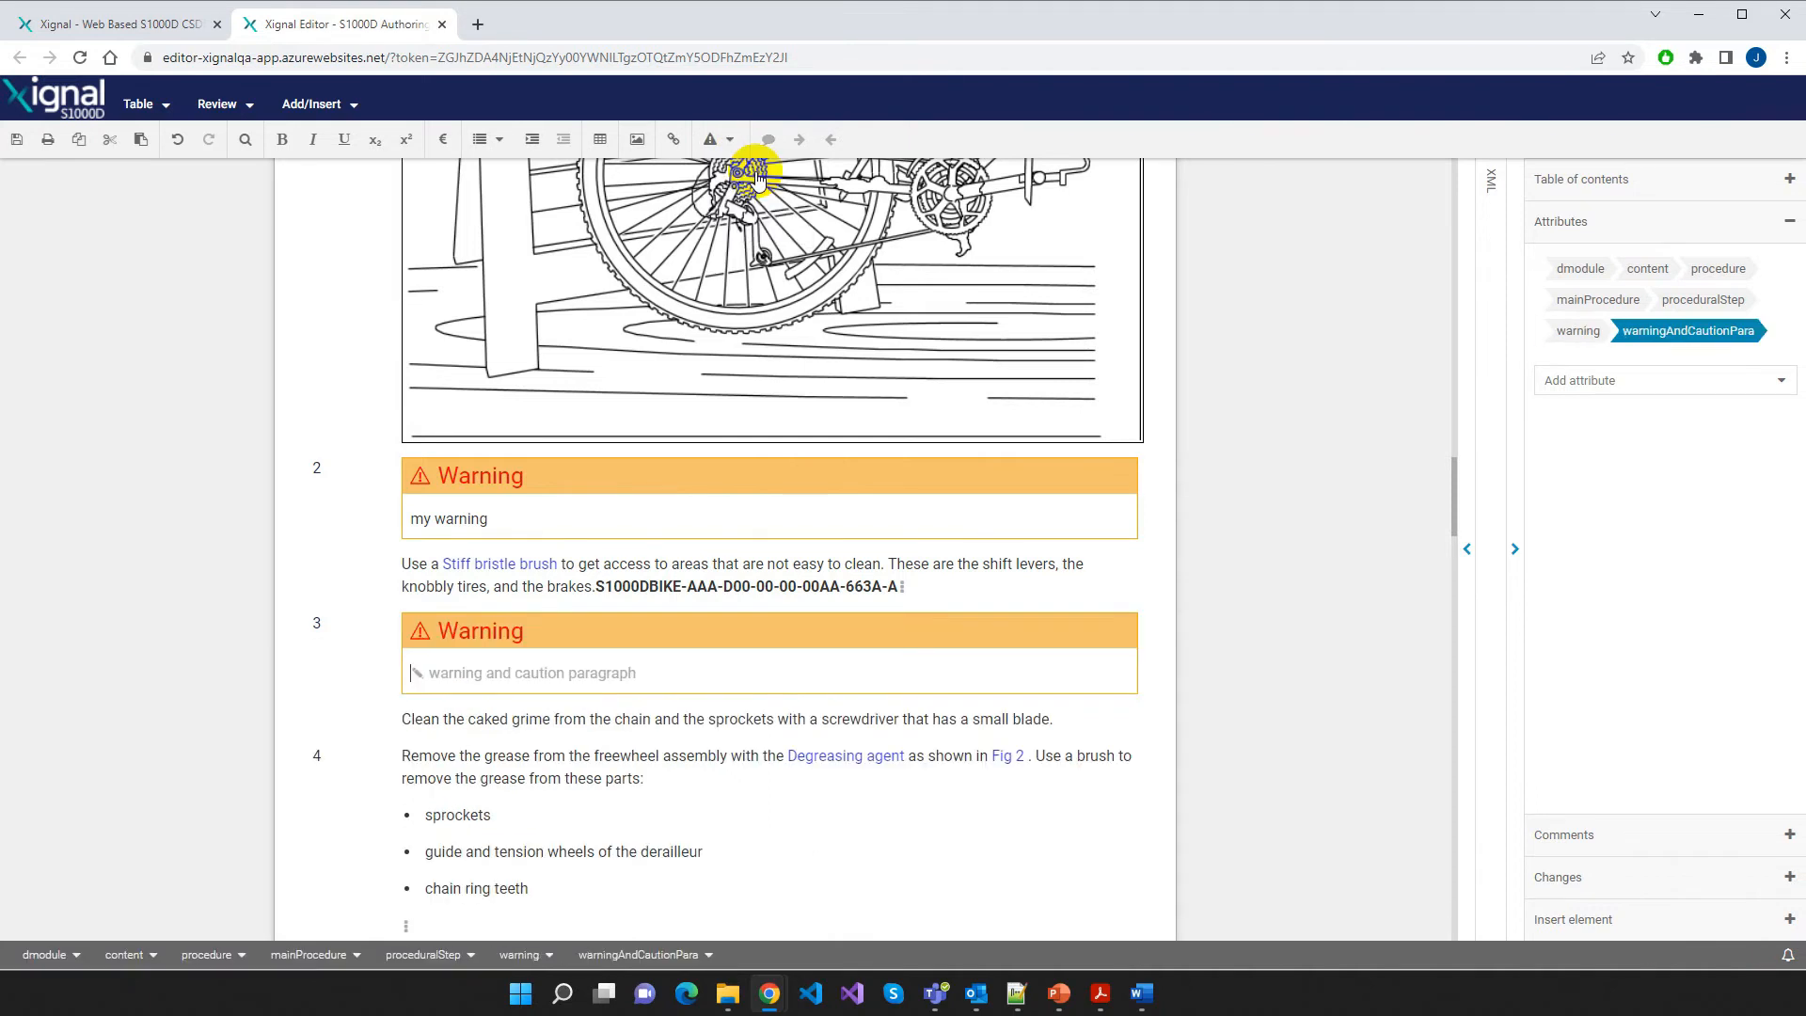
click(498, 676)
text(My new warning)
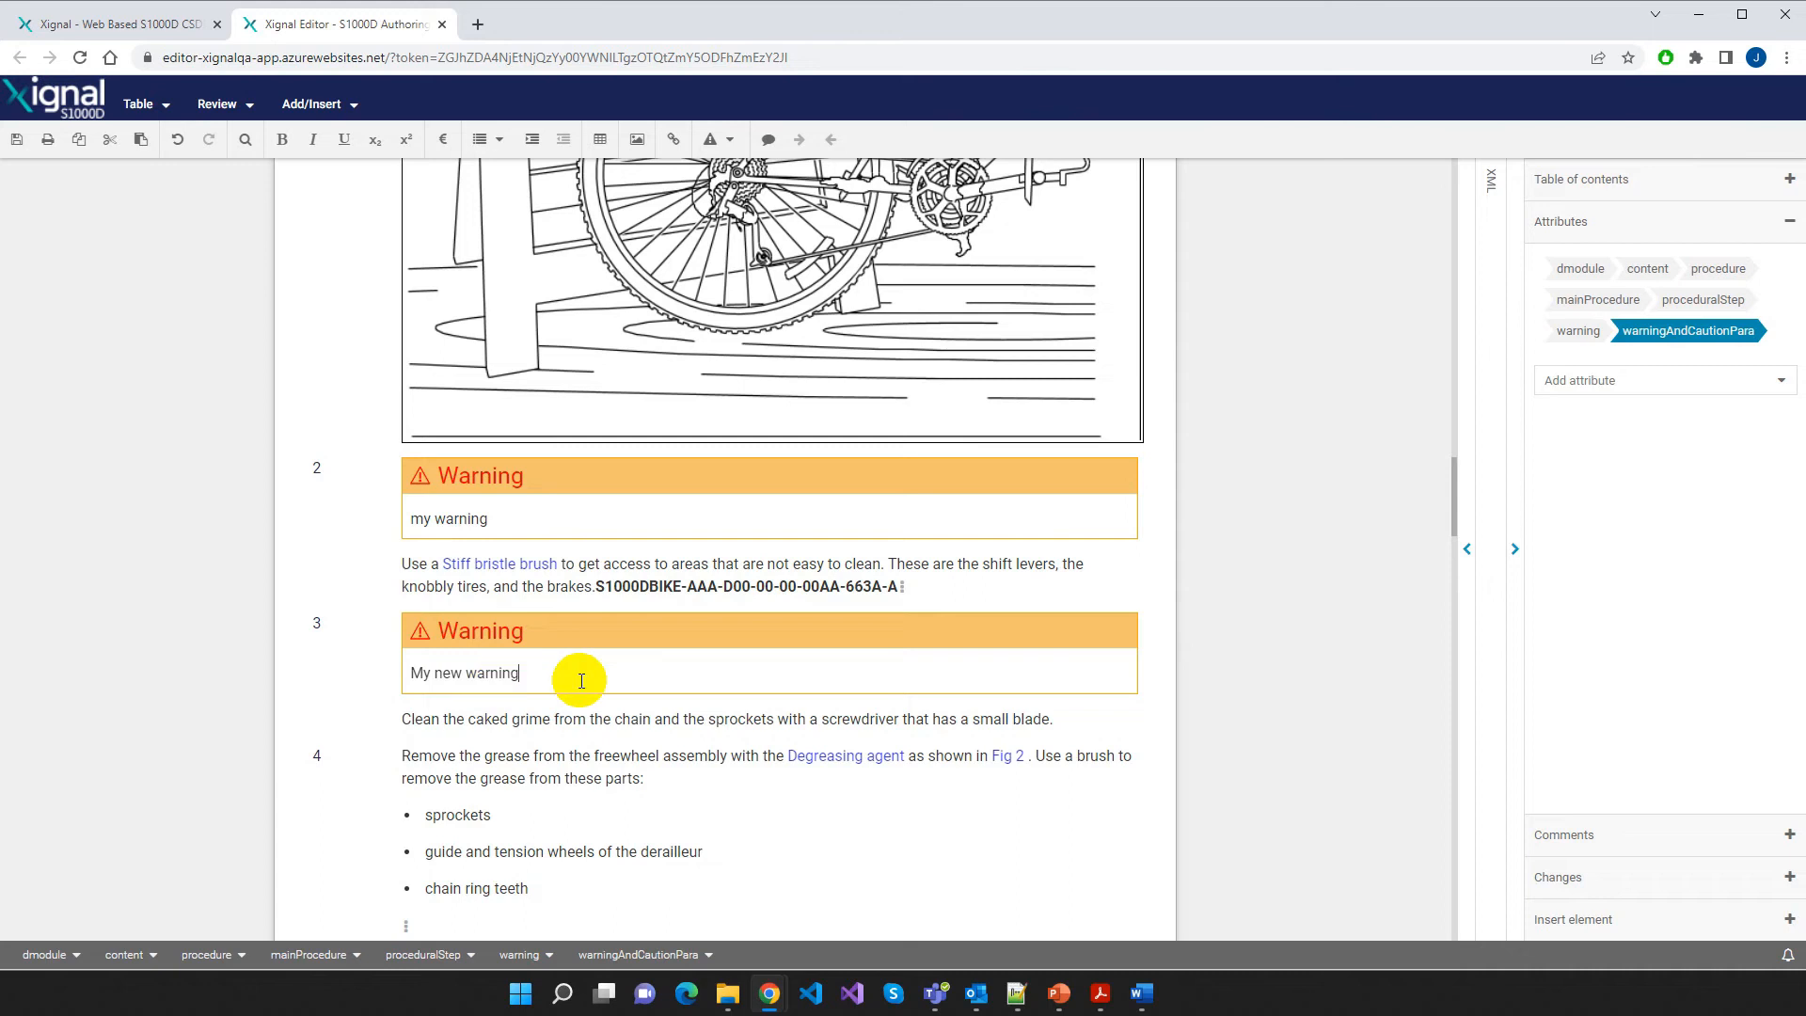
click(705, 758)
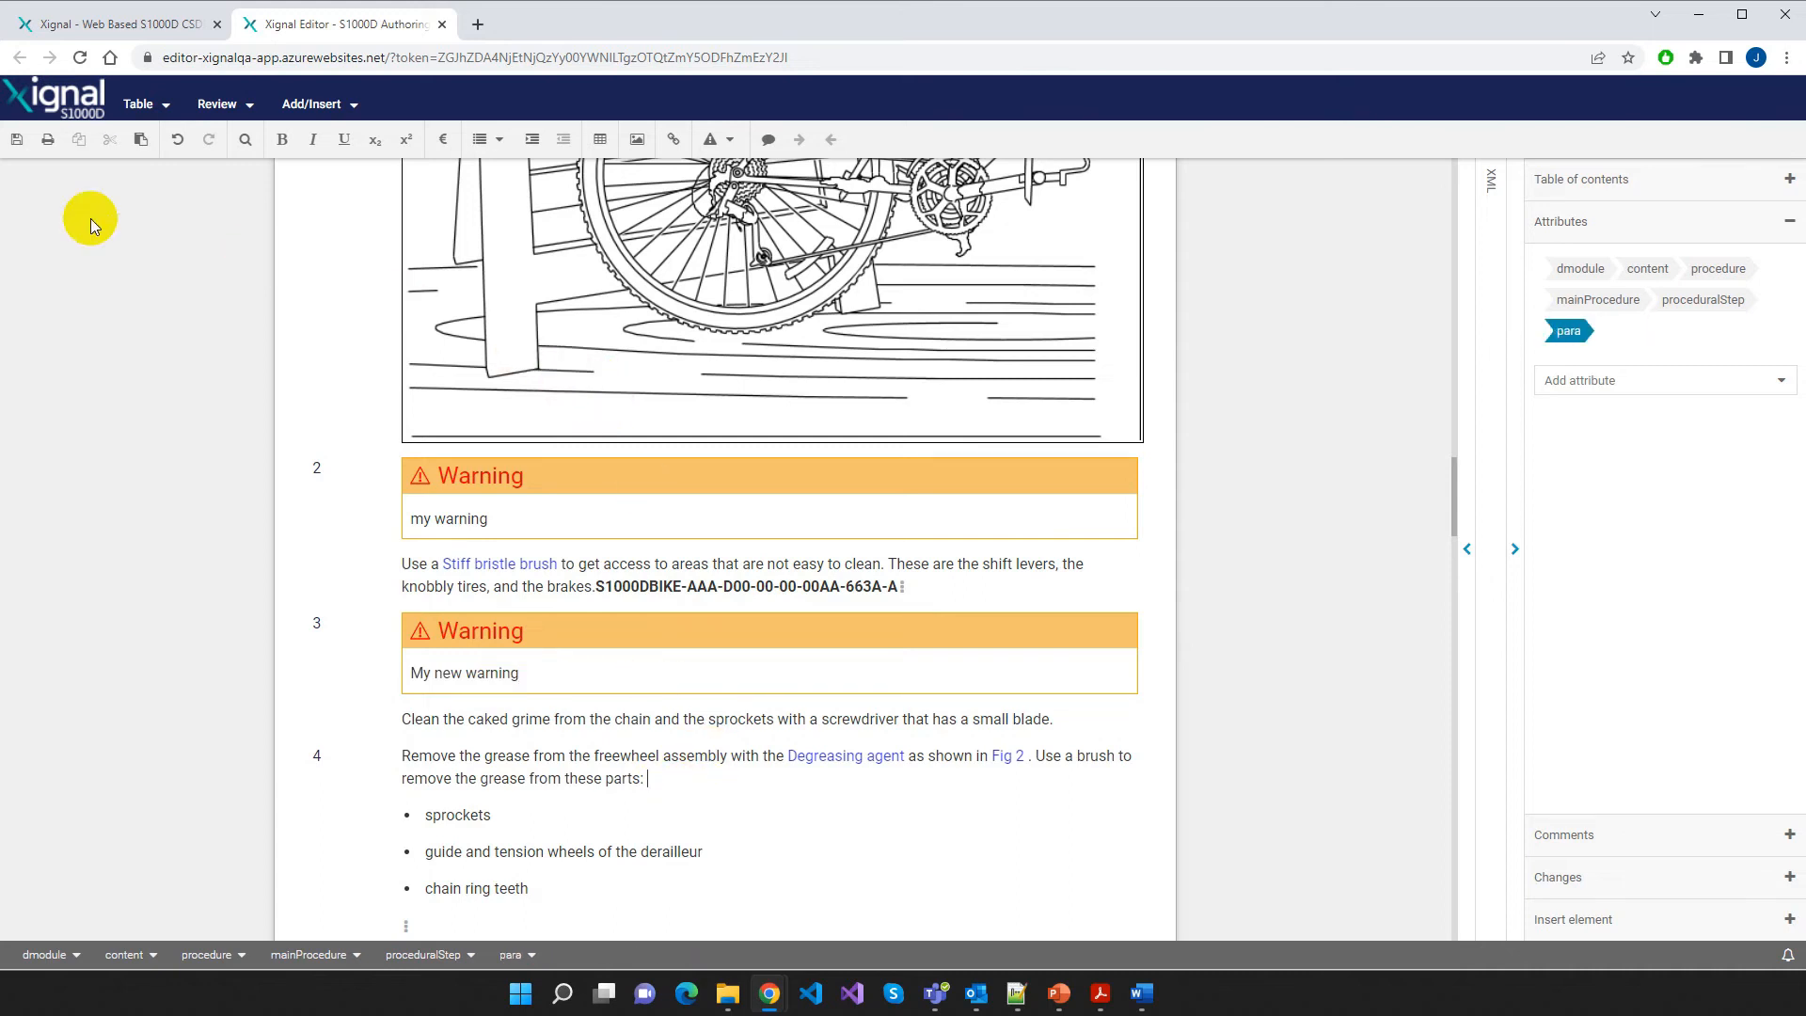
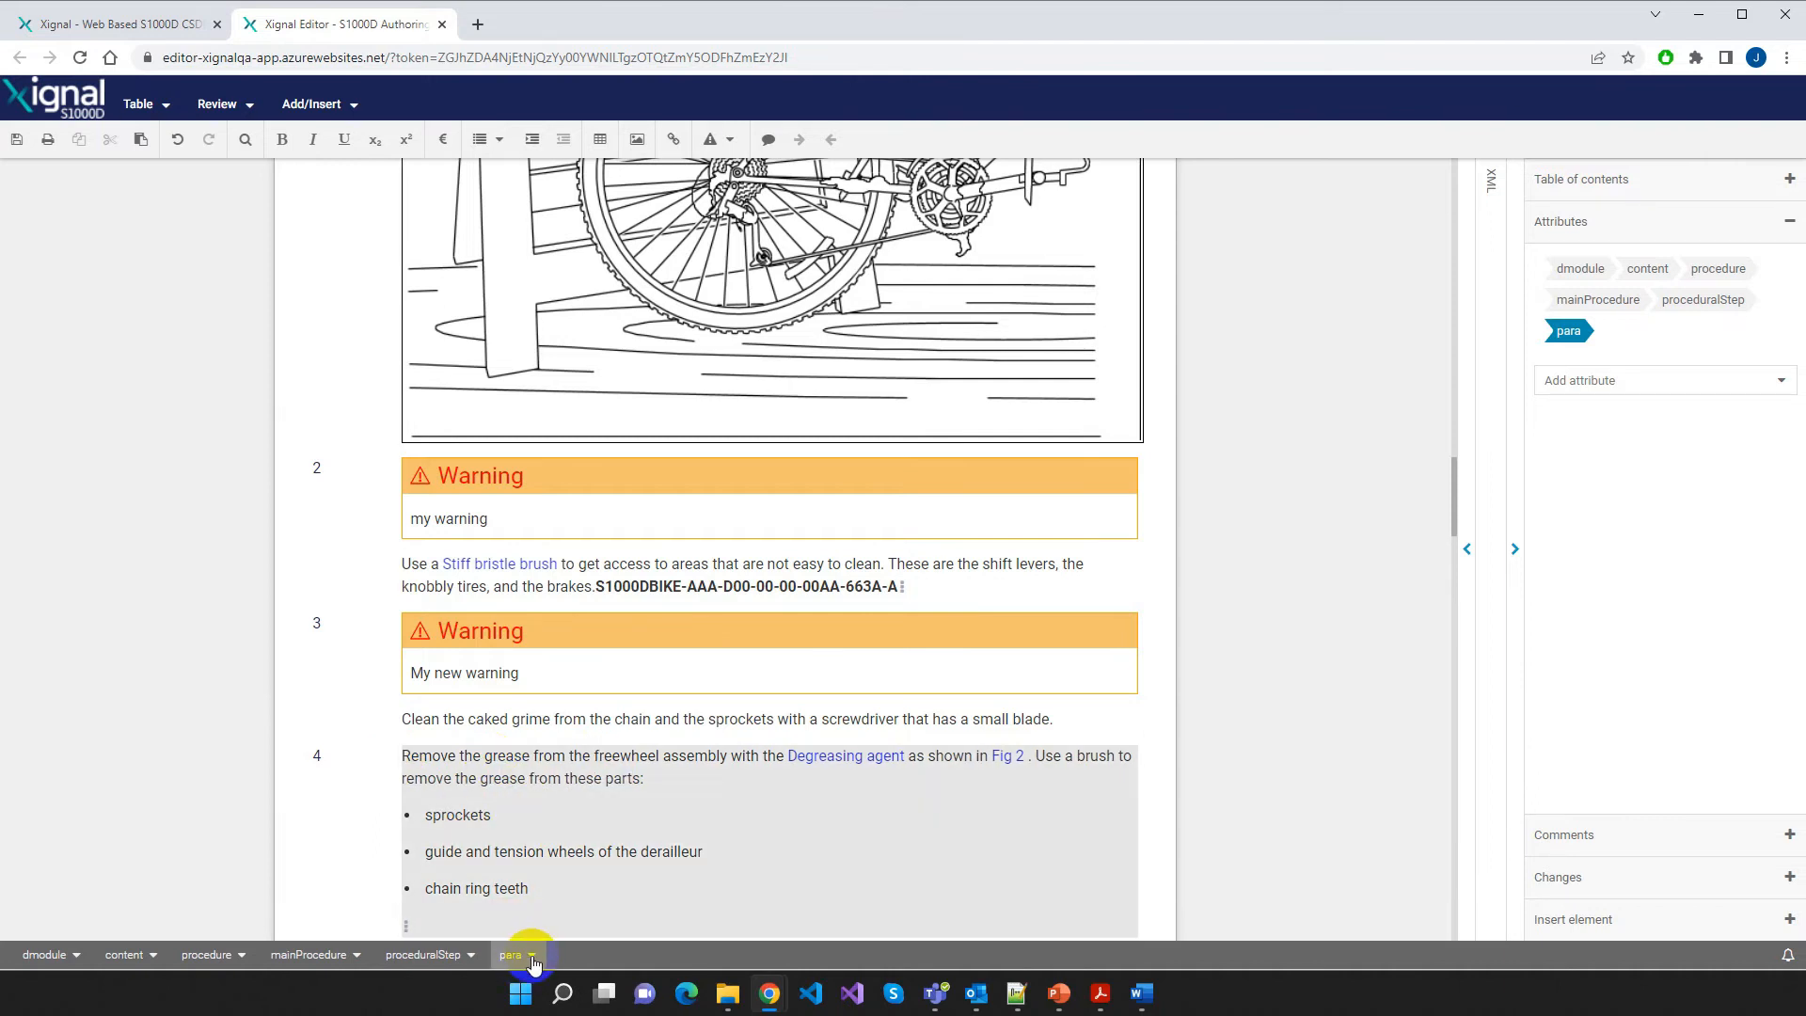
Examine the operations available for the step 4 paragraph and the elements that can be inserted around its randomList and the sprockets listItem
click(531, 957)
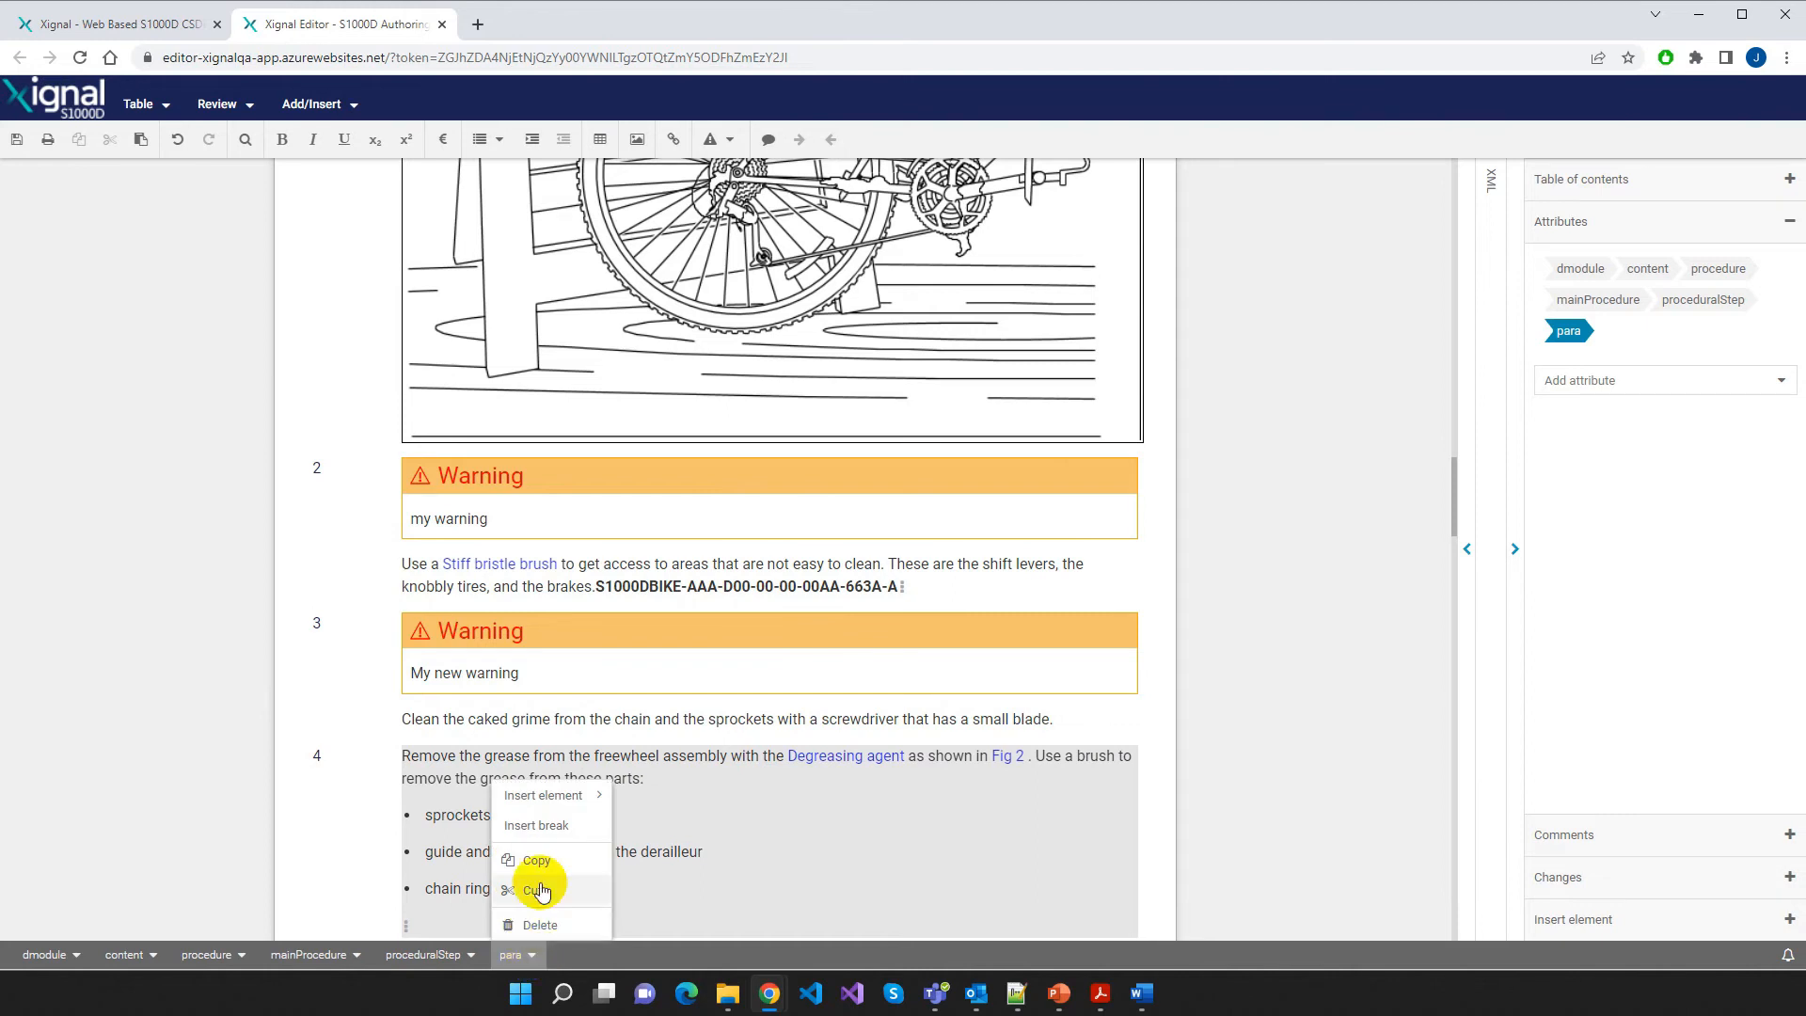
mouse_move(572, 806)
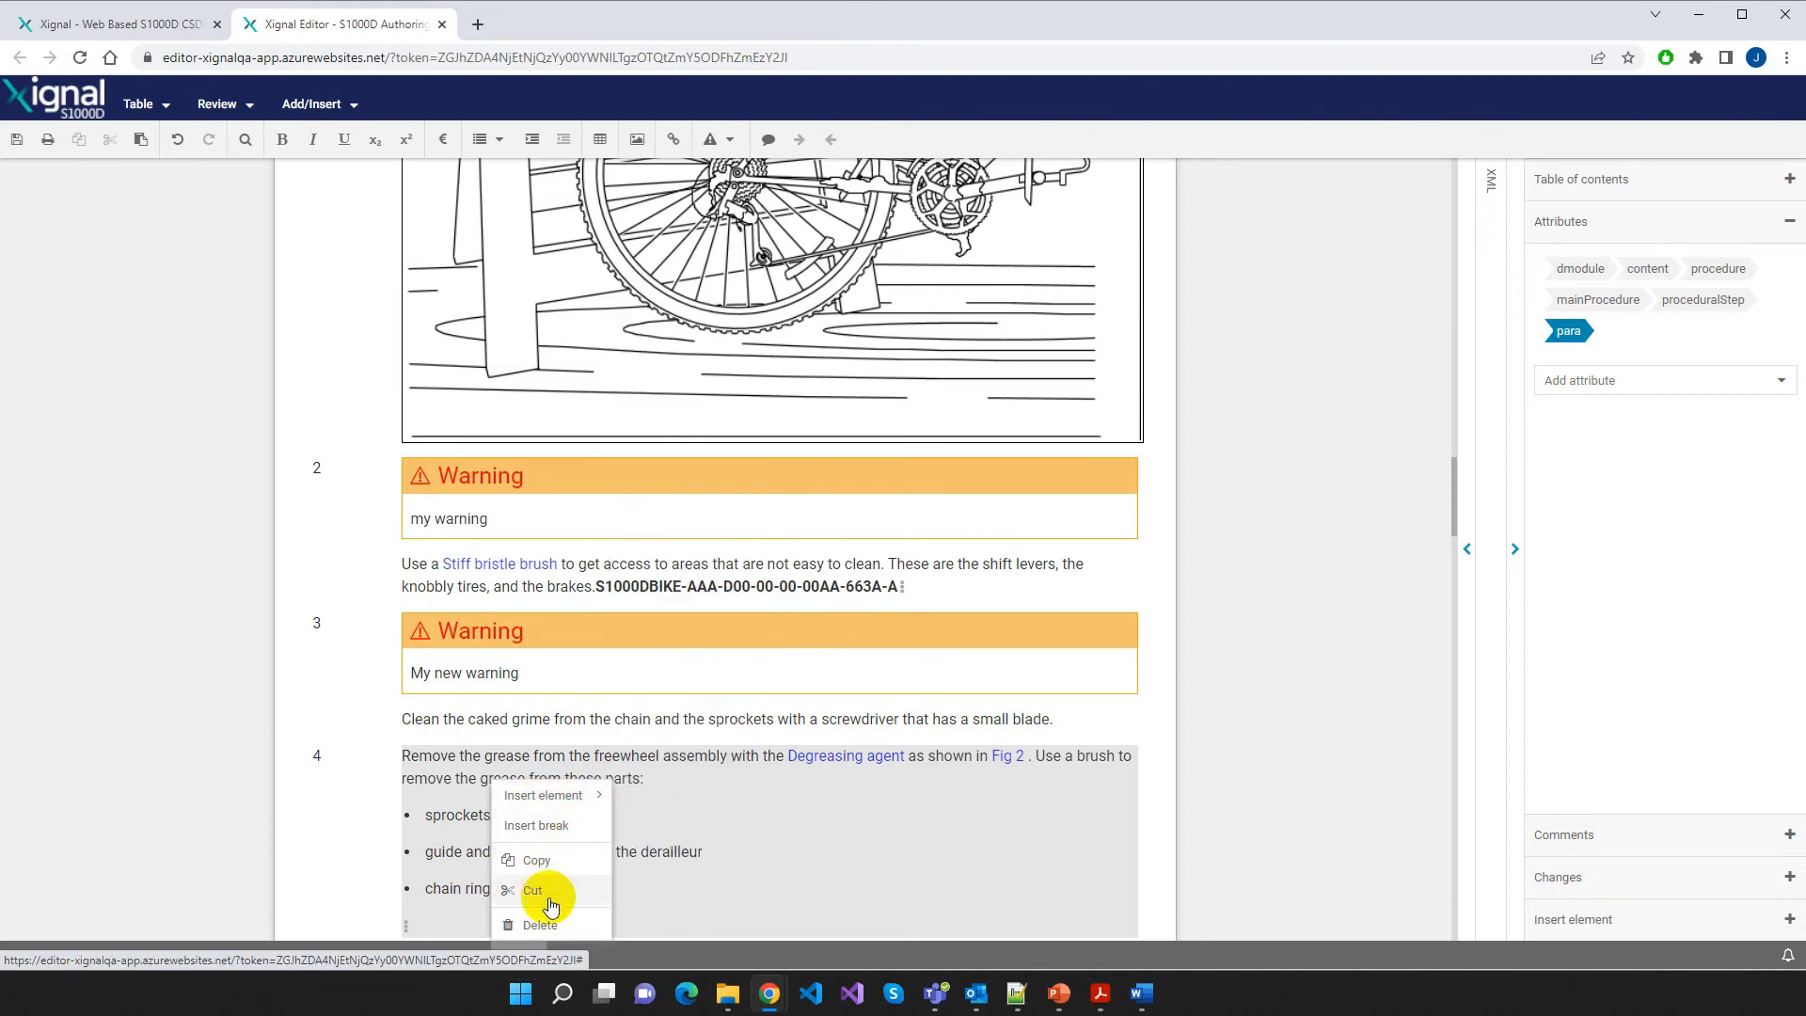
click(741, 821)
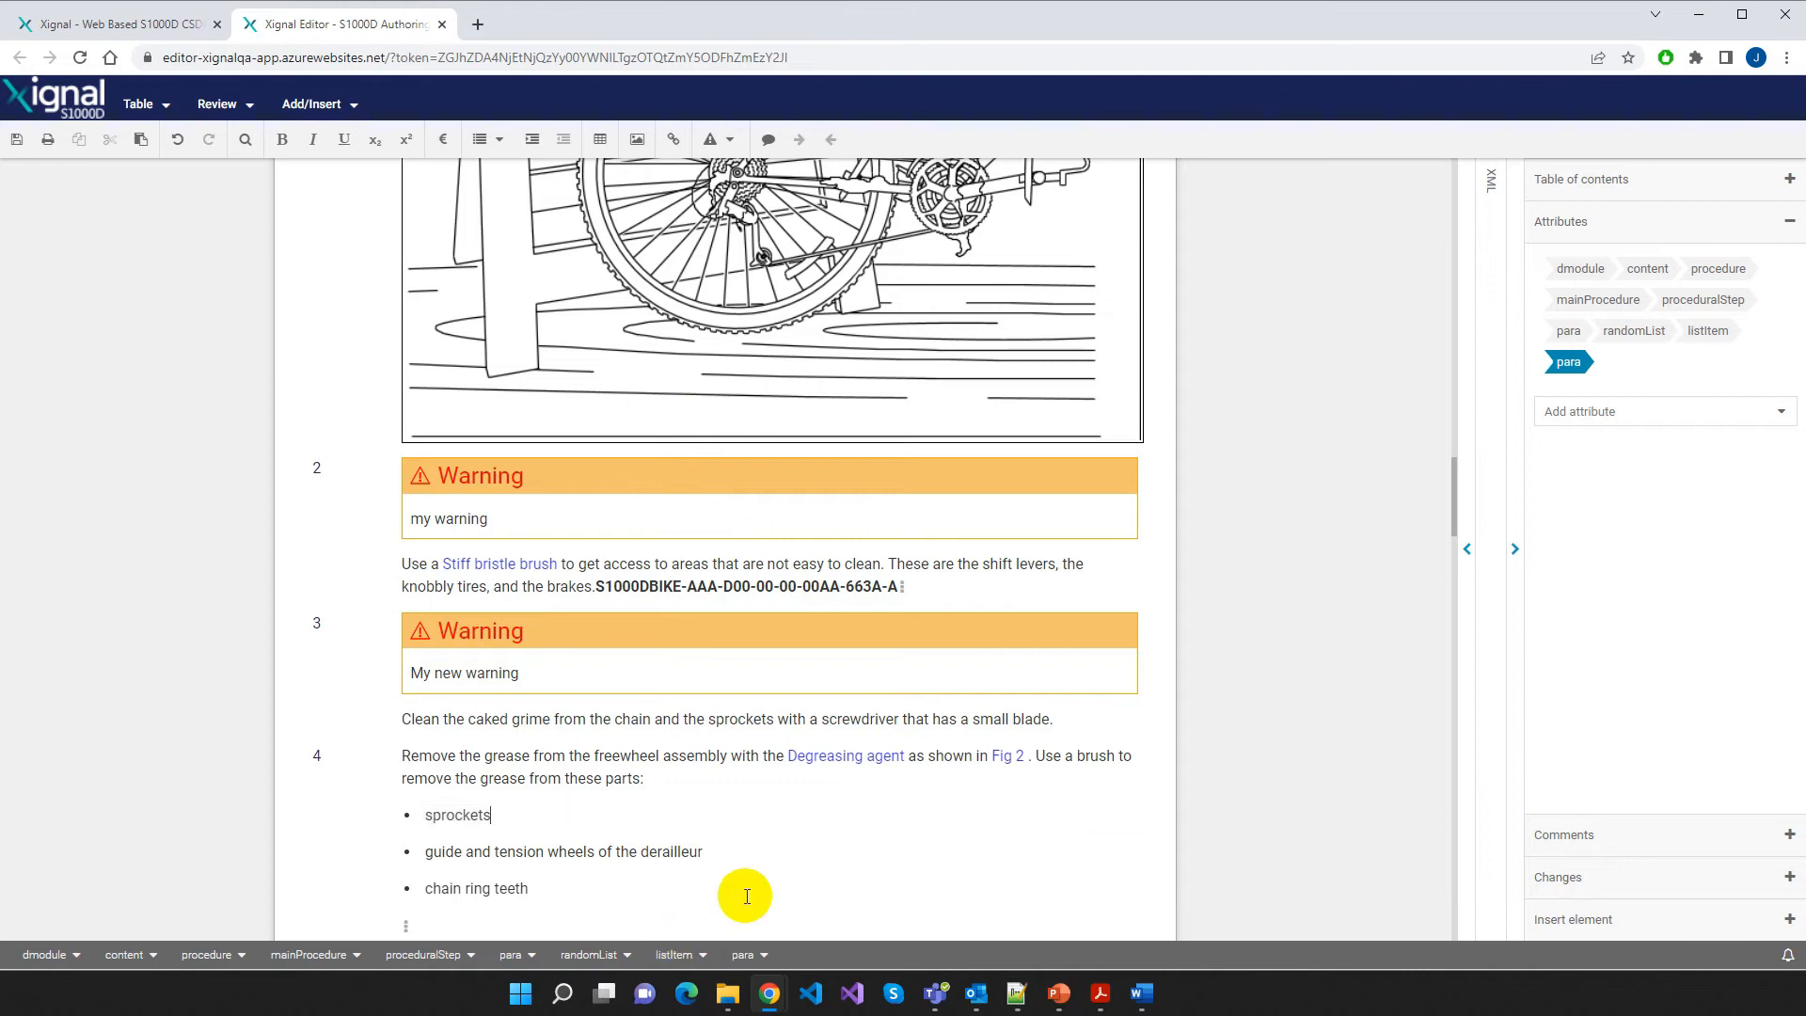
click(1614, 929)
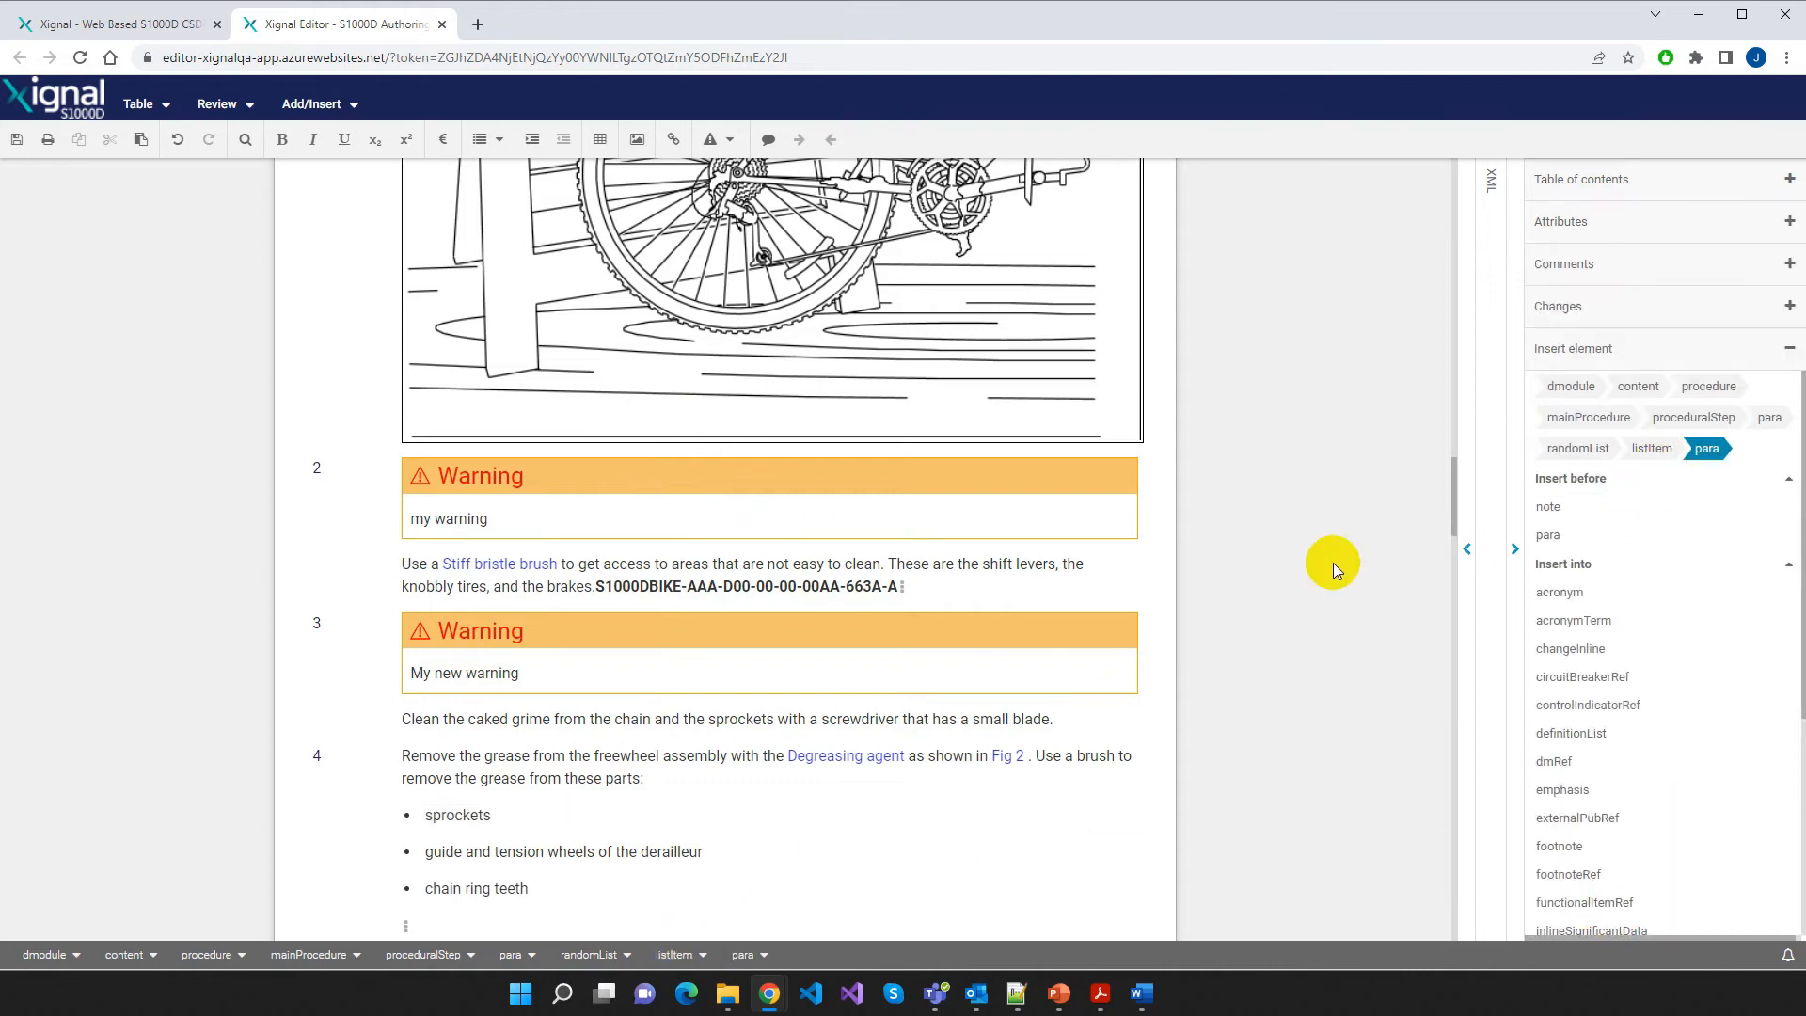
click(1577, 448)
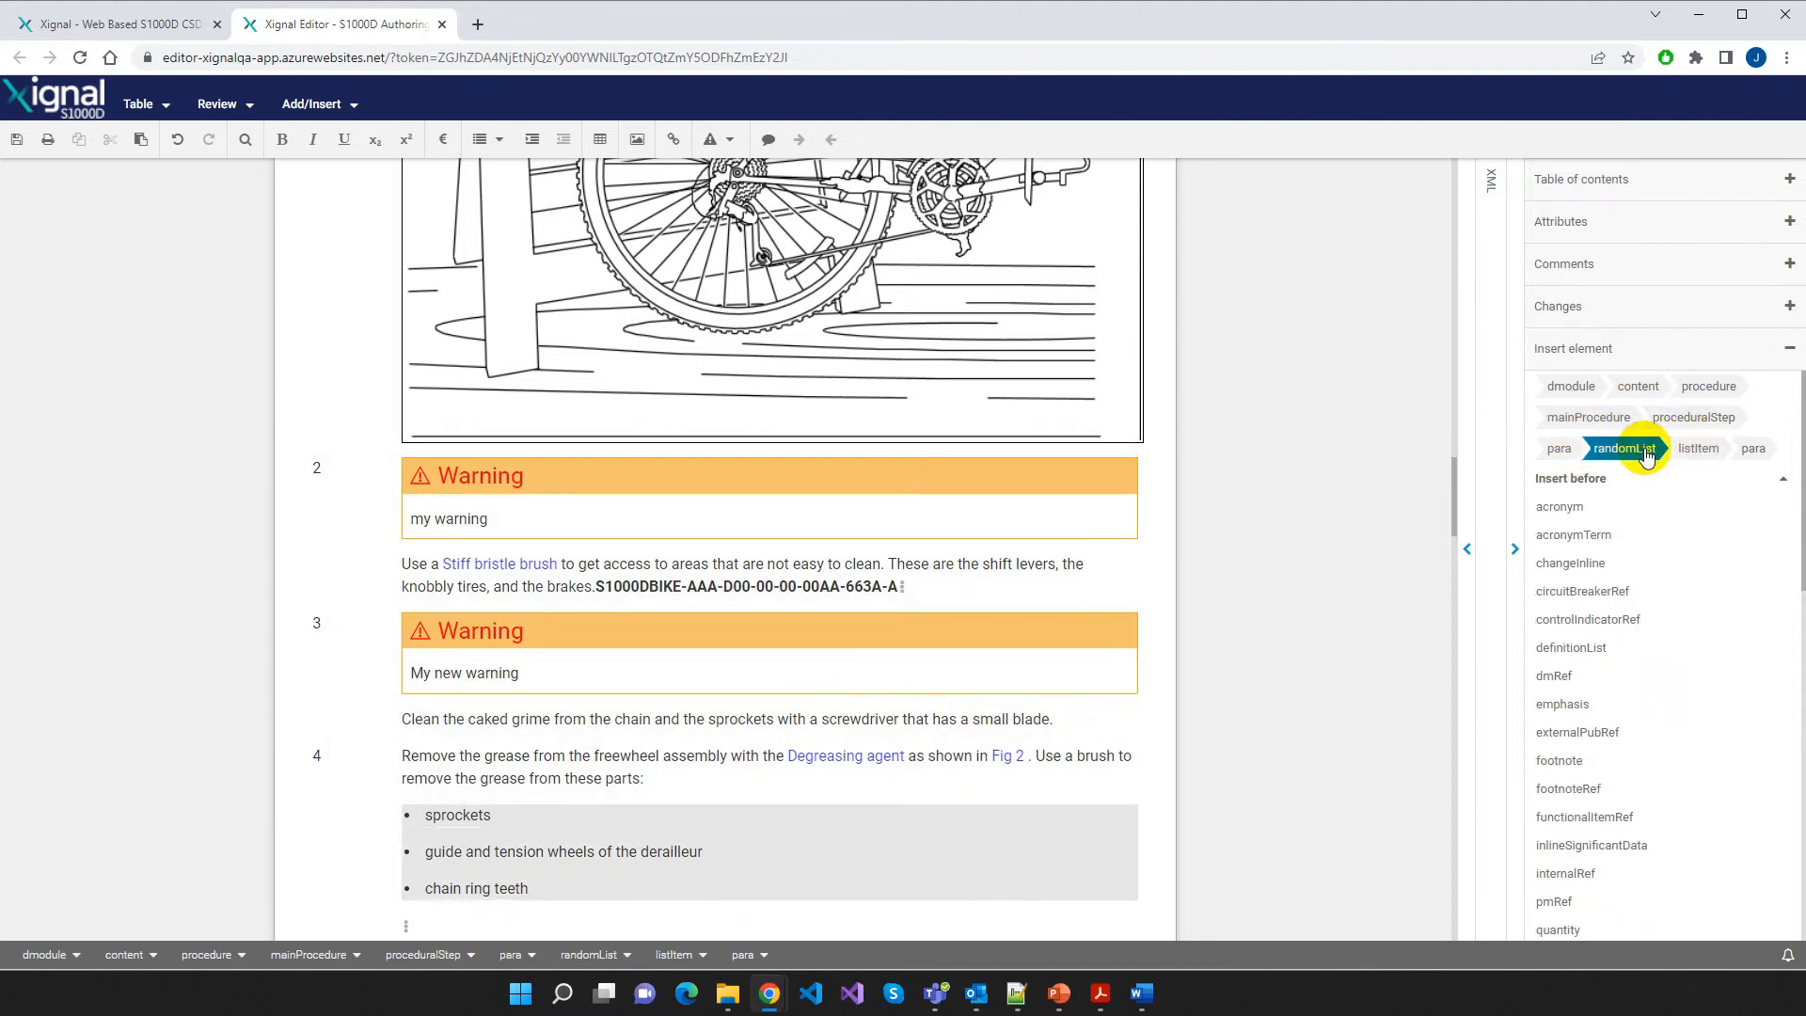
click(1696, 452)
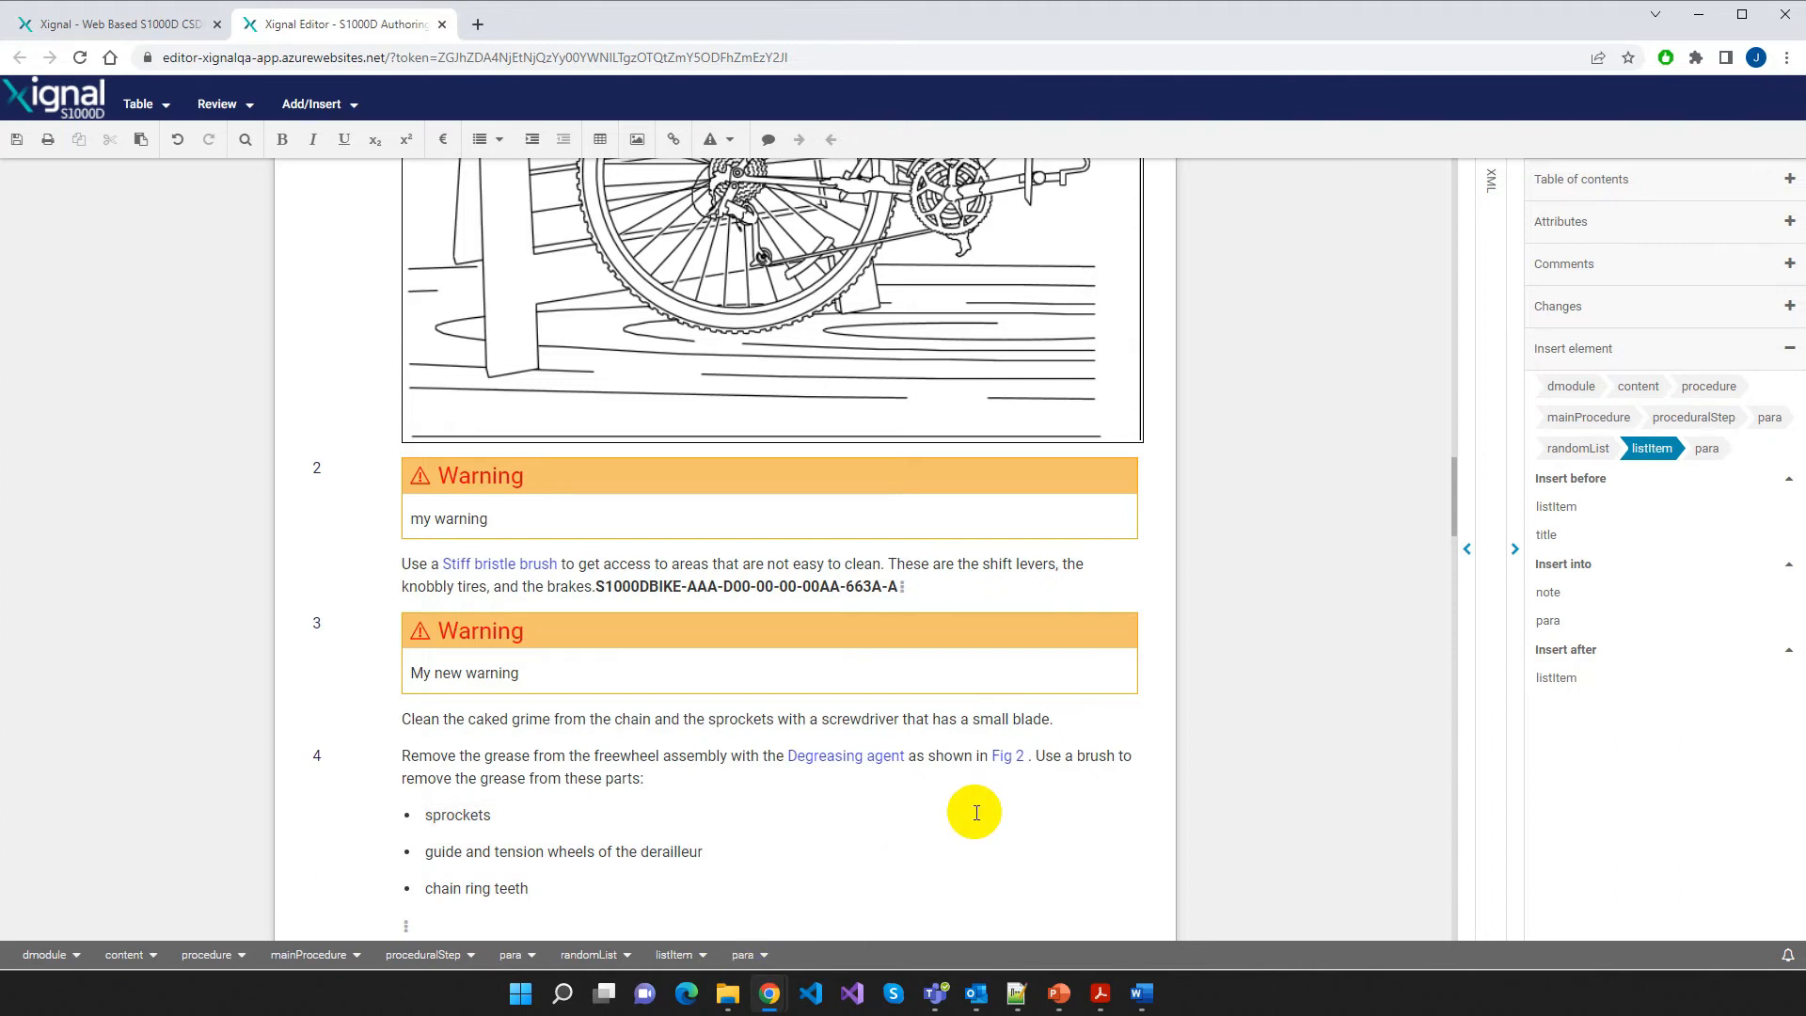
Inspect the attributes of the Fig 1 figure element and of the Detergent B reference in the last caution
click(1624, 226)
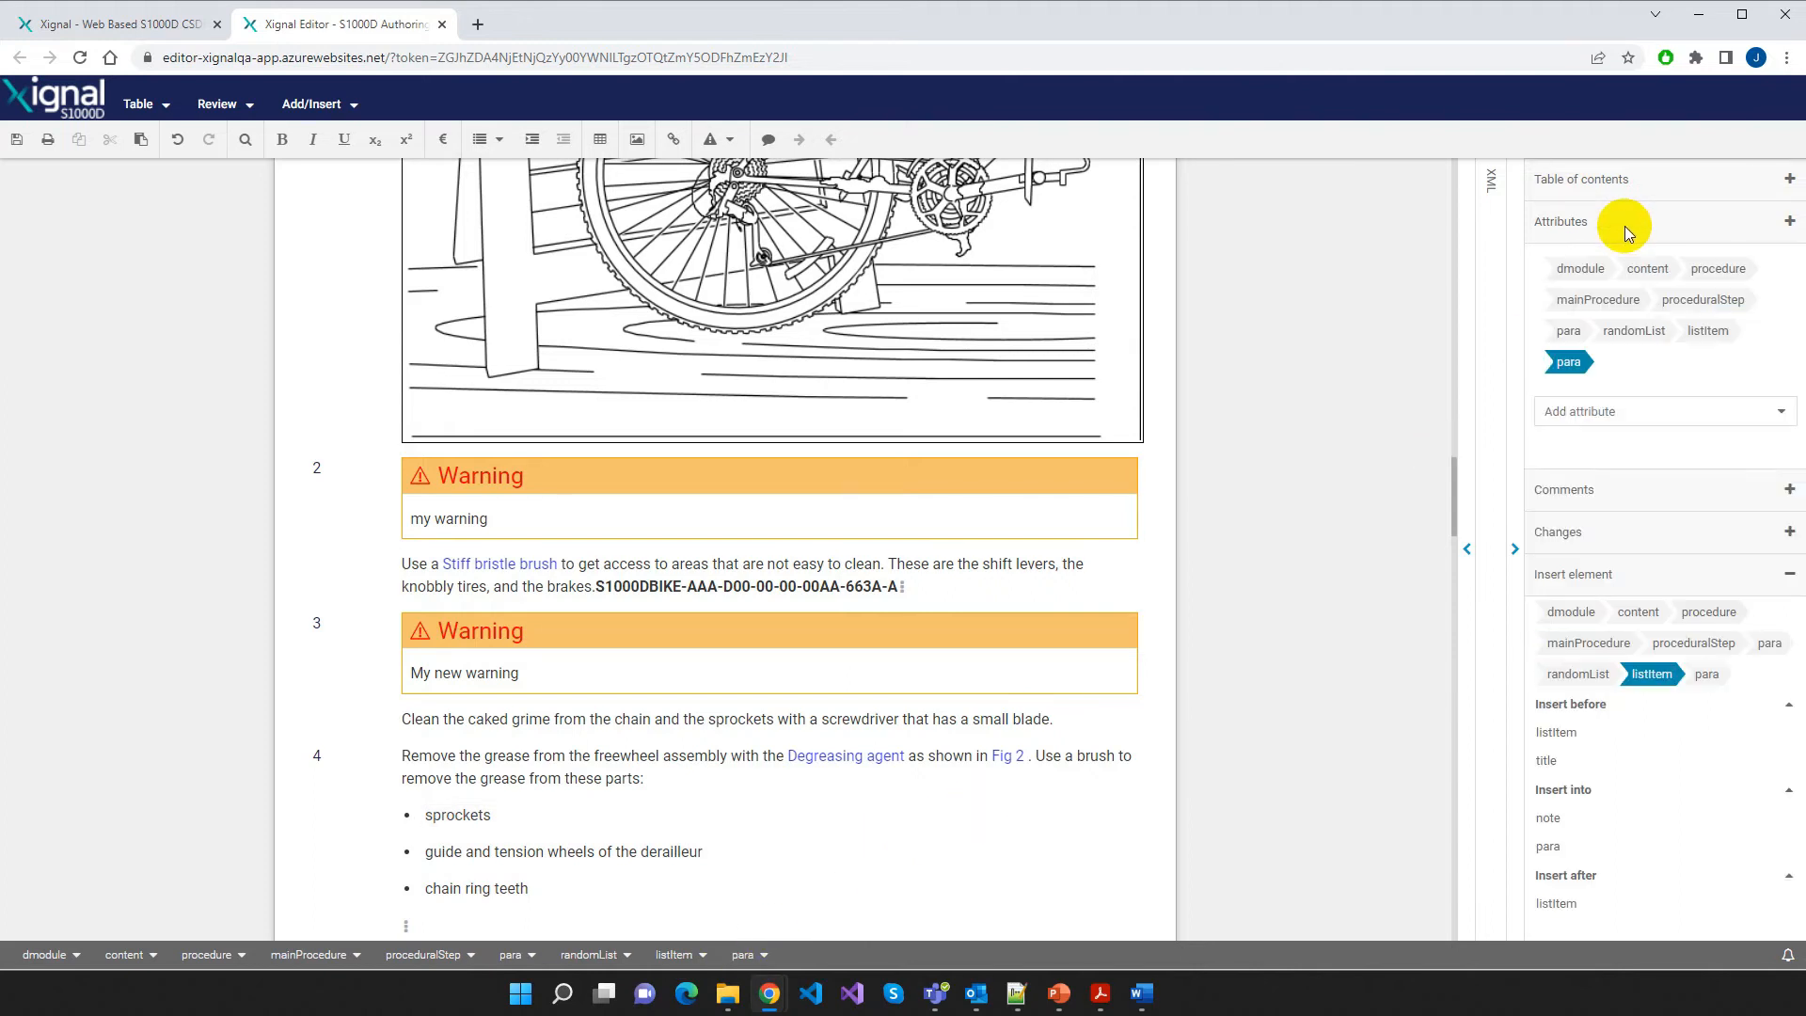
click(584, 371)
scroll(794, 371, up, 3)
scroll(797, 375, up, 3)
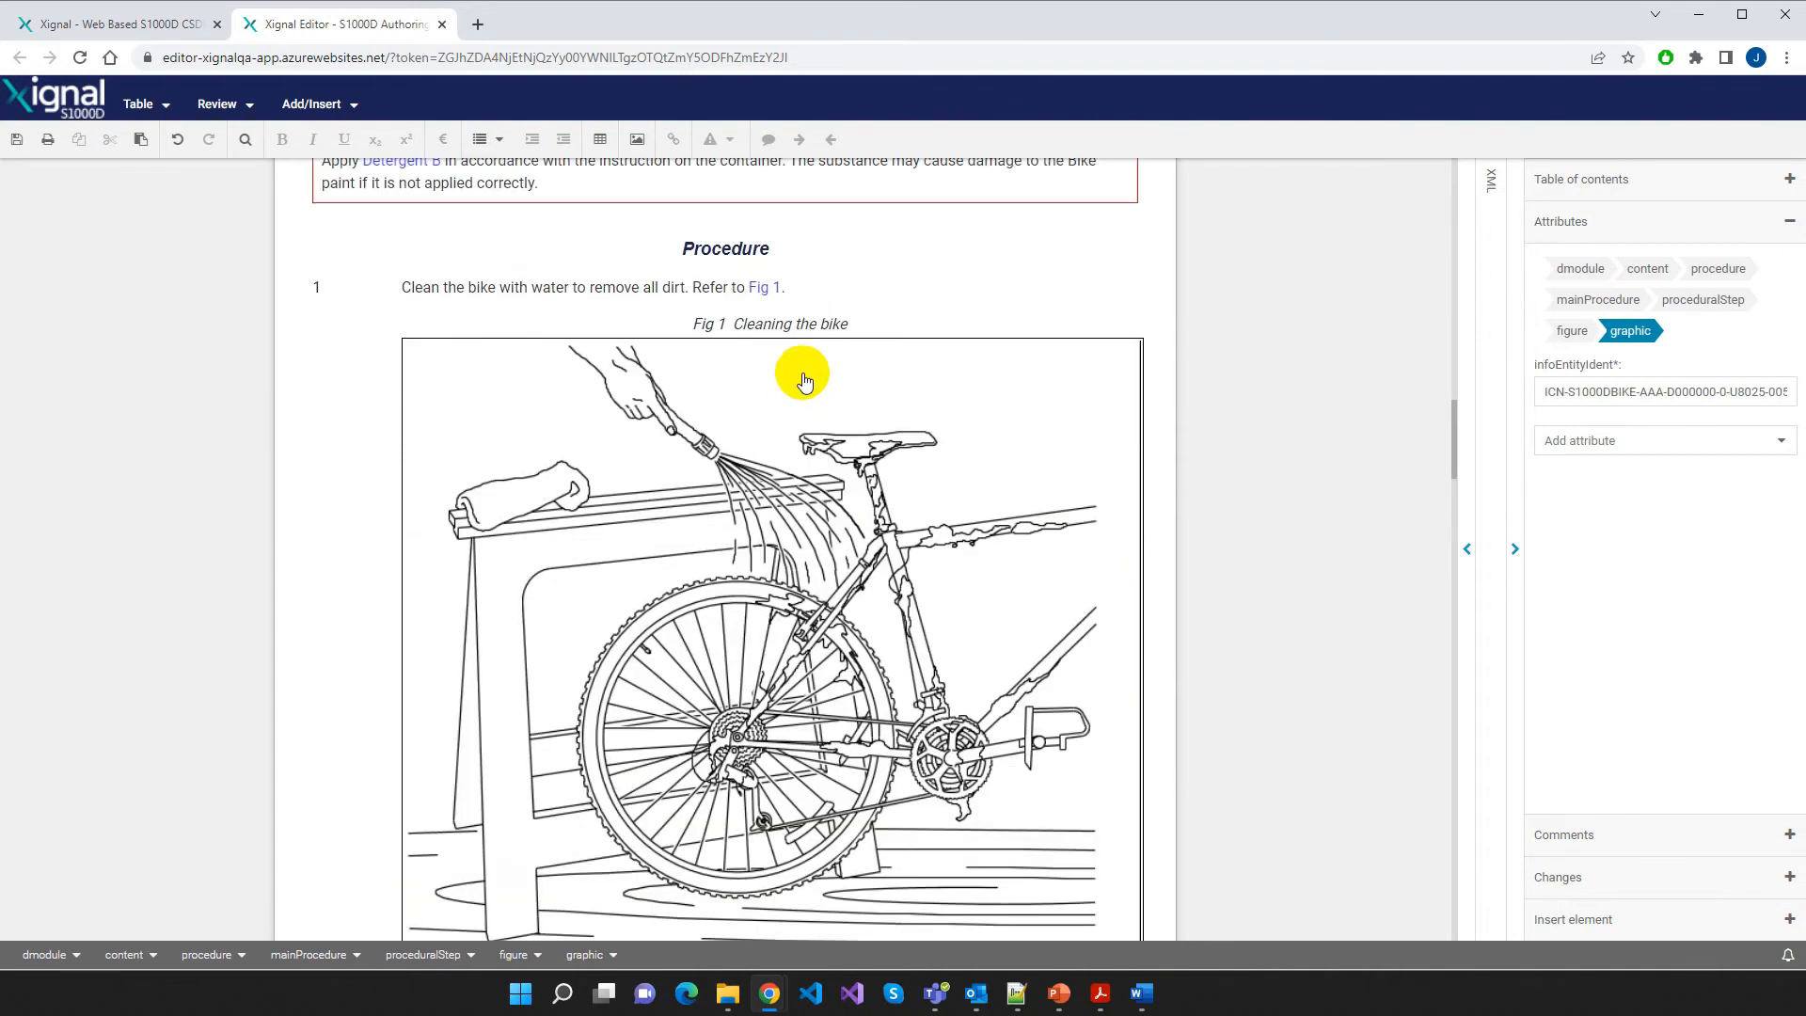
click(1571, 330)
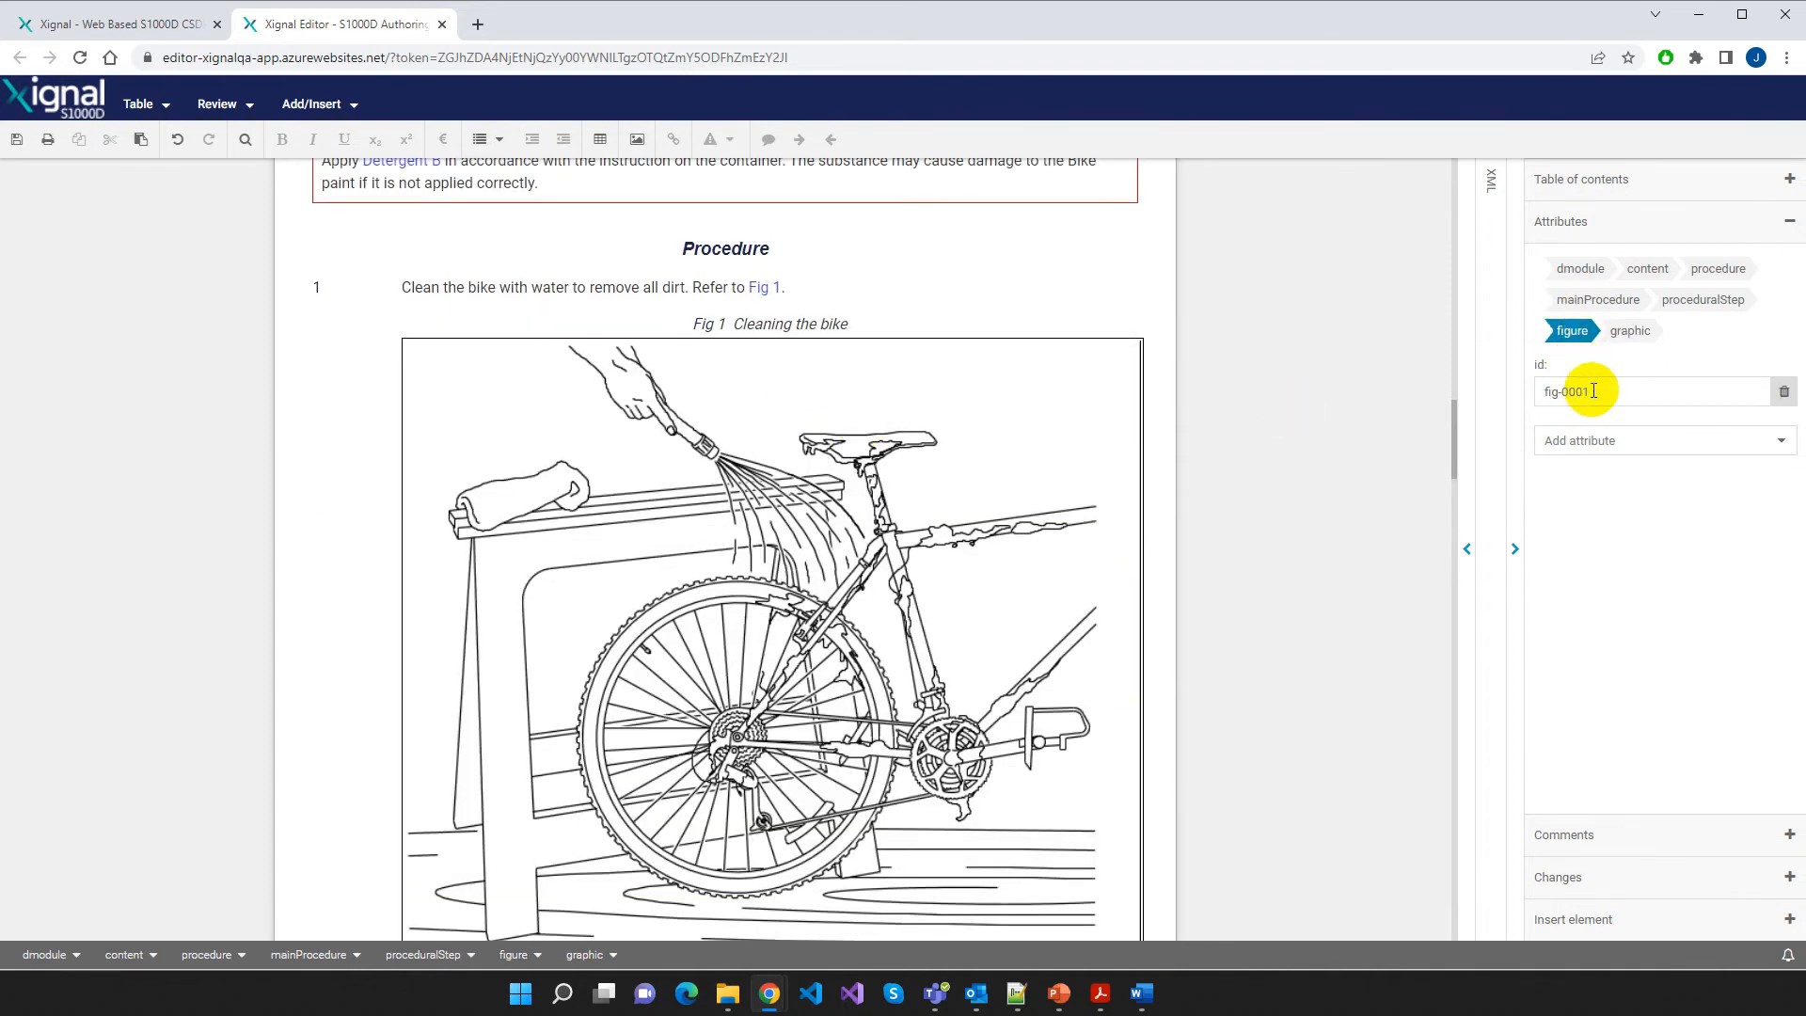
scroll(828, 376, up, 3)
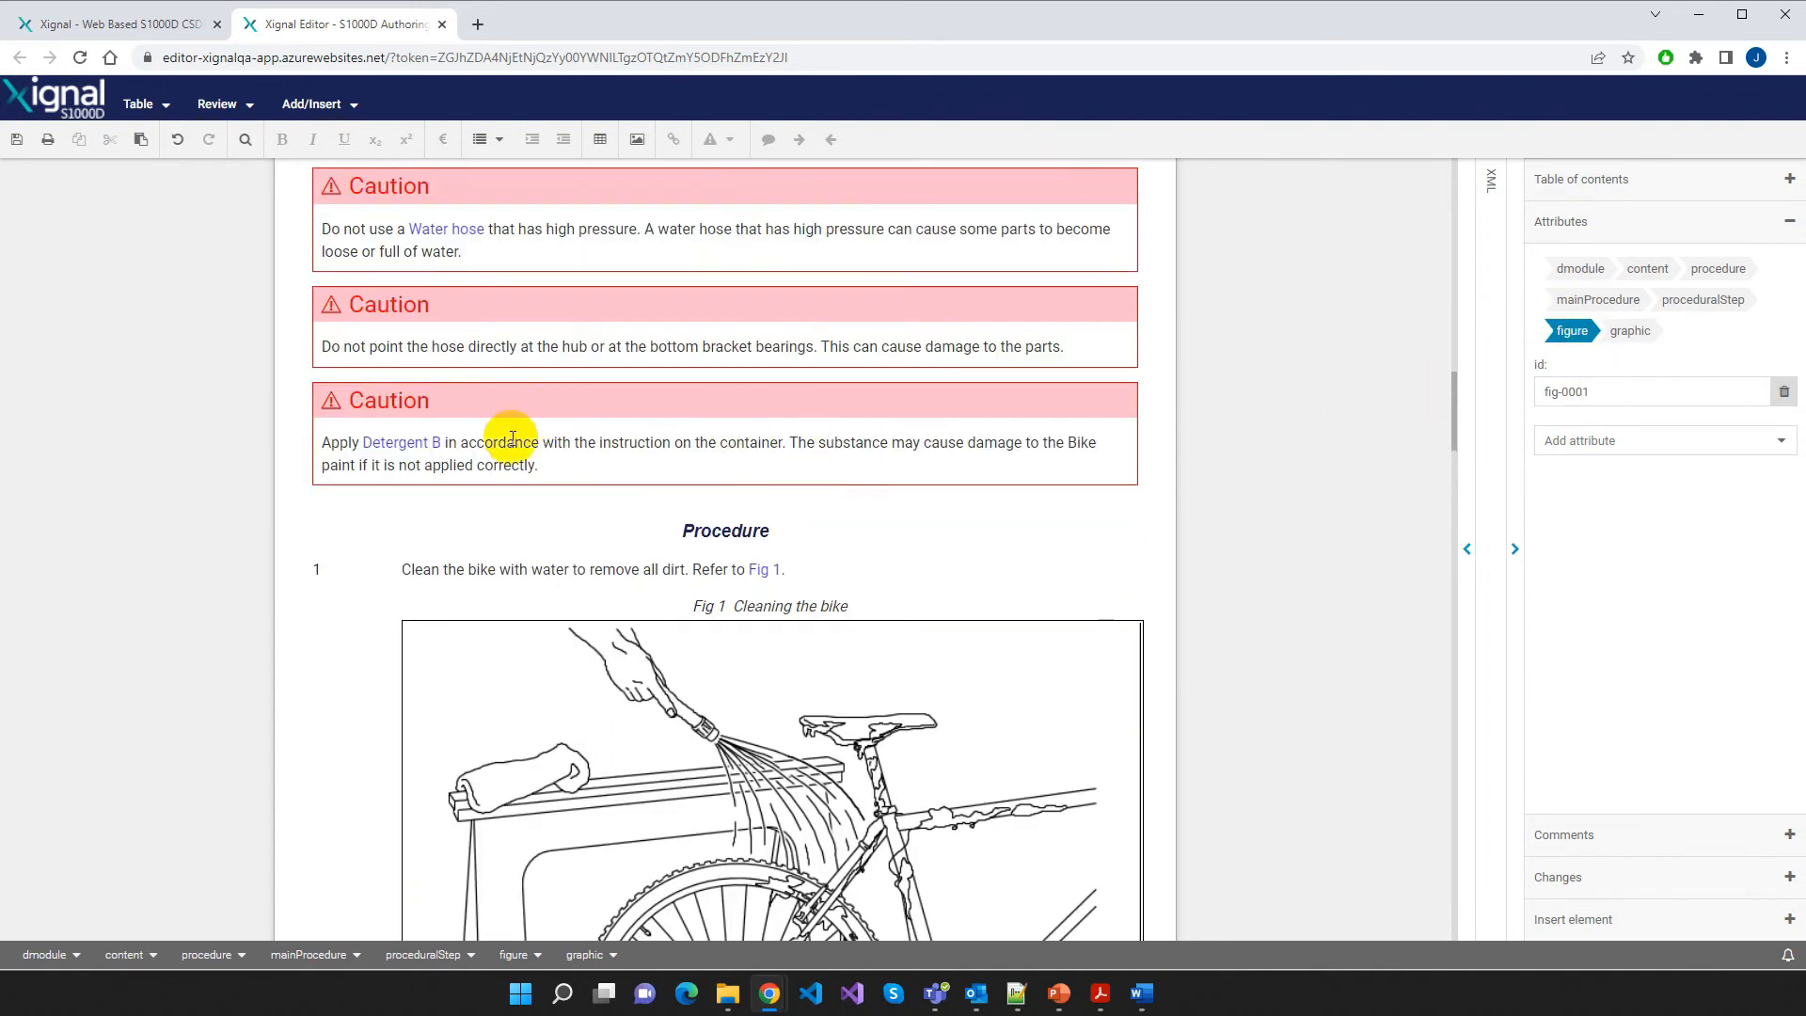
click(406, 444)
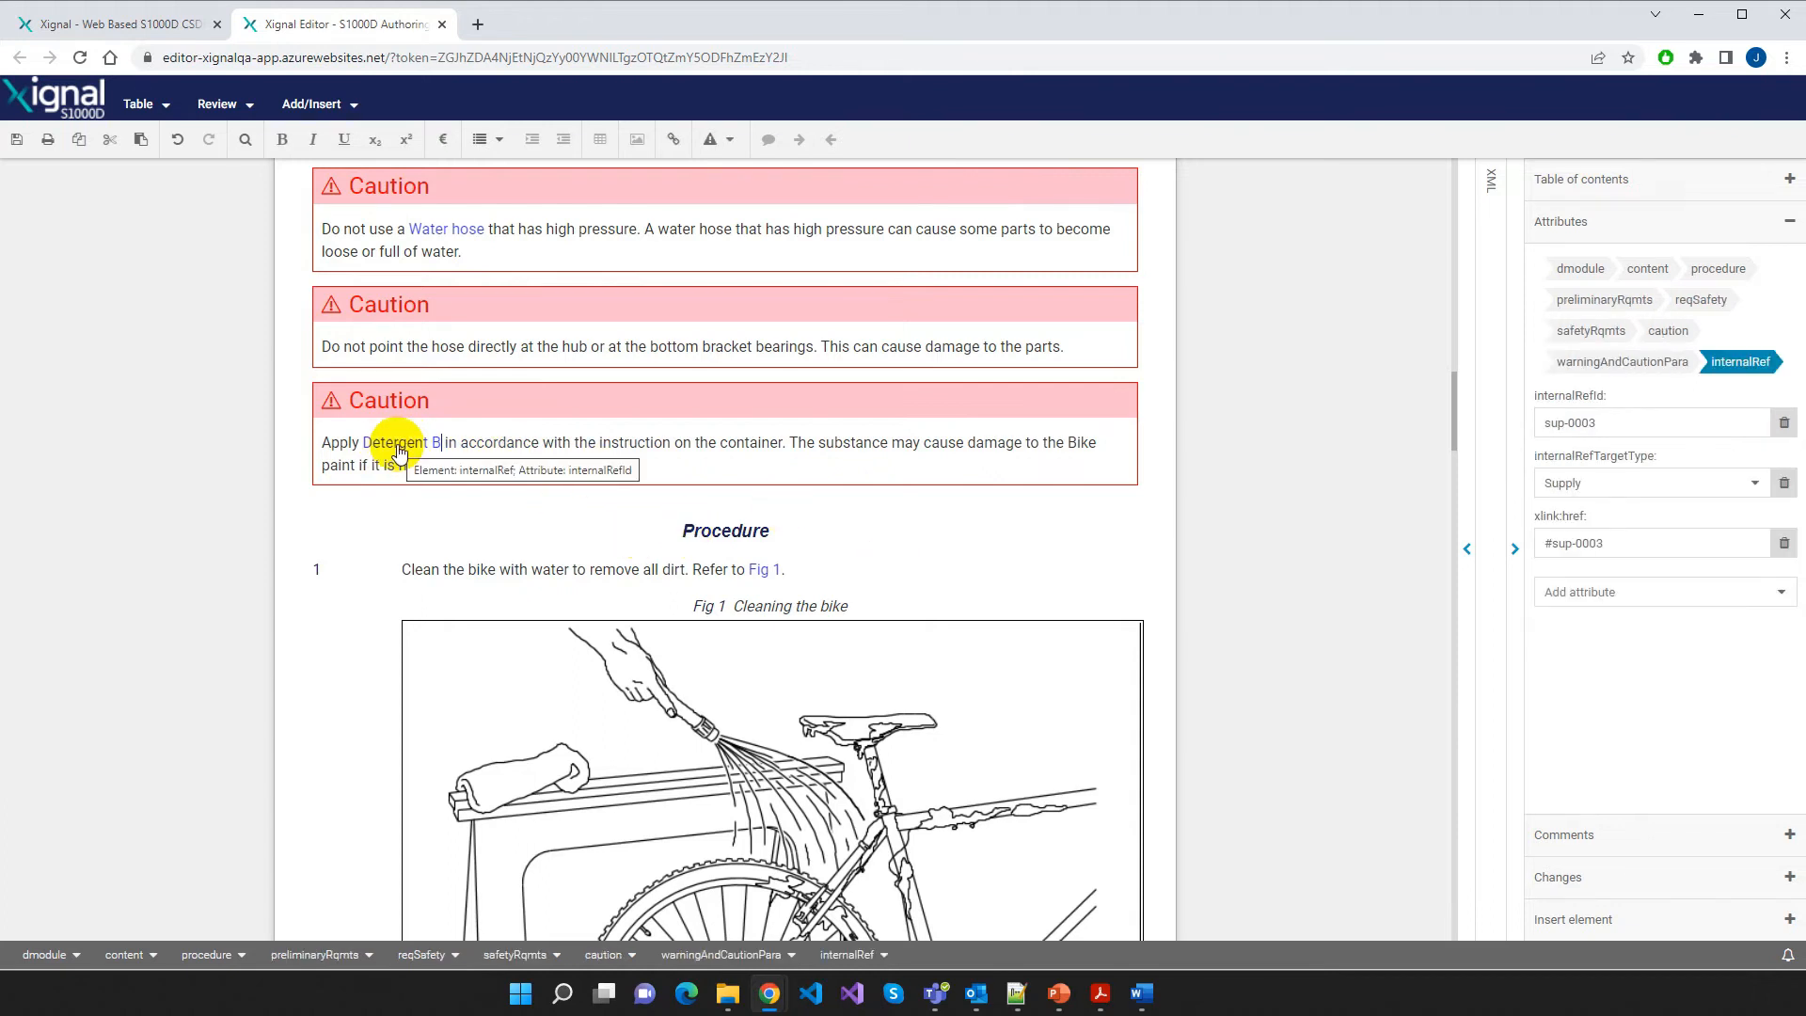
Add a default supportEquipDescr row after Sponge in the Support equipment table
click(441, 443)
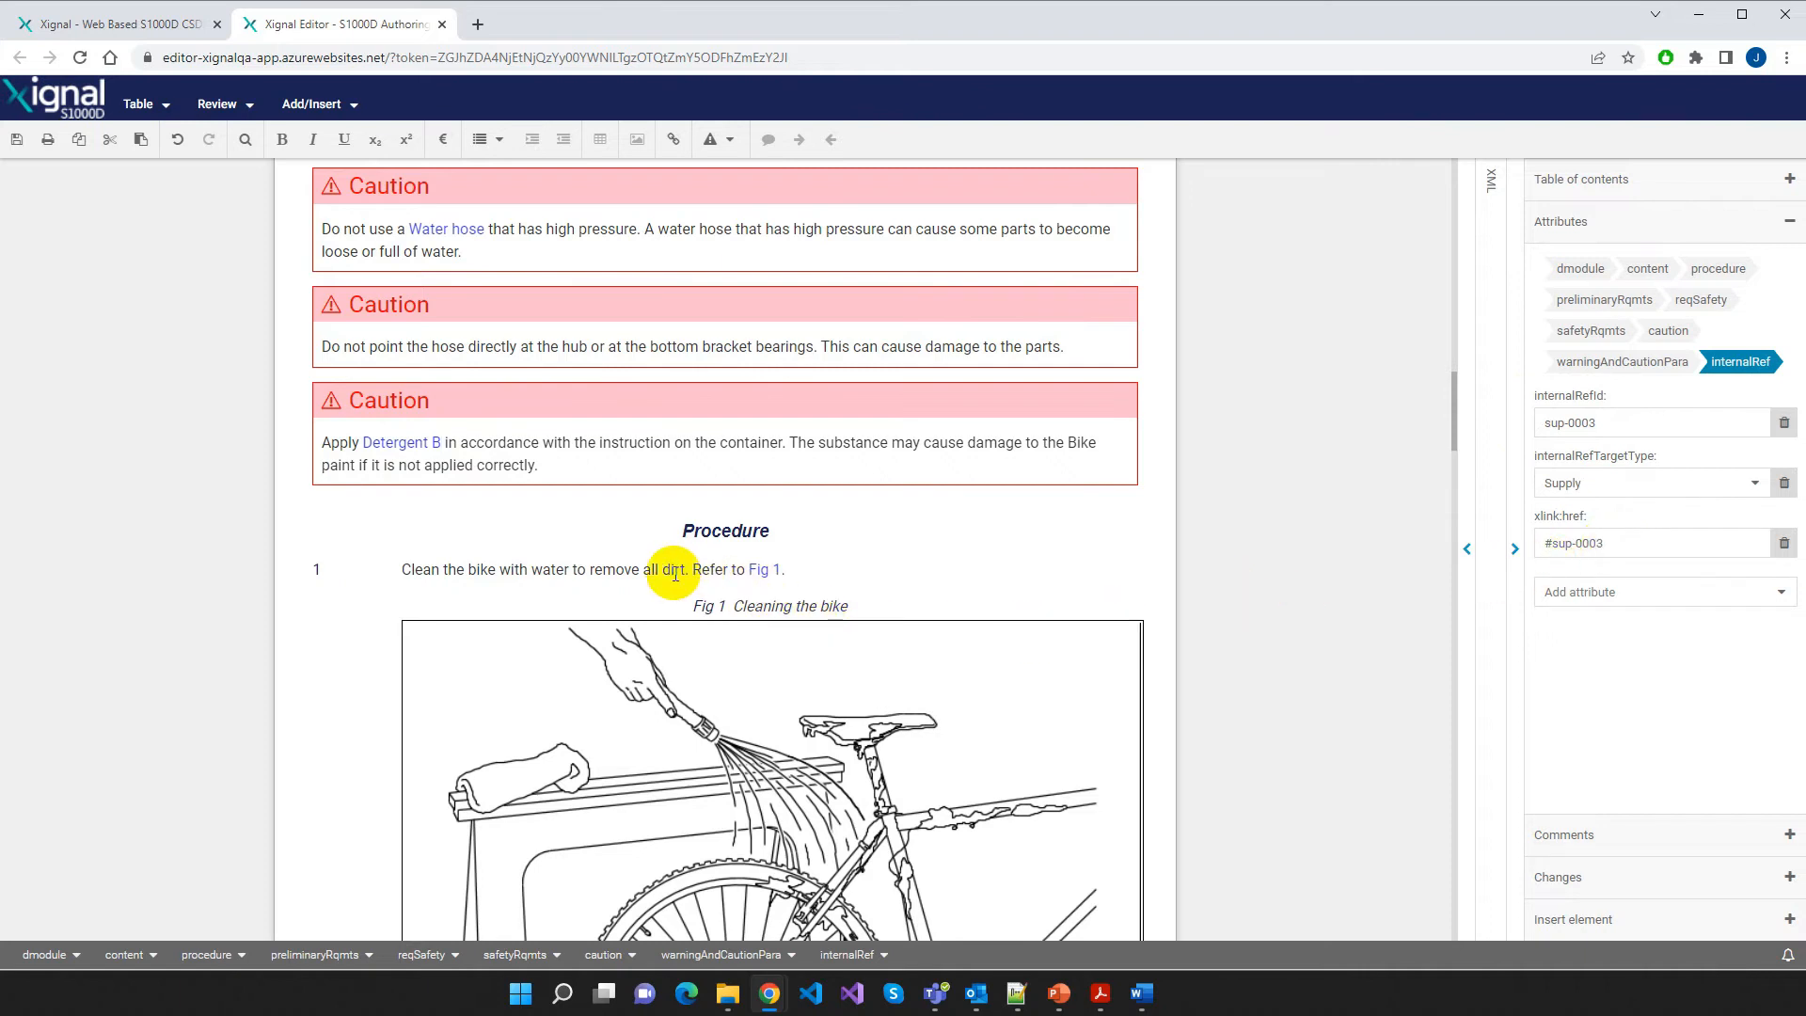
scroll(743, 555, up, 6)
scroll(757, 568, up, 7)
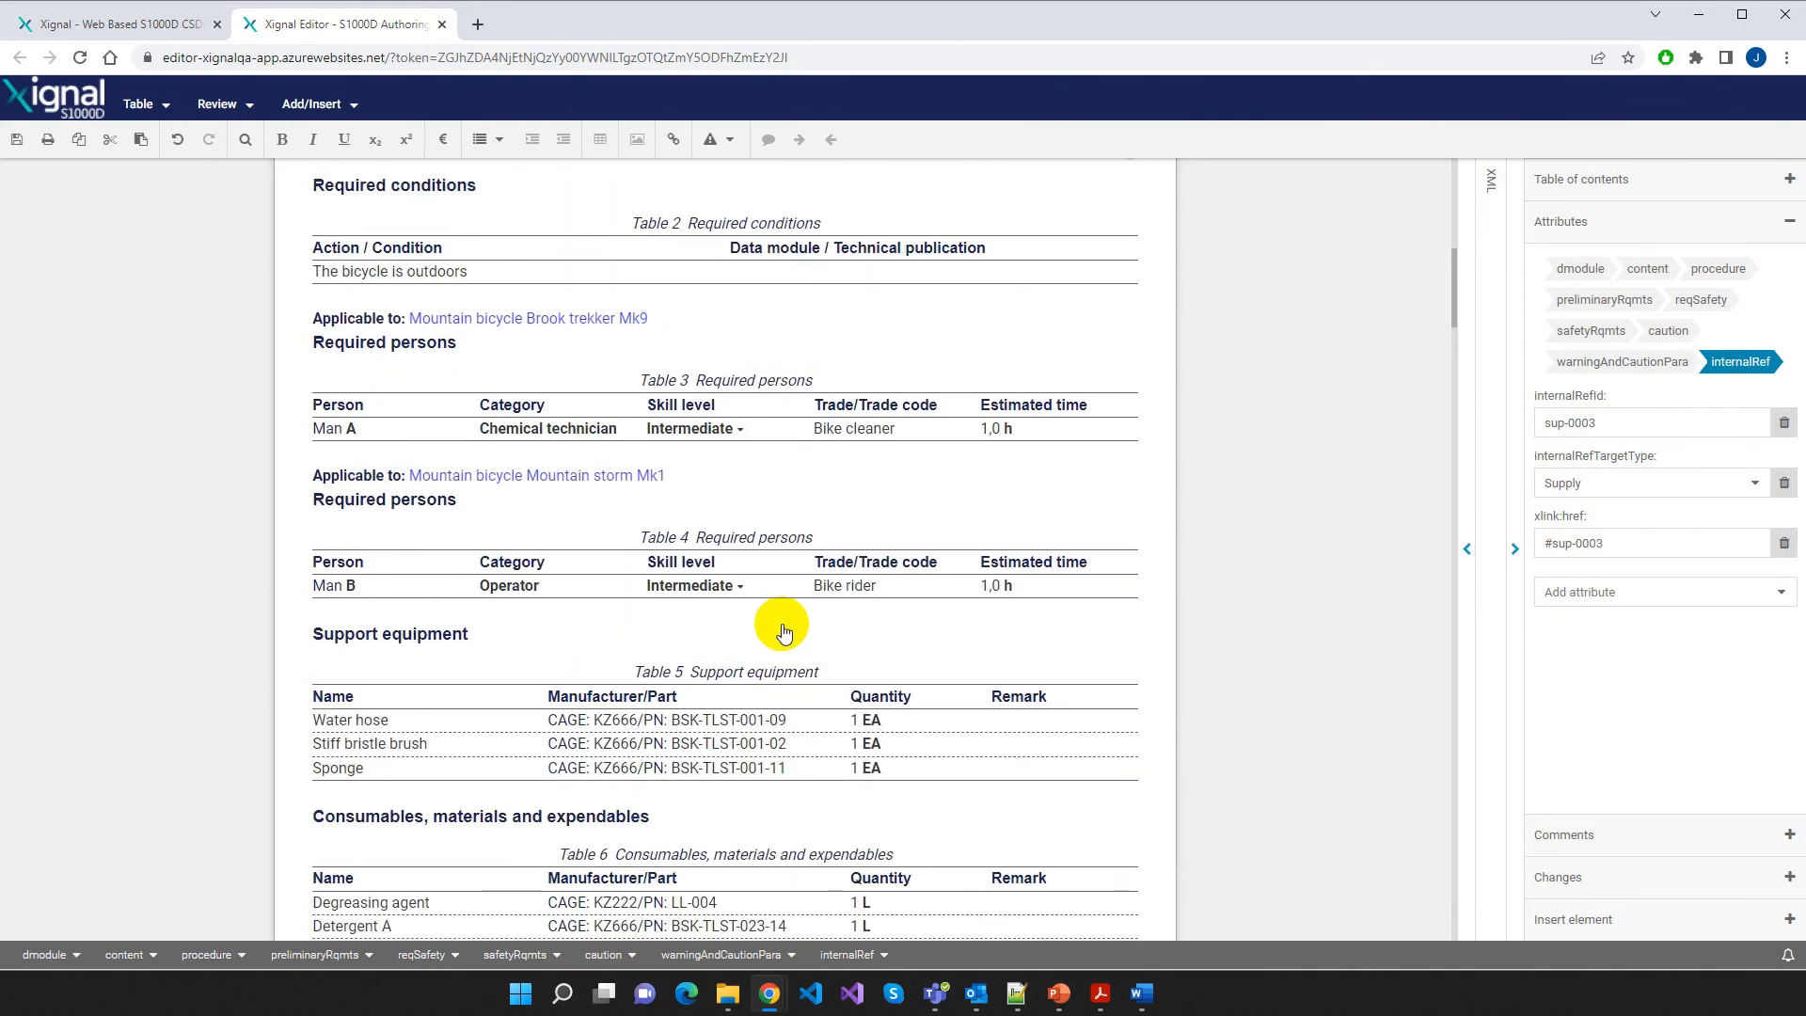
scroll(771, 606, down, 1)
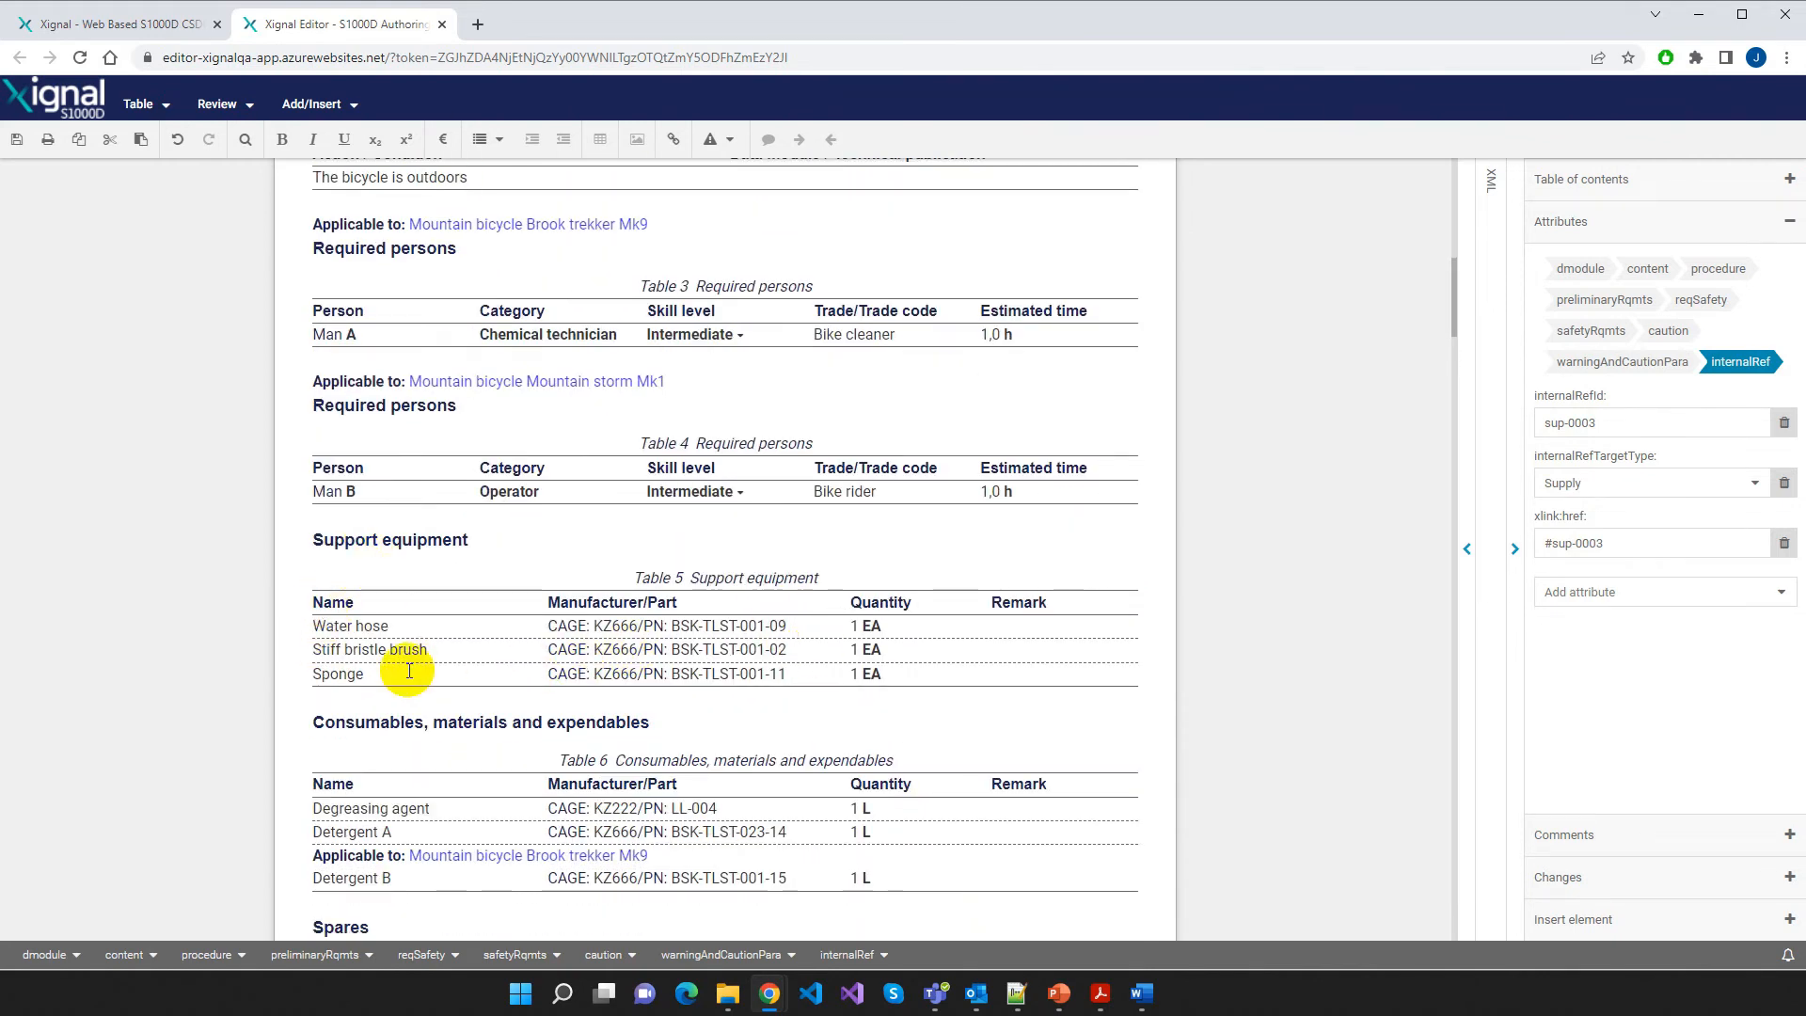
click(380, 675)
mouse_move(302, 677)
mouse_down()
mouse_move(307, 622)
mouse_move(307, 693)
mouse_up()
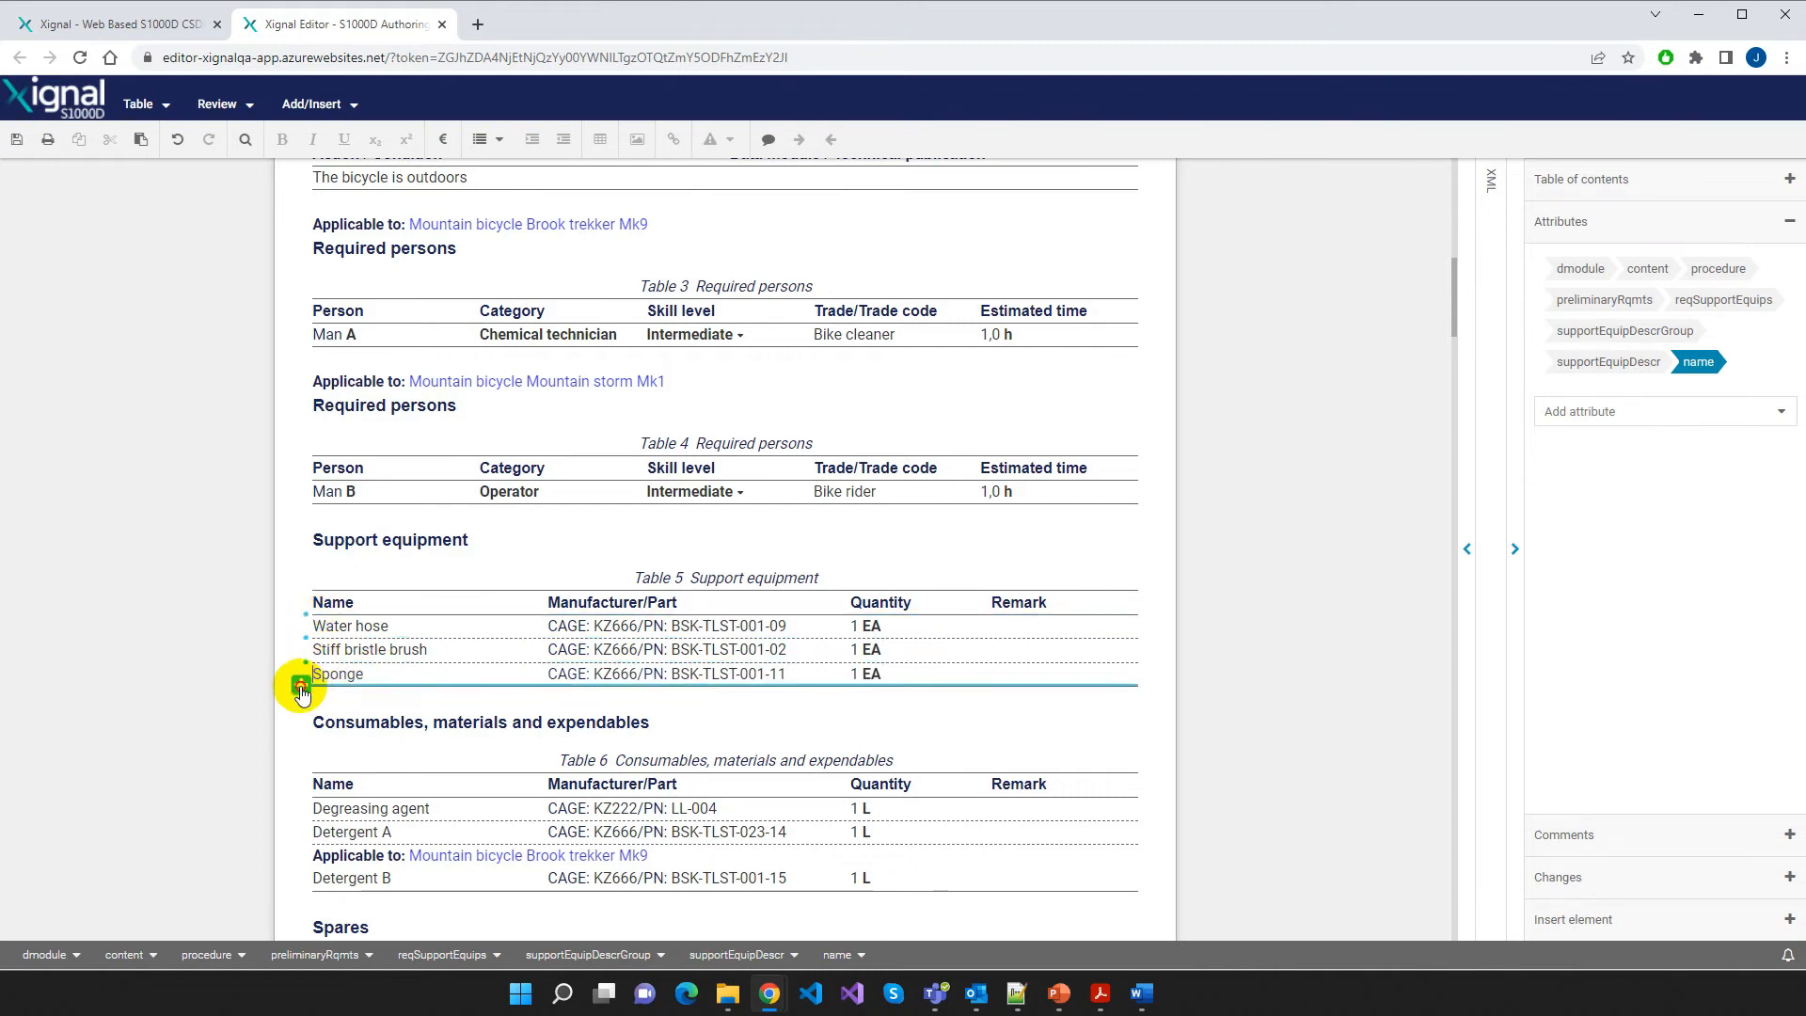
drag(302, 694, 303, 694)
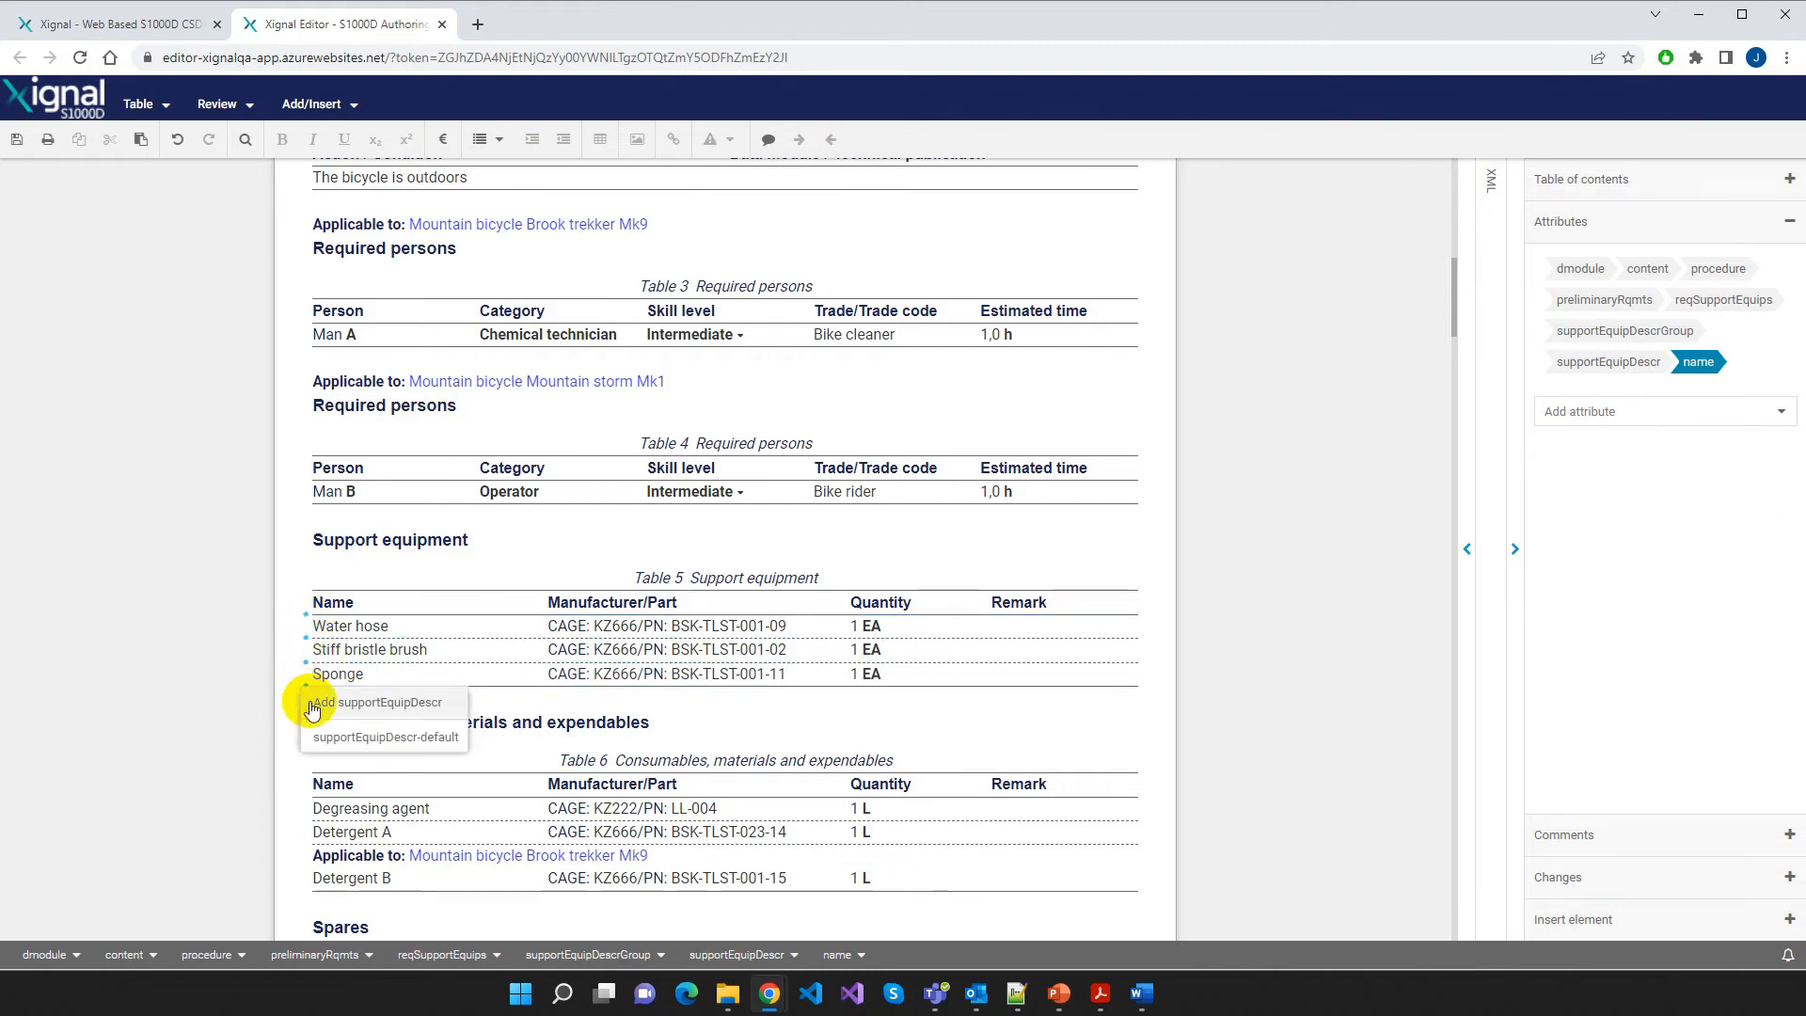
click(380, 737)
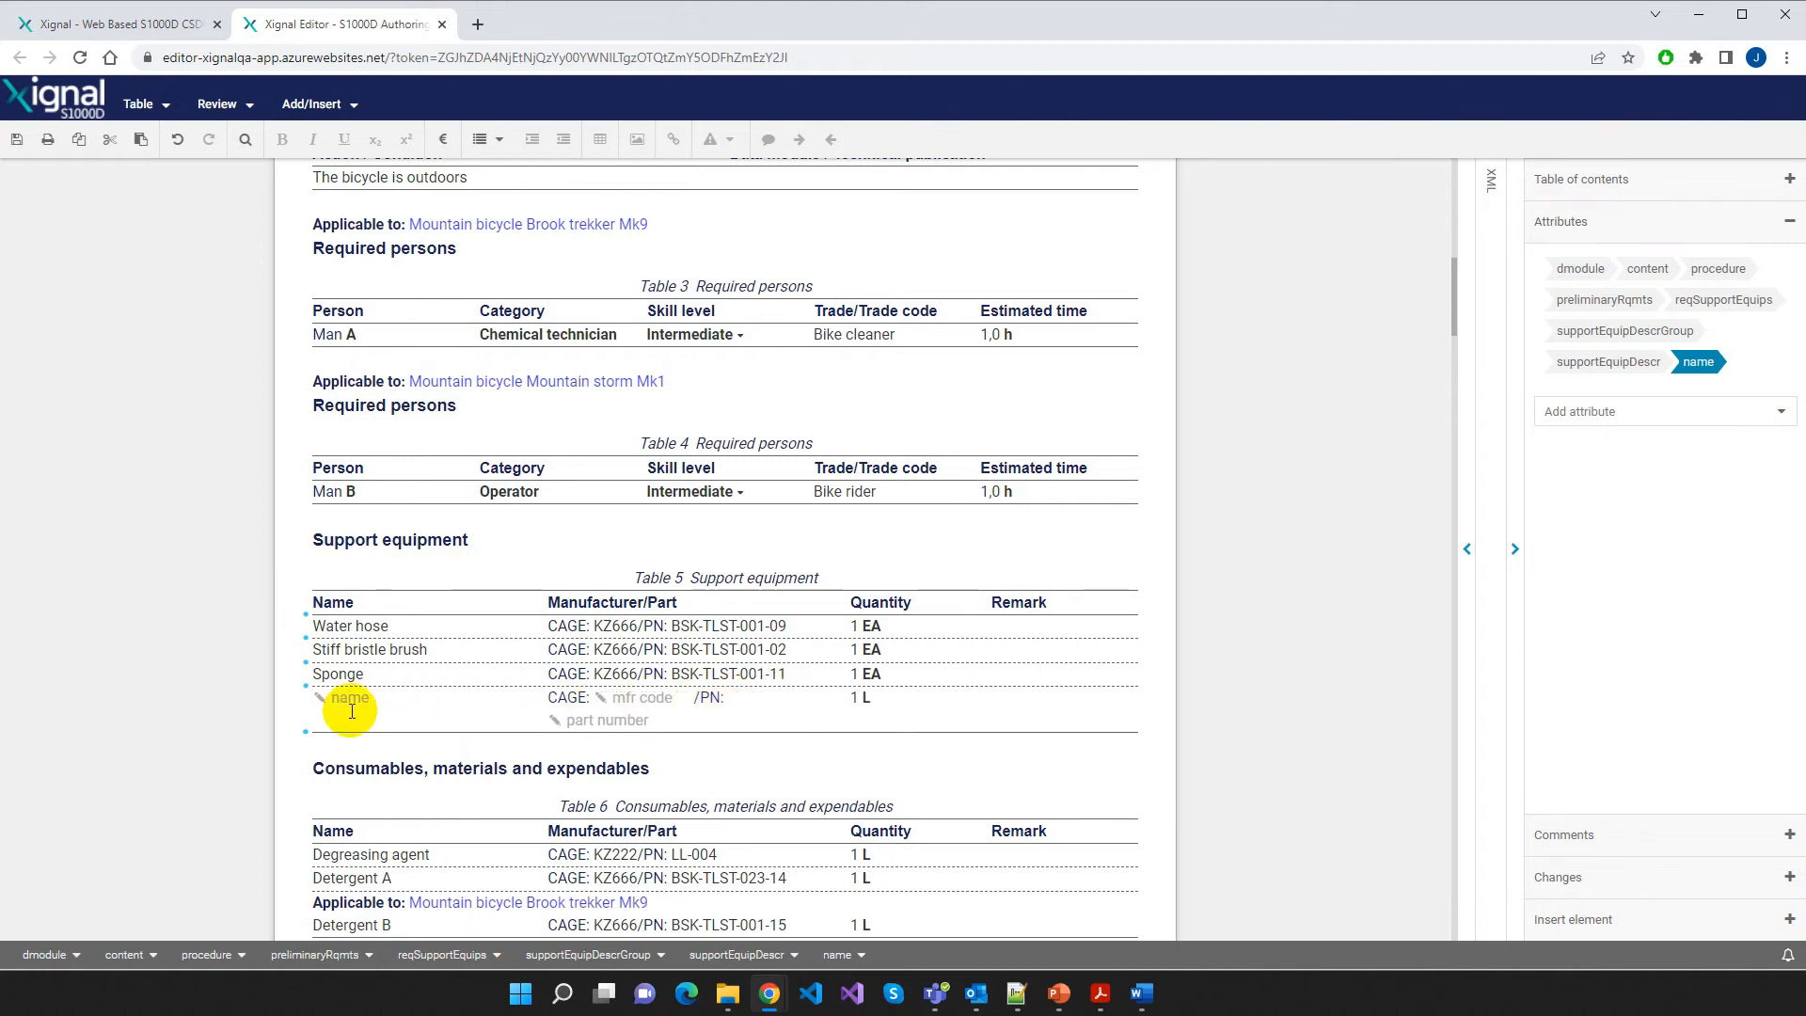
Try EA as the unit of measure for the new support equipment row and undo the row's insertion
click(866, 701)
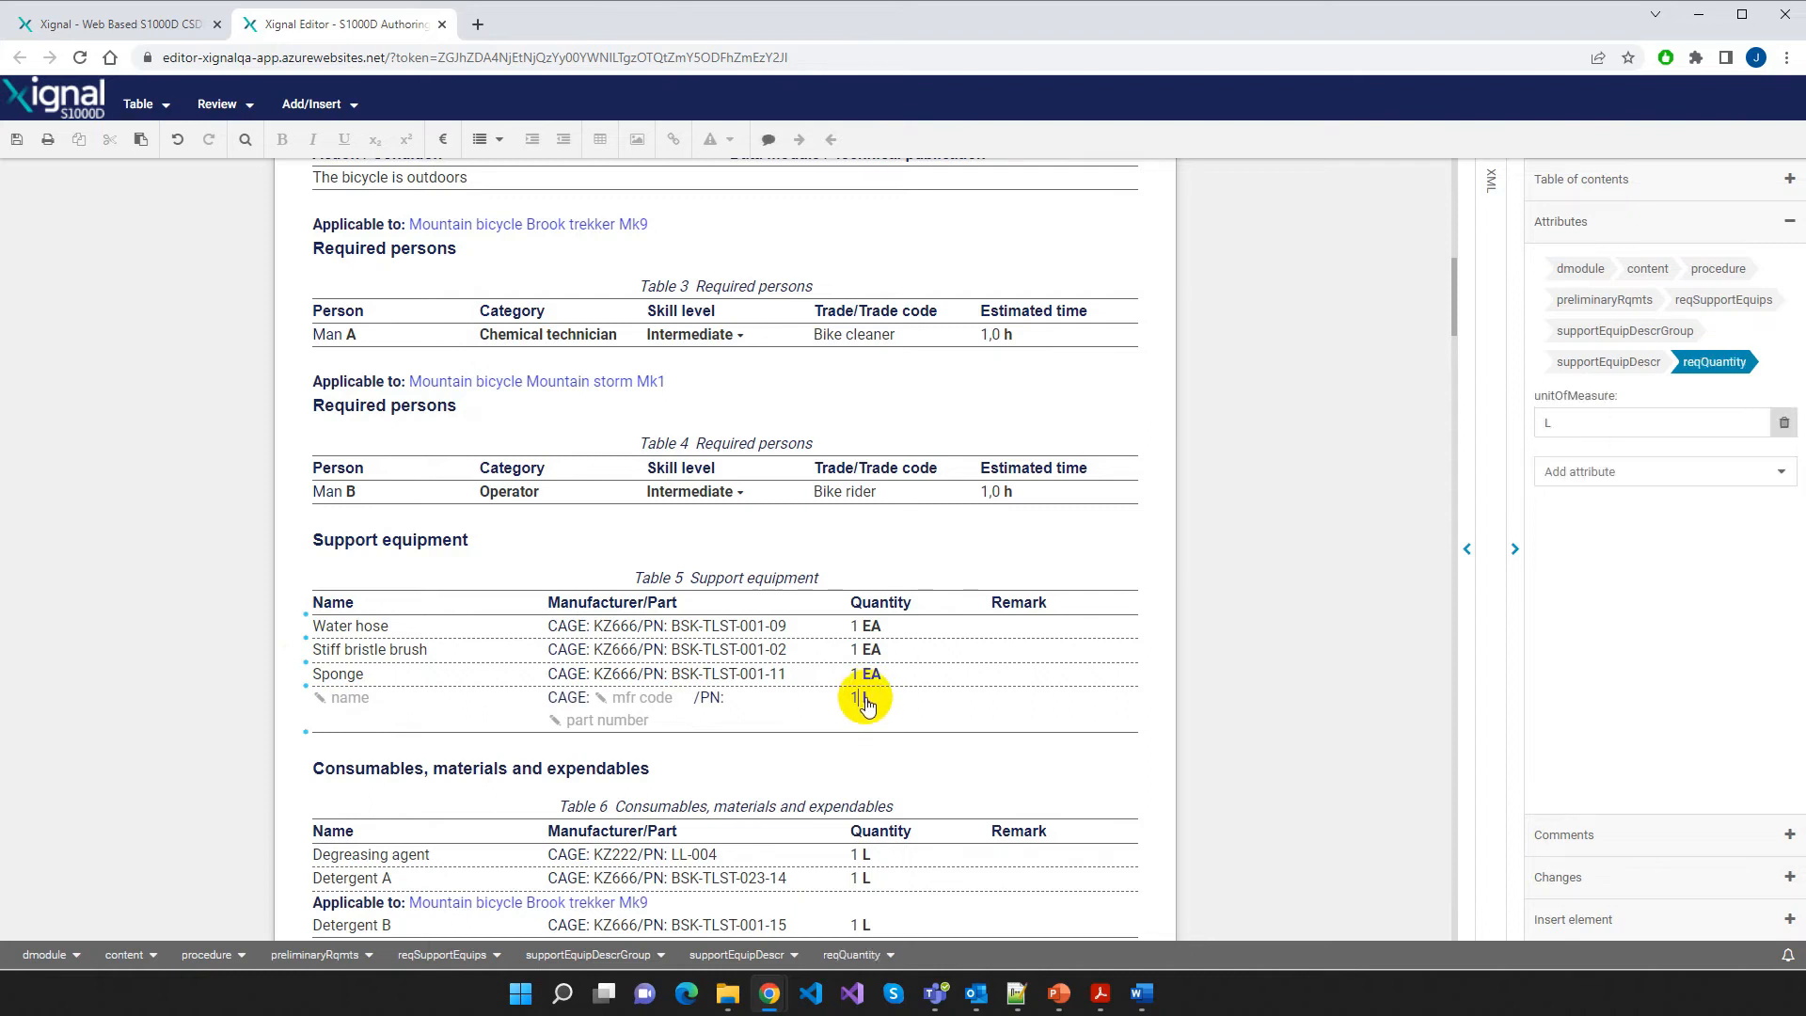
double_click(1547, 424)
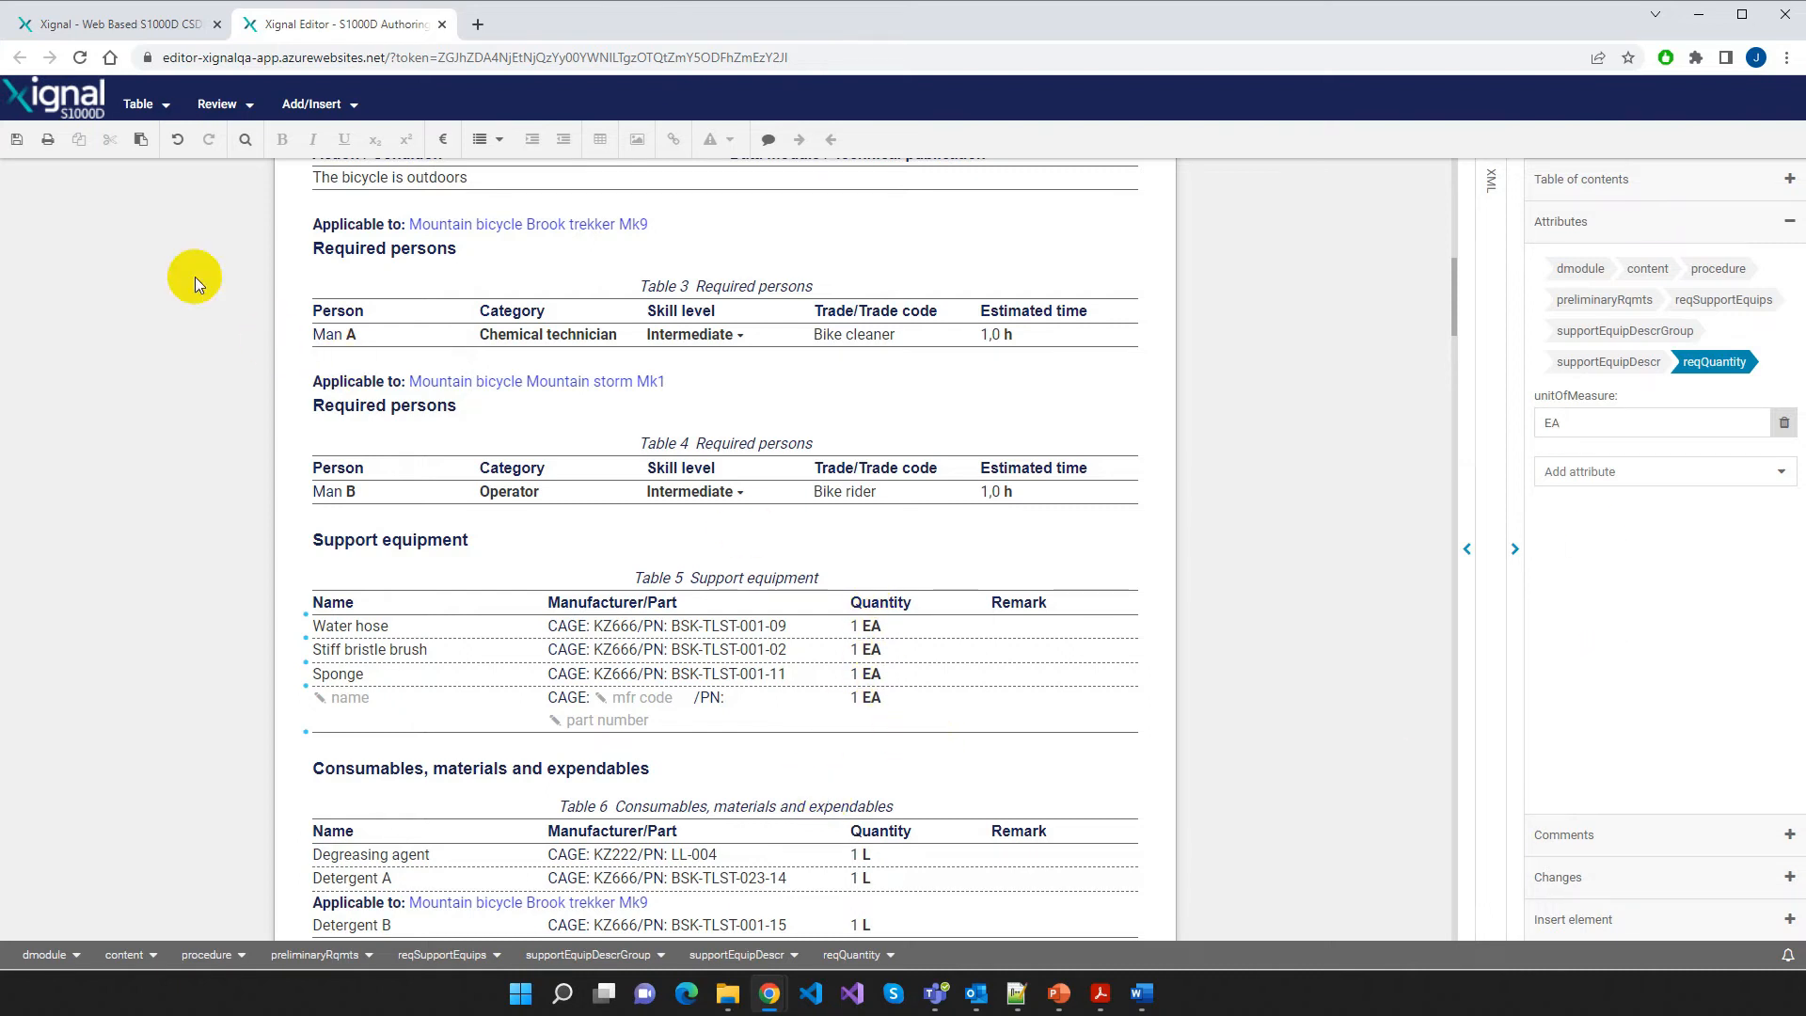
click(184, 143)
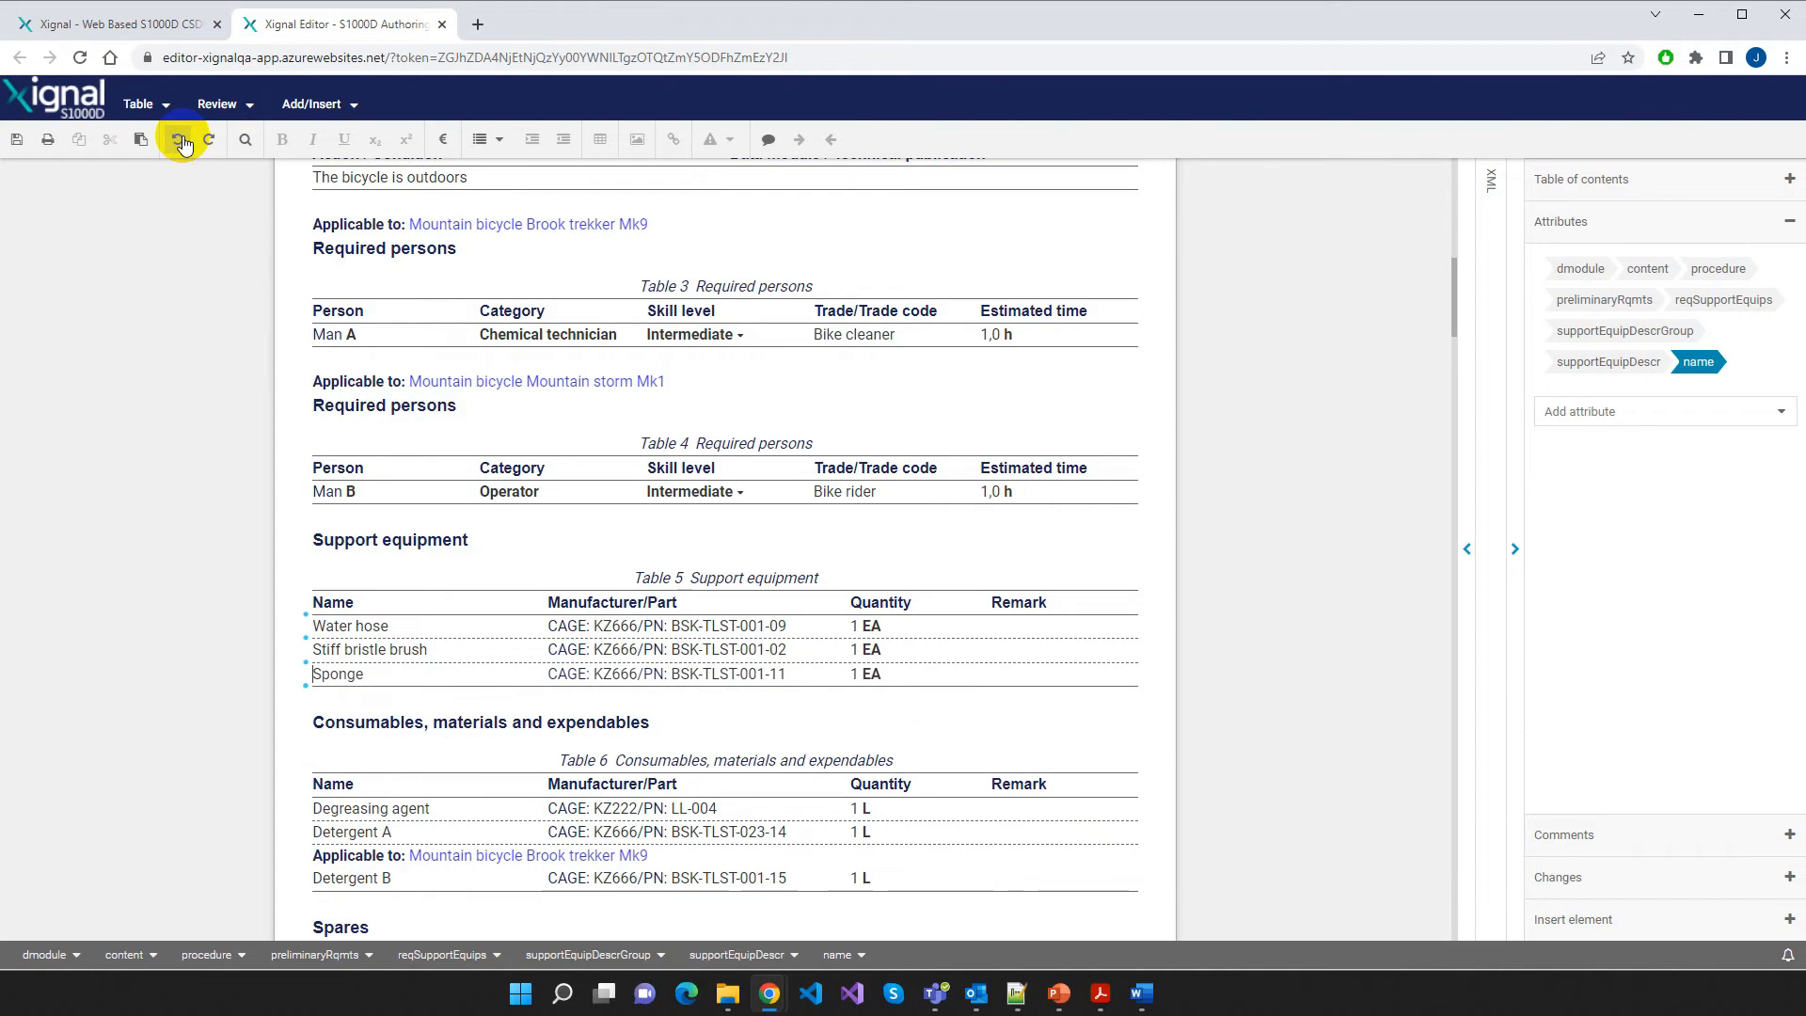
Save the data module and close the editor to return to the Data Module Manager
scroll(693, 512, up, 4)
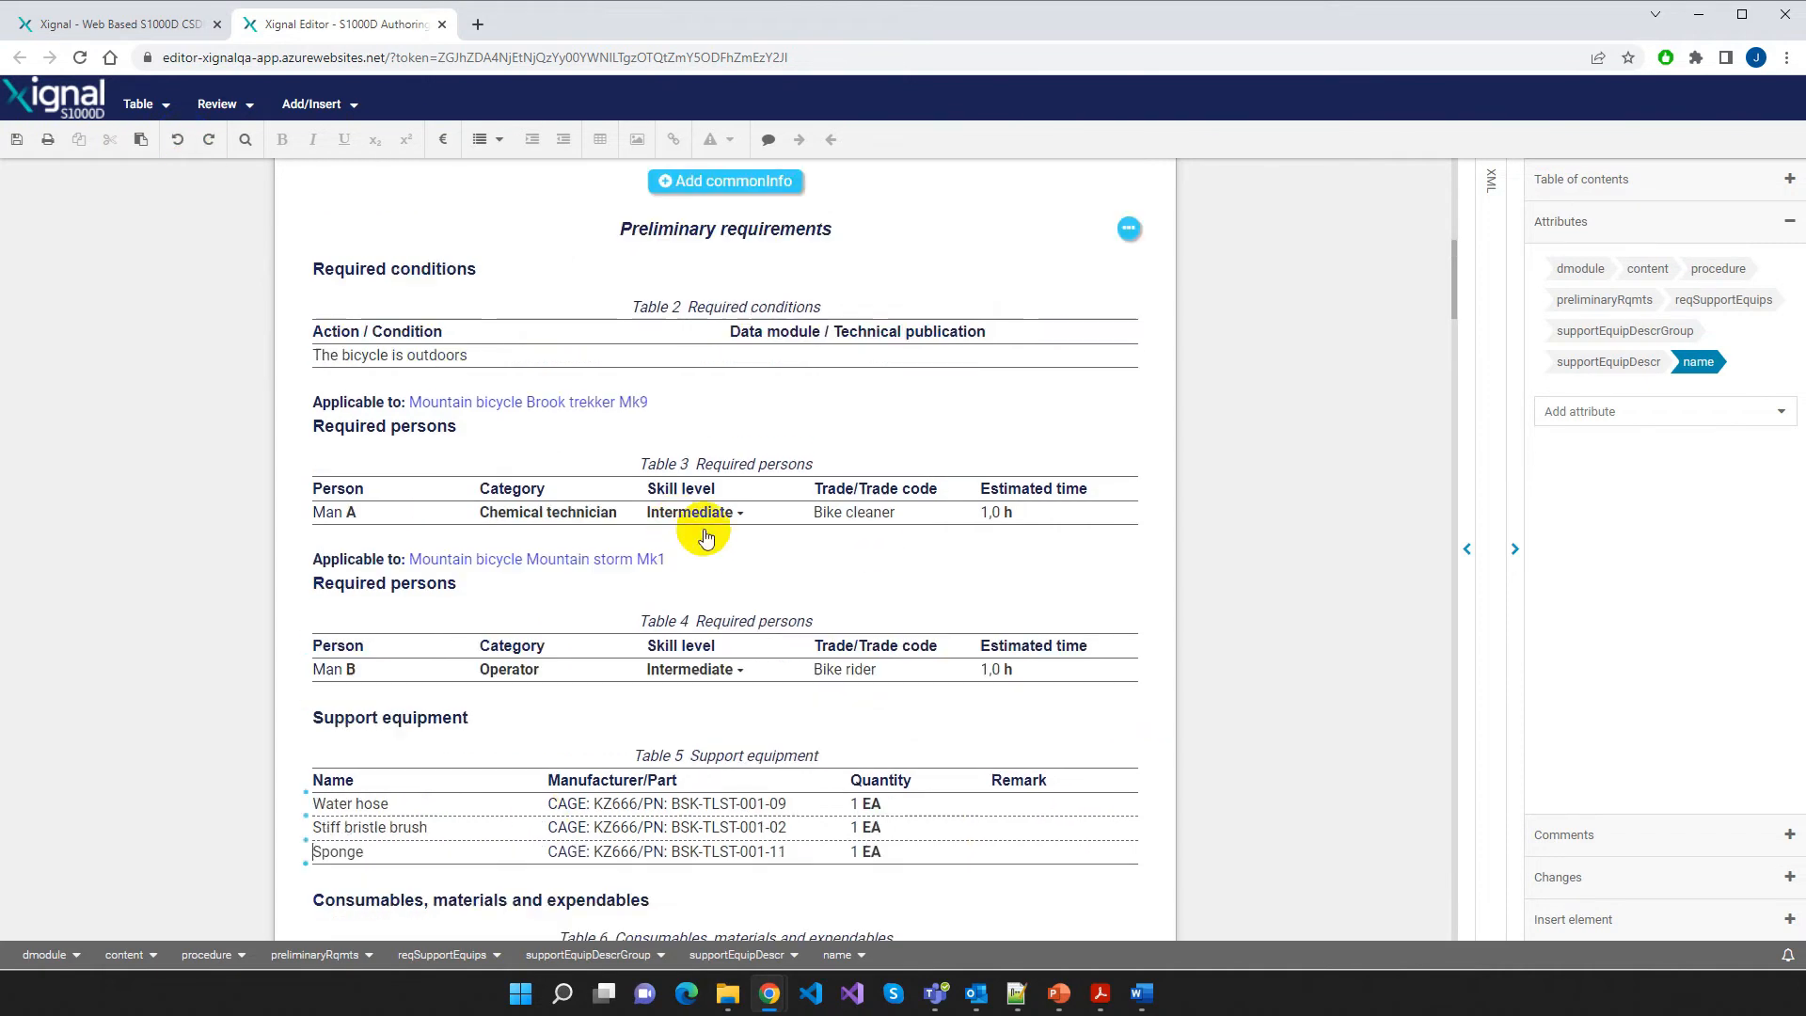
scroll(940, 614, up, 2)
scroll(941, 613, down, 8)
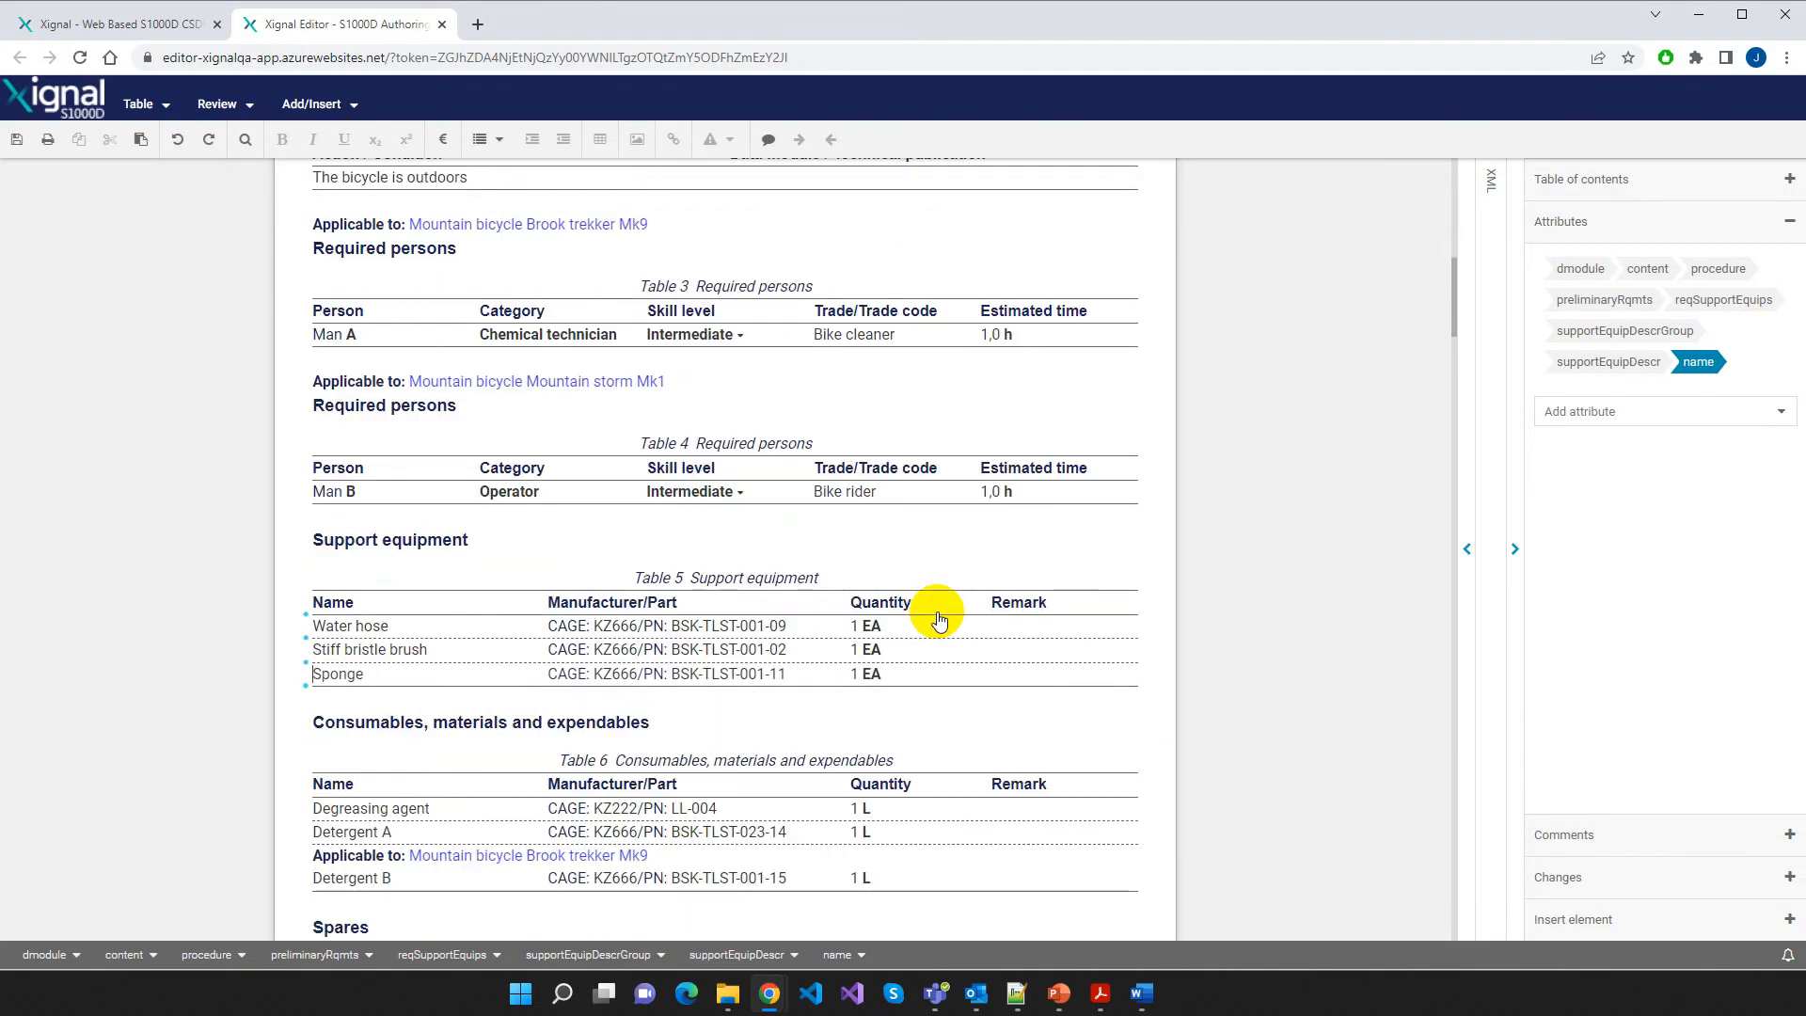
scroll(939, 619, down, 11)
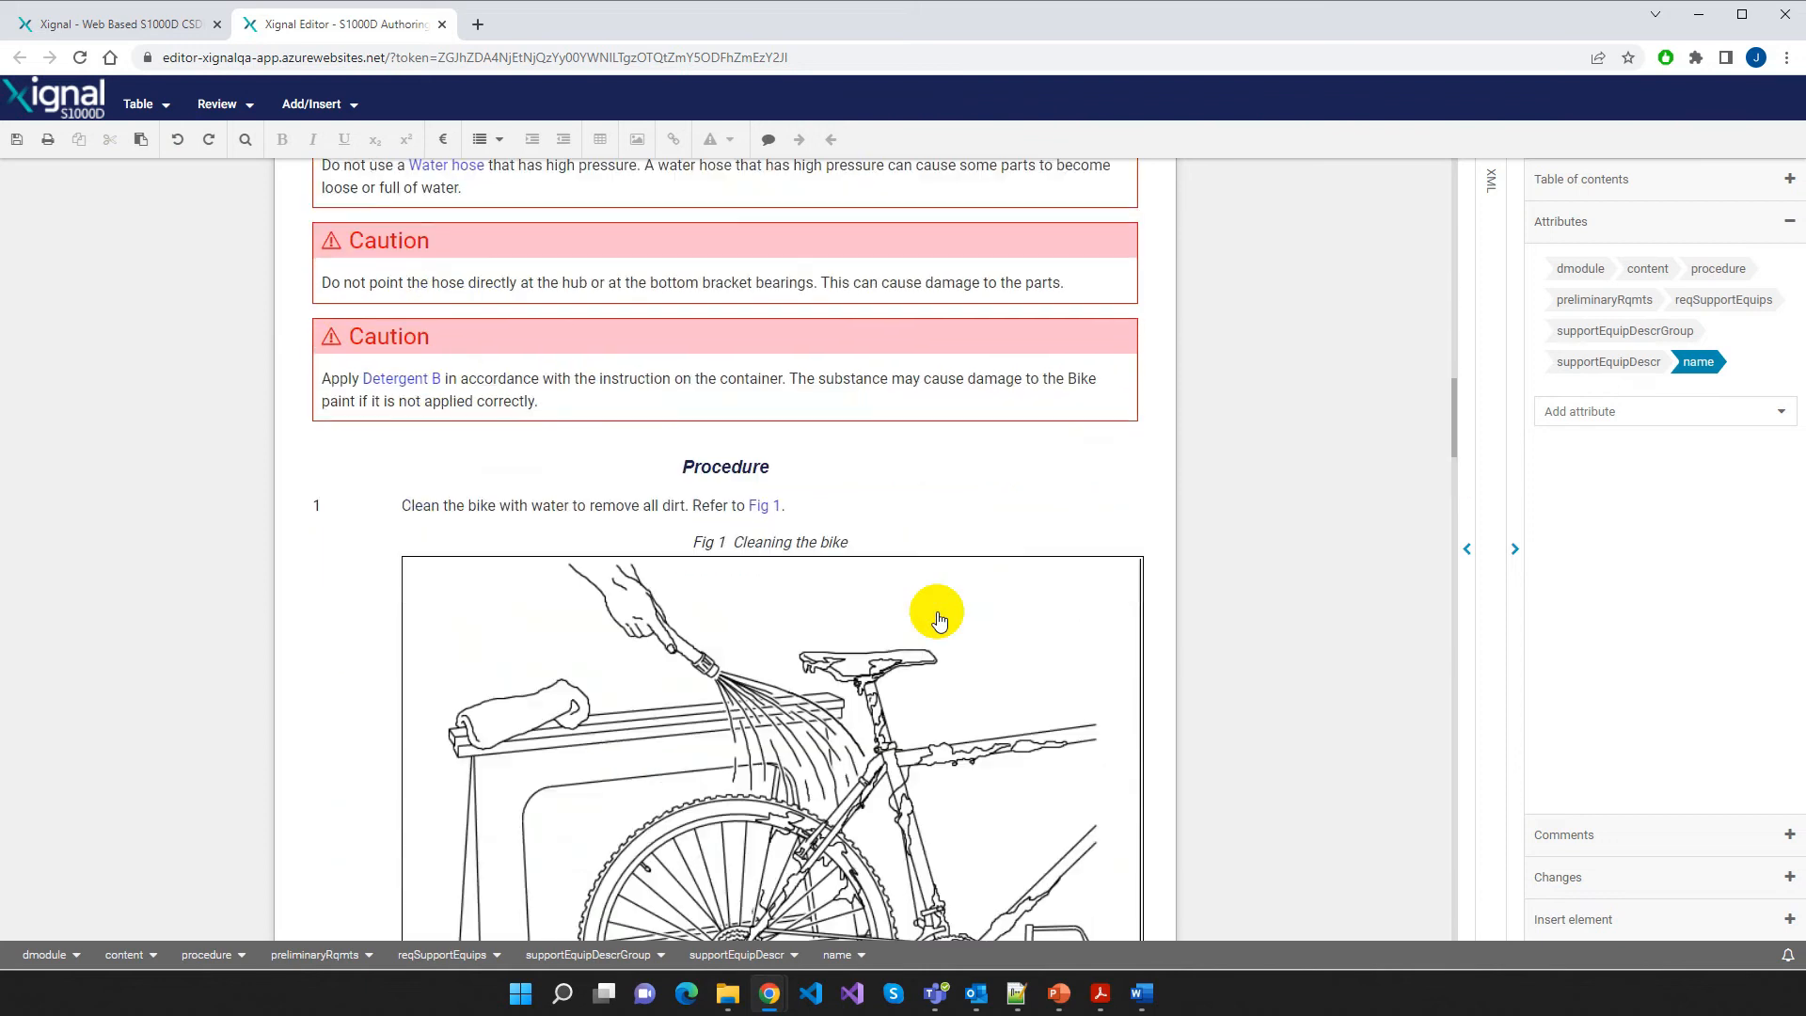
scroll(939, 619, down, 2)
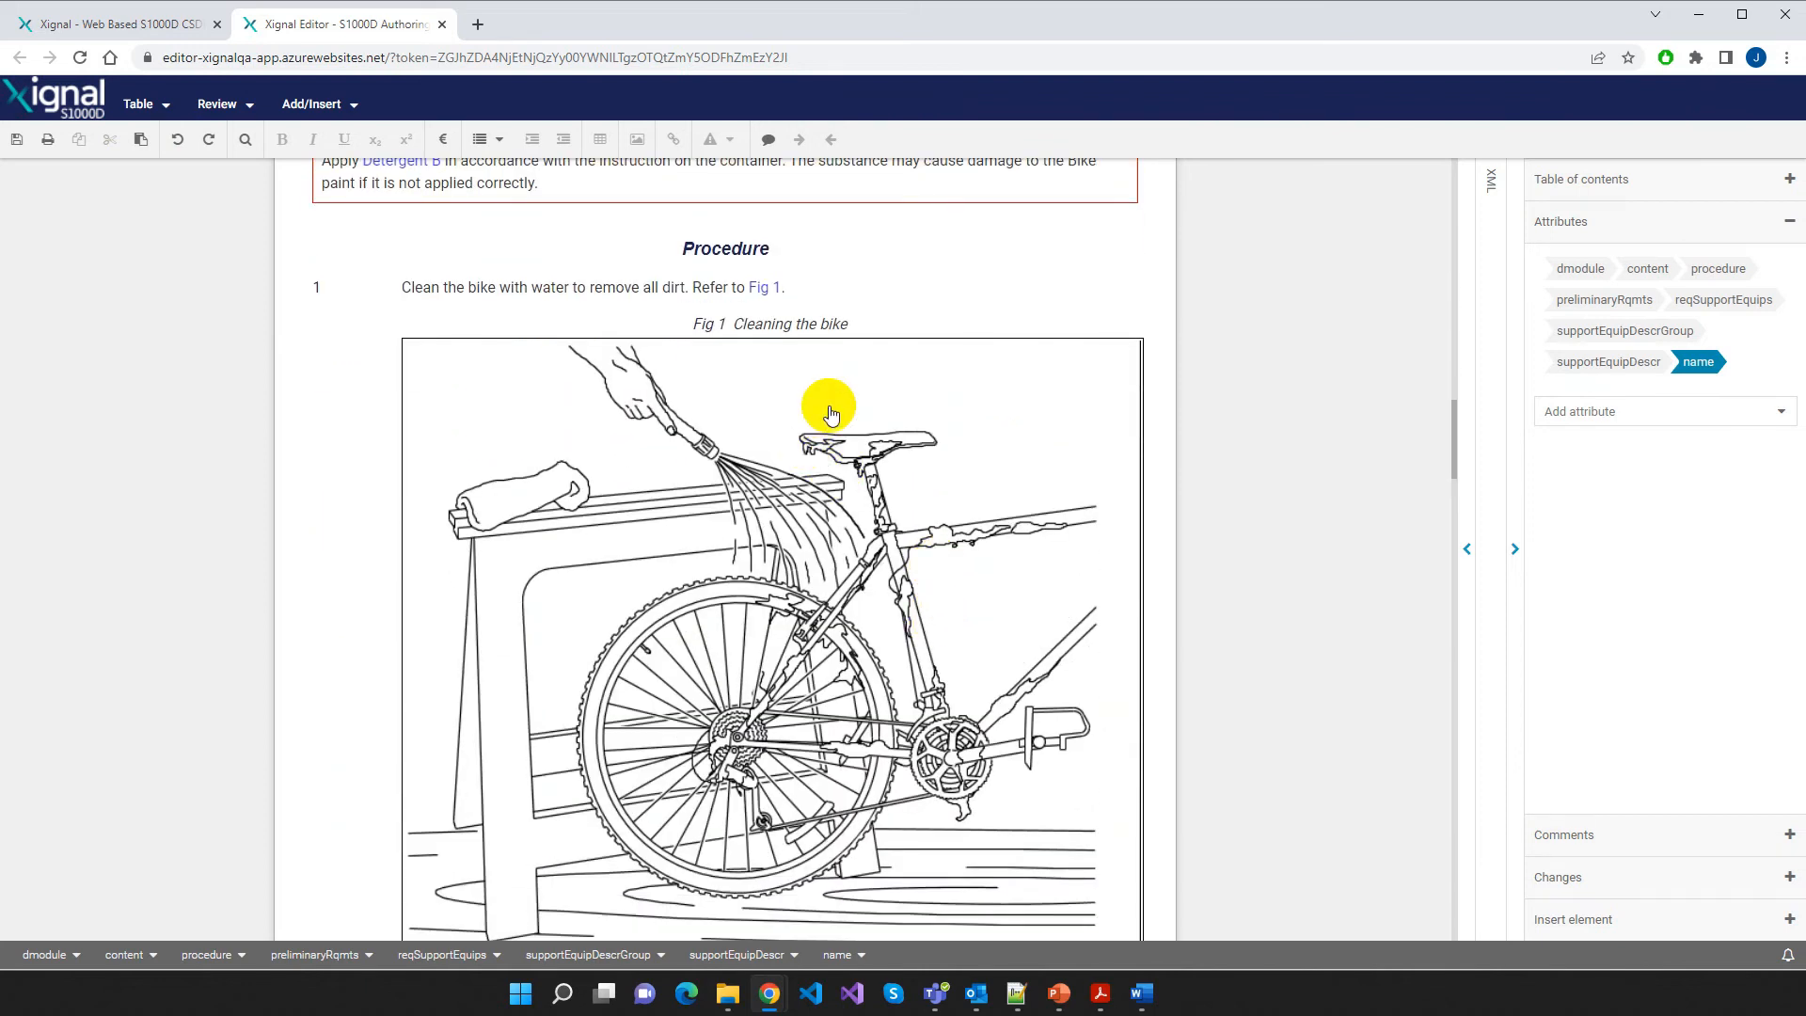
click(16, 141)
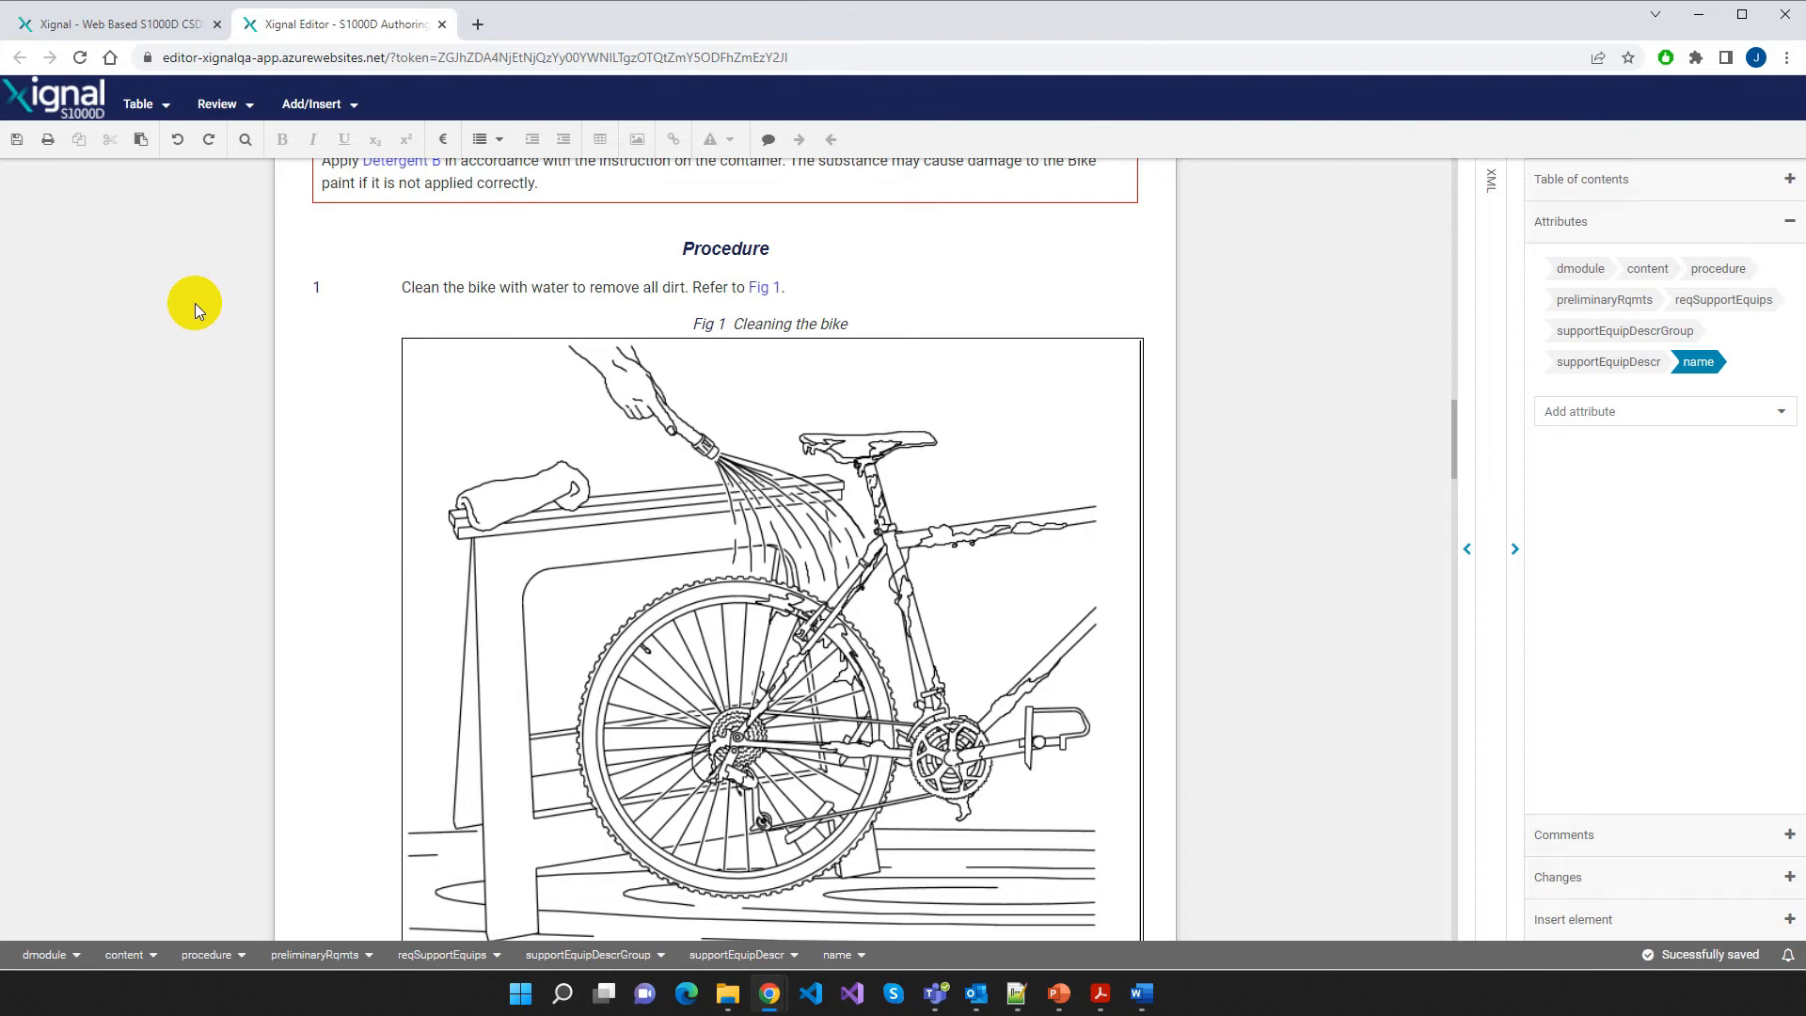
click(443, 25)
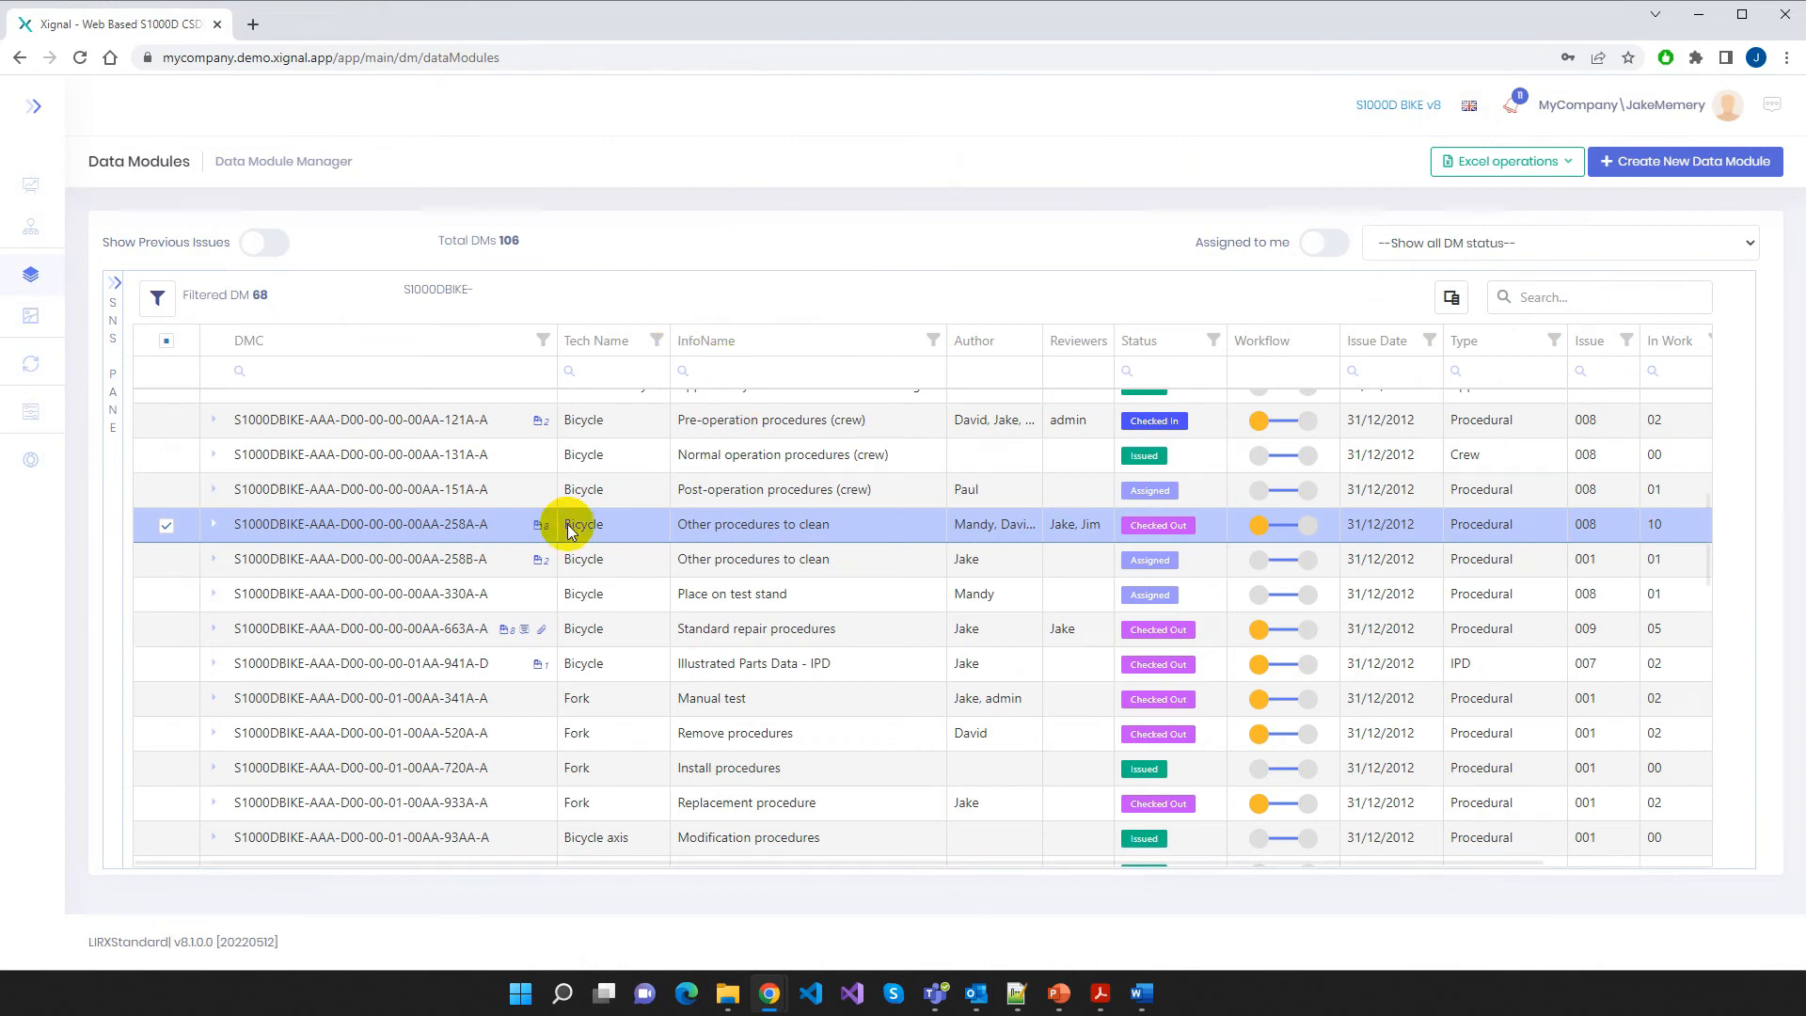
Check in data module S1000DBIKE-AAA-D00-00-00-00AA-258A-A, Other procedures to clean, and send it for review
right_click(402, 528)
mouse_move(462, 601)
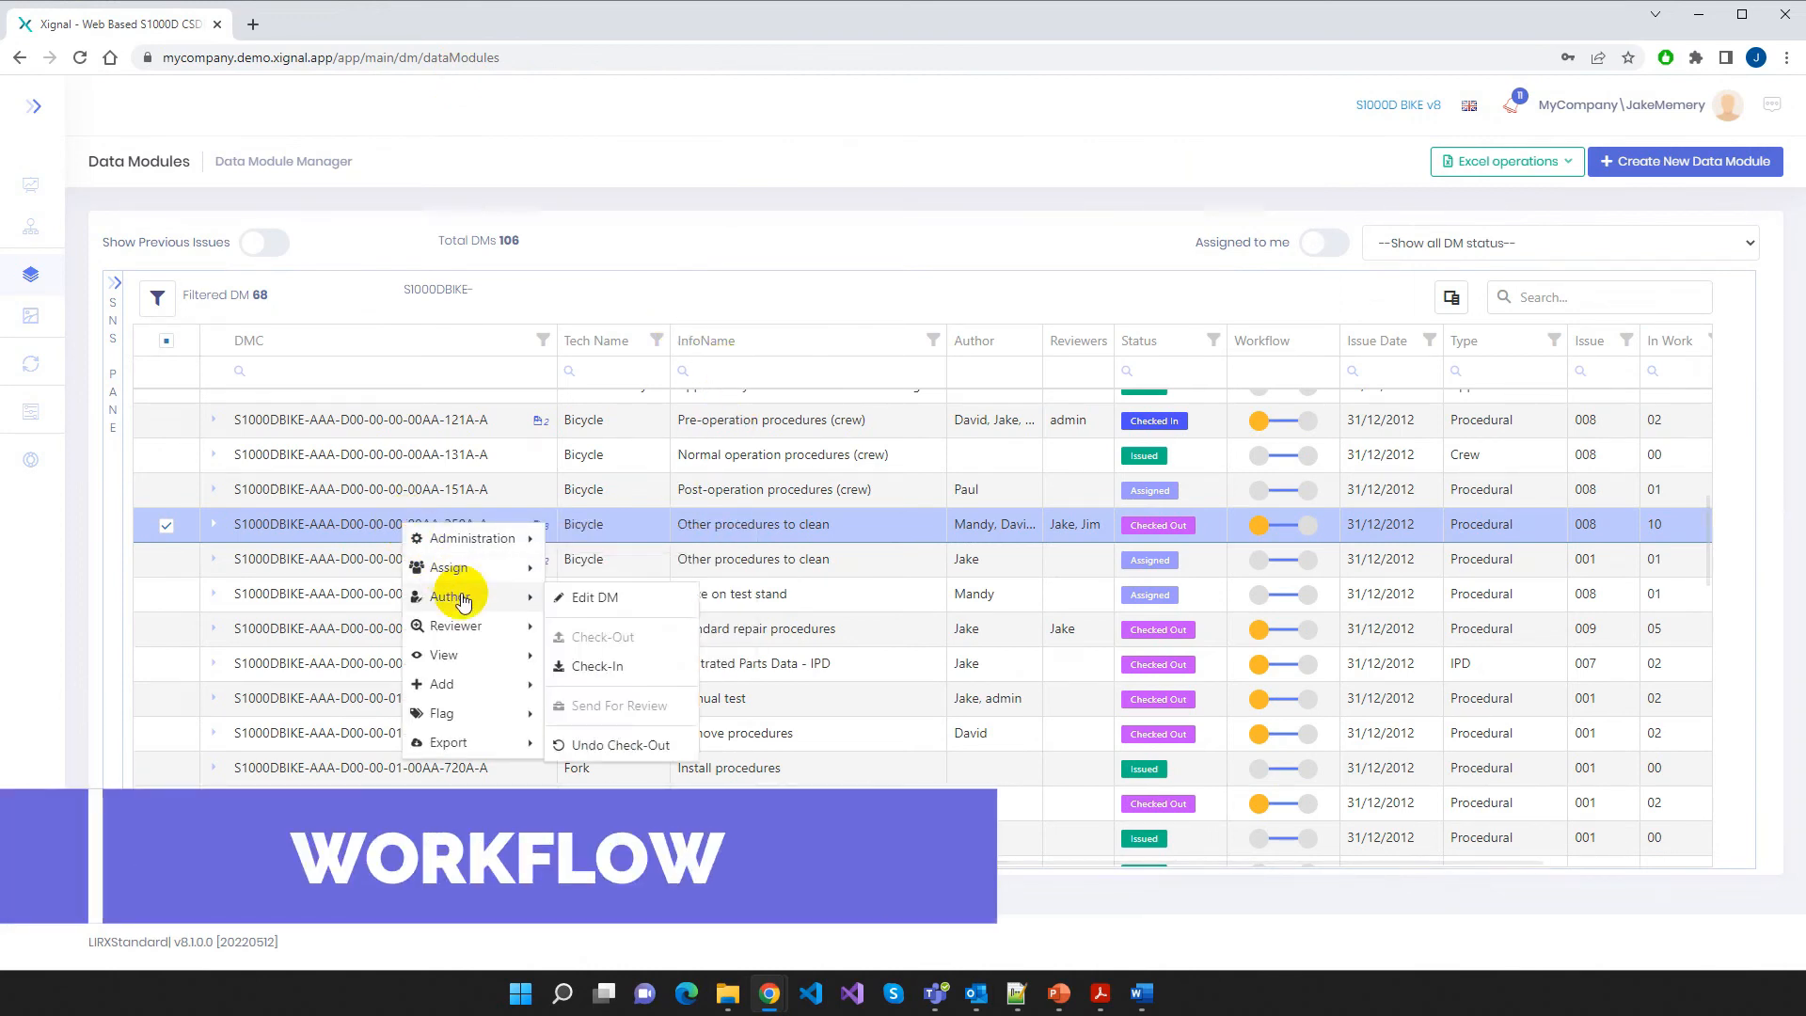
click(597, 668)
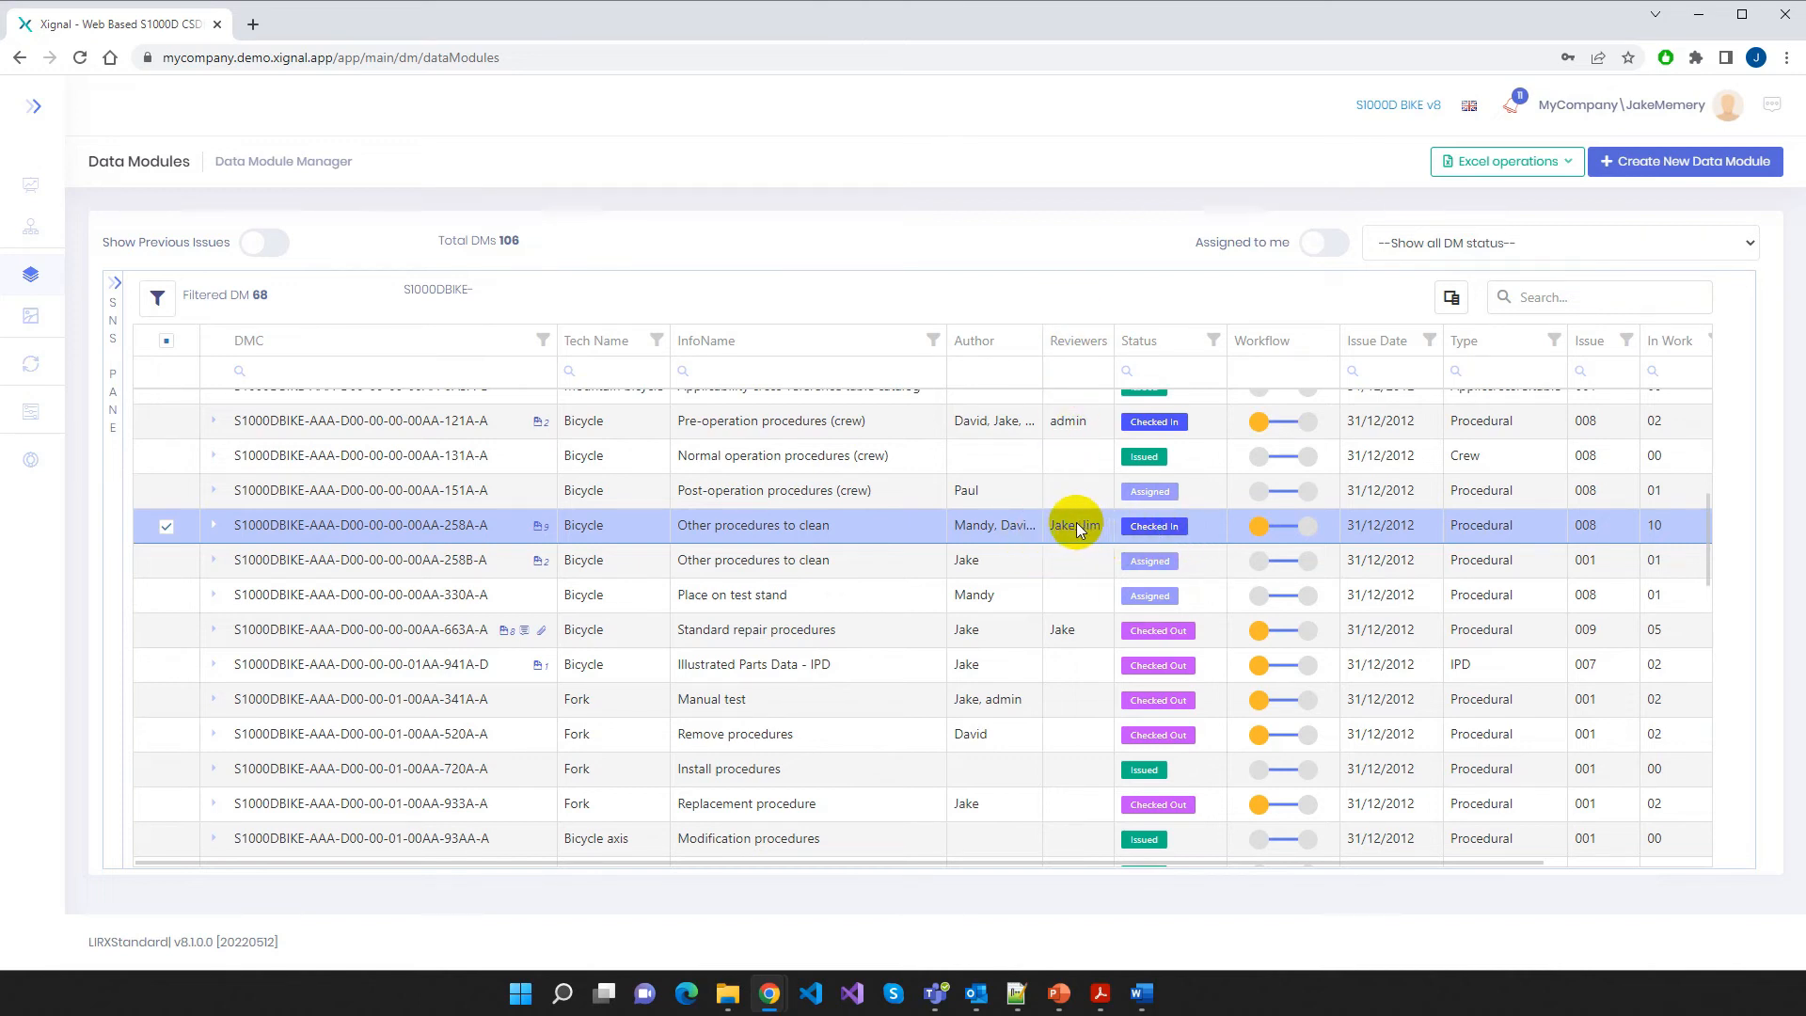
right_click(355, 527)
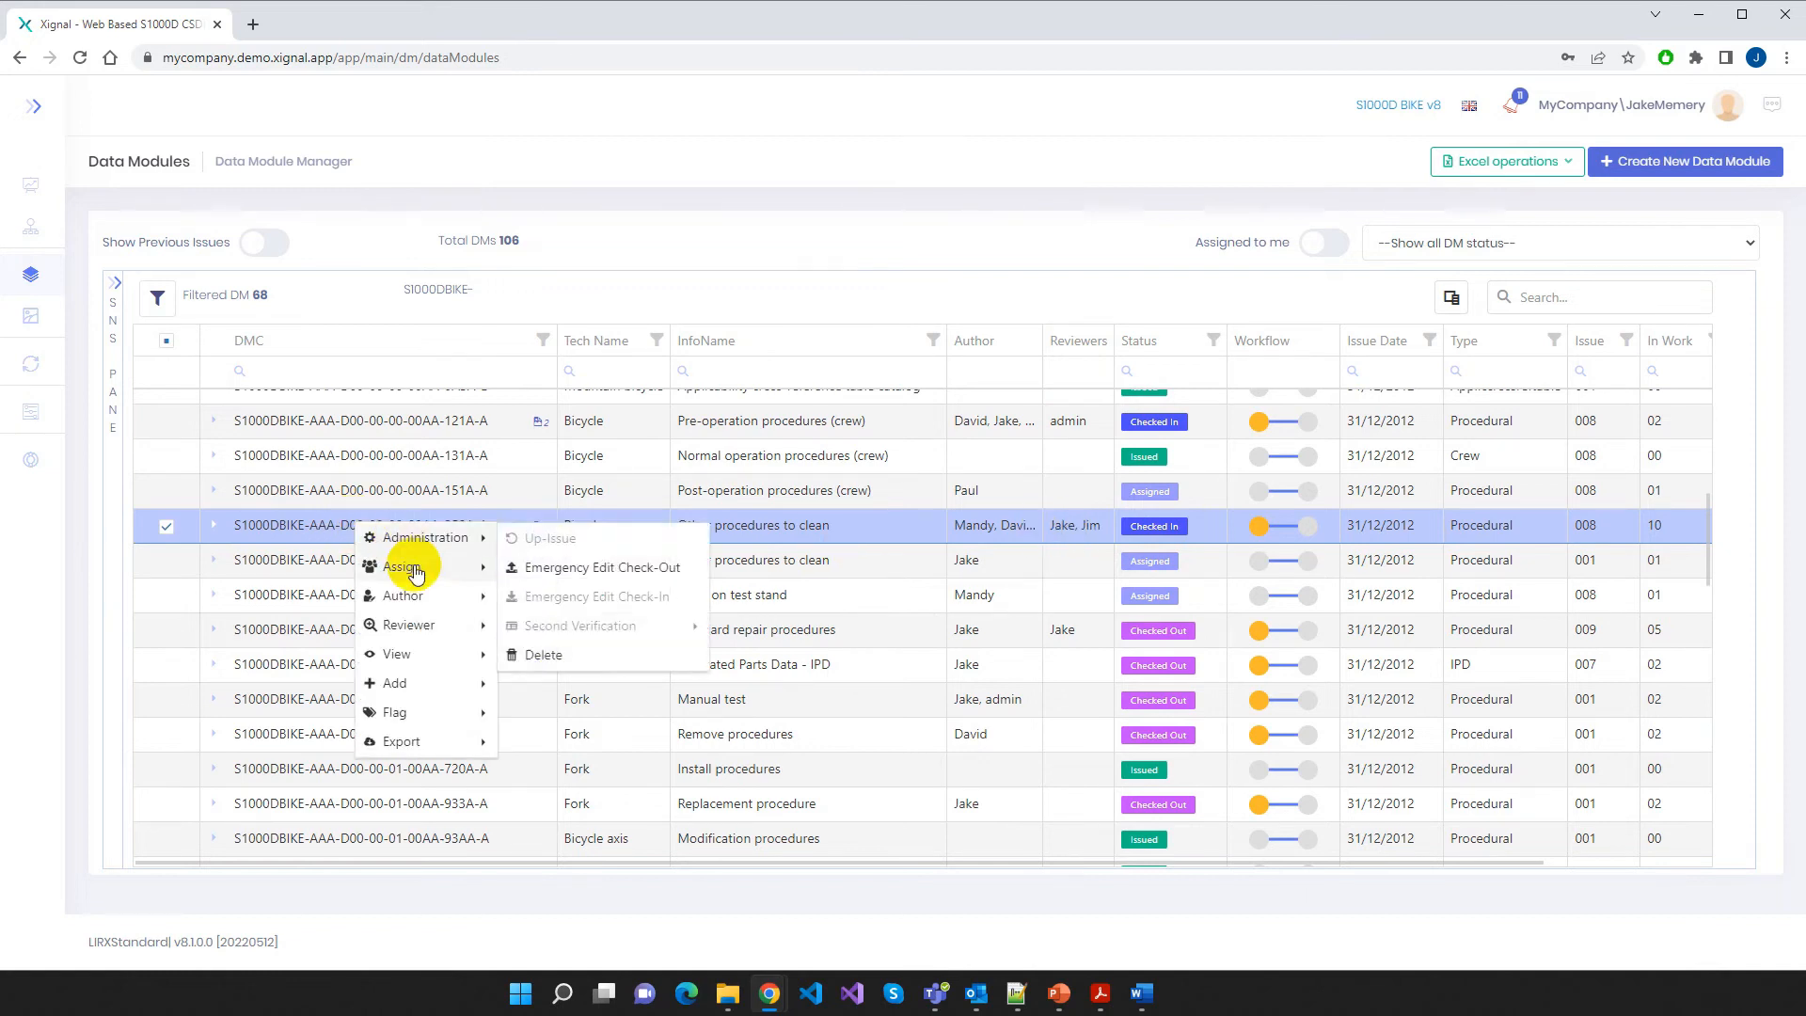
mouse_move(414, 625)
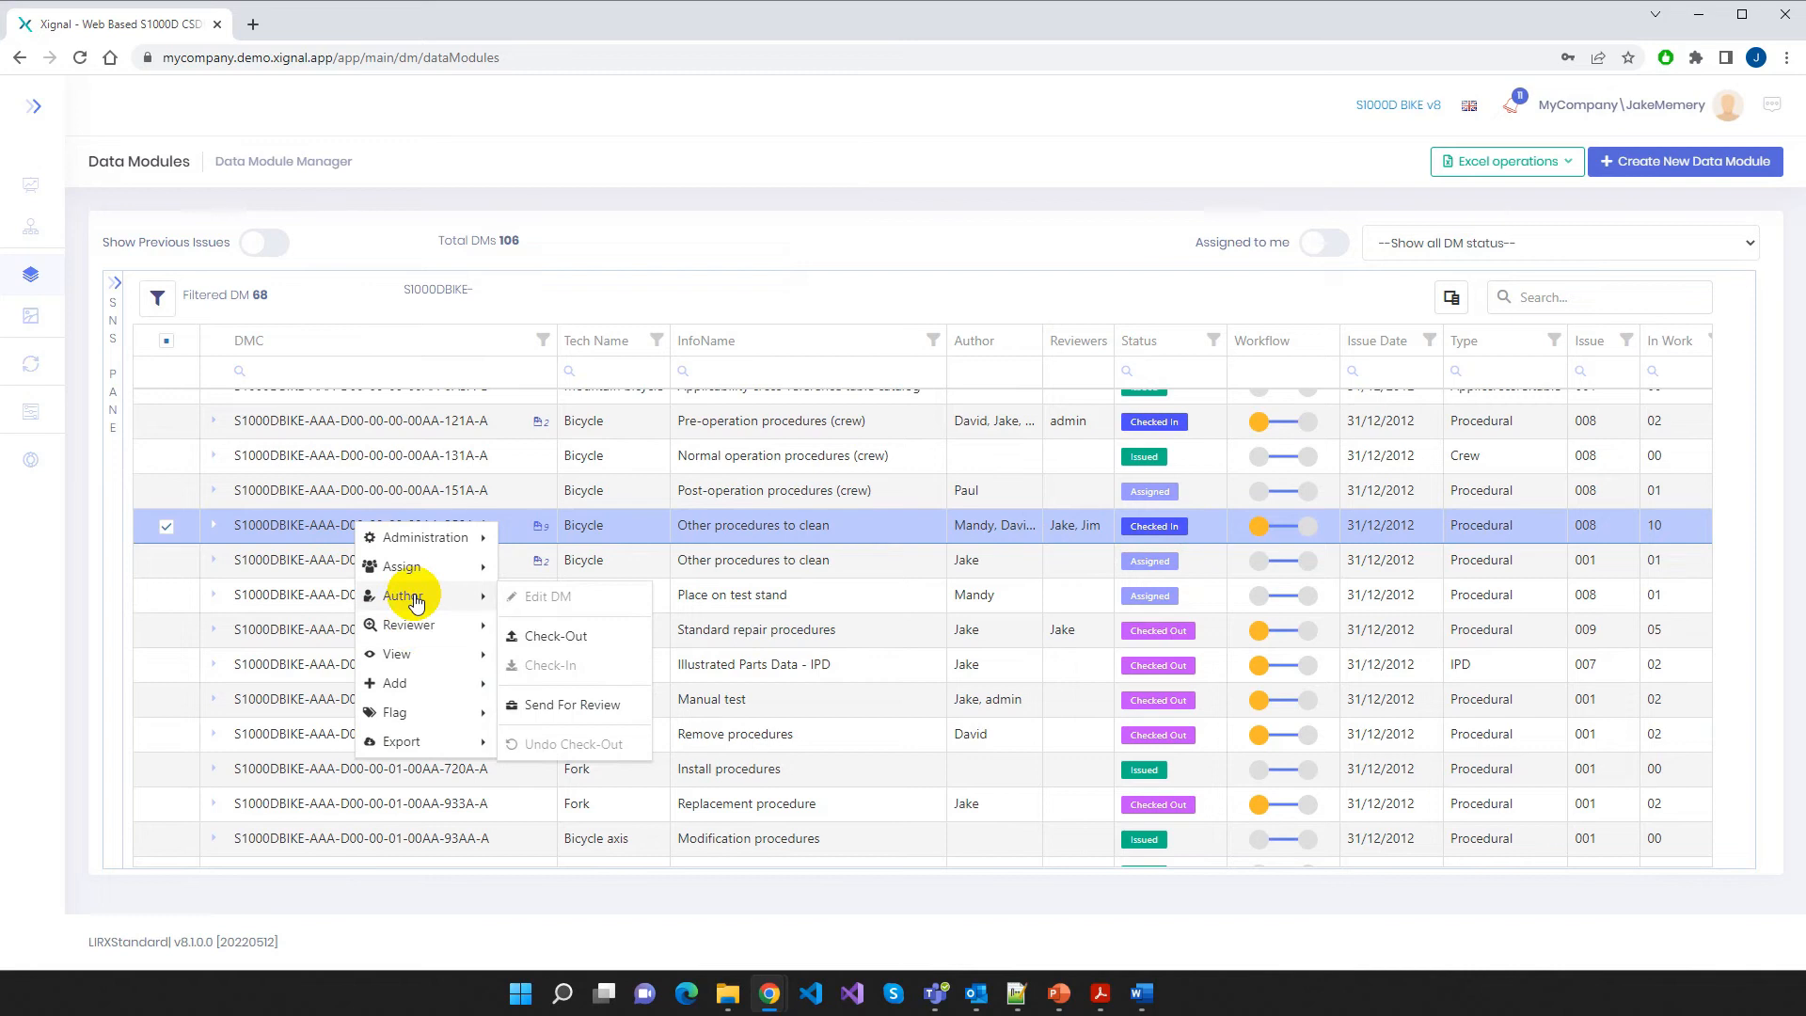
click(572, 707)
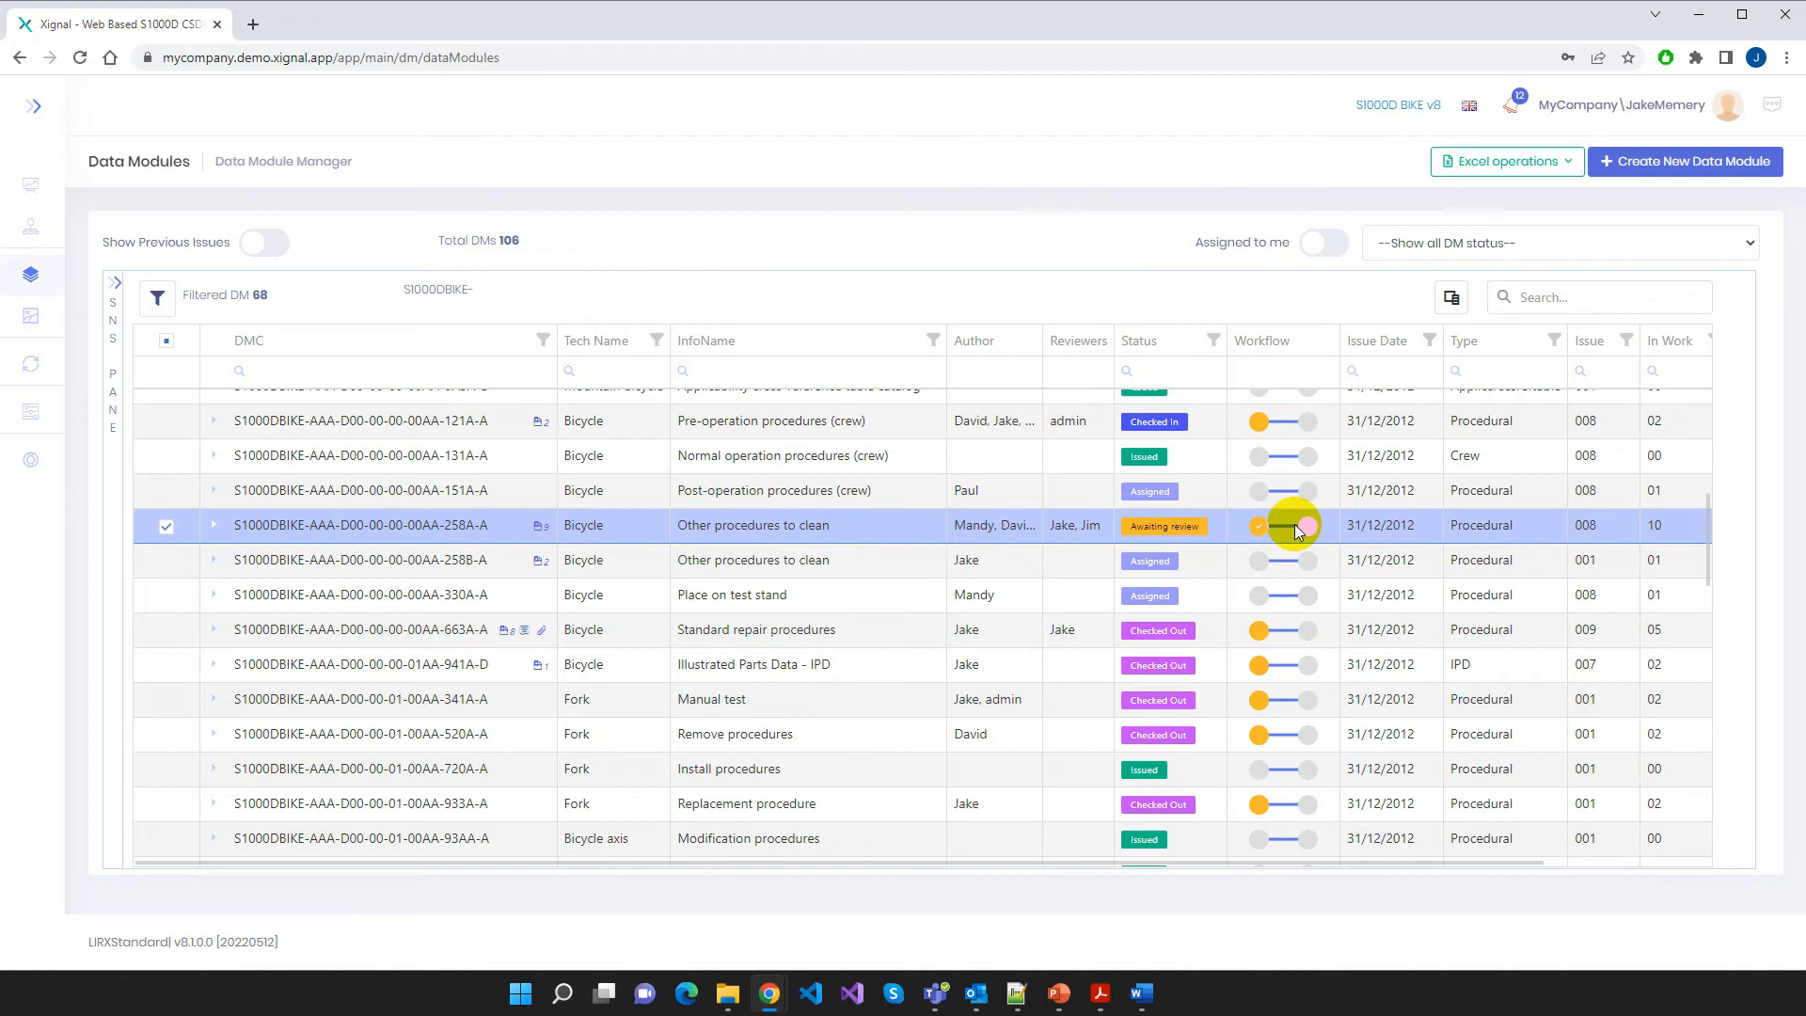
Open data module S1000DBIKE-AAA-D00-00-00-00AA-258A-A in the editor as its reviewer
right_click(361, 527)
mouse_move(442, 643)
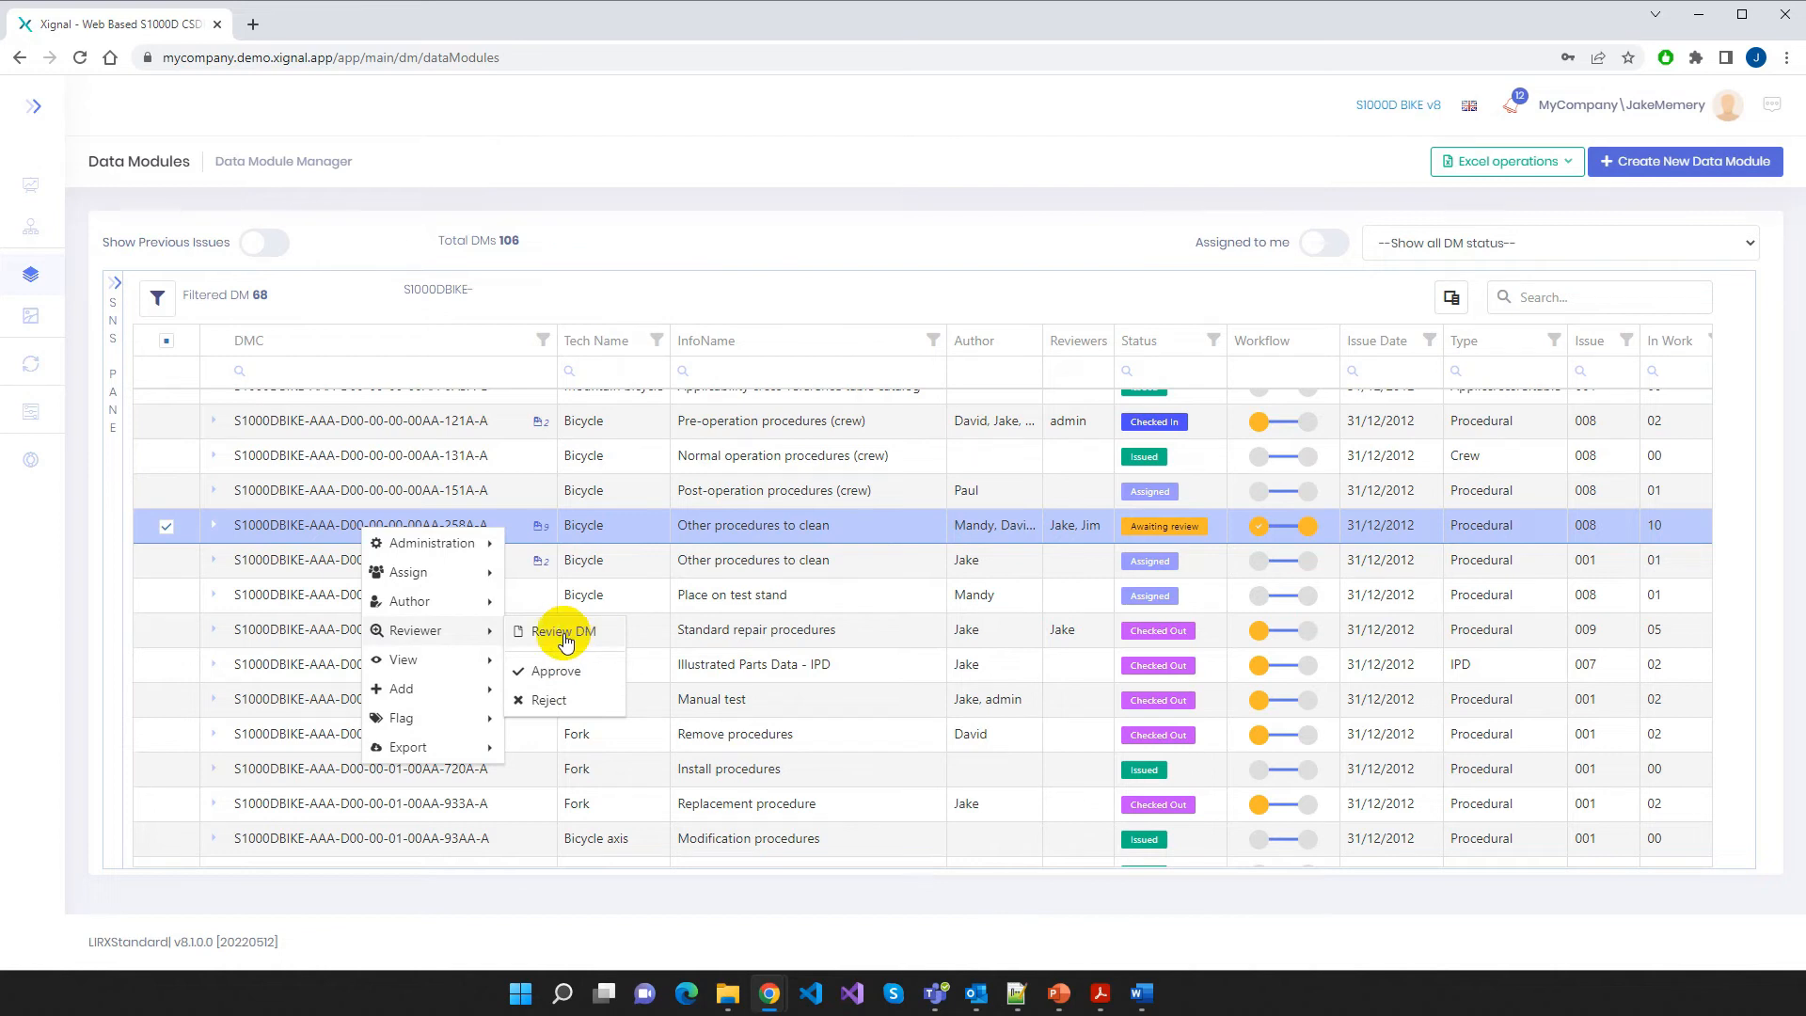
click(565, 638)
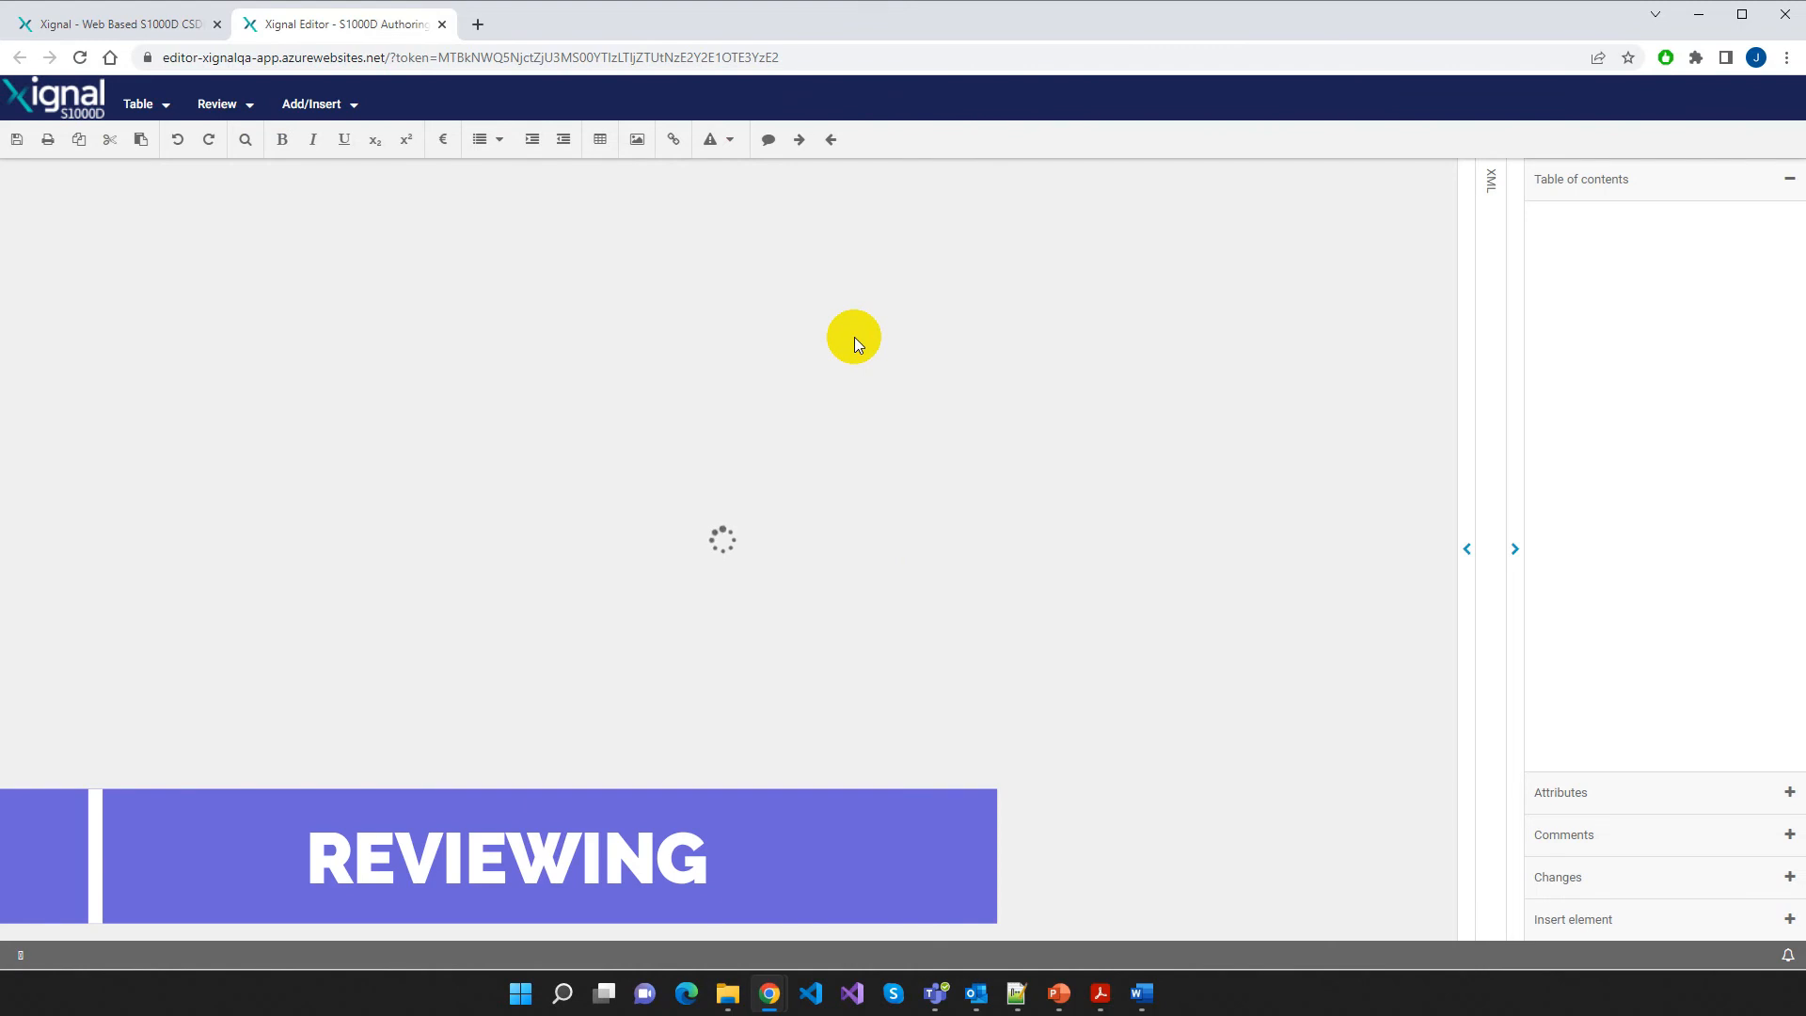
Read through the data module under review, from its references and preliminary requirements to the requirements after job completion
scroll(999, 573, down, 10)
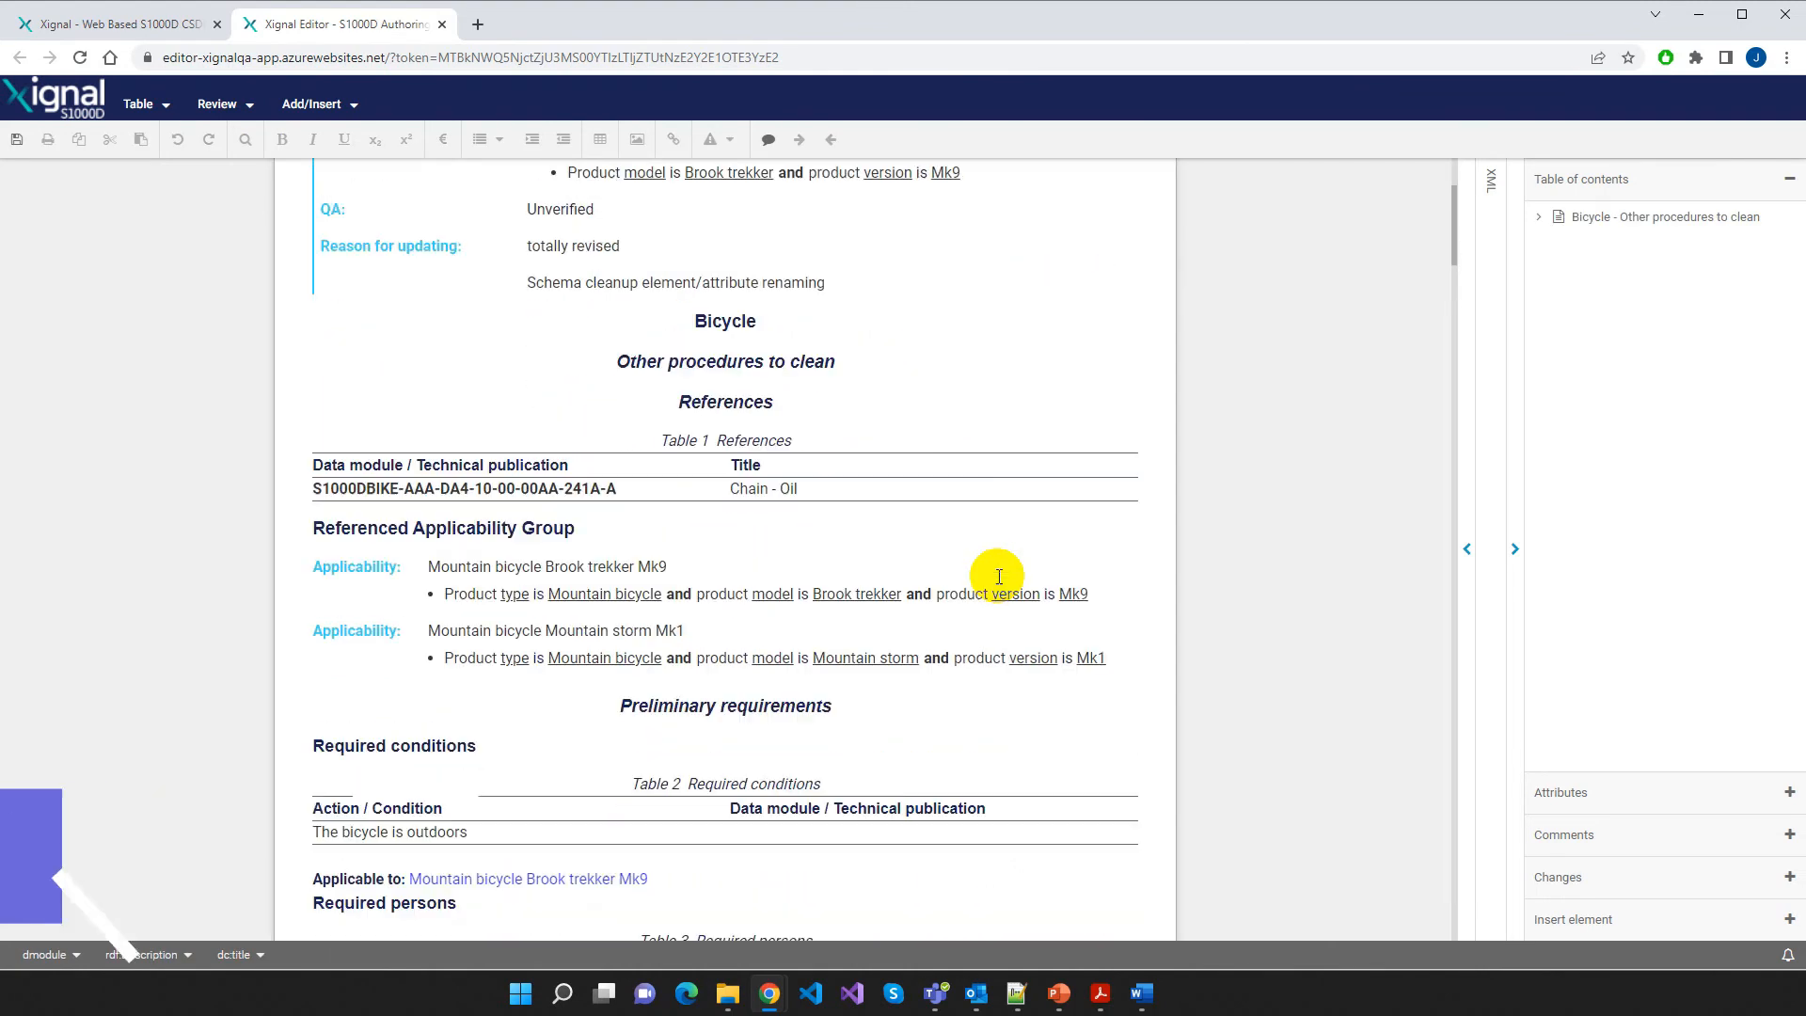
scroll(999, 576, down, 1)
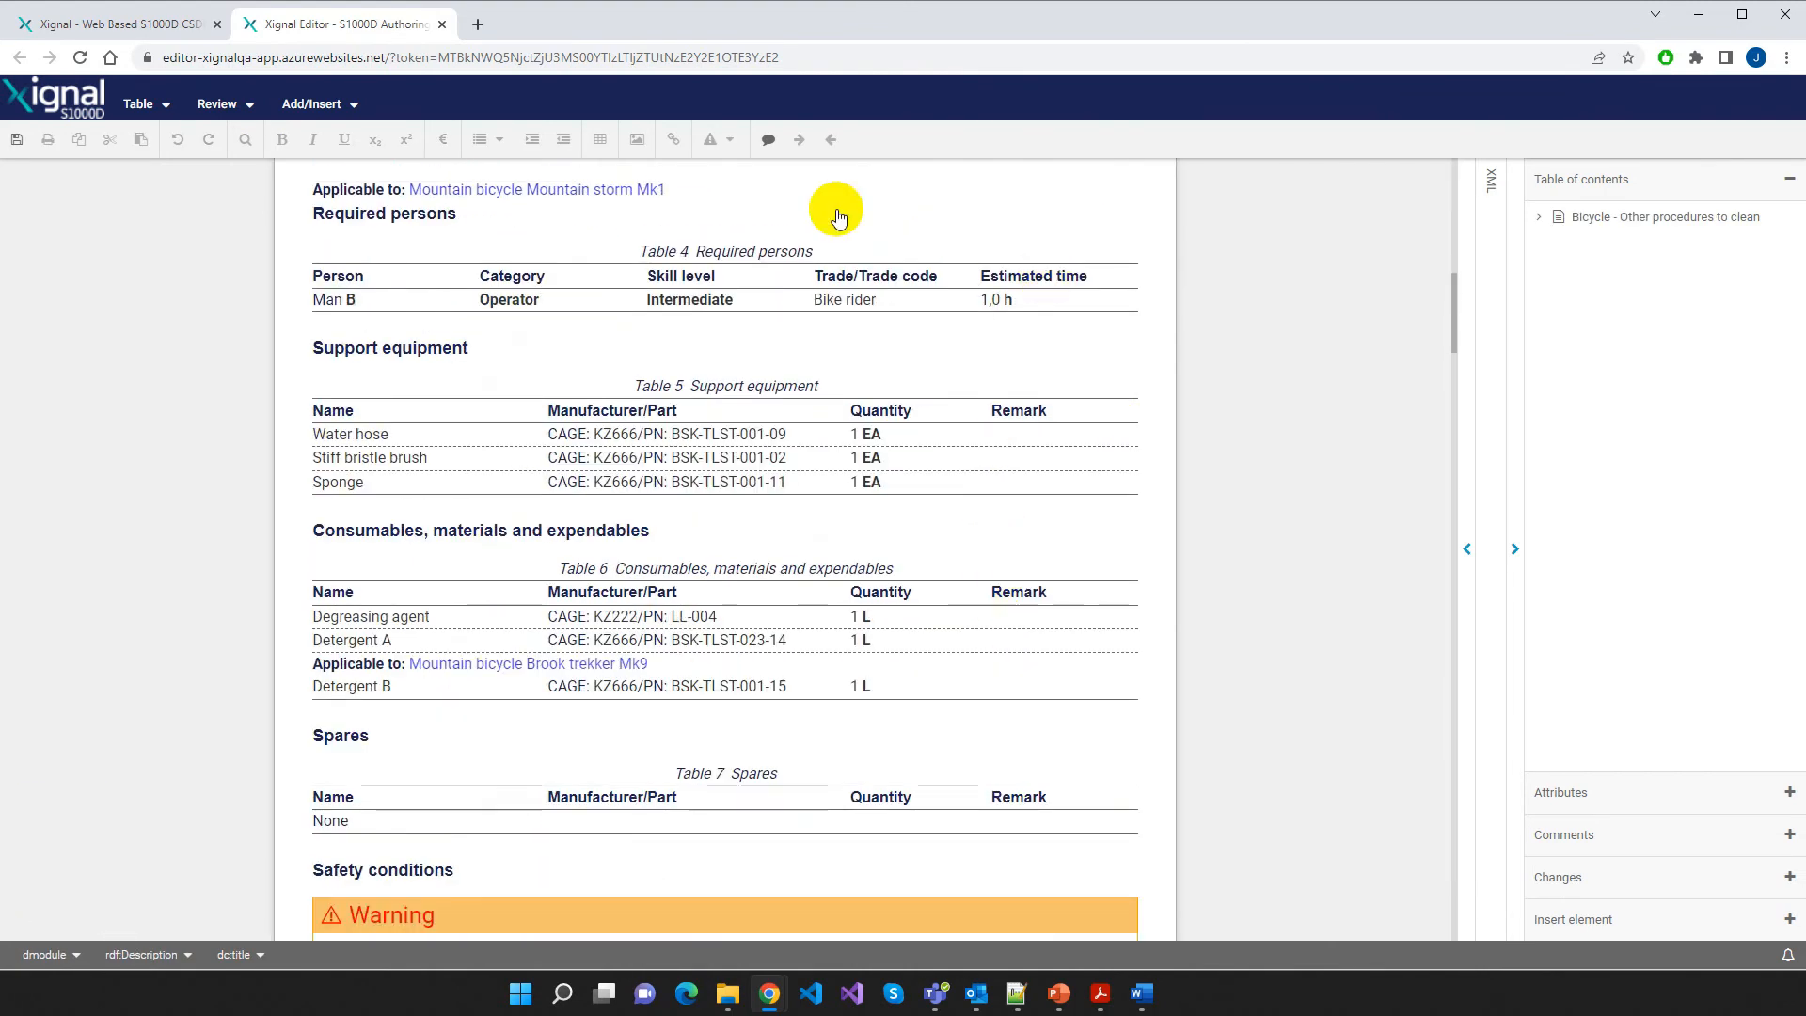
scroll(1075, 587, down, 6)
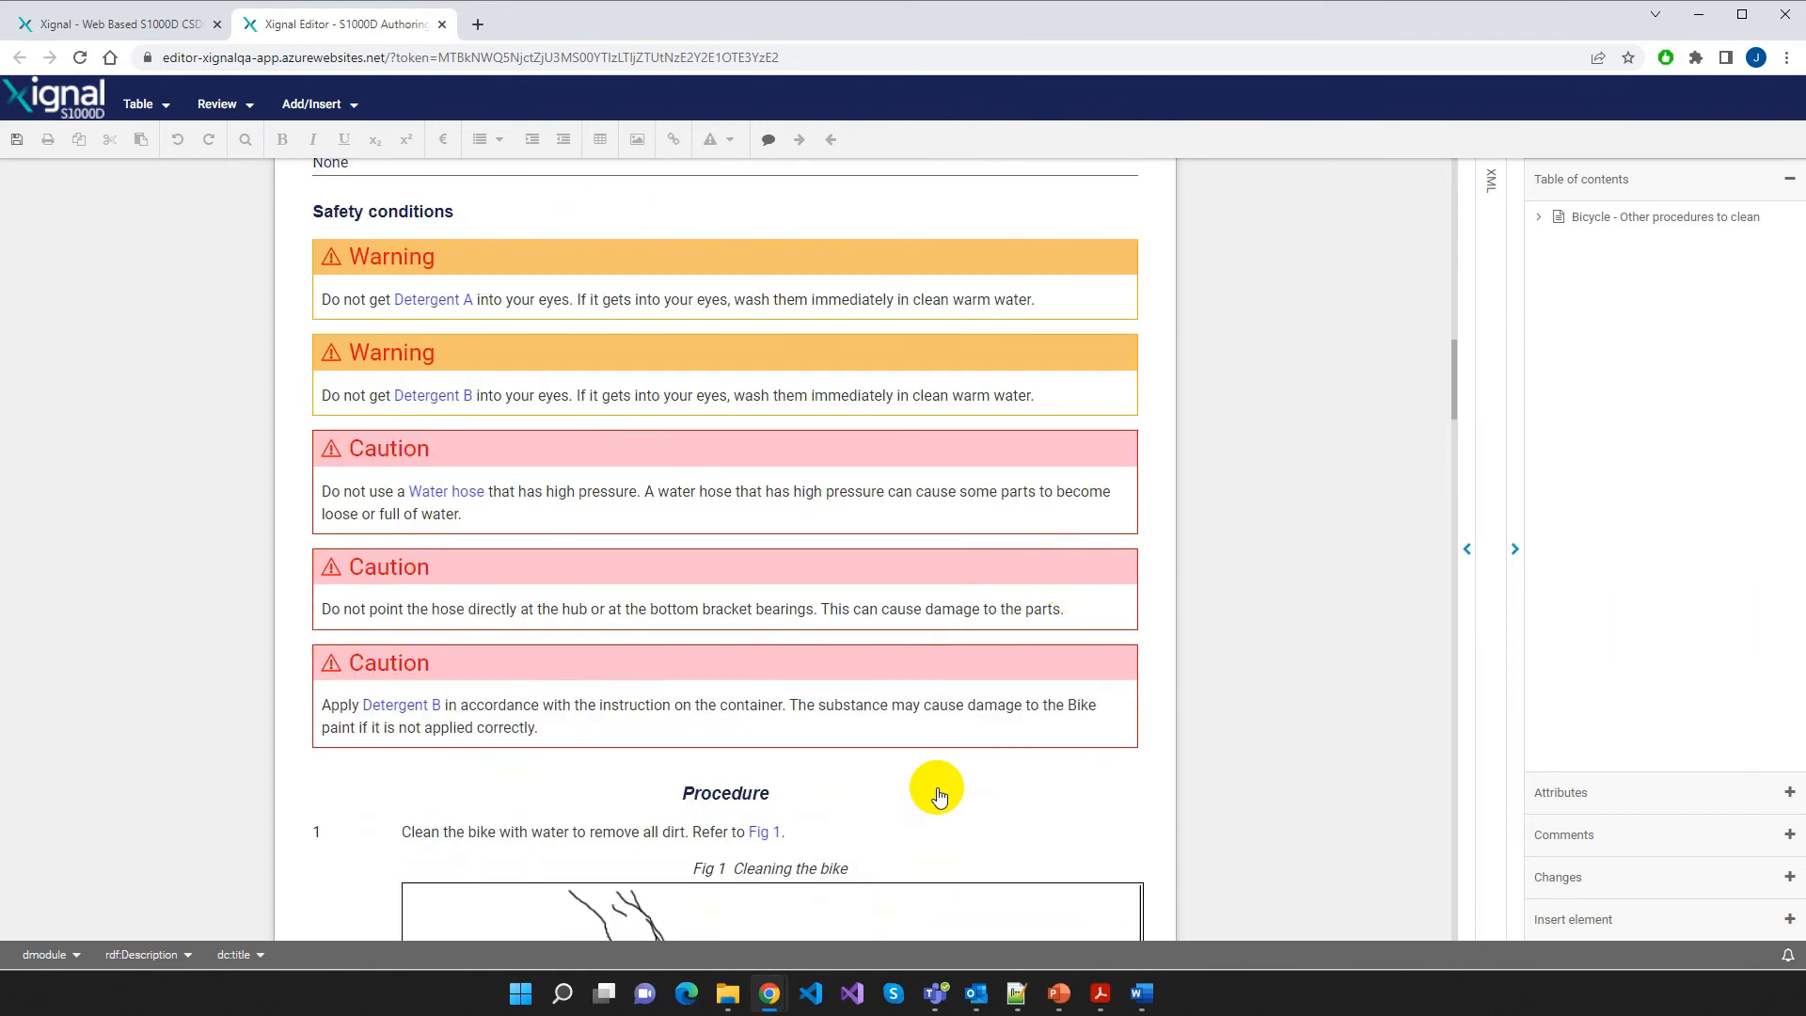
click(820, 827)
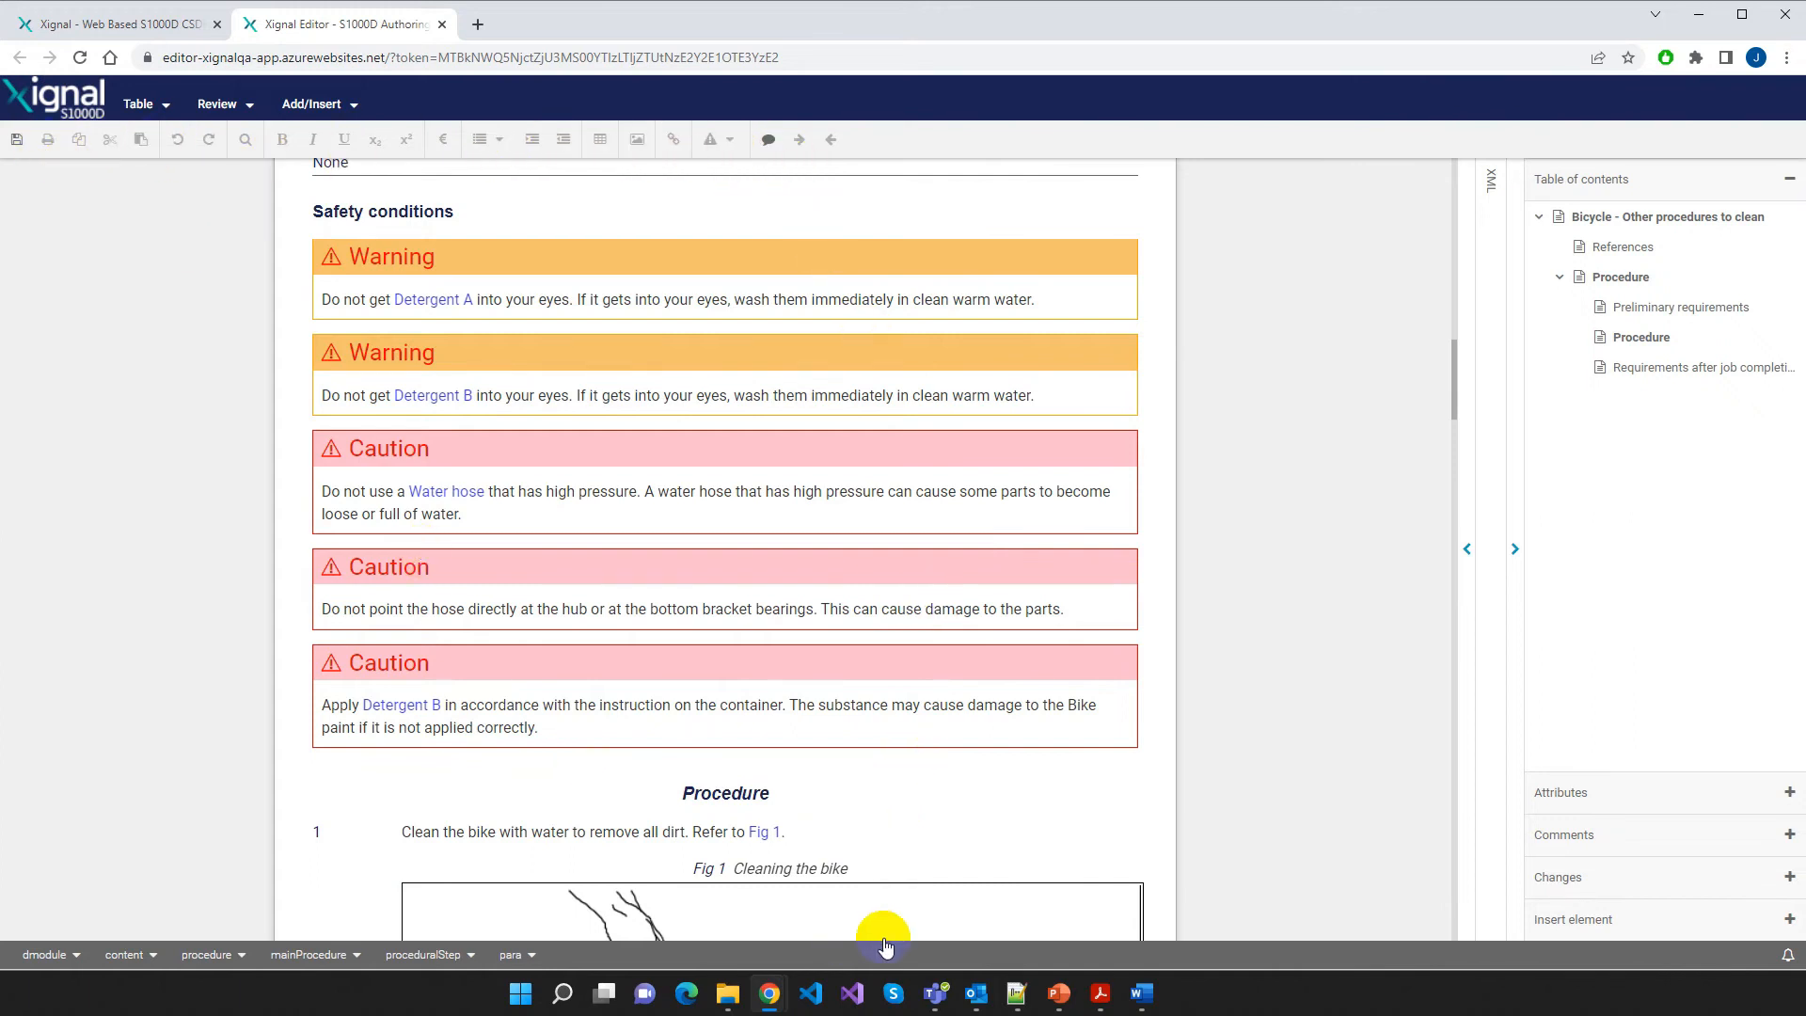
scroll(888, 894, down, 4)
click(882, 676)
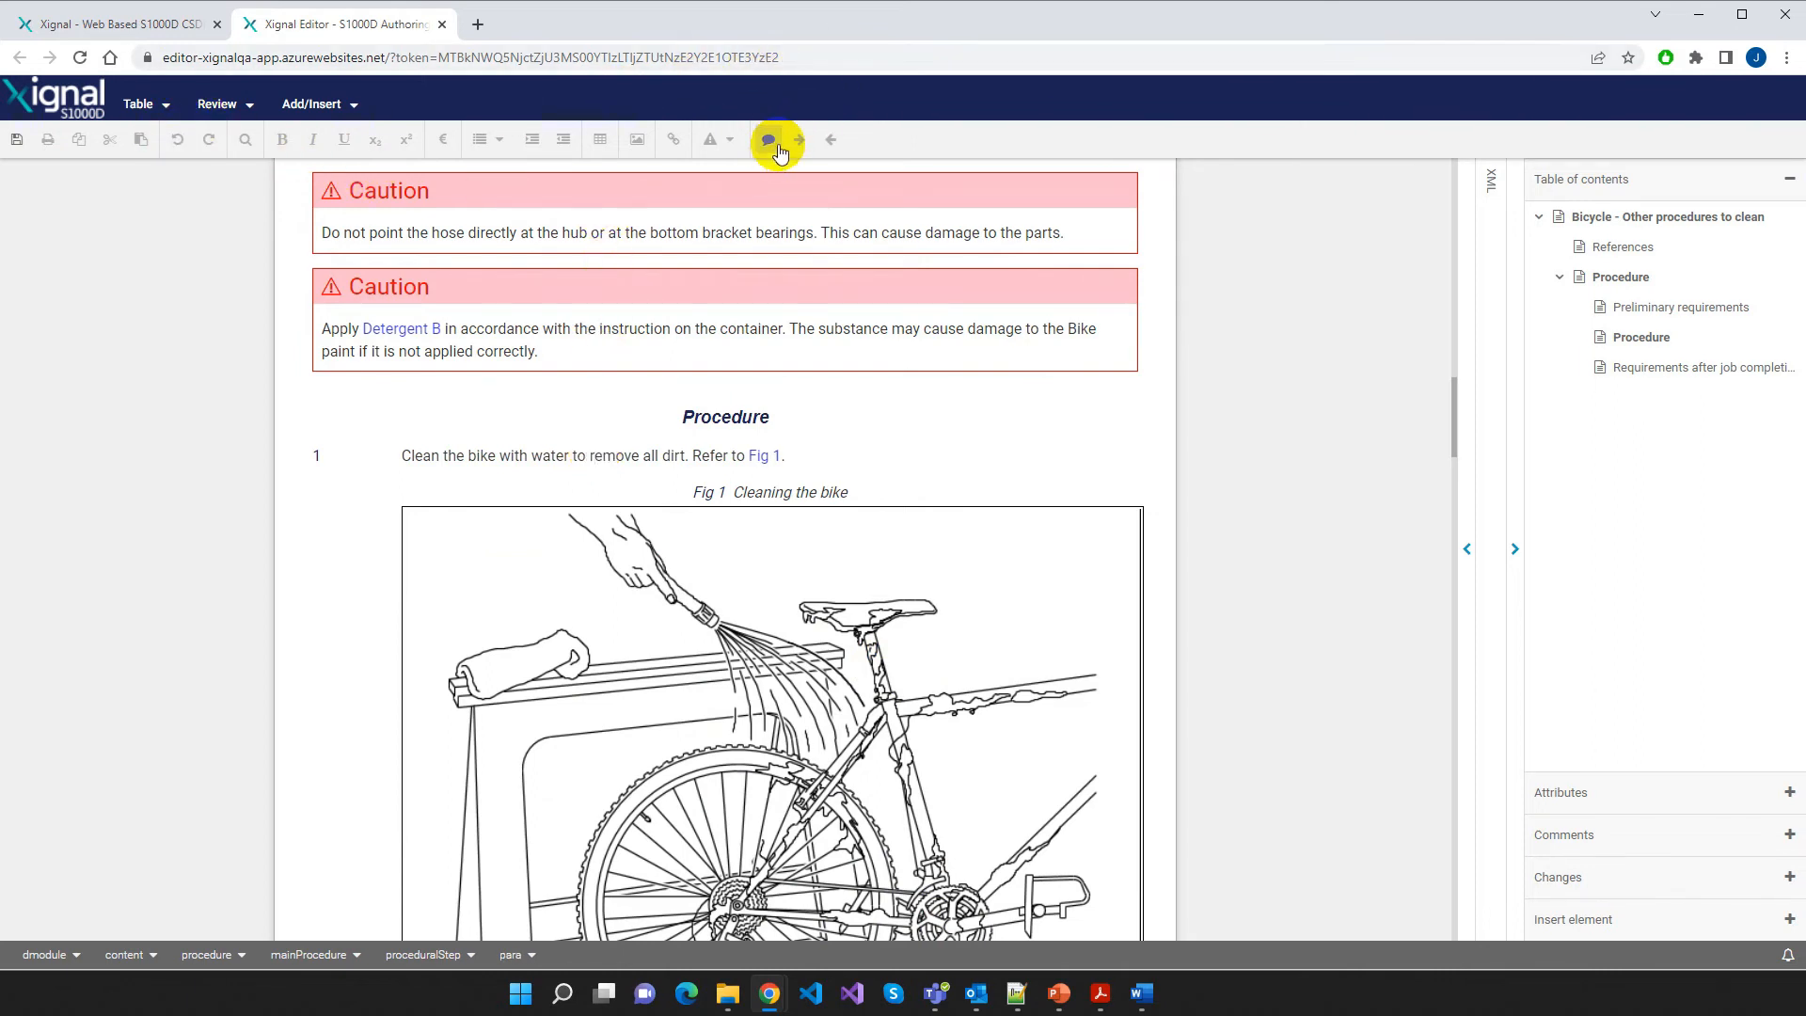
scroll(960, 669, down, 10)
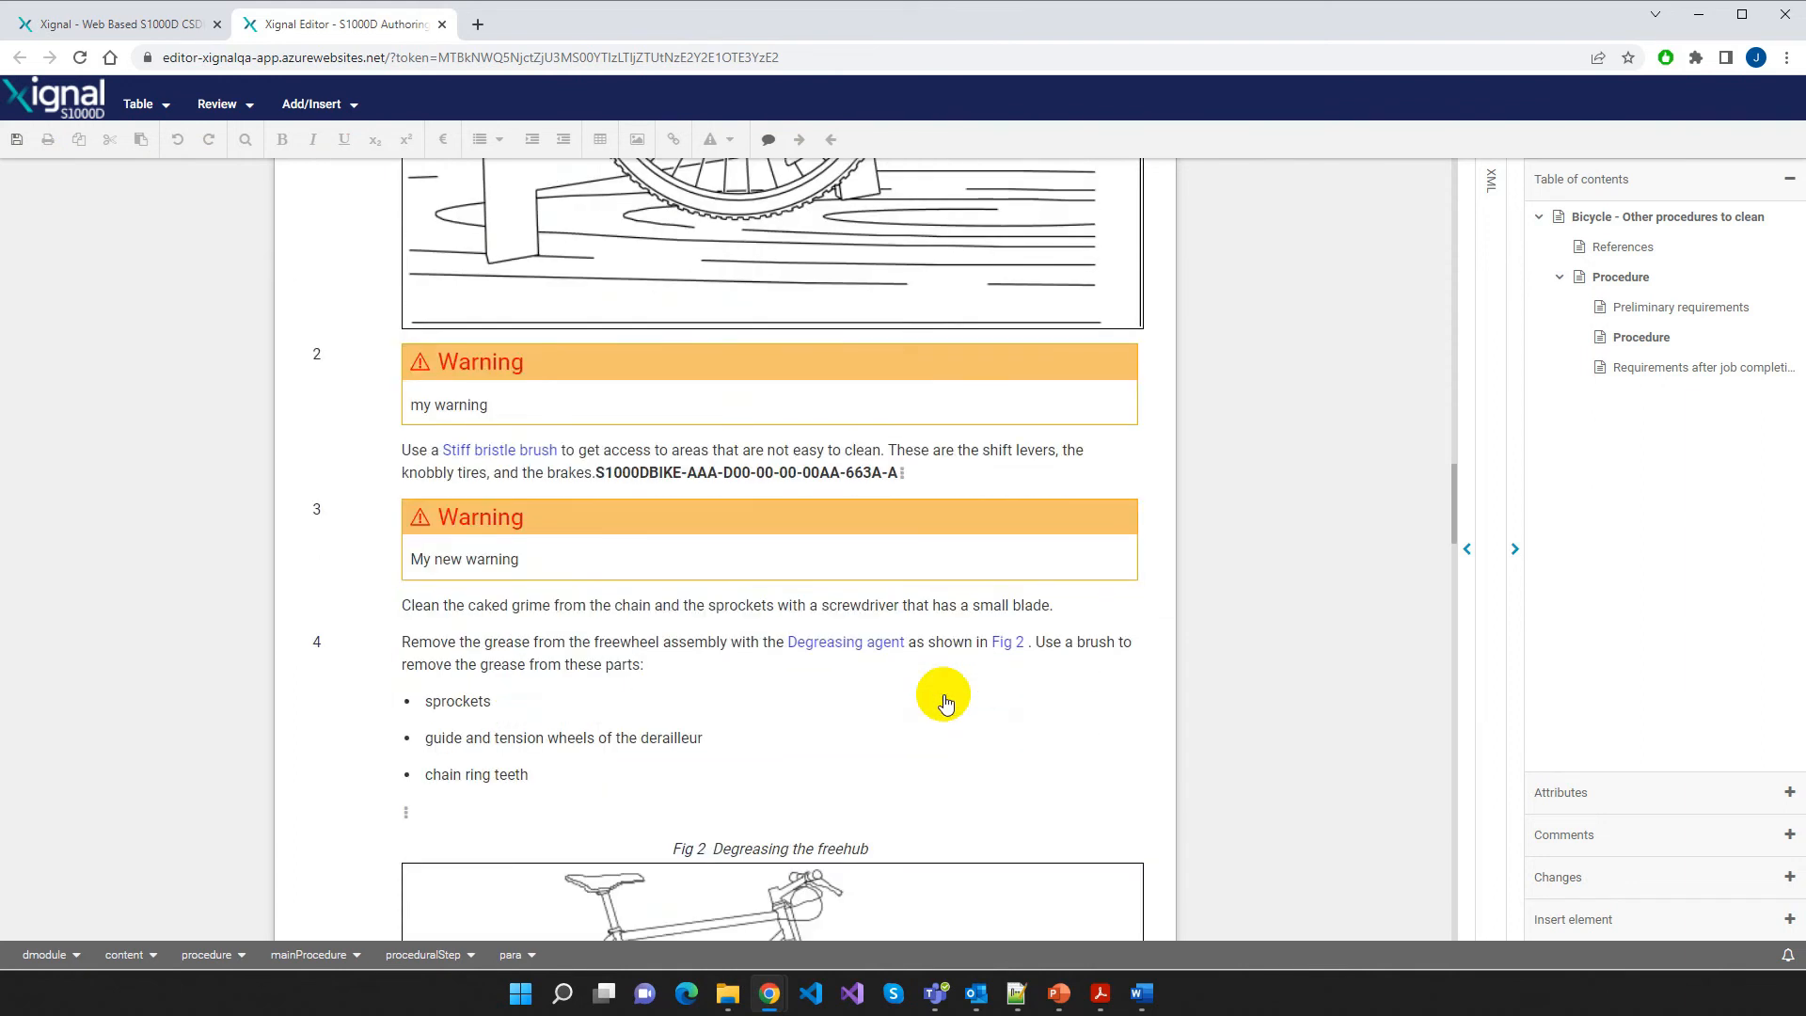
scroll(945, 695, down, 15)
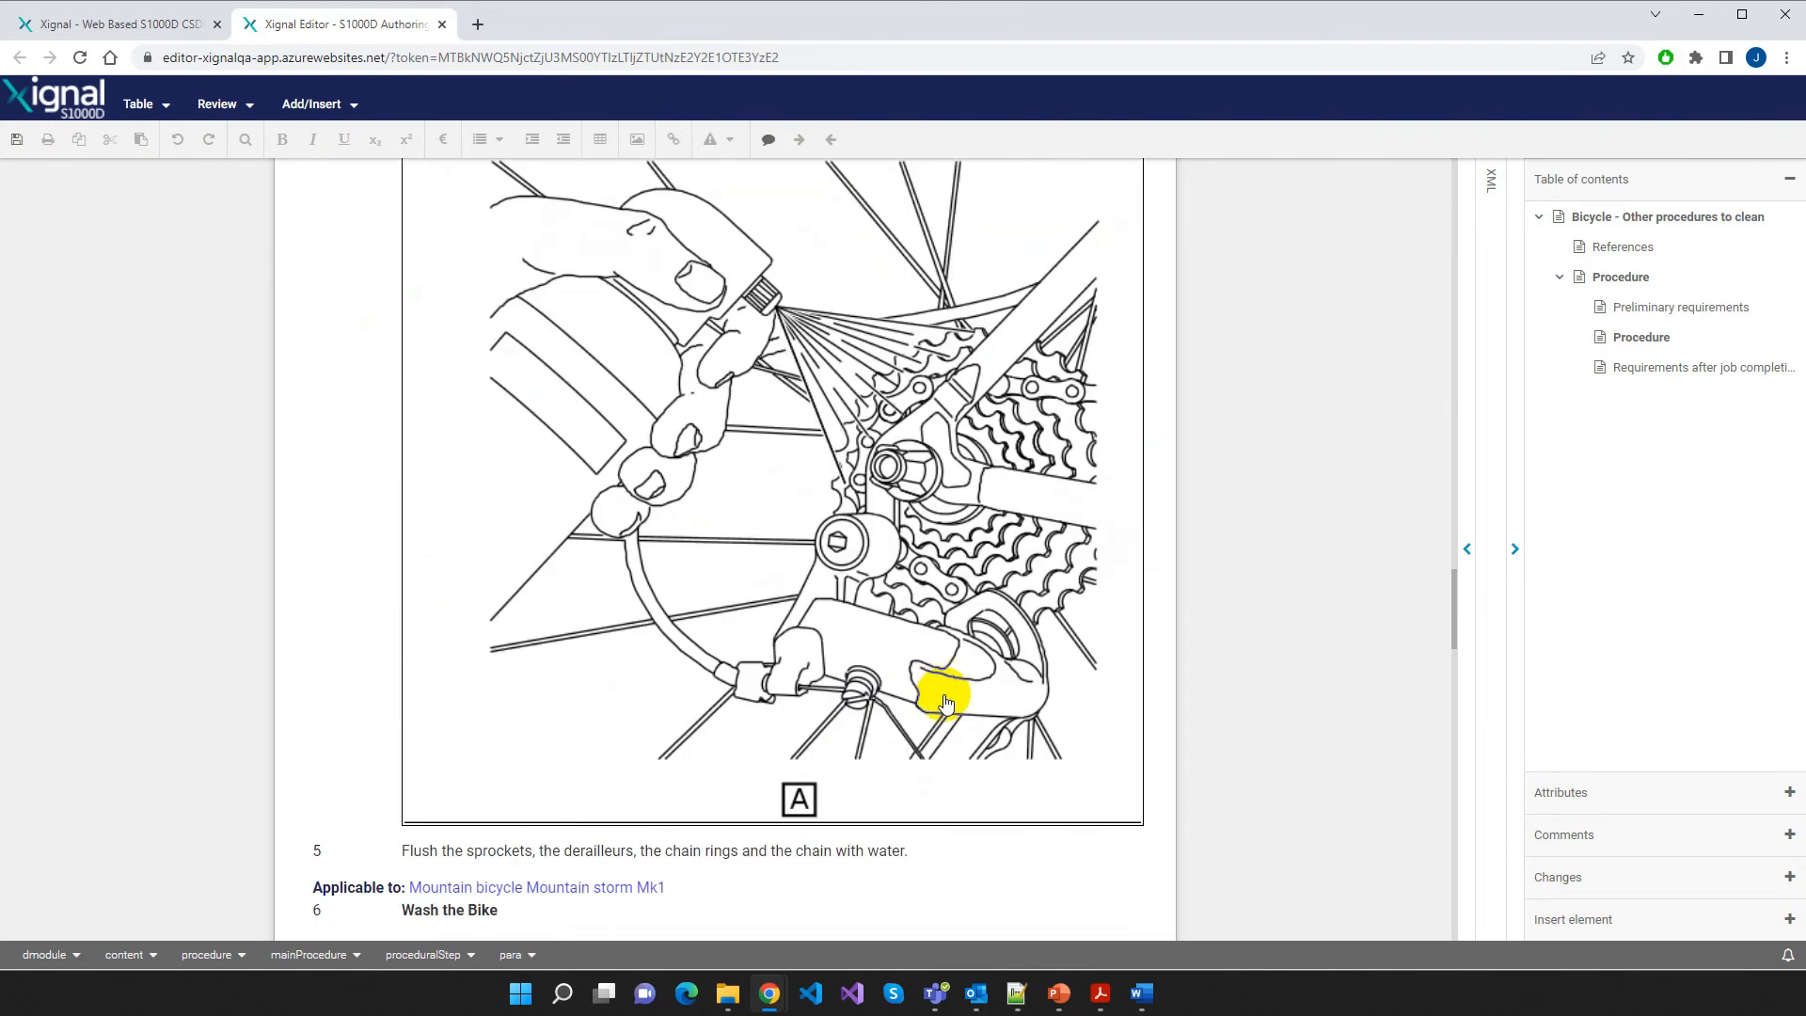
scroll(946, 701, down, 15)
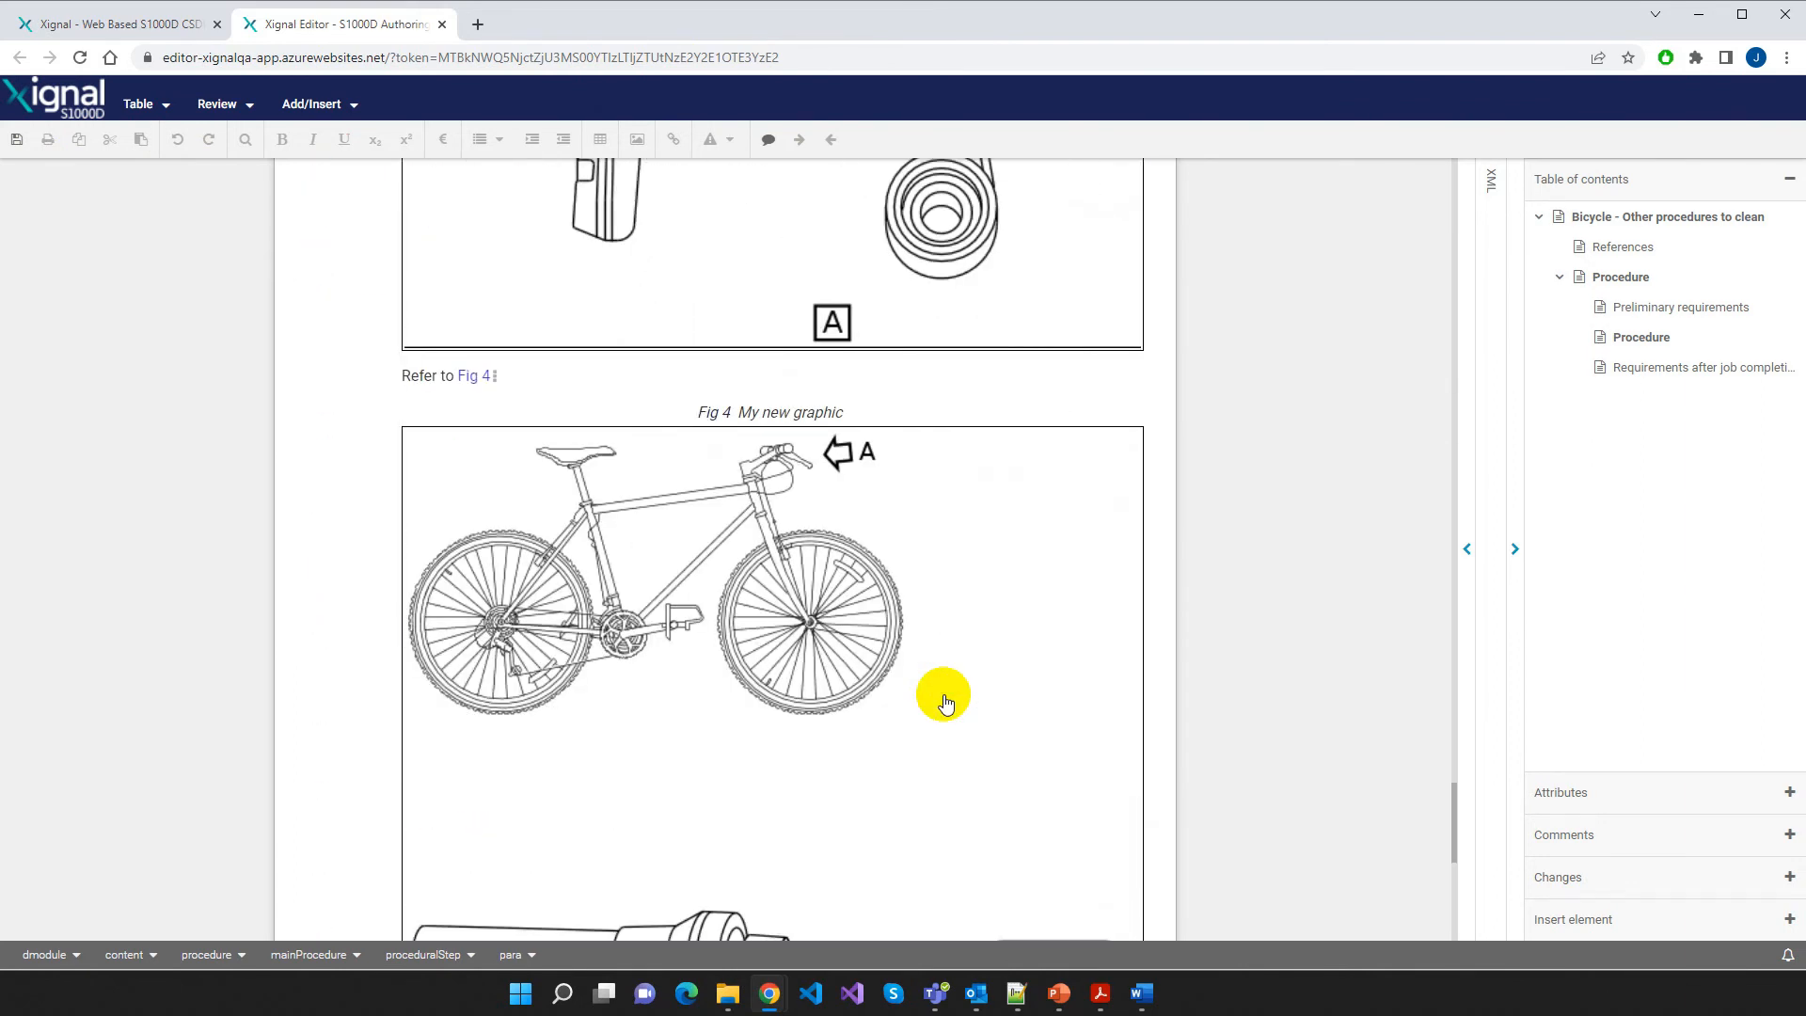
scroll(946, 701, down, 7)
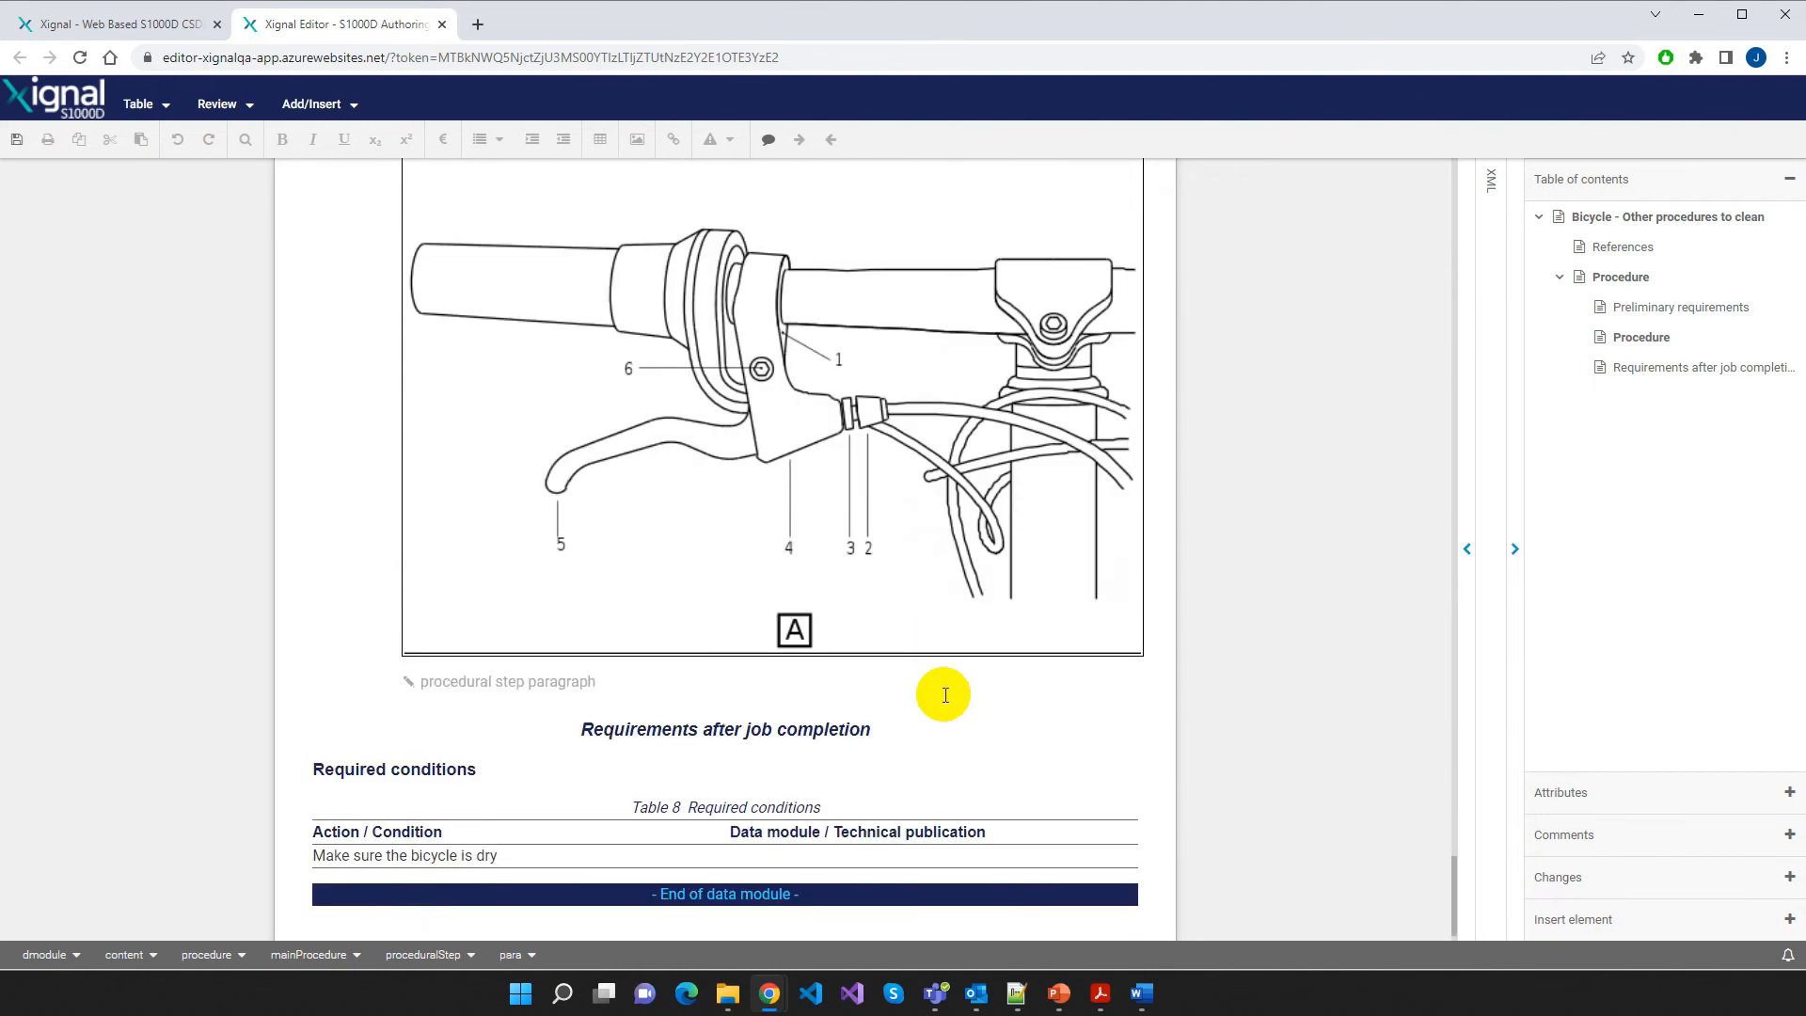
scroll(945, 695, up, 20)
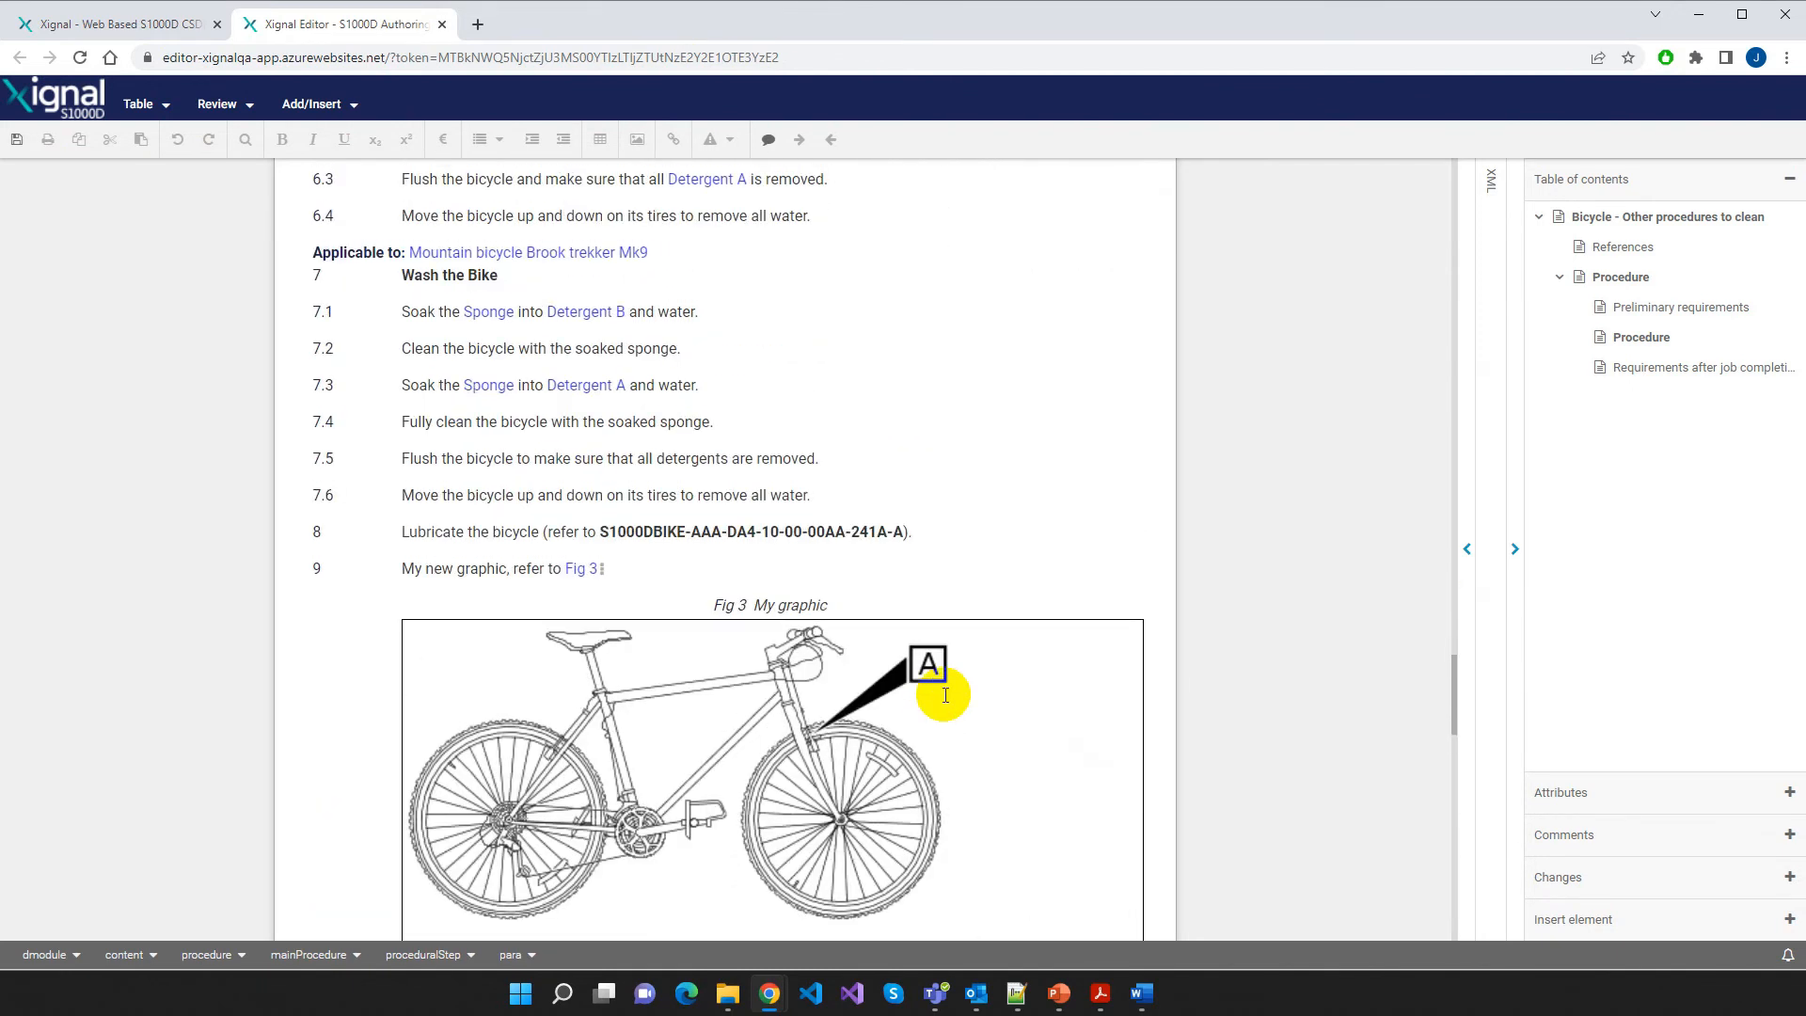
scroll(945, 695, up, 20)
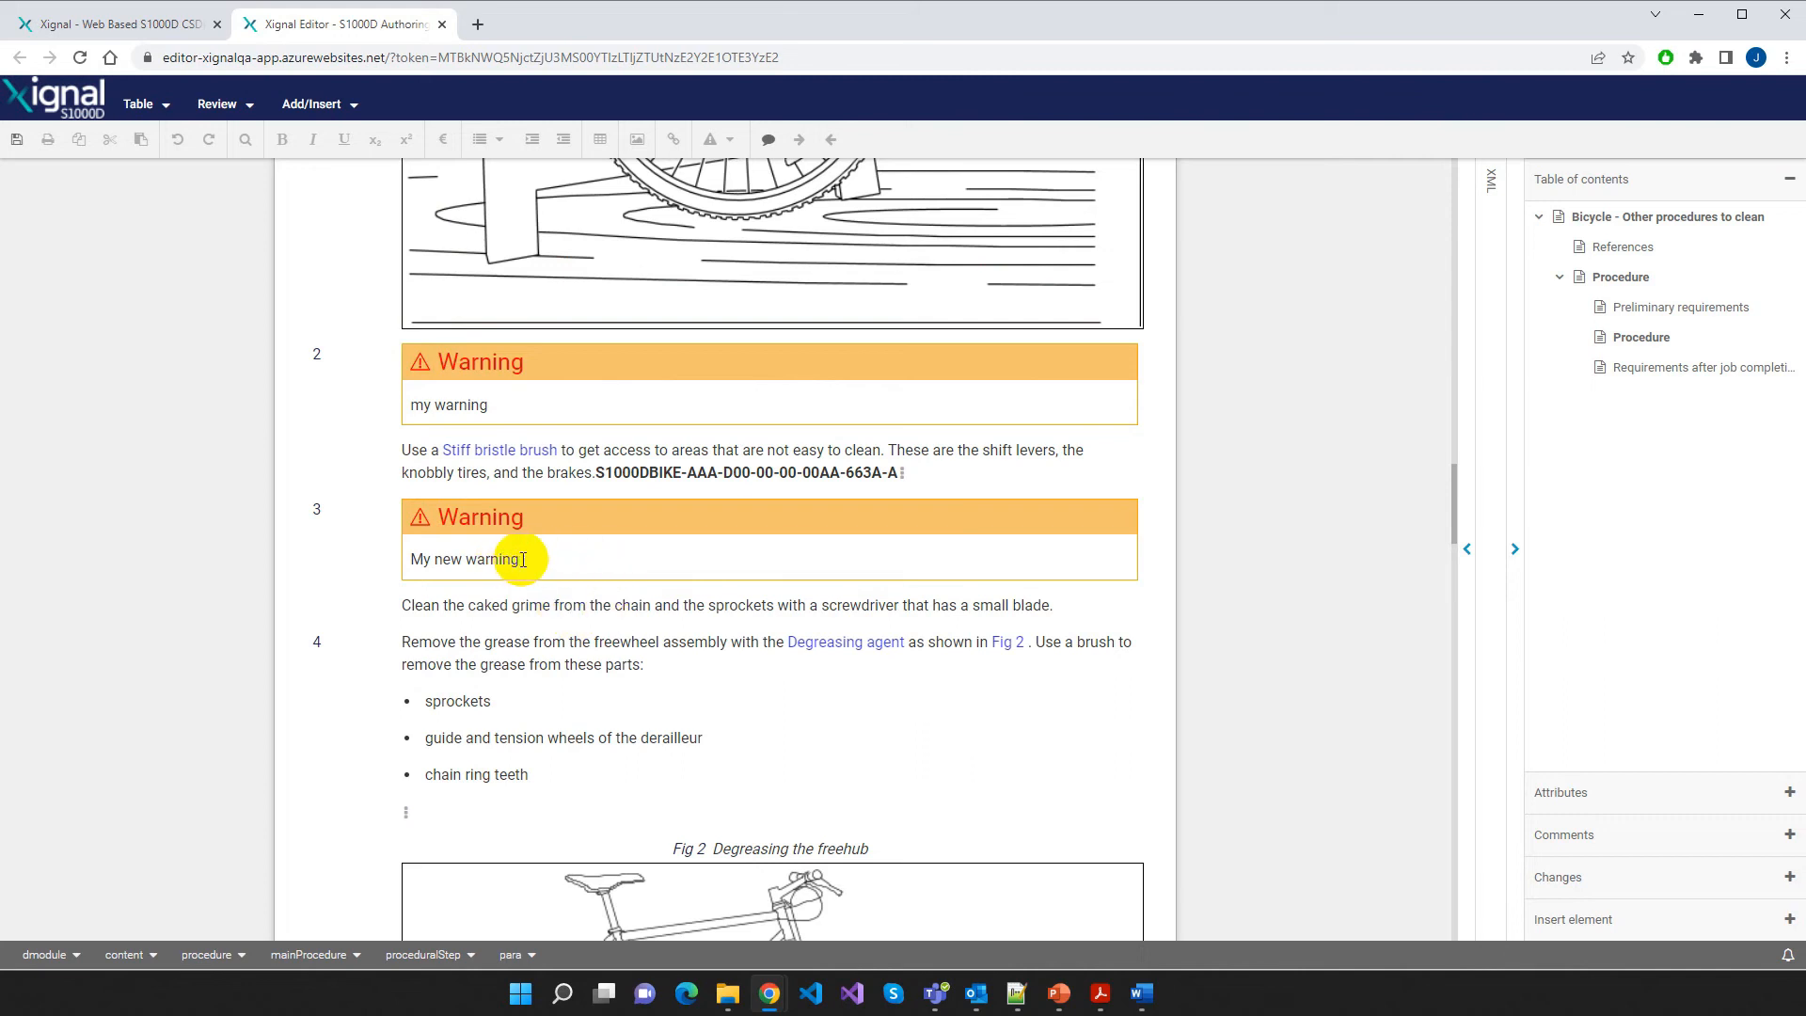
Add the review comment "Please remove warning" to the word "warning" in step 3's "My new warning" text
double_click(484, 560)
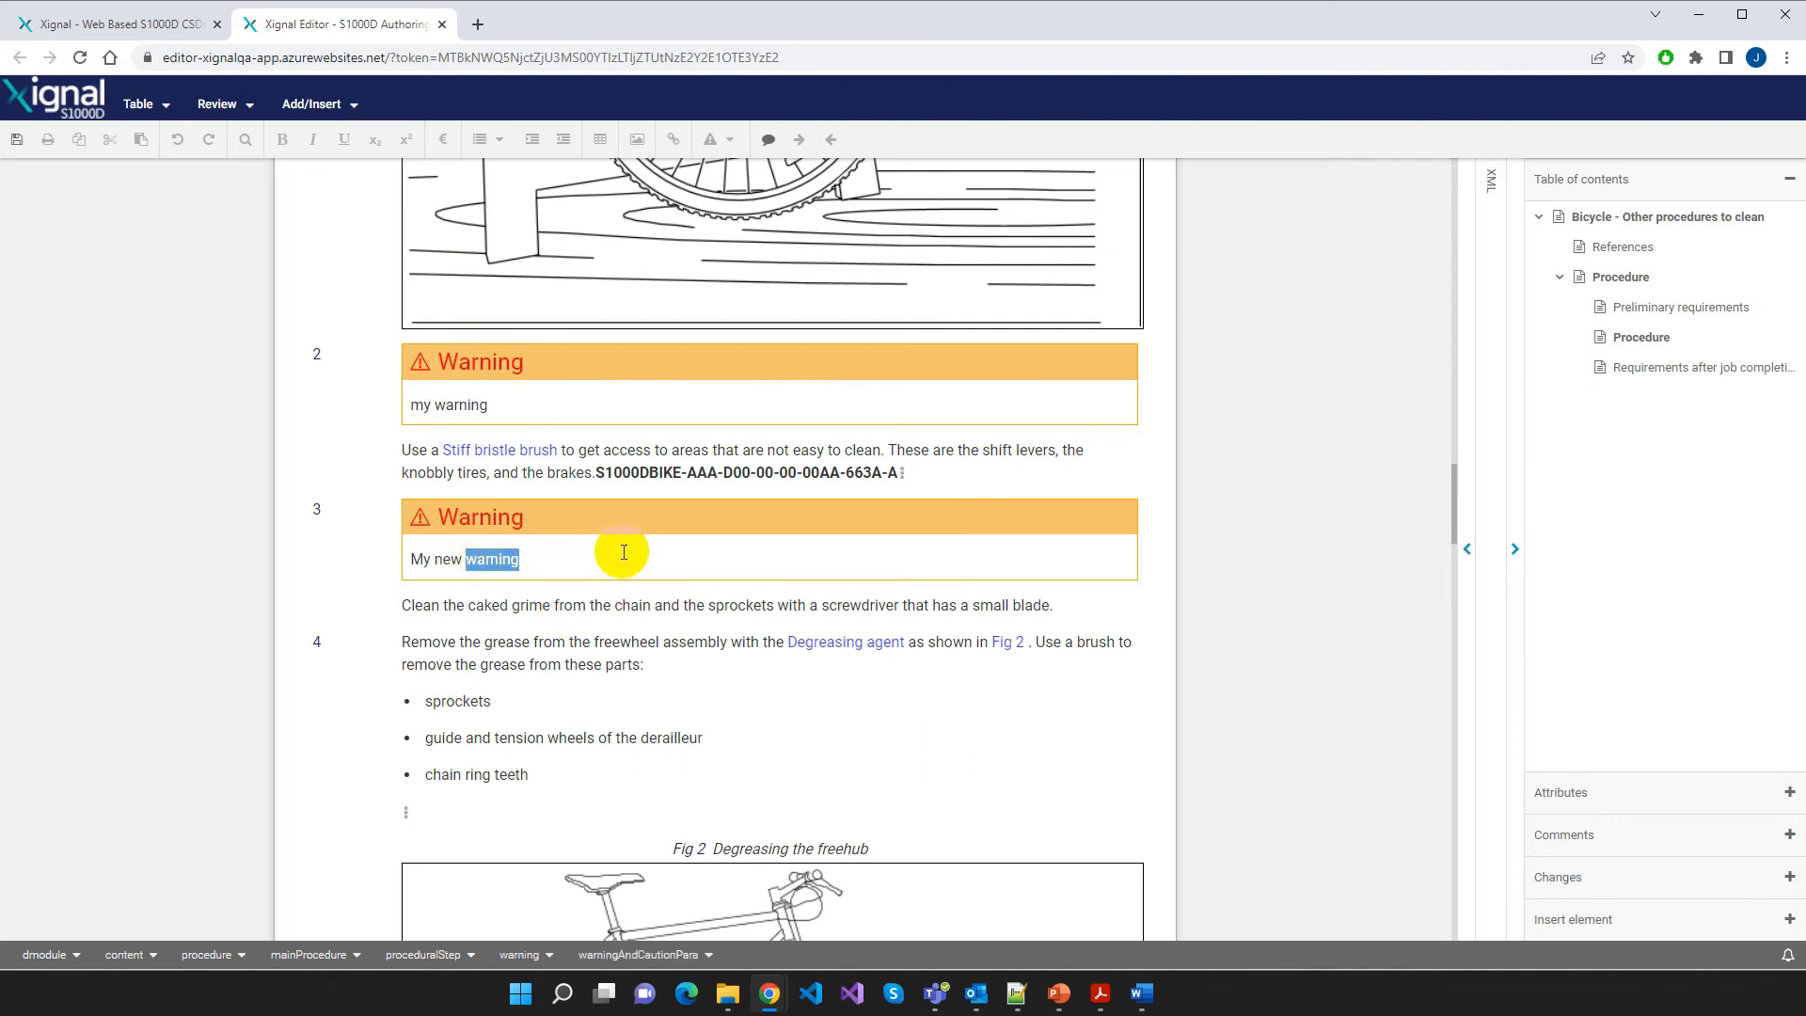
click(768, 143)
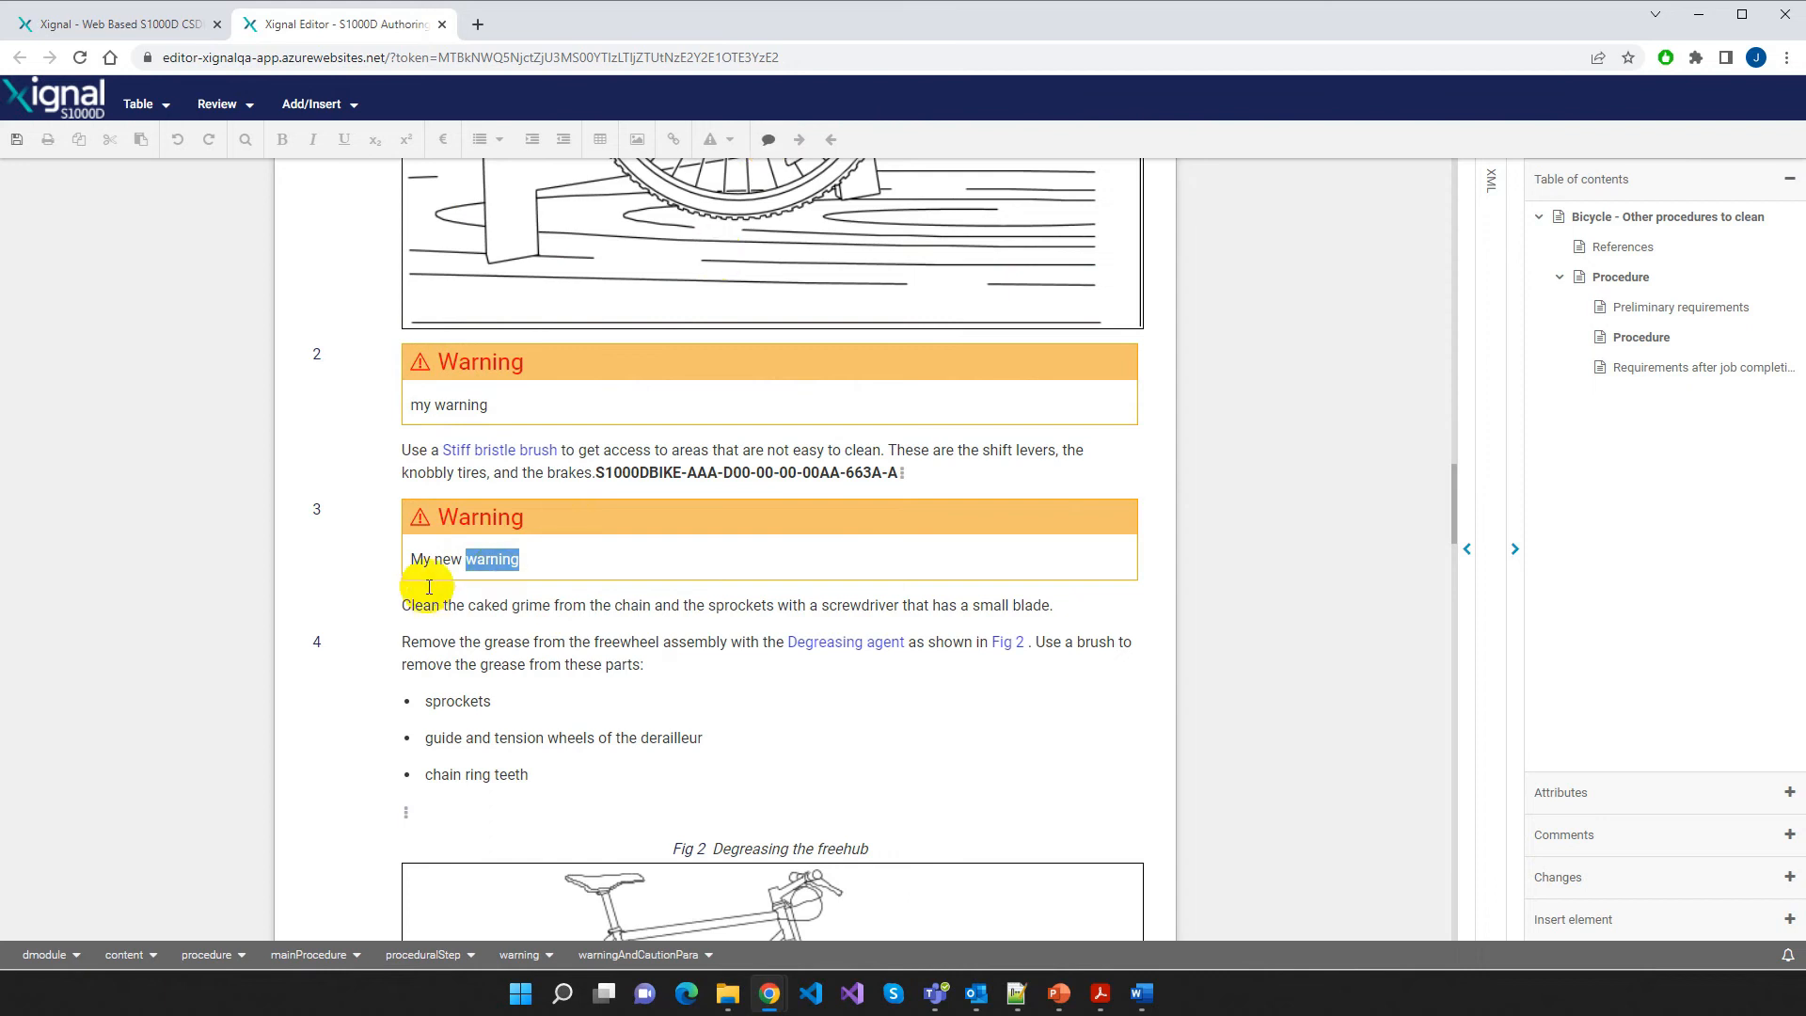
click(769, 143)
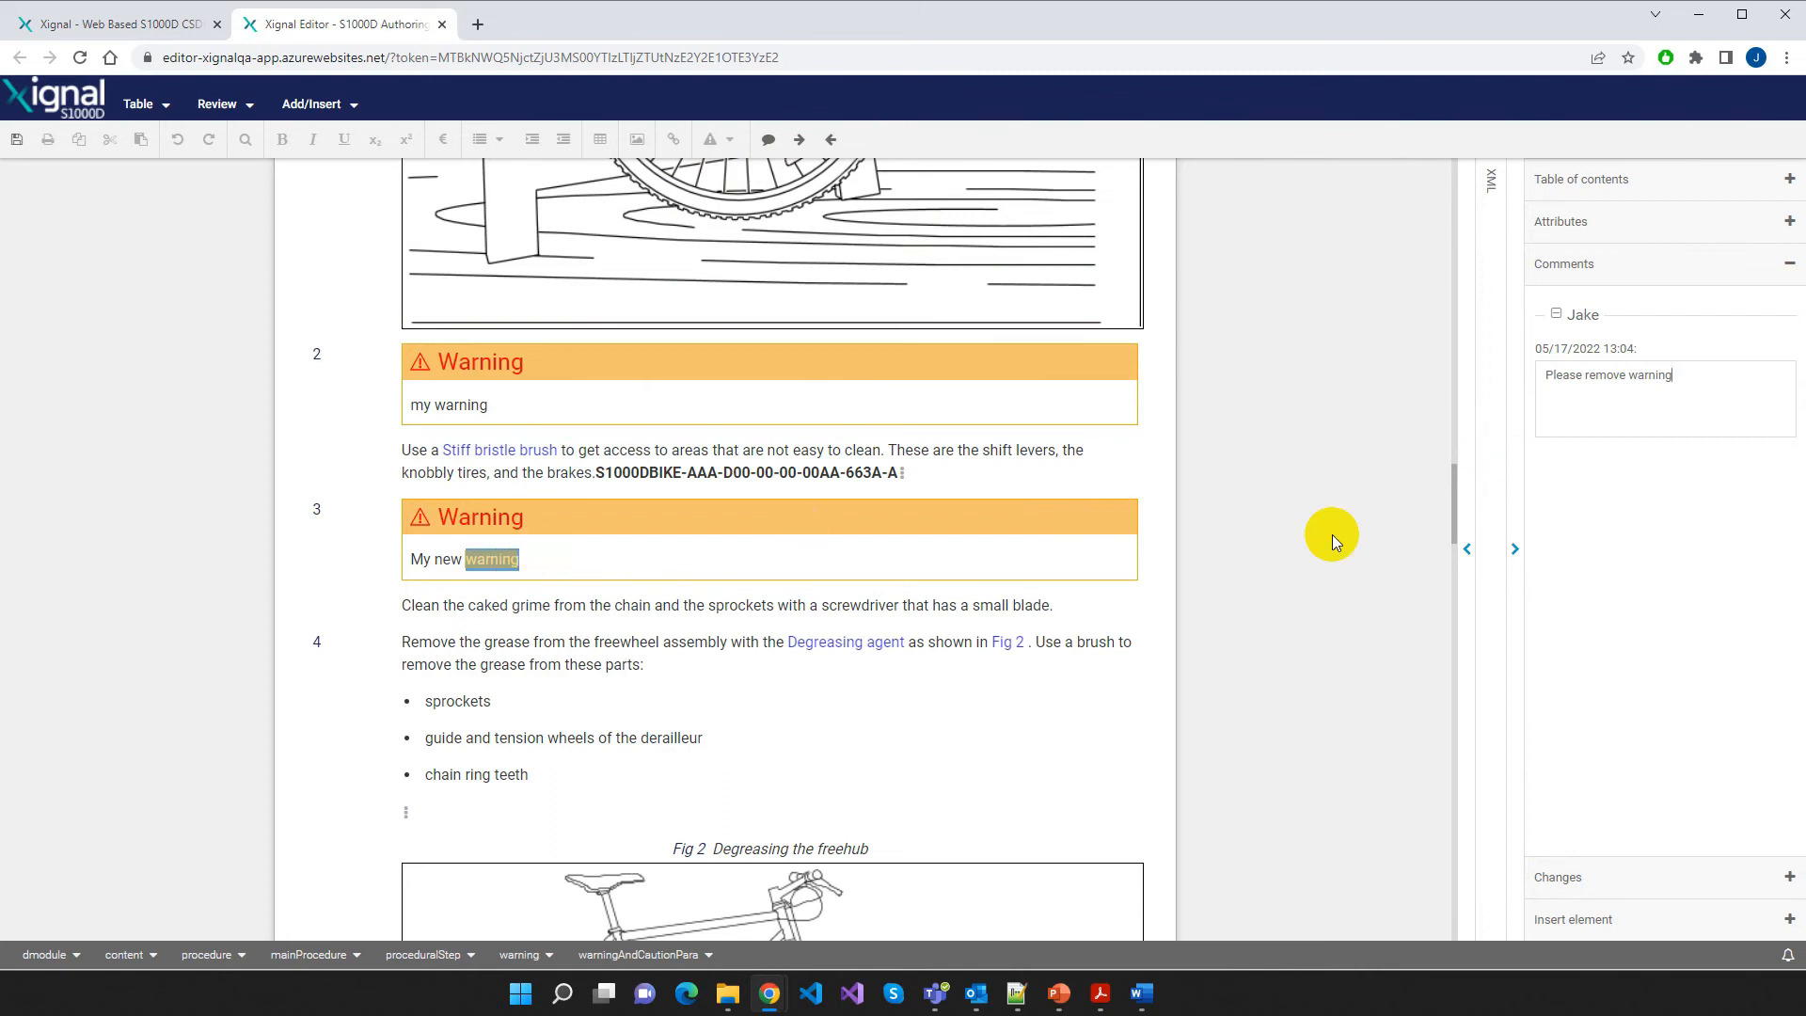
Add the review comment "Remove step and graphic" to the word "Refer" in the "Refer to Fig 4" paragraph
scroll(607, 687, down, 6)
scroll(616, 687, down, 20)
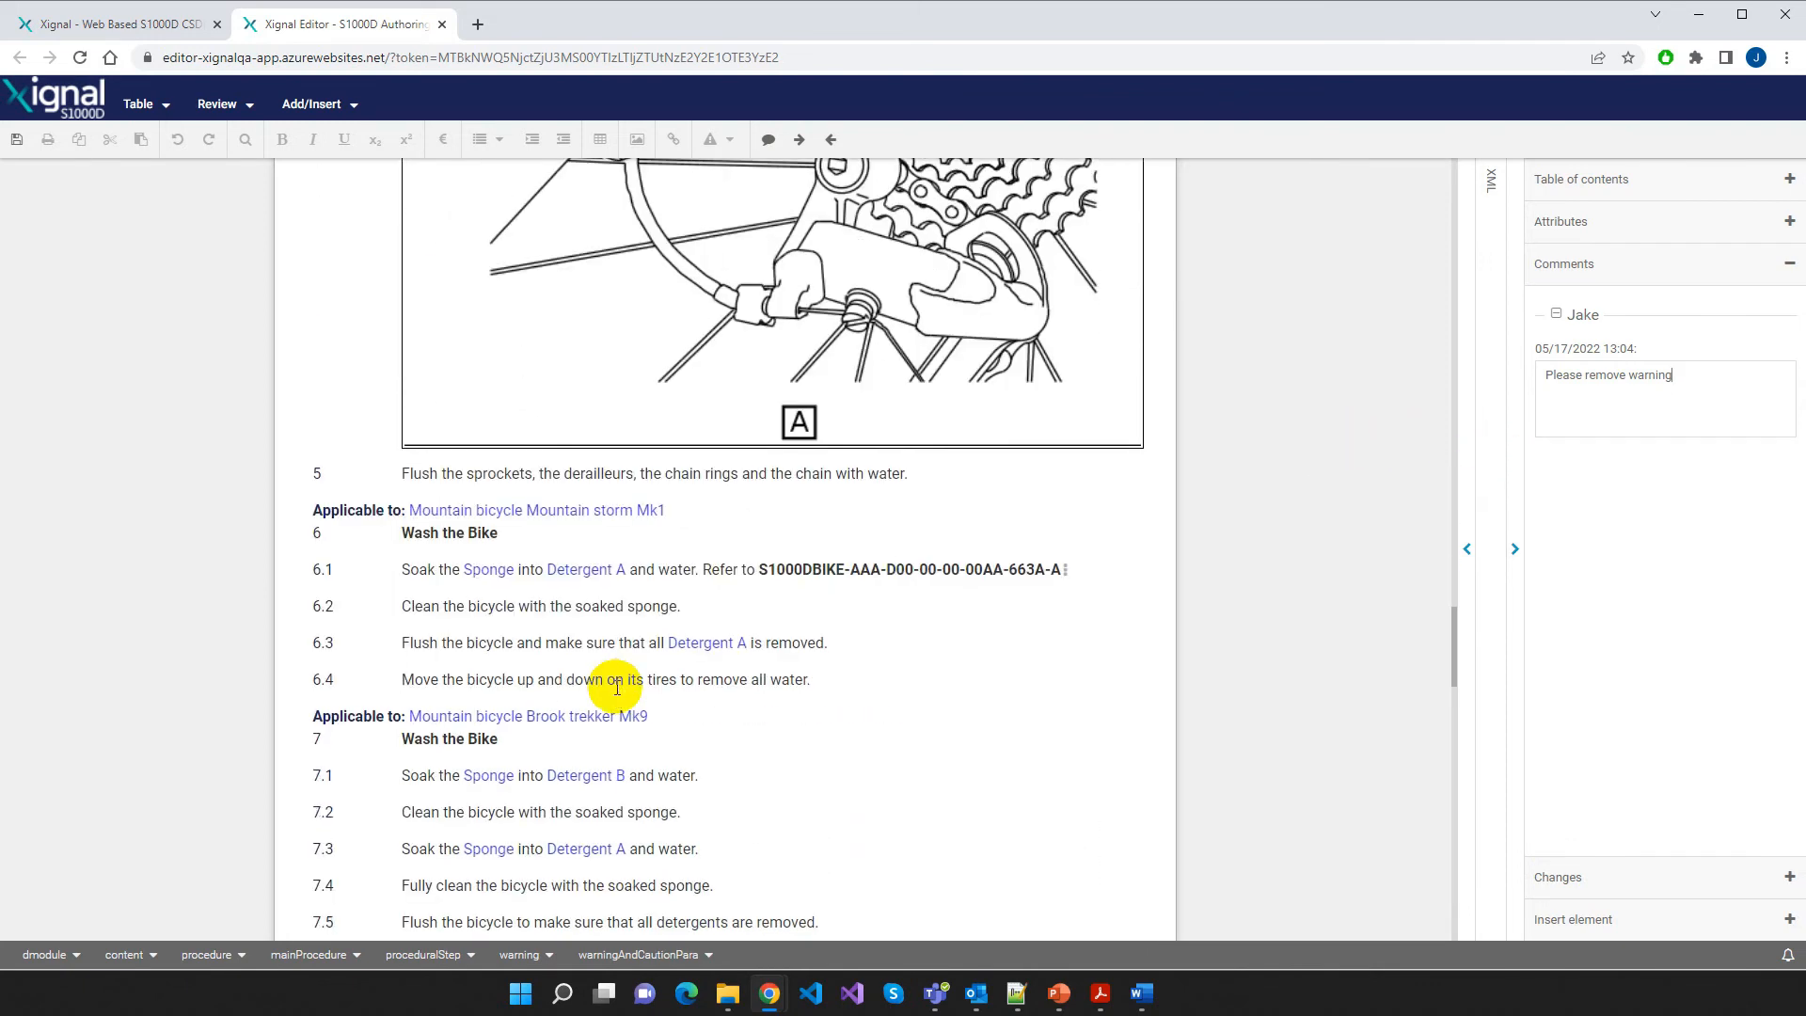
scroll(616, 698, down, 6)
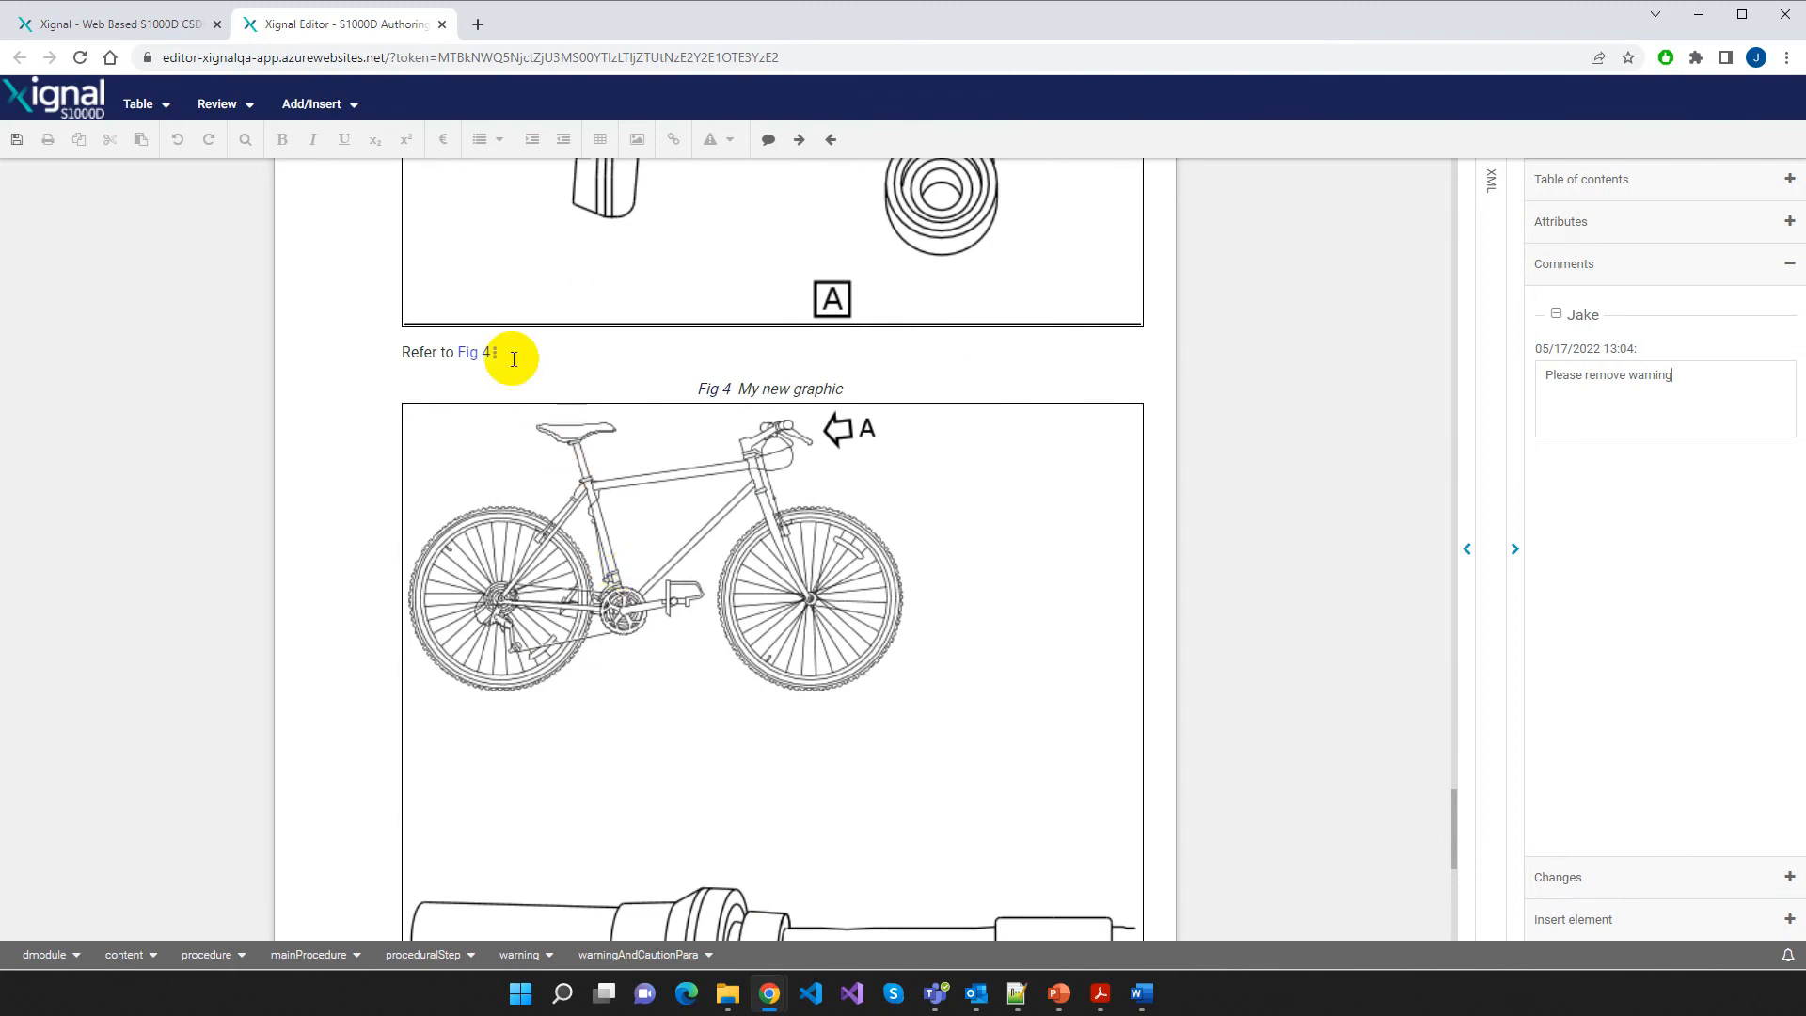
drag(404, 355, 438, 353)
click(769, 141)
click(1611, 523)
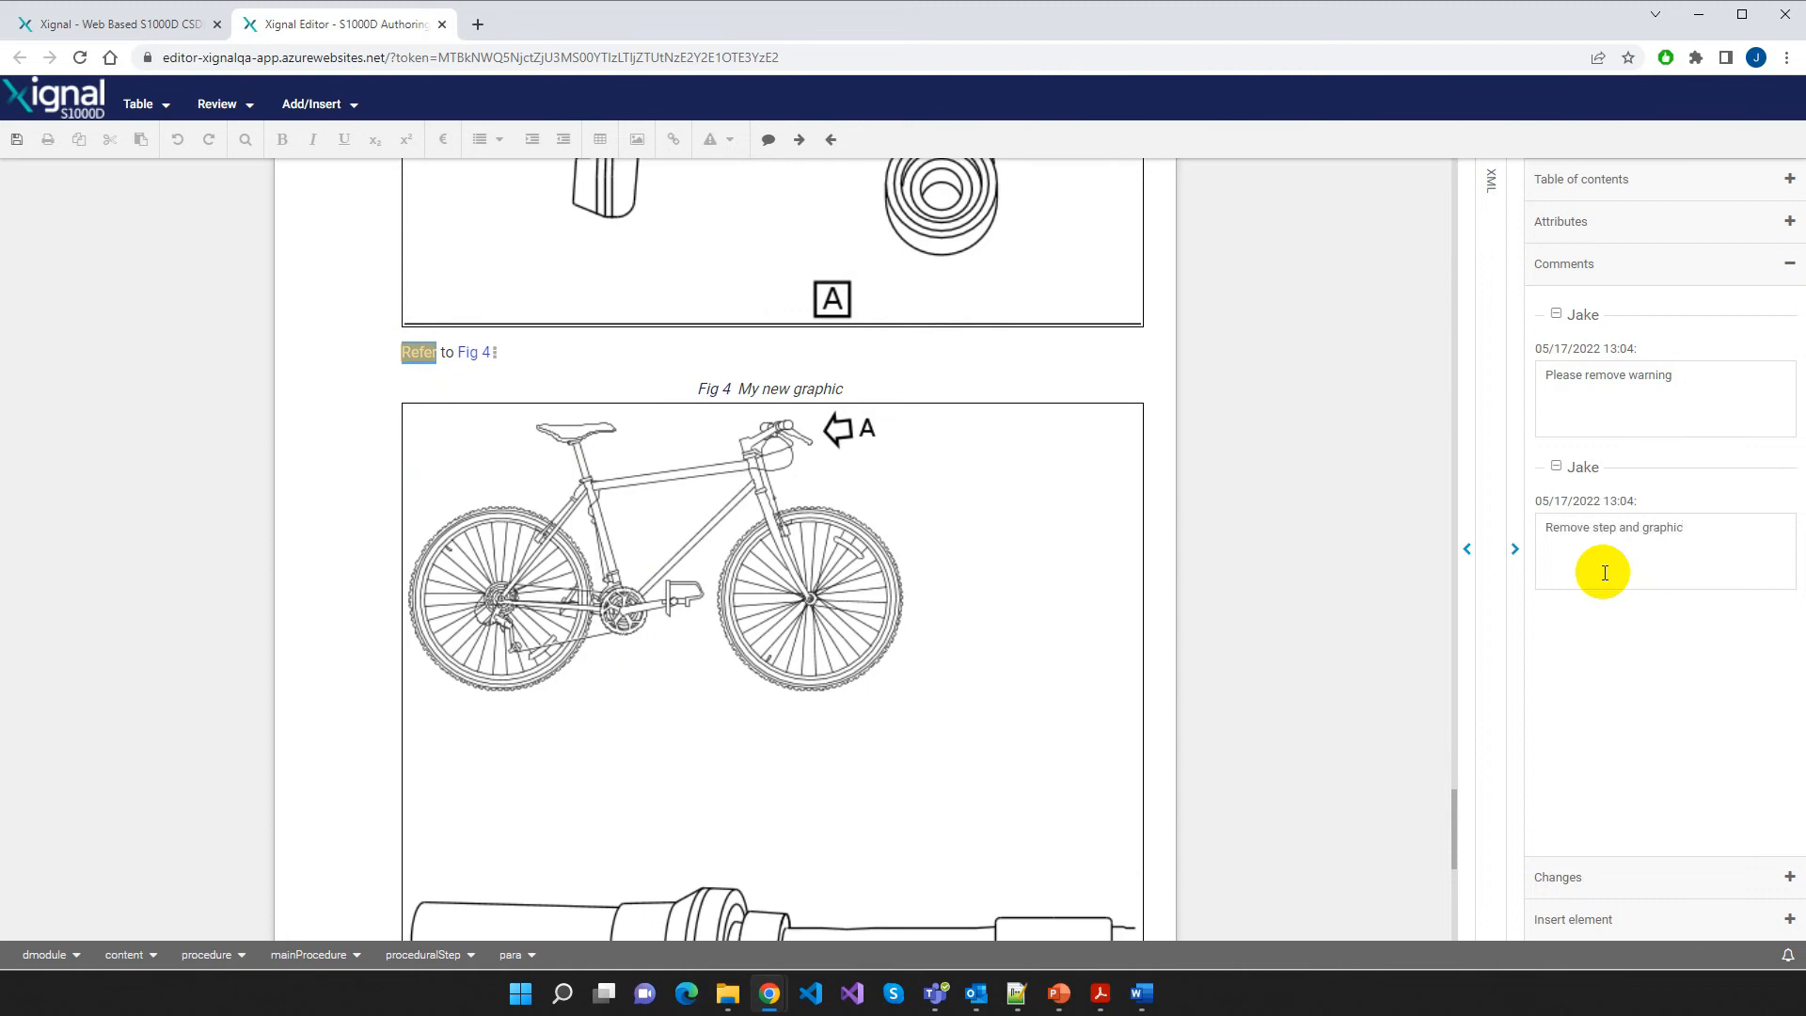
Save the review comments in the data module and close the editor to return to the Data Module Manager
scroll(809, 433, down, 3)
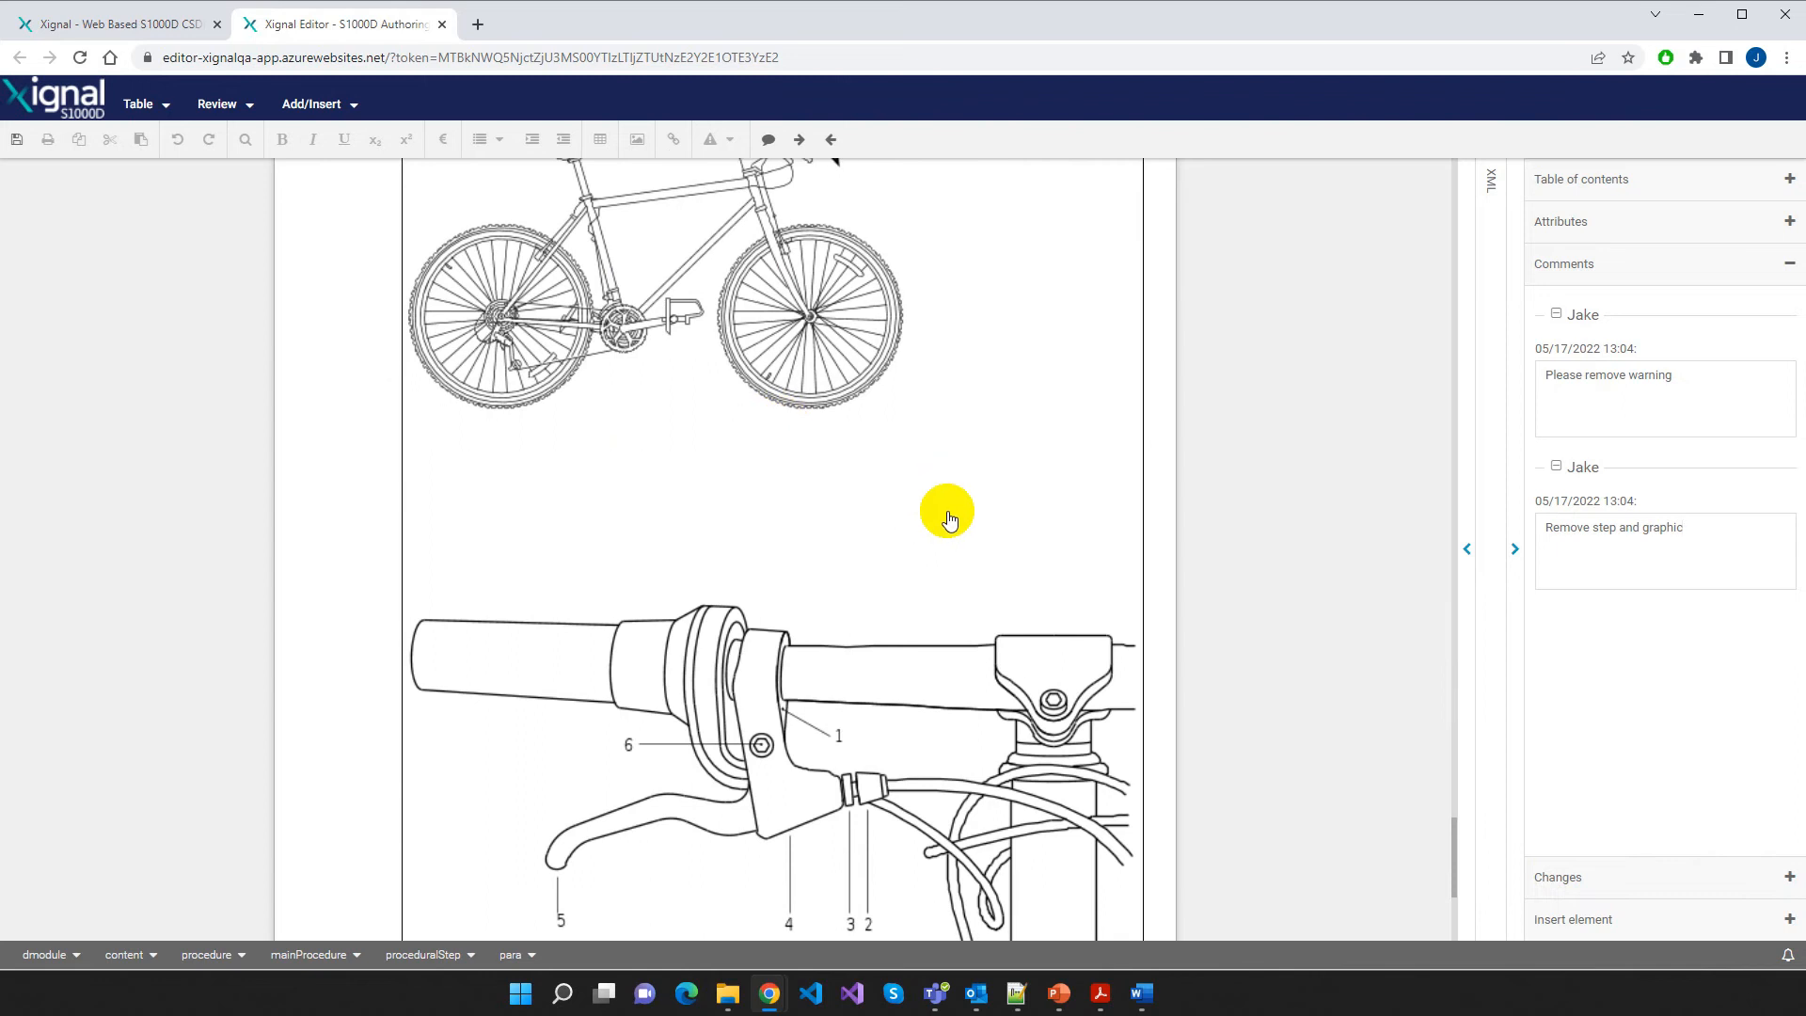
scroll(948, 519, down, 4)
scroll(1254, 496, up, 10)
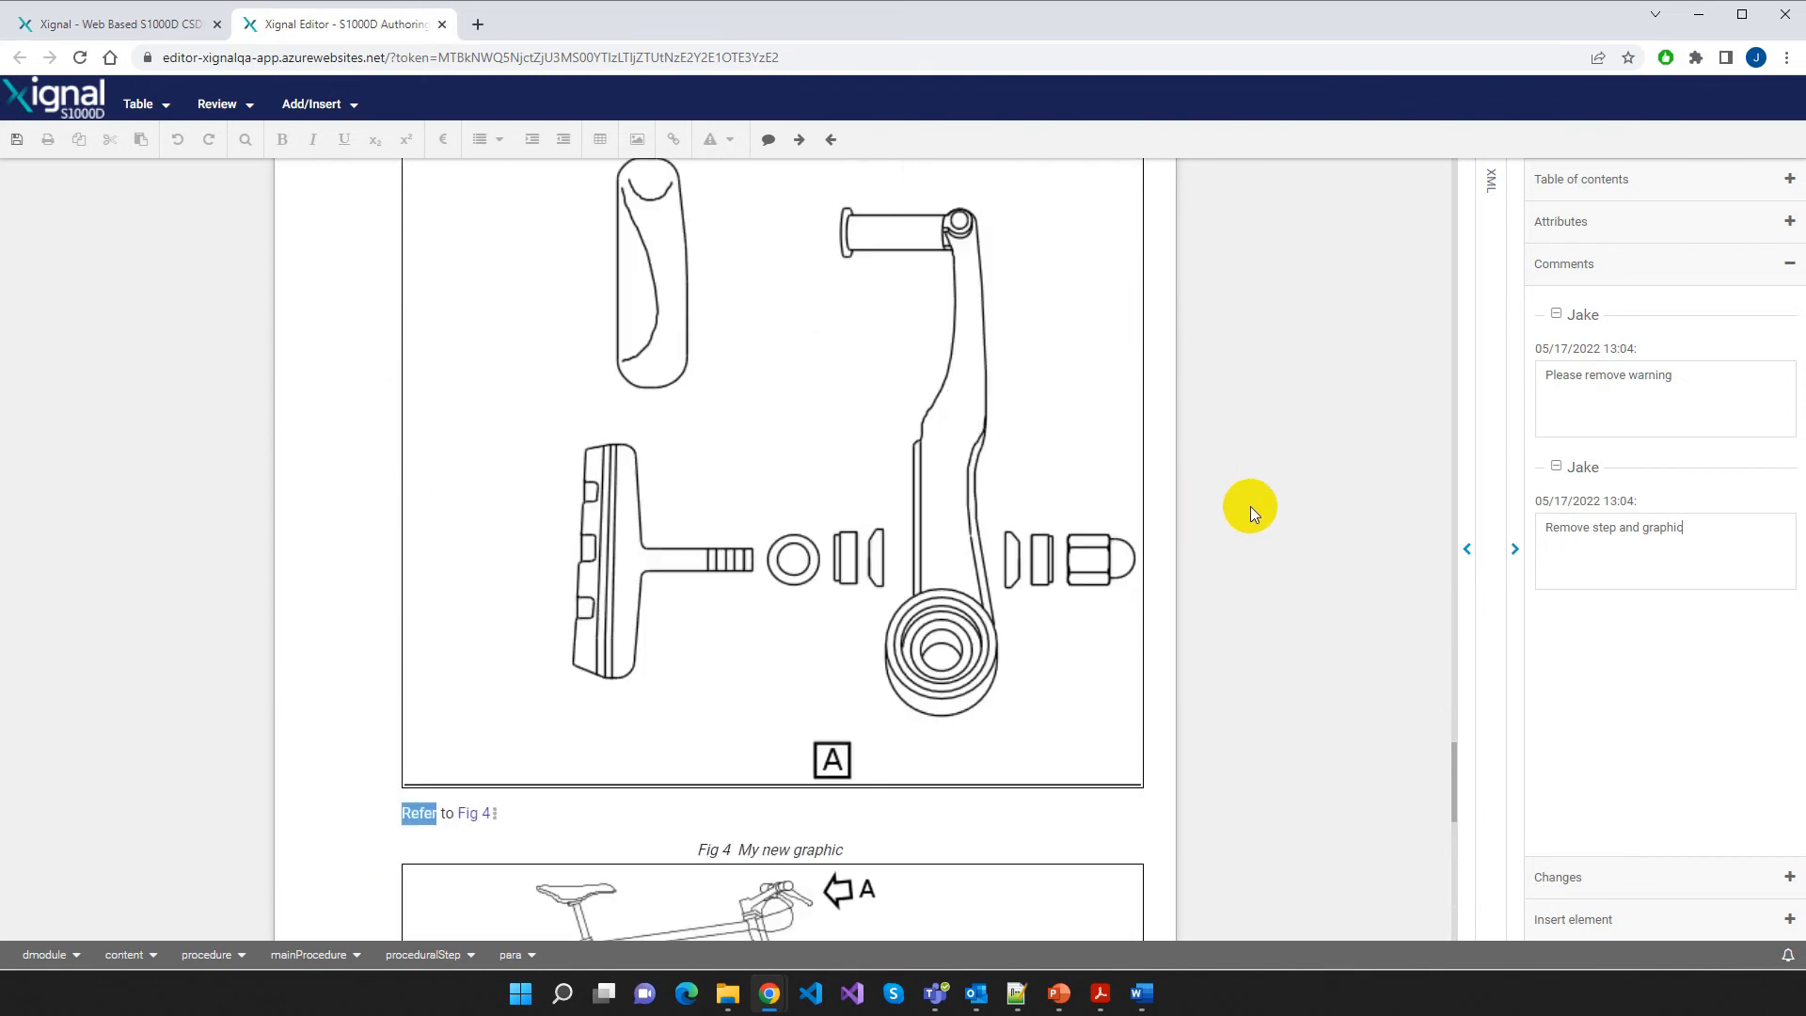
scroll(1246, 508, up, 15)
scroll(1069, 607, up, 10)
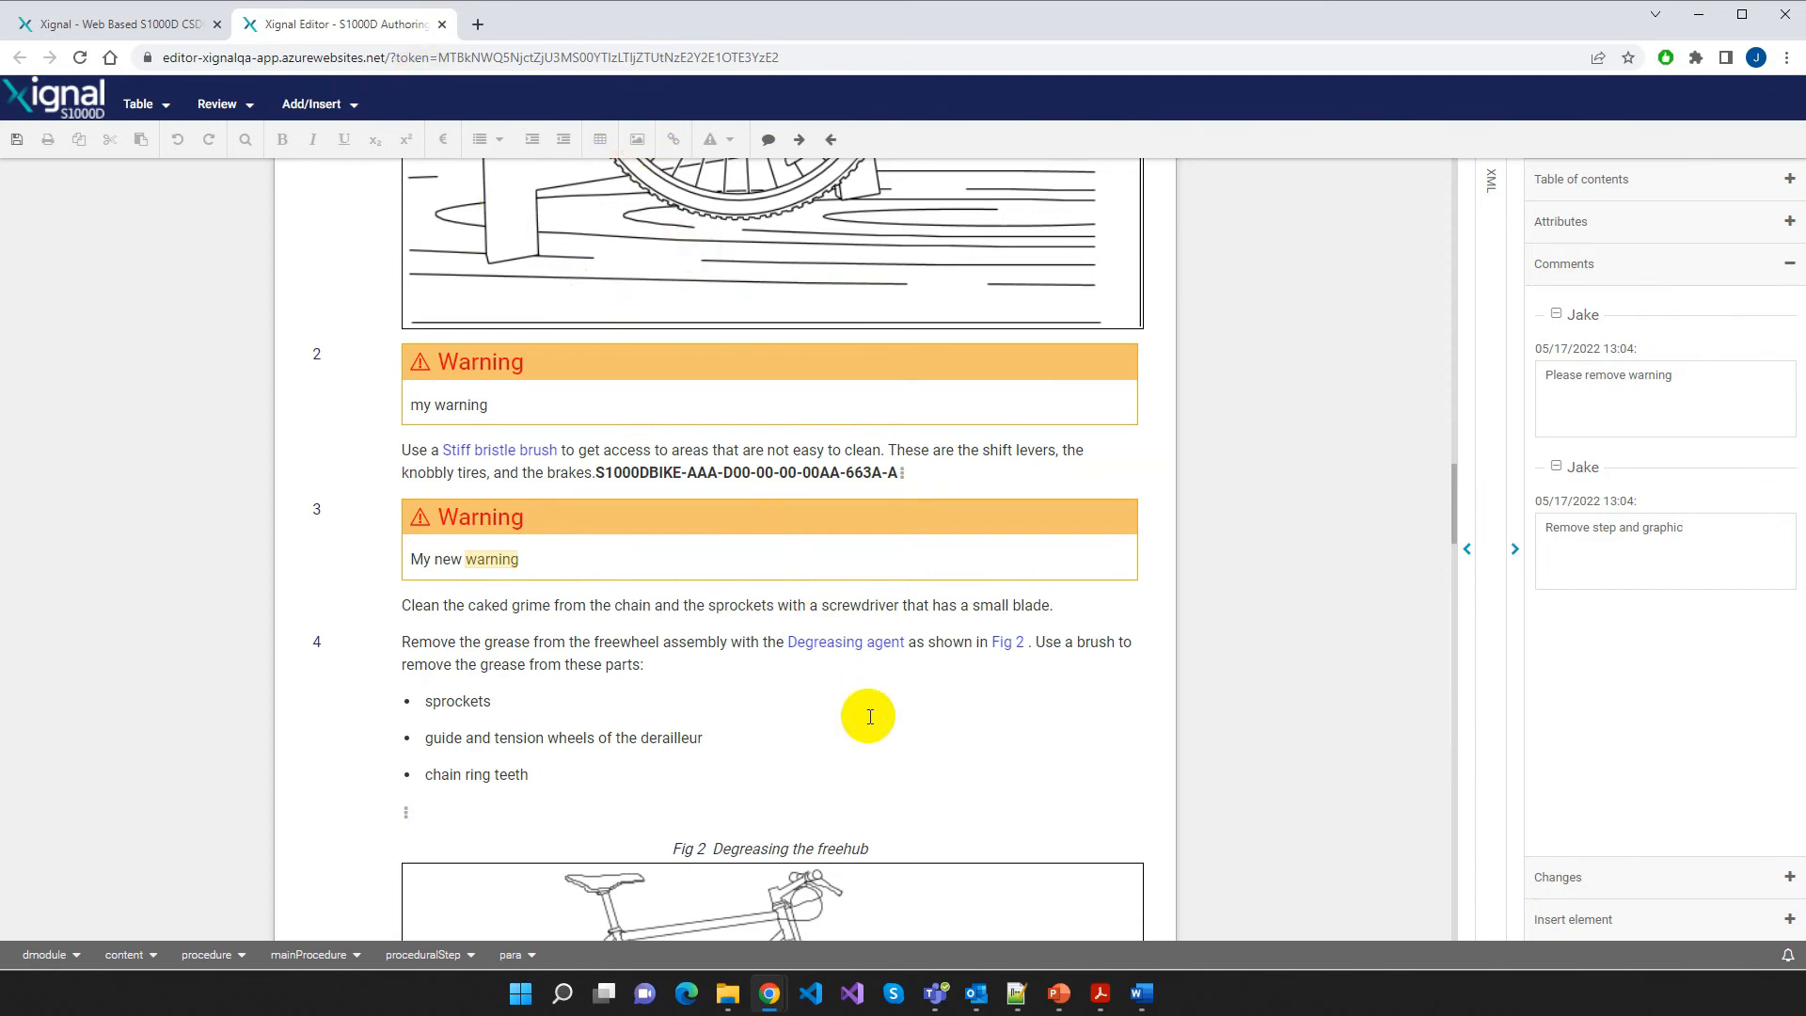
click(14, 143)
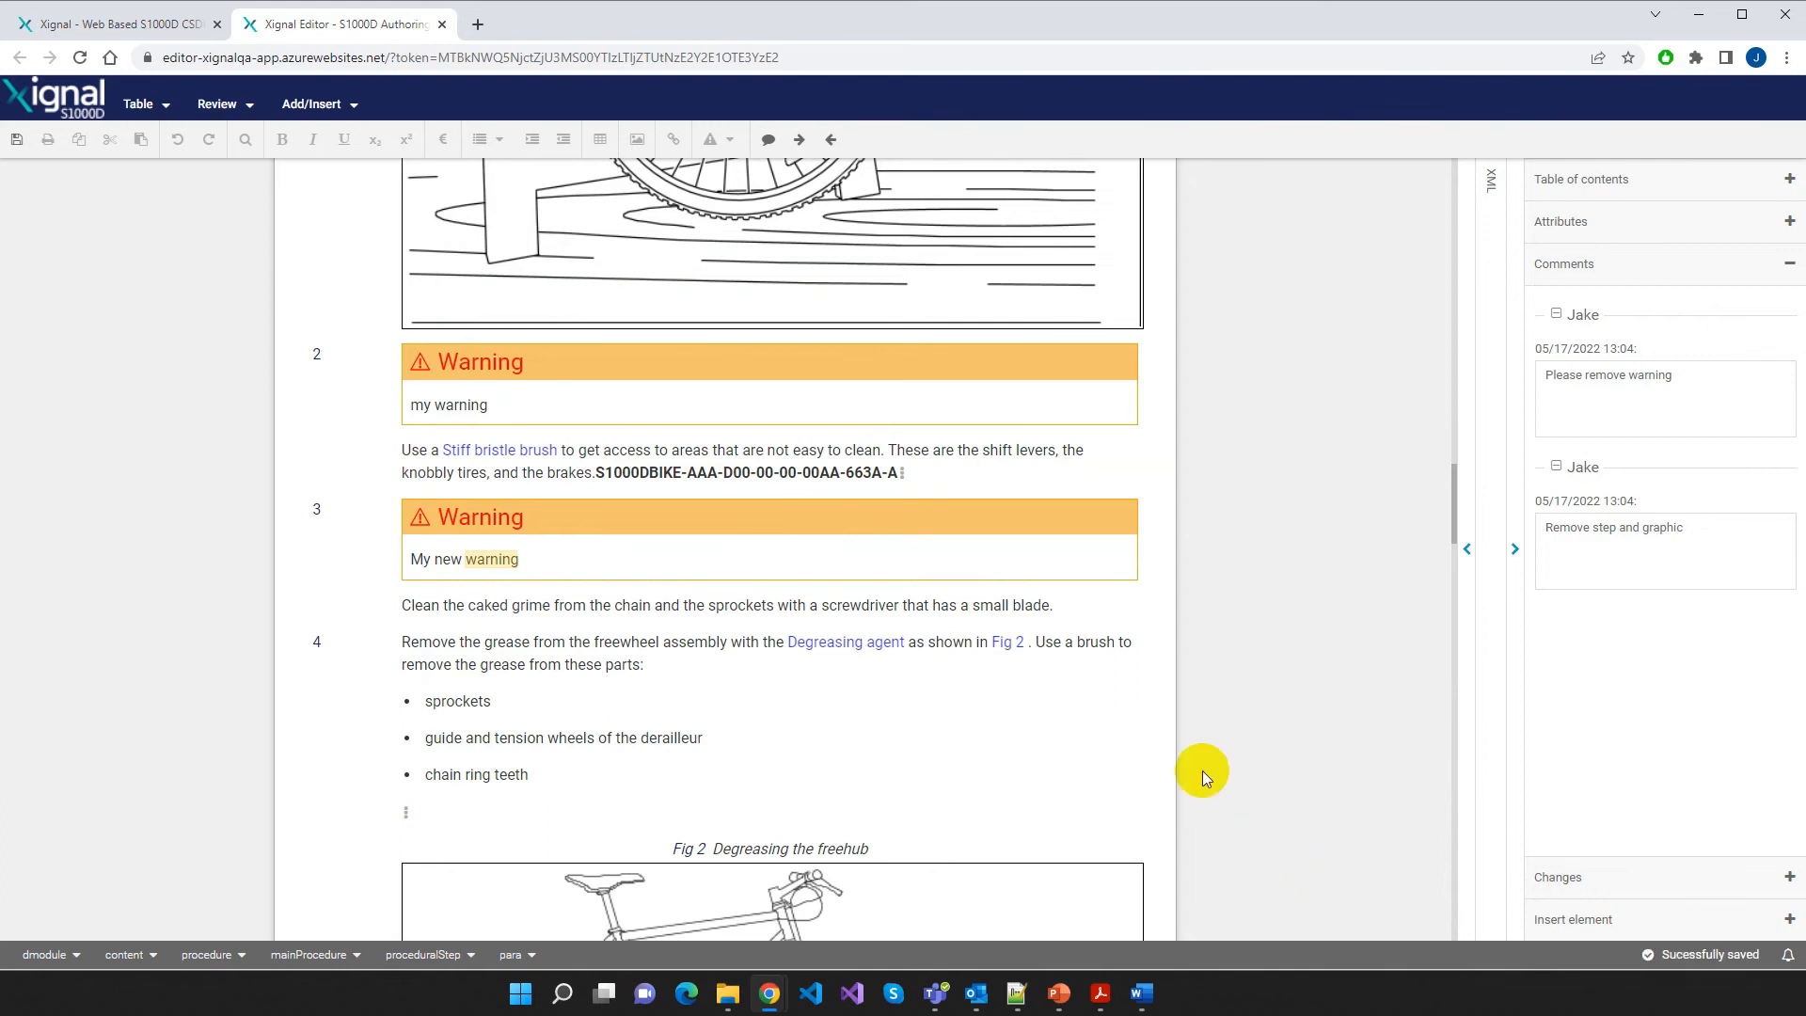
click(443, 24)
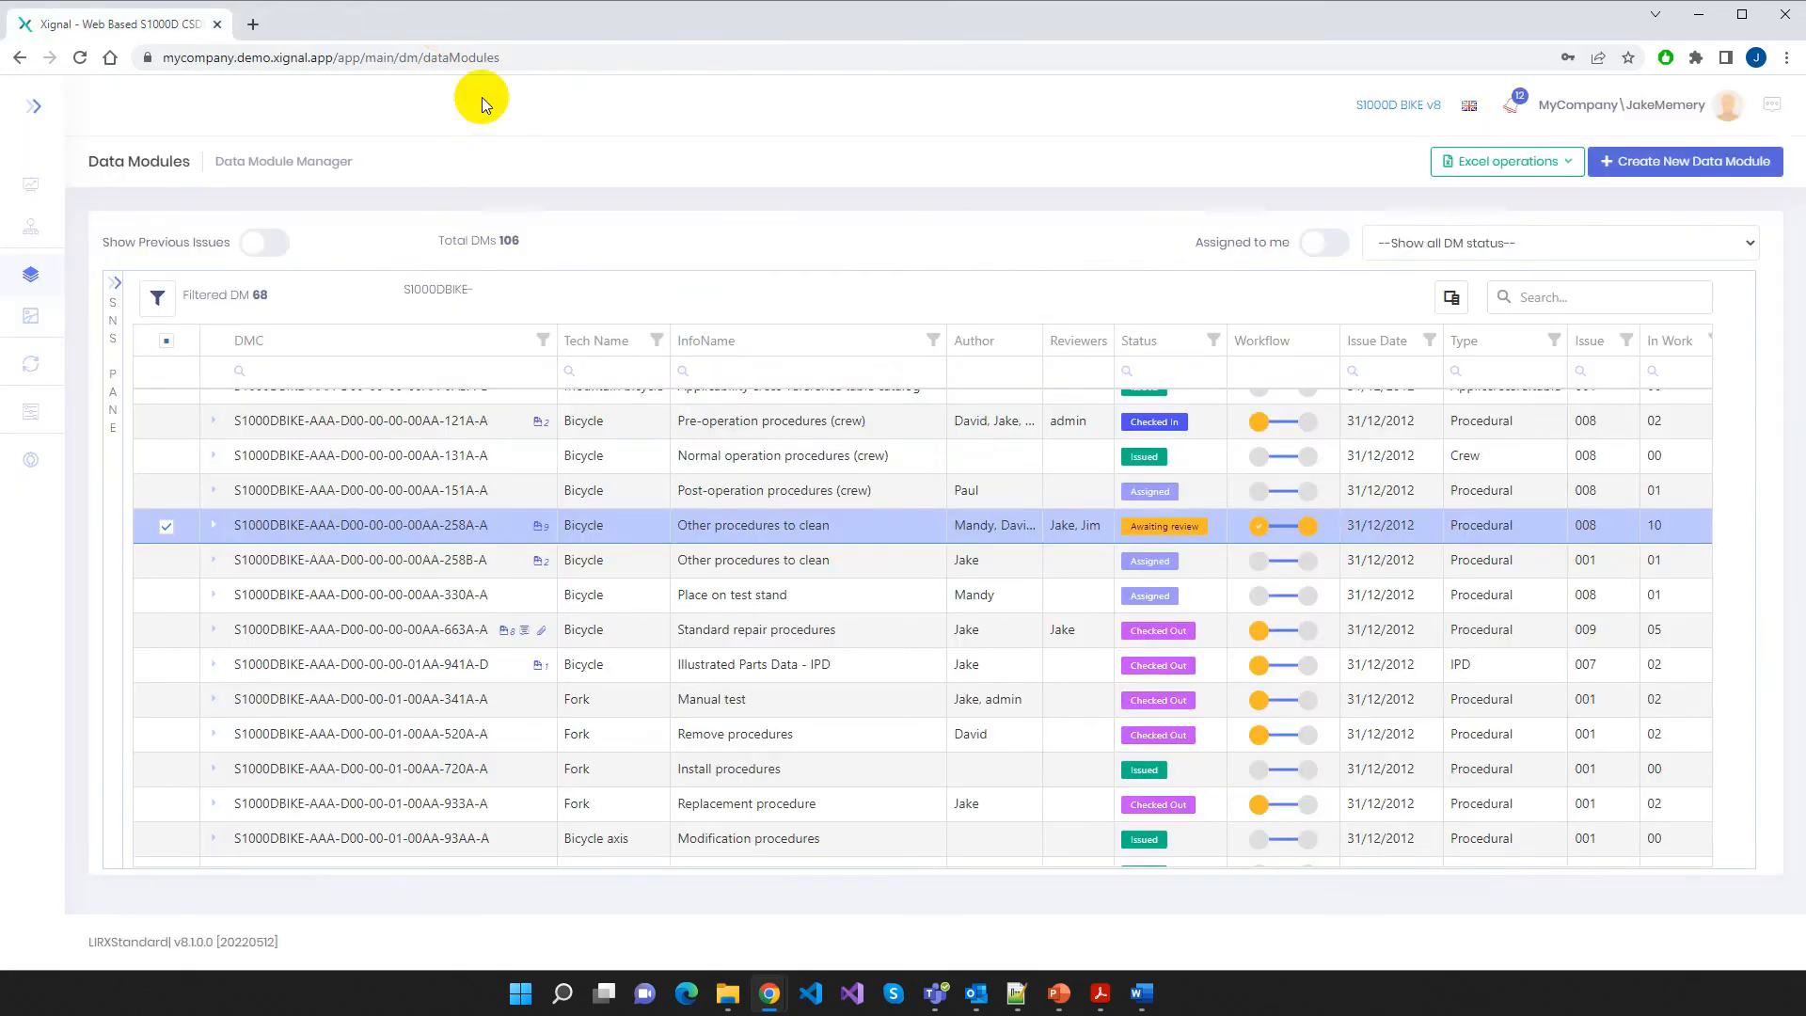
Reject data module S1000DBIKE-AAA-D00-00-00-00AA-258A-A as its reviewer, with a comment referring the author to the comments in the module
right_click(428, 526)
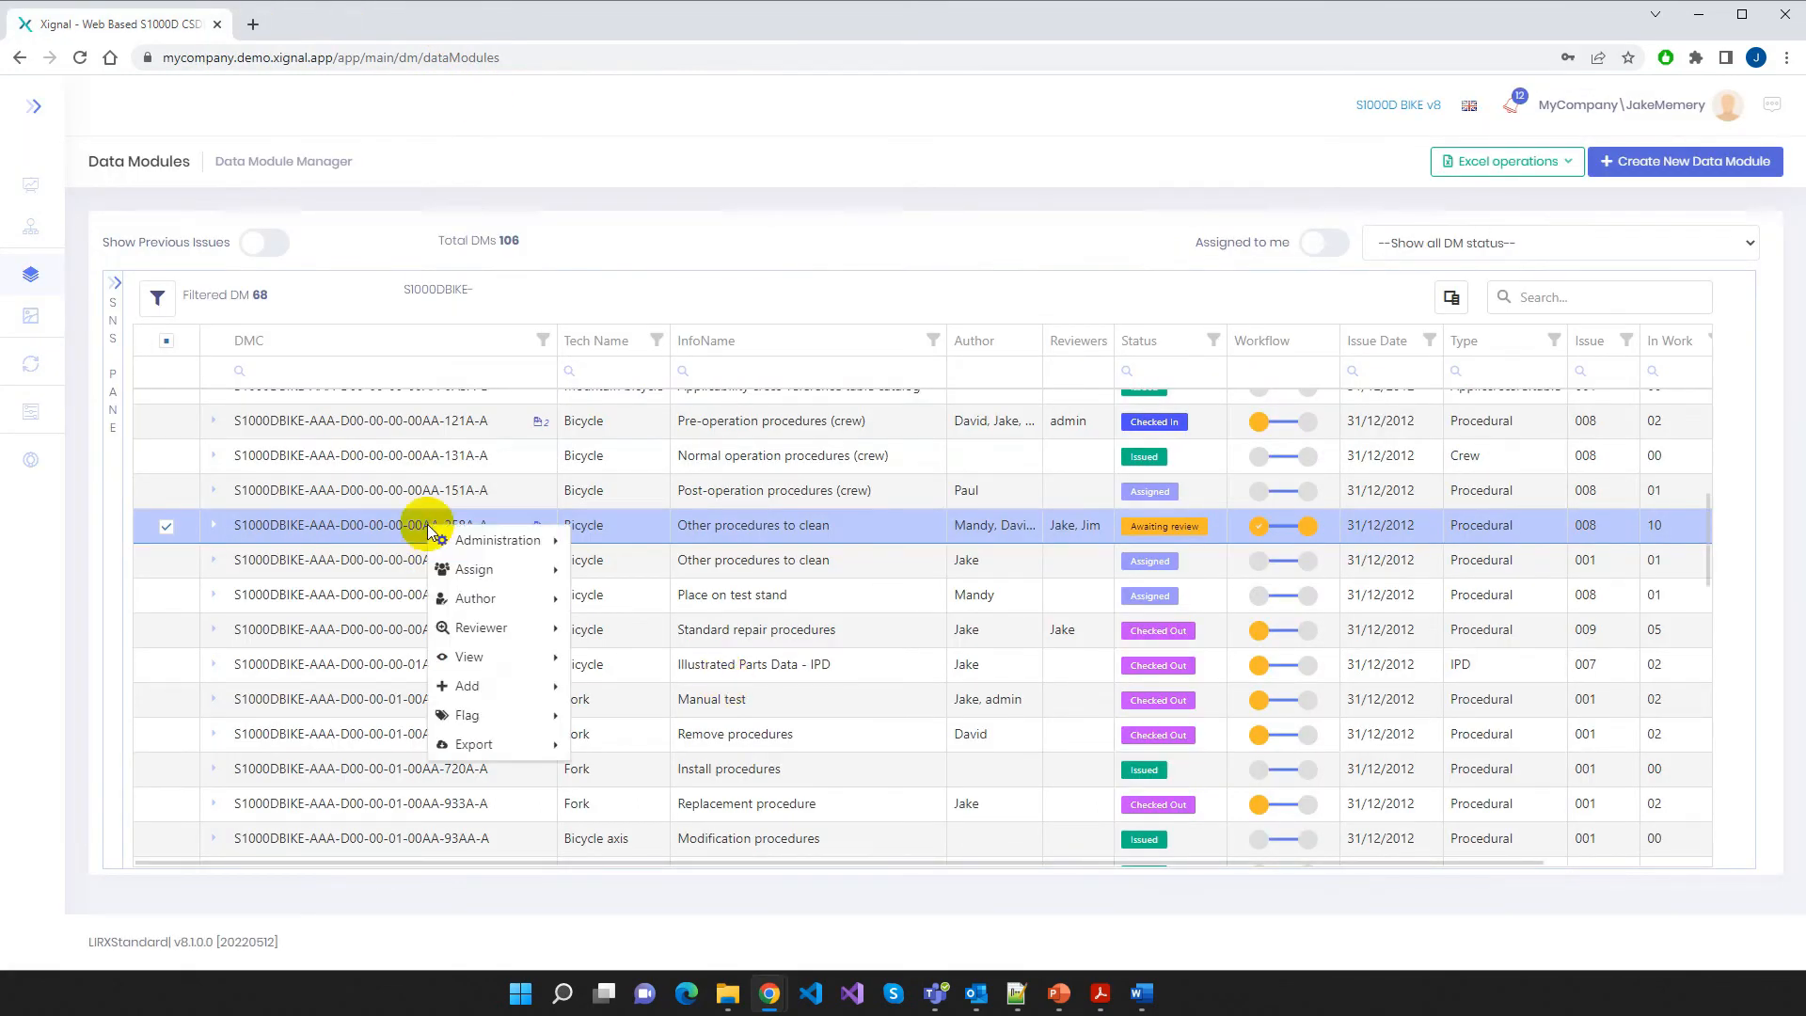
mouse_move(516, 637)
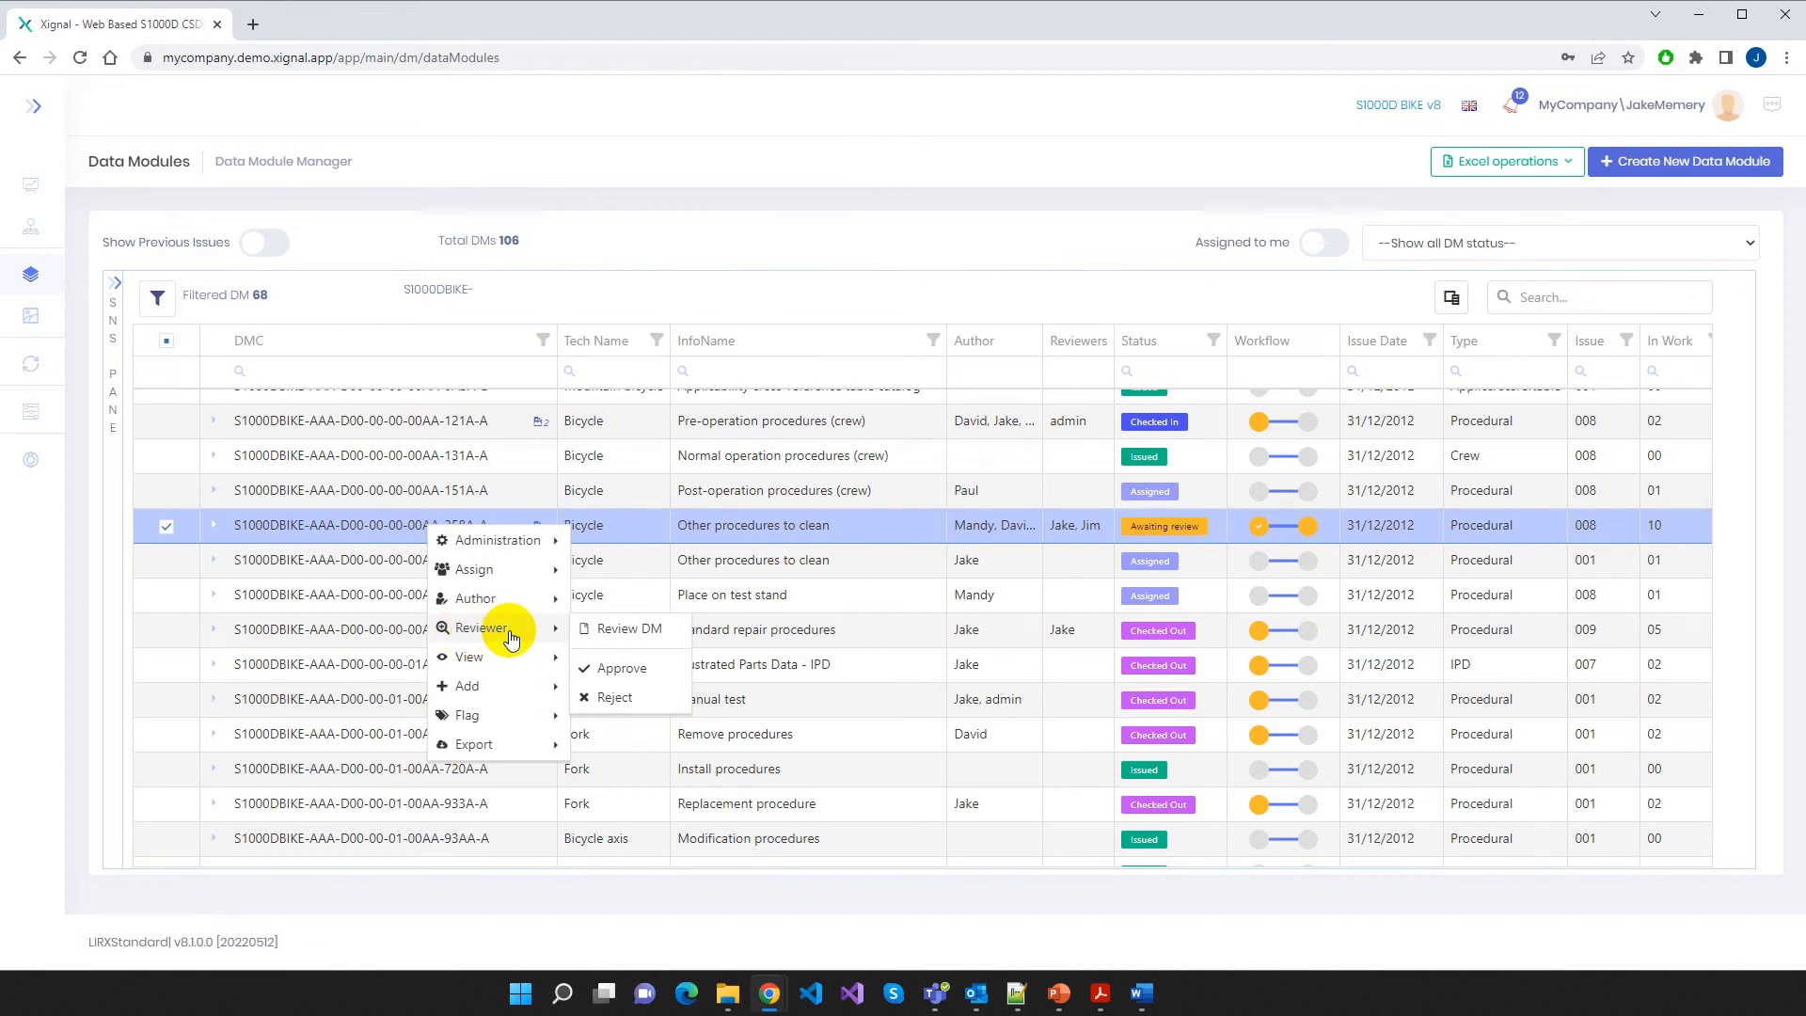
click(630, 698)
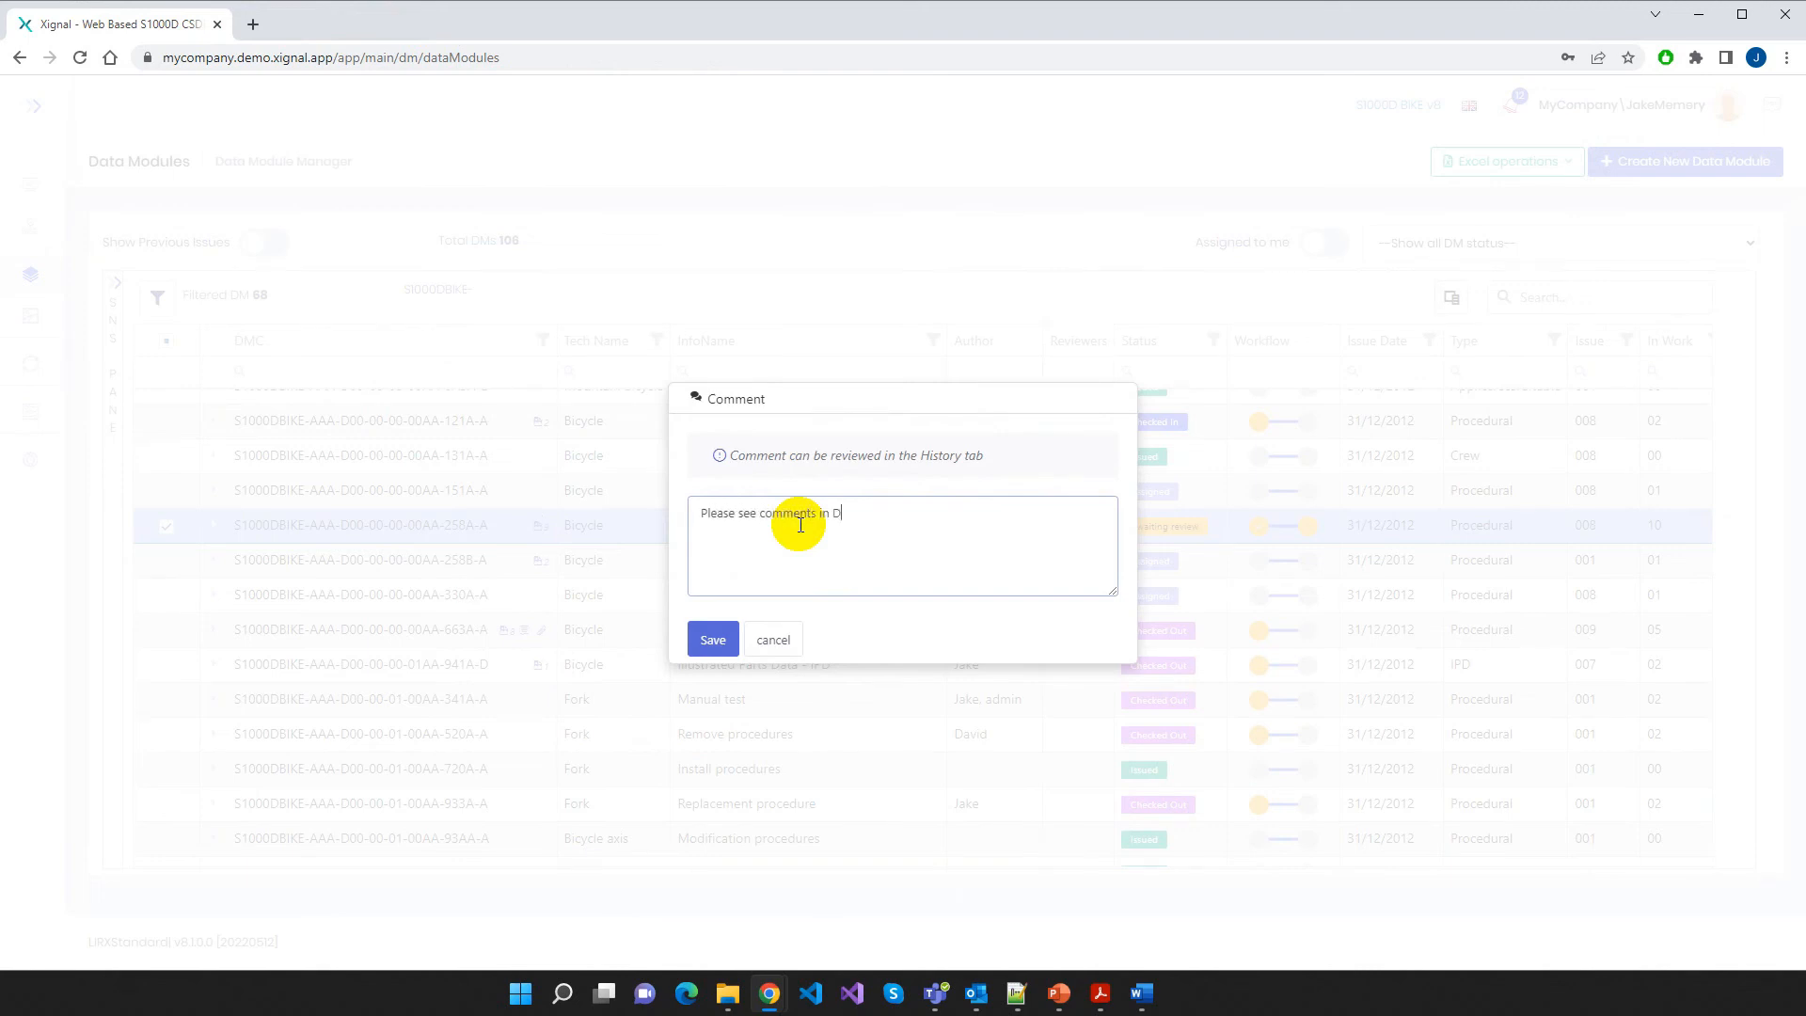
click(711, 643)
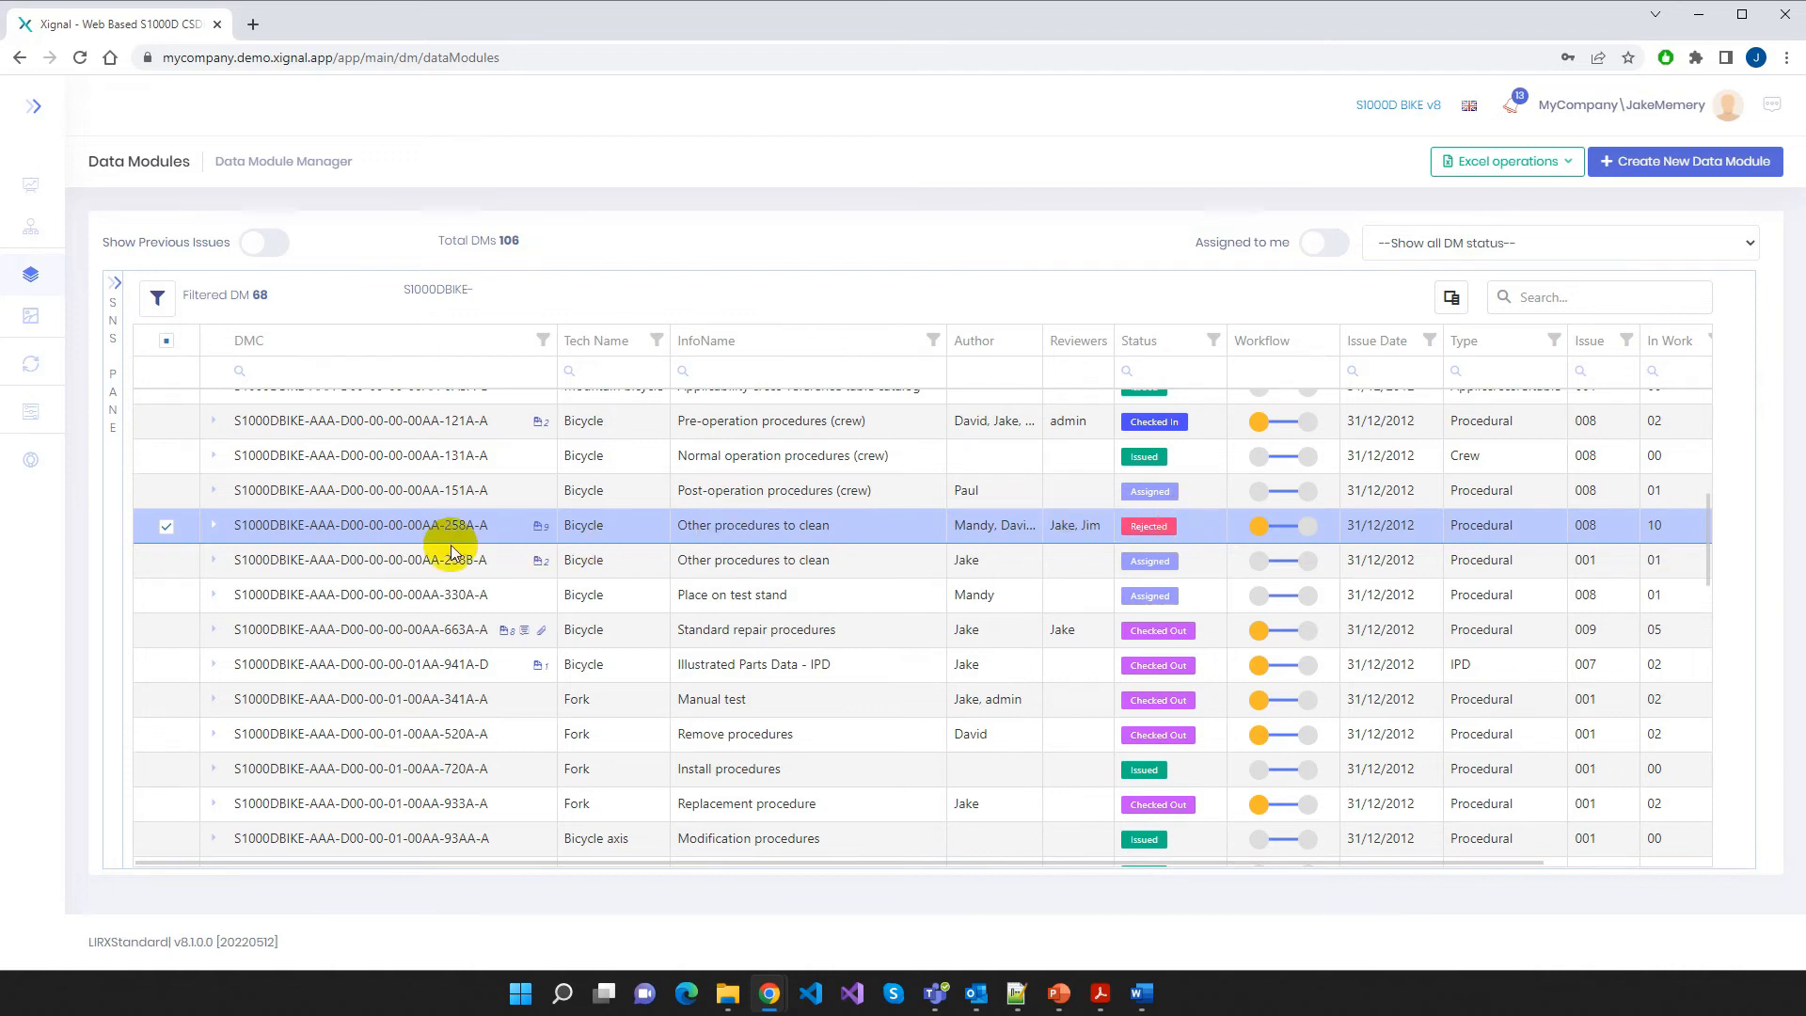
Check out the rejected data module S1000DBIKE-AAA-D00-00-00-00AA-258A-A as its author and open it for editing
right_click(428, 527)
mouse_move(451, 544)
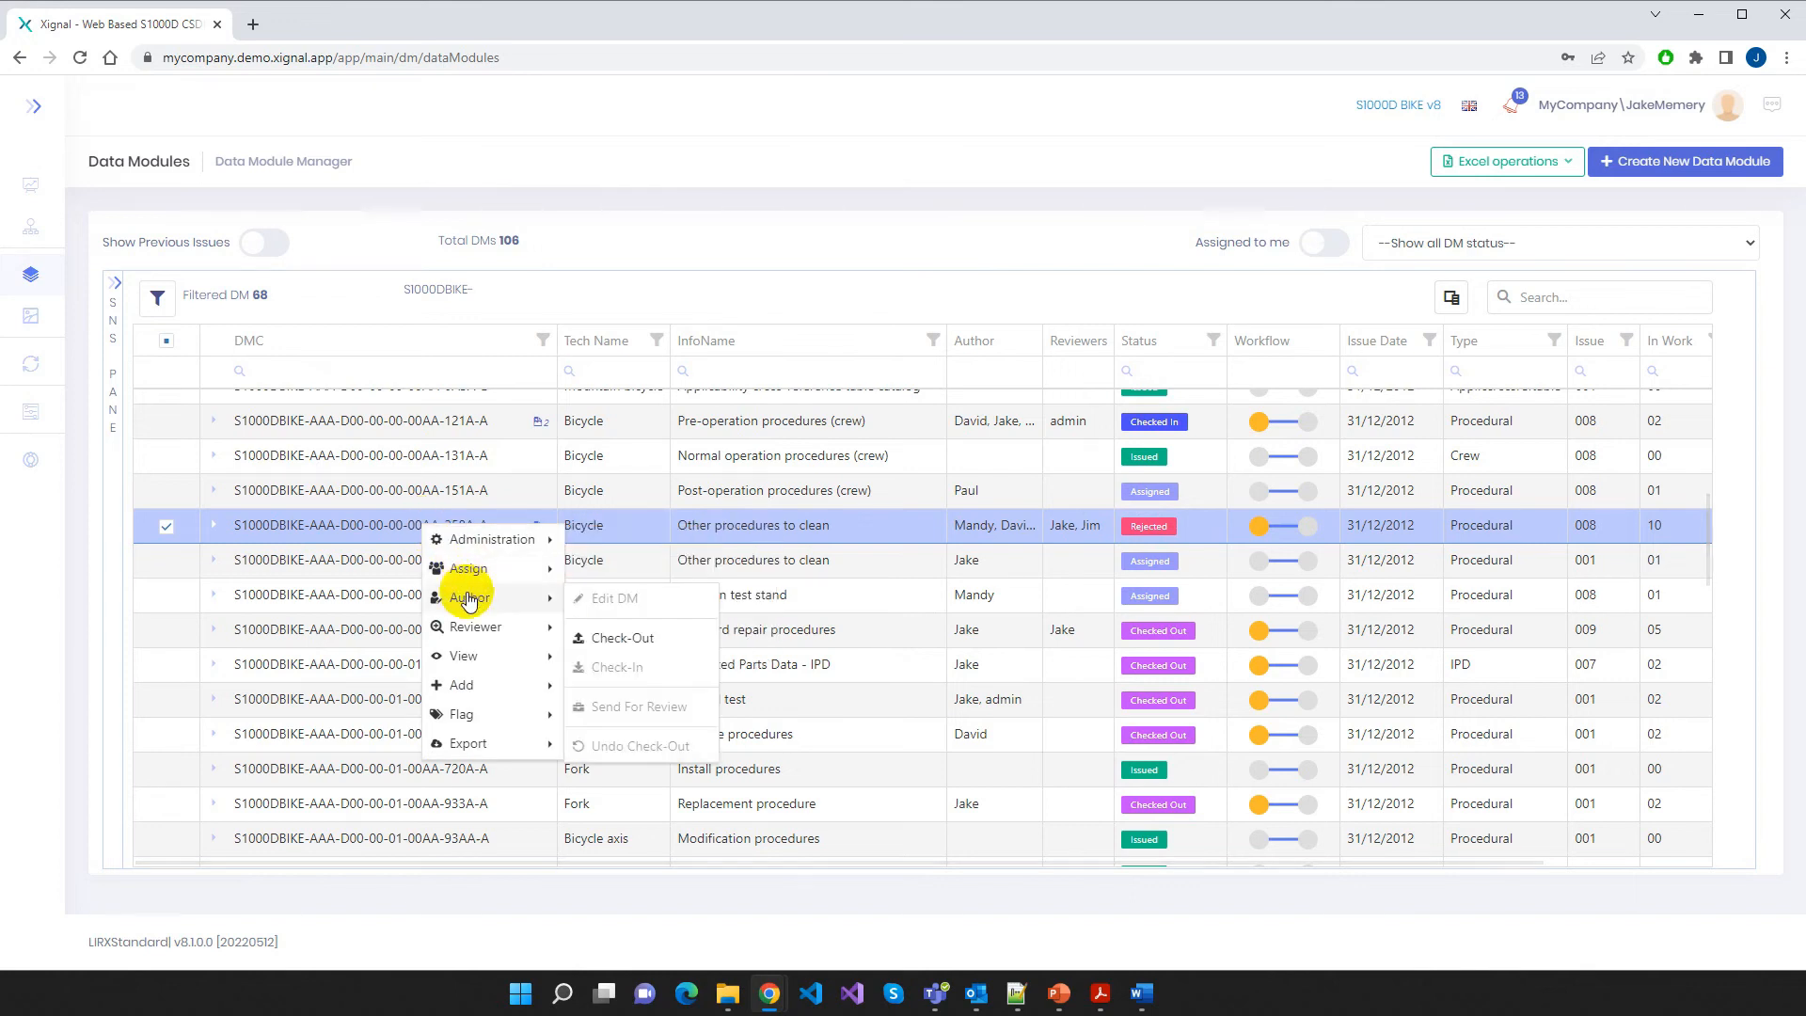
click(624, 635)
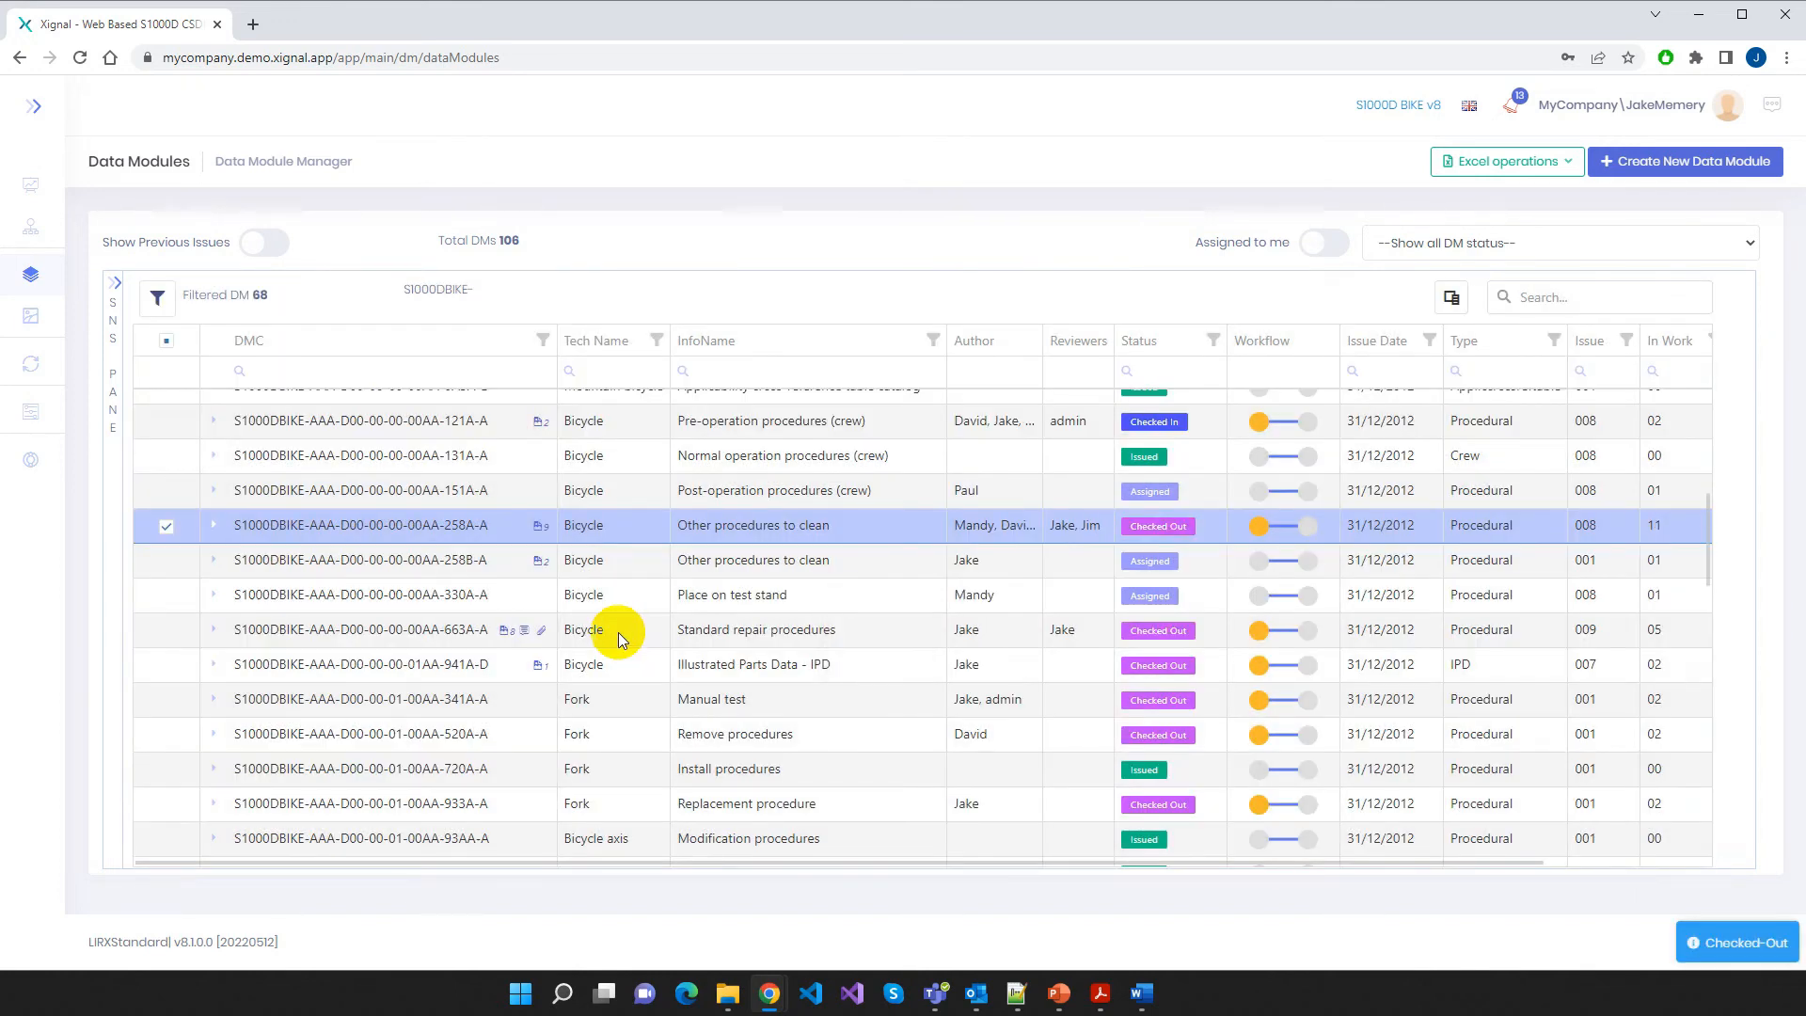
right_click(391, 525)
mouse_move(425, 603)
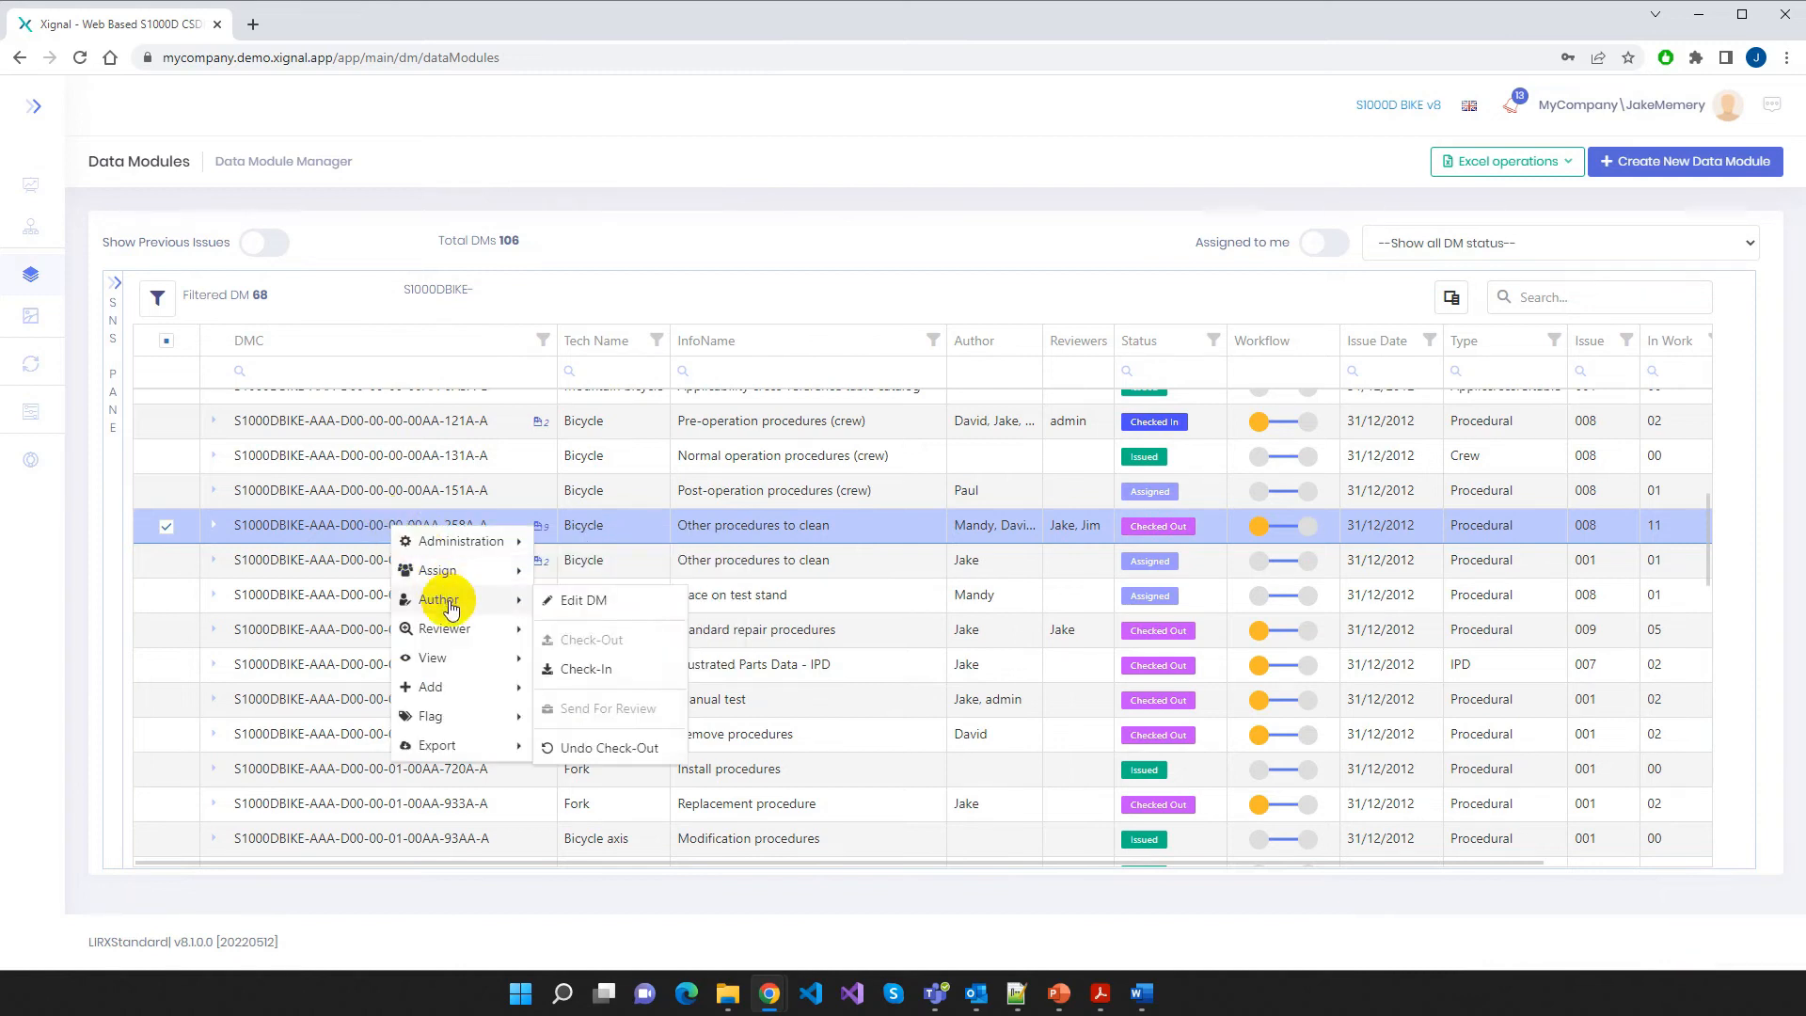
click(606, 600)
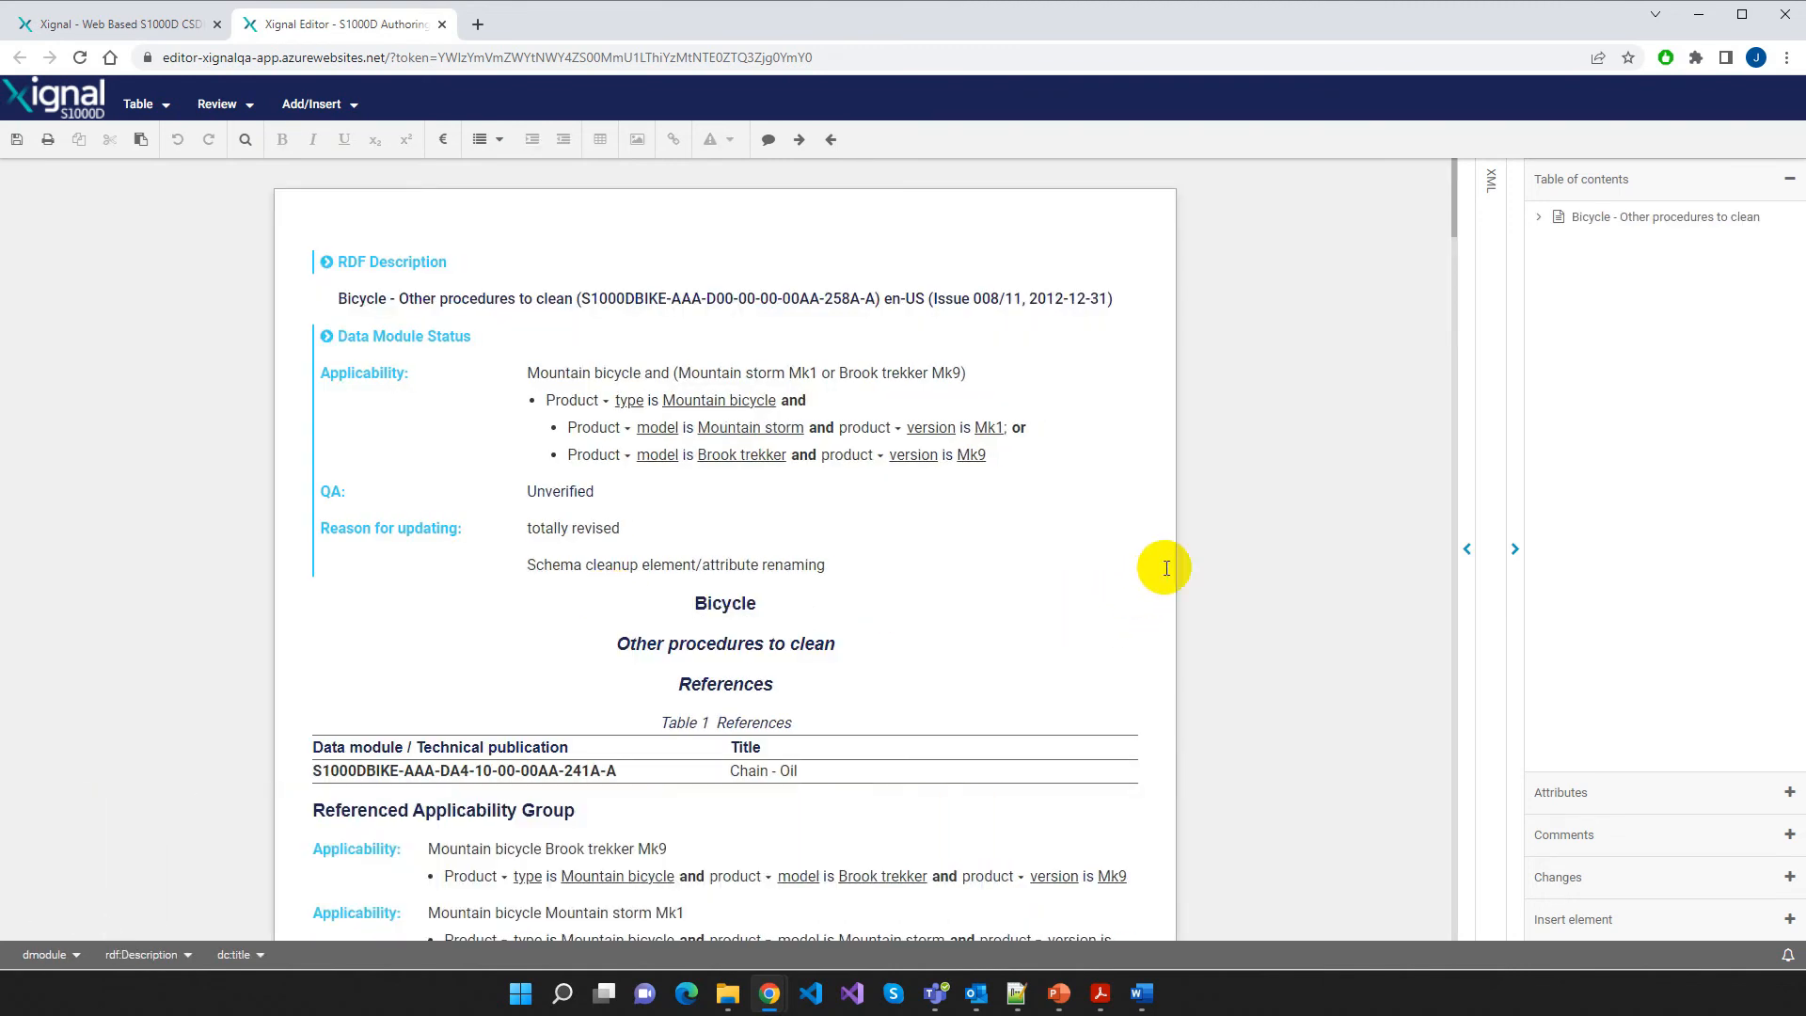
Go to the first review comment, display its text, and delete the "My new warning" warning from step 3
click(800, 141)
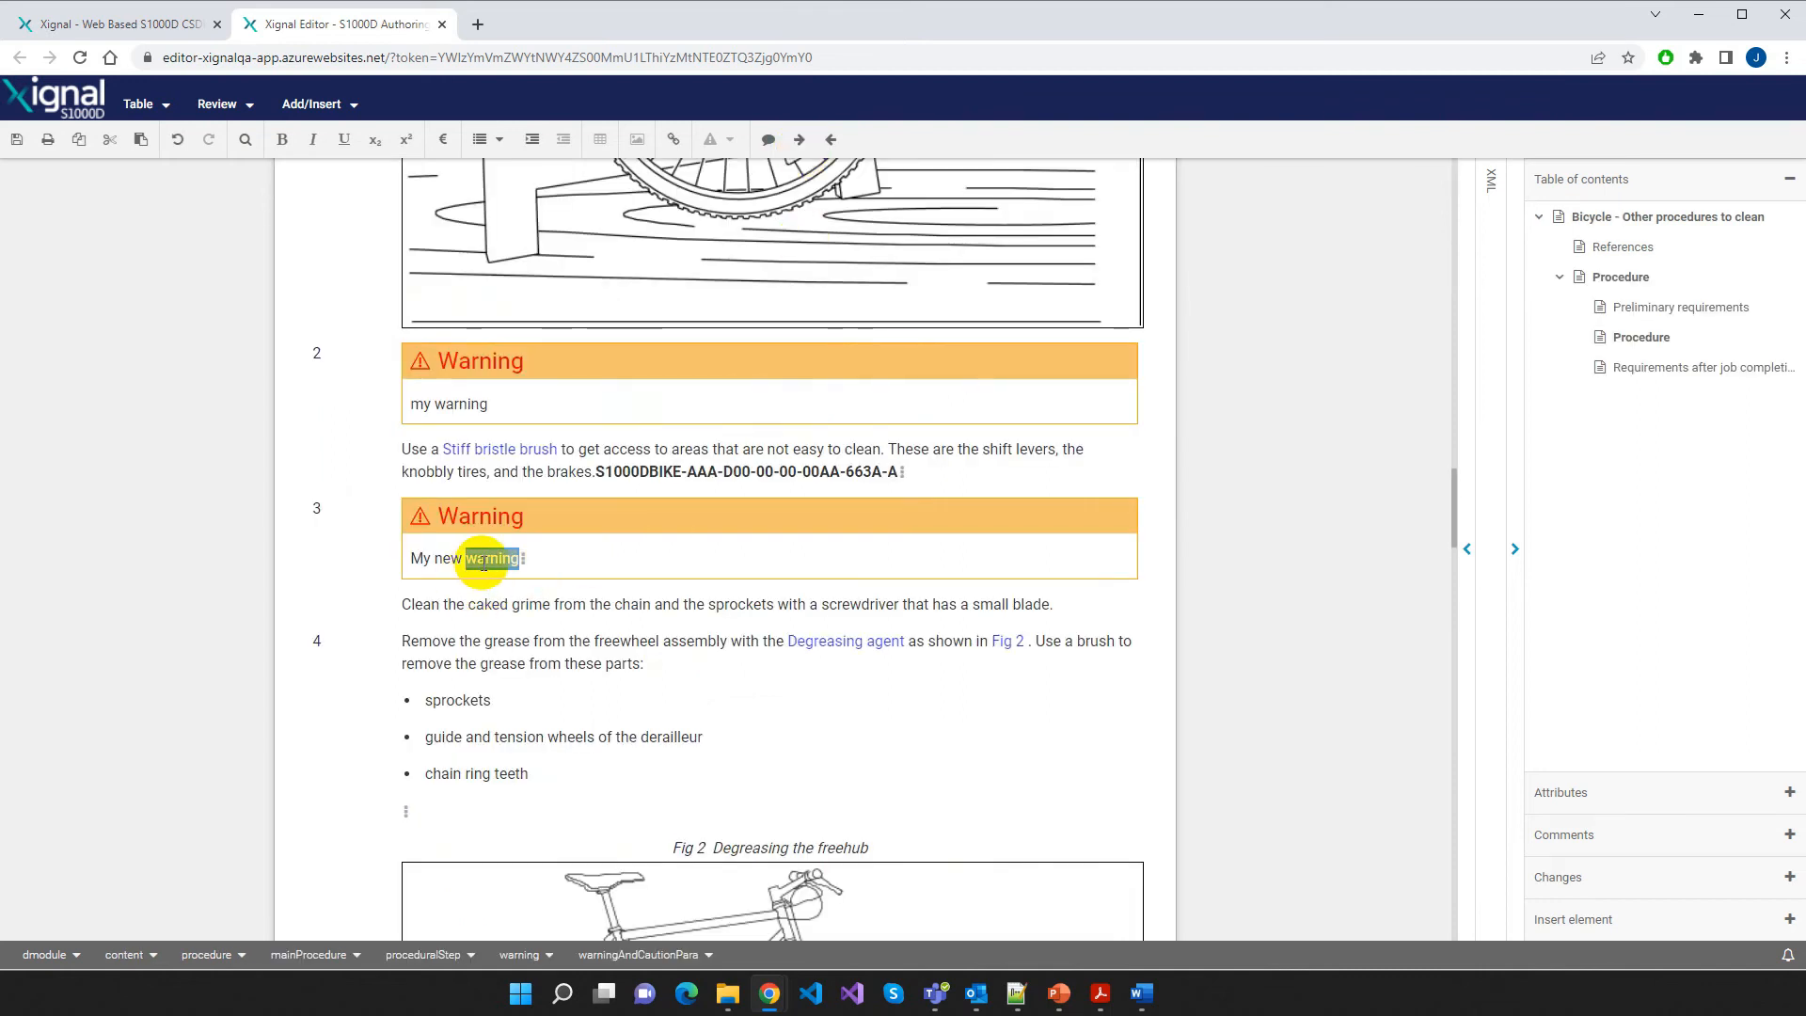
click(1618, 836)
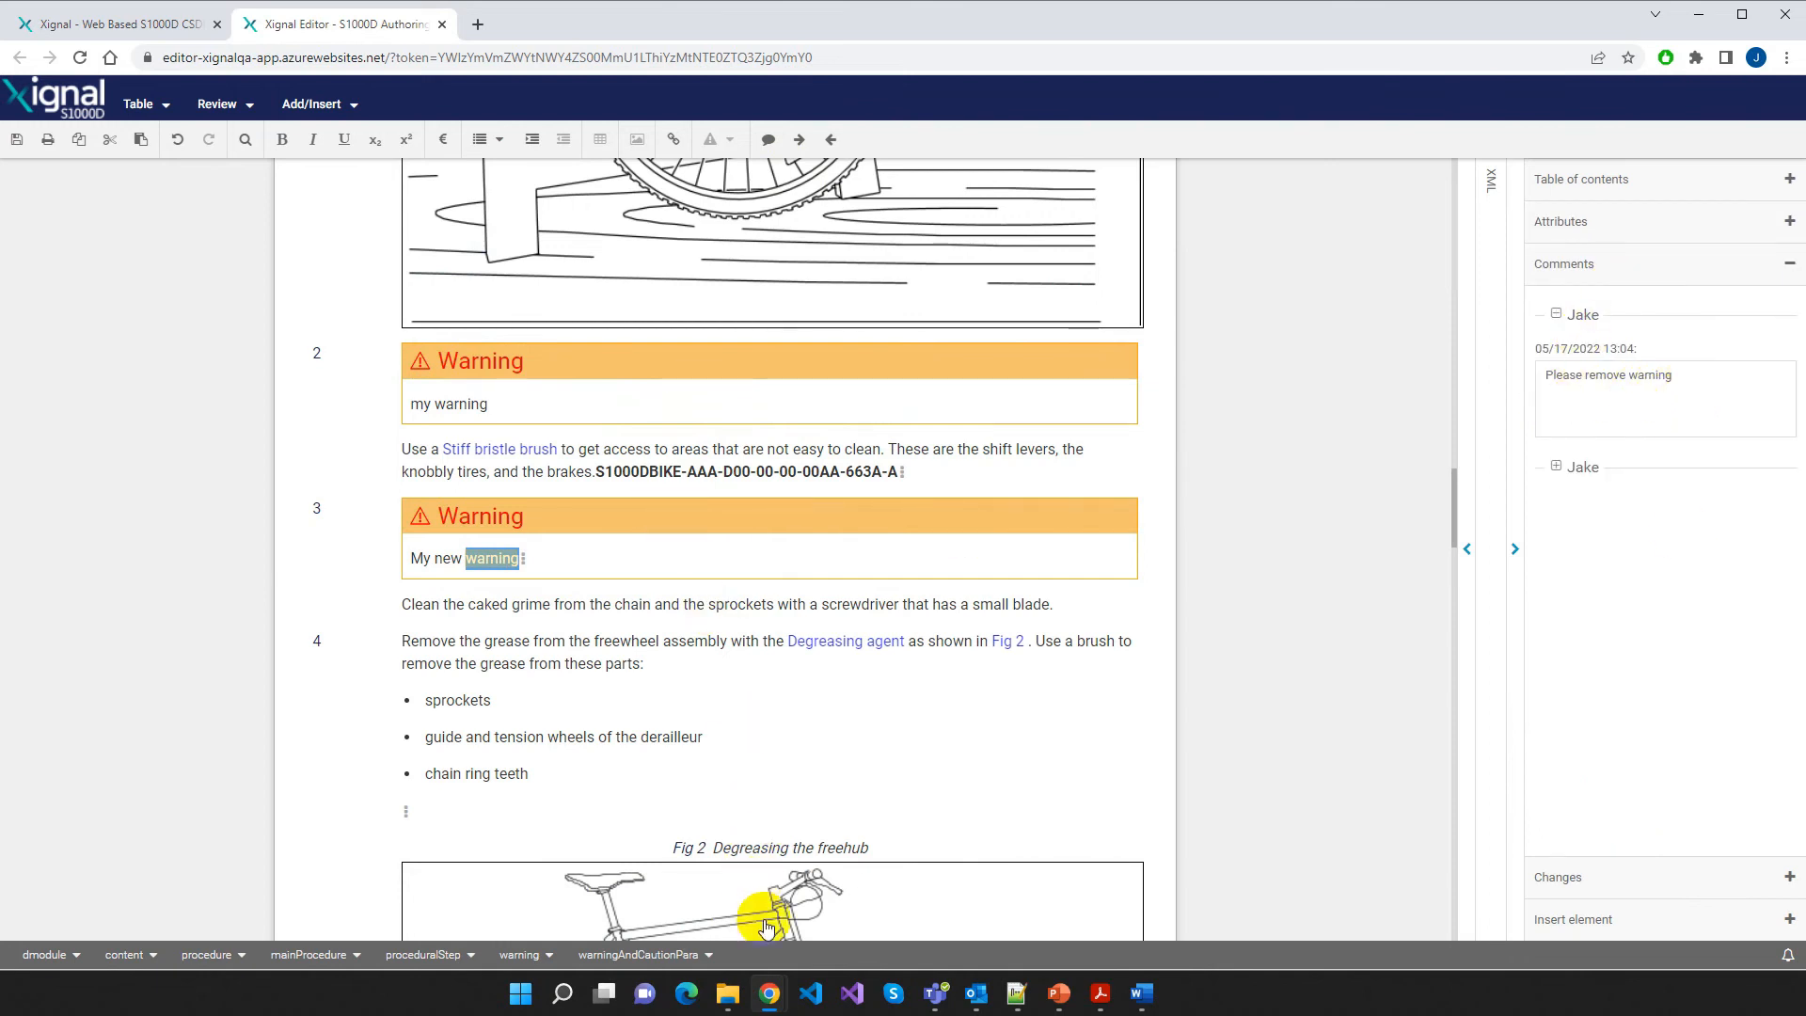
click(550, 958)
click(541, 926)
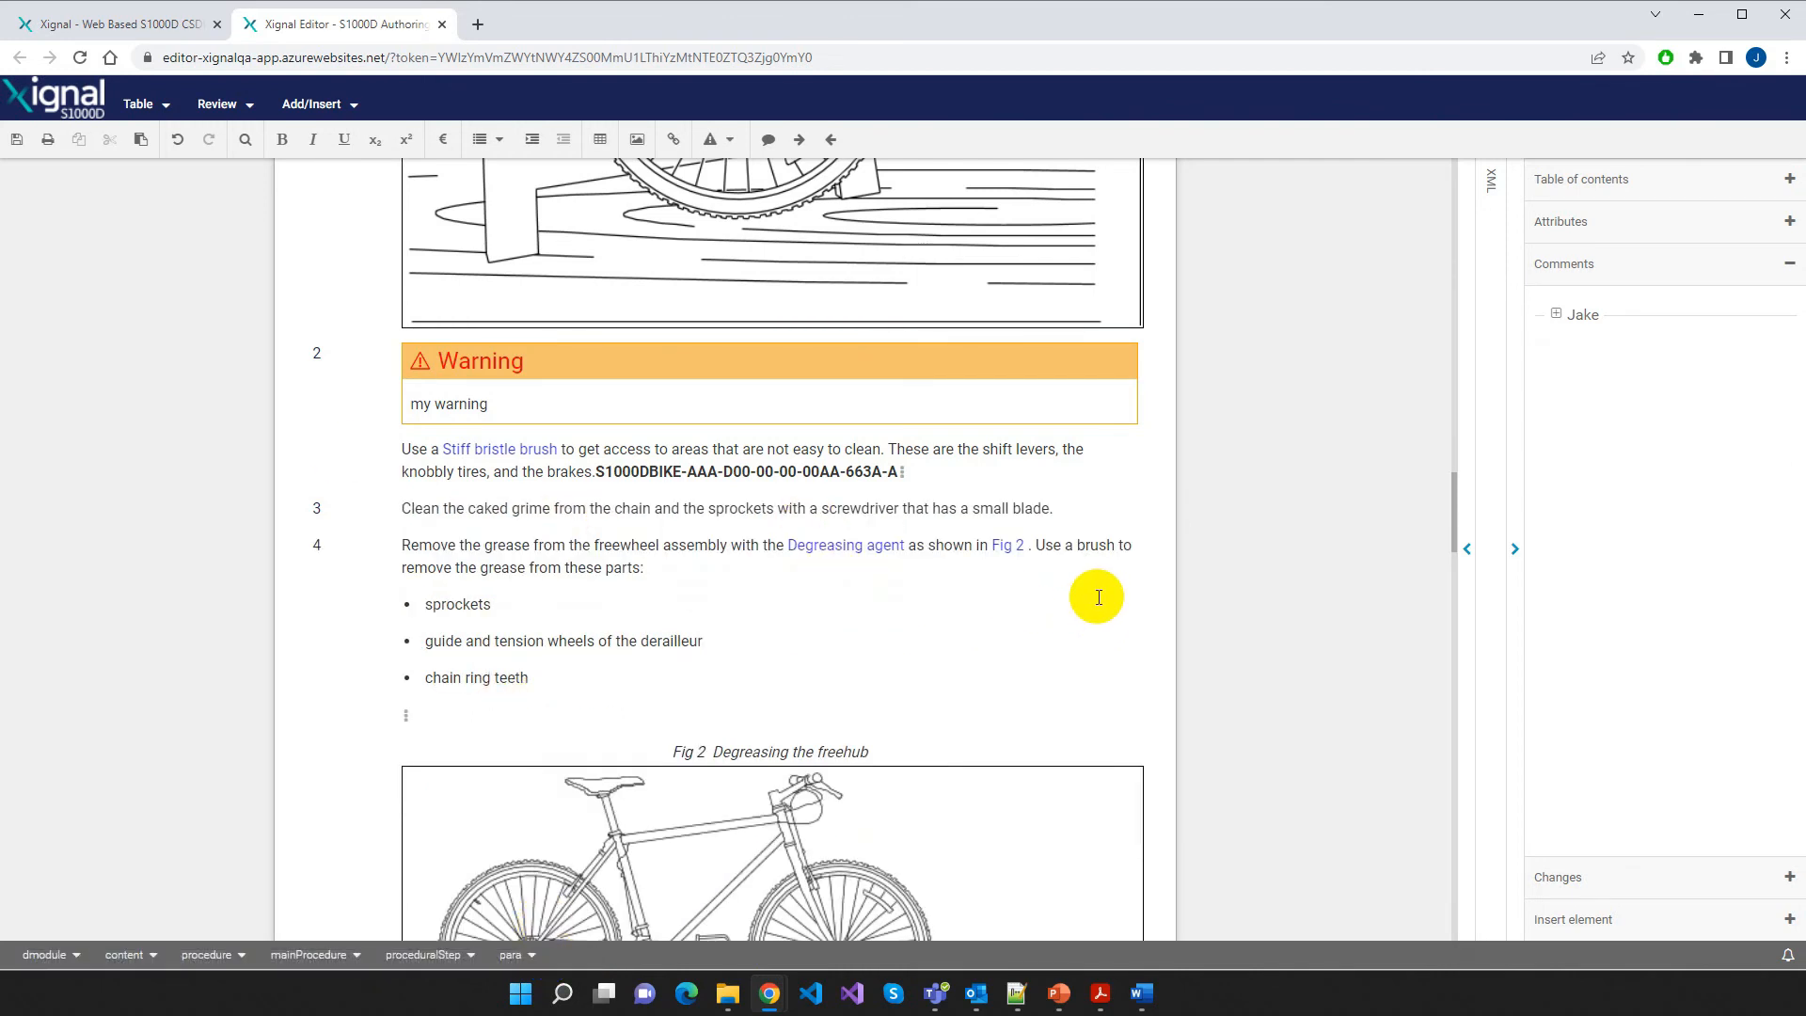
Go to the "Remove step and graphic" comment and delete the commented "Refer to Fig 4" paragraph
click(802, 143)
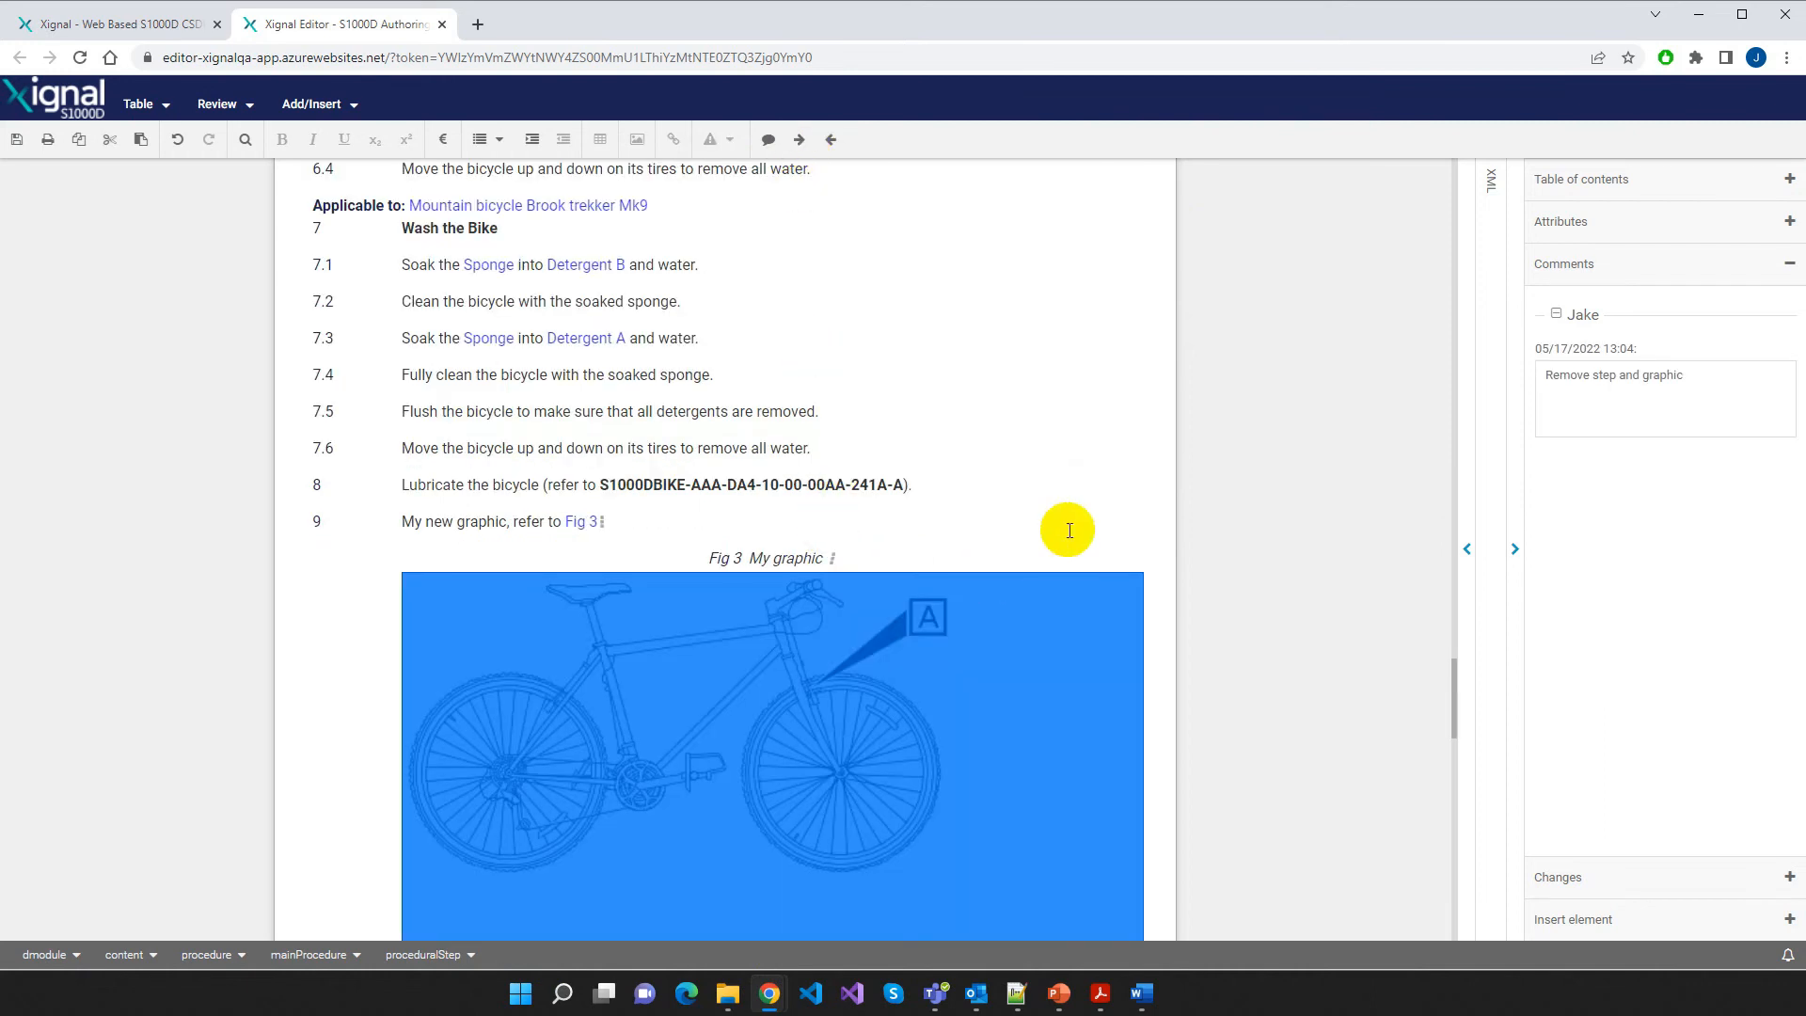
scroll(1119, 484, down, 10)
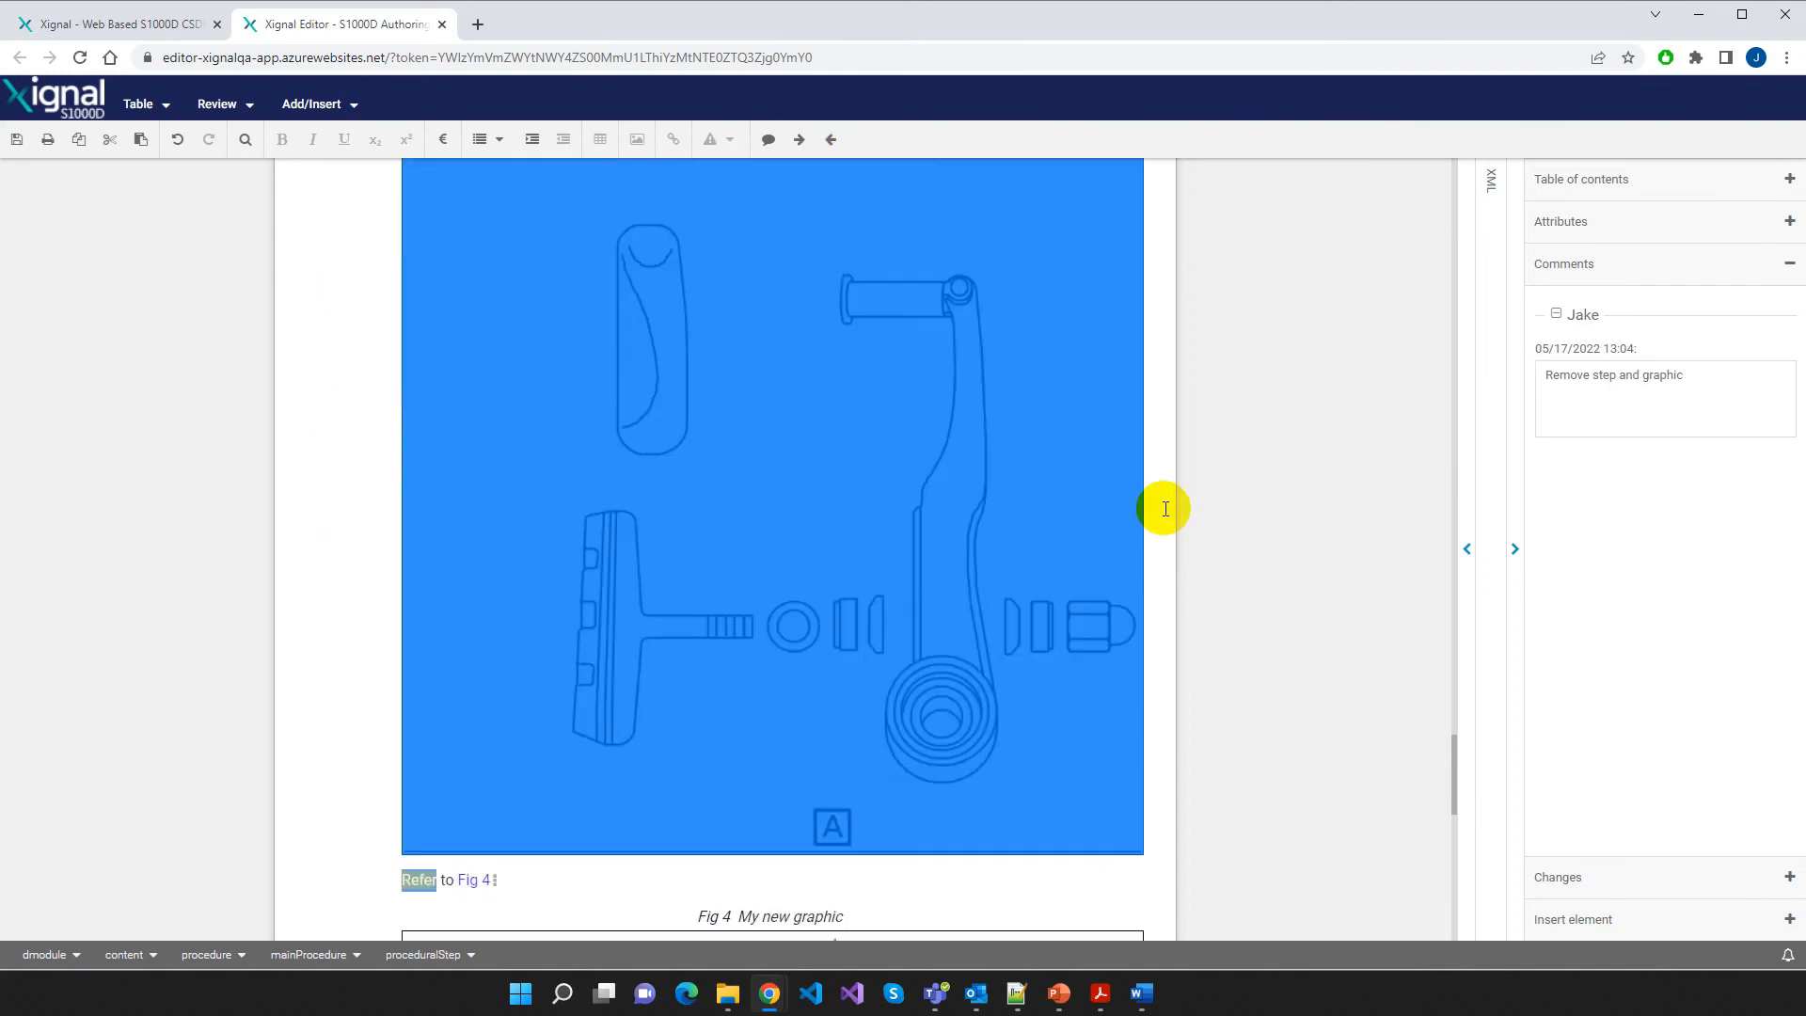
click(540, 496)
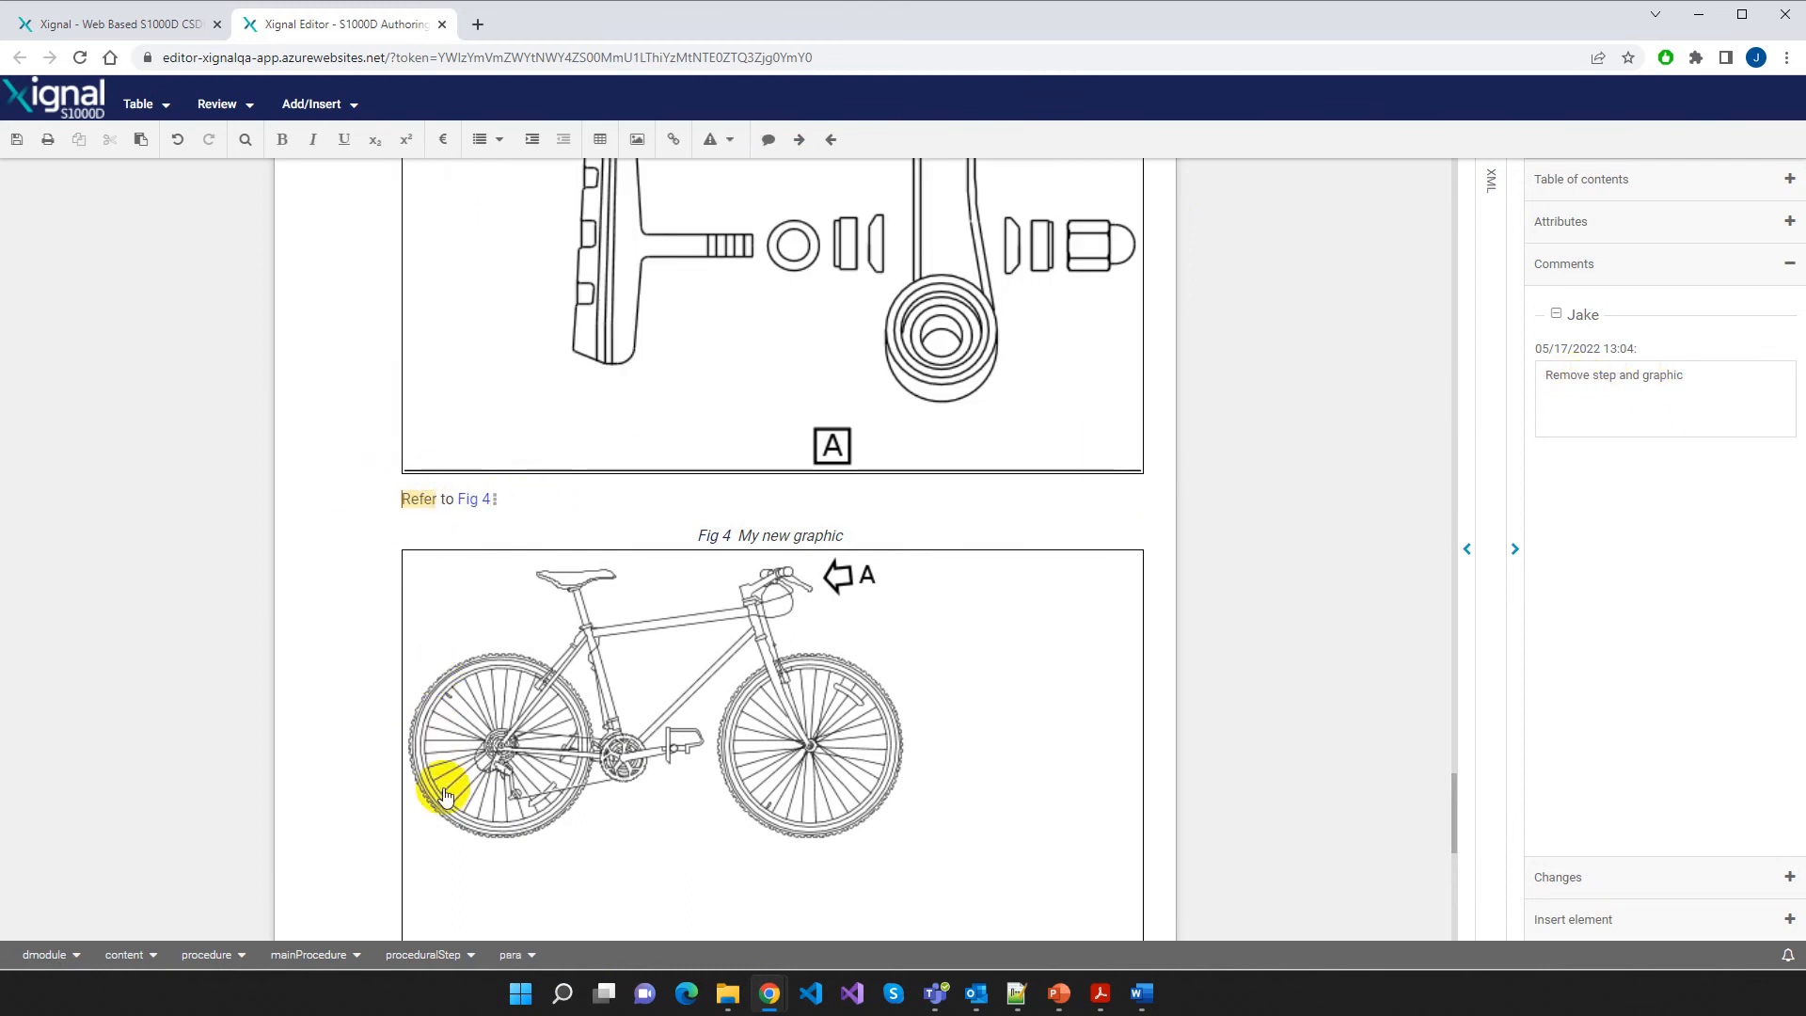
click(531, 955)
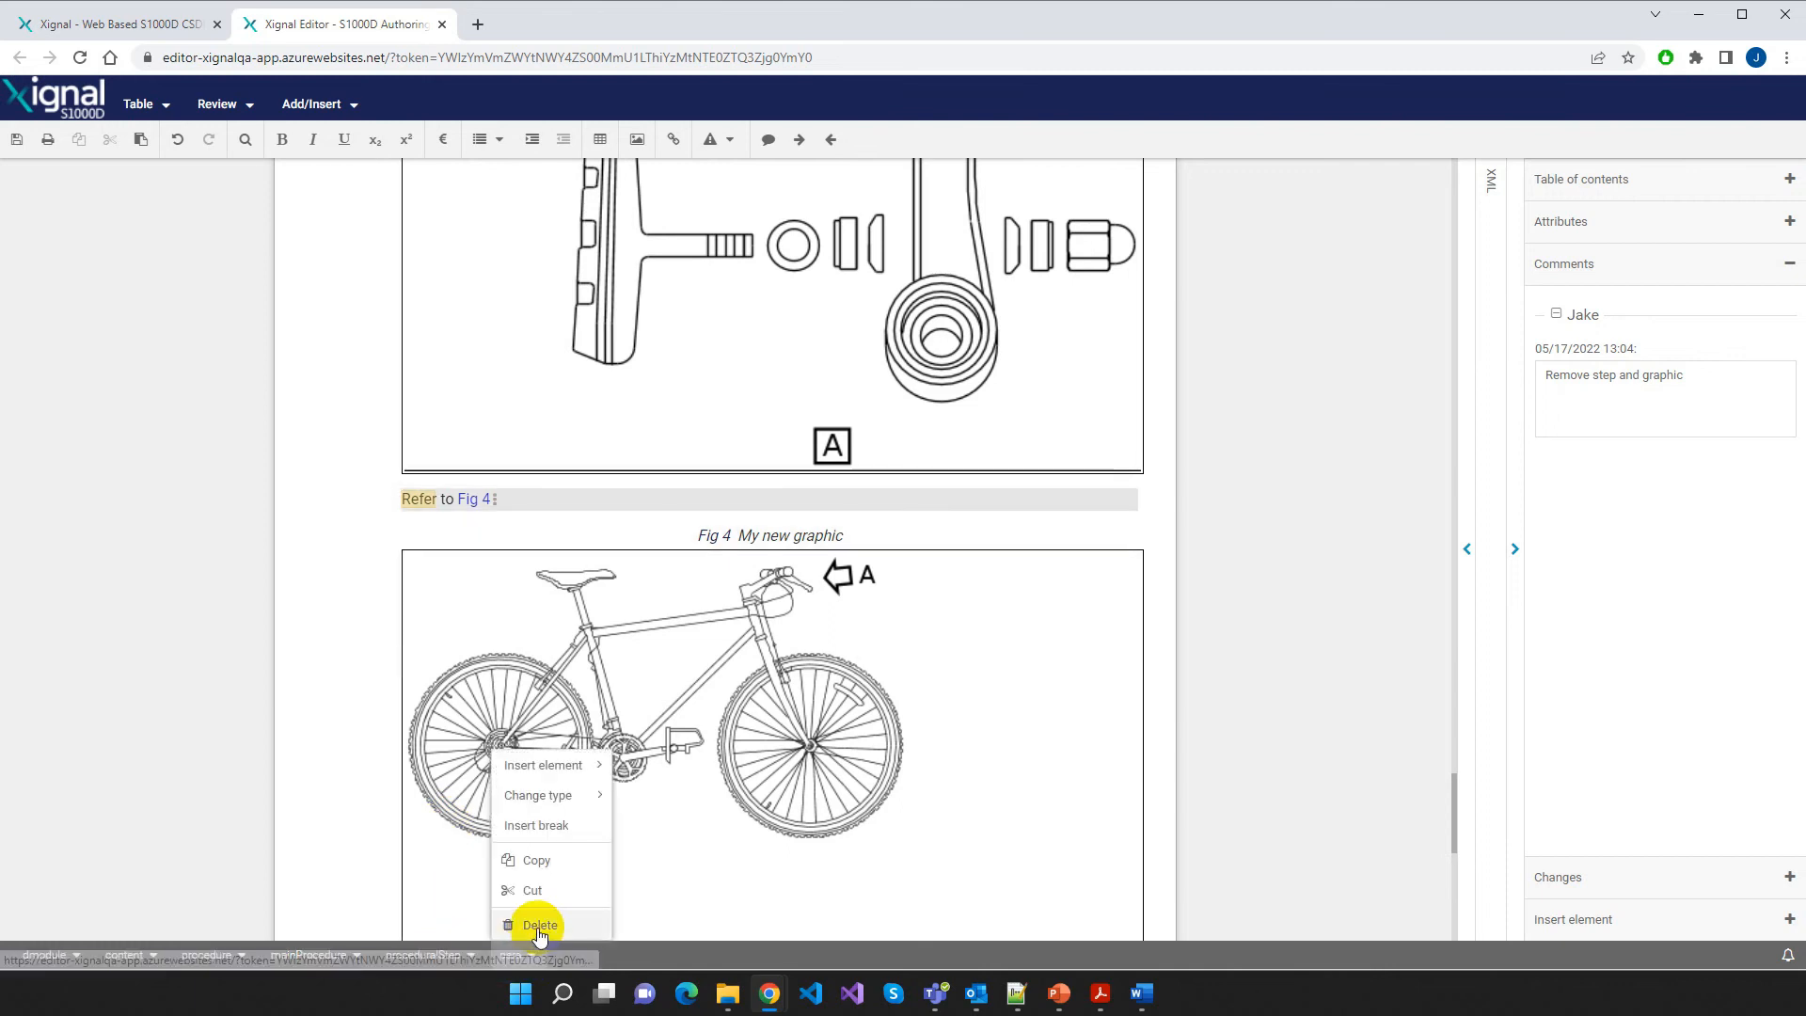
click(528, 921)
Delete the Fig 4 "My new graphic" figure and the empty procedural step paragraph before Requirements after job completion
click(661, 726)
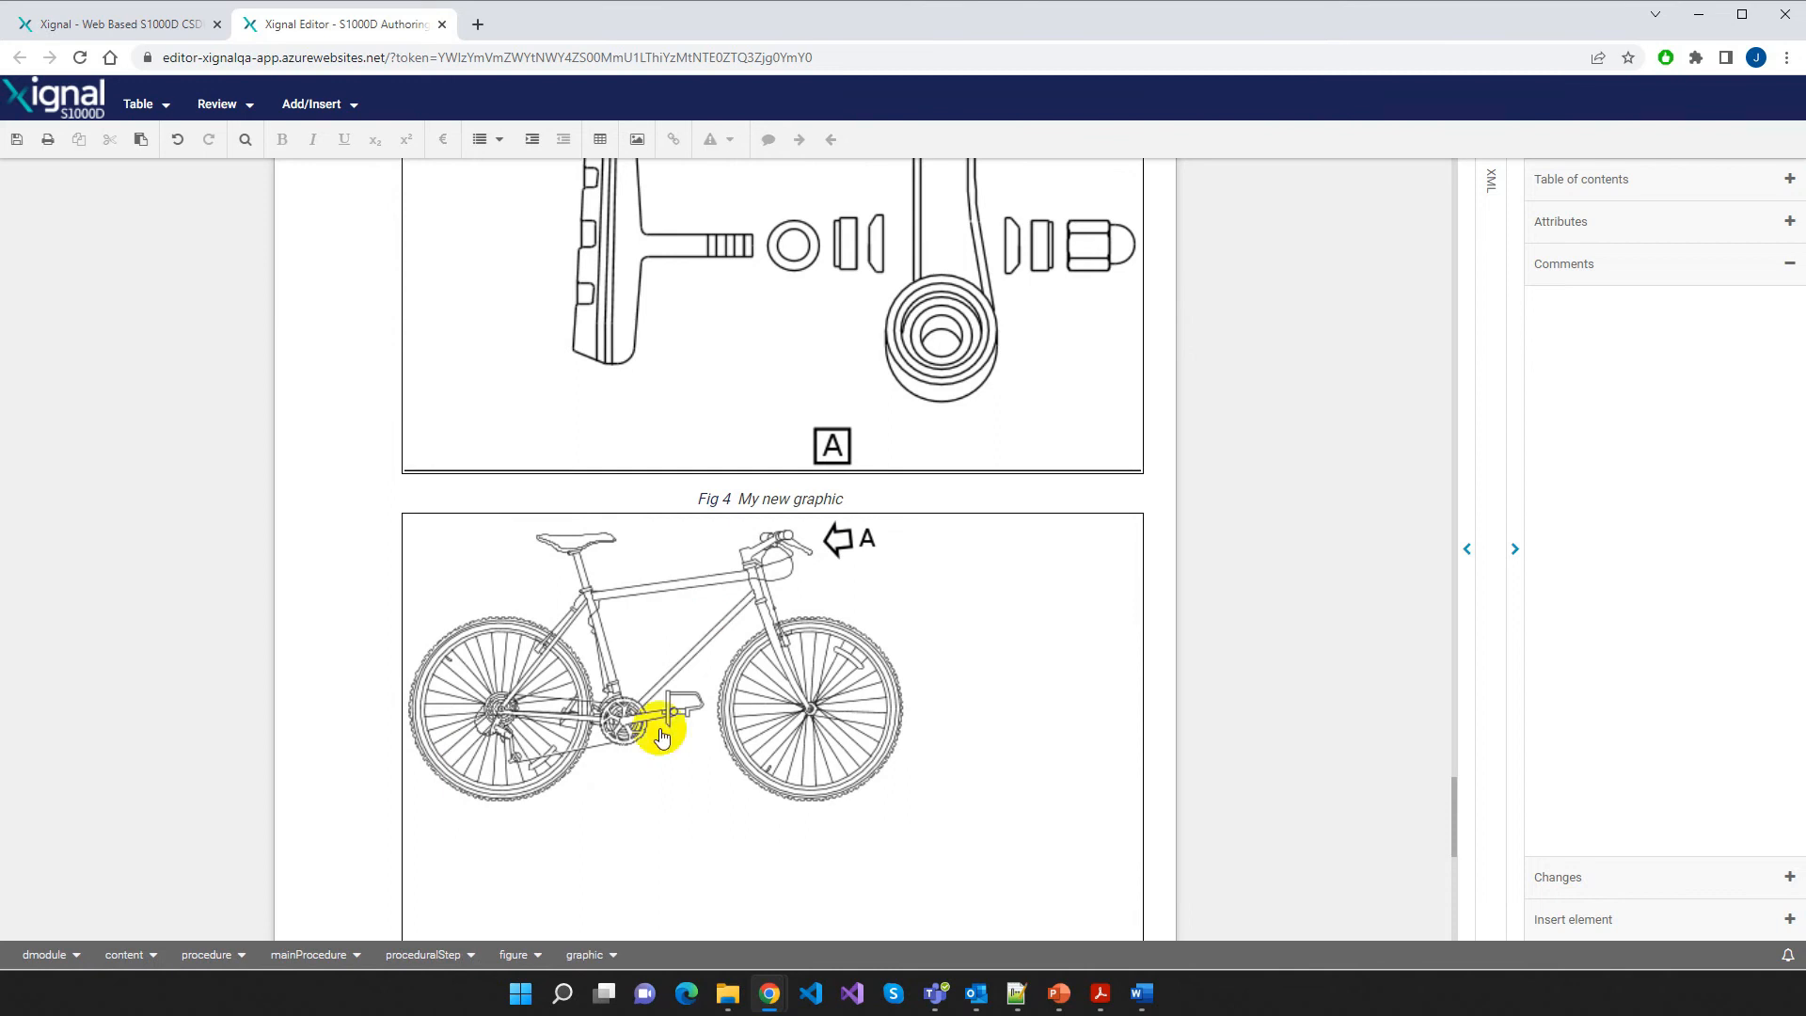
click(538, 955)
click(538, 926)
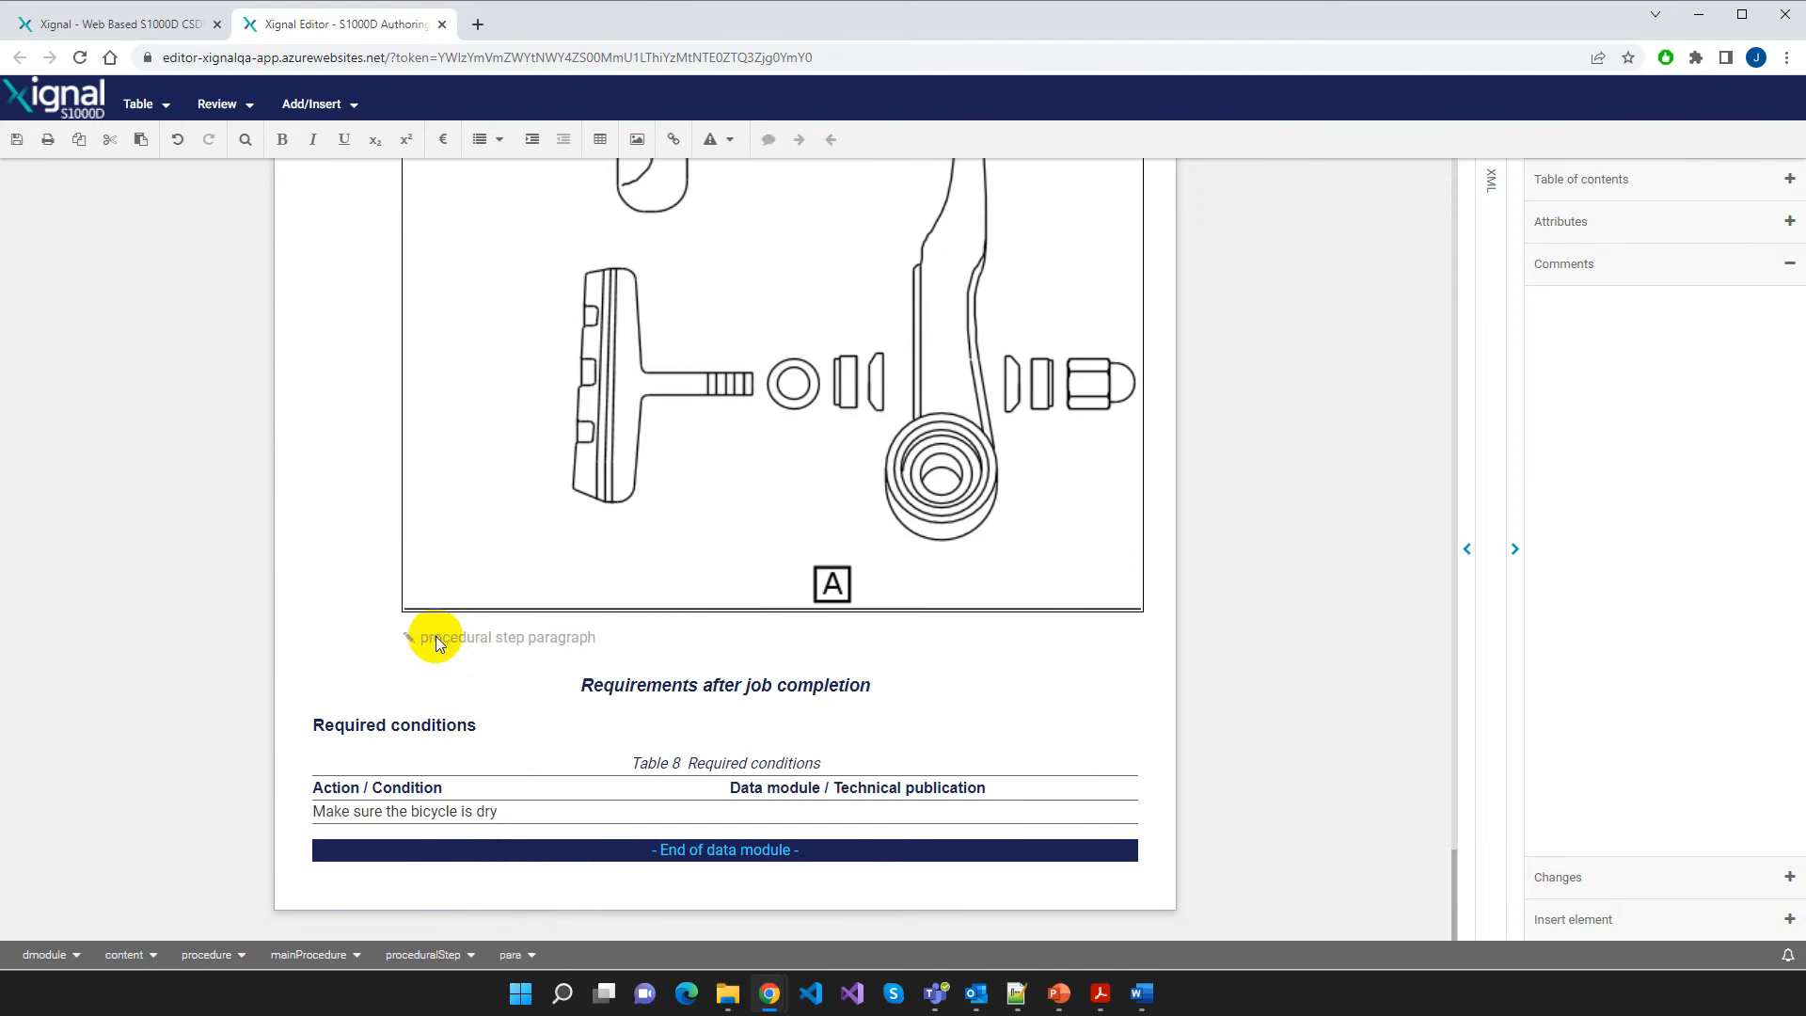
click(533, 957)
click(532, 925)
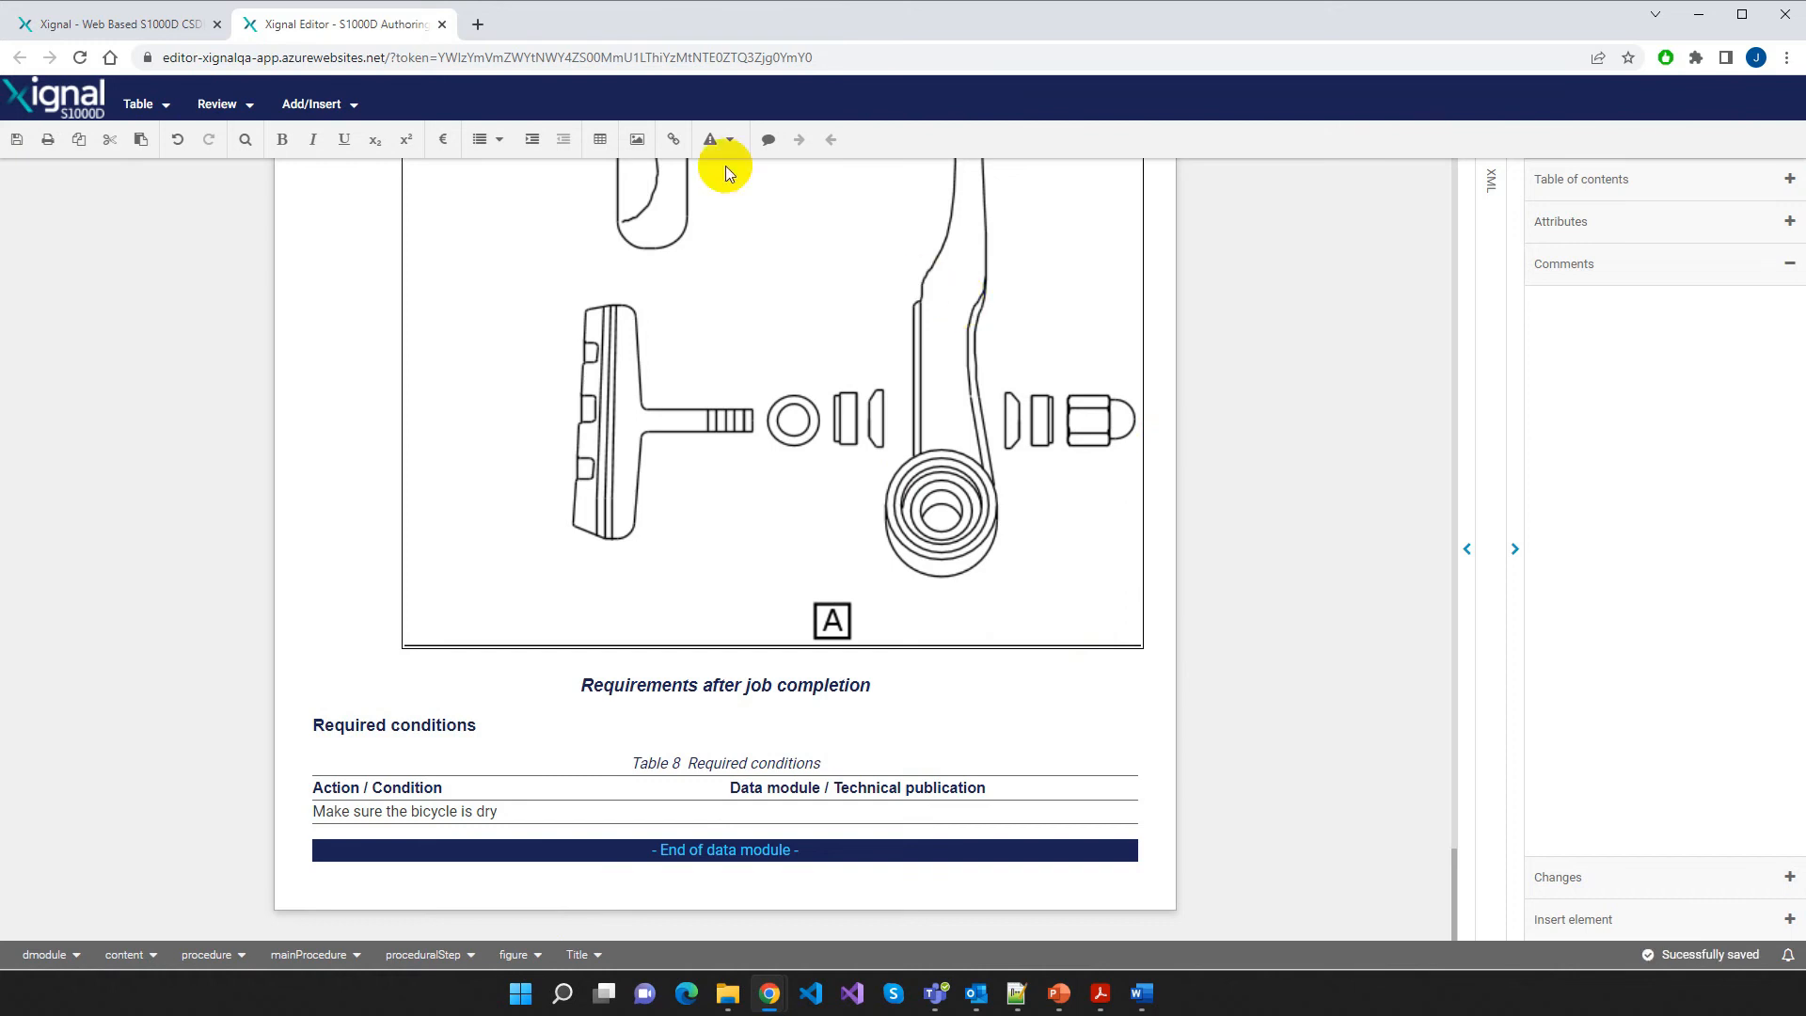
Close the editor and check in data module S1000DBIKE-AAA-D00-00-00-00AA-258A-A
click(443, 25)
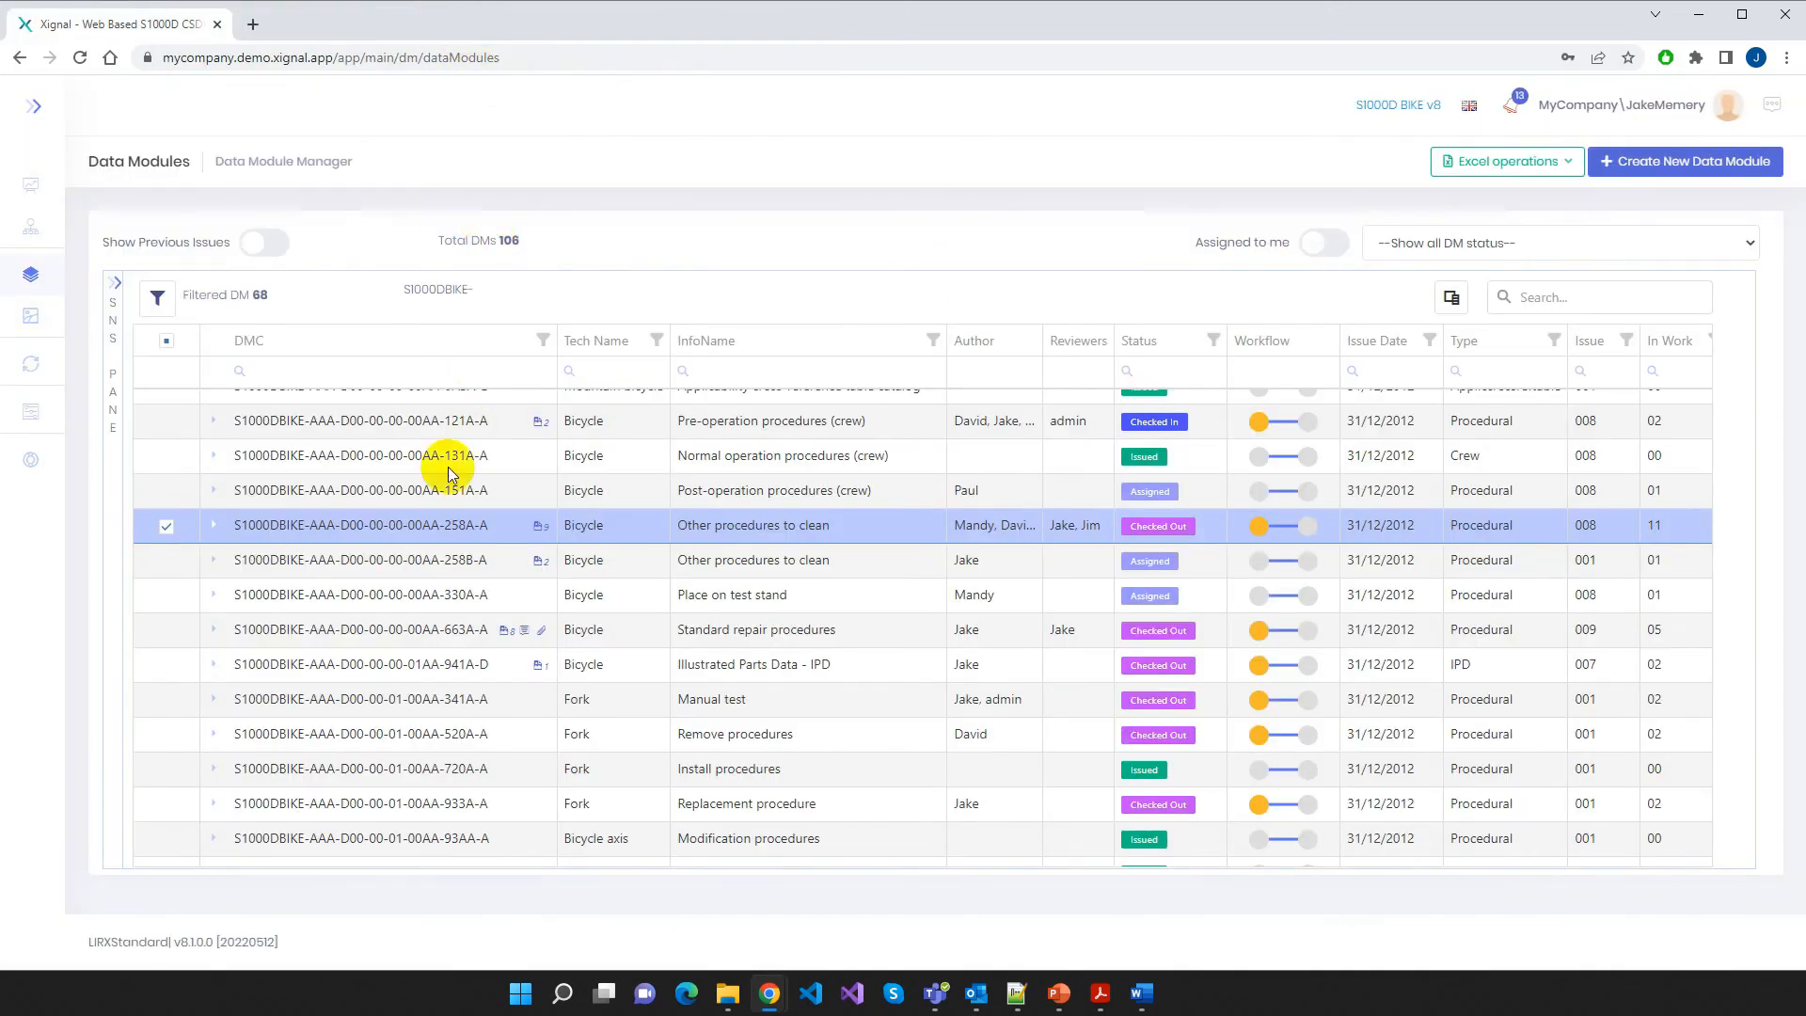
right_click(399, 527)
mouse_move(458, 590)
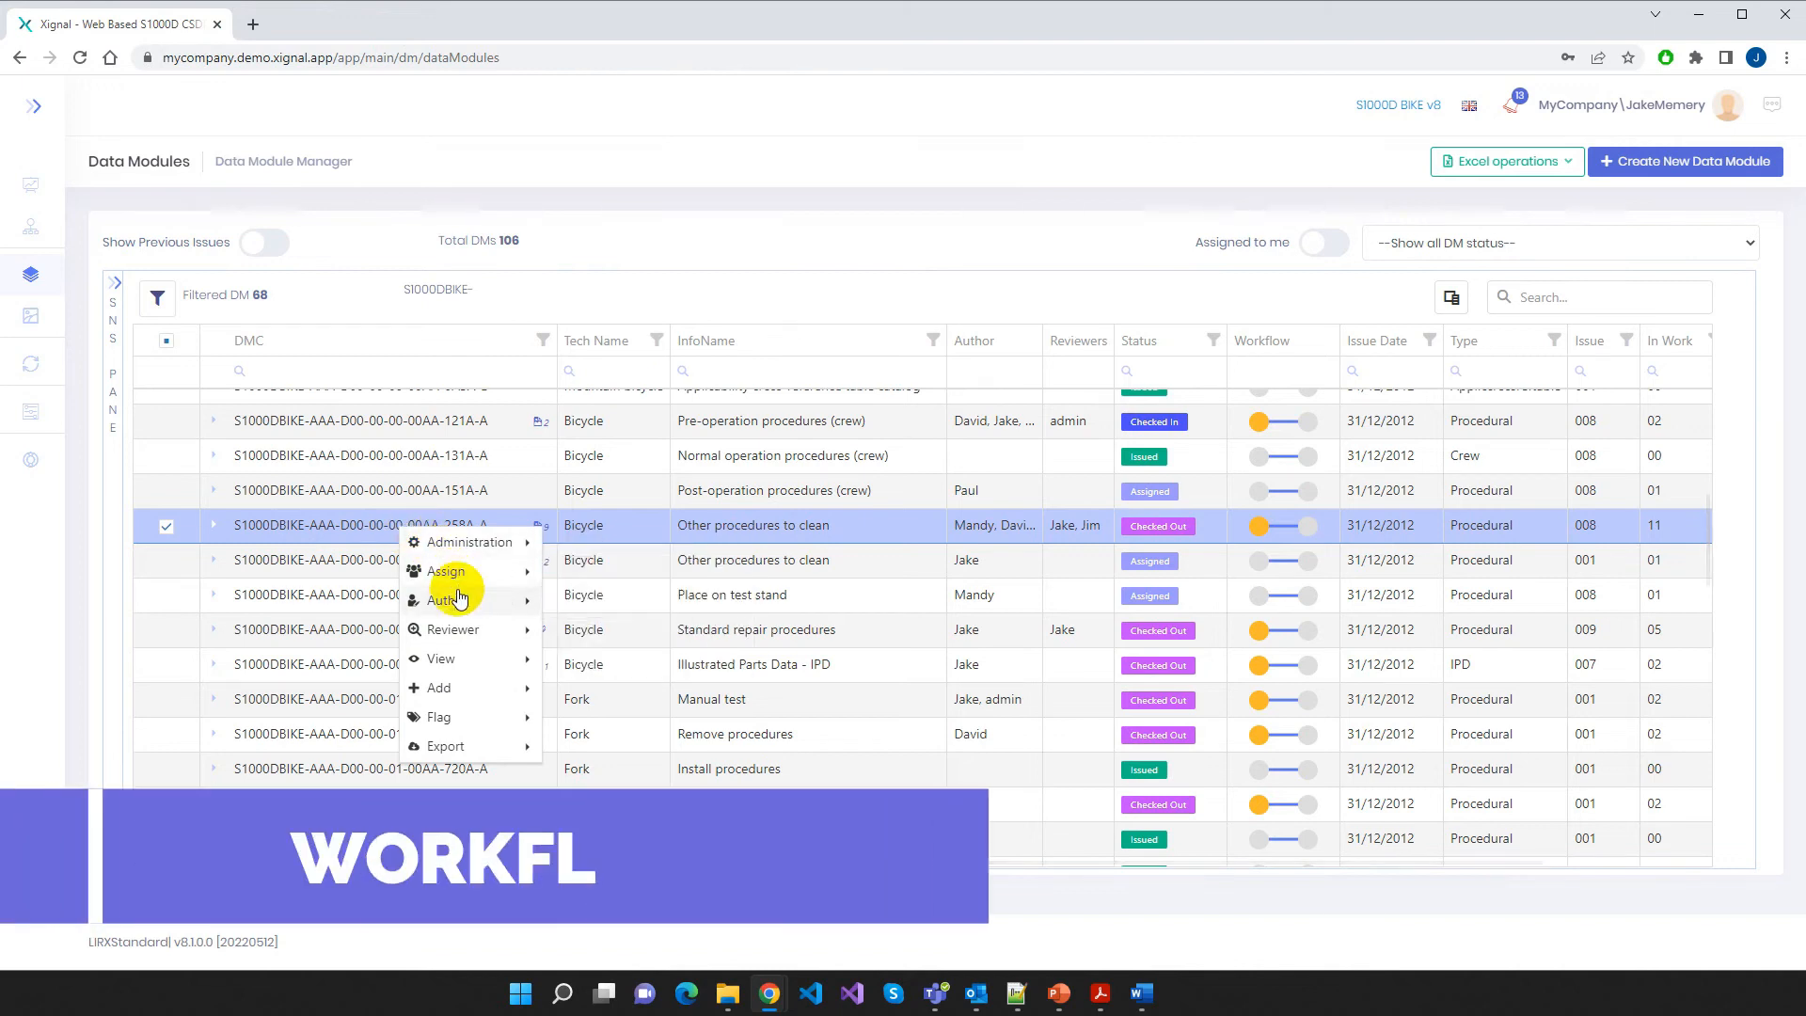
click(606, 666)
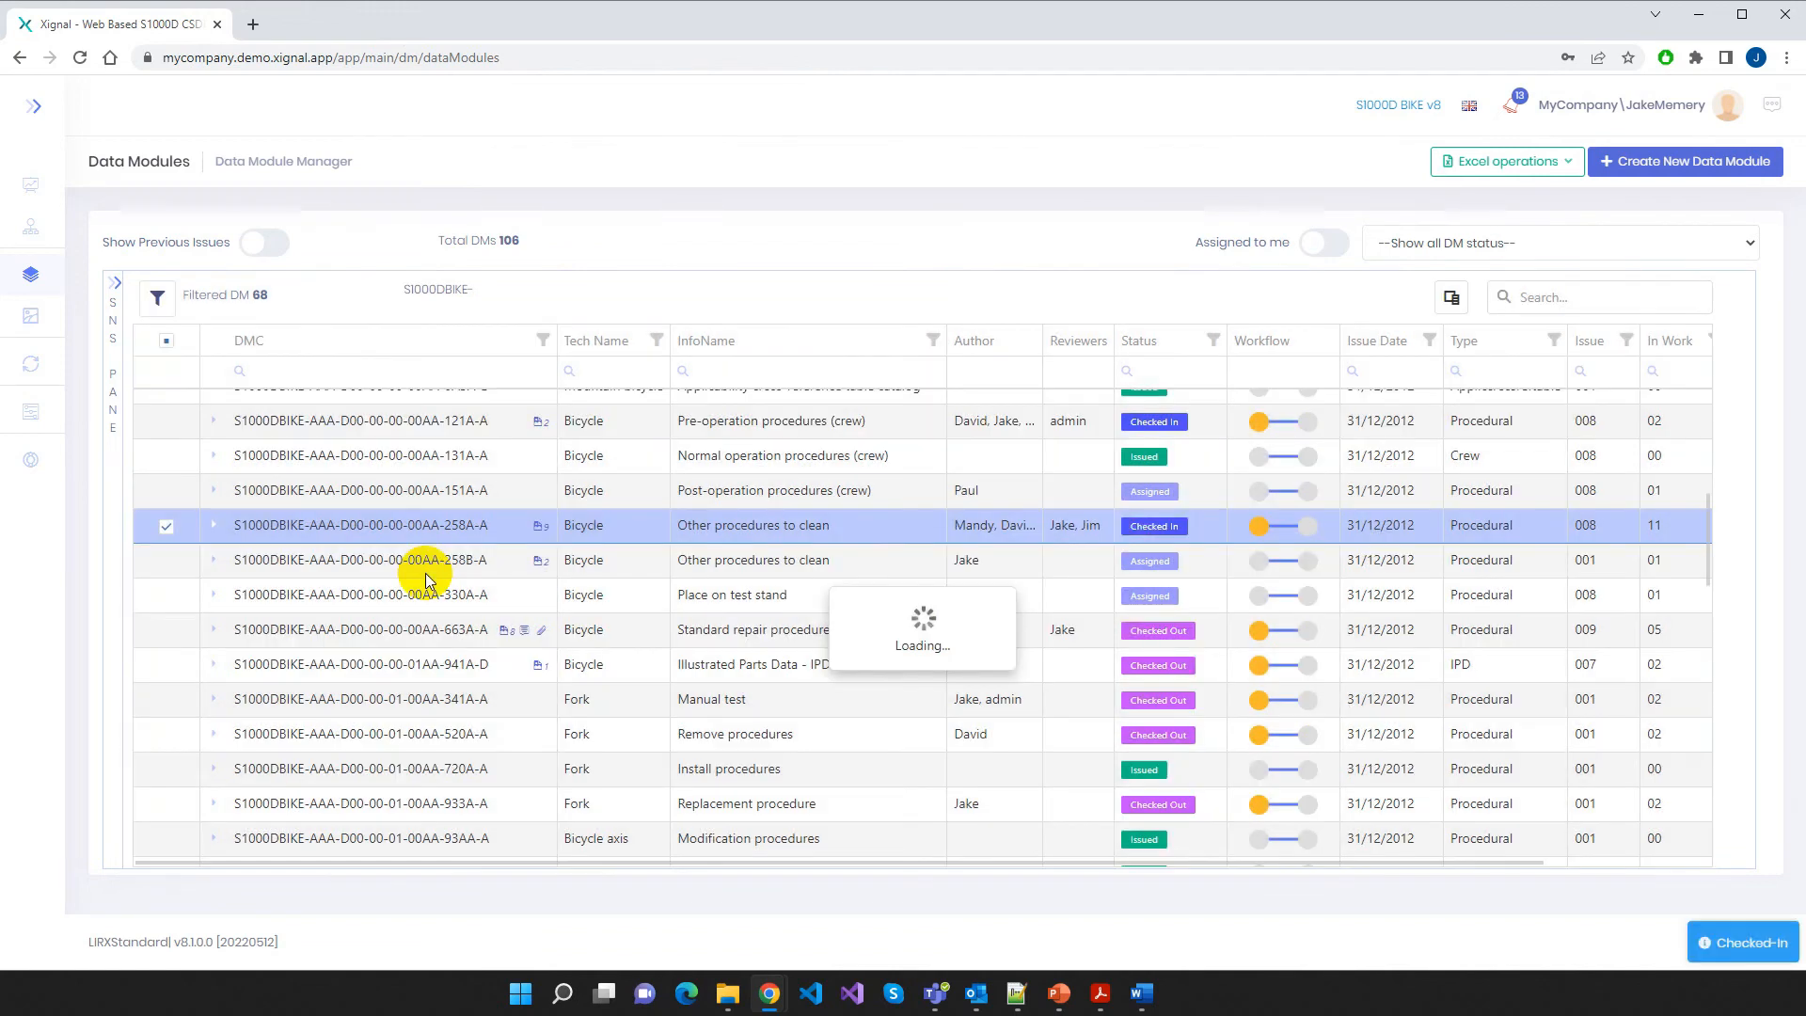
right_click(413, 525)
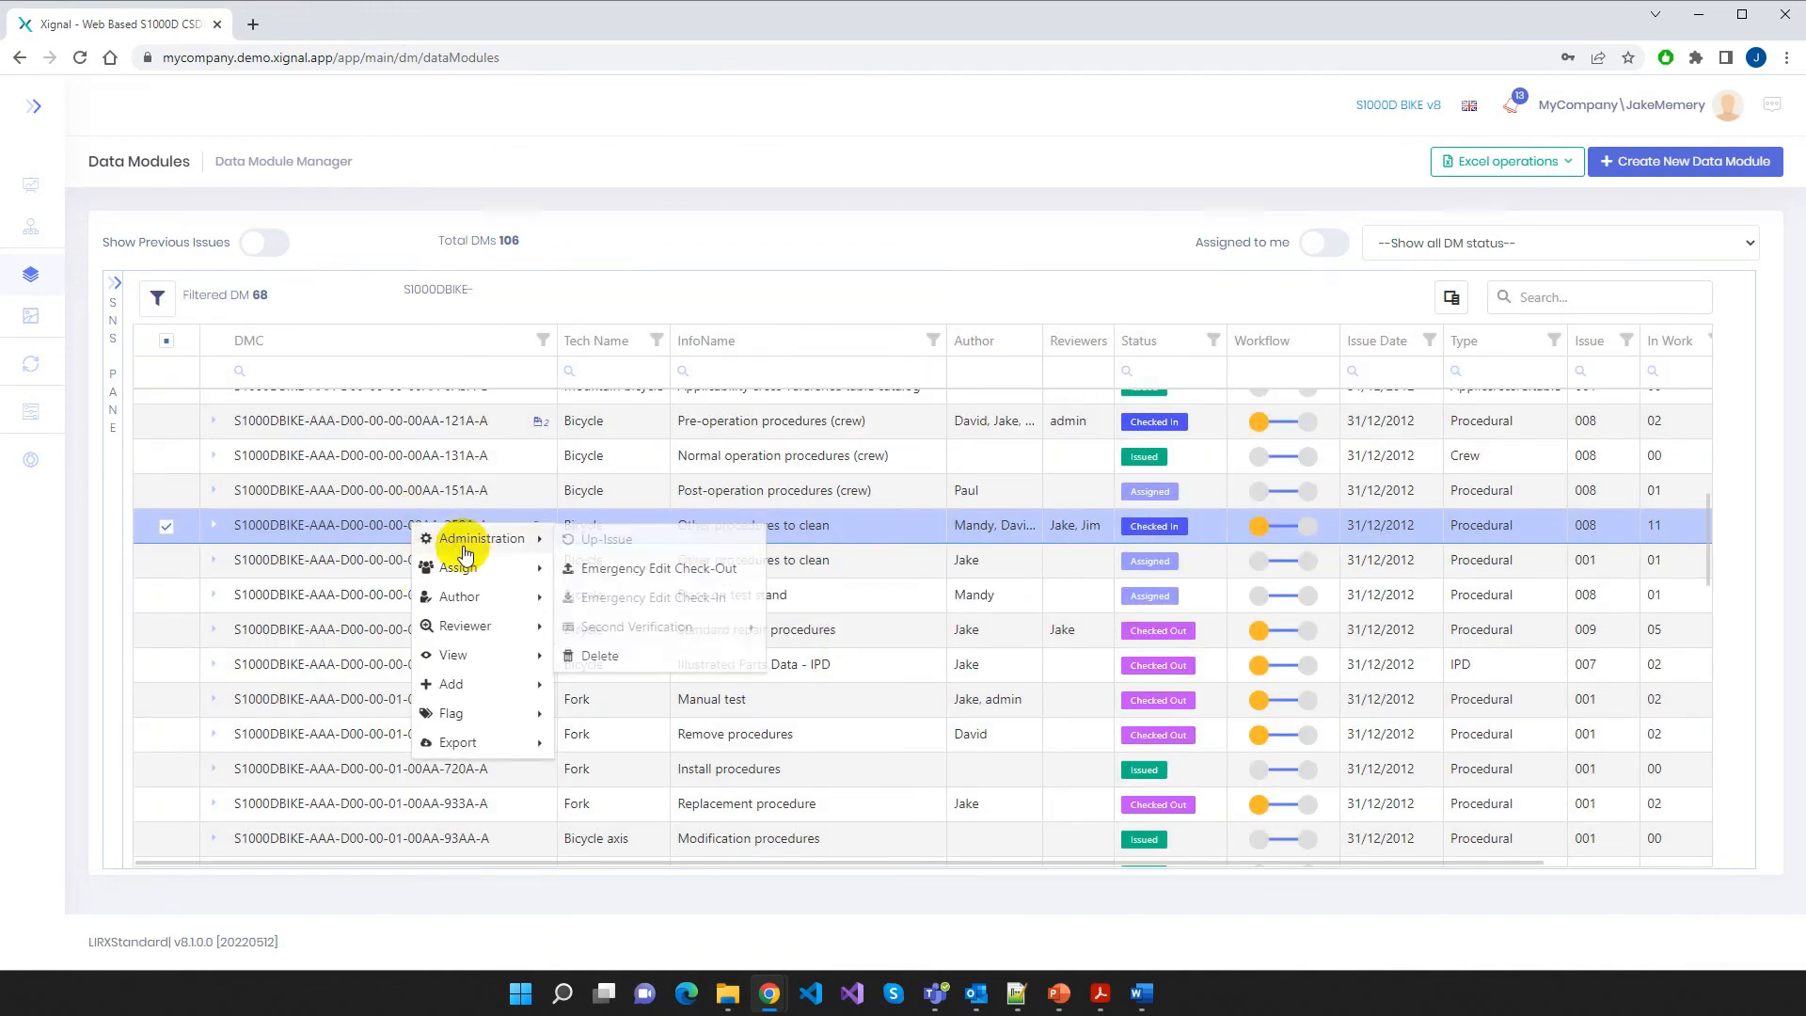
mouse_move(467, 598)
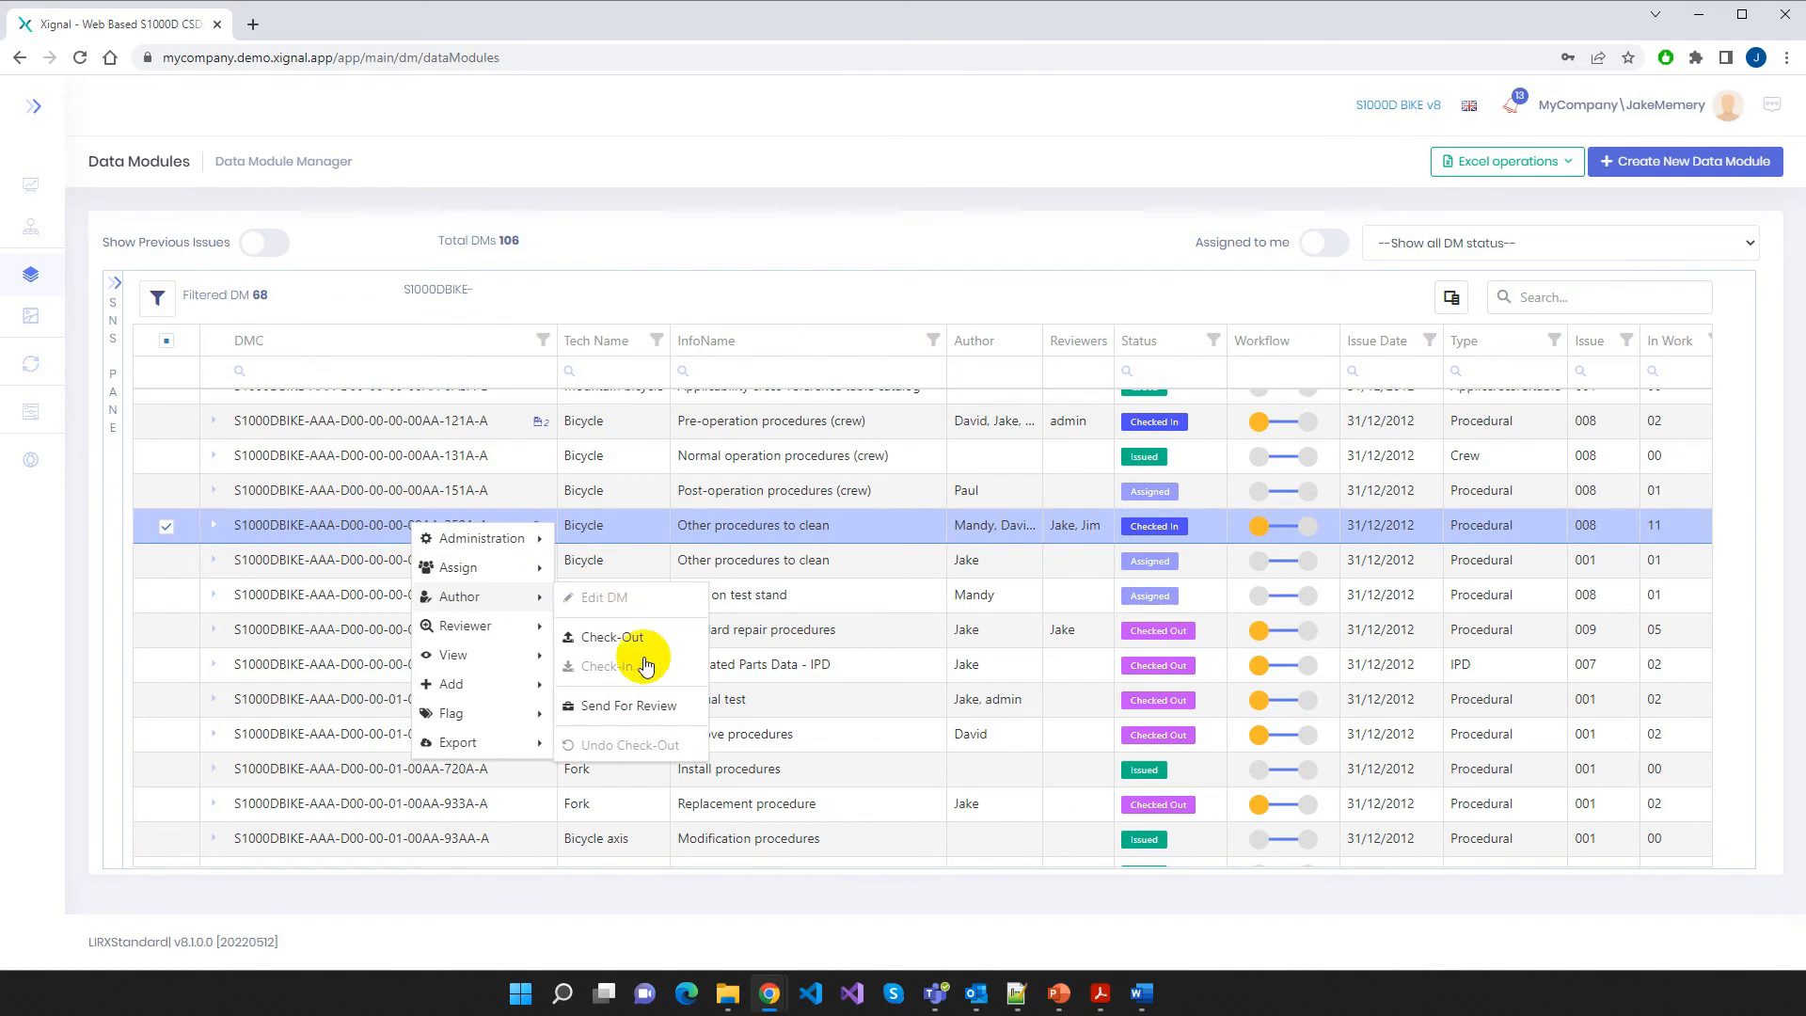
click(340, 613)
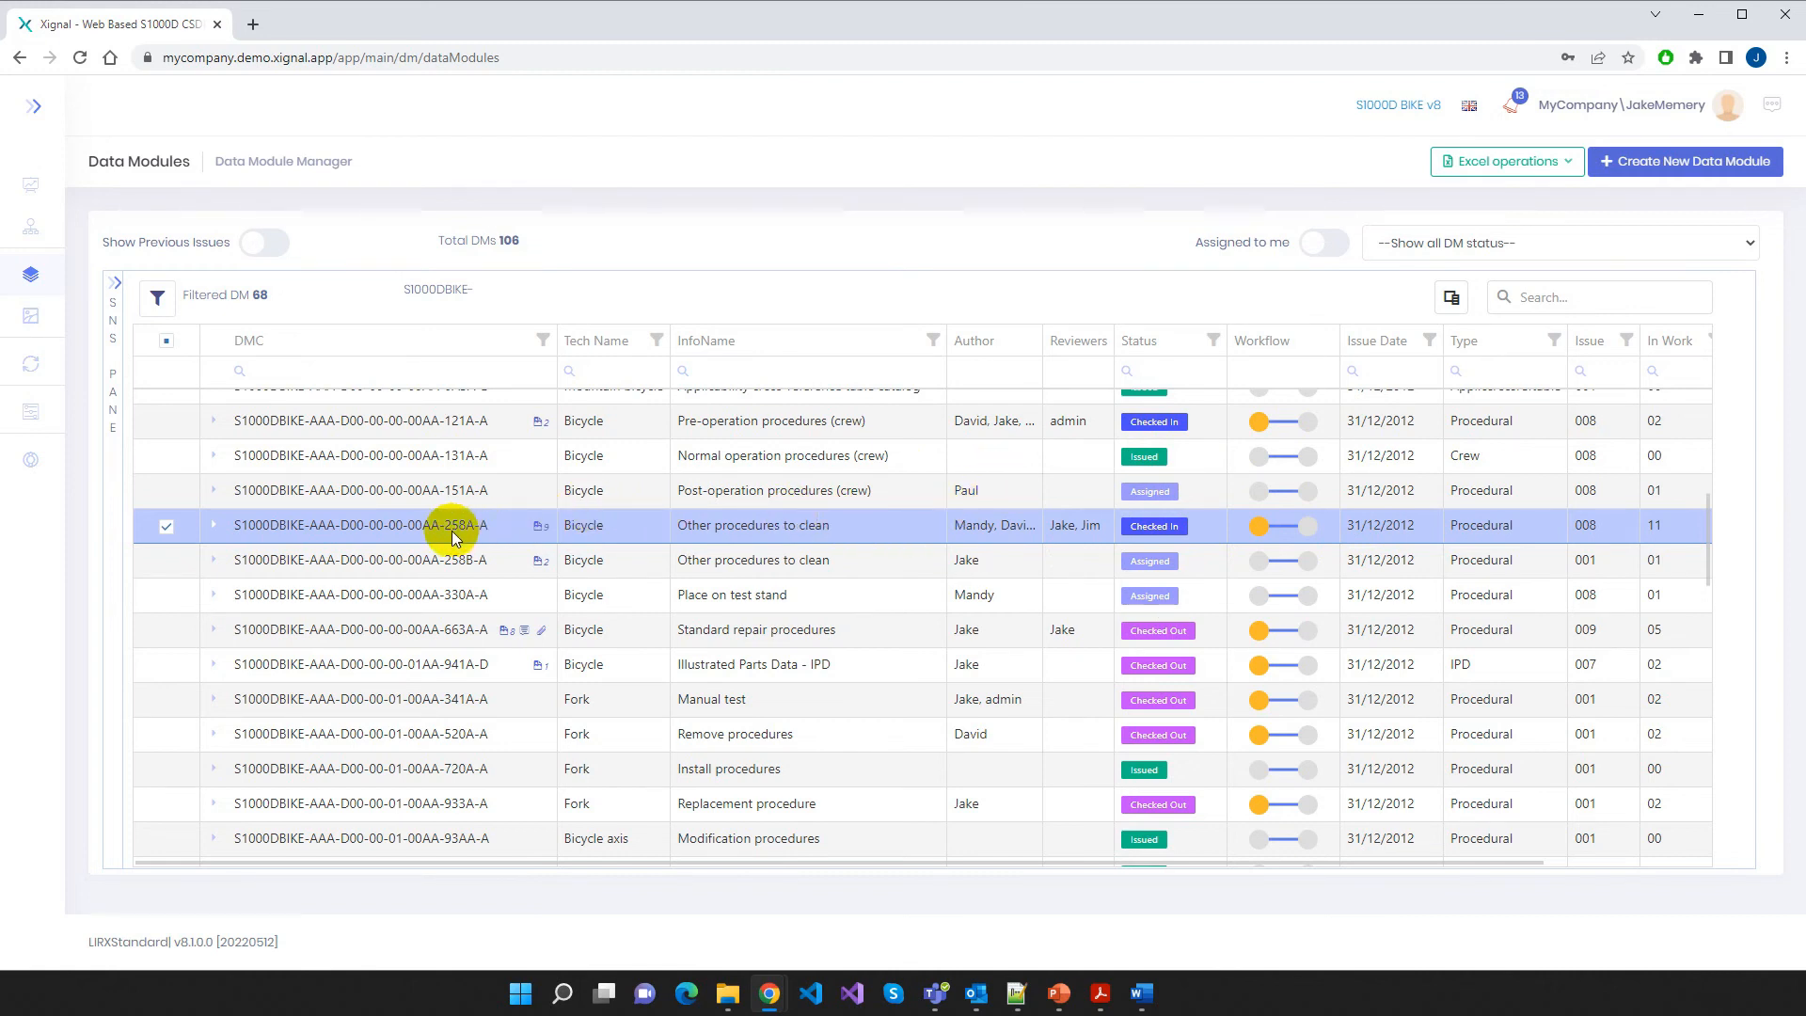
Upload "Sample4-1 BIKE dataset - one RPC and ORIG_SIOM.zip" from the NeXuS Demo data folder for data module import and validate it
mouse_move(32, 275)
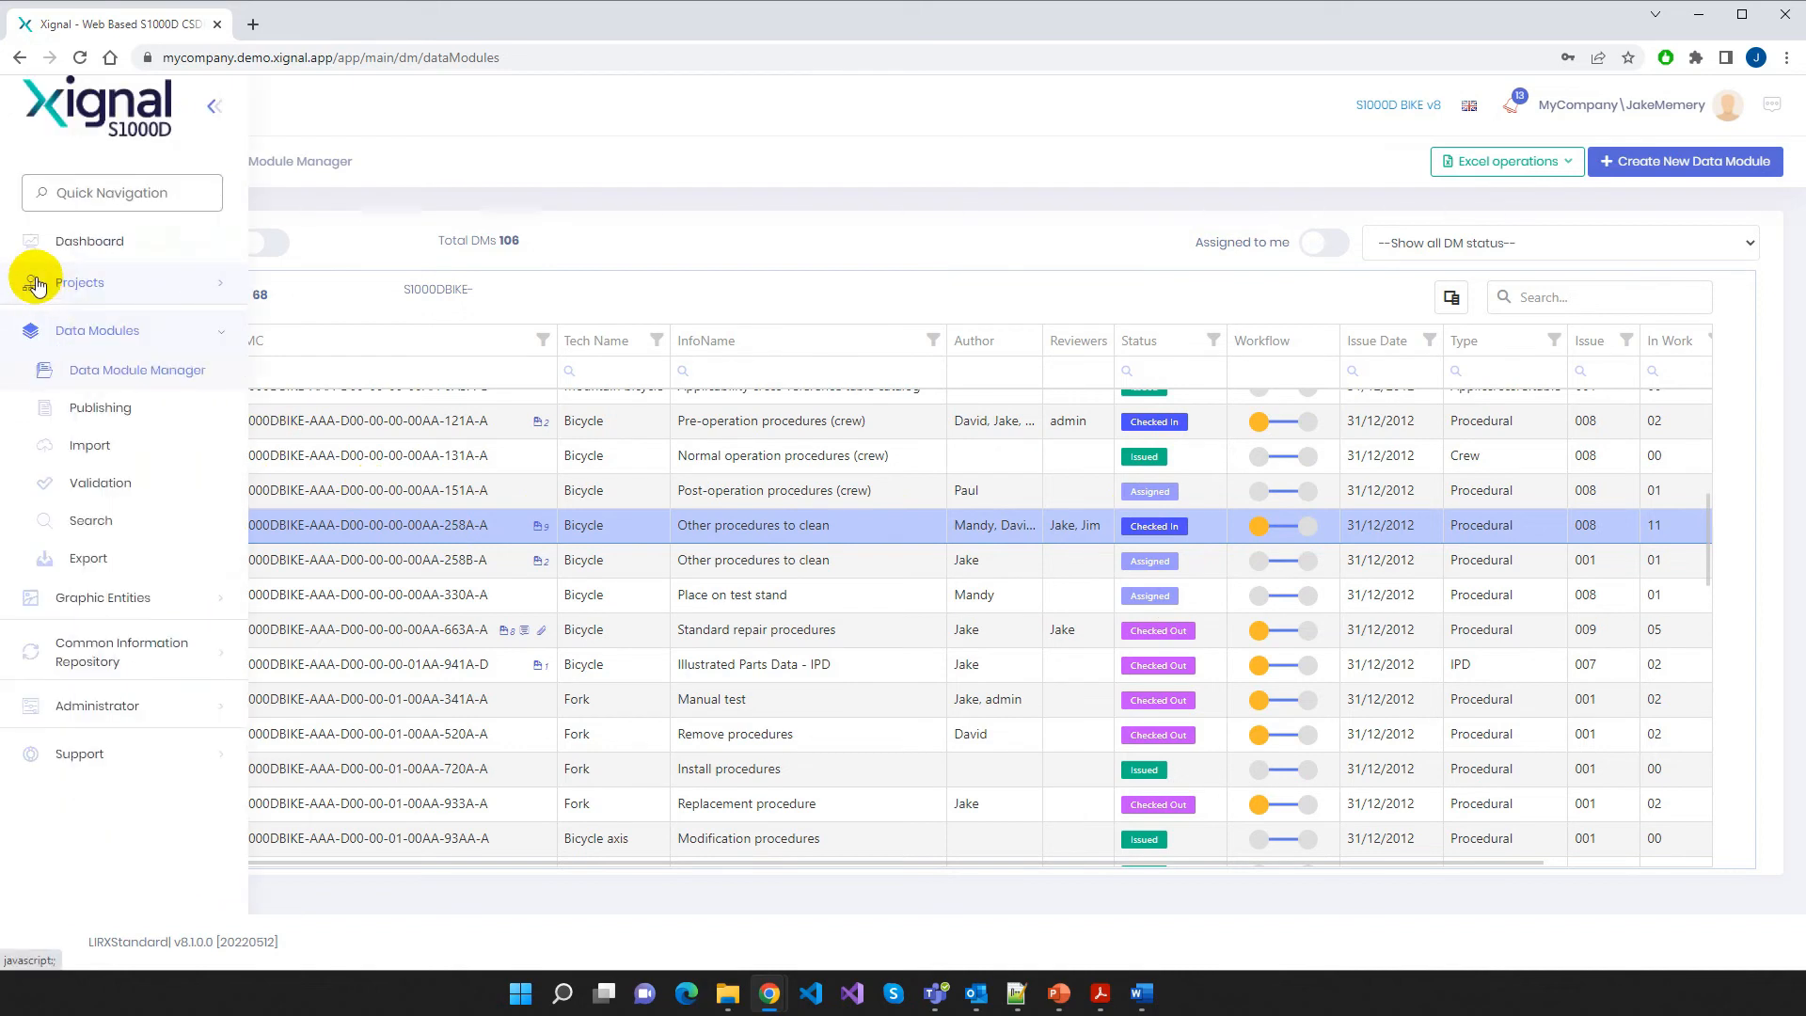
click(114, 455)
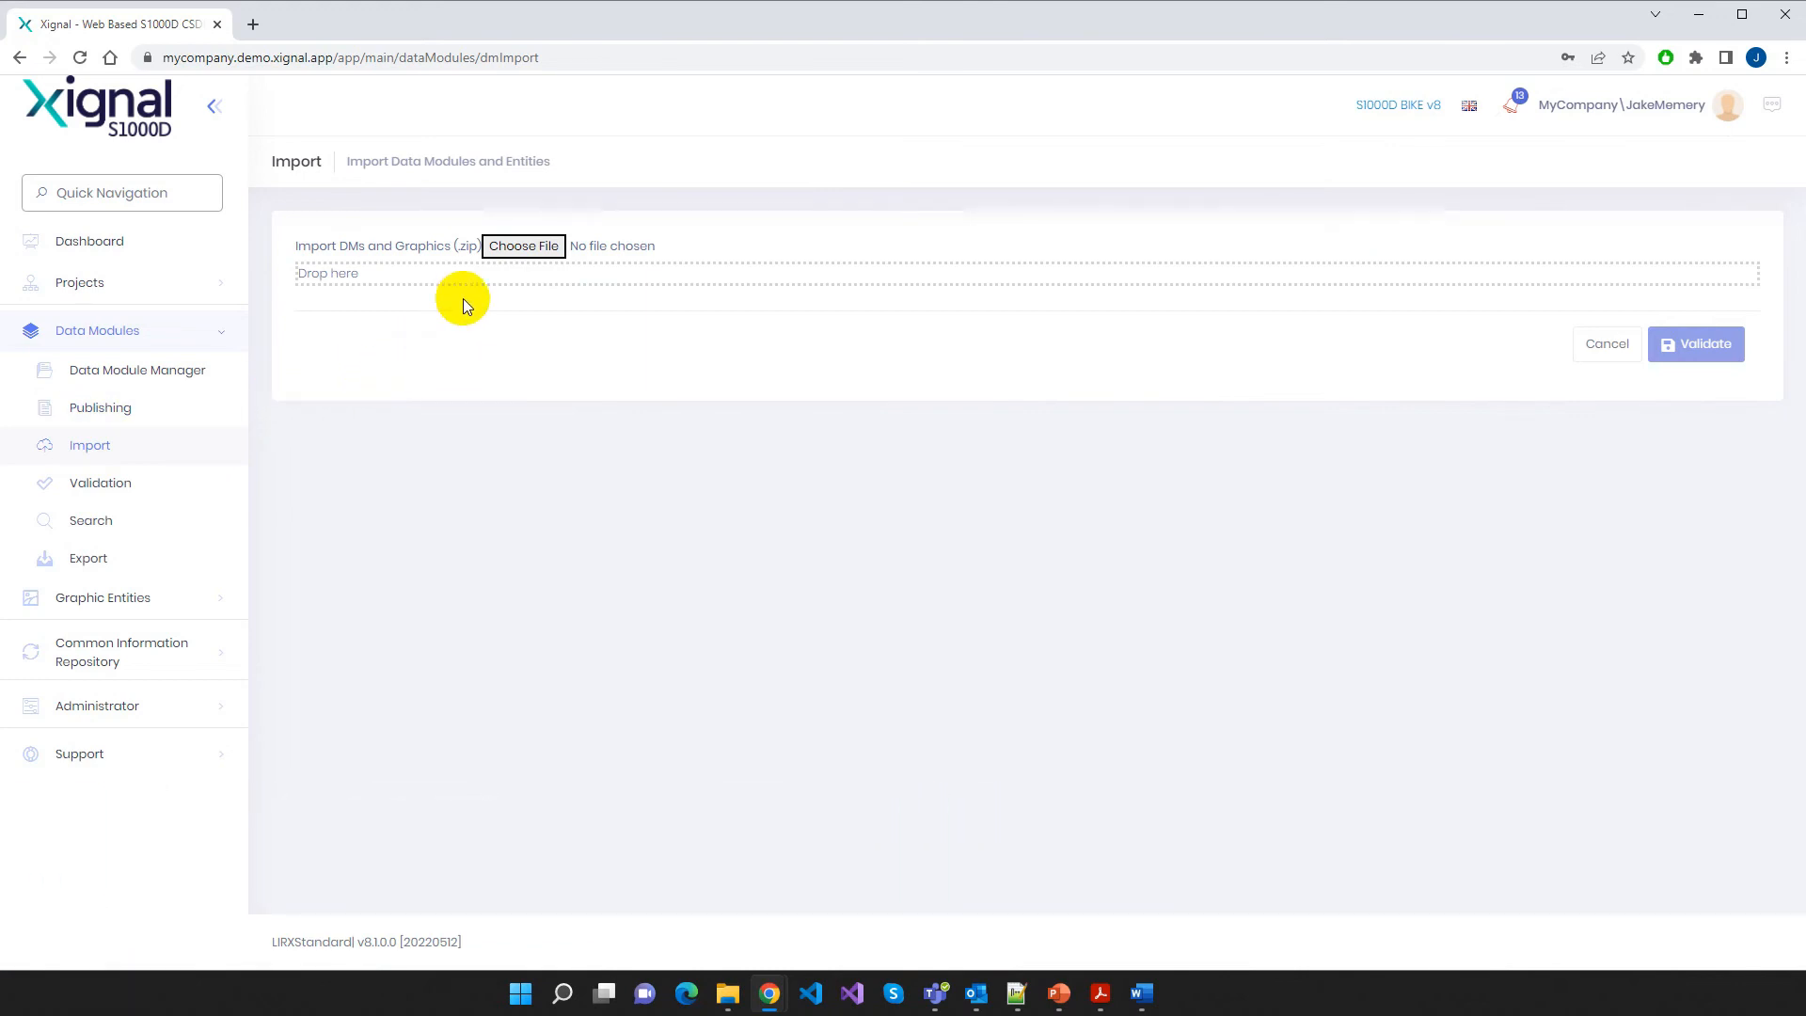
click(513, 250)
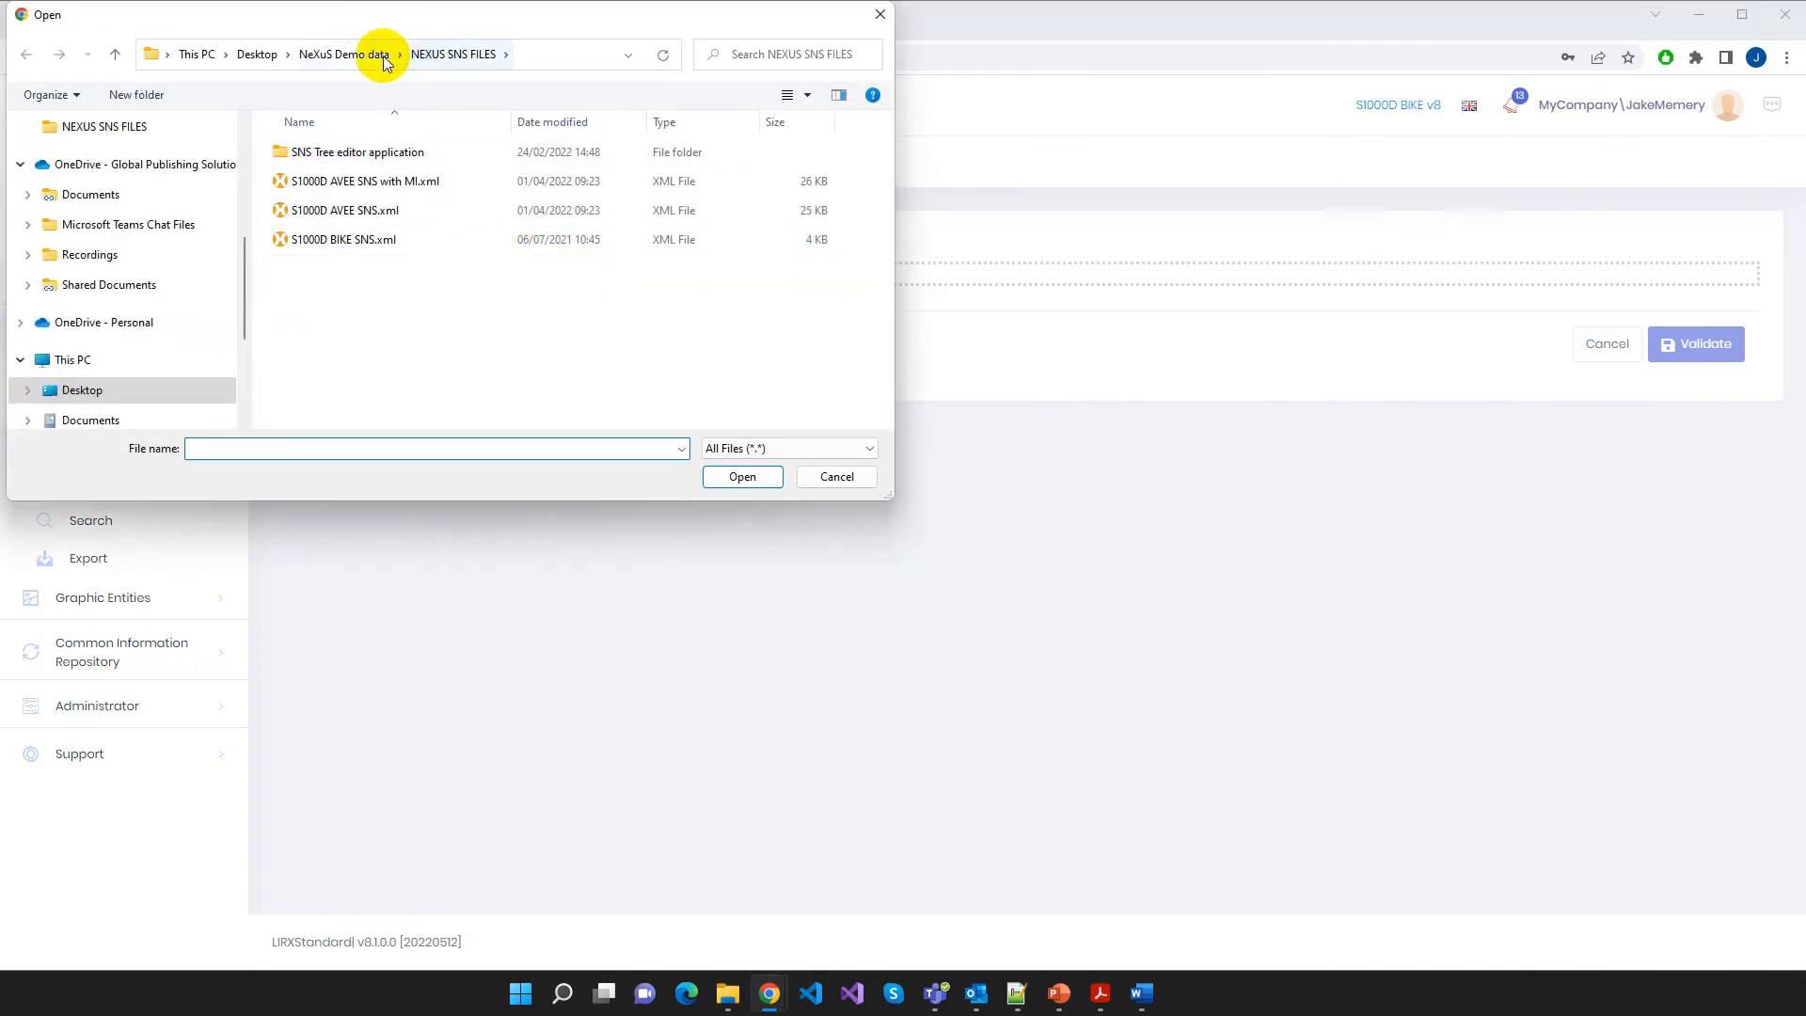
click(343, 54)
scroll(451, 326, down, 10)
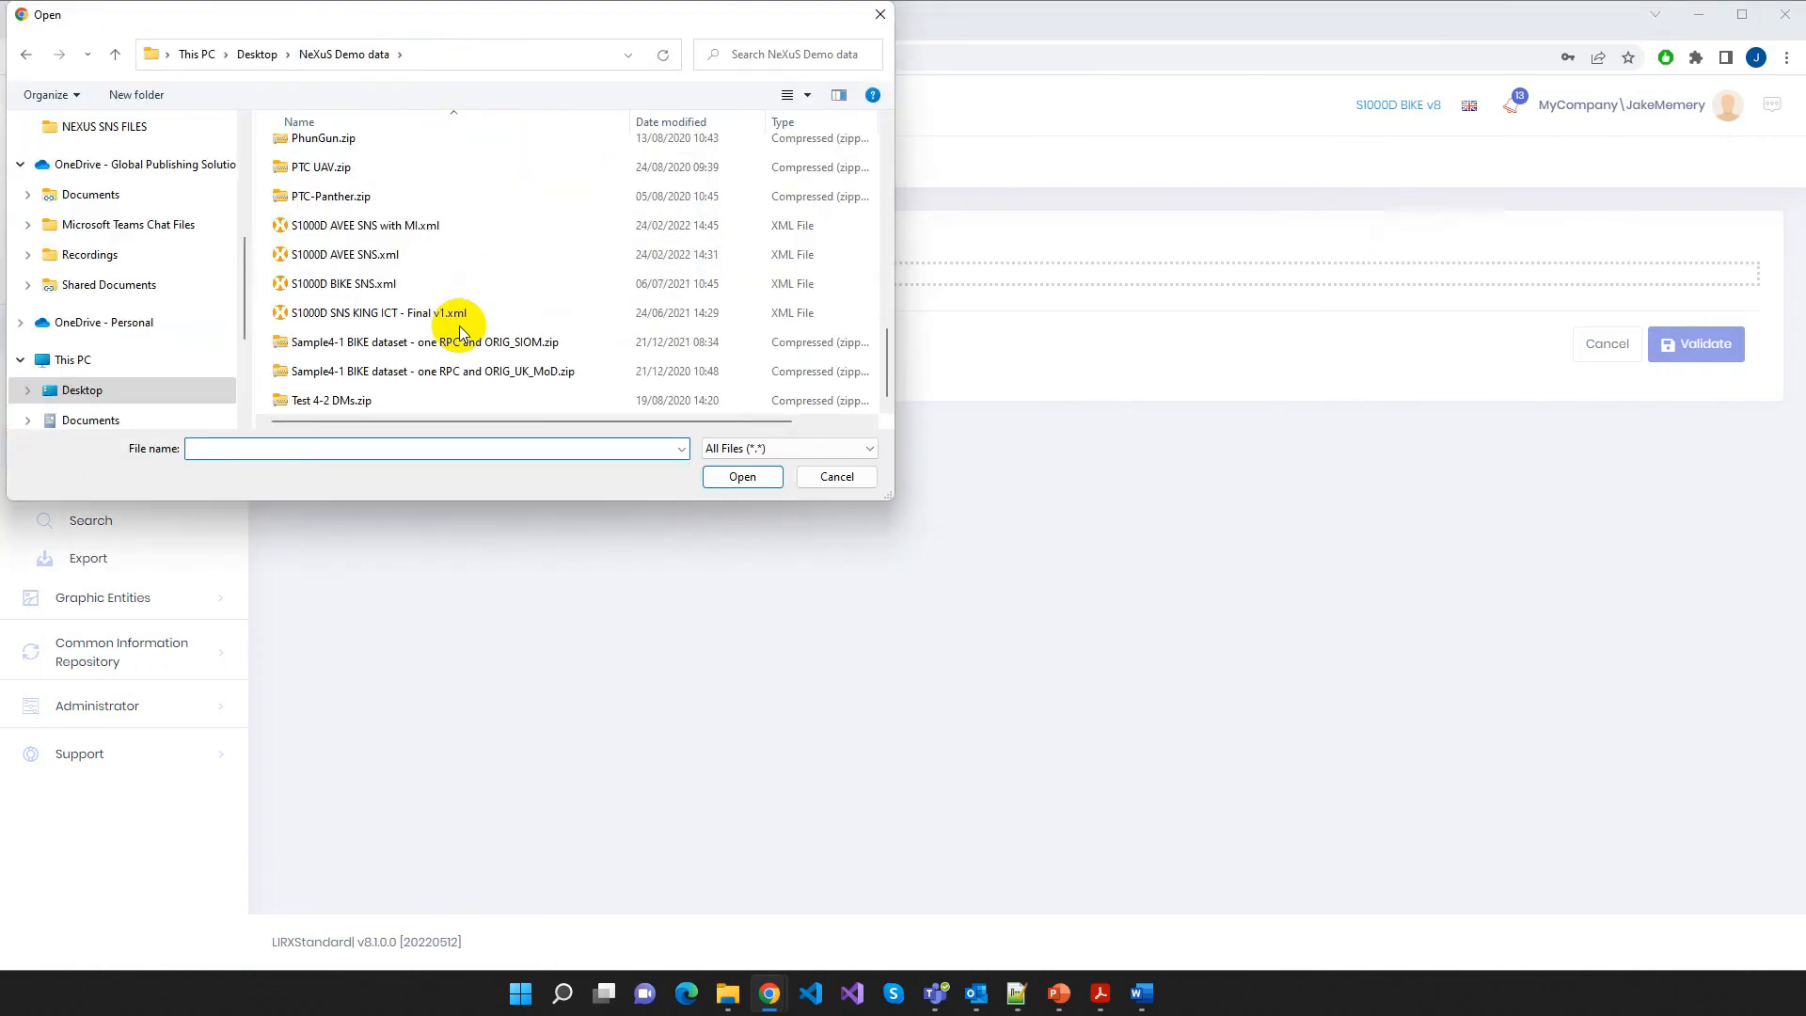
double_click(407, 343)
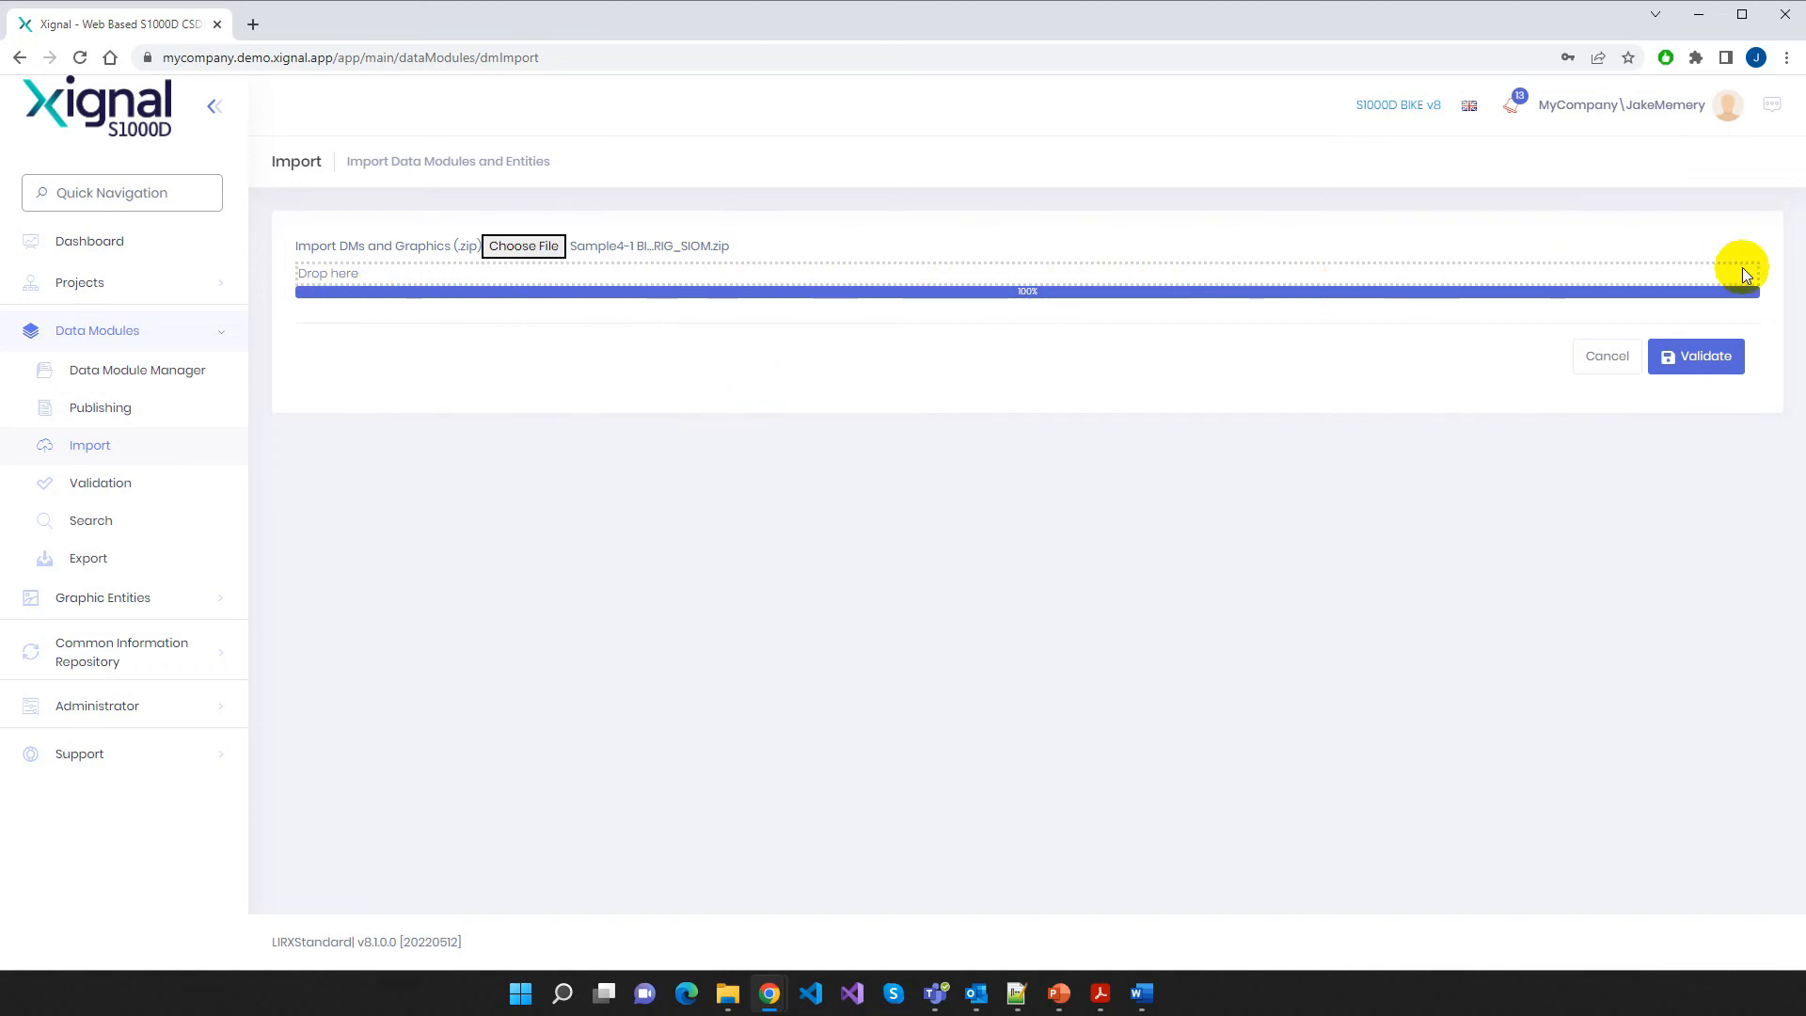
click(1705, 362)
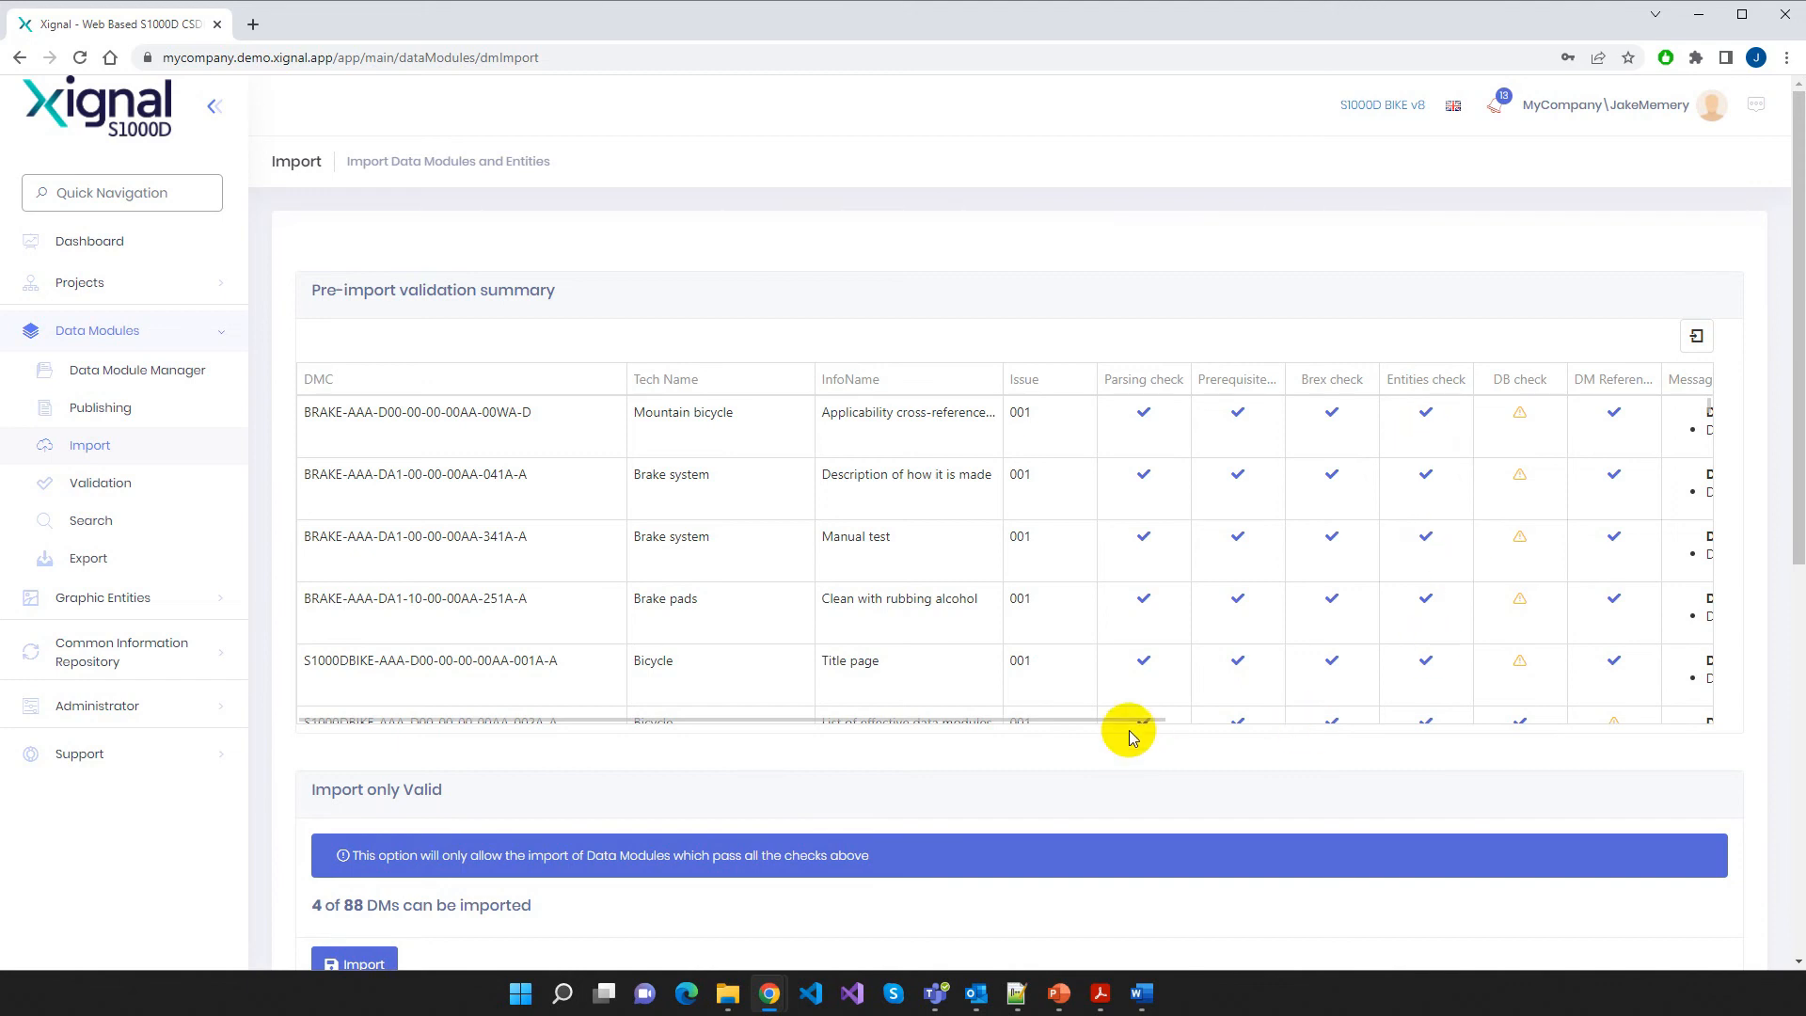
Examine the check results and messages in the pre-import validation summary, widening the DM References column to show its full heading
drag(1132, 722, 1425, 712)
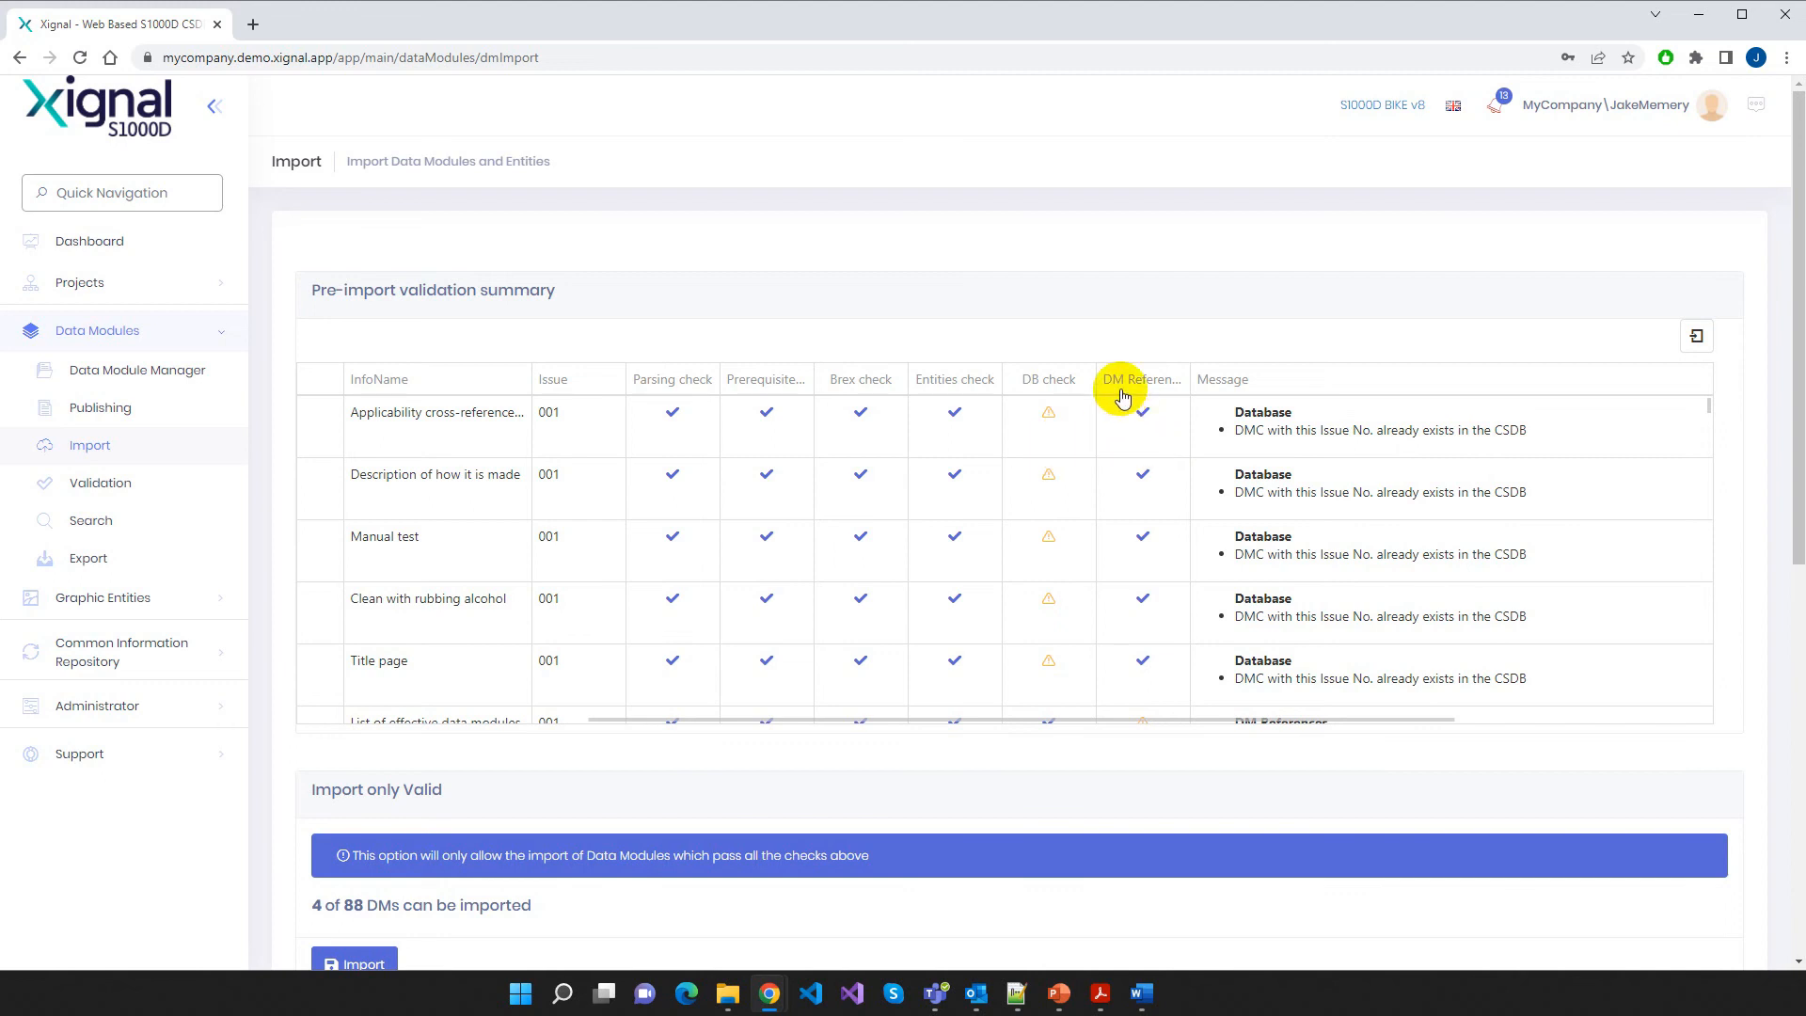
drag(1191, 380, 1239, 378)
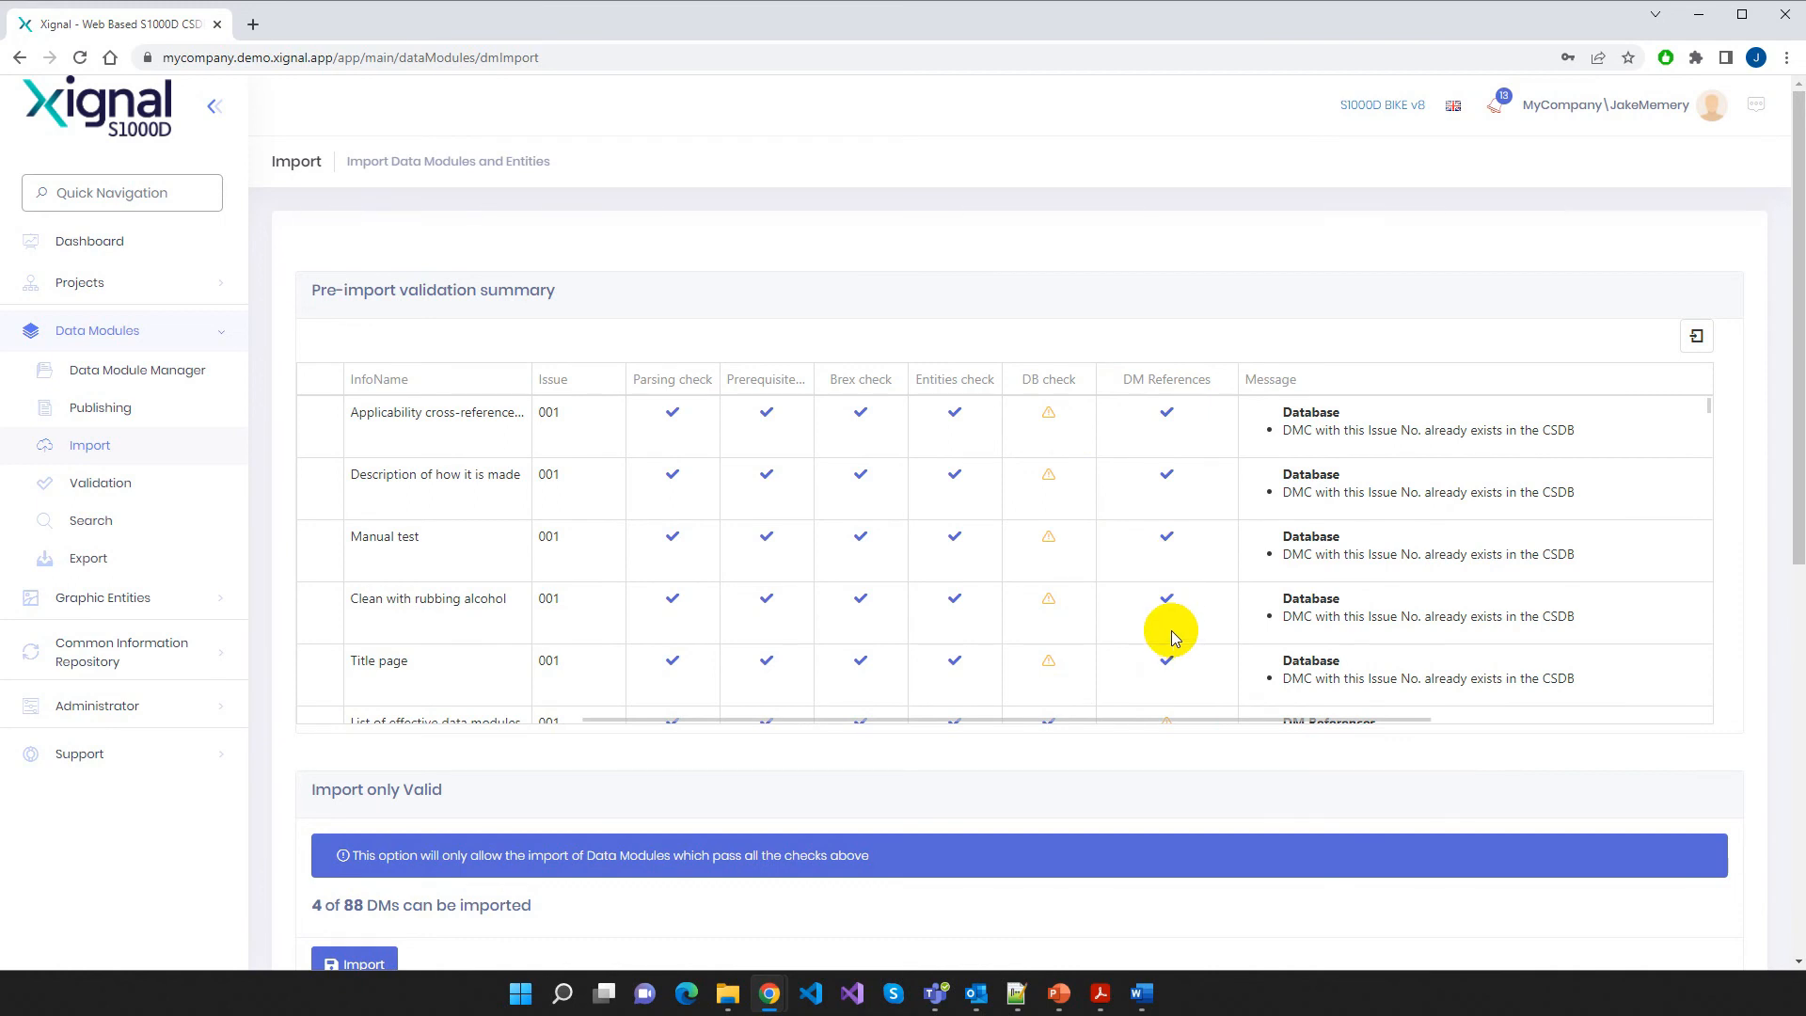
scroll(1173, 636, down, 1)
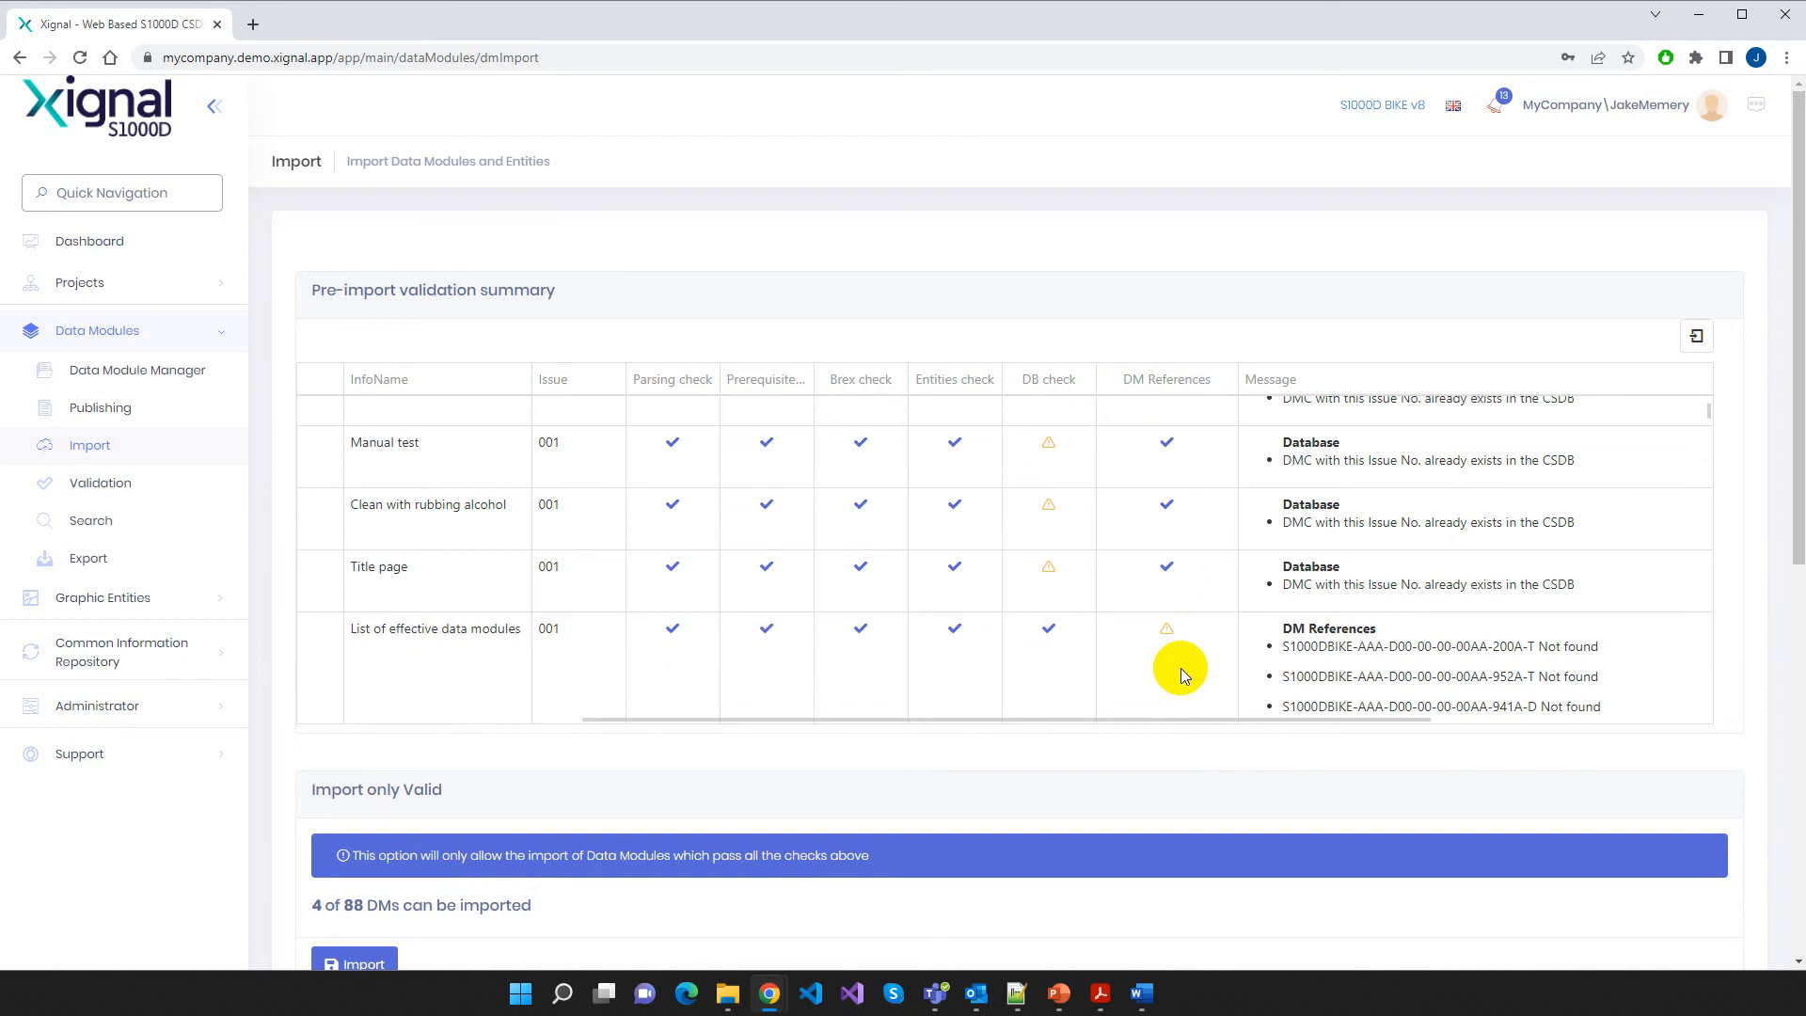
scroll(1182, 667, down, 2)
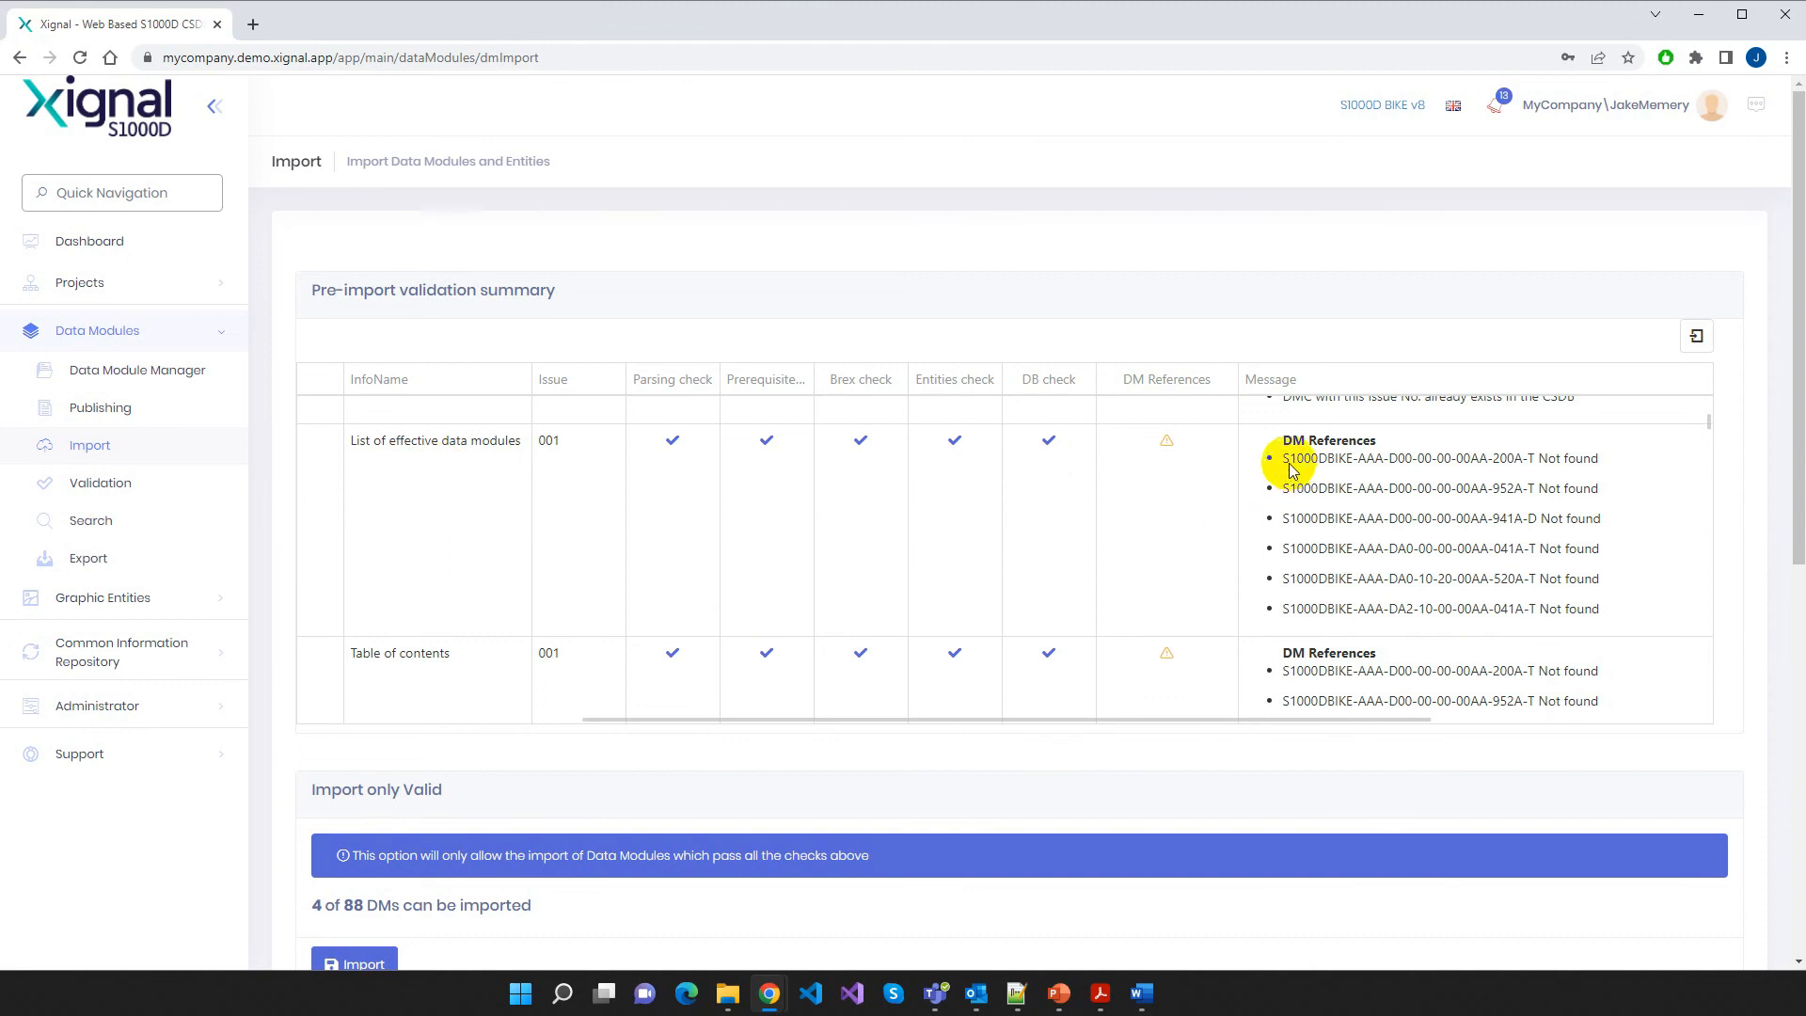
drag(1287, 458, 1522, 460)
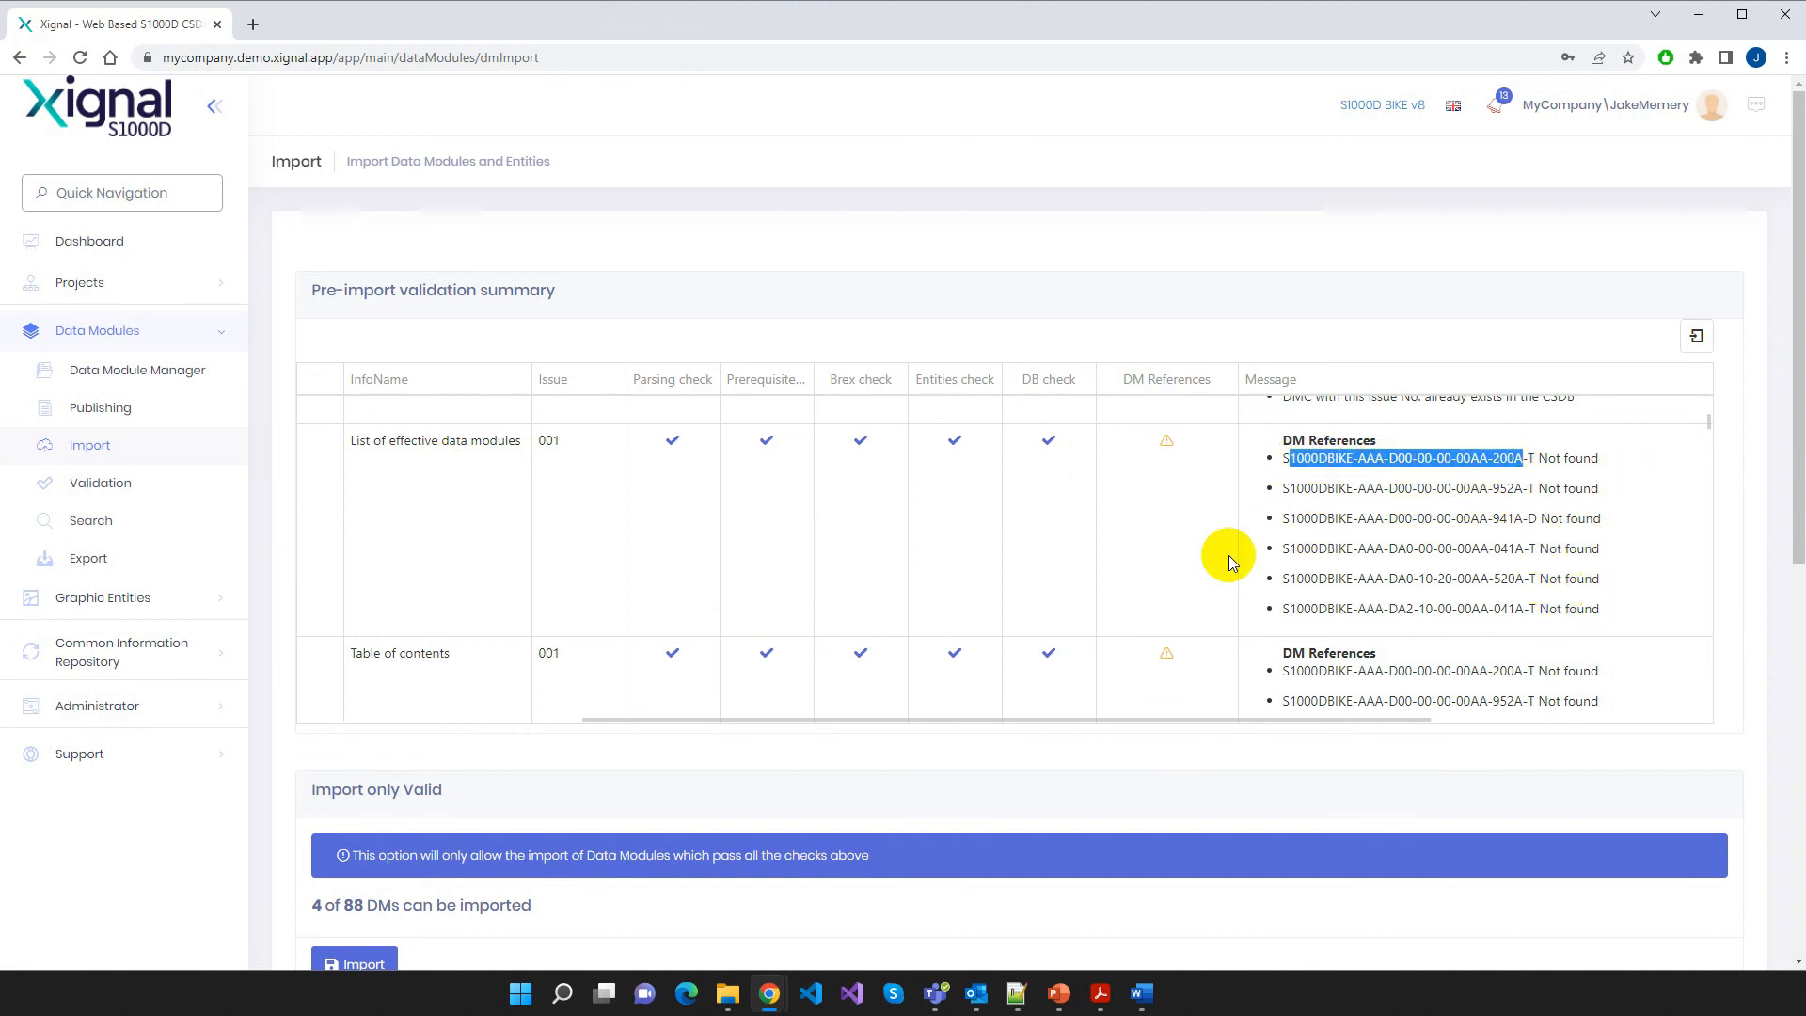
scroll(962, 549, down, 10)
scroll(963, 549, down, 10)
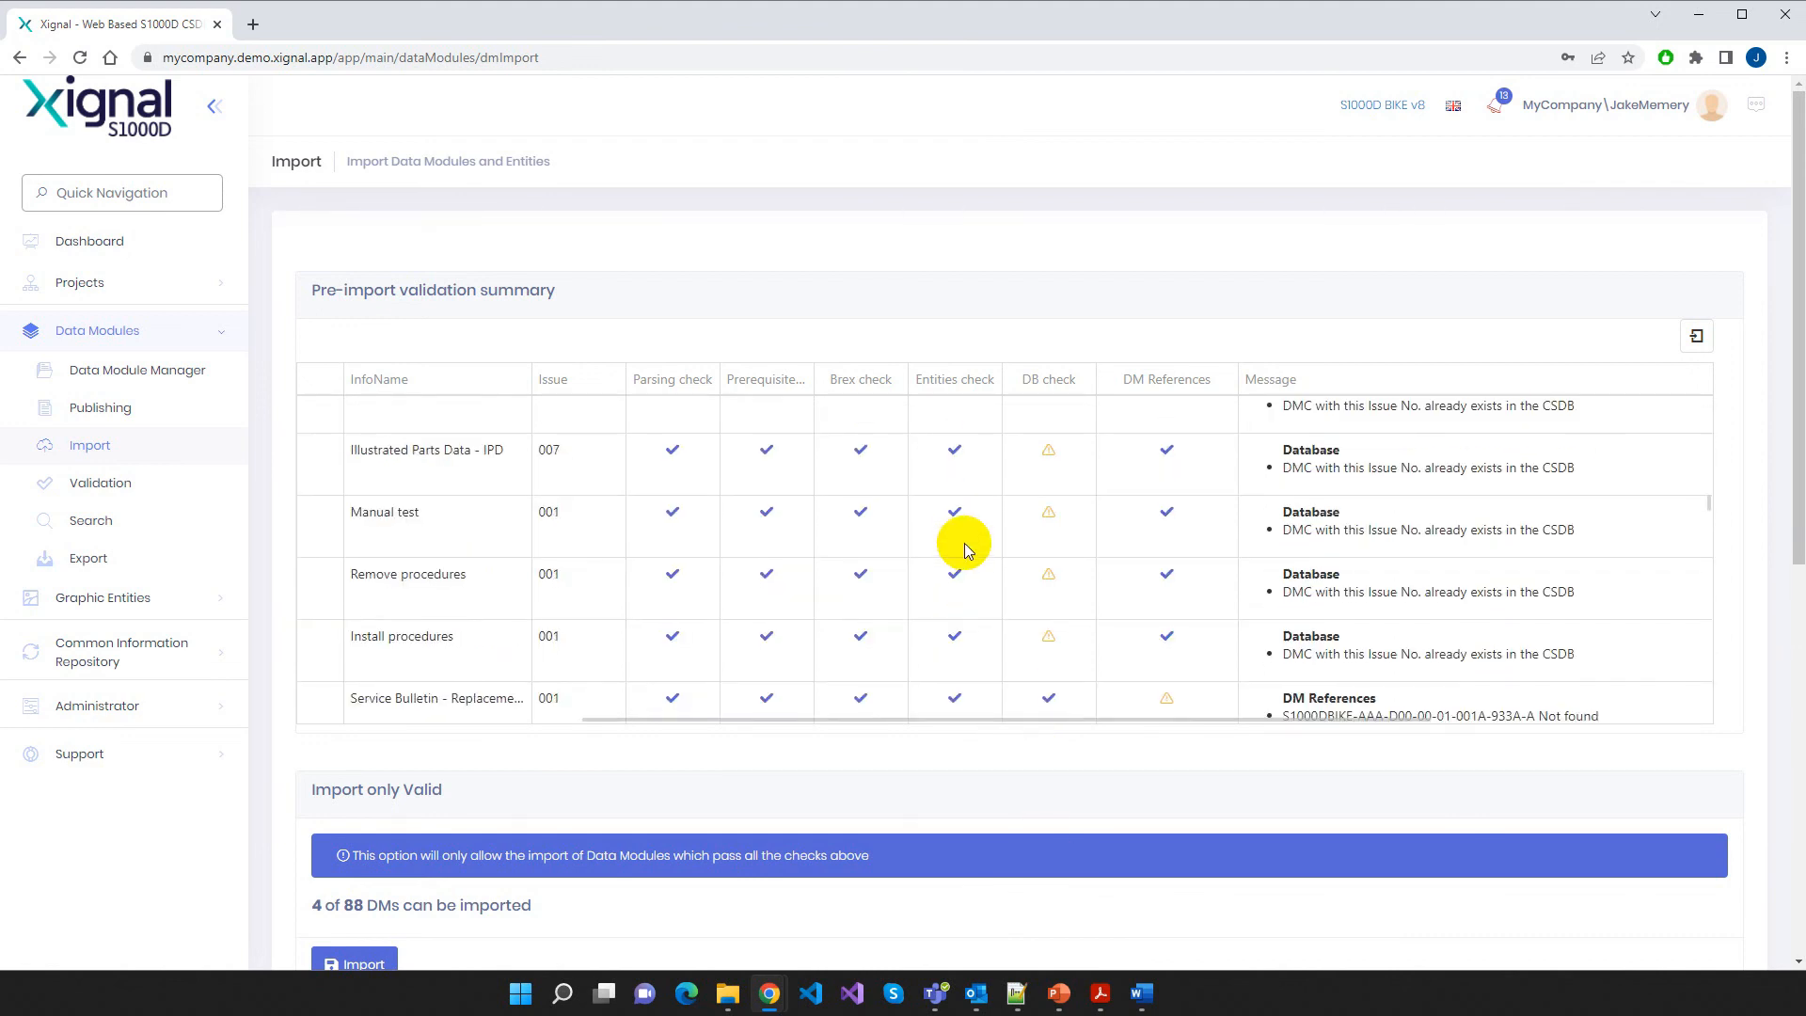
Review the valid-only import and warning override options below the validation summary, and cancel the import
scroll(1014, 764, down, 5)
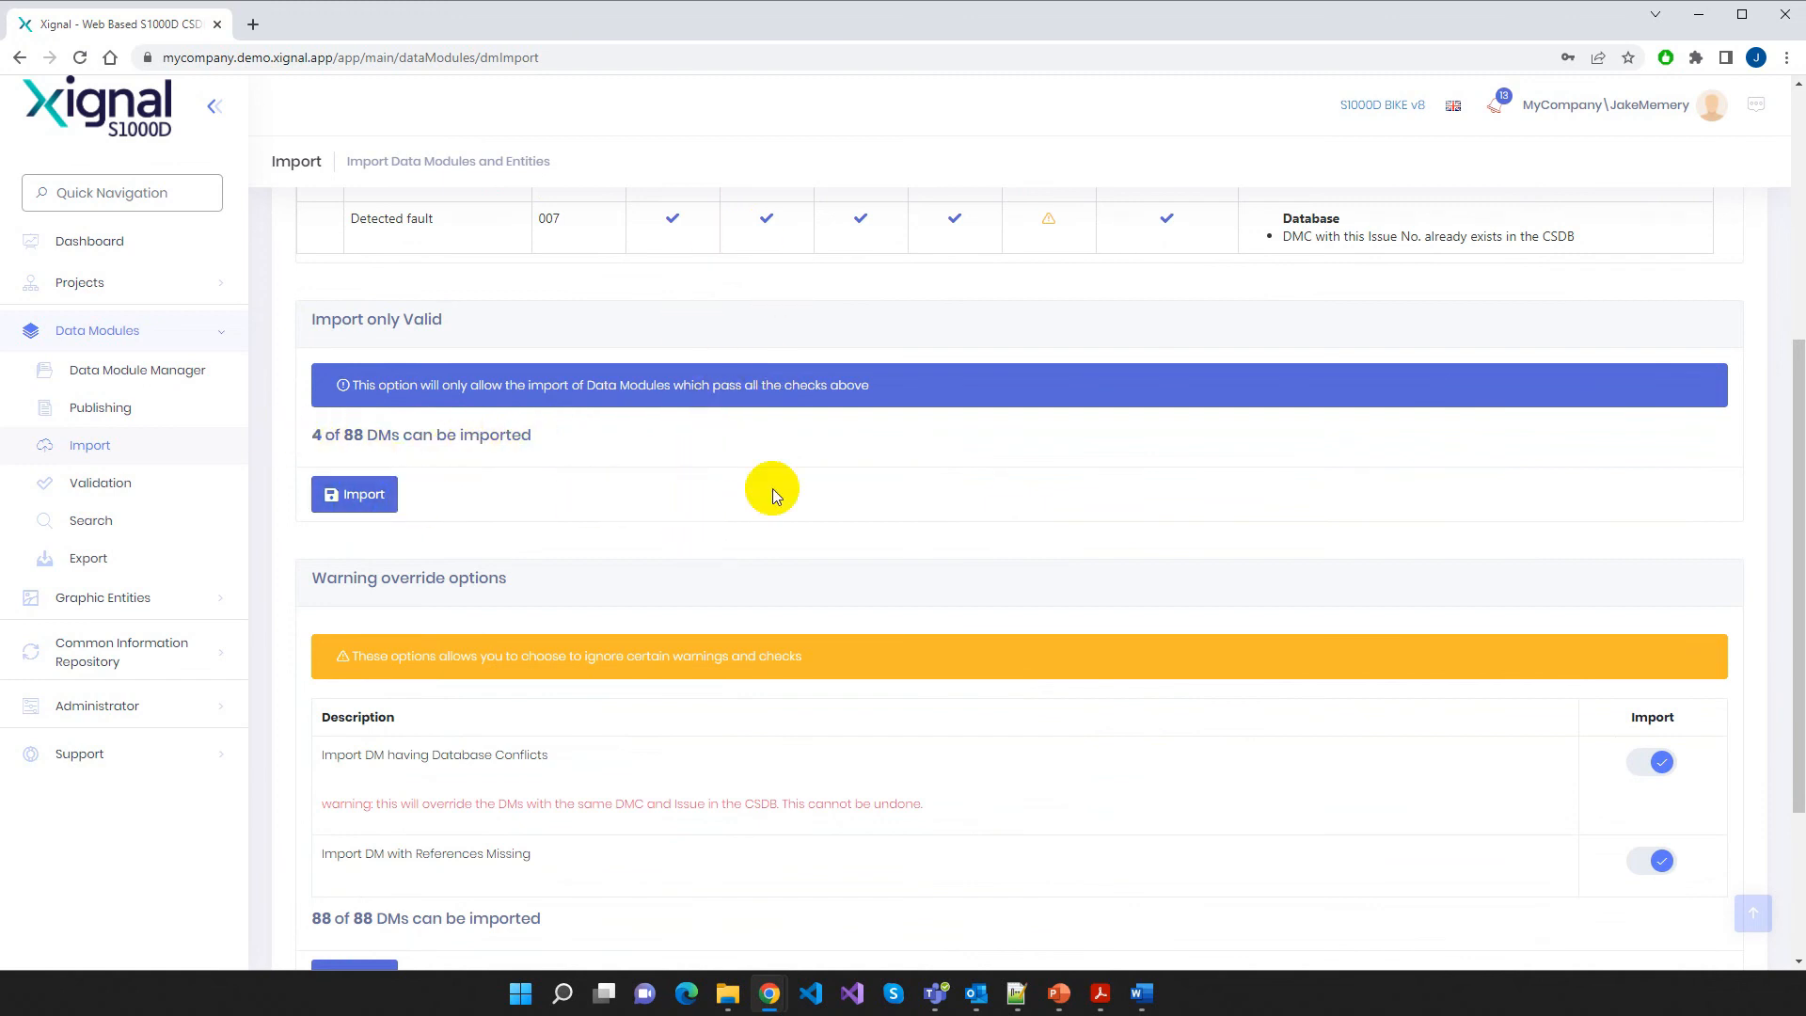
scroll(867, 484, down, 1)
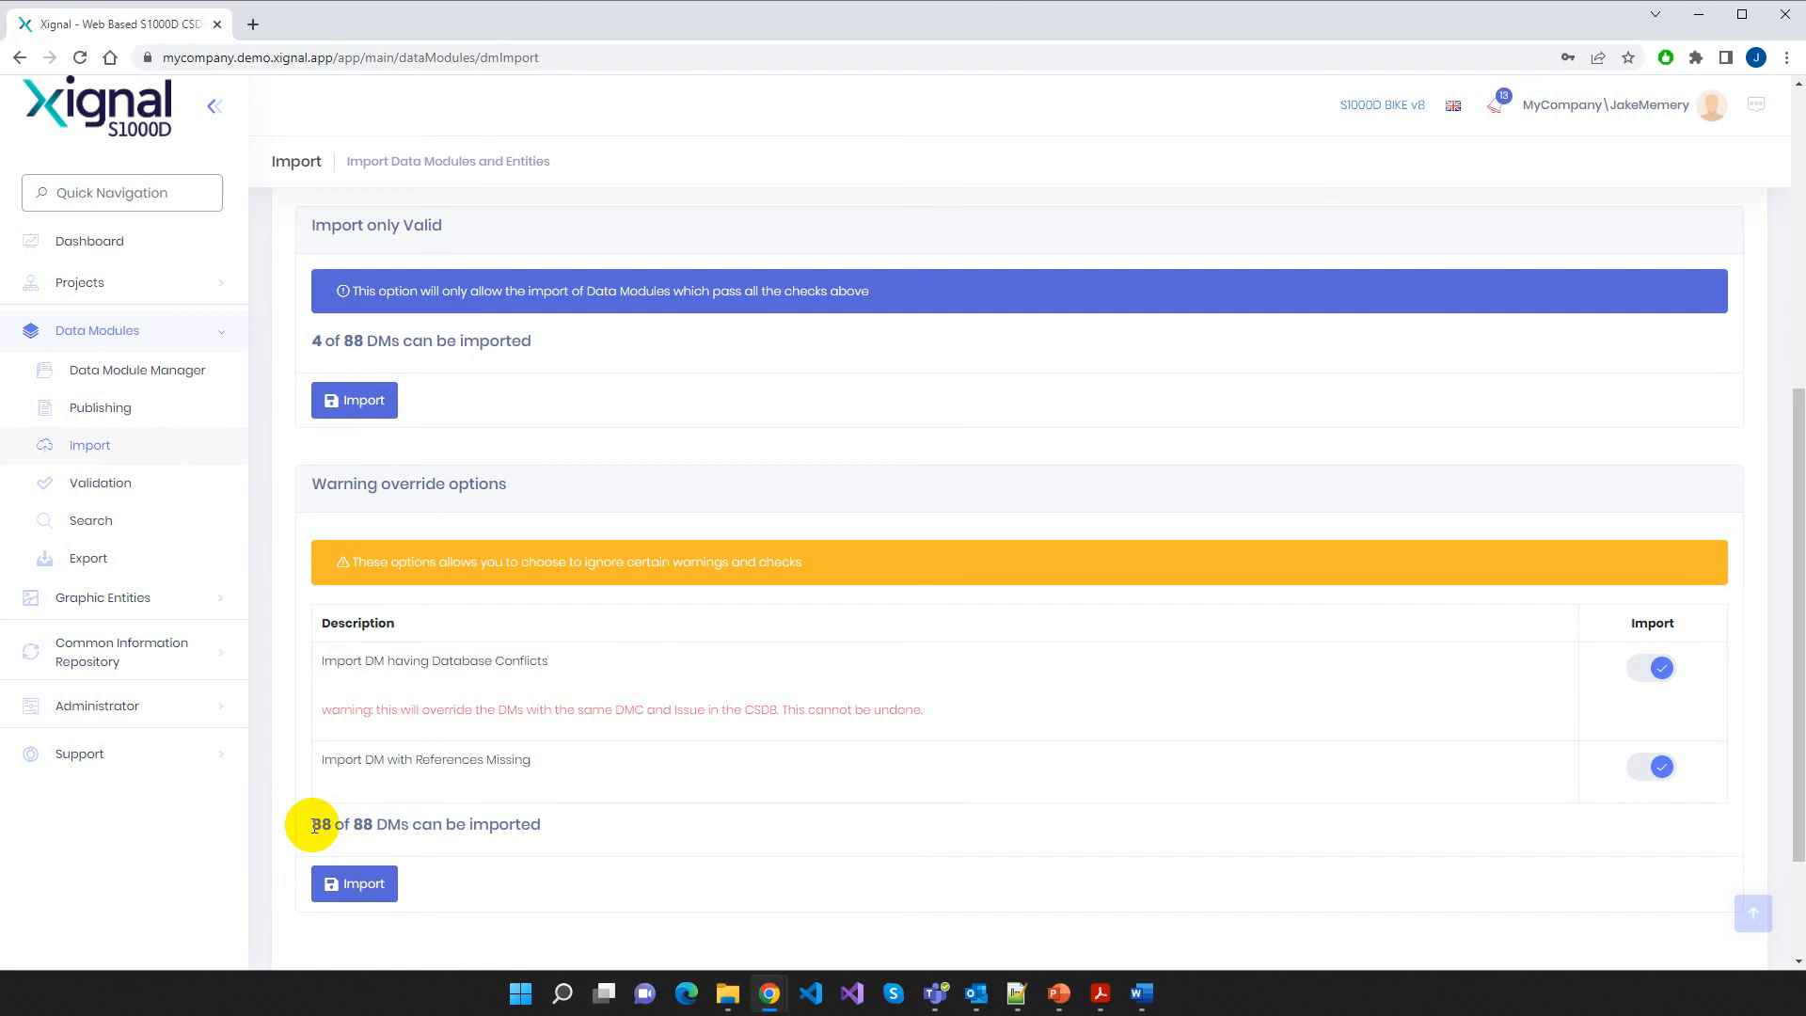
drag(314, 826, 399, 821)
click(736, 781)
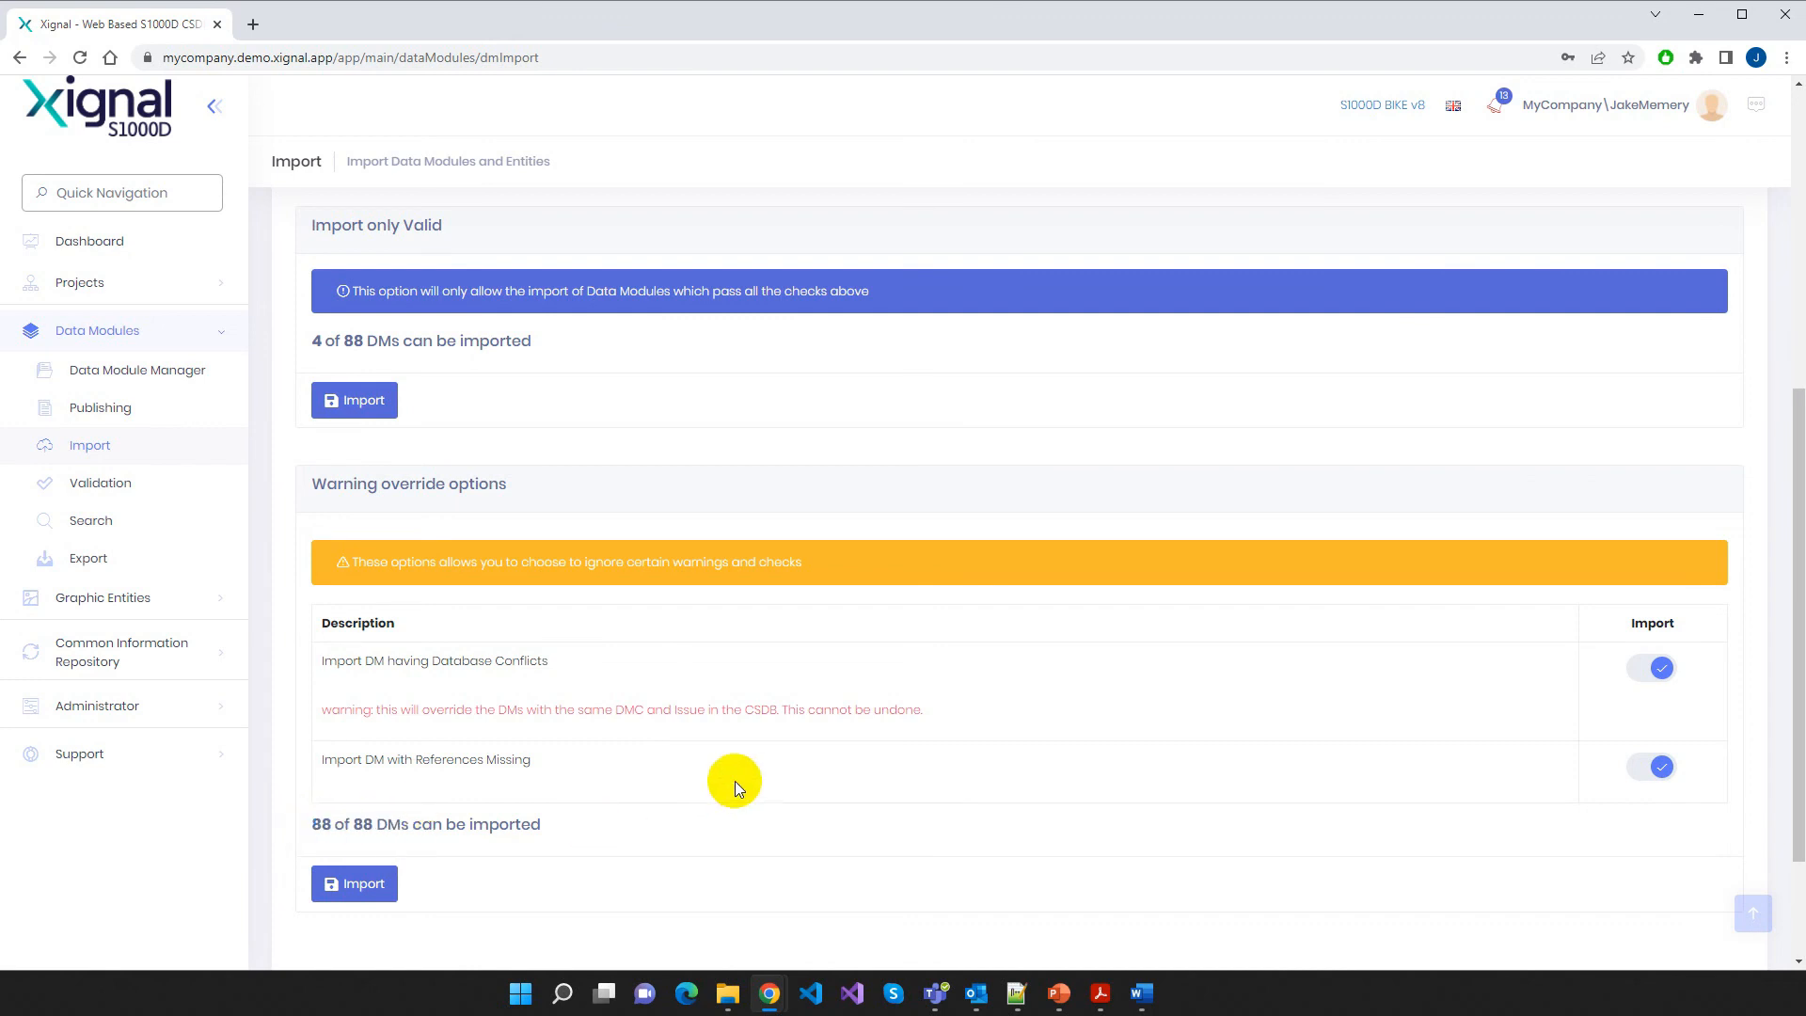
scroll(905, 728, up, 6)
scroll(1075, 638, down, 5)
scroll(1360, 781, down, 8)
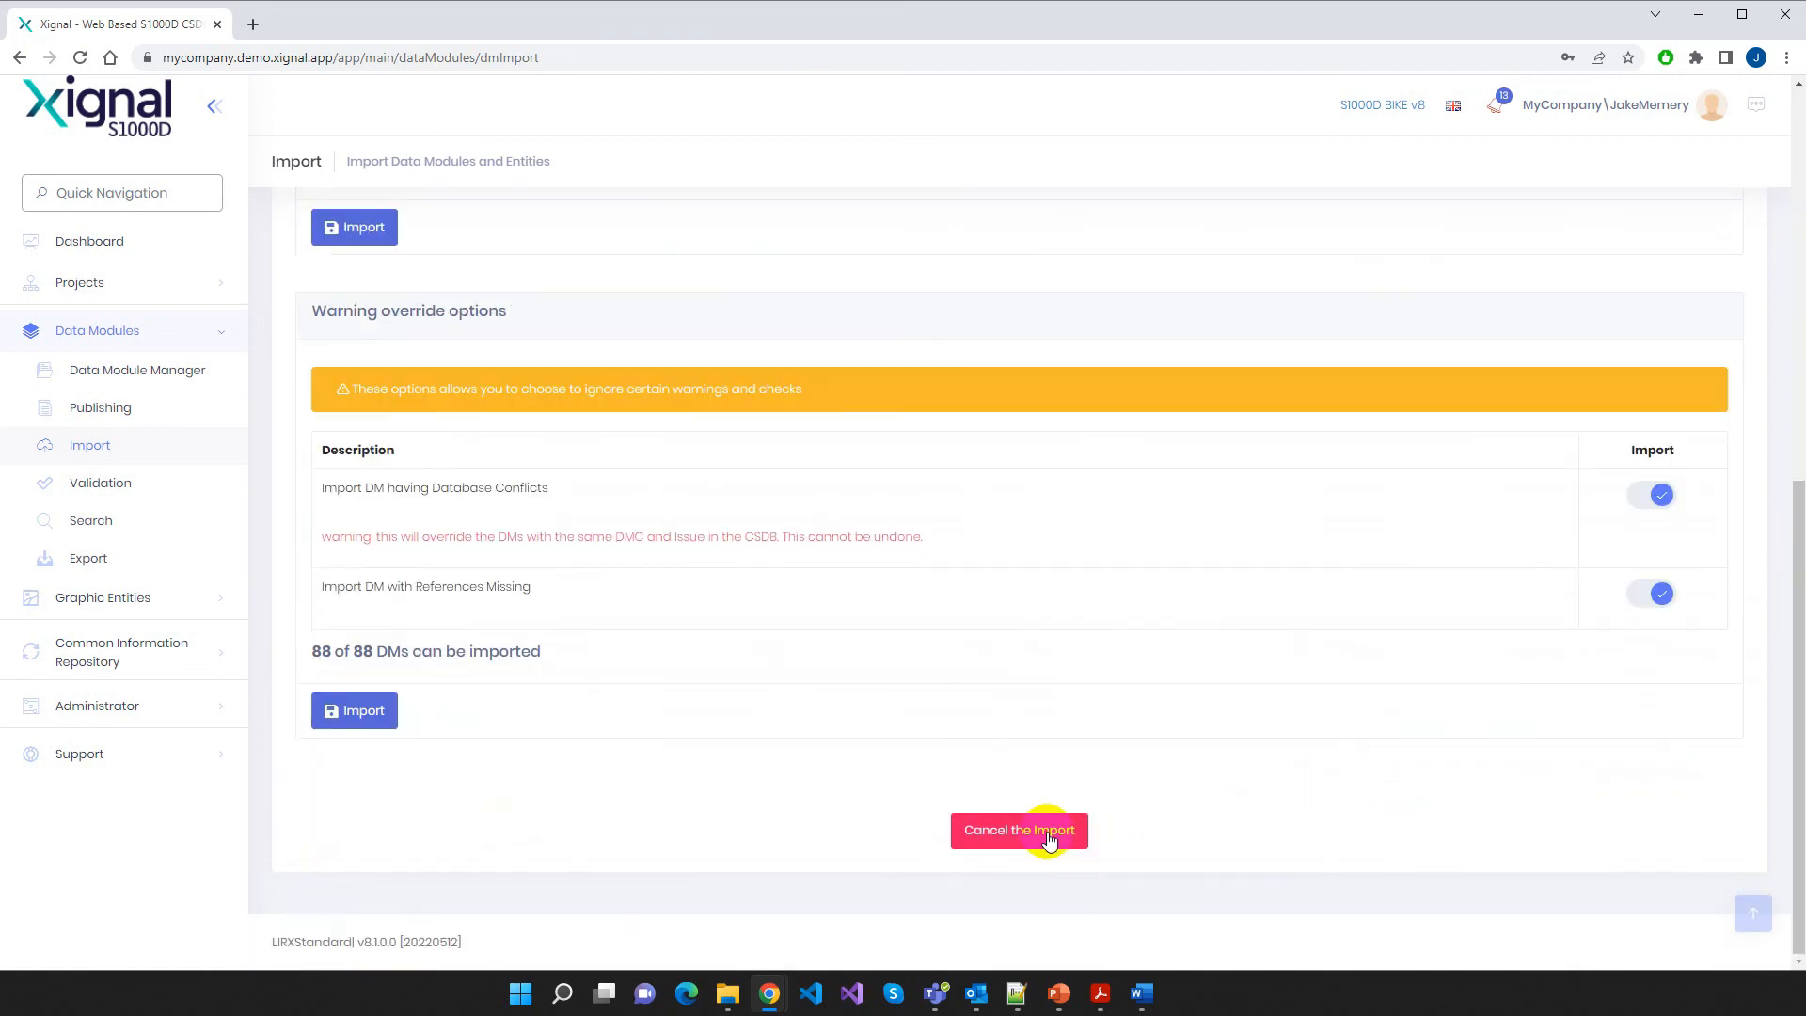
click(1049, 838)
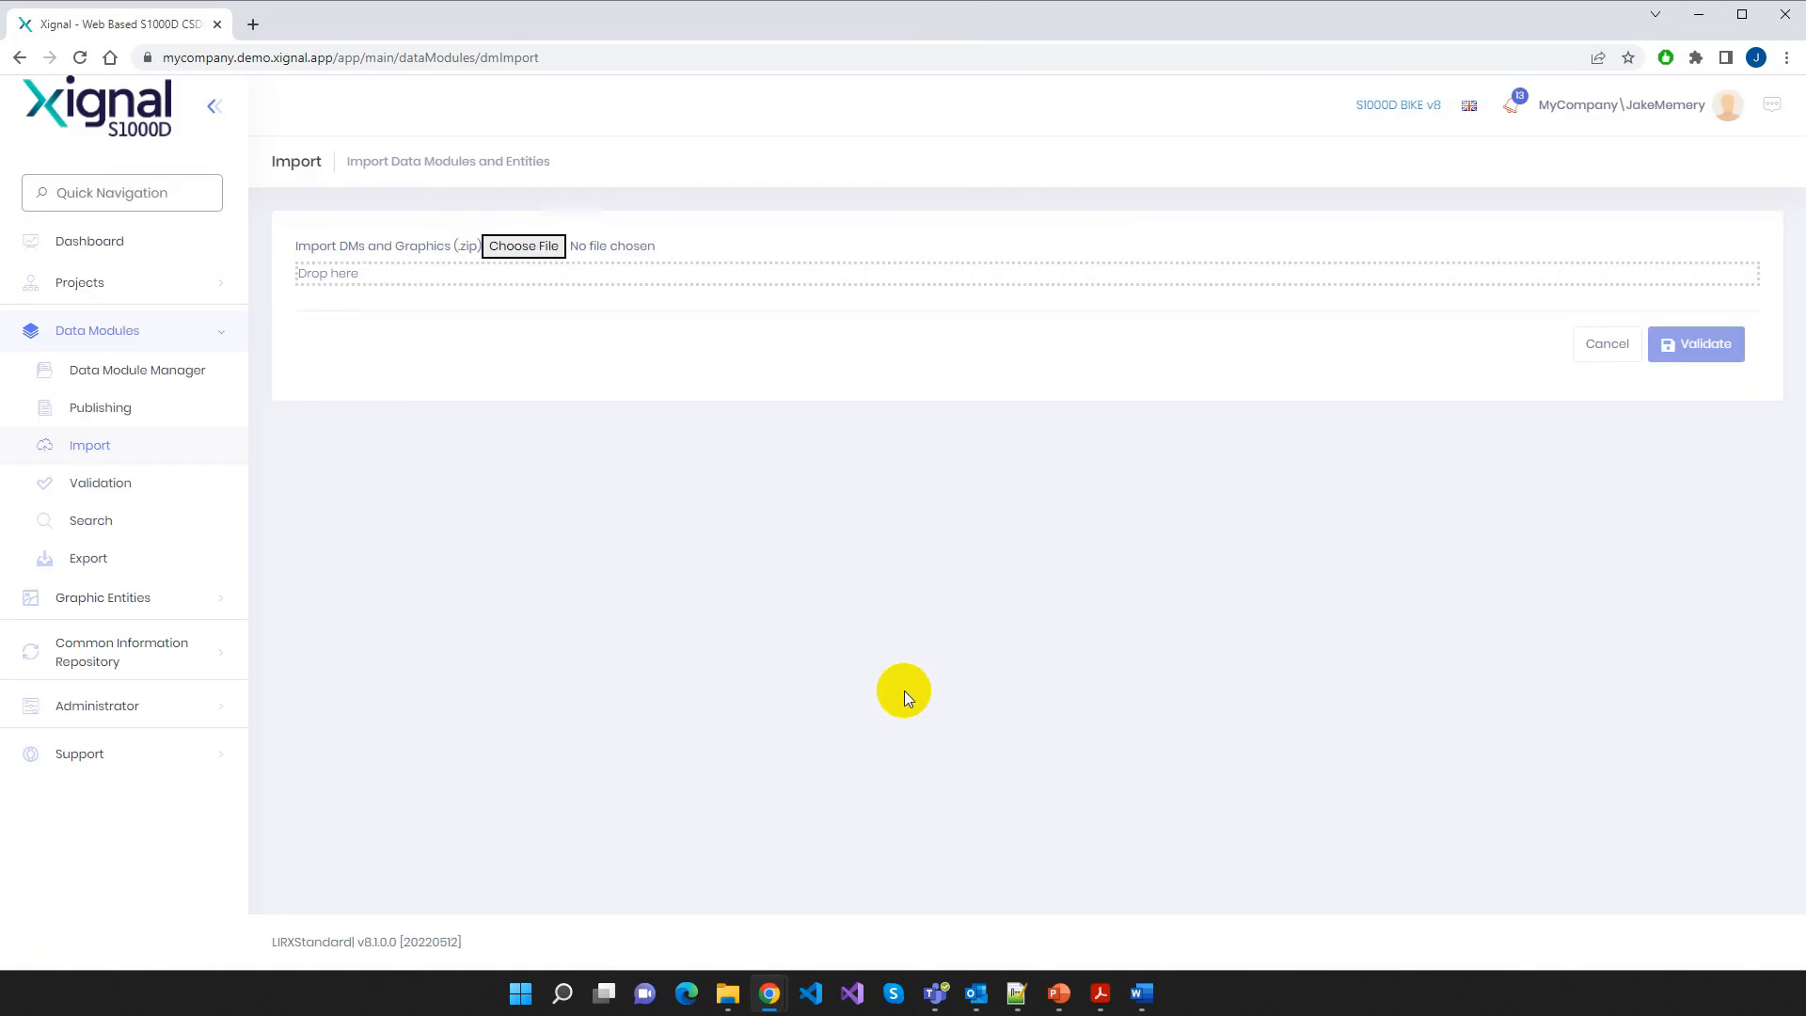
Validate the project's data module references and examine which modules have missing references
click(101, 489)
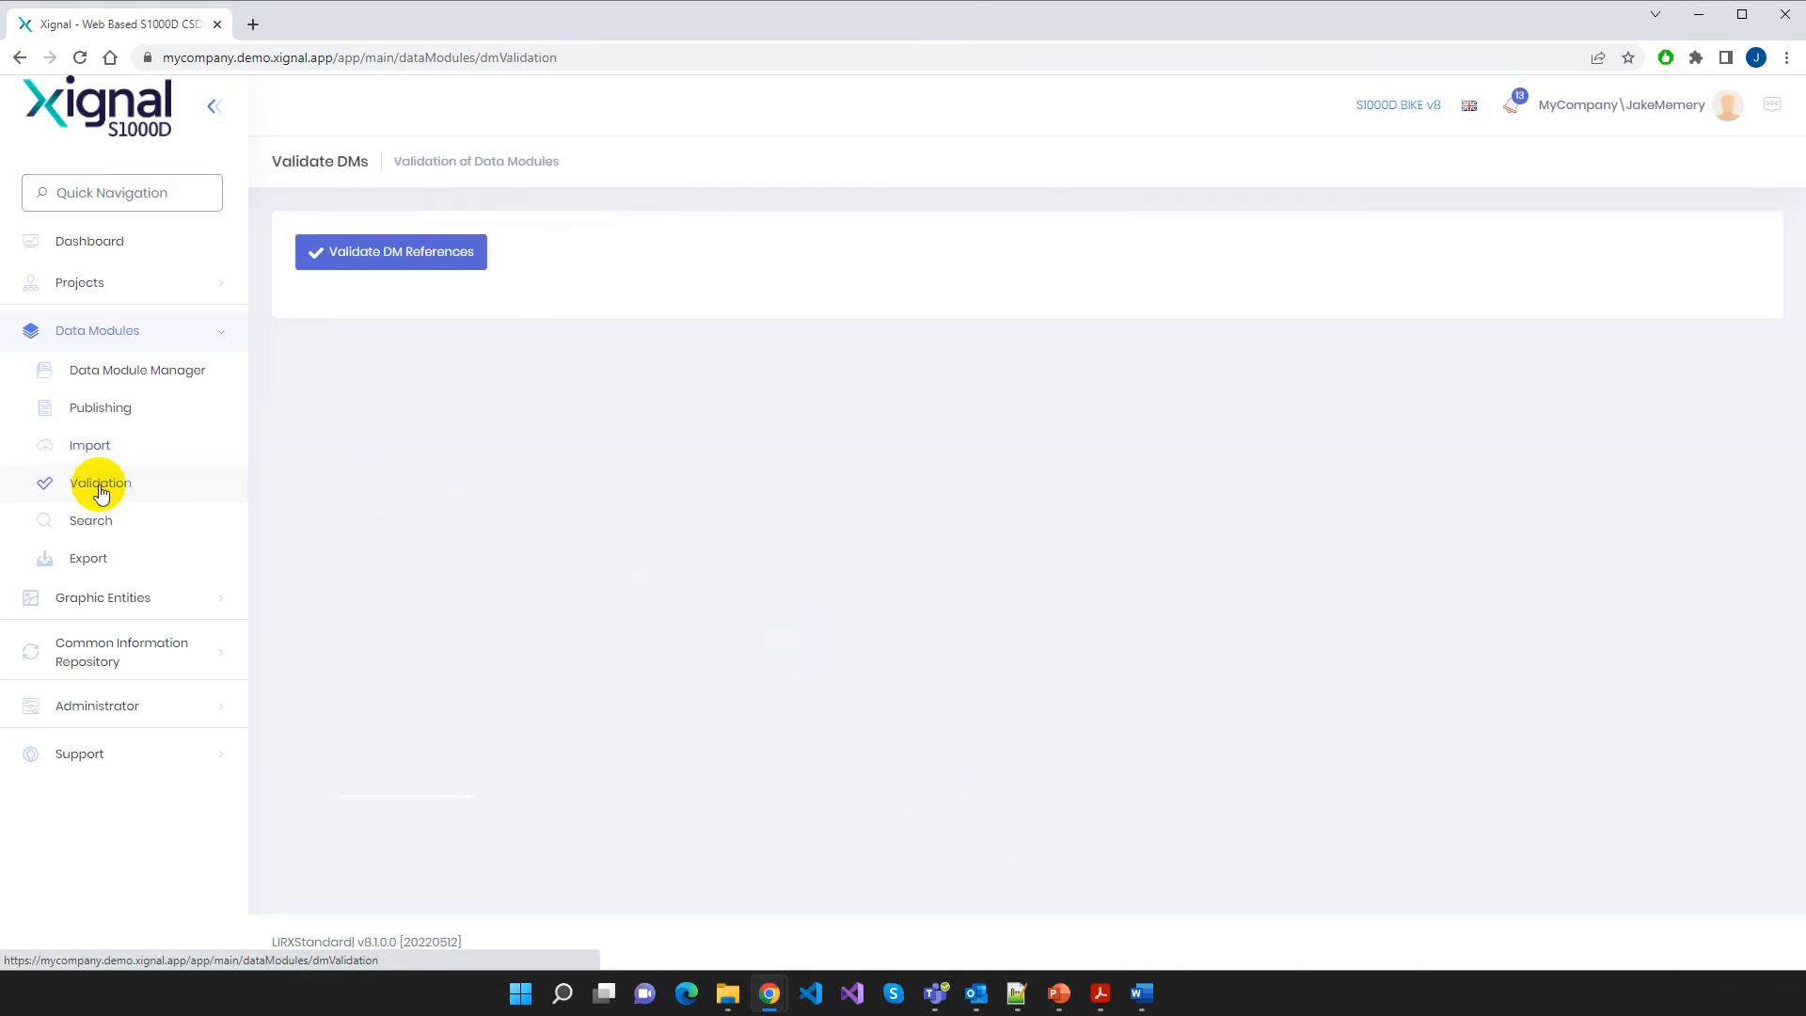
click(389, 256)
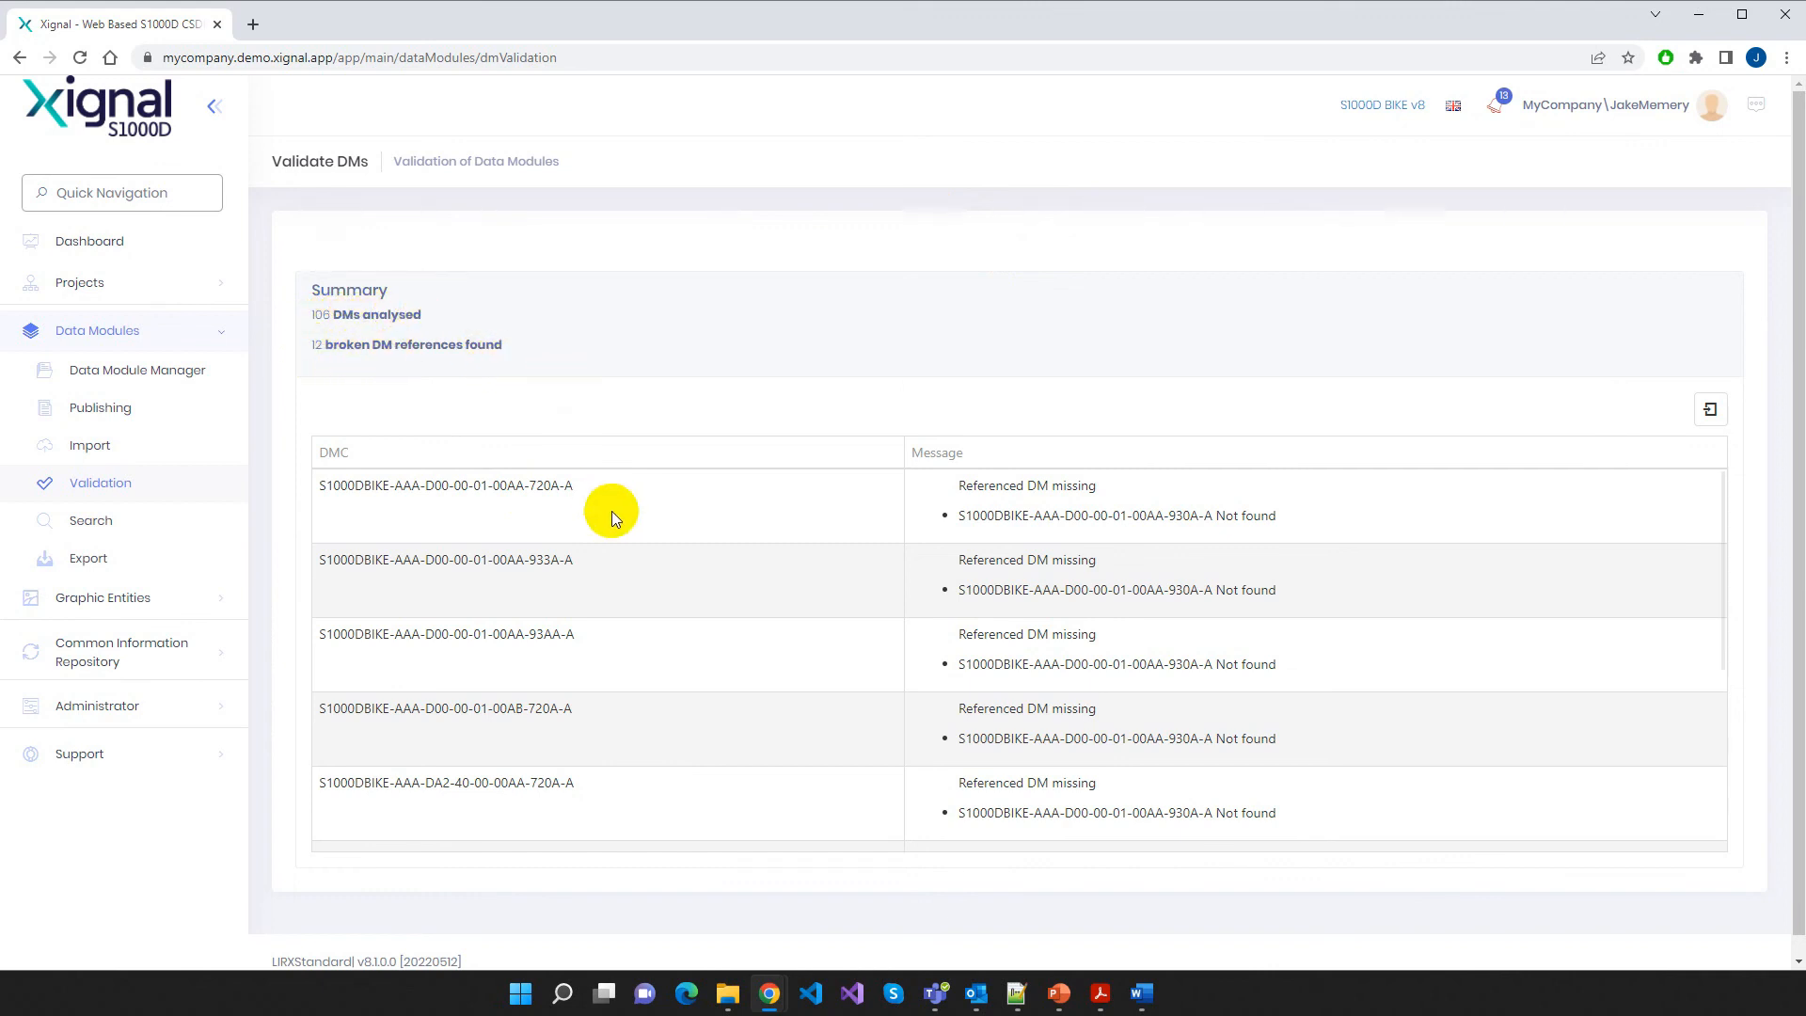
drag(333, 487, 575, 491)
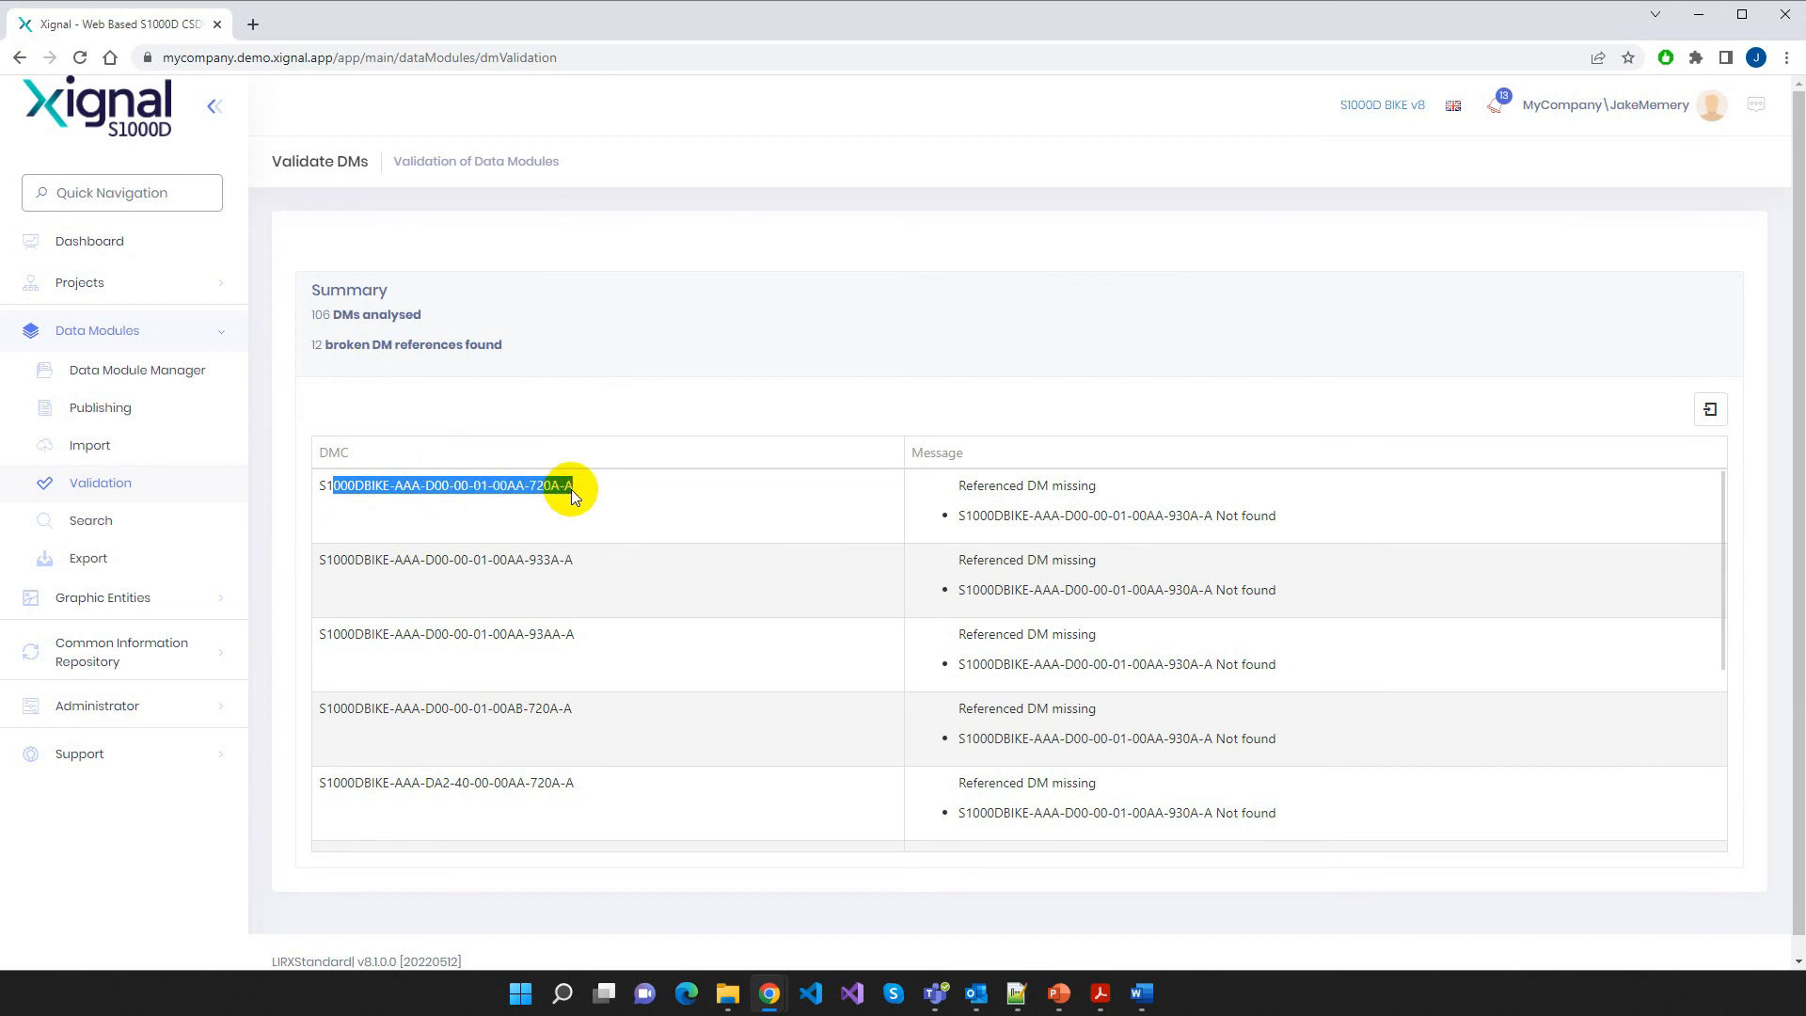
drag(962, 519, 1260, 522)
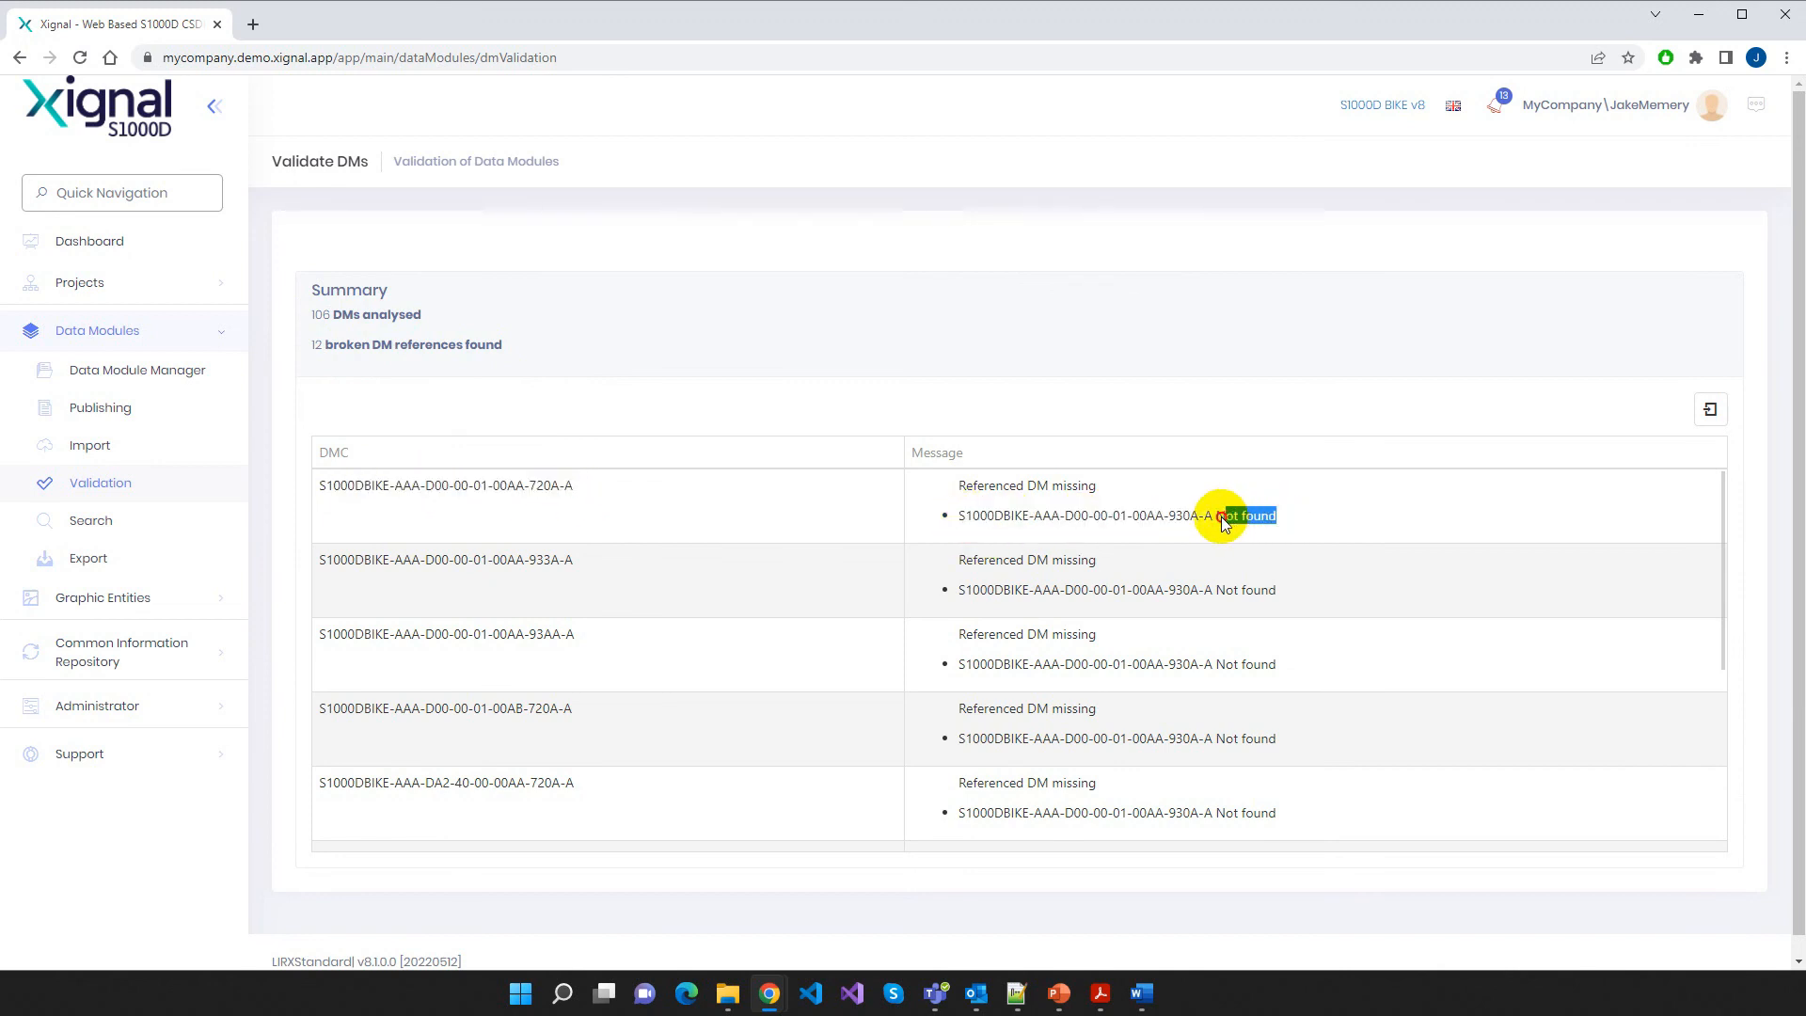
scroll(1358, 546, down, 3)
scroll(1377, 645, up, 3)
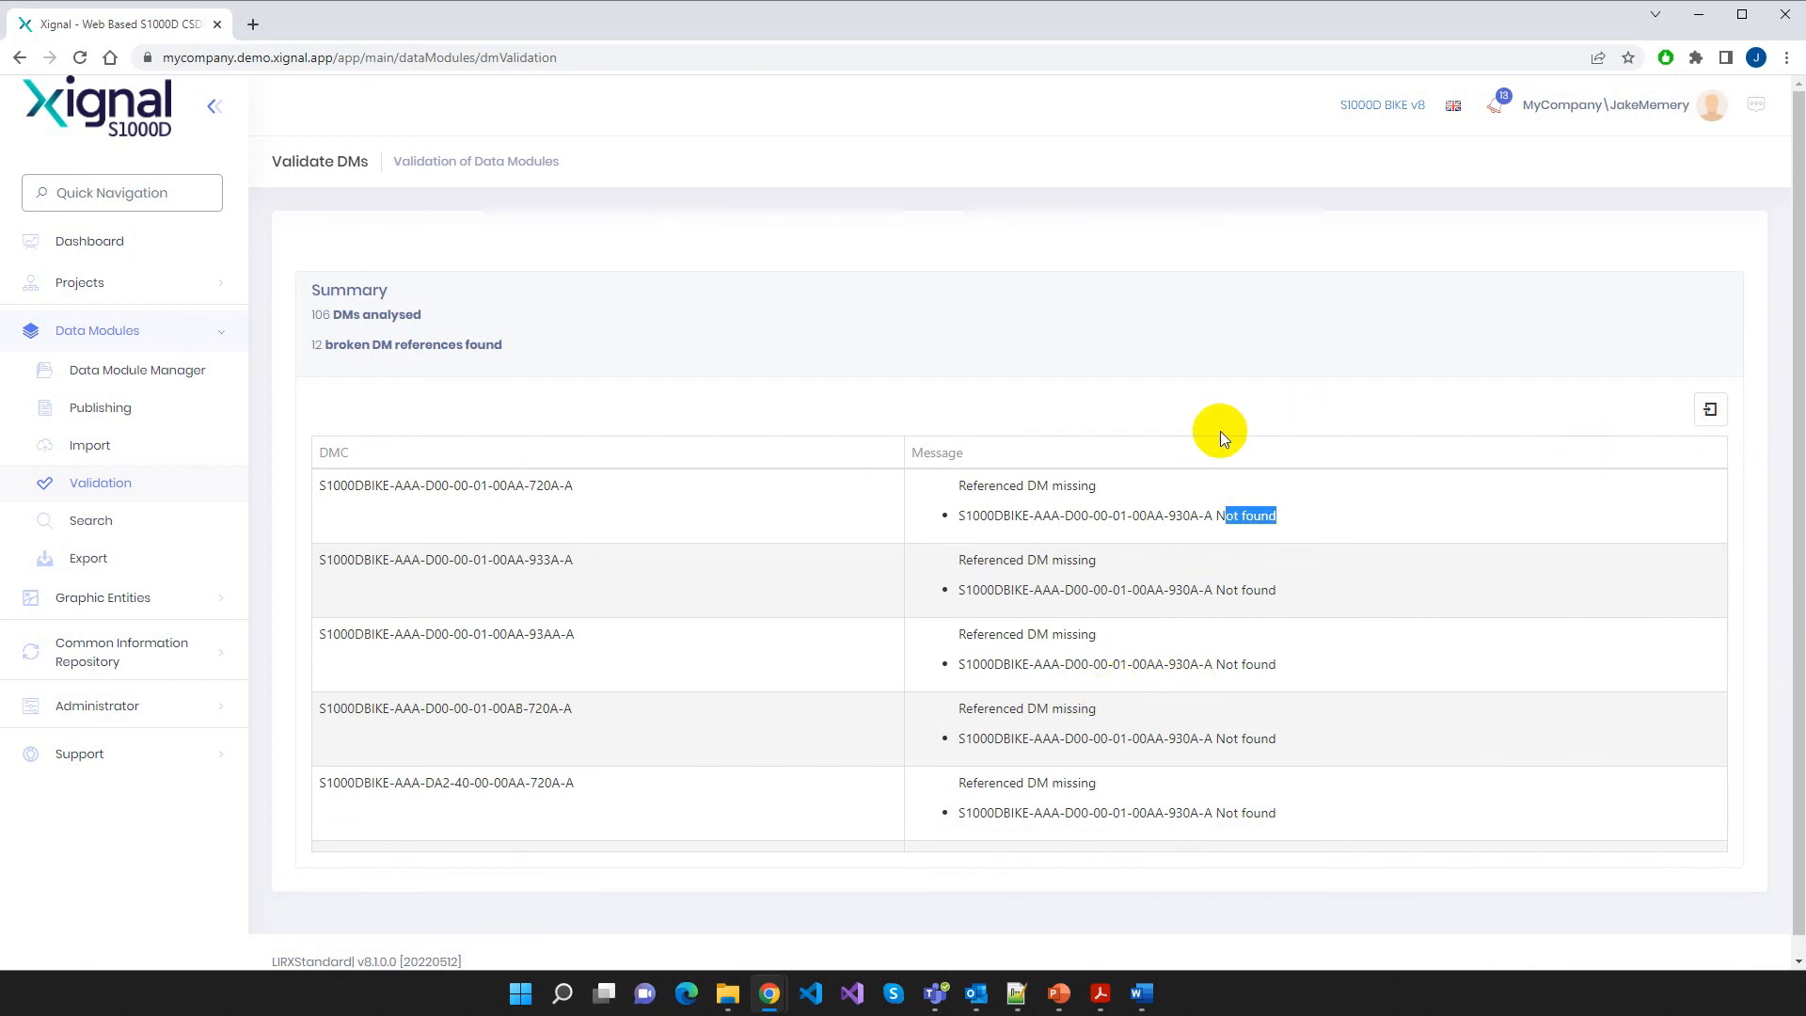
click(690, 398)
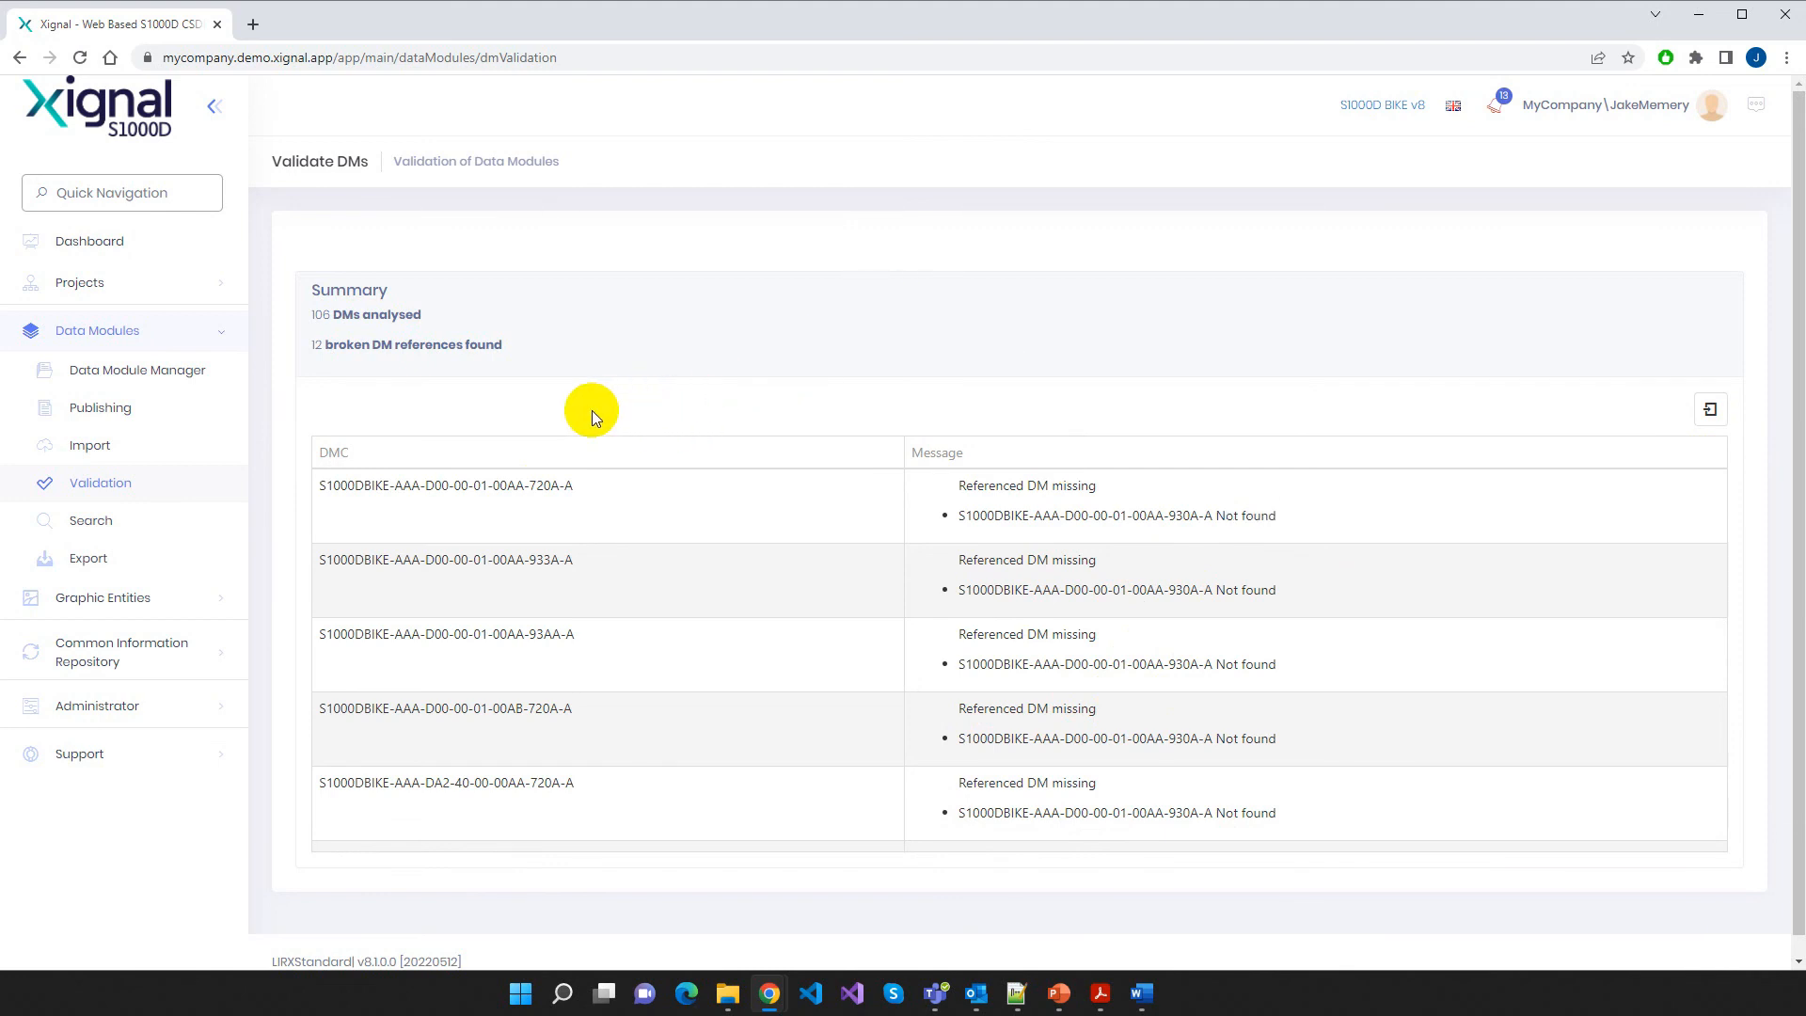
Search the text of all data modules for "pedal" and examine the matching passages
click(99, 525)
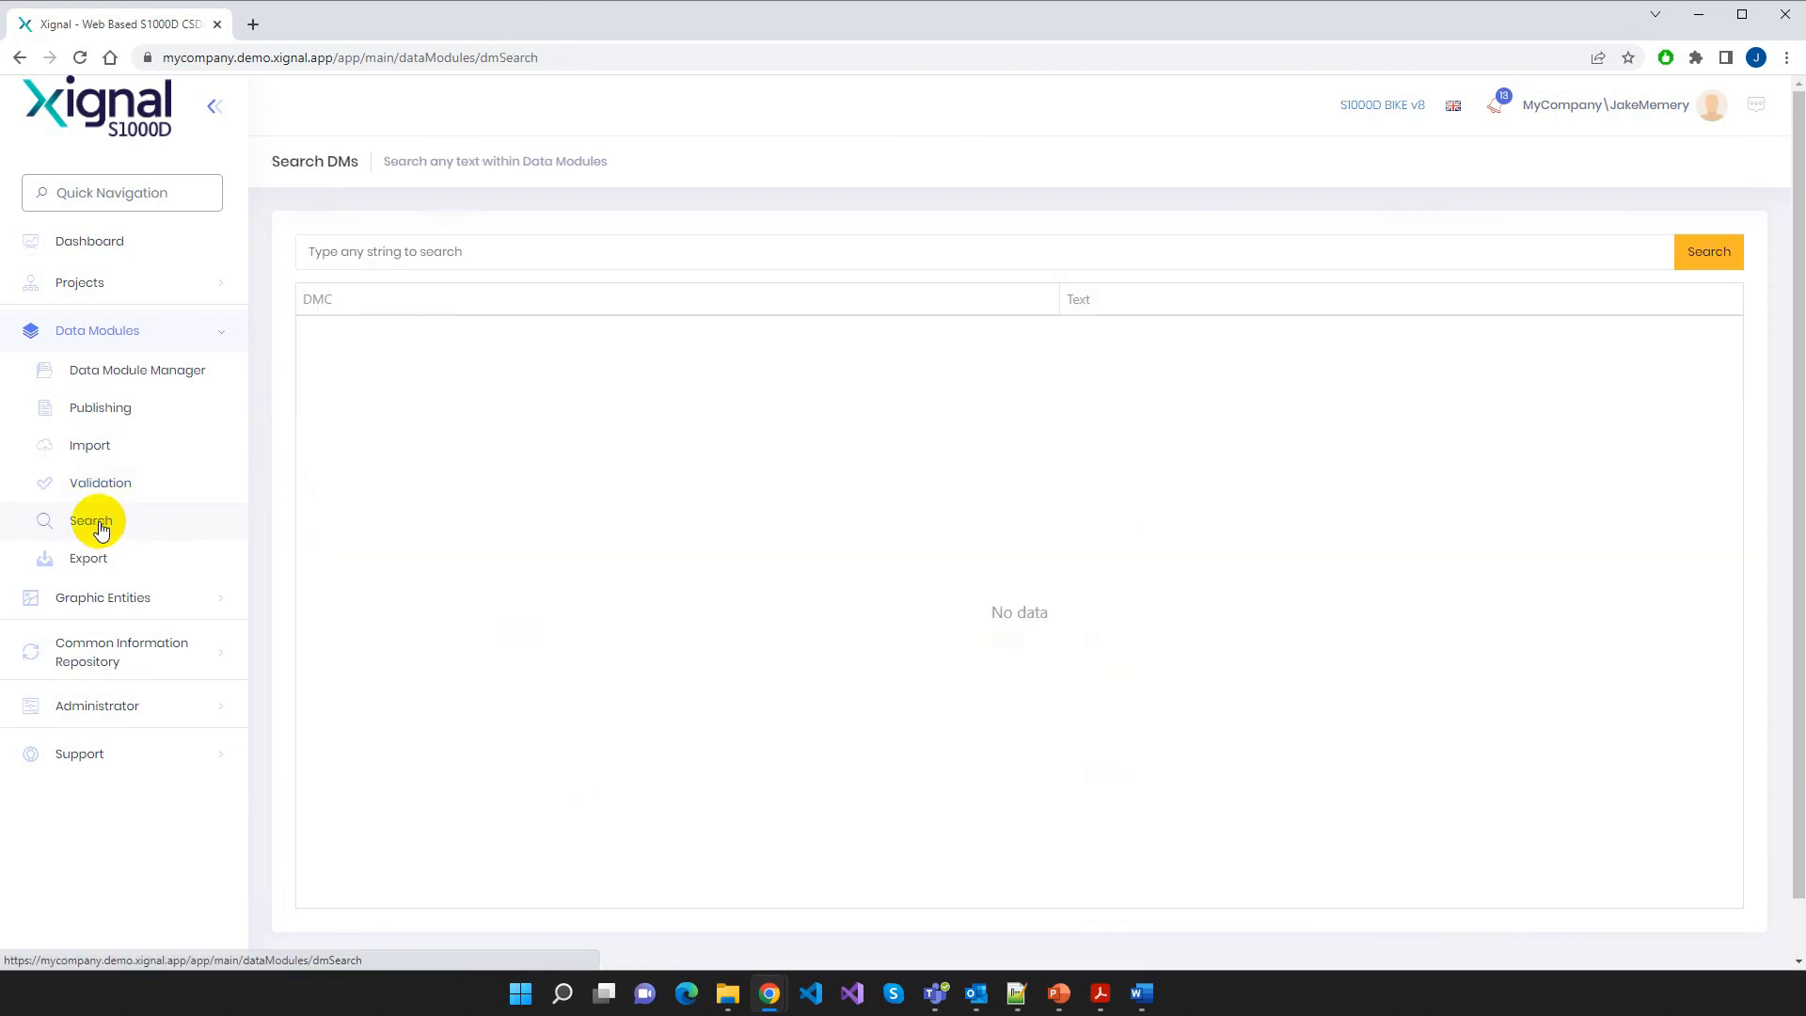
click(368, 254)
text(pedal)
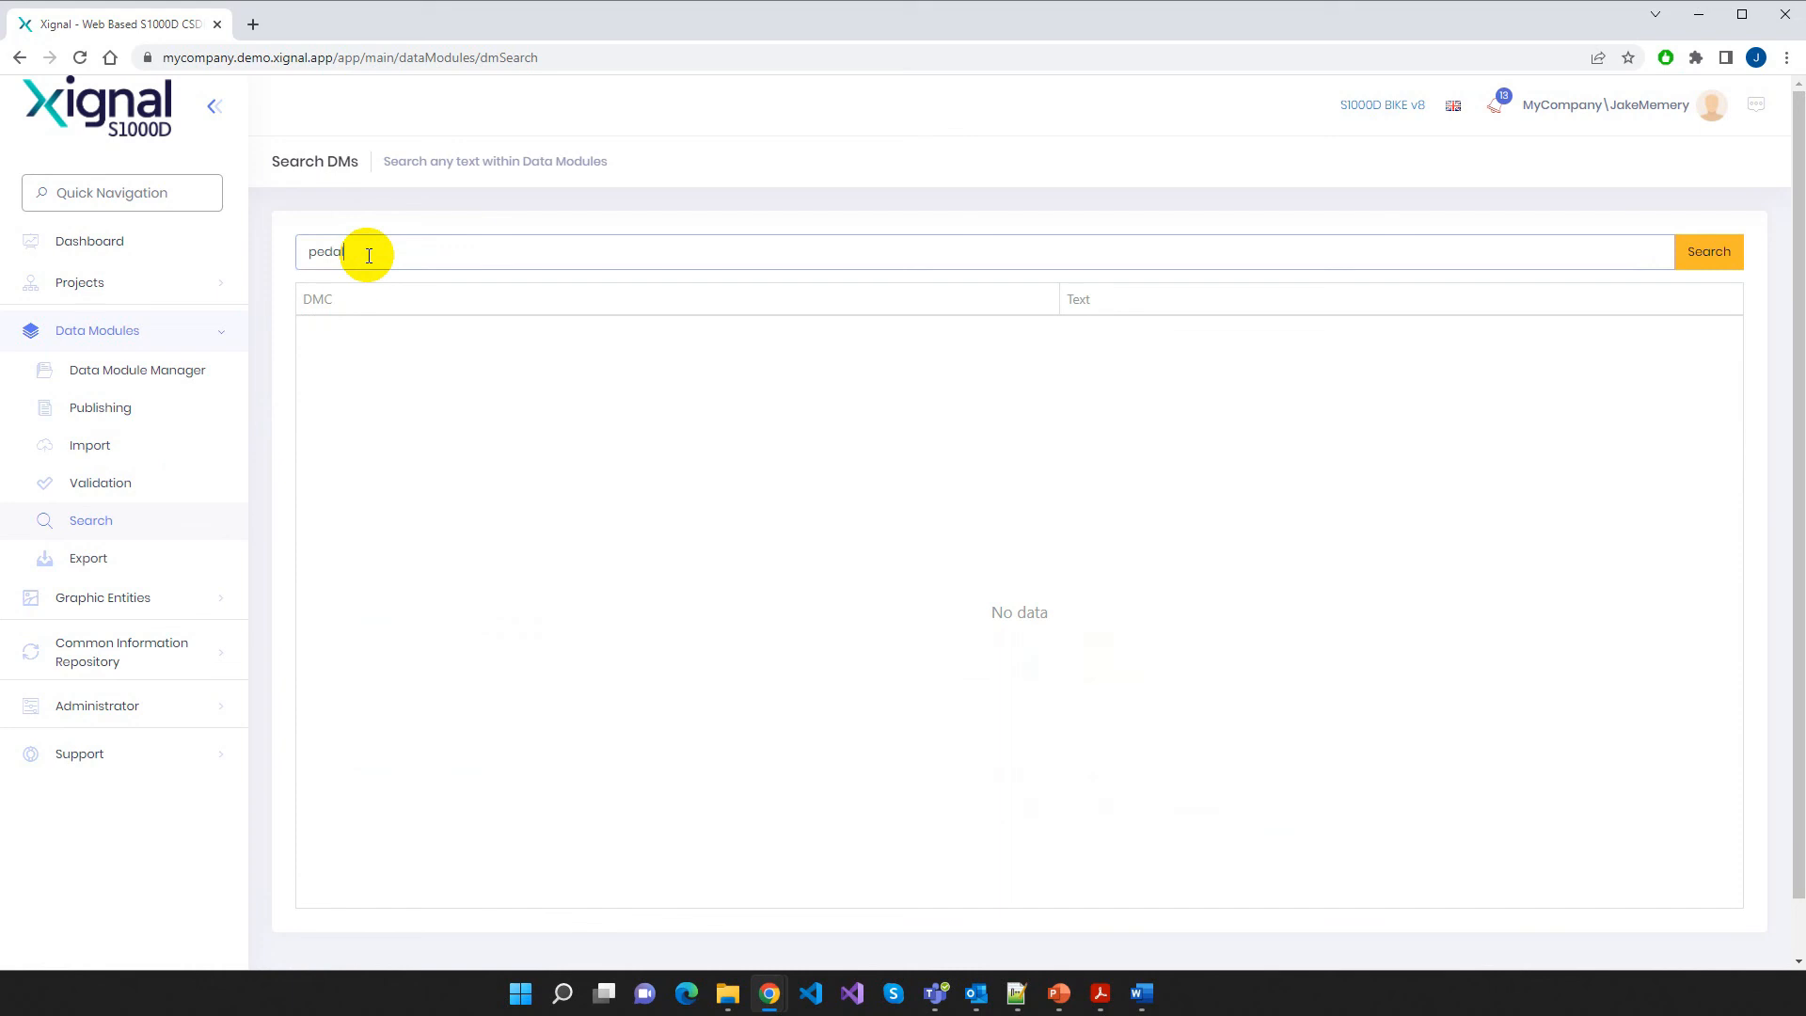
click(1694, 266)
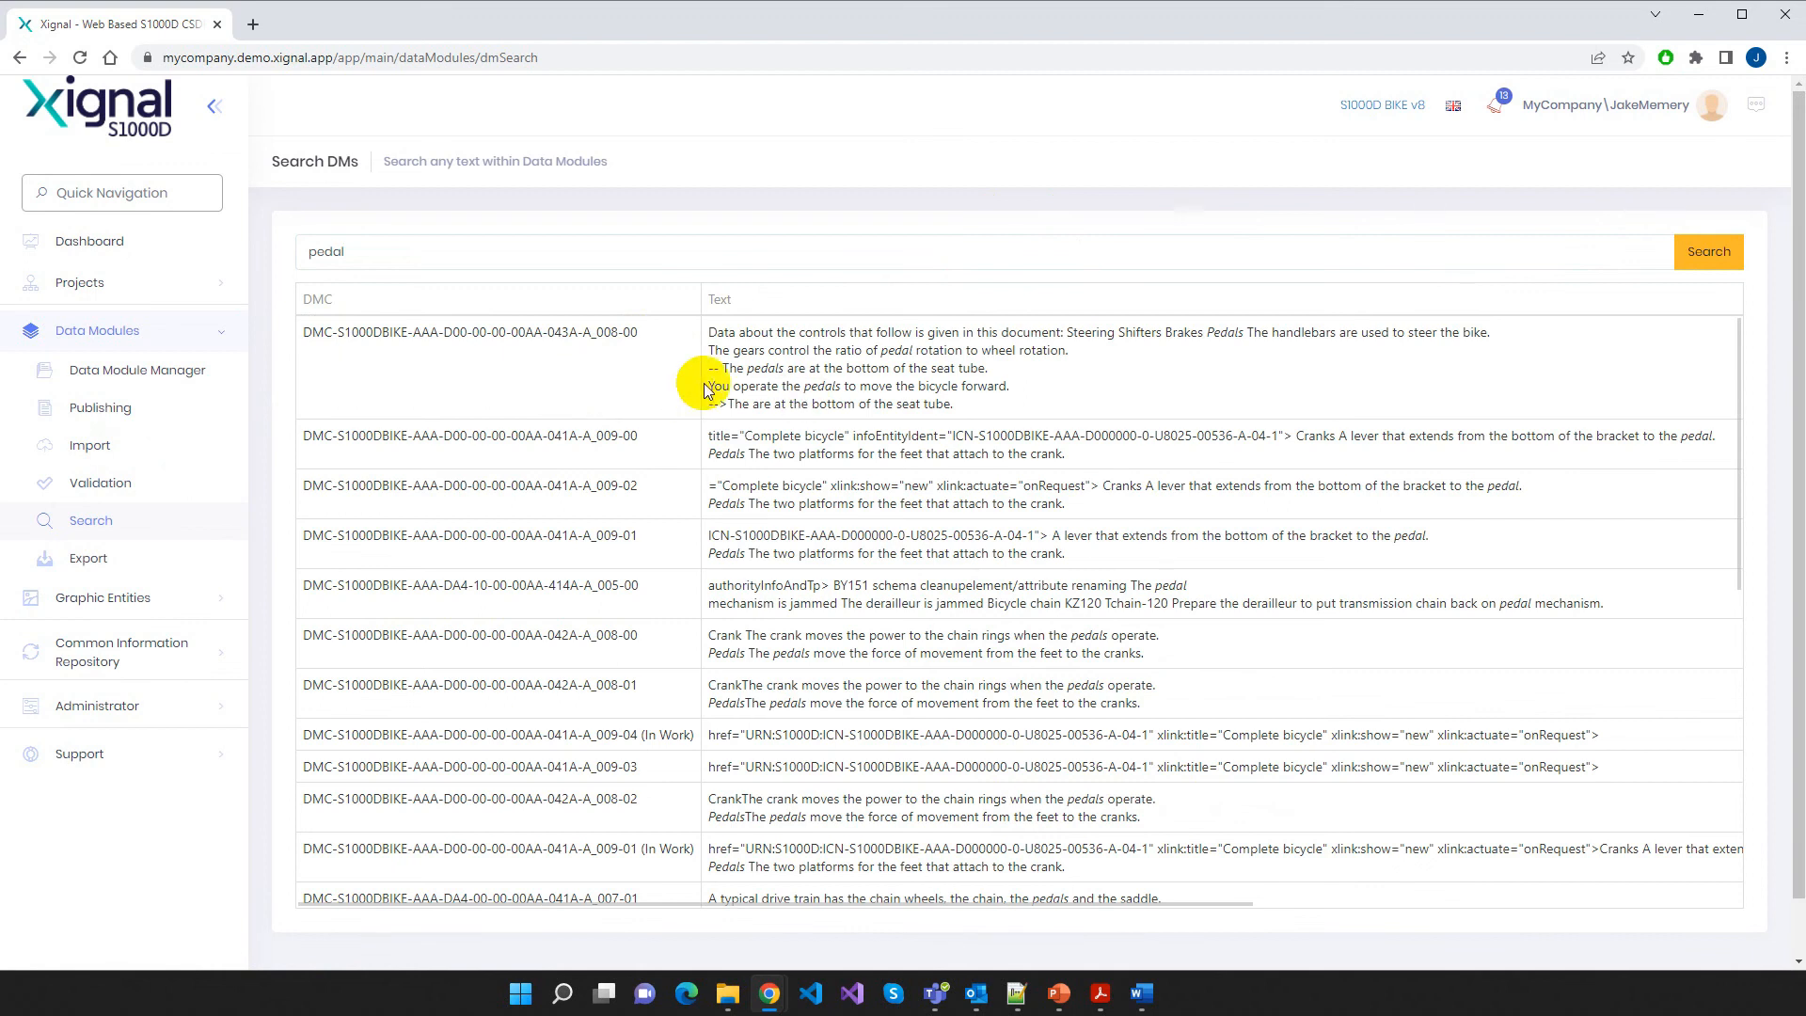
double_click(764, 370)
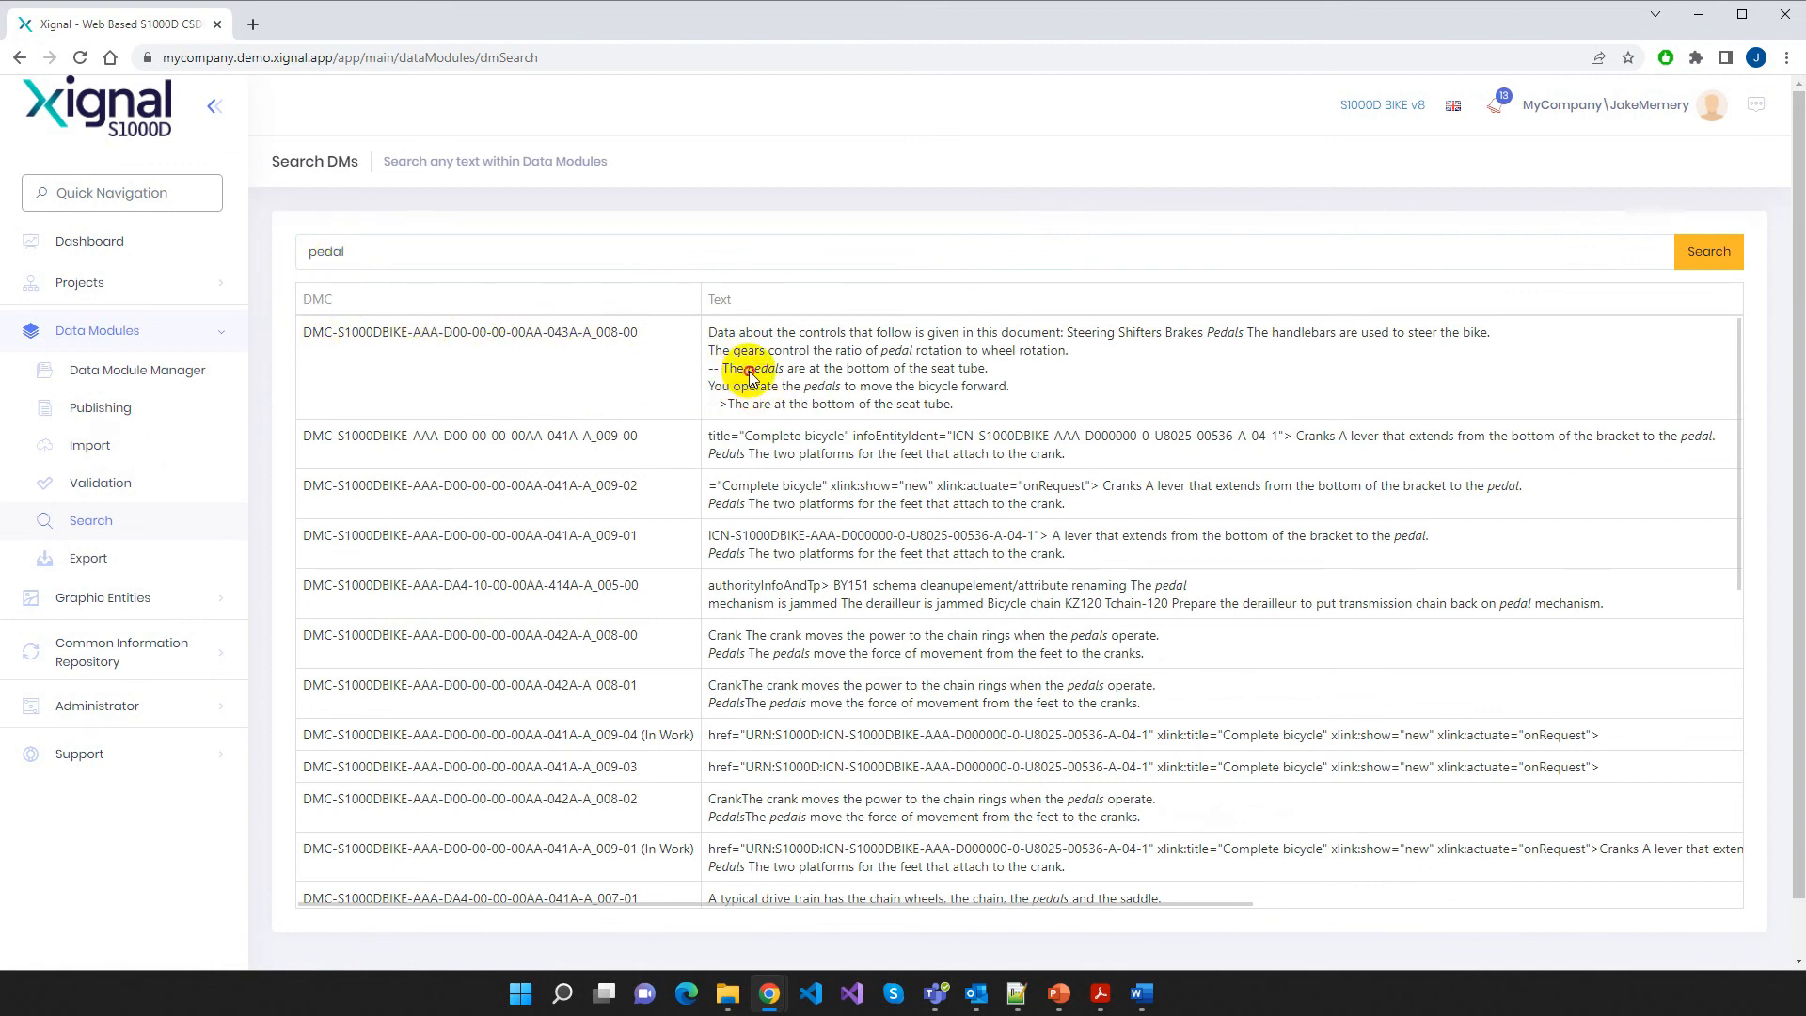
double_click(822, 386)
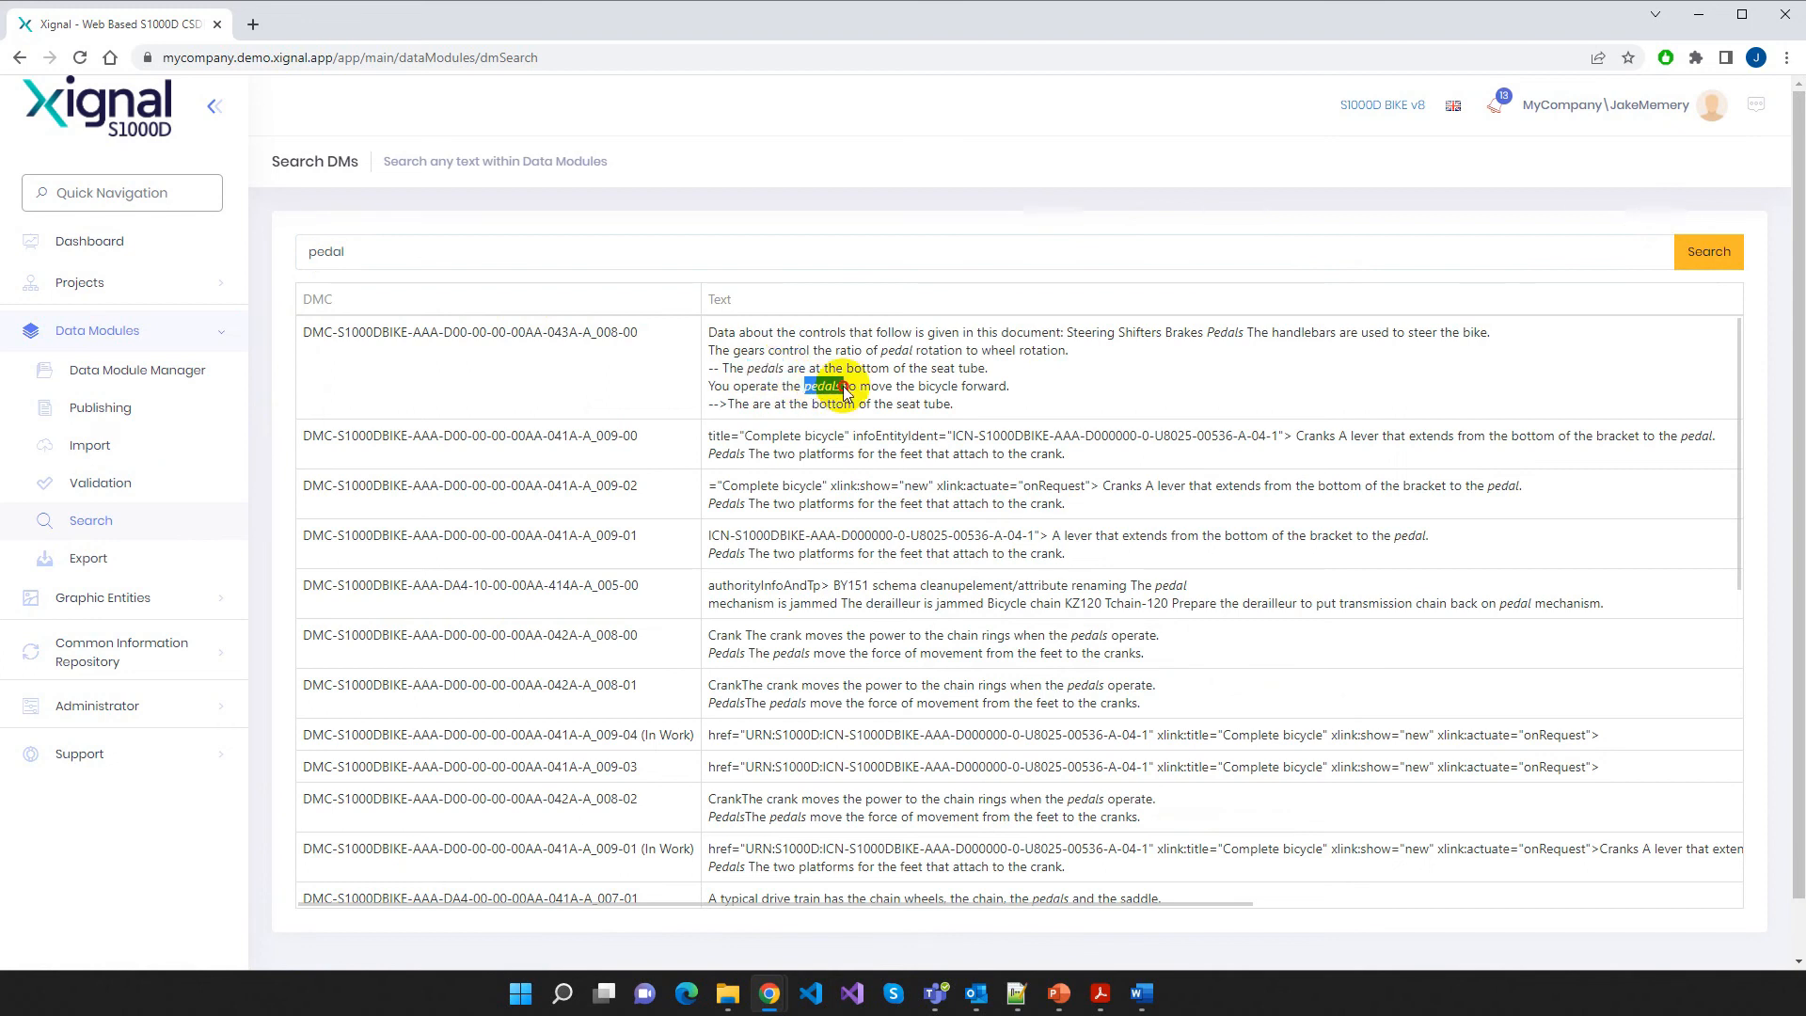
scroll(555, 526, down, 5)
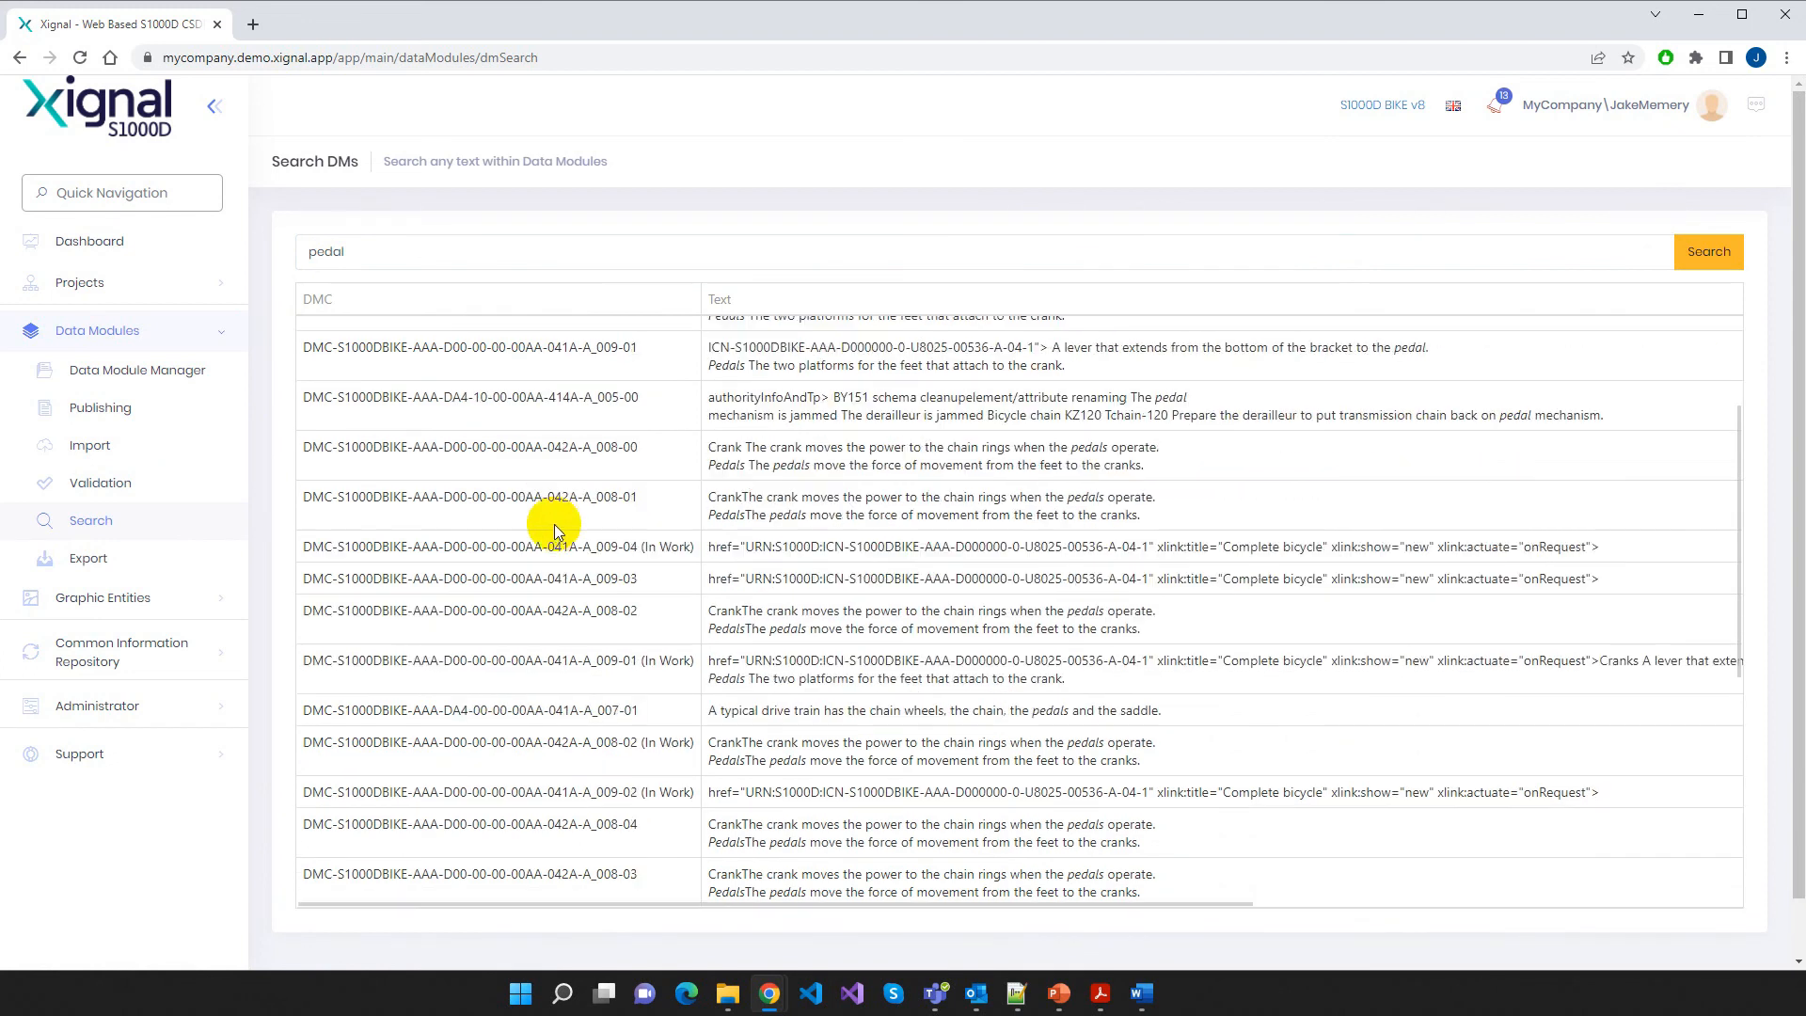
scroll(555, 583, up, 5)
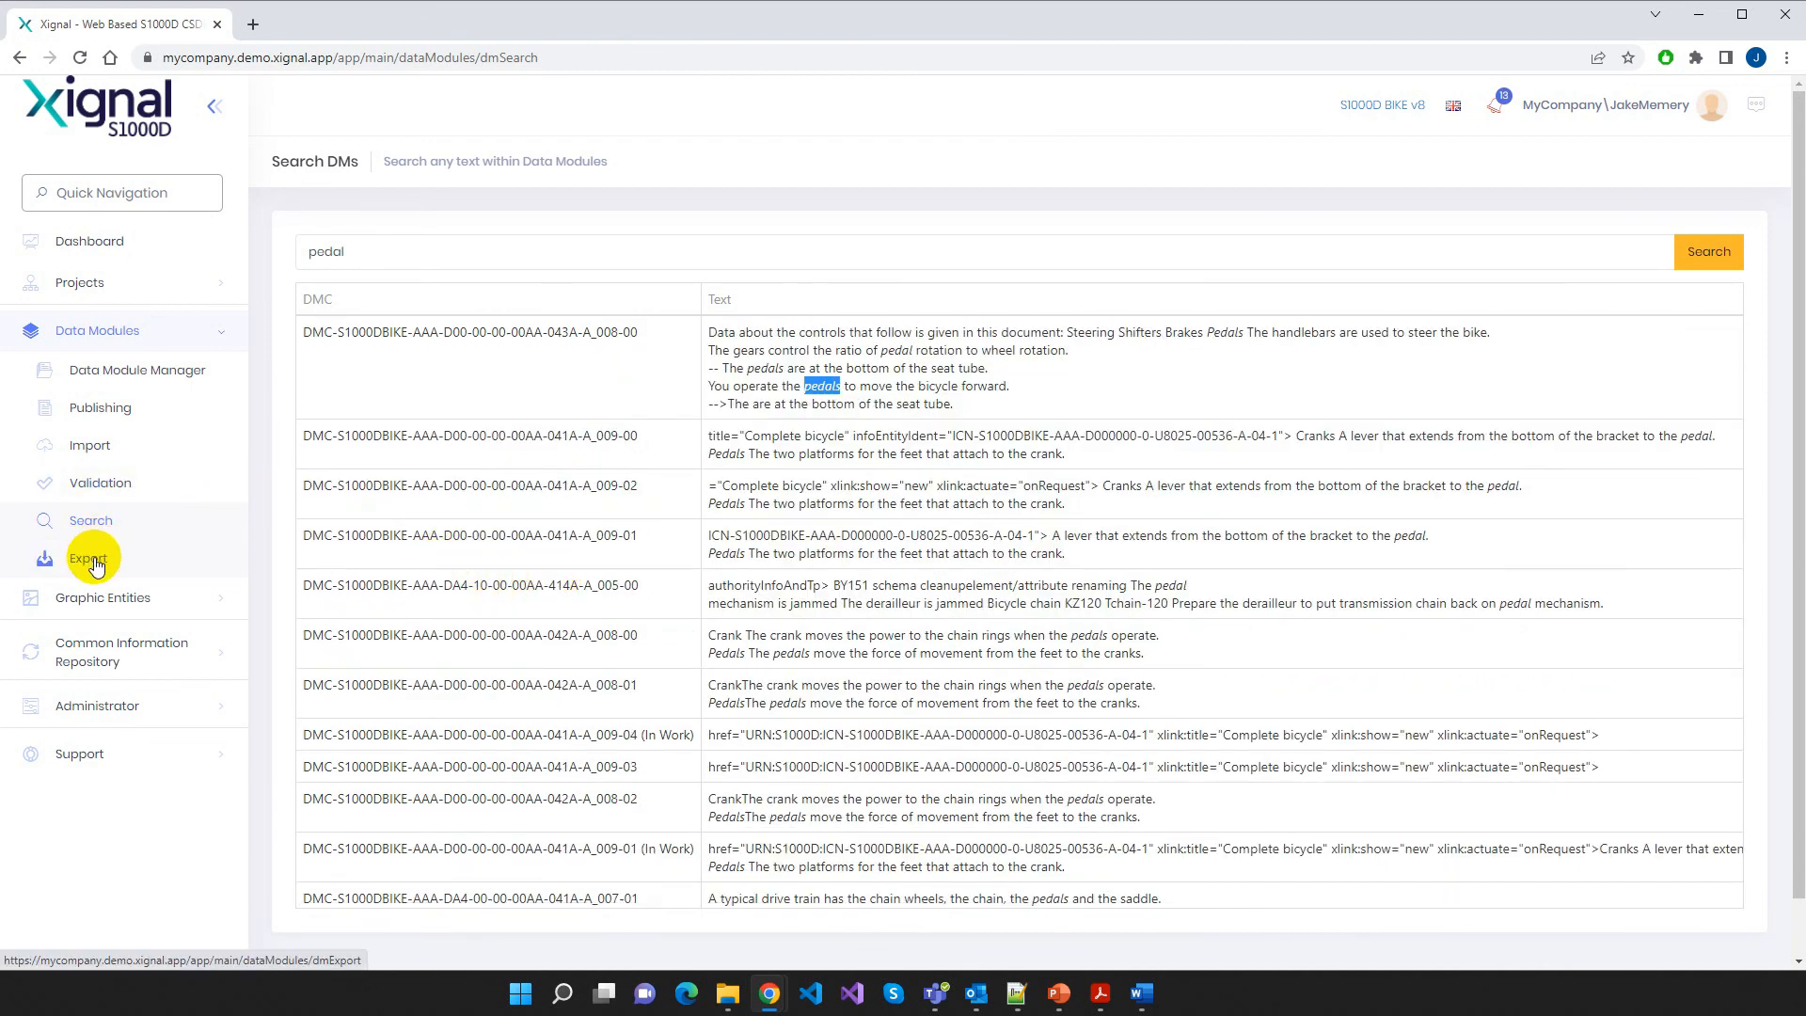
Browse the graphic entities, preview ICN-S1000DBIKE-AAA-DA53000-0-U8025-00535-A-04-1, and close the preview
click(82, 607)
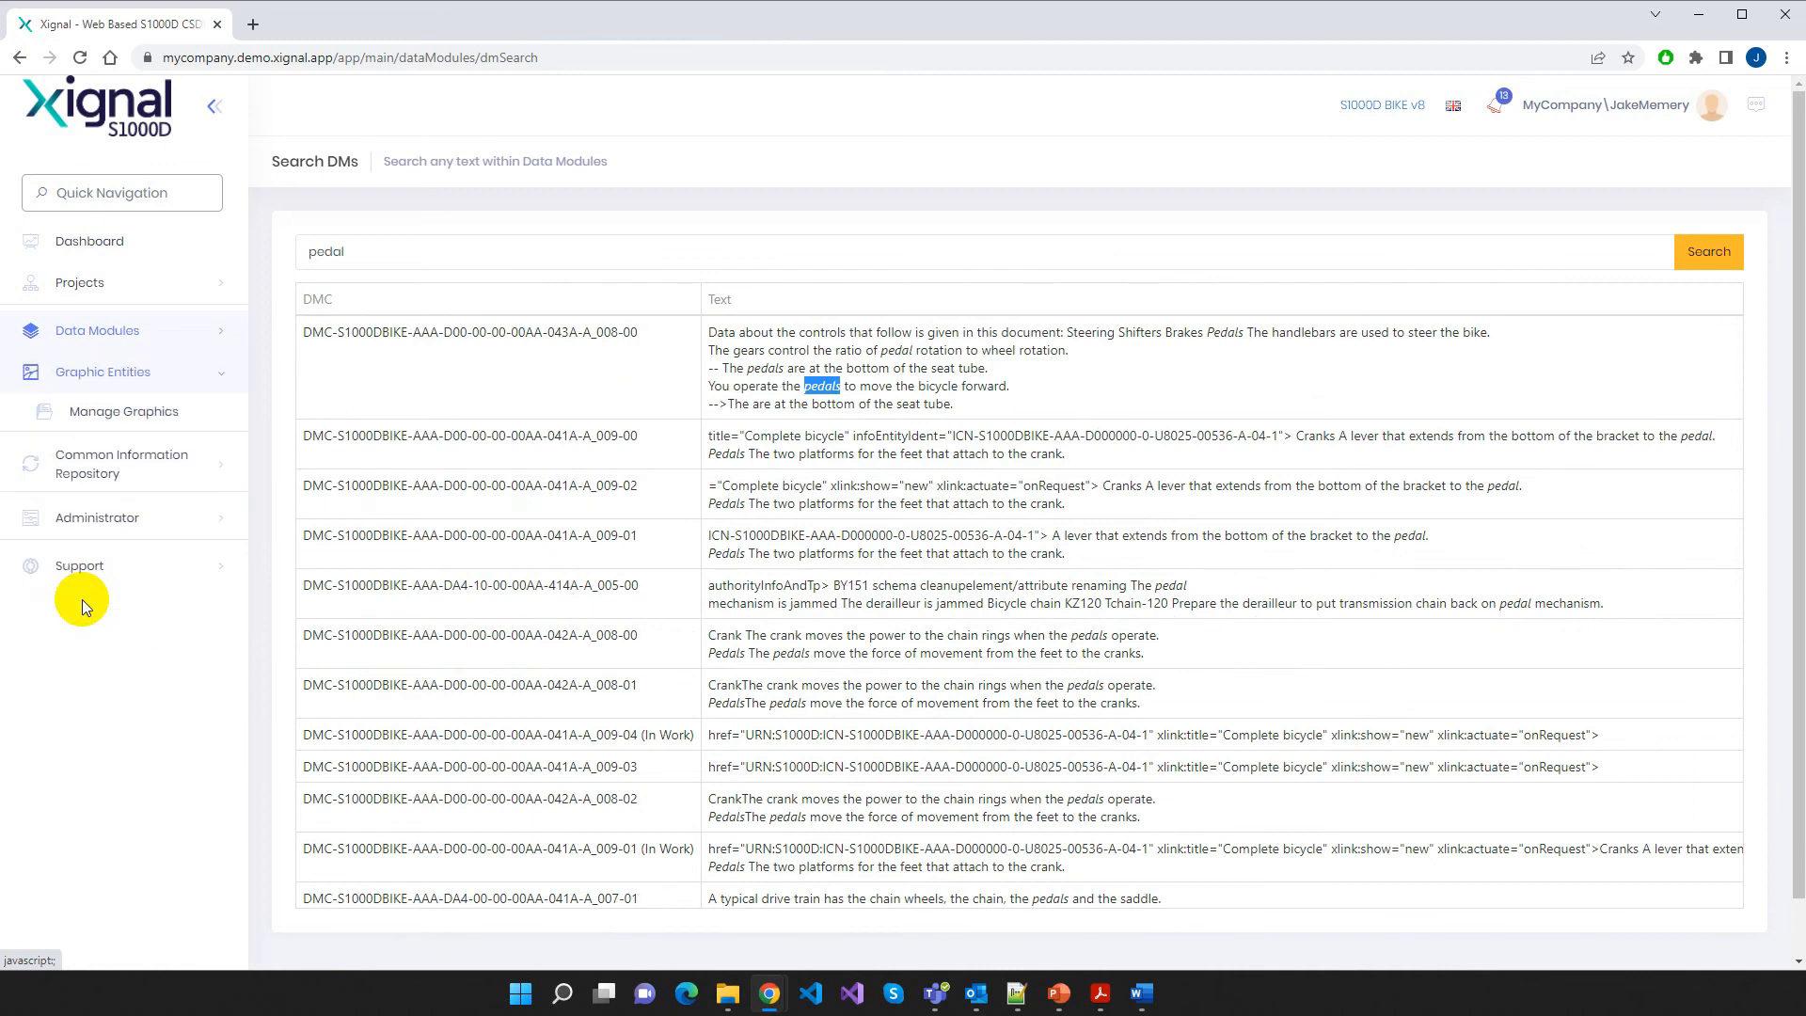
click(127, 423)
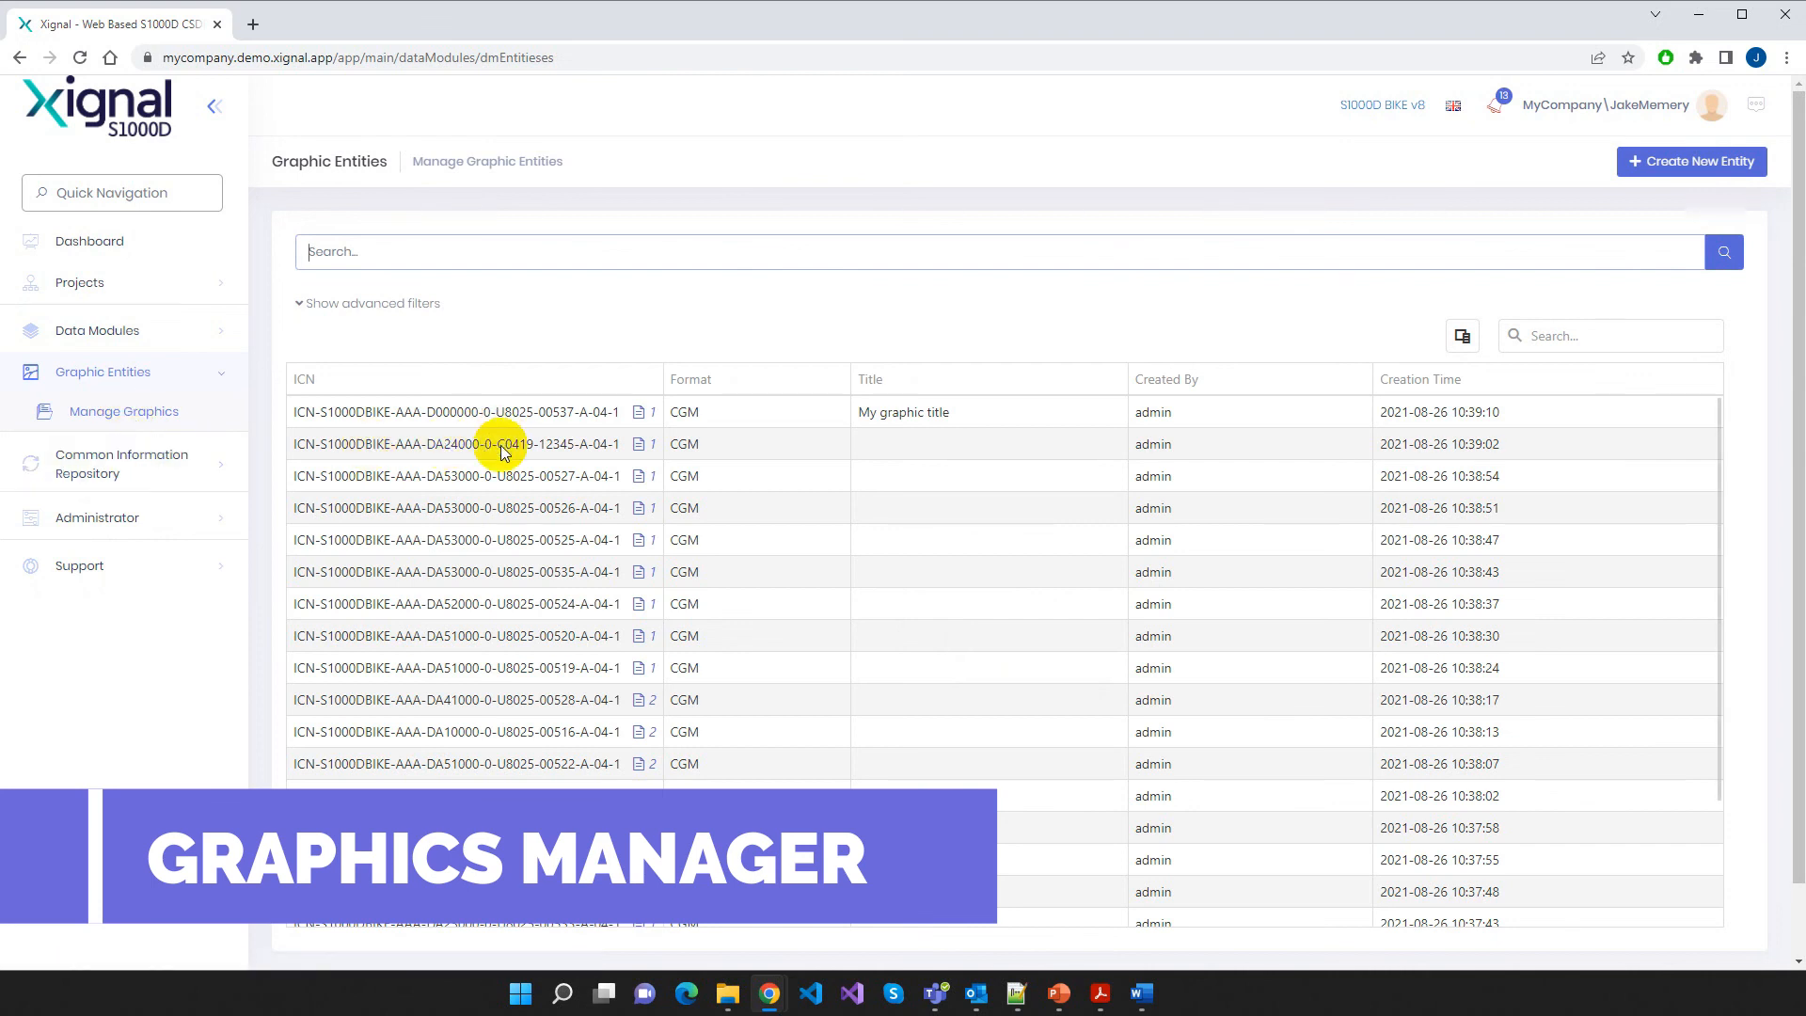
scroll(528, 576, down, 2)
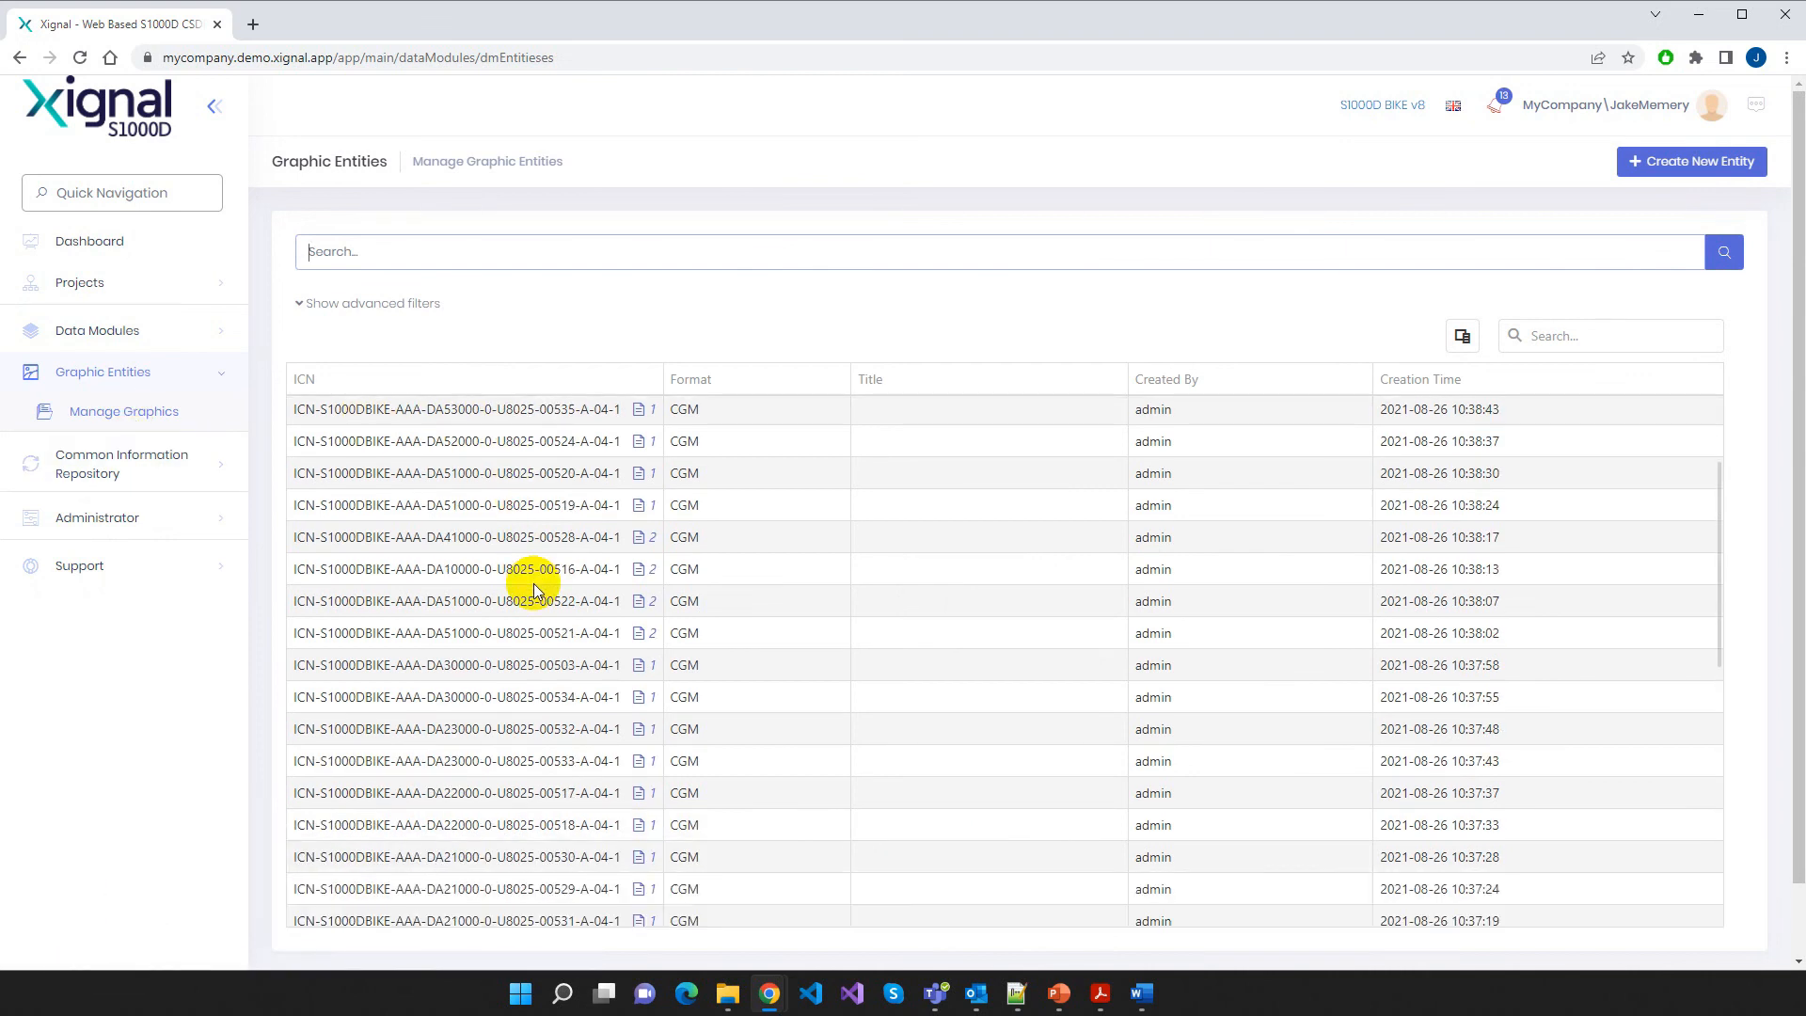
click(489, 410)
click(354, 508)
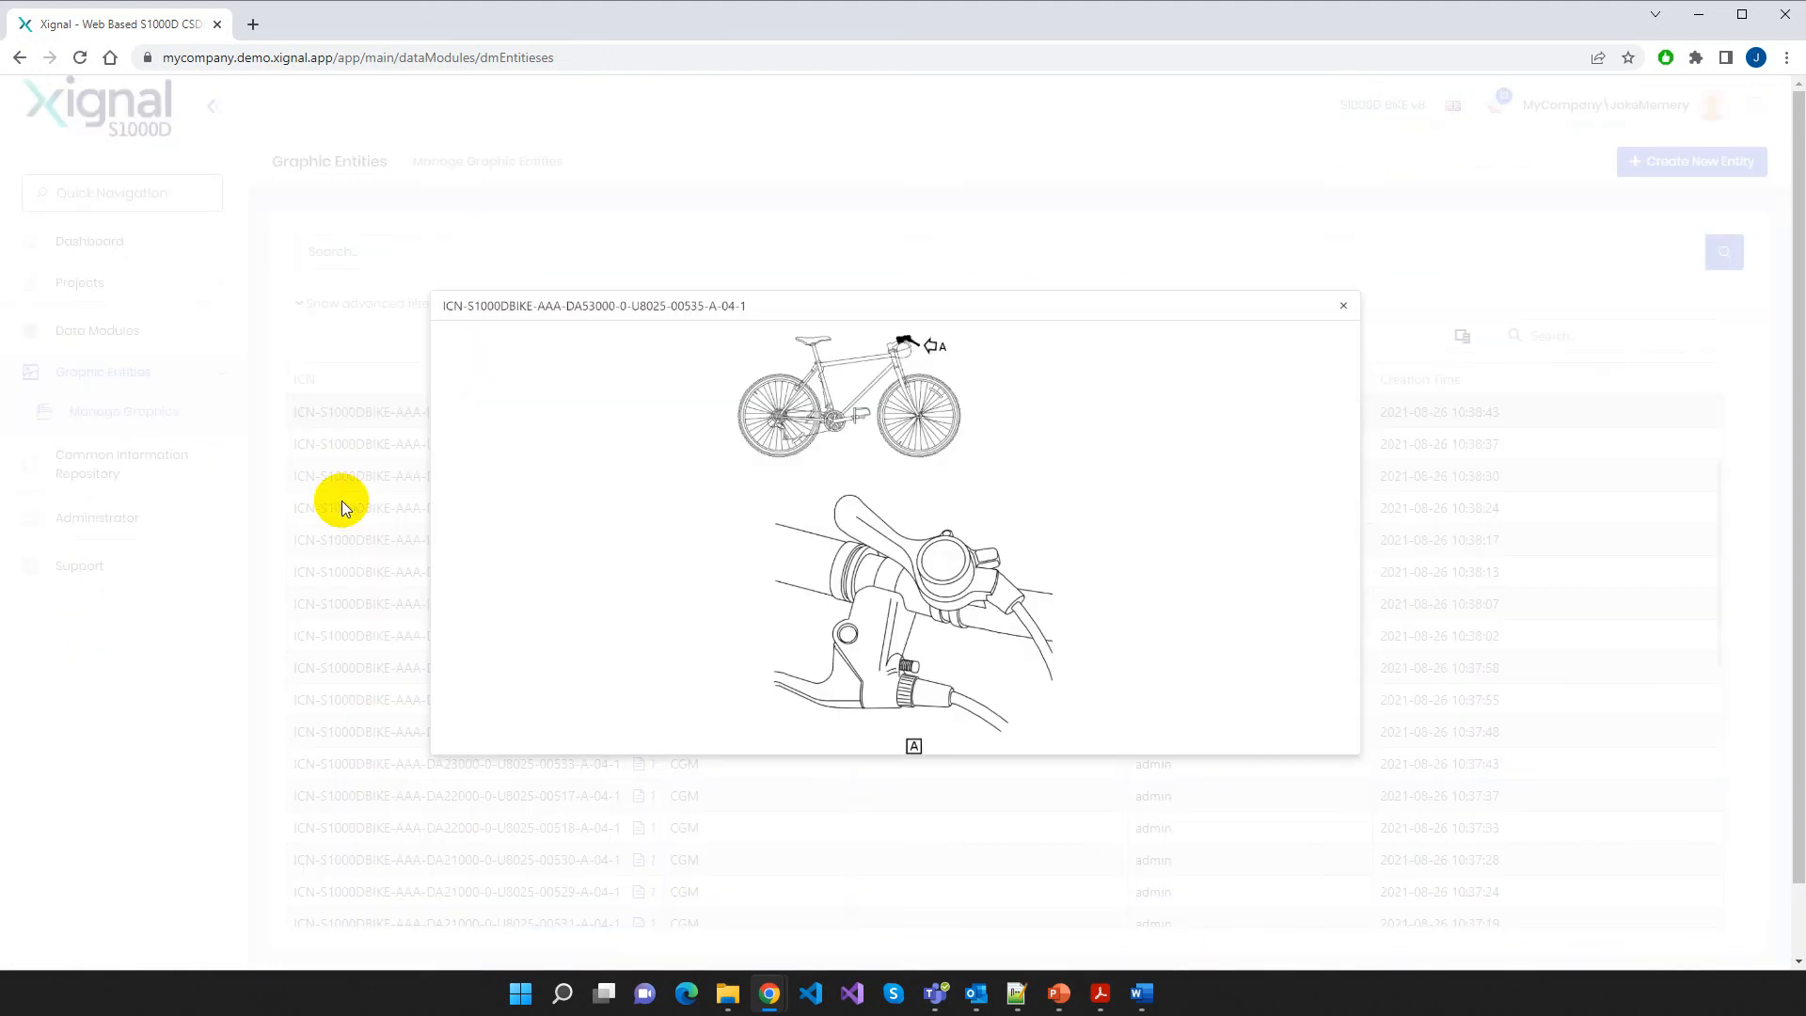
click(1585, 189)
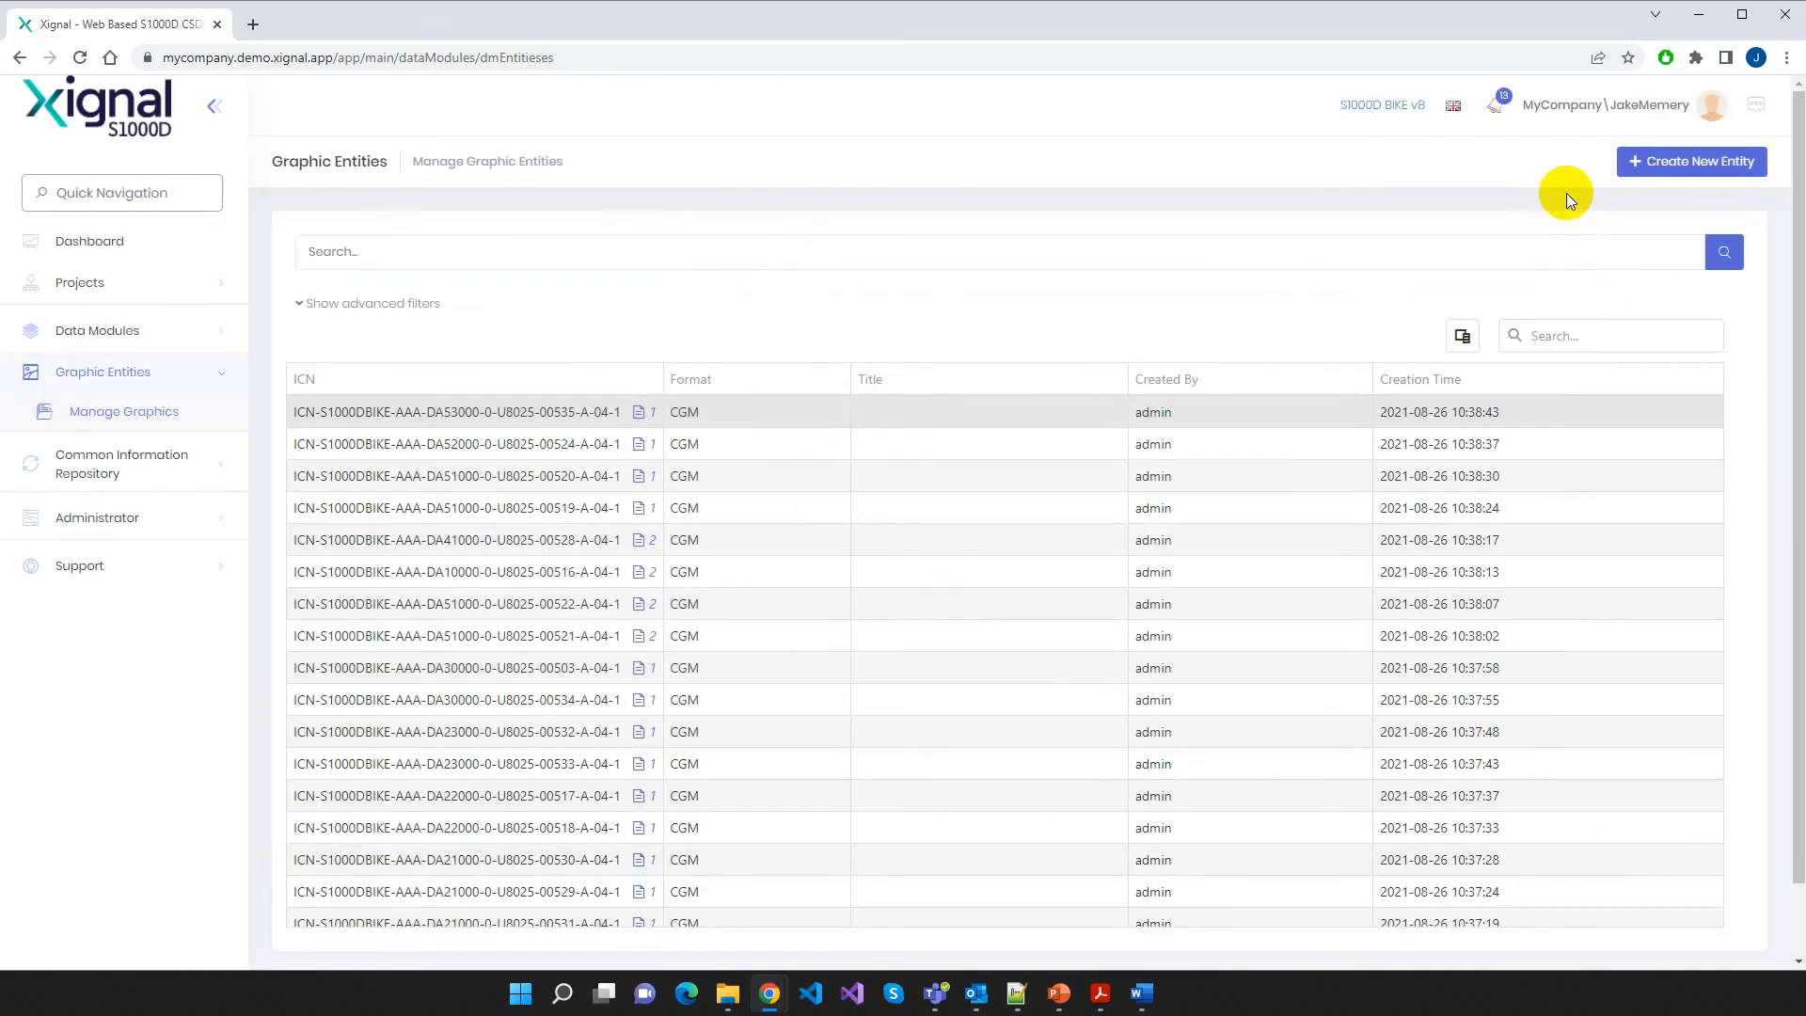
Examine where the graphic ICN-S1000DBIKE-AAA-DA53000-0-U8025-00535-A-04-1 is used, and collapse its details
click(528, 414)
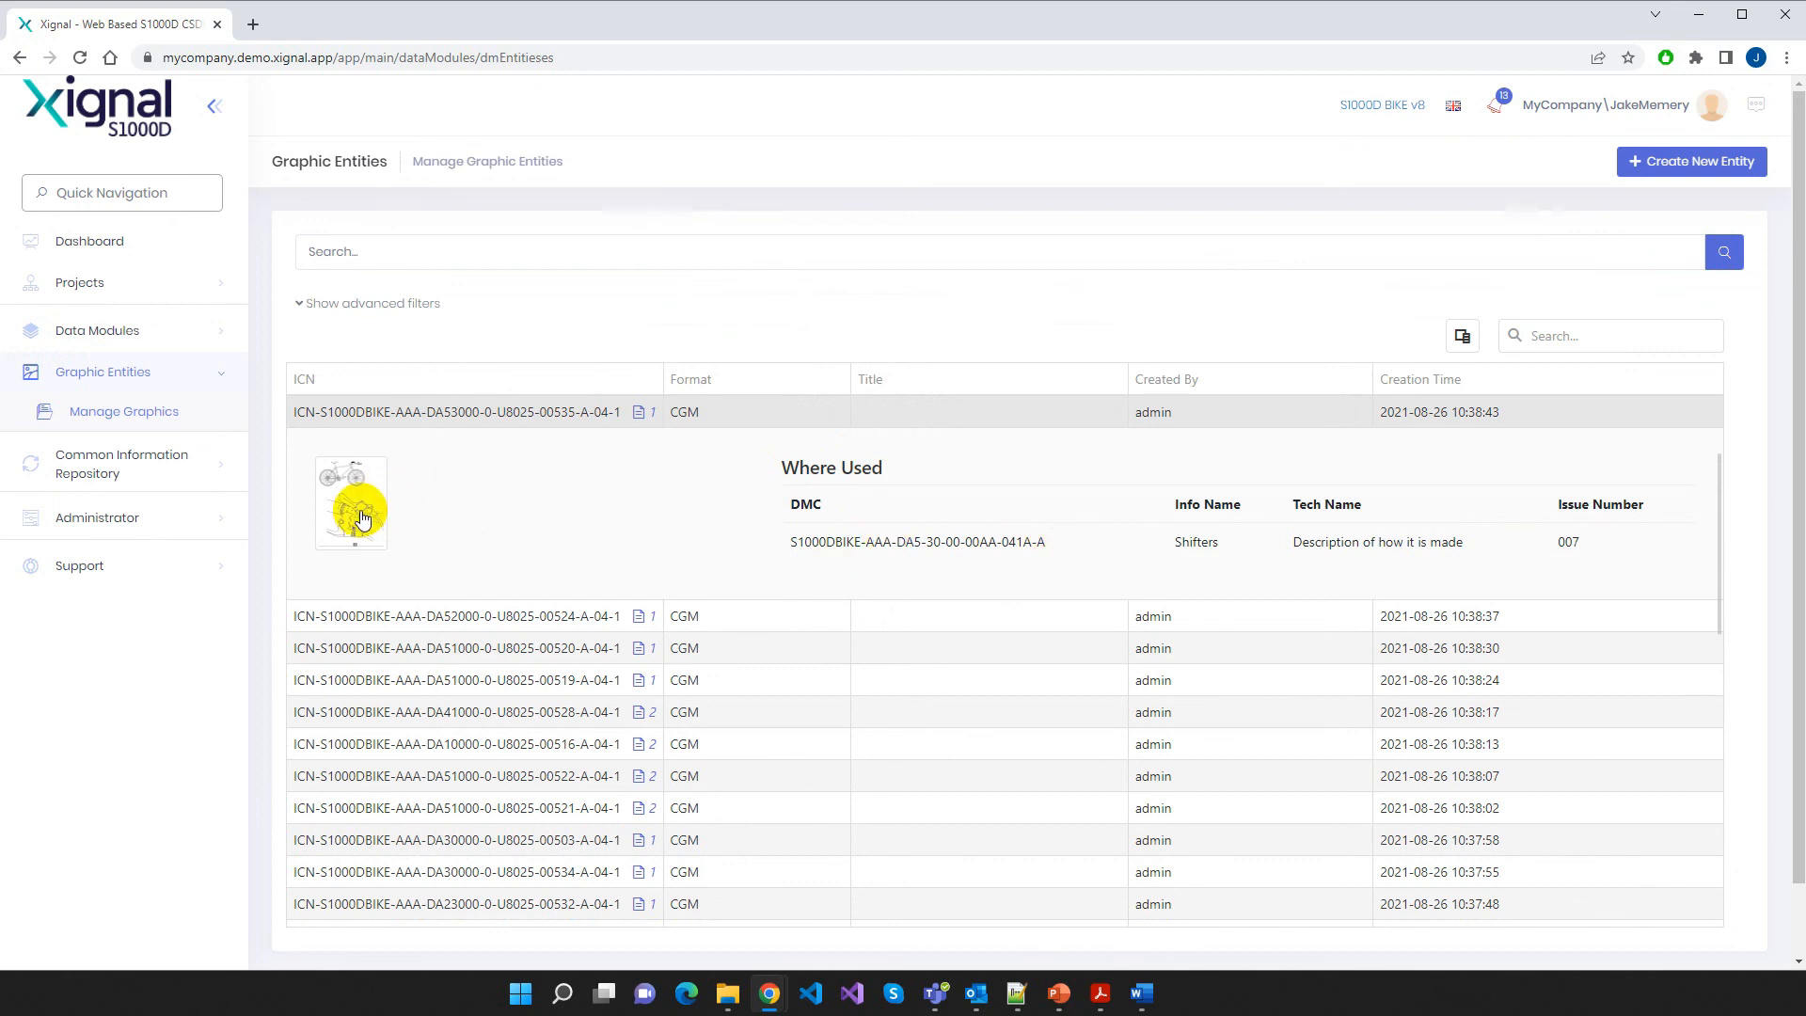
click(540, 414)
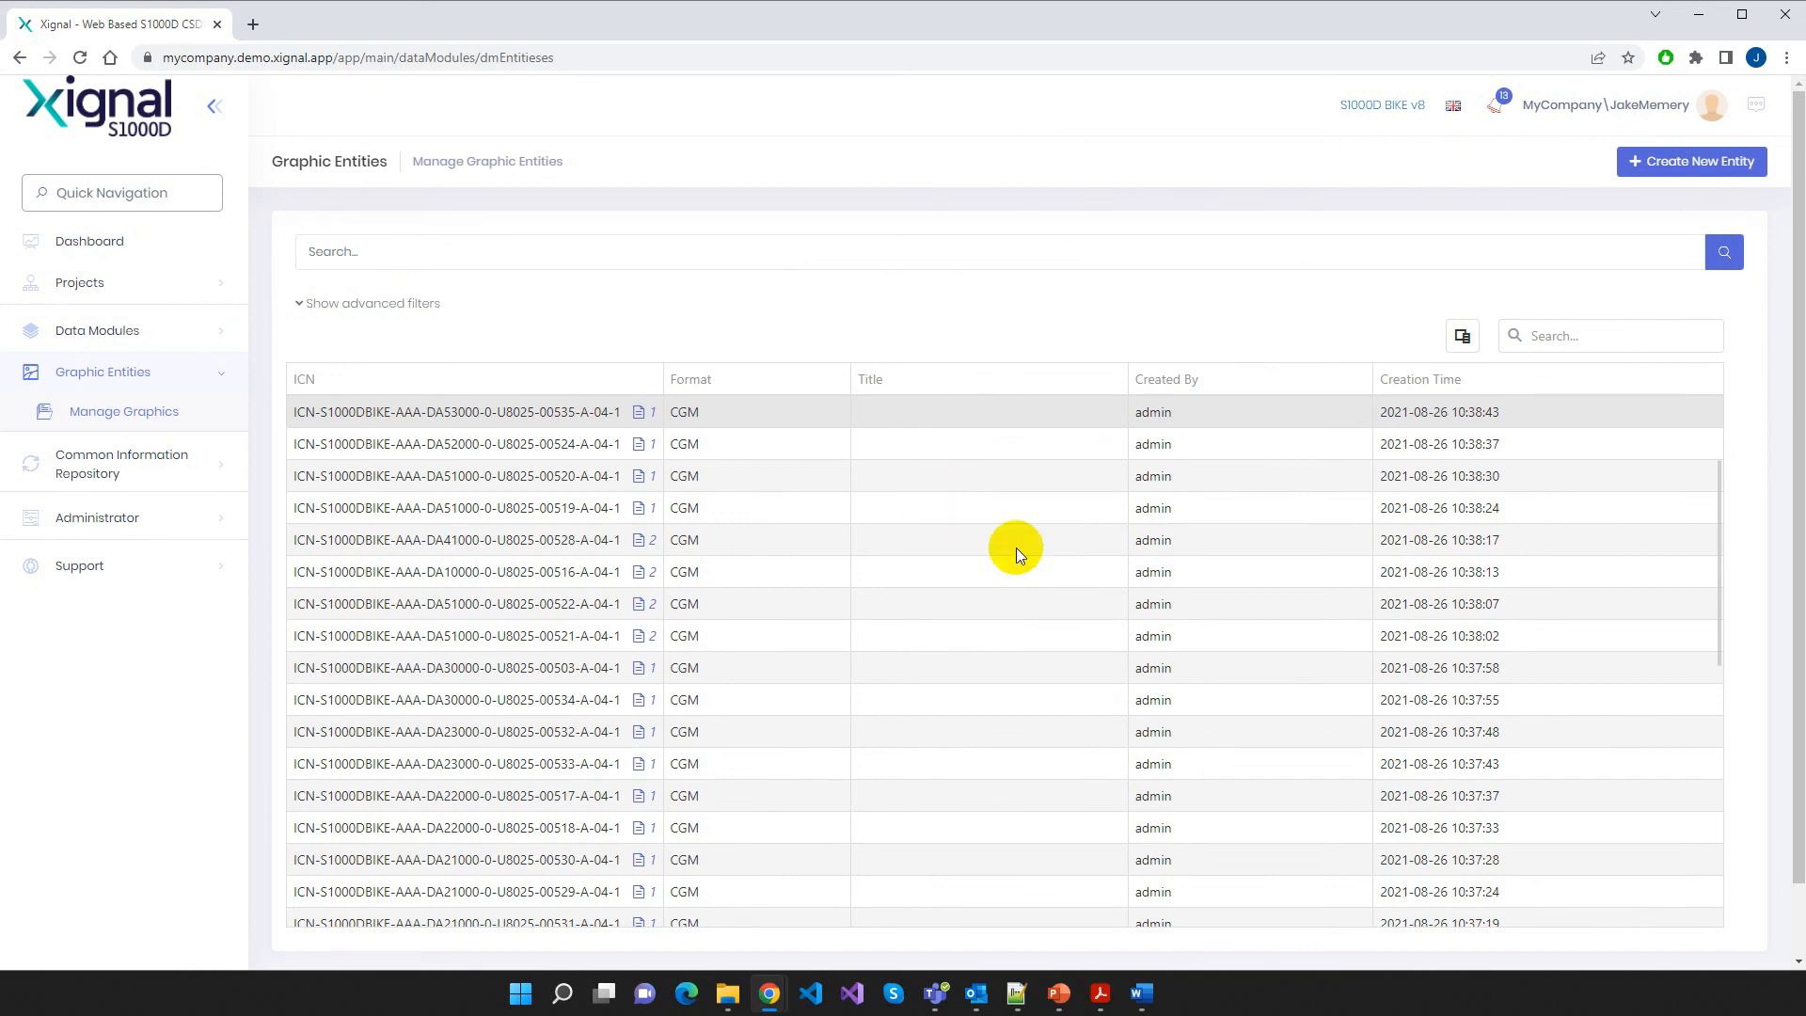
Create new graphic entities by generating 02 ICNs with issue 001 and security 01
click(1680, 172)
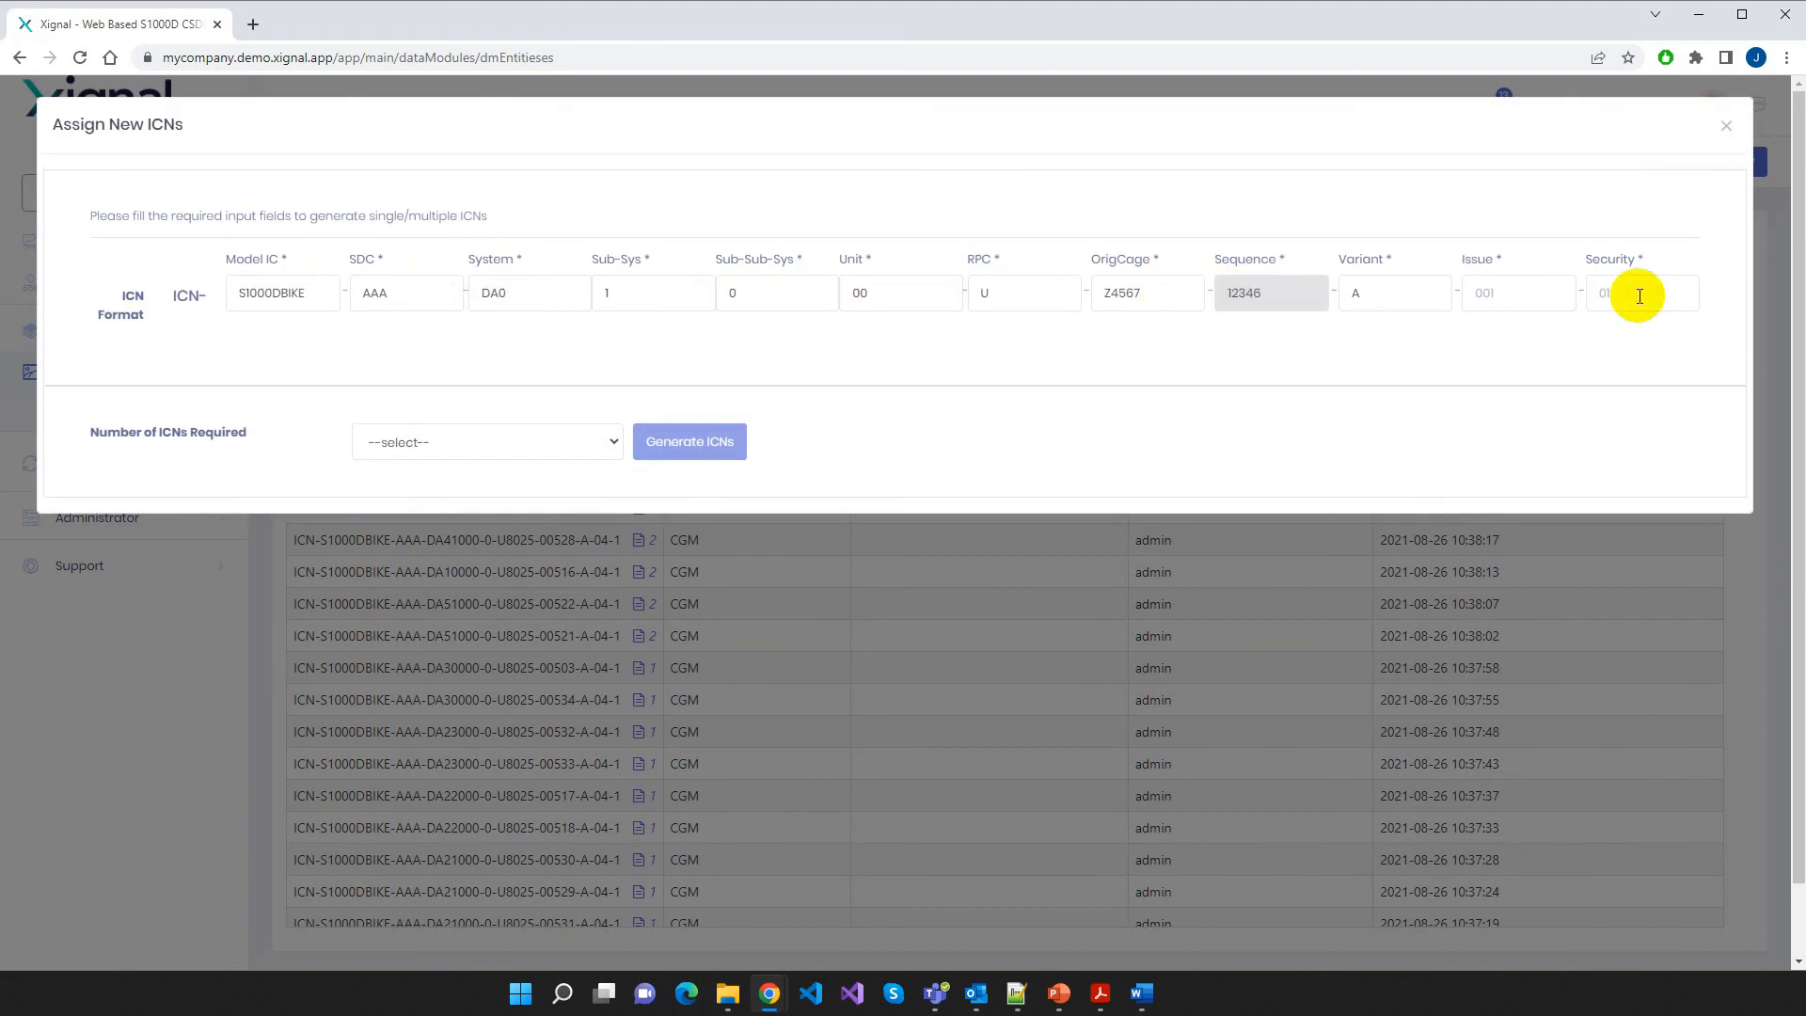
click(607, 442)
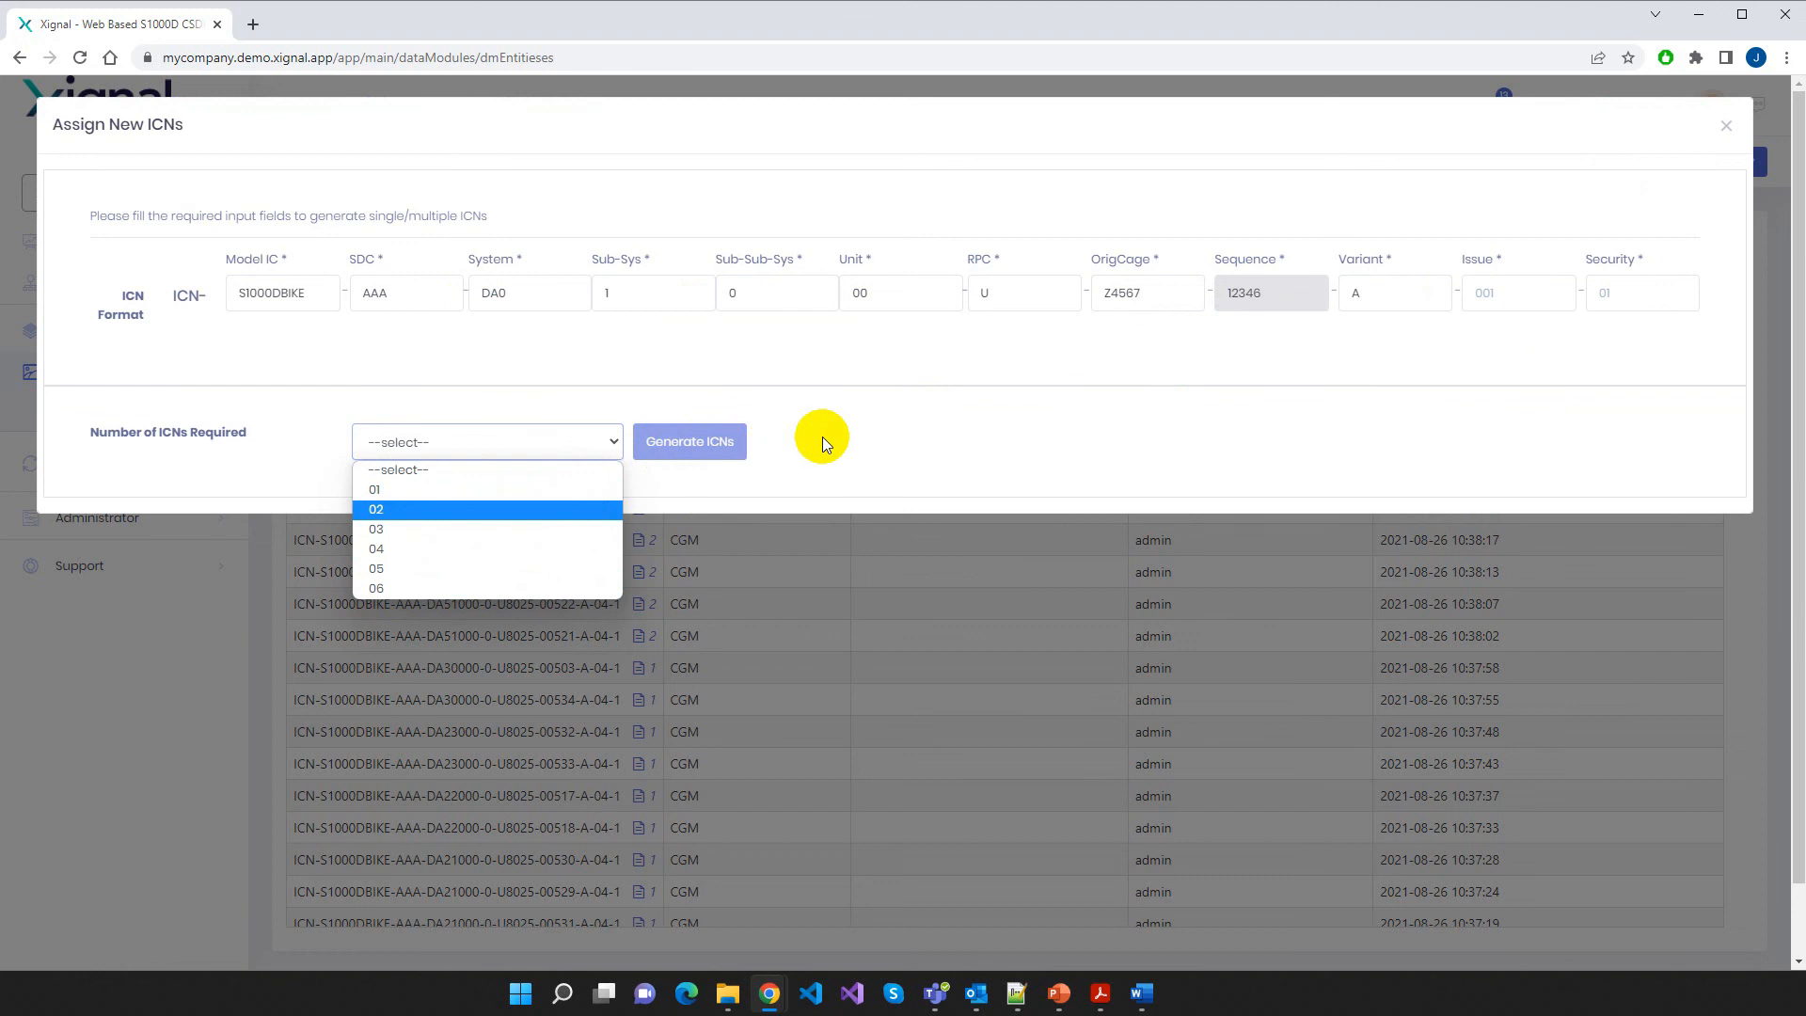
click(1044, 367)
drag(1262, 294, 1226, 293)
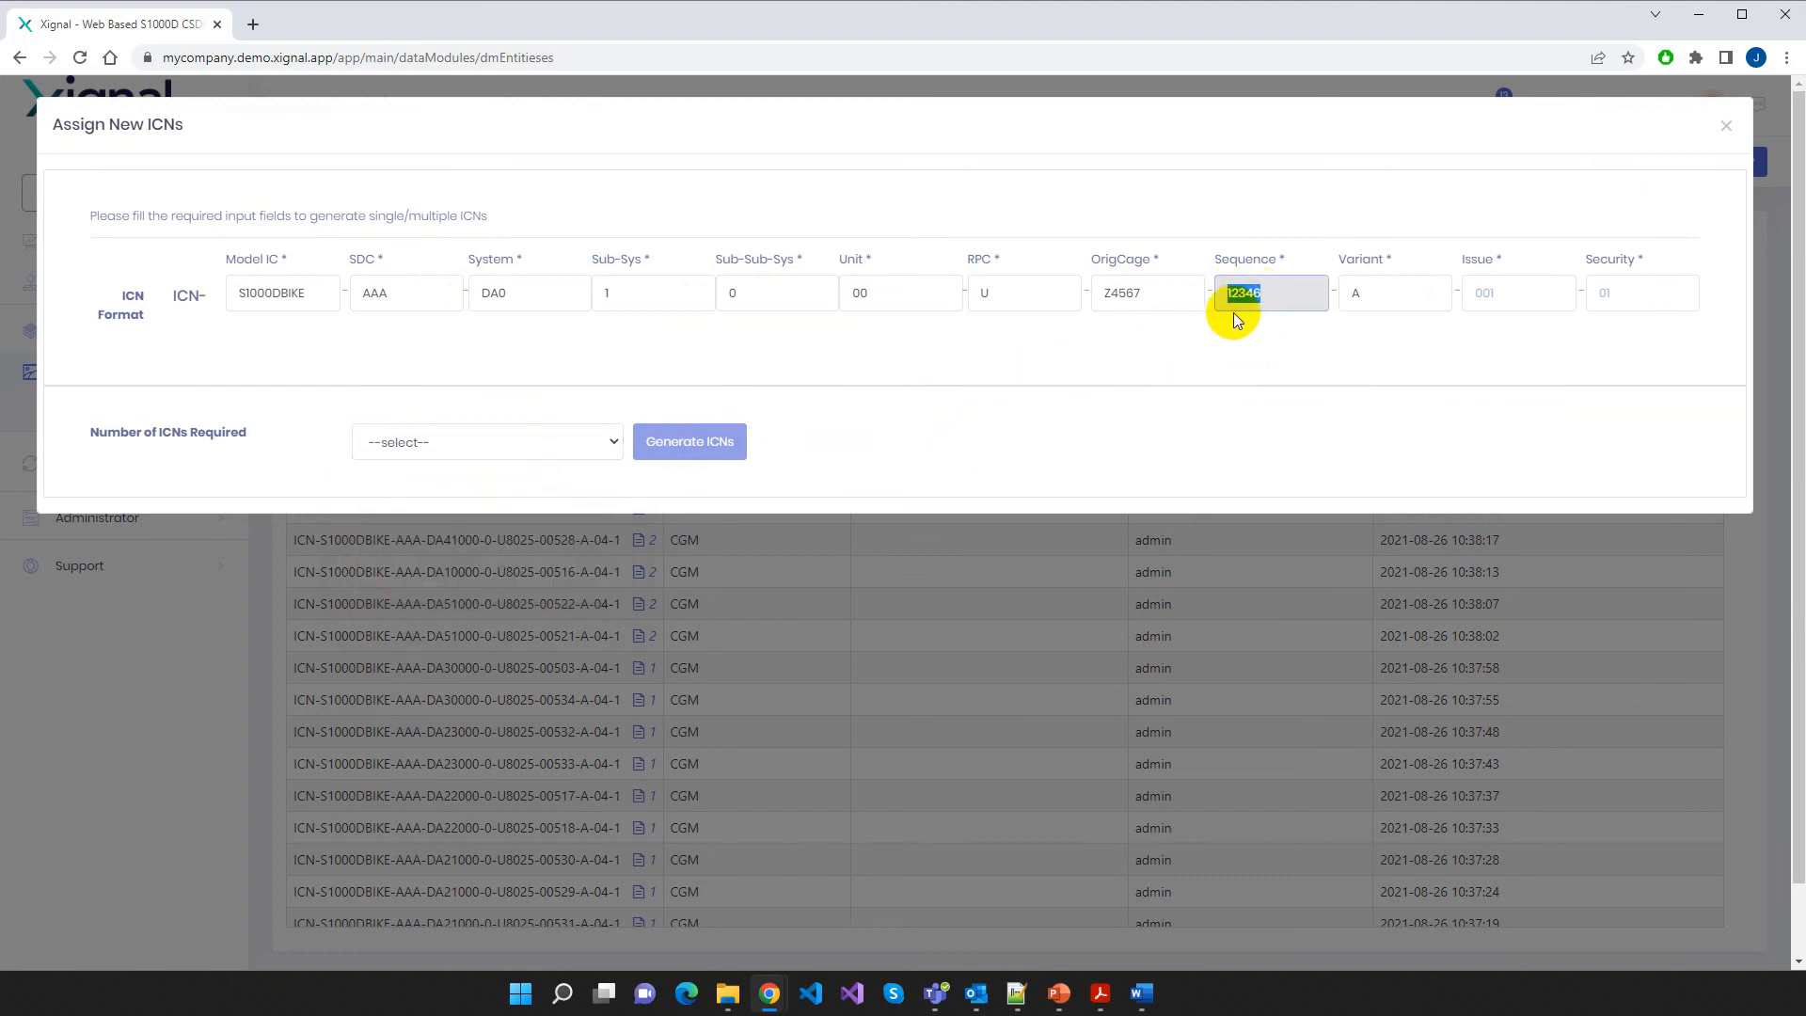
click(1244, 322)
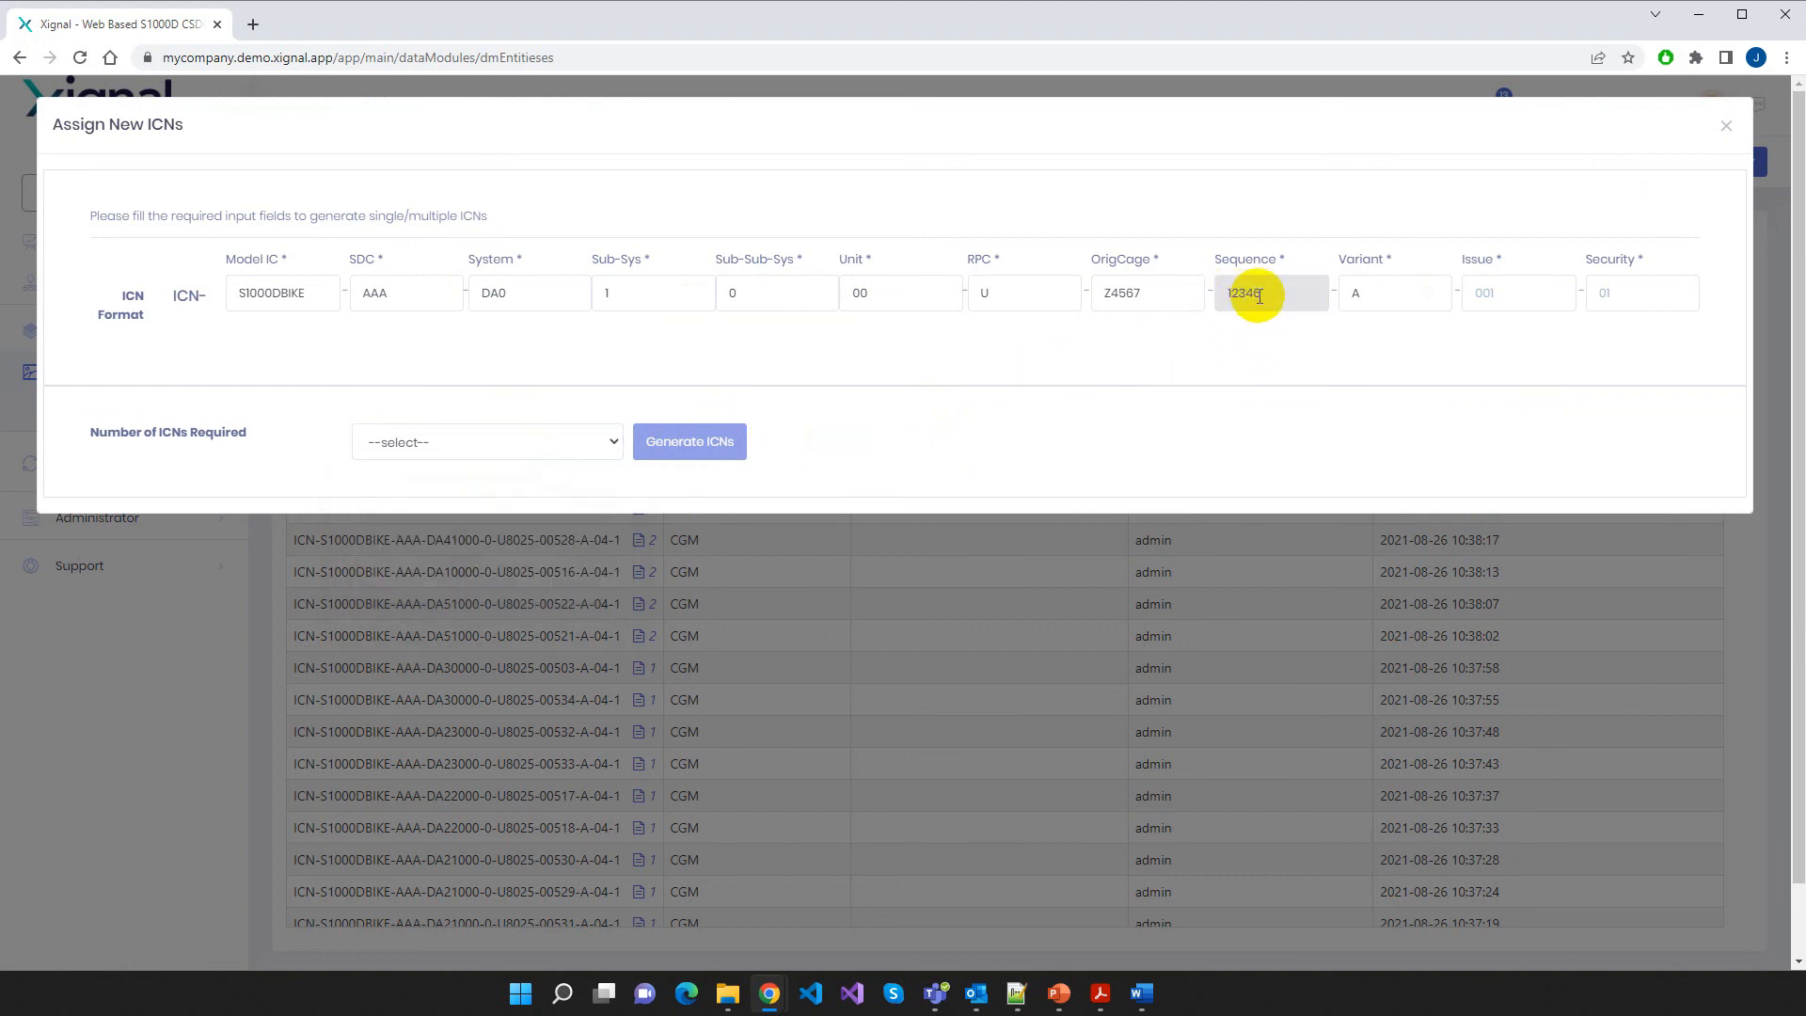
click(1496, 299)
text(00)
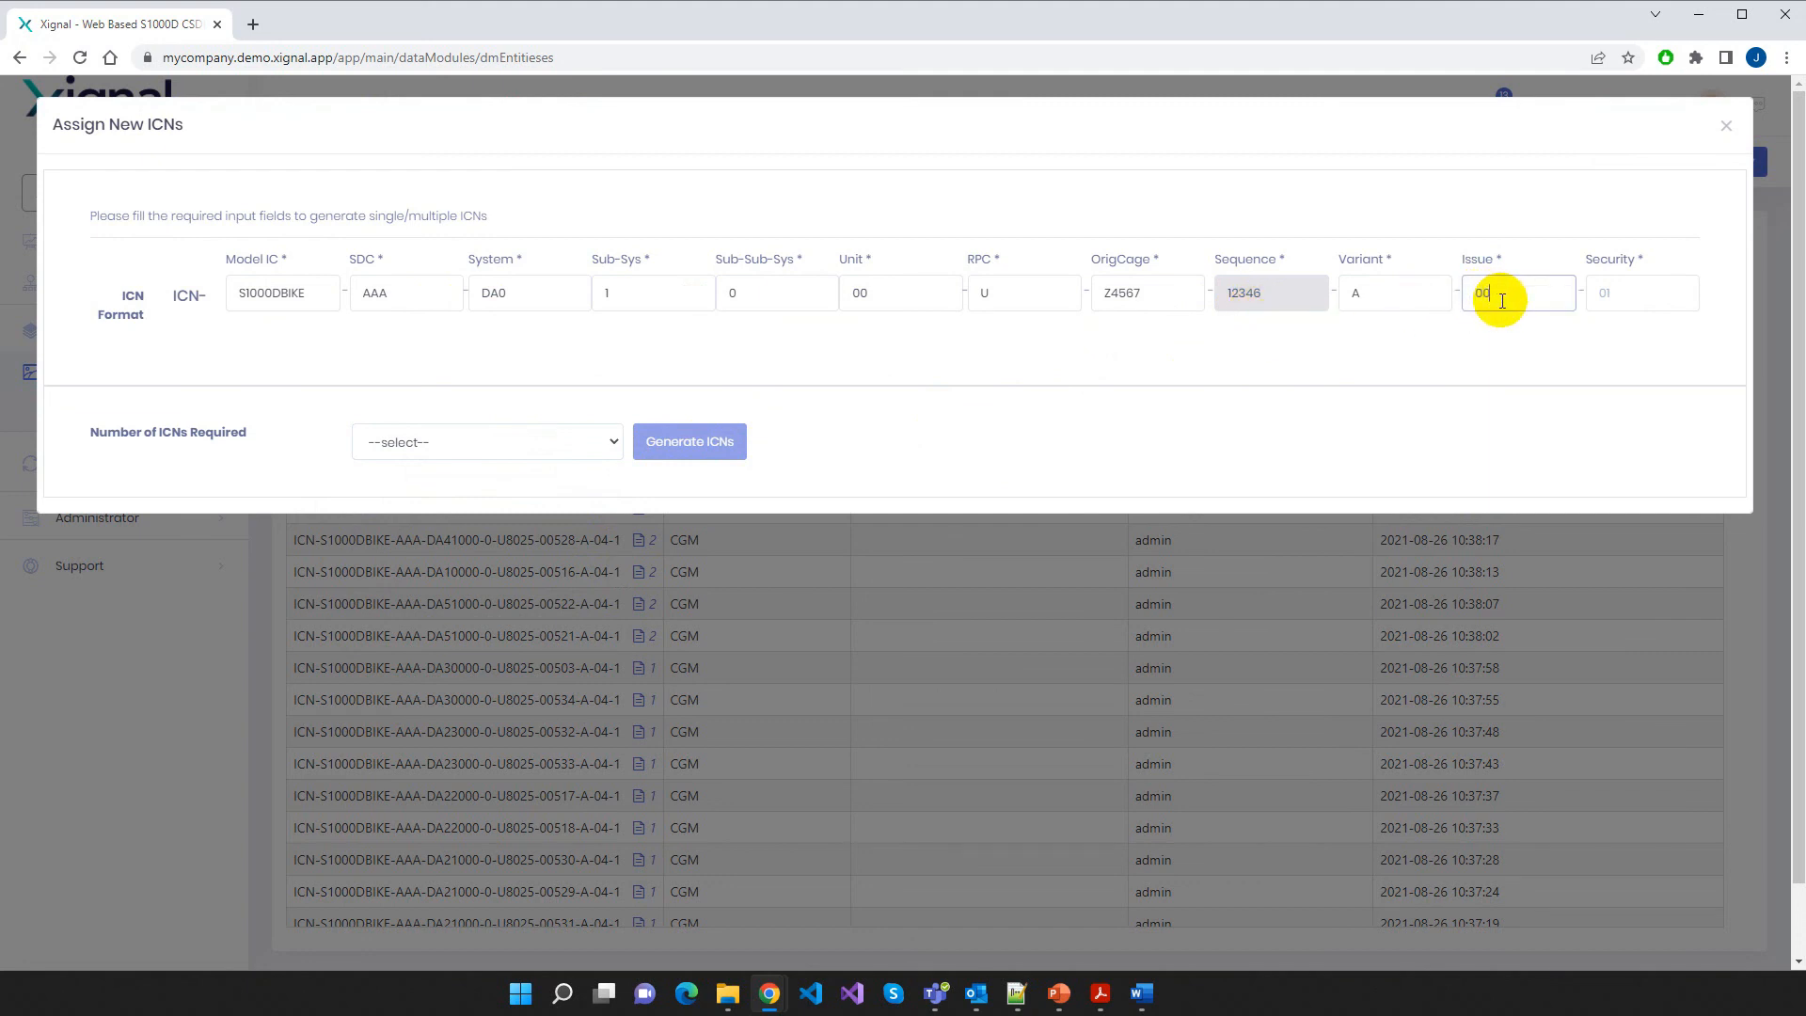
text(1)
click(1663, 294)
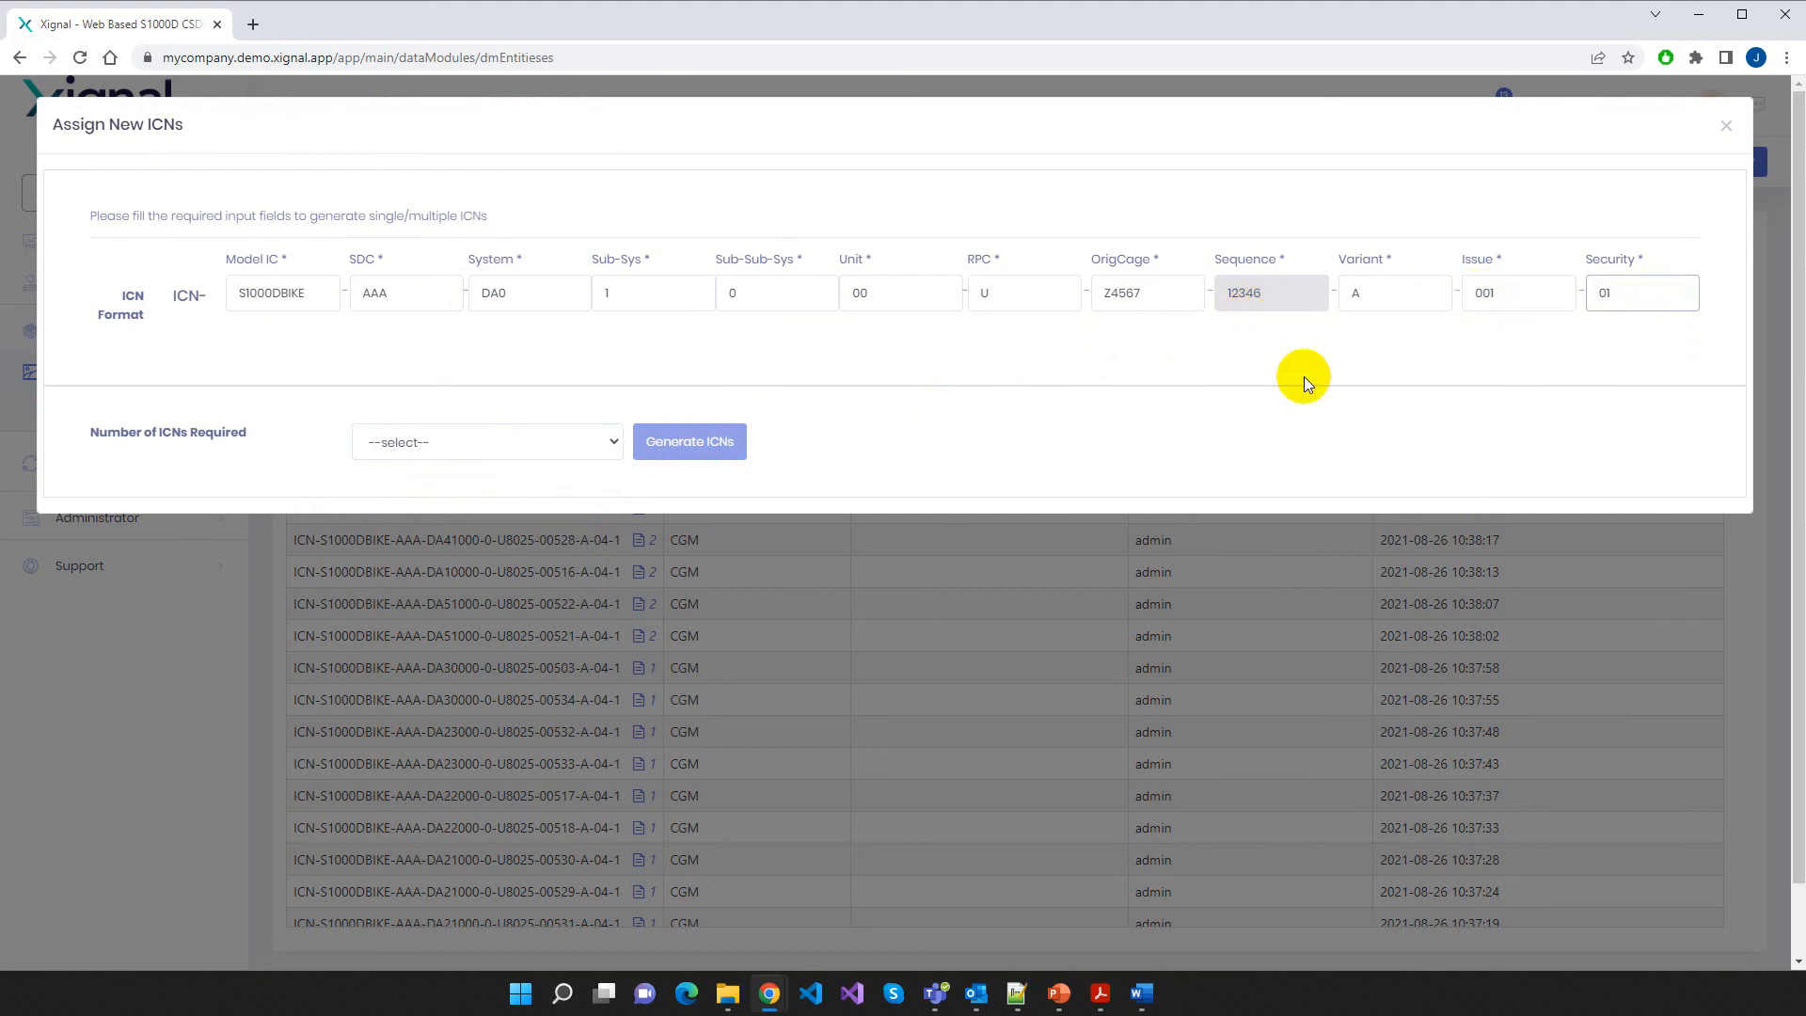
click(612, 458)
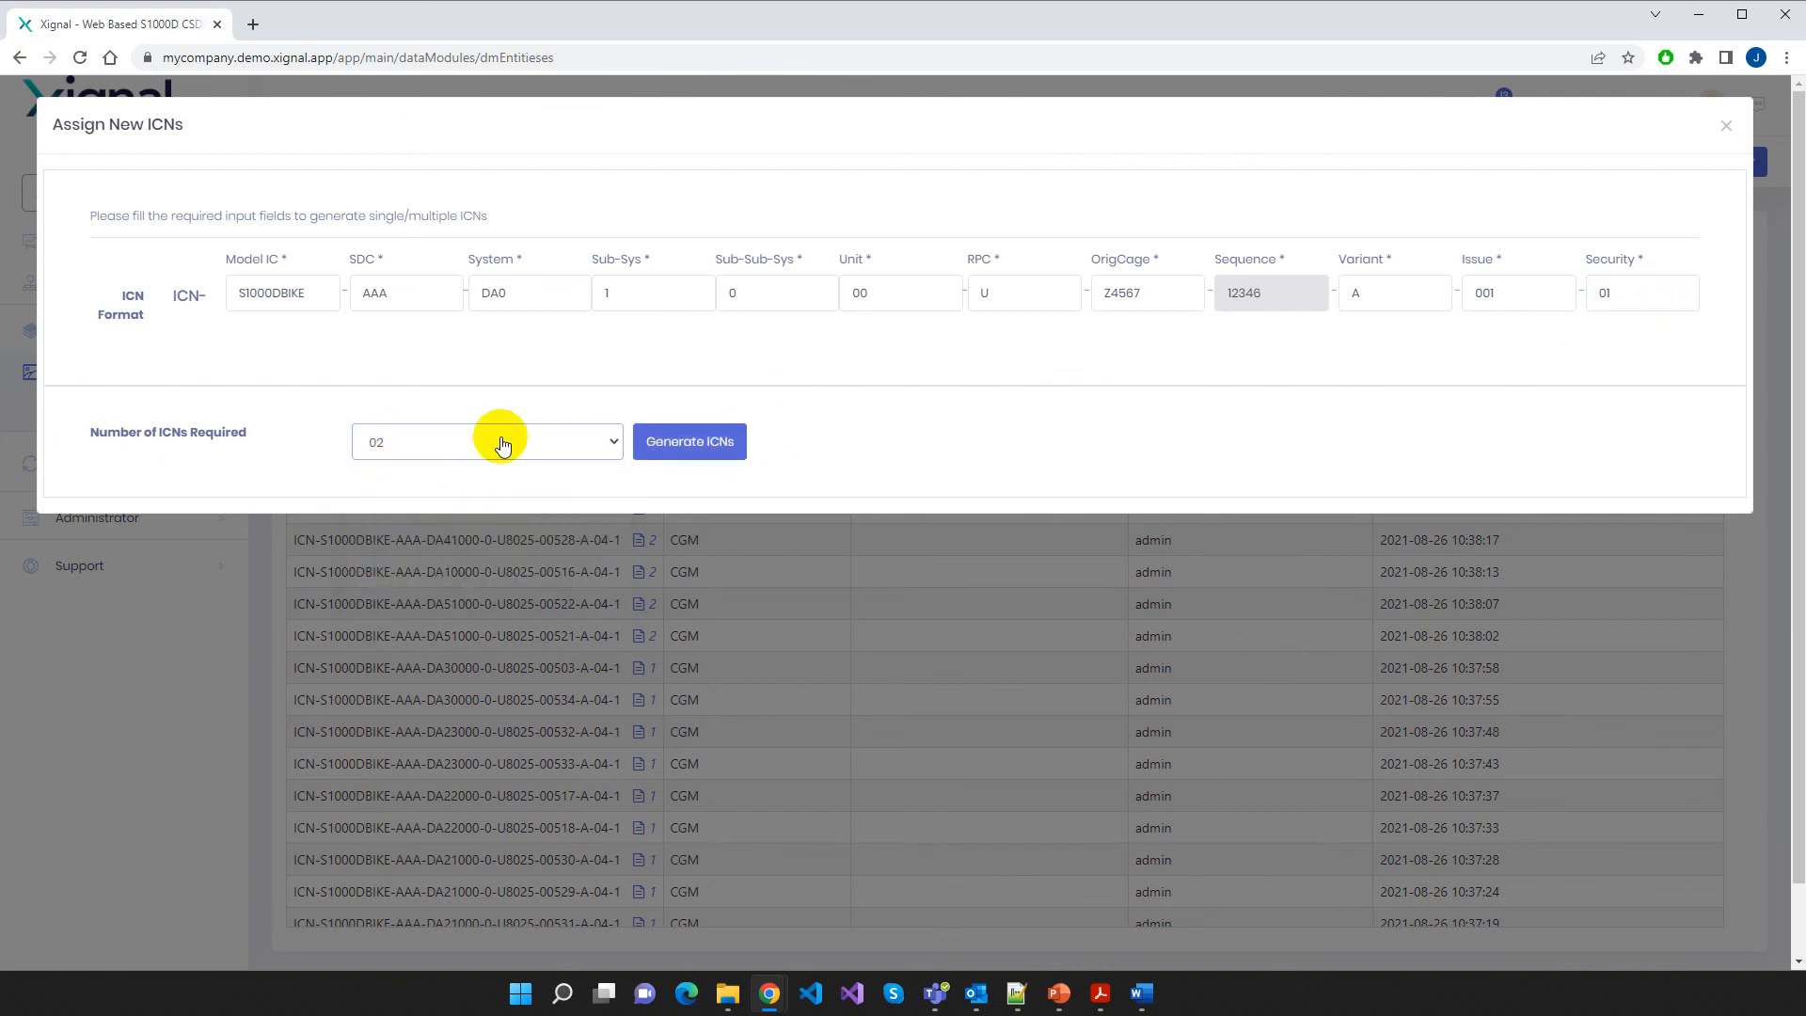
click(692, 446)
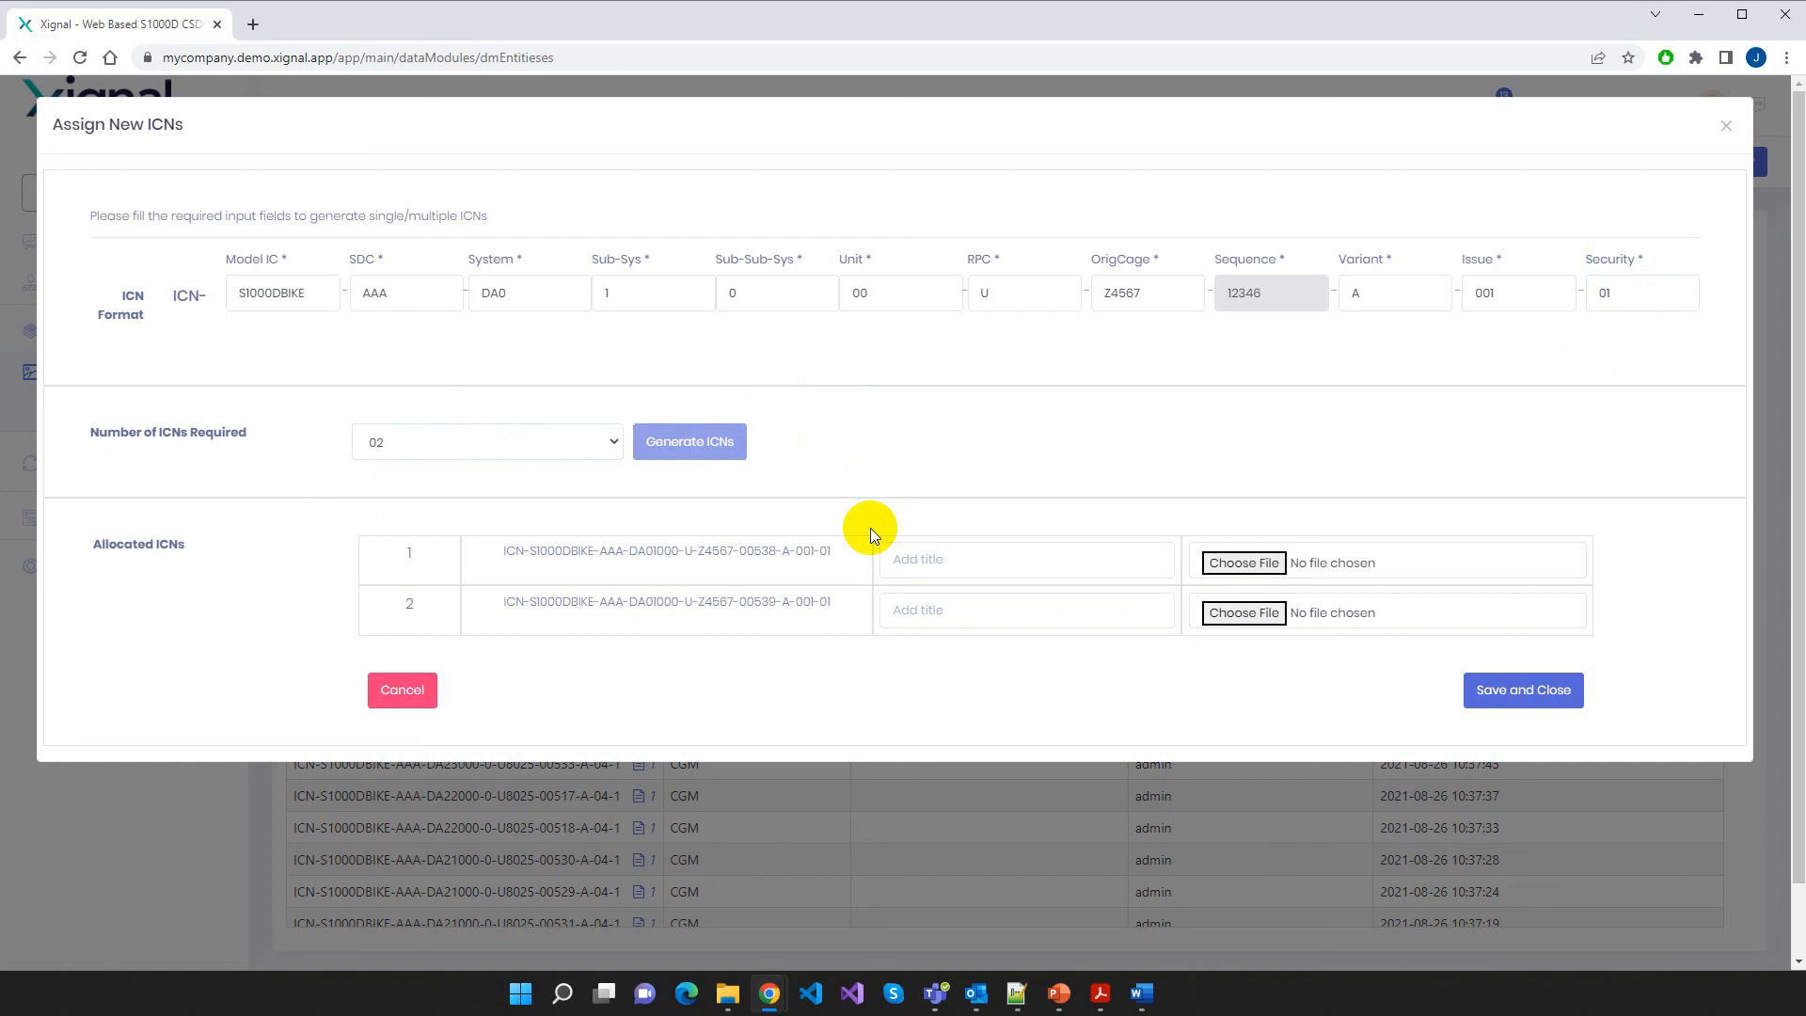
Inspect the allocated ICN codes with their title fields, and cancel the ICN assignment
drag(777, 553, 750, 602)
click(964, 558)
click(943, 611)
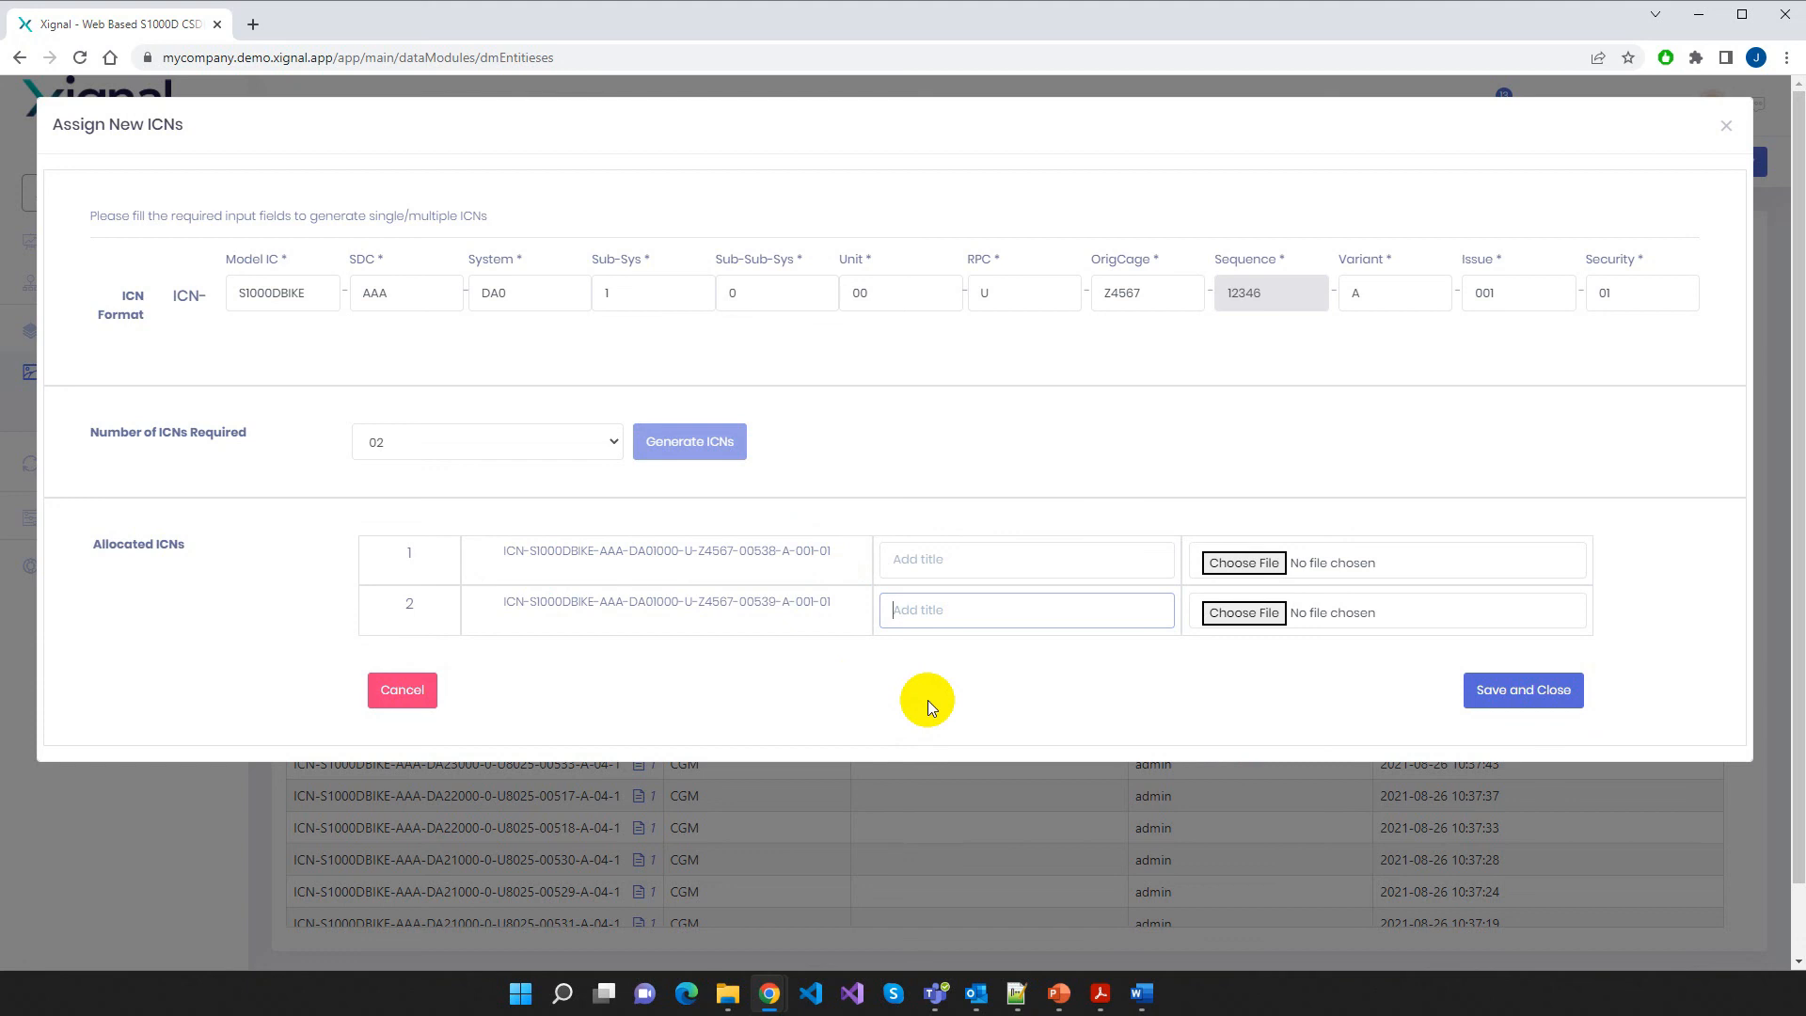
click(418, 696)
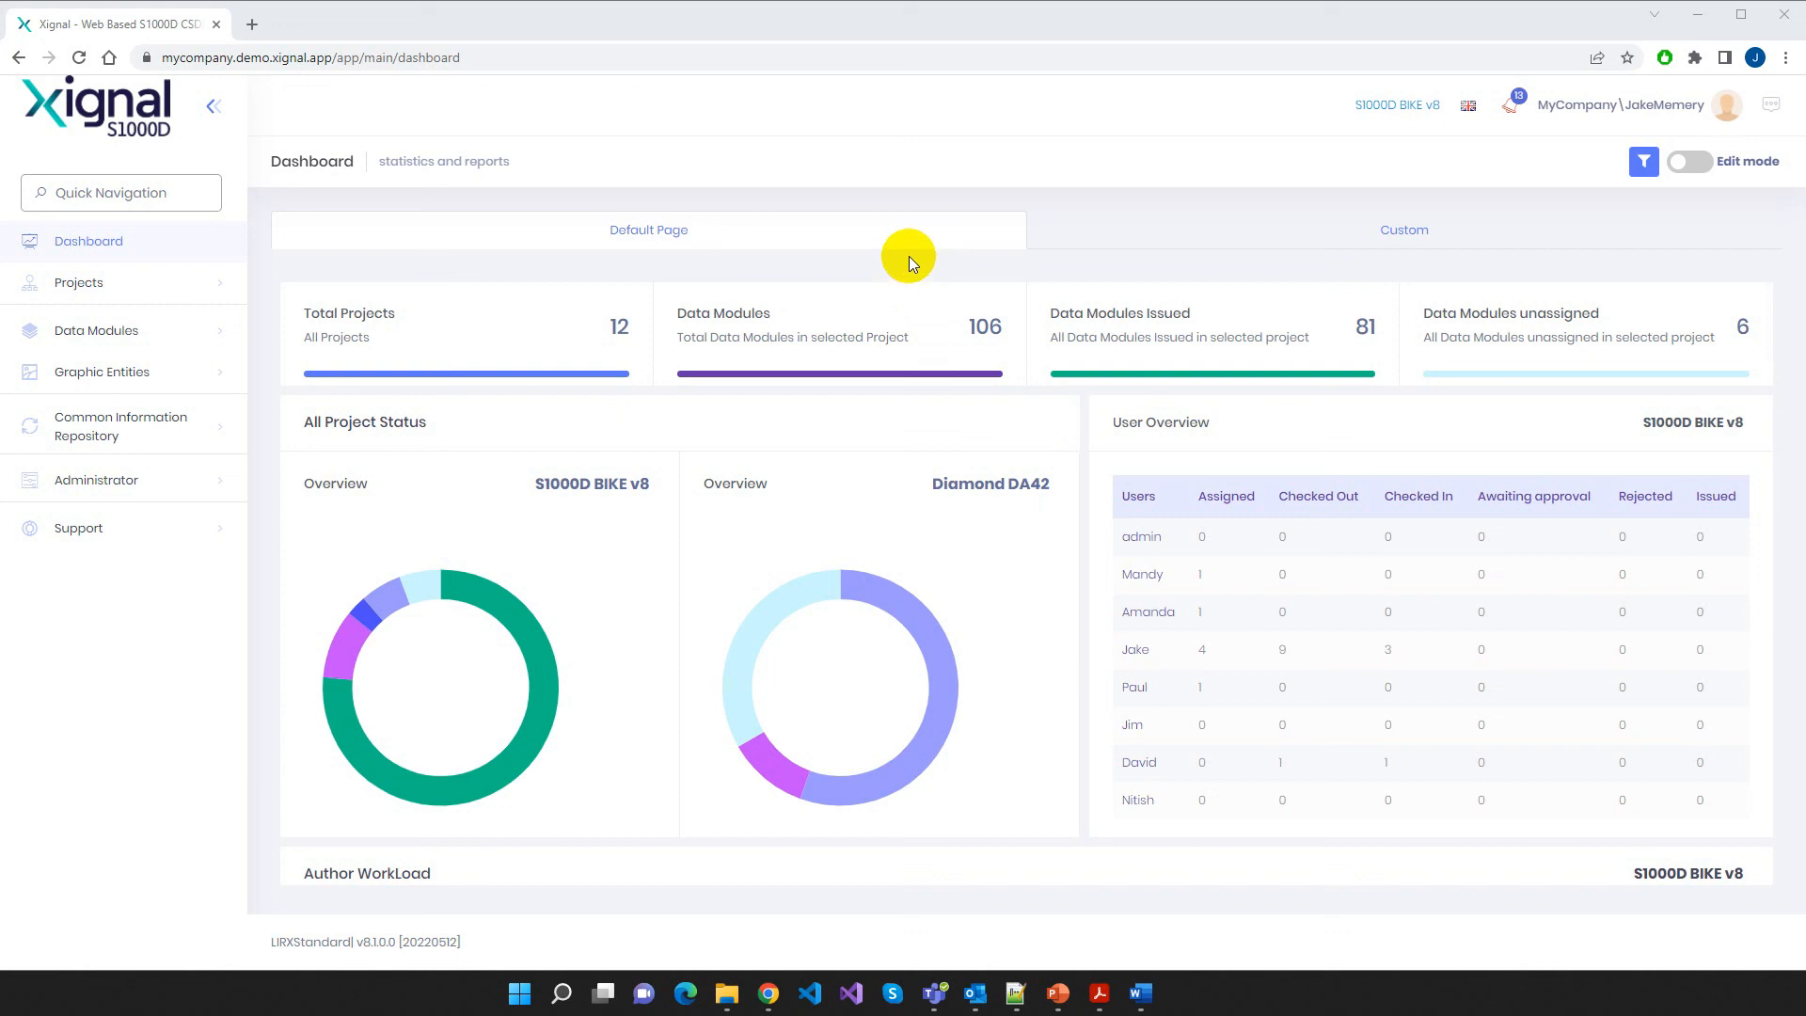
Open the project list and make CWF Project the active project
click(122, 282)
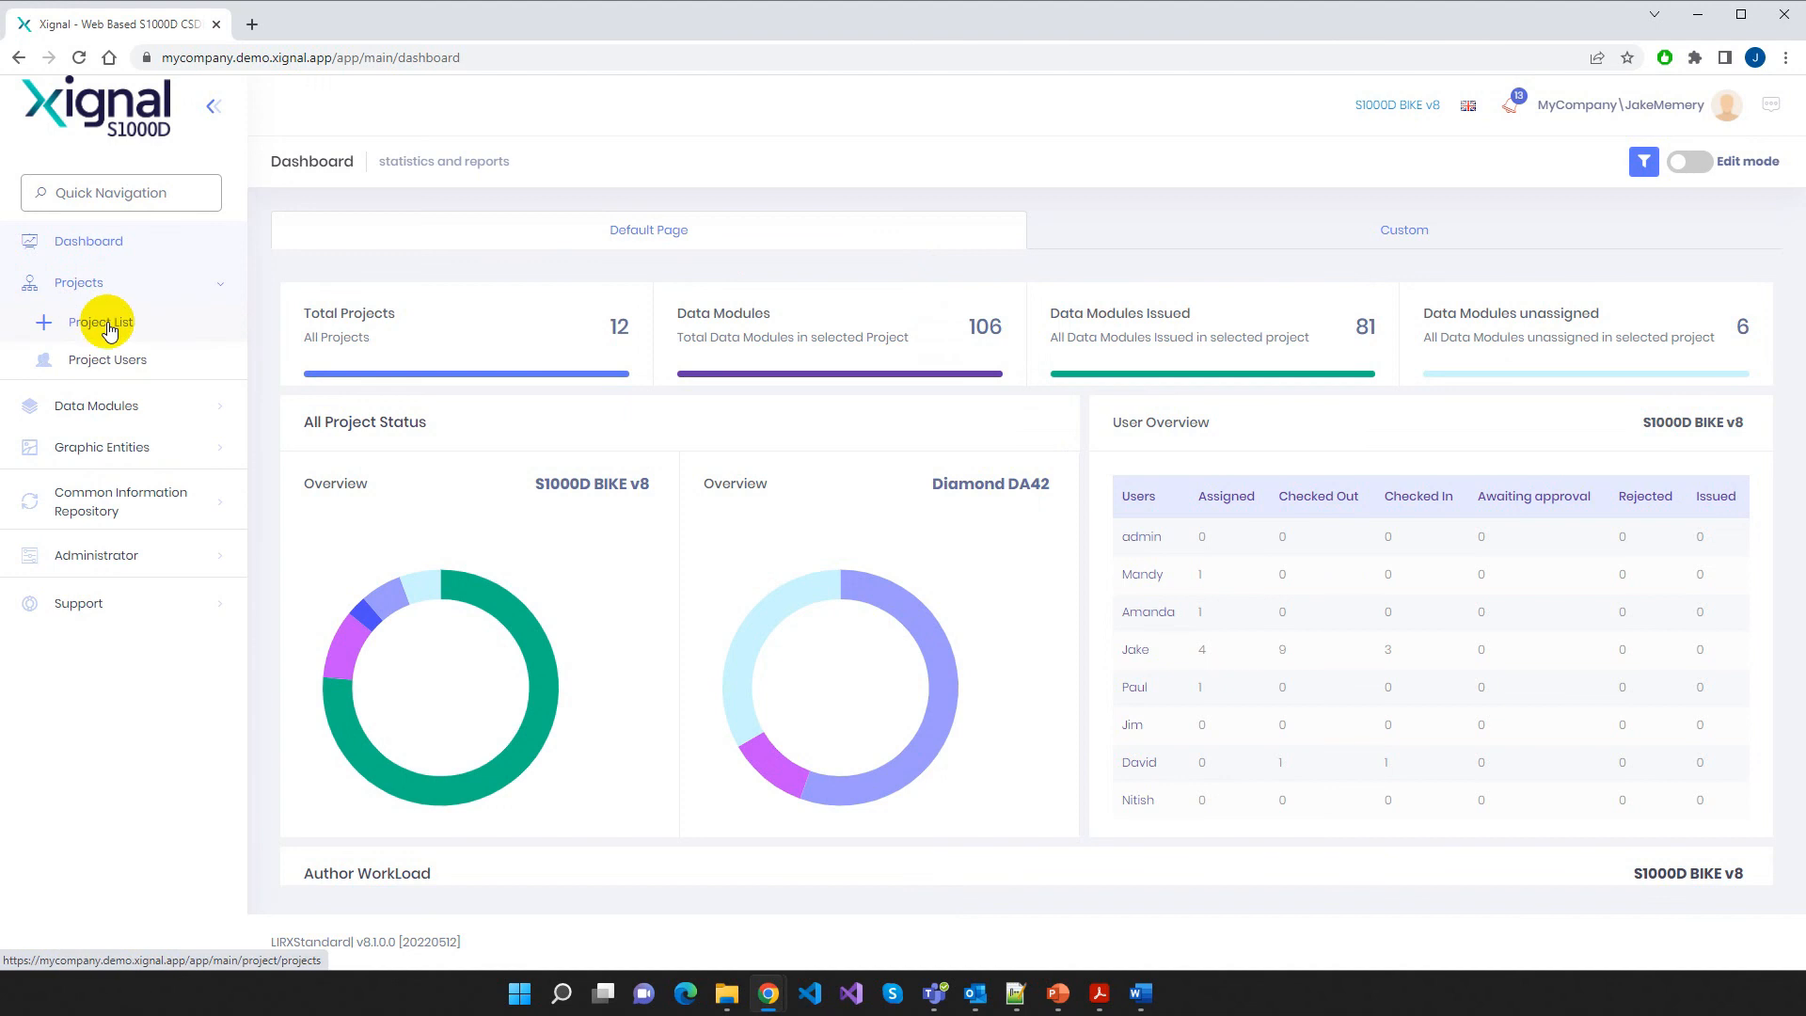
click(104, 327)
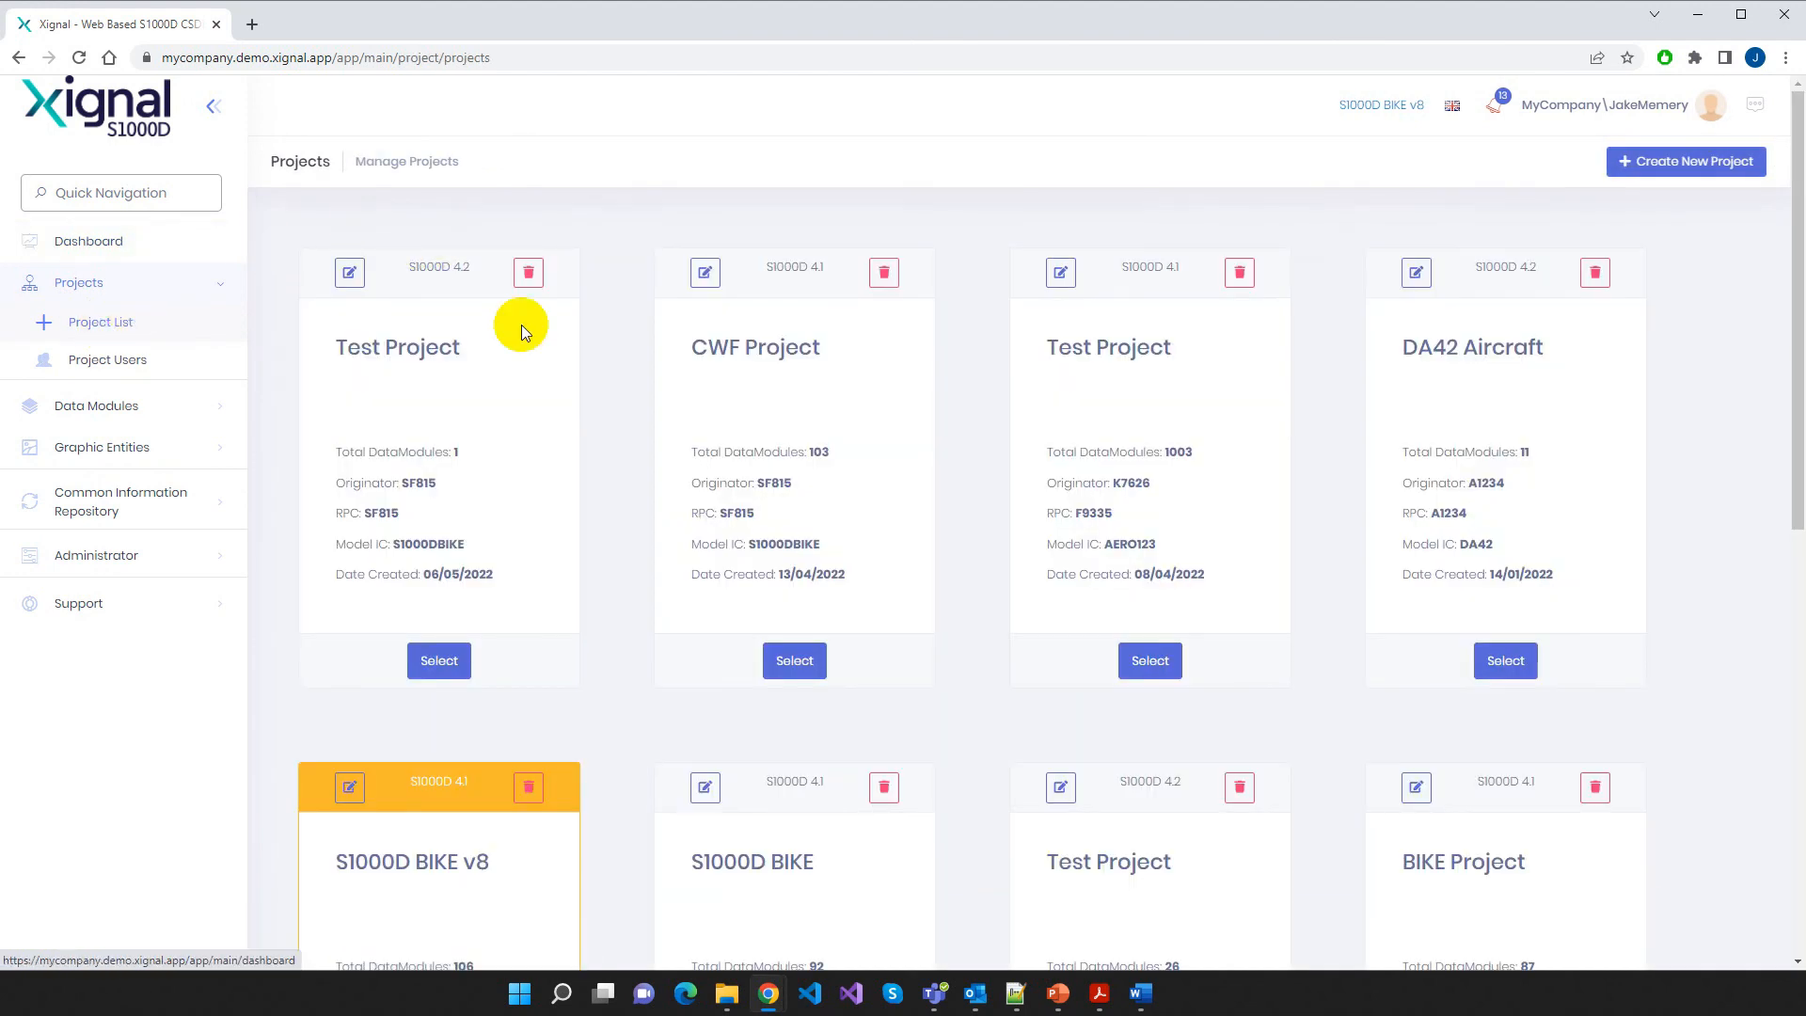
click(794, 663)
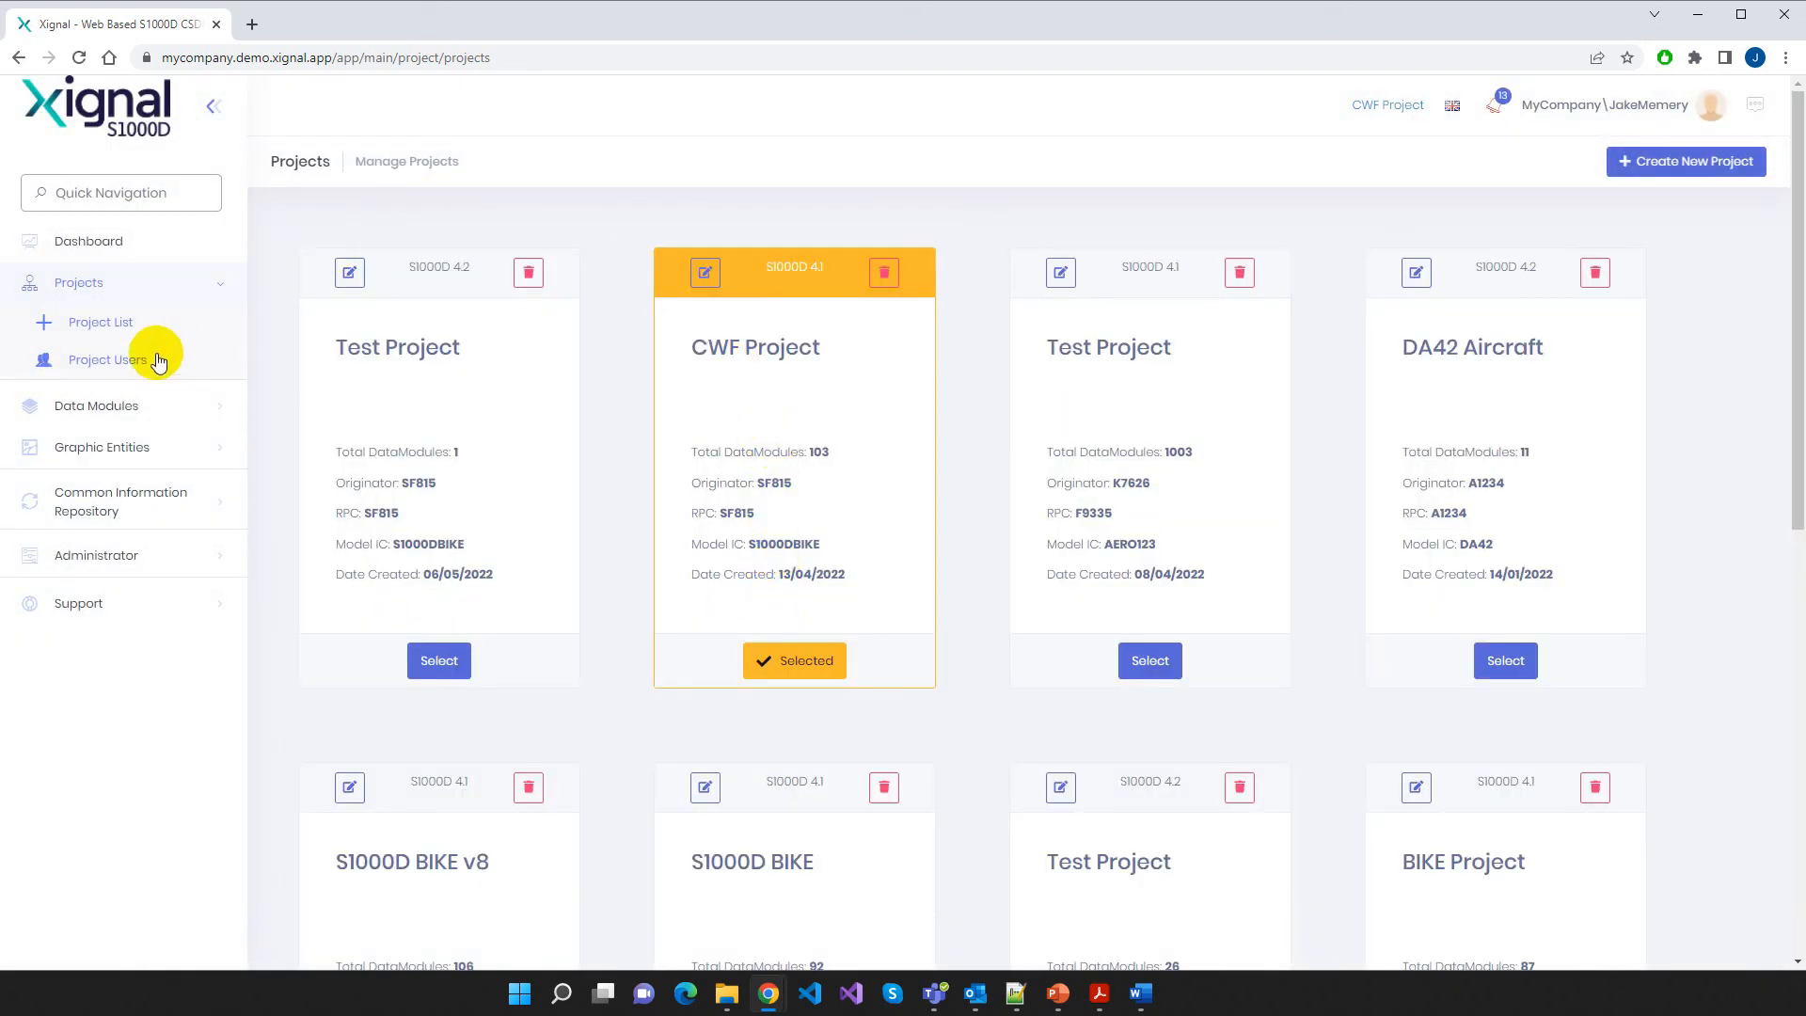
Open the project's users and examine the roles assigned to the first member and to the external customer member
click(113, 366)
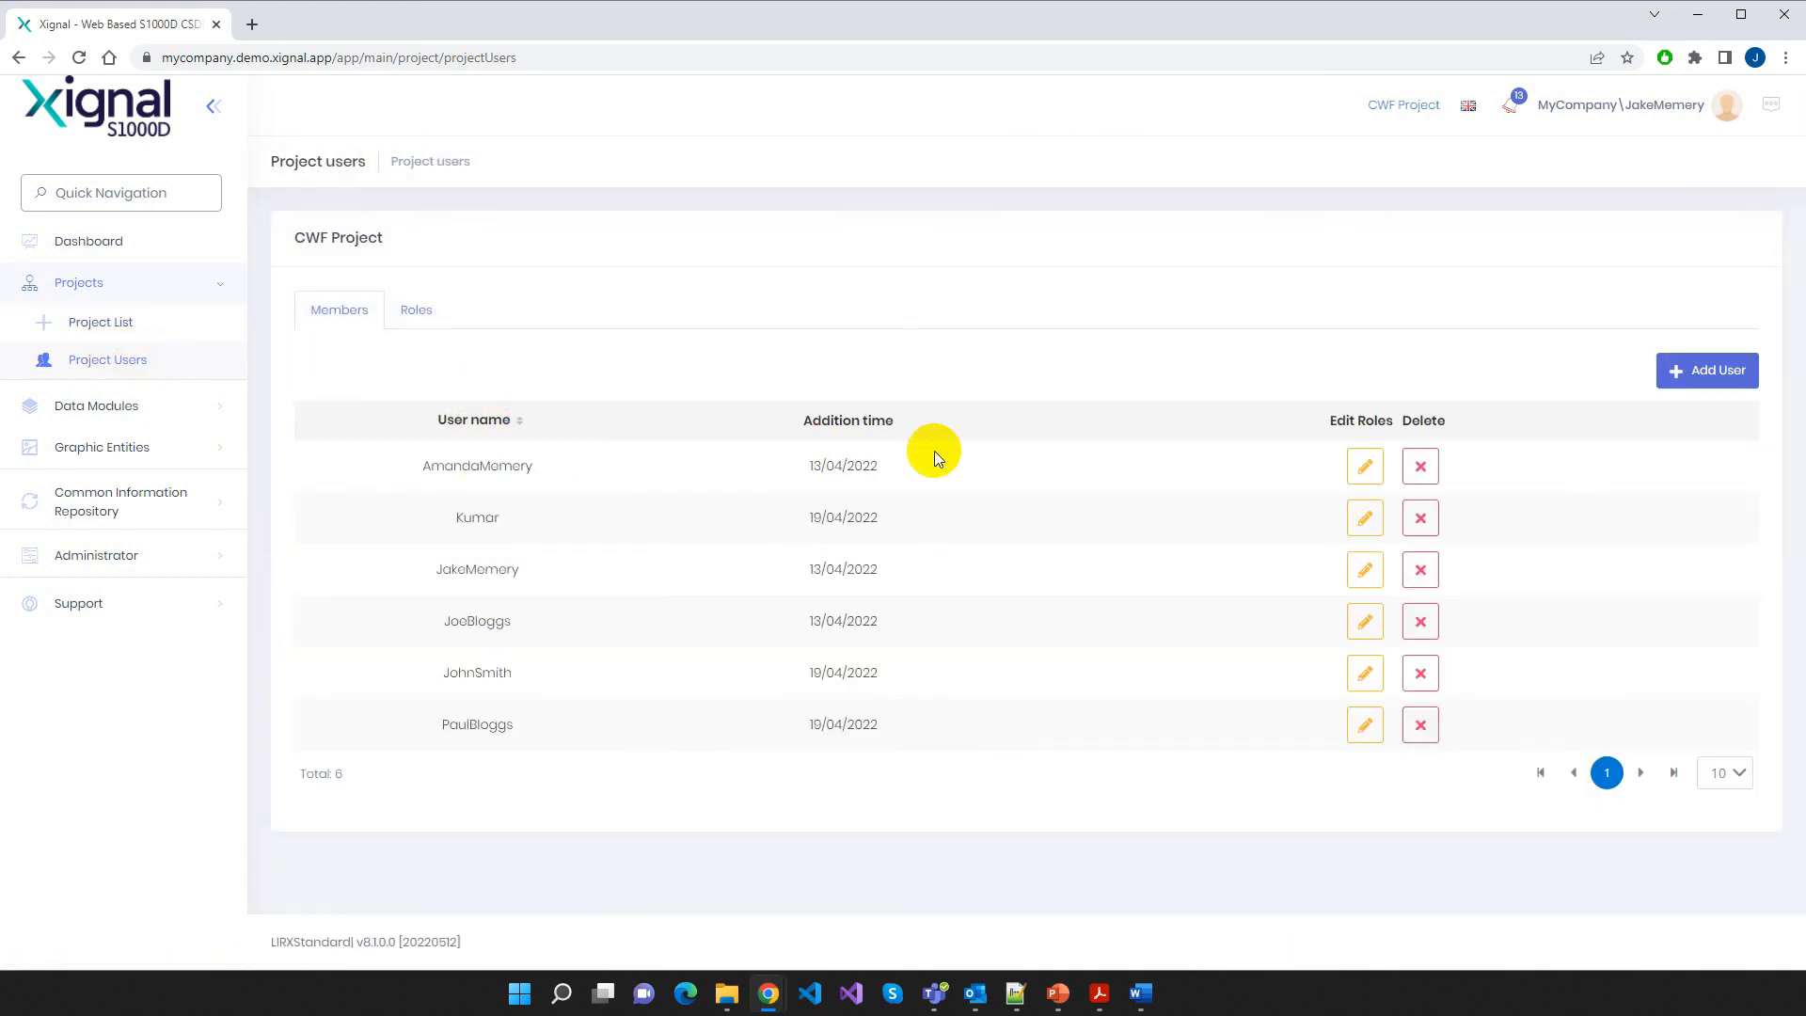
click(1363, 468)
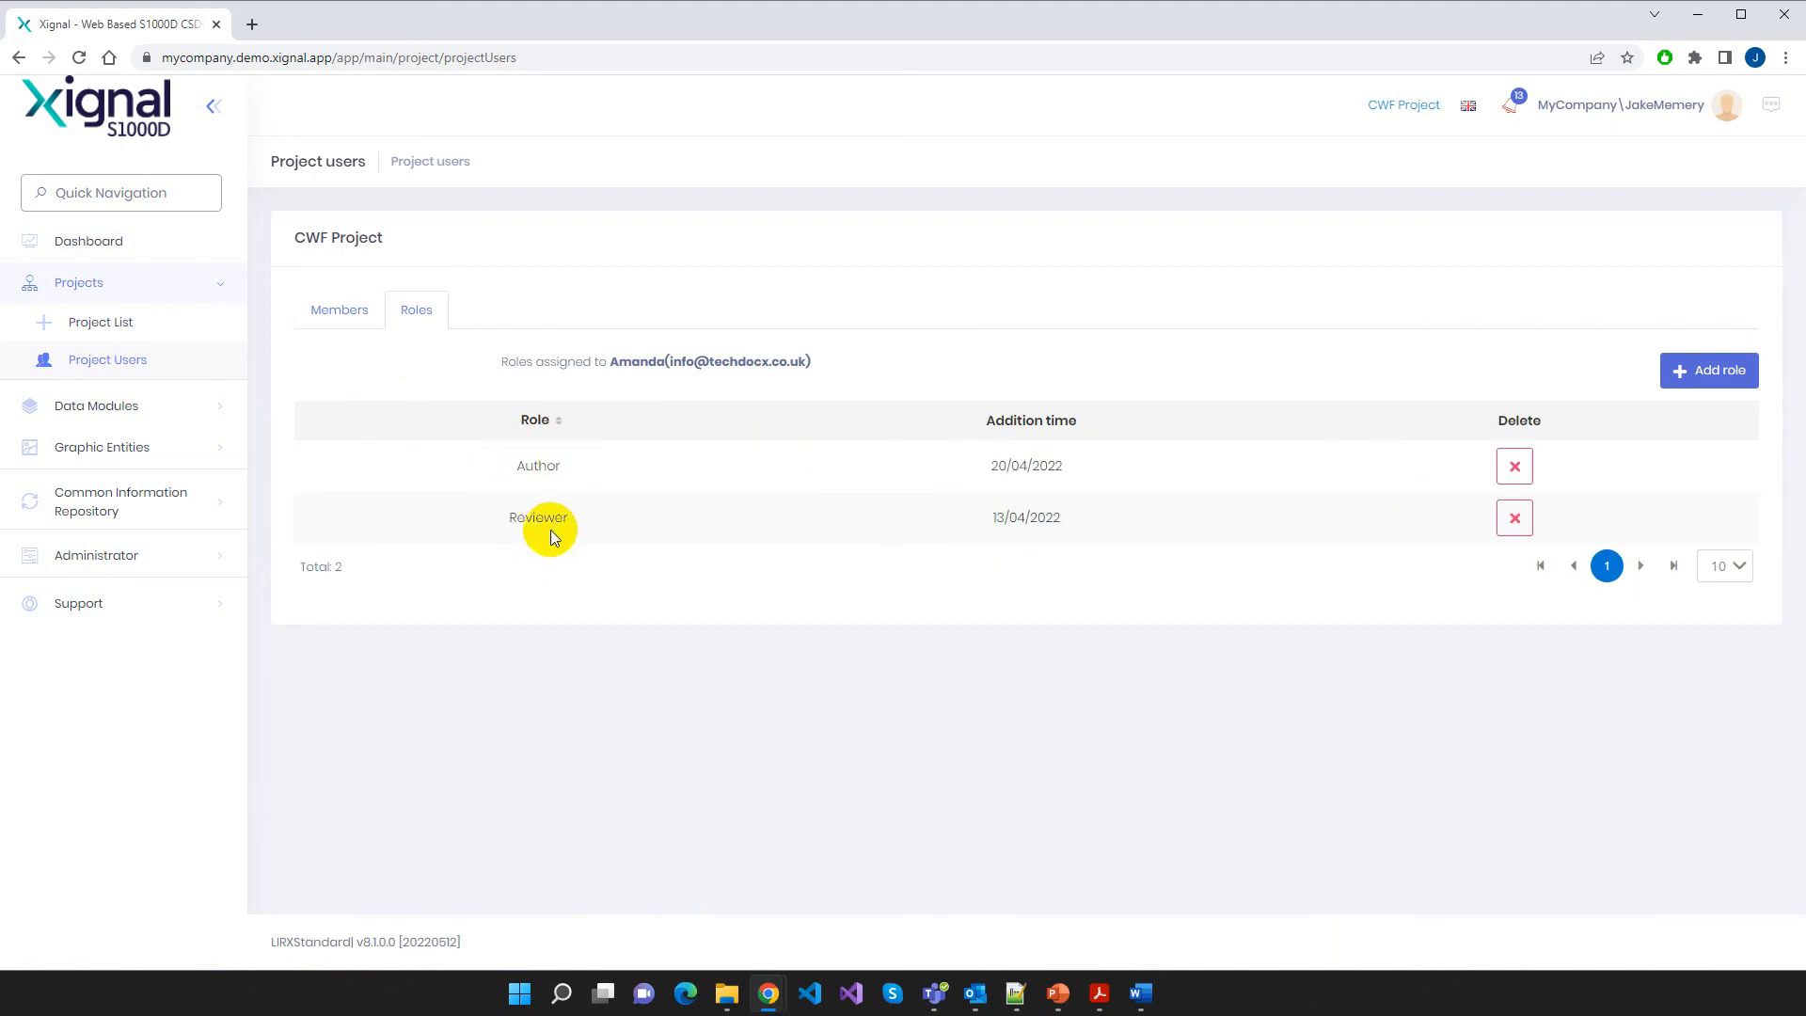
click(325, 310)
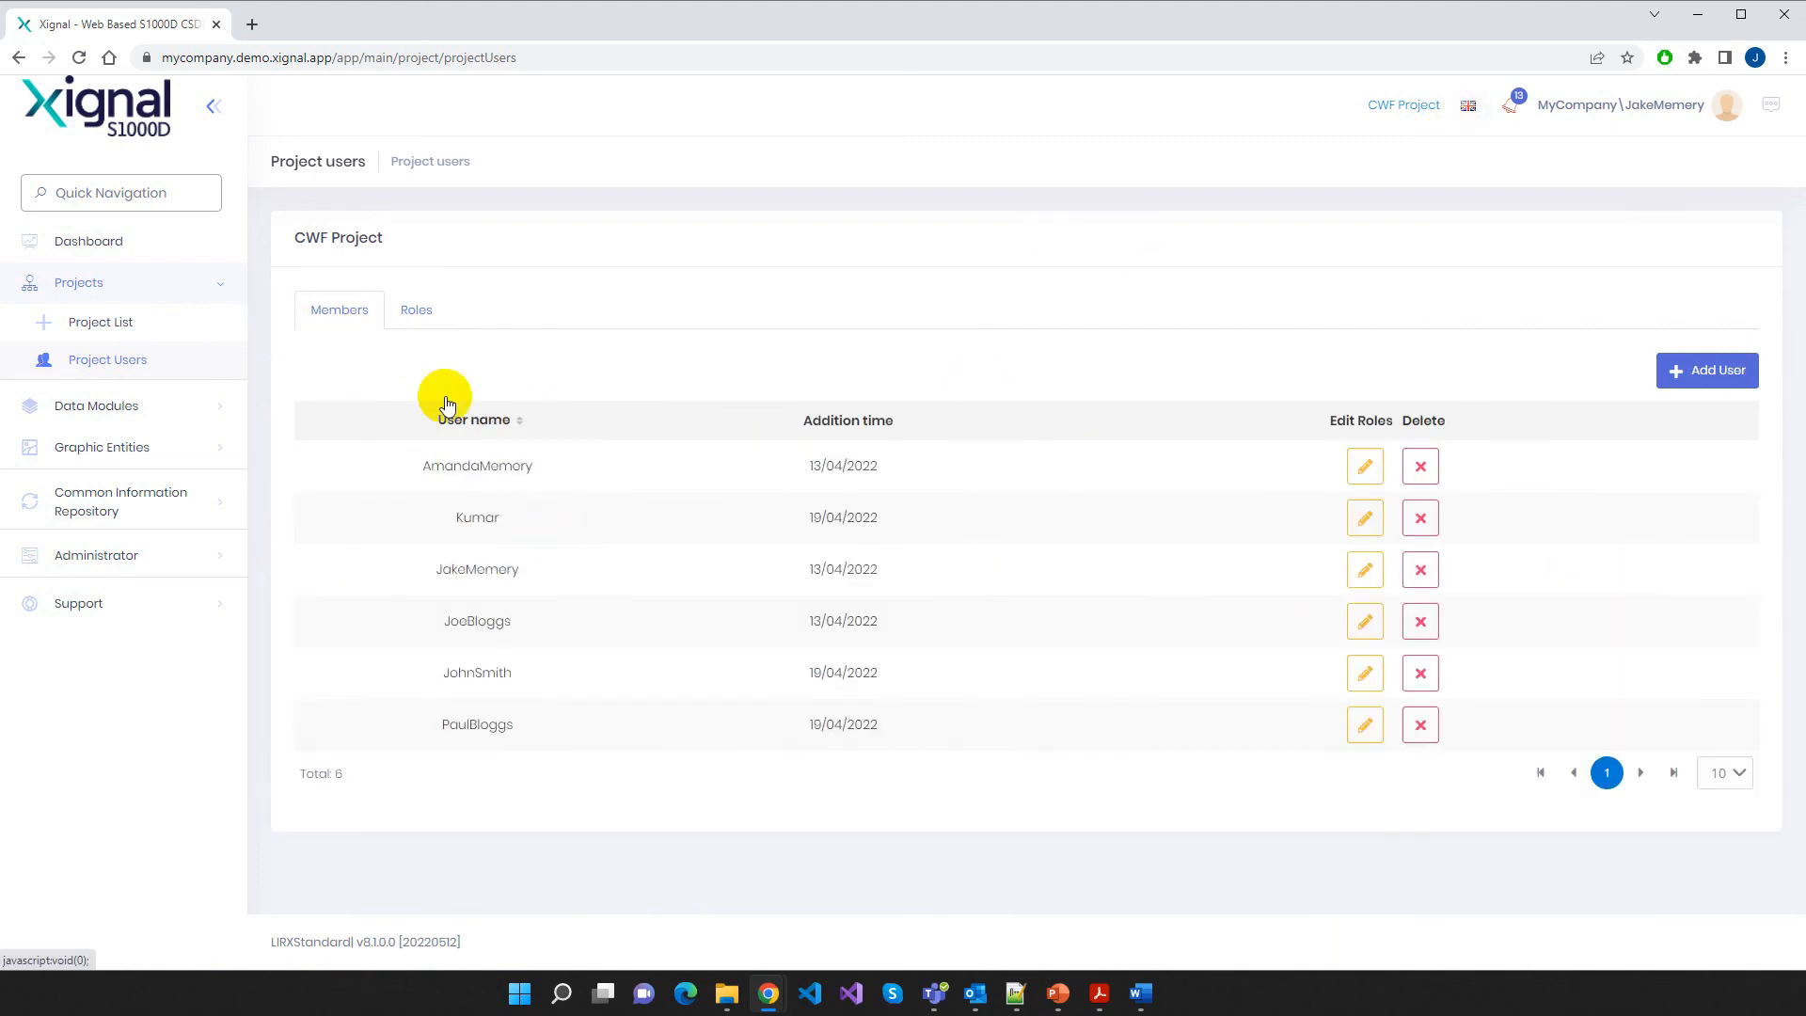
click(1365, 621)
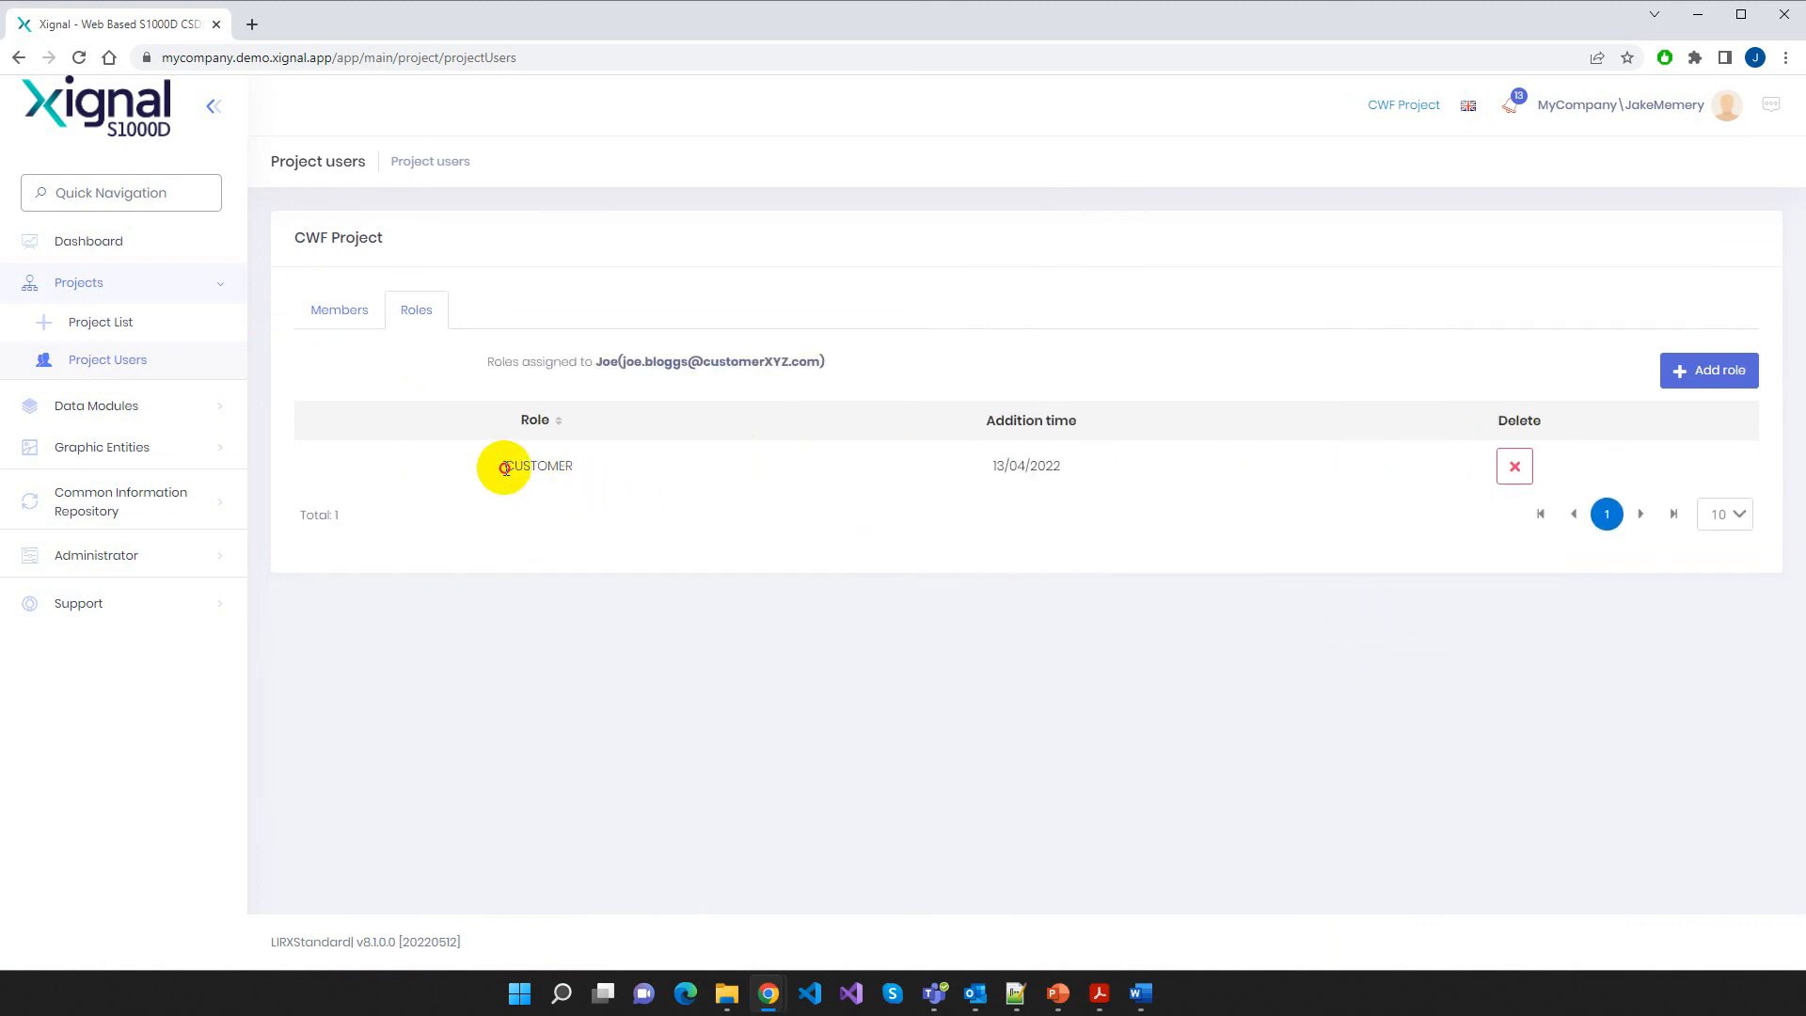
drag(504, 467, 580, 465)
click(744, 544)
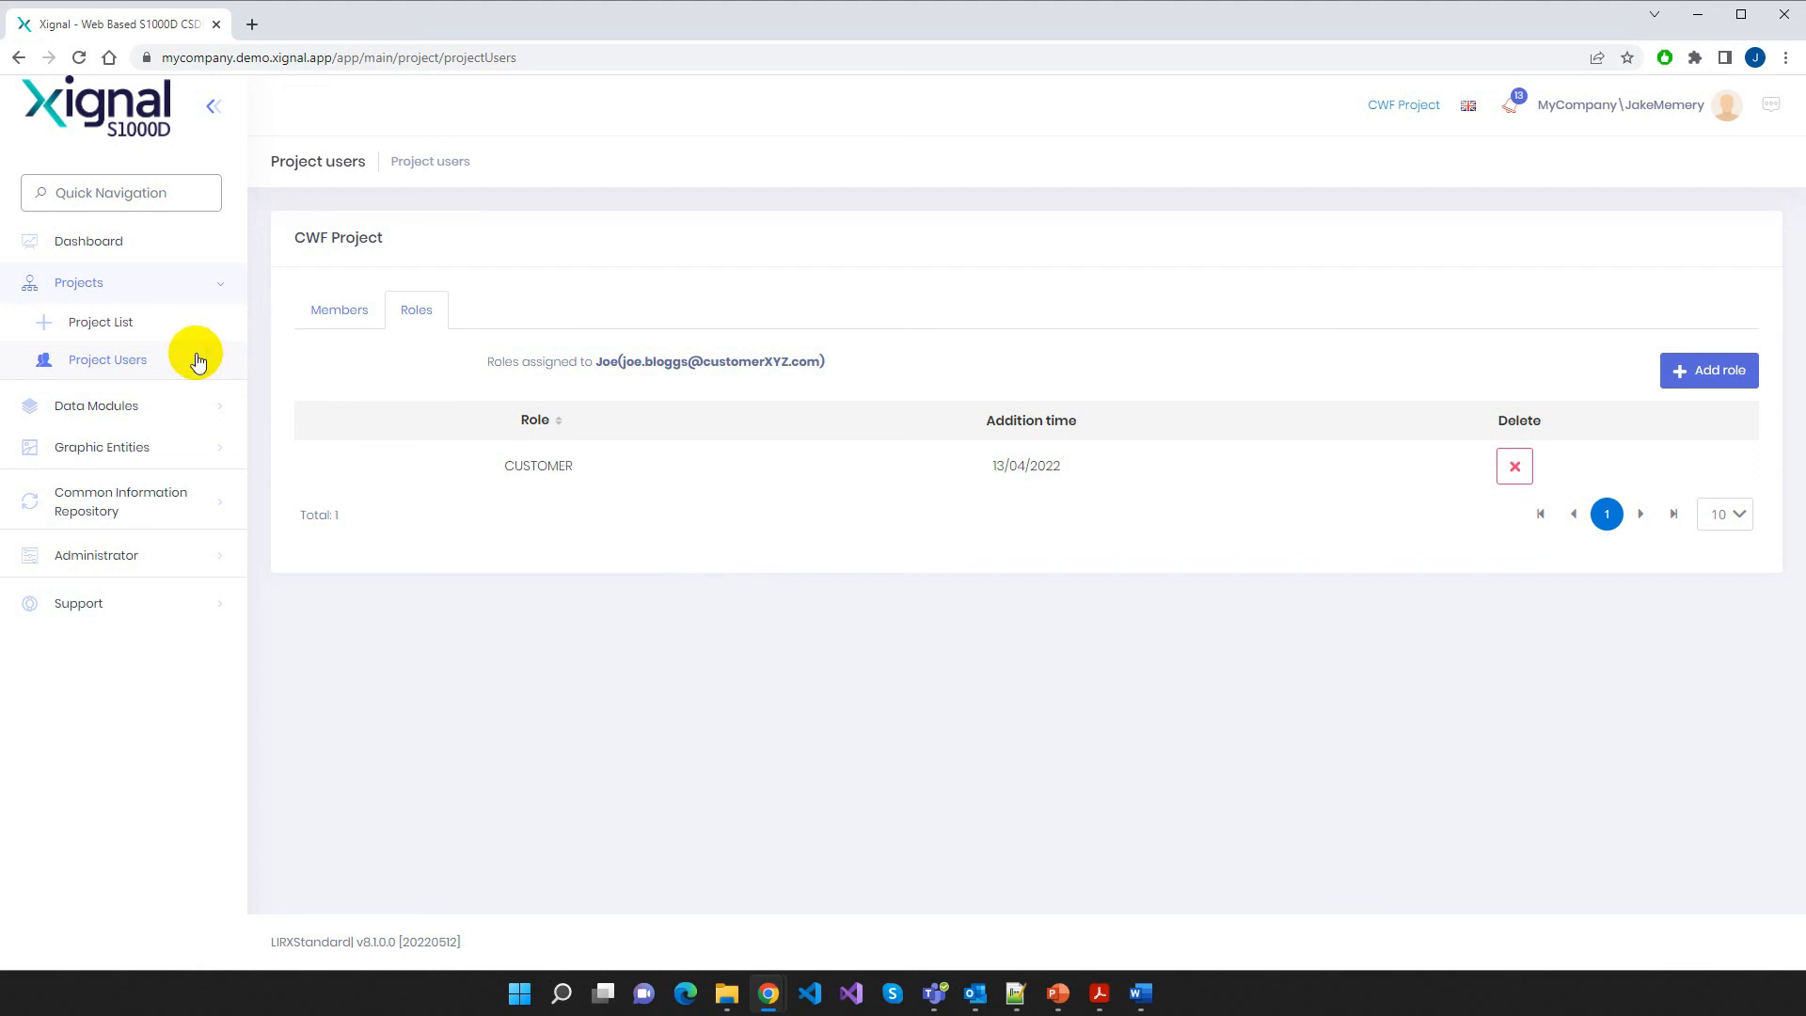
Examine the permissions granted to the CUSTOMER role, and close the role without saving
click(104, 555)
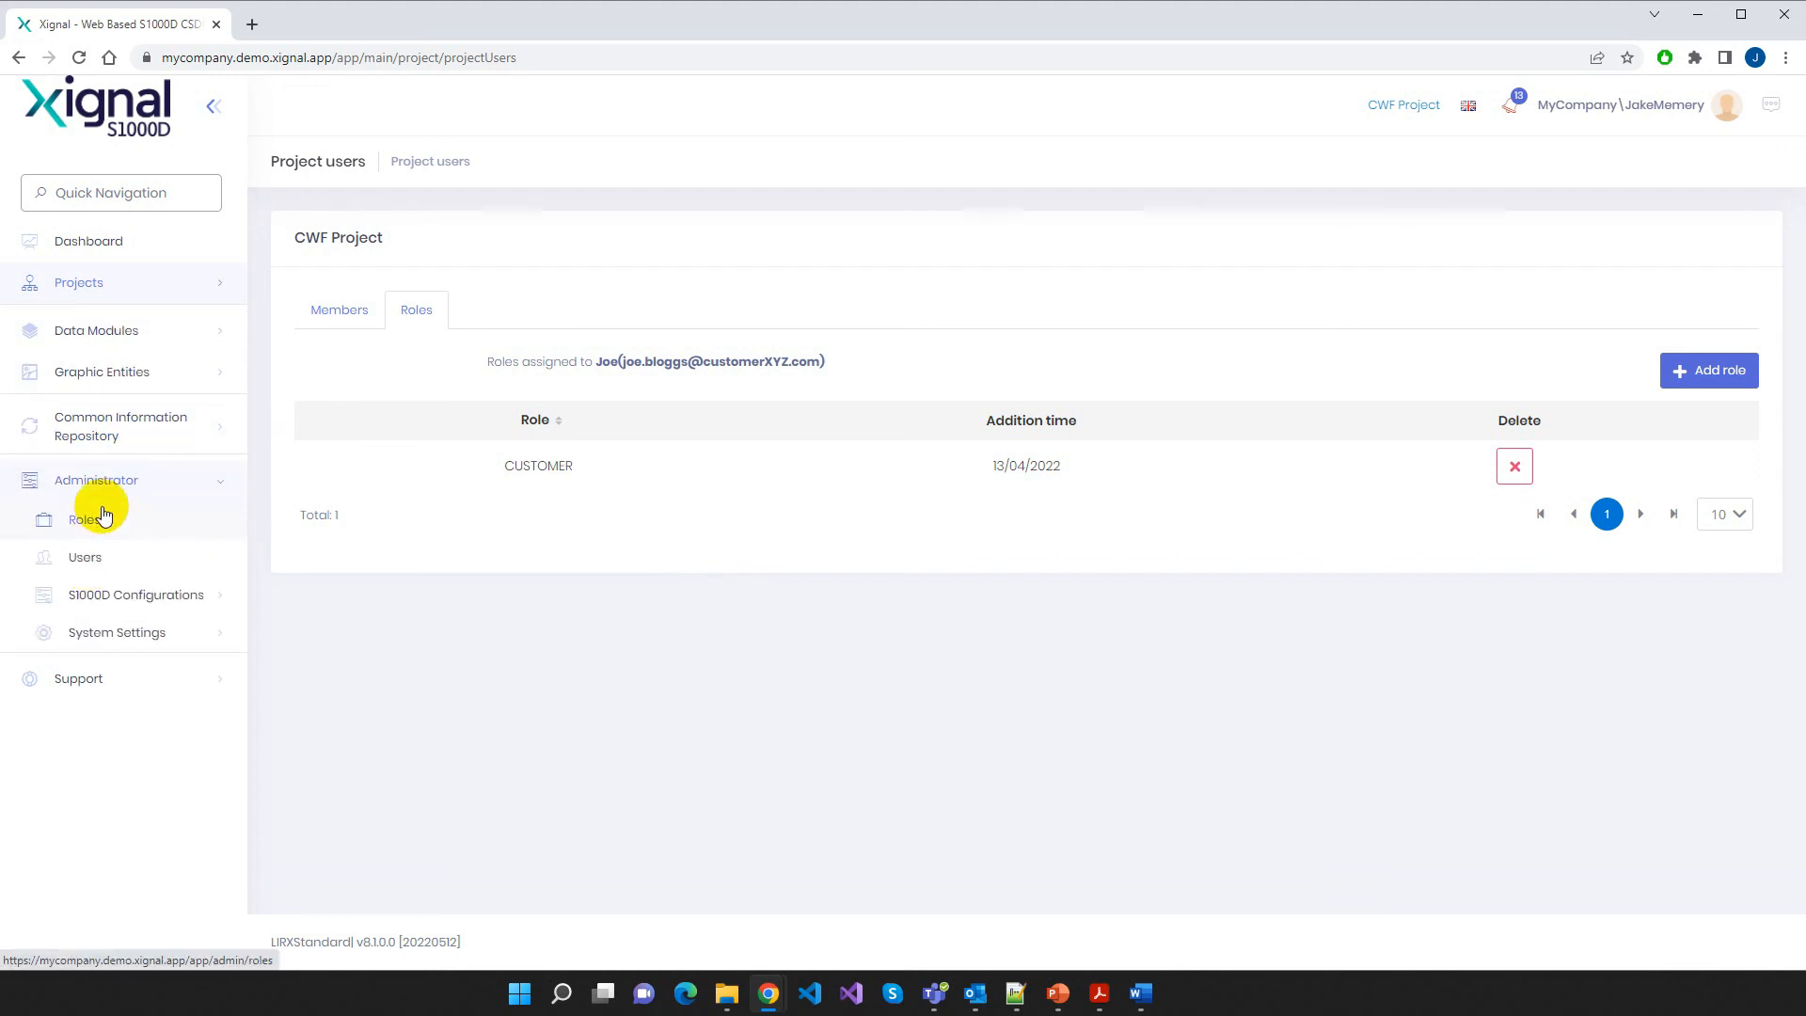
click(94, 522)
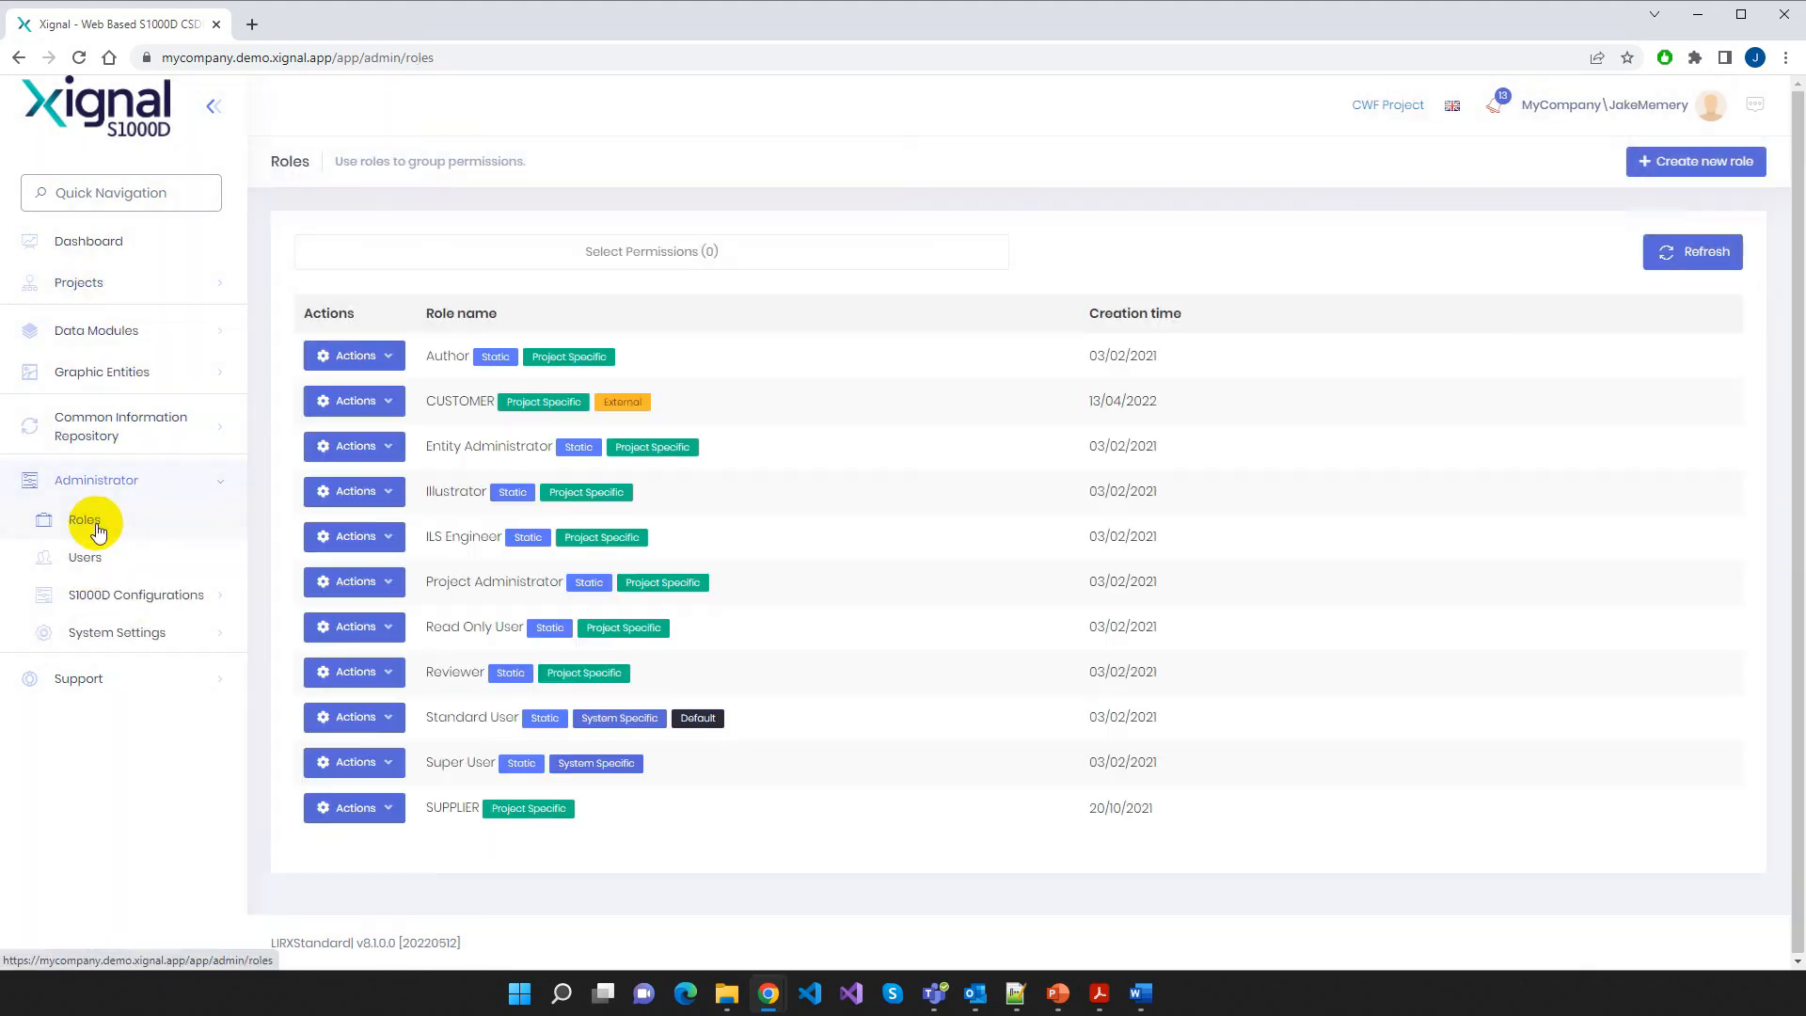
click(391, 404)
click(353, 449)
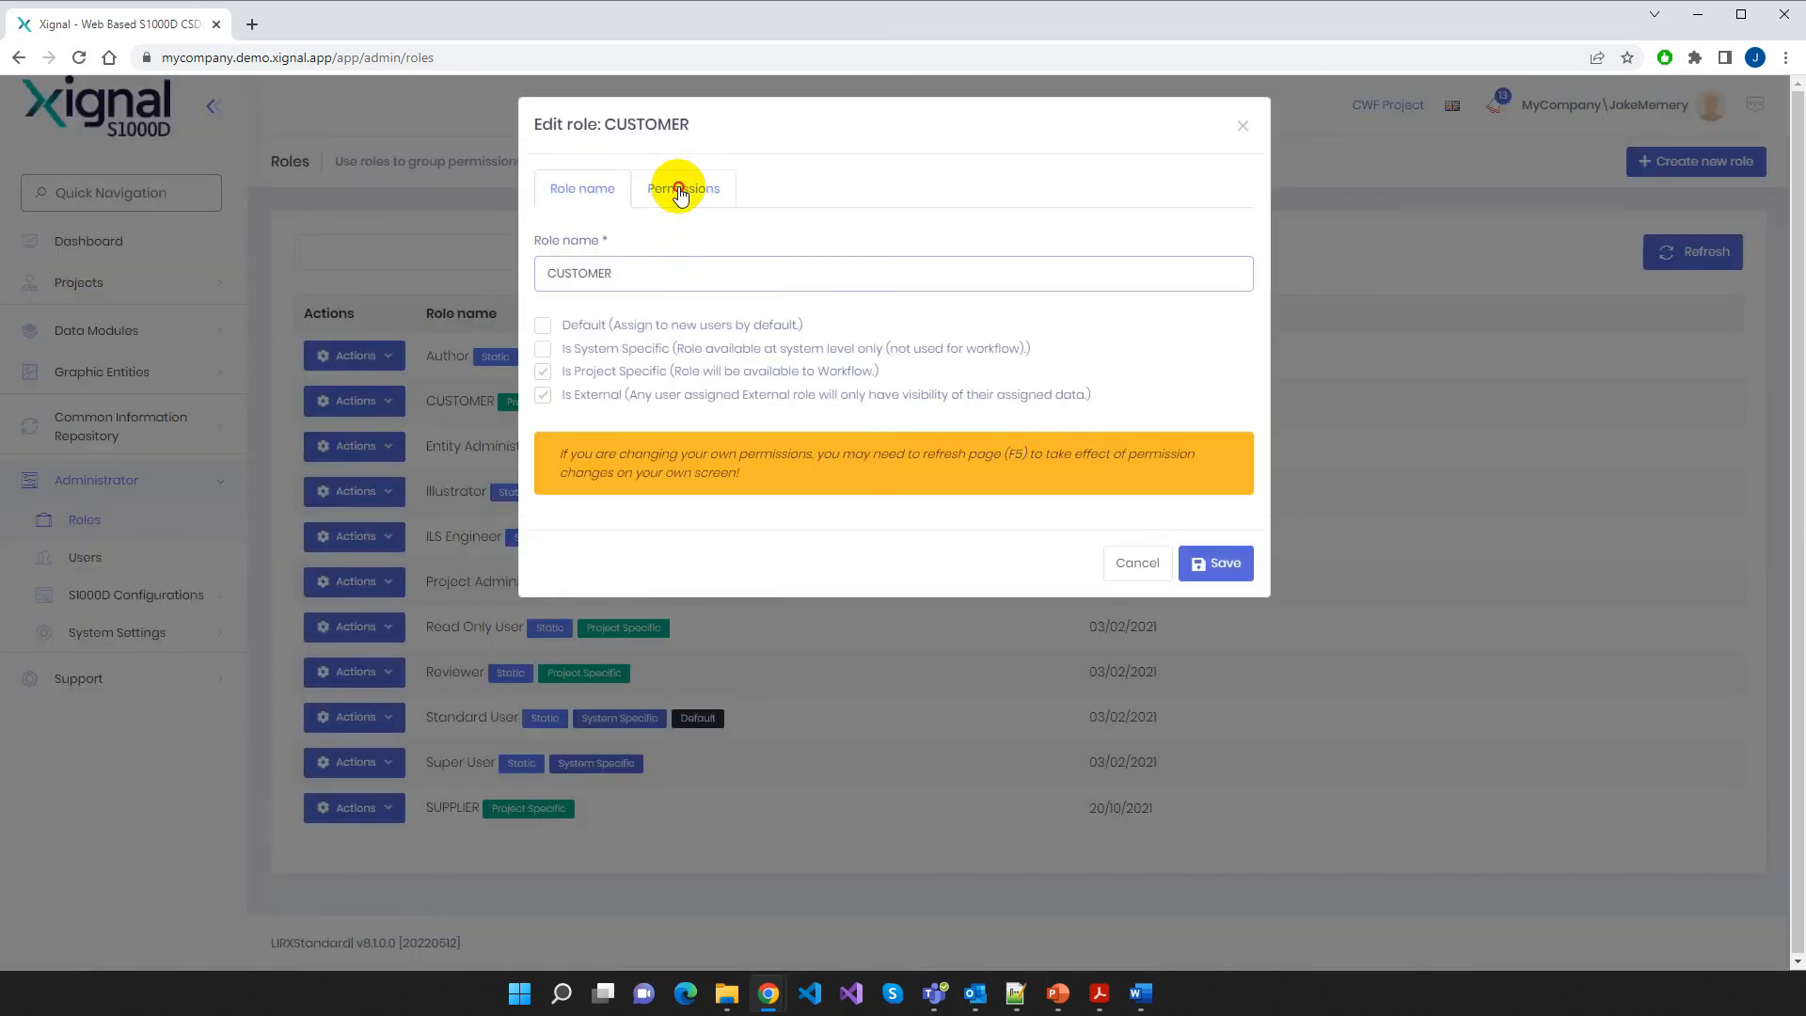
click(681, 190)
scroll(947, 452, down, 4)
scroll(672, 364, down, 15)
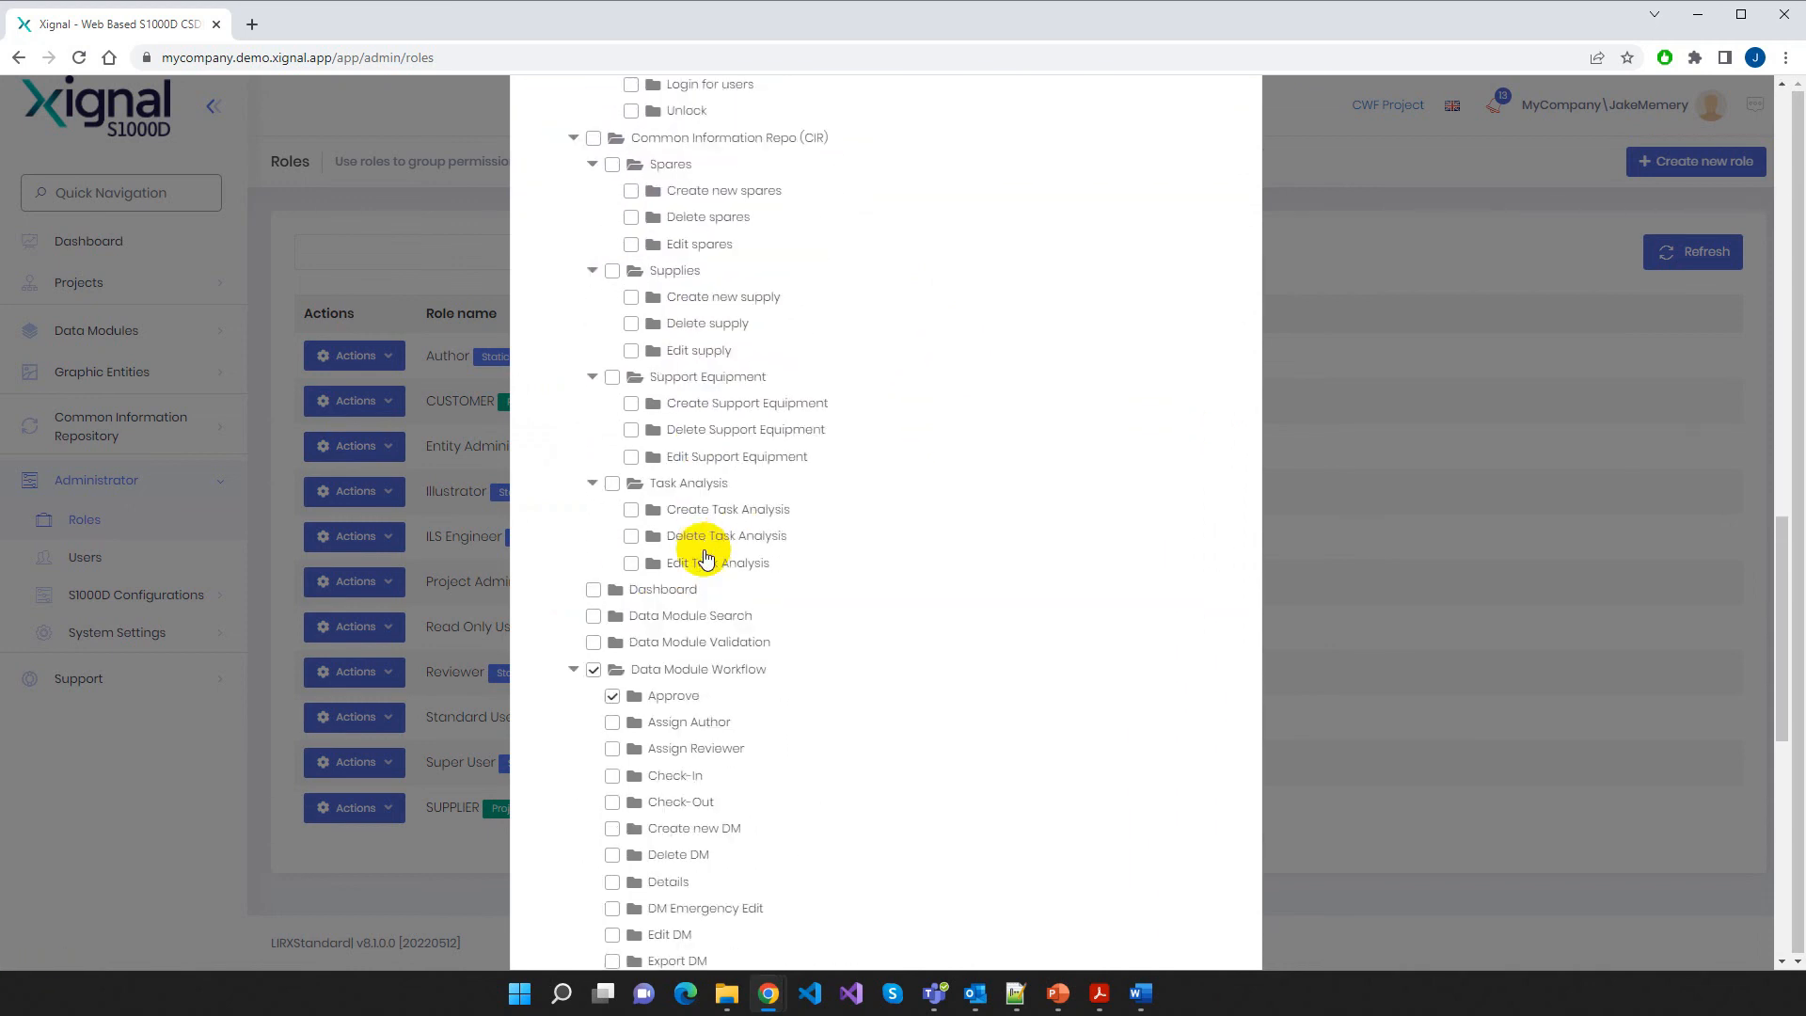
scroll(706, 559, down, 2)
scroll(771, 645, down, 2)
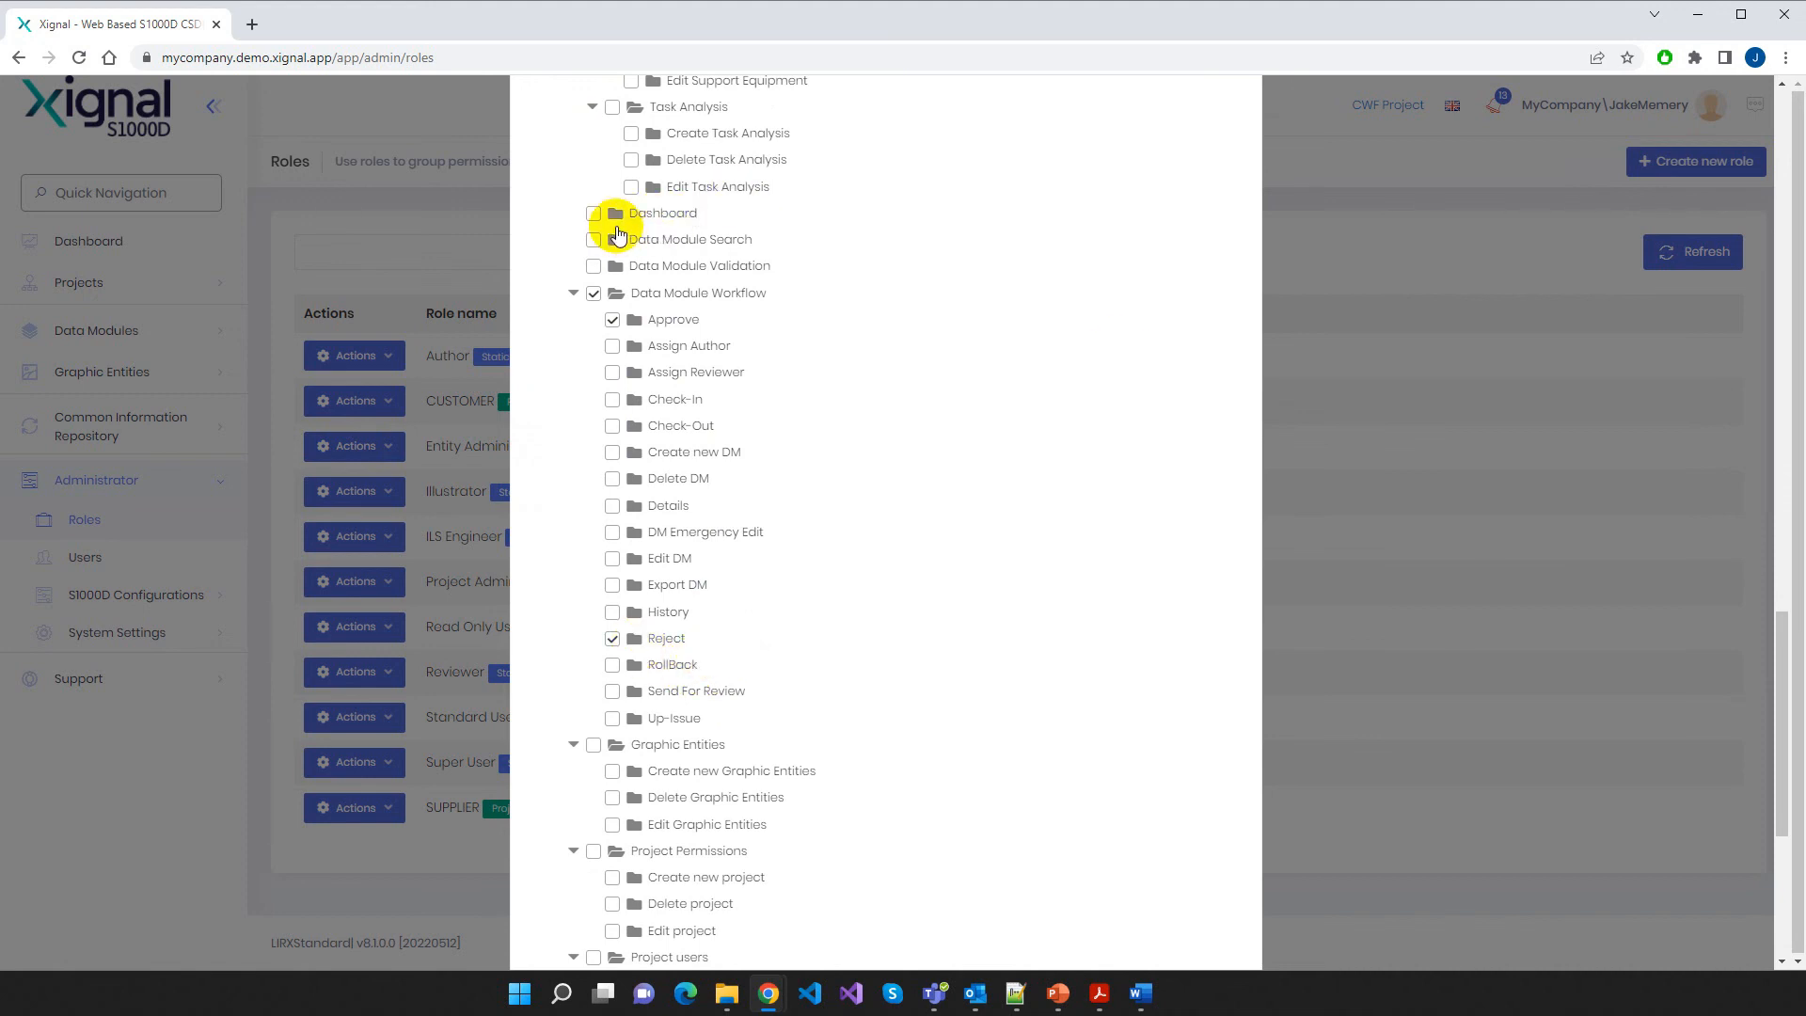
scroll(1157, 501, down, 5)
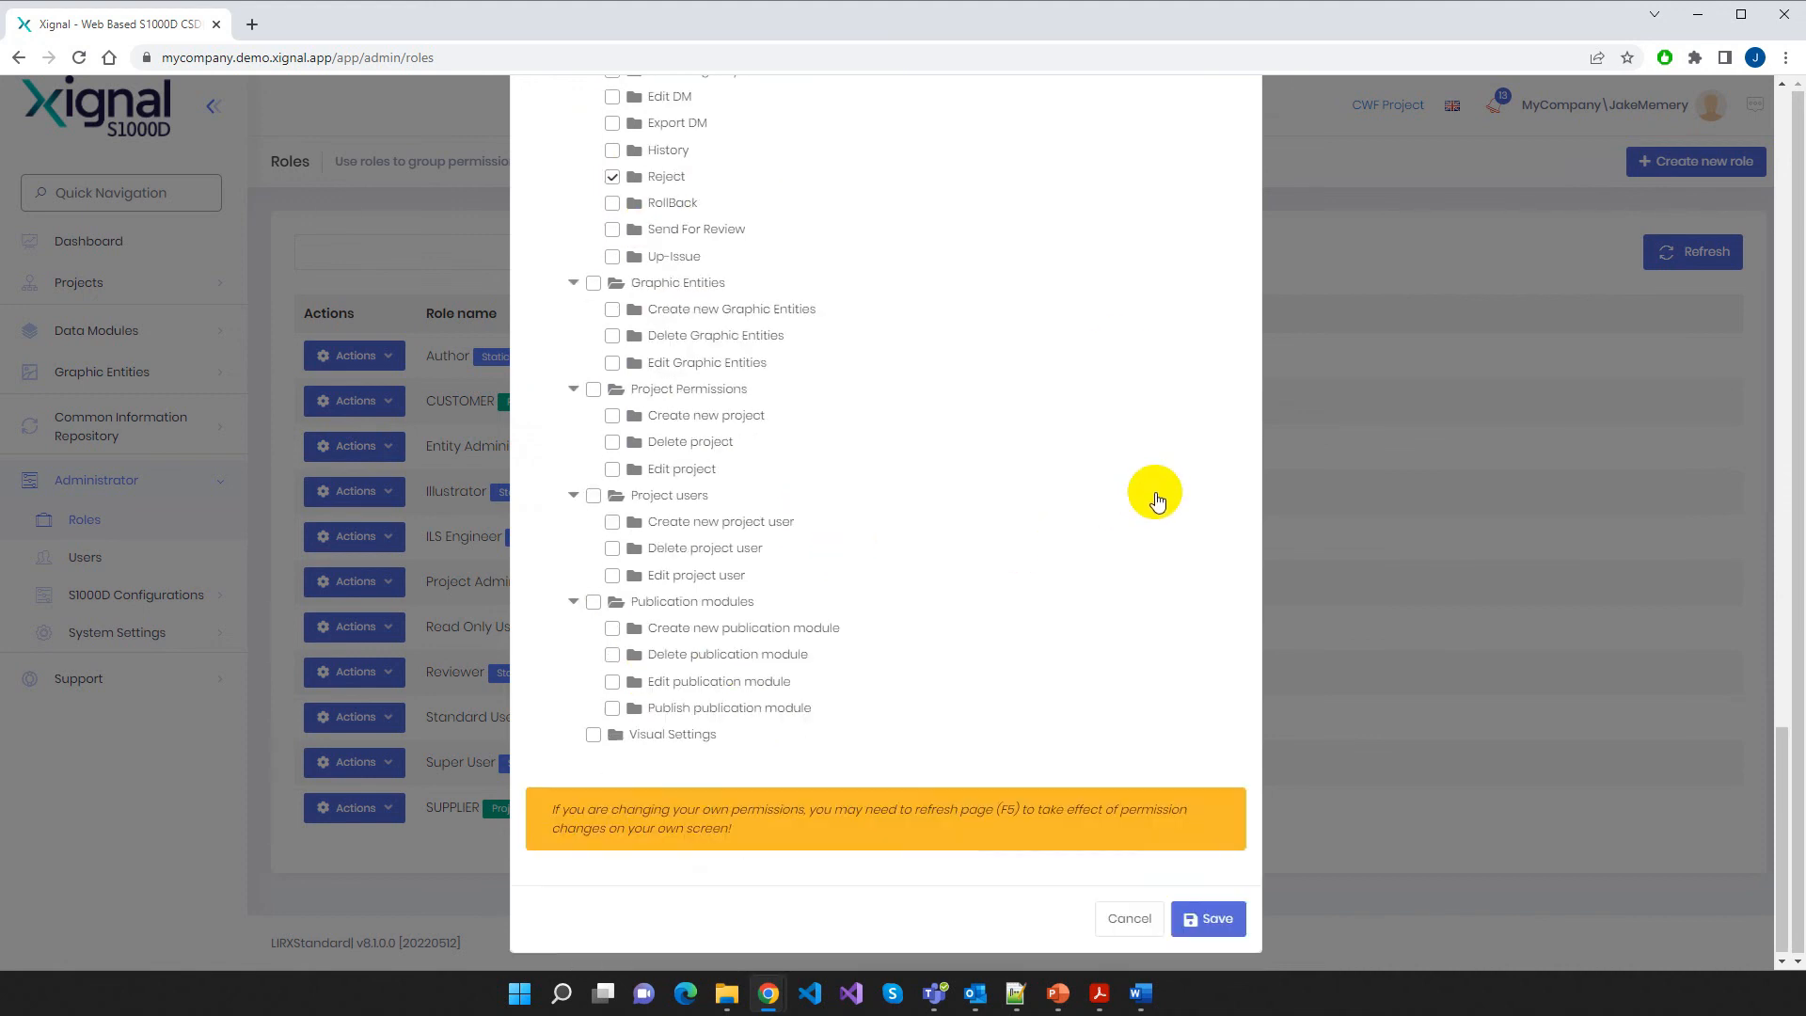
click(1129, 918)
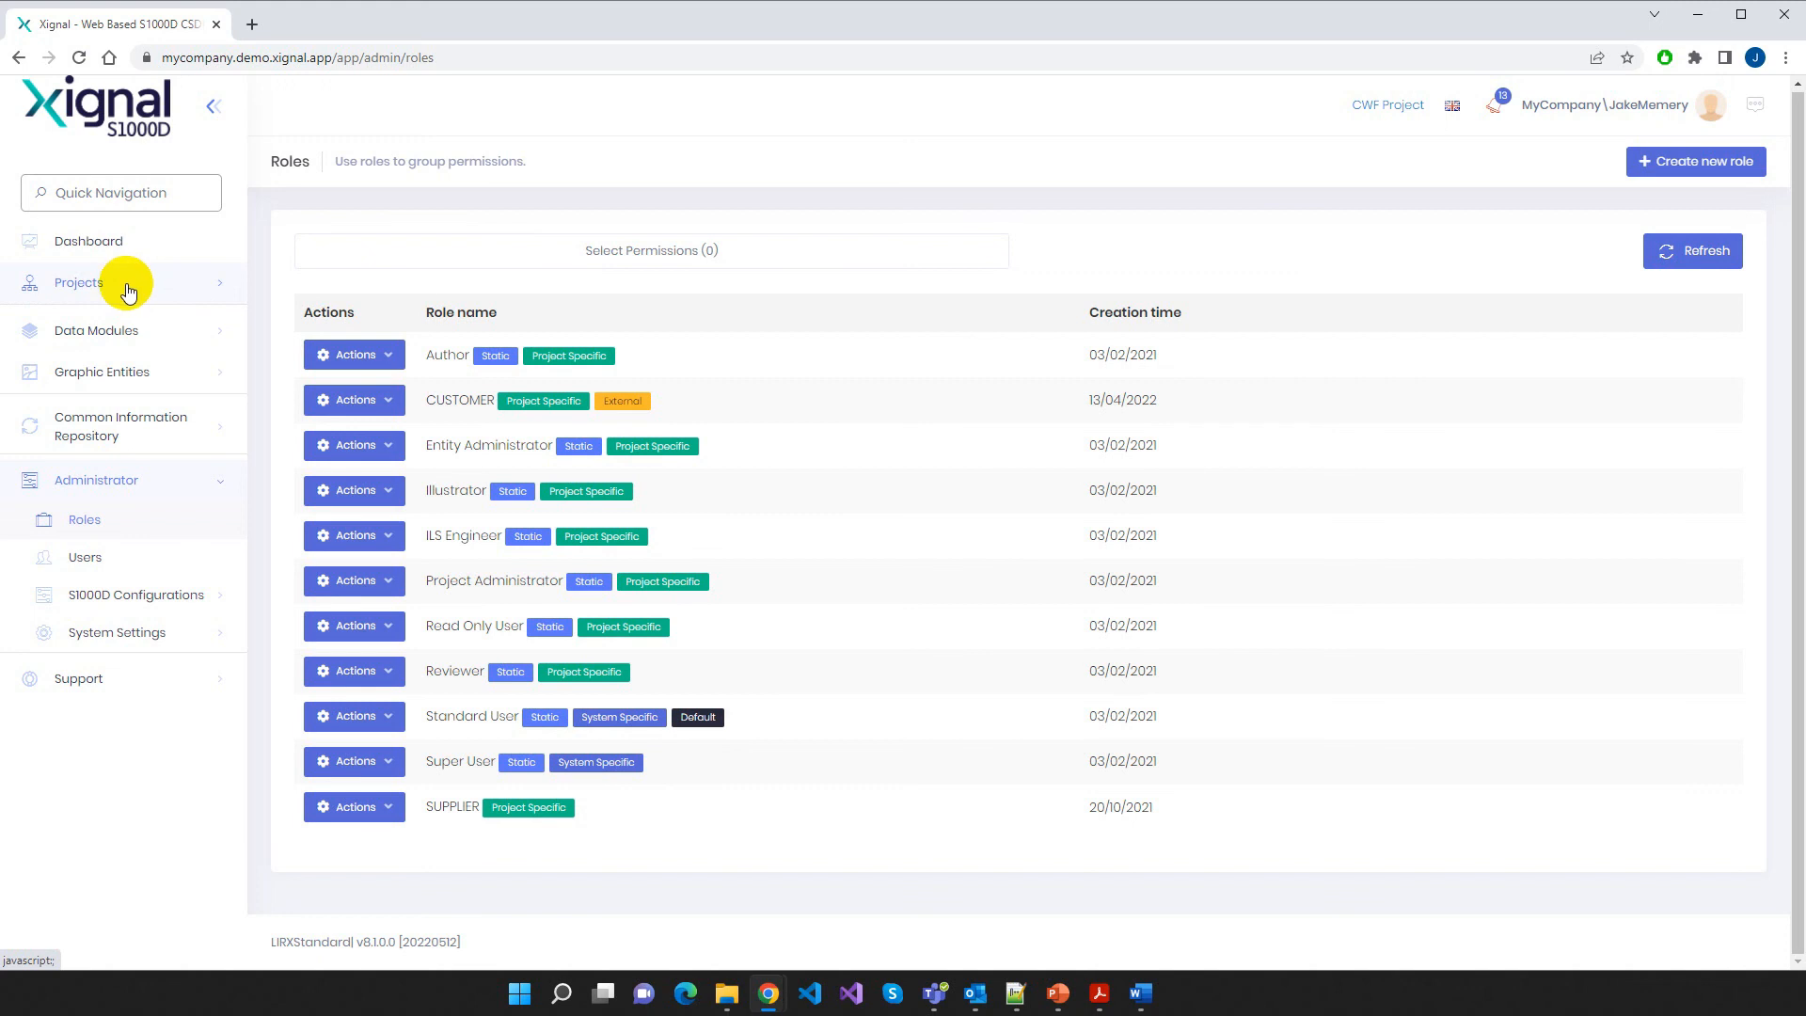
Log out and submit a login for the customer account with its user name, password and robot check
click(1550, 105)
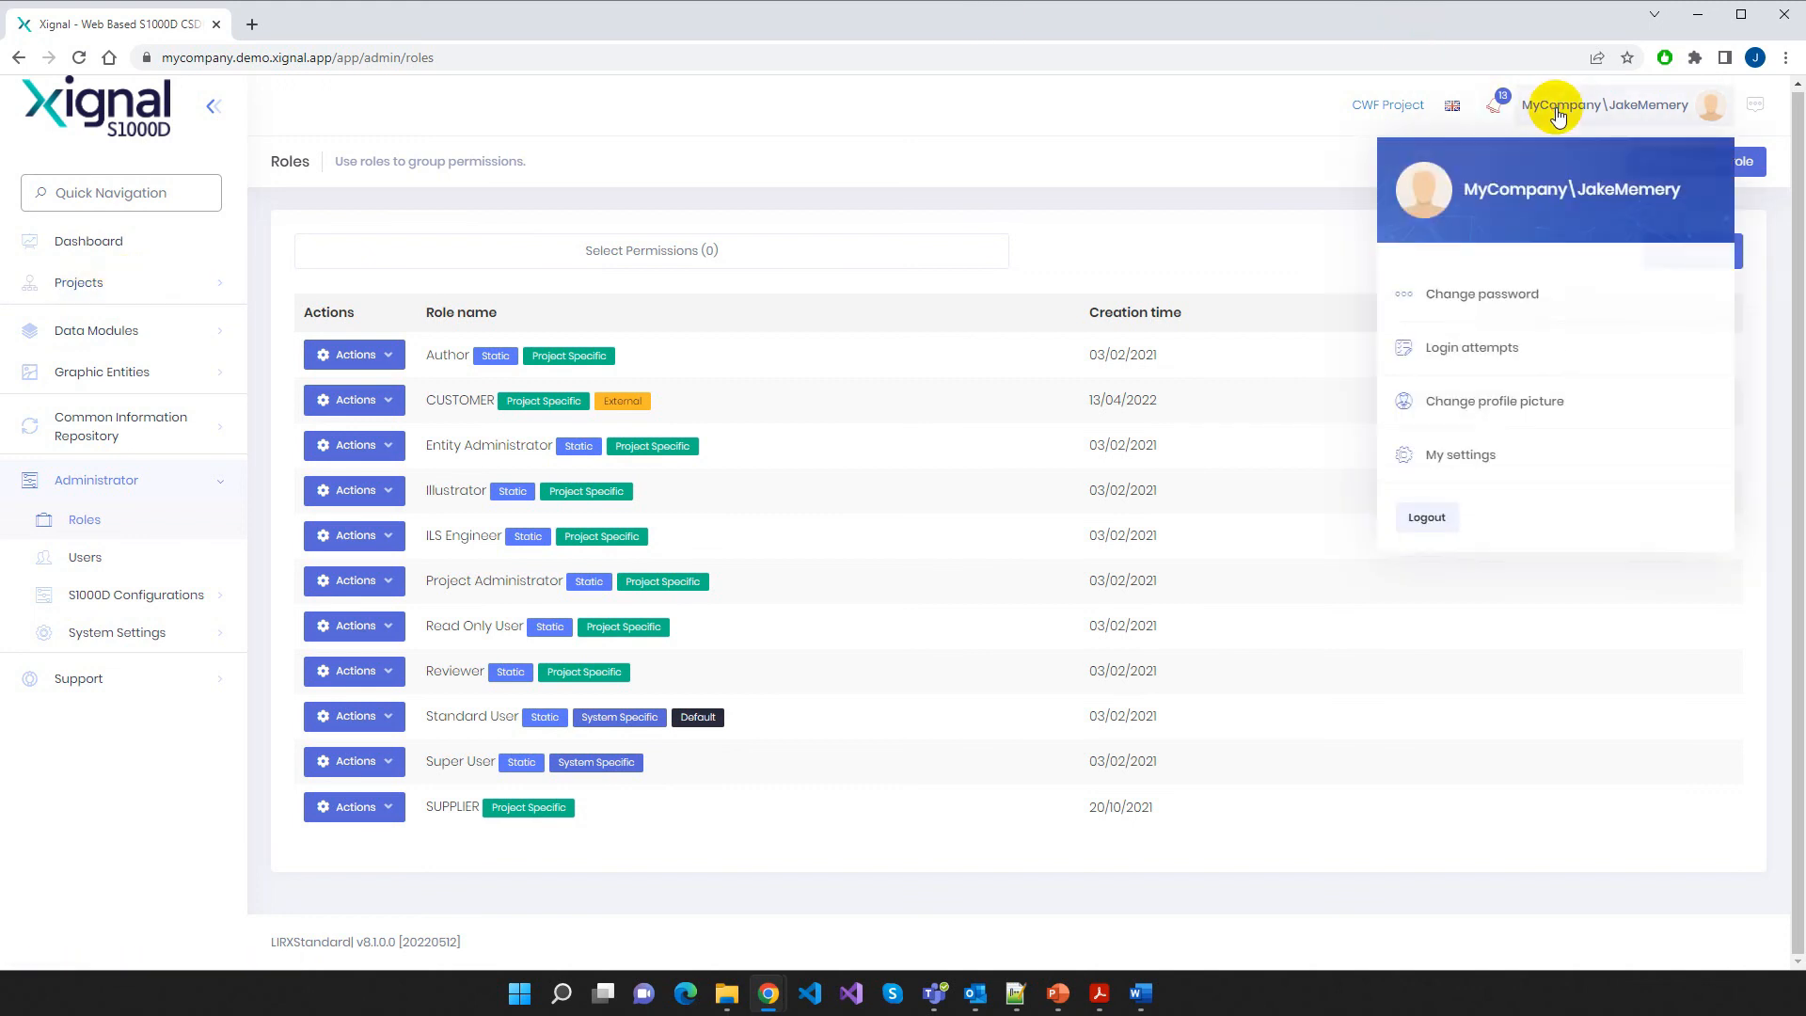
click(1426, 516)
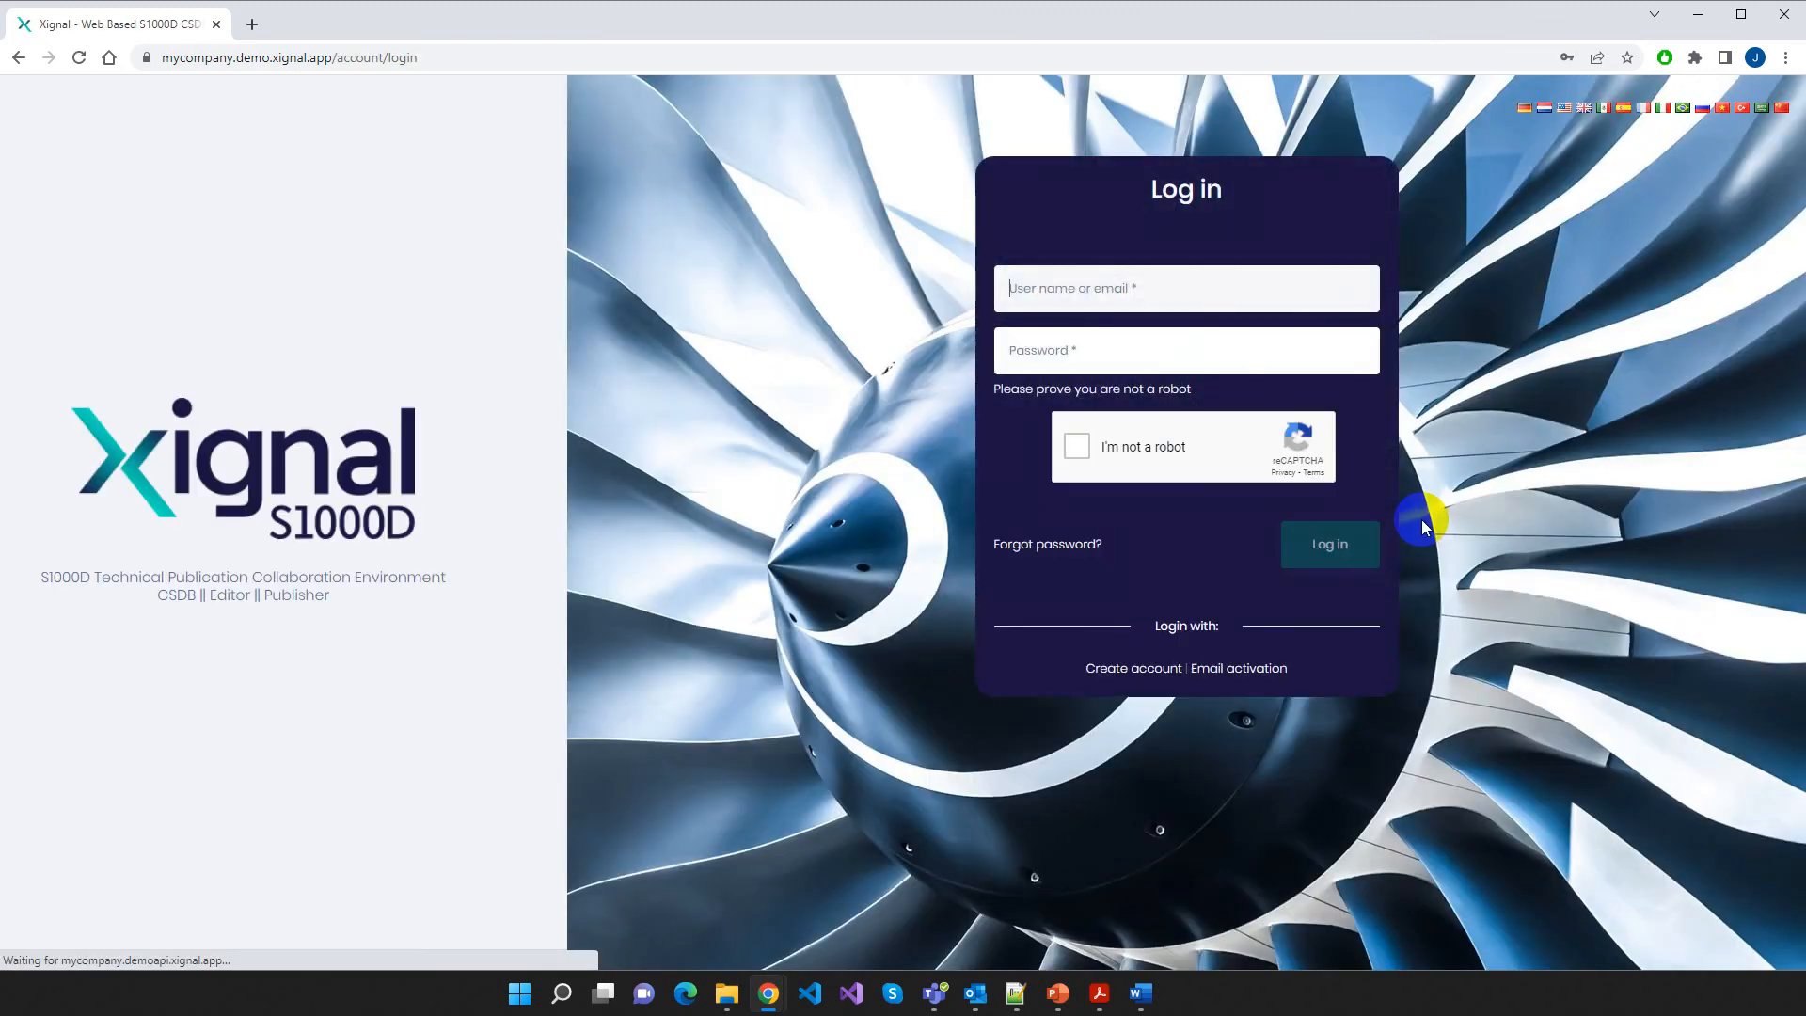
text(joe)
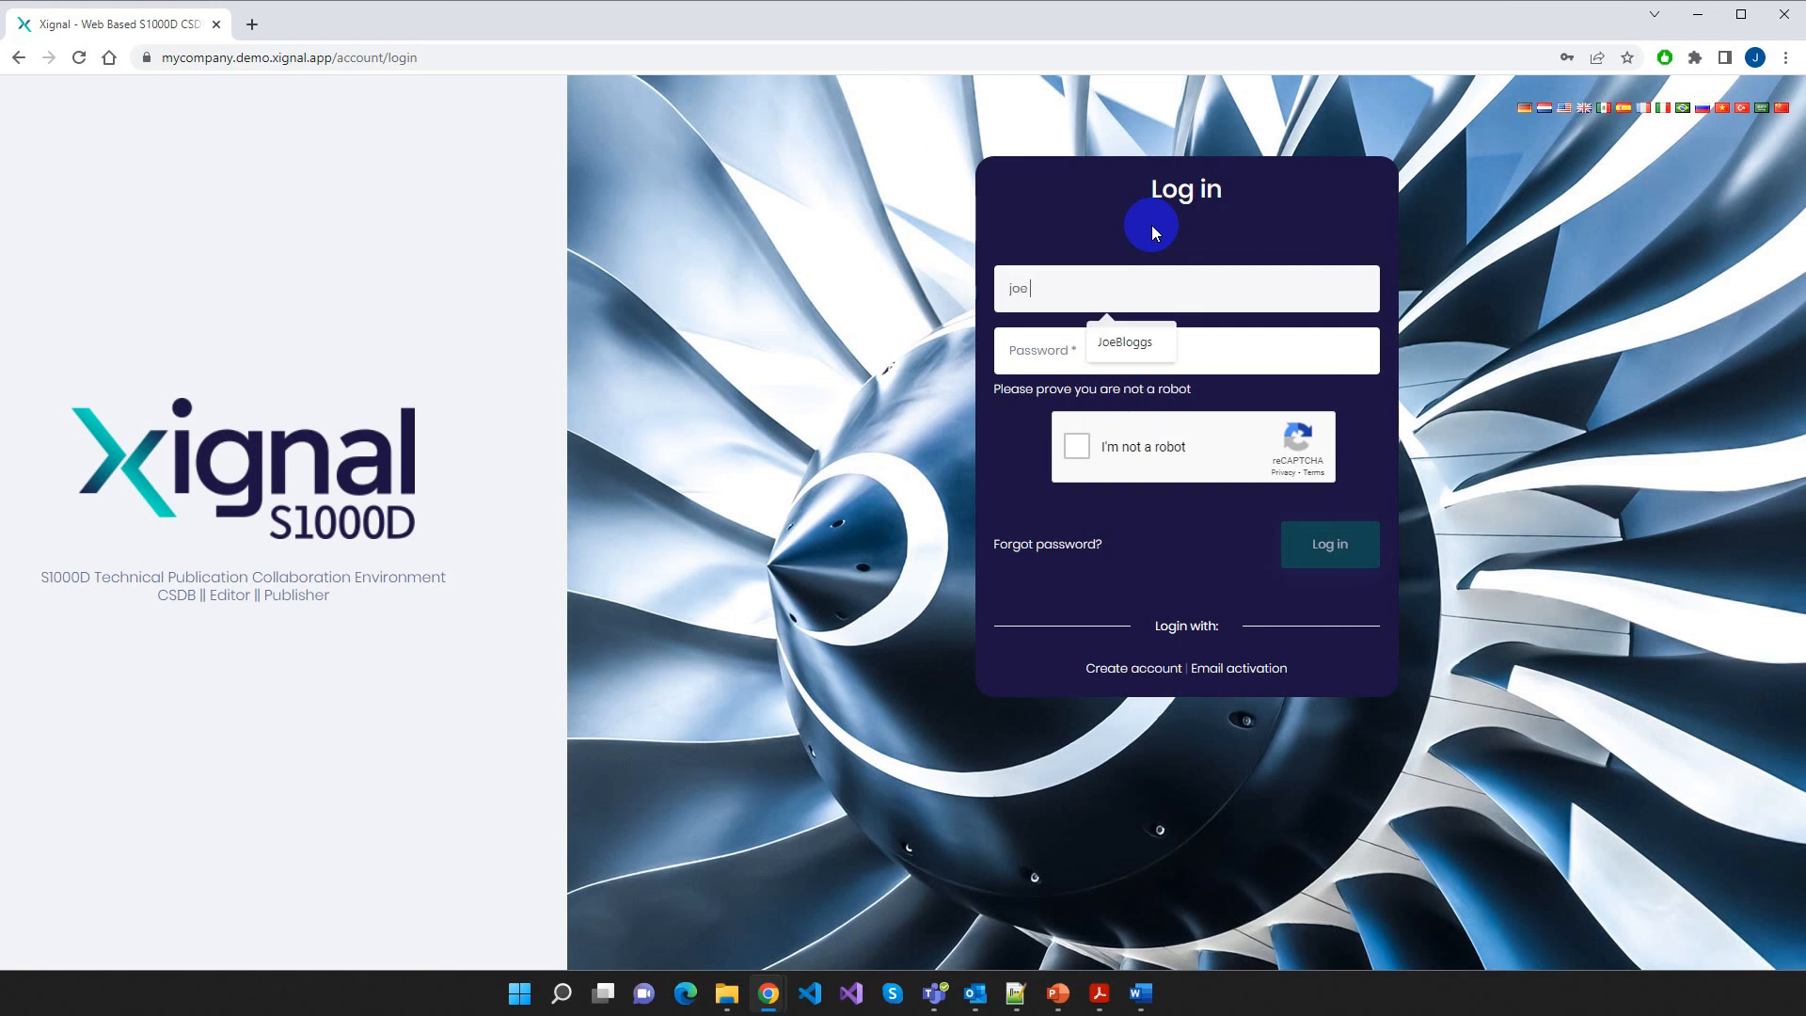
click(1124, 343)
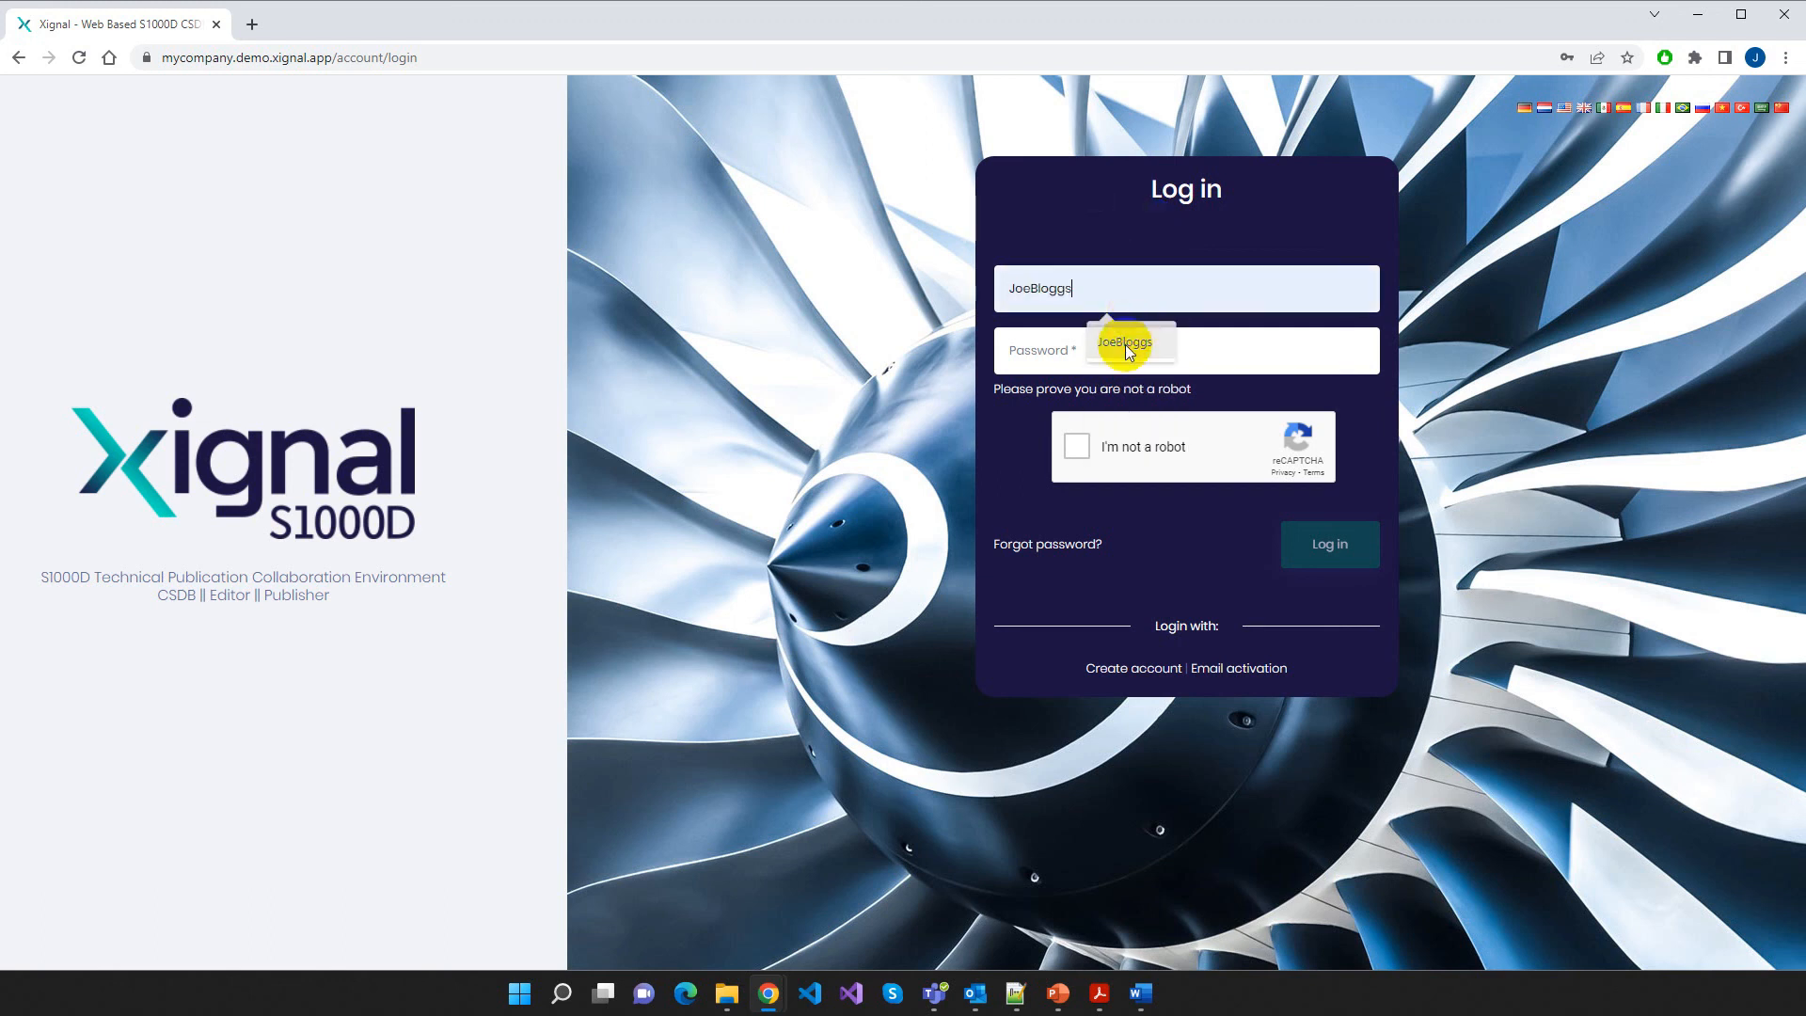
click(1061, 355)
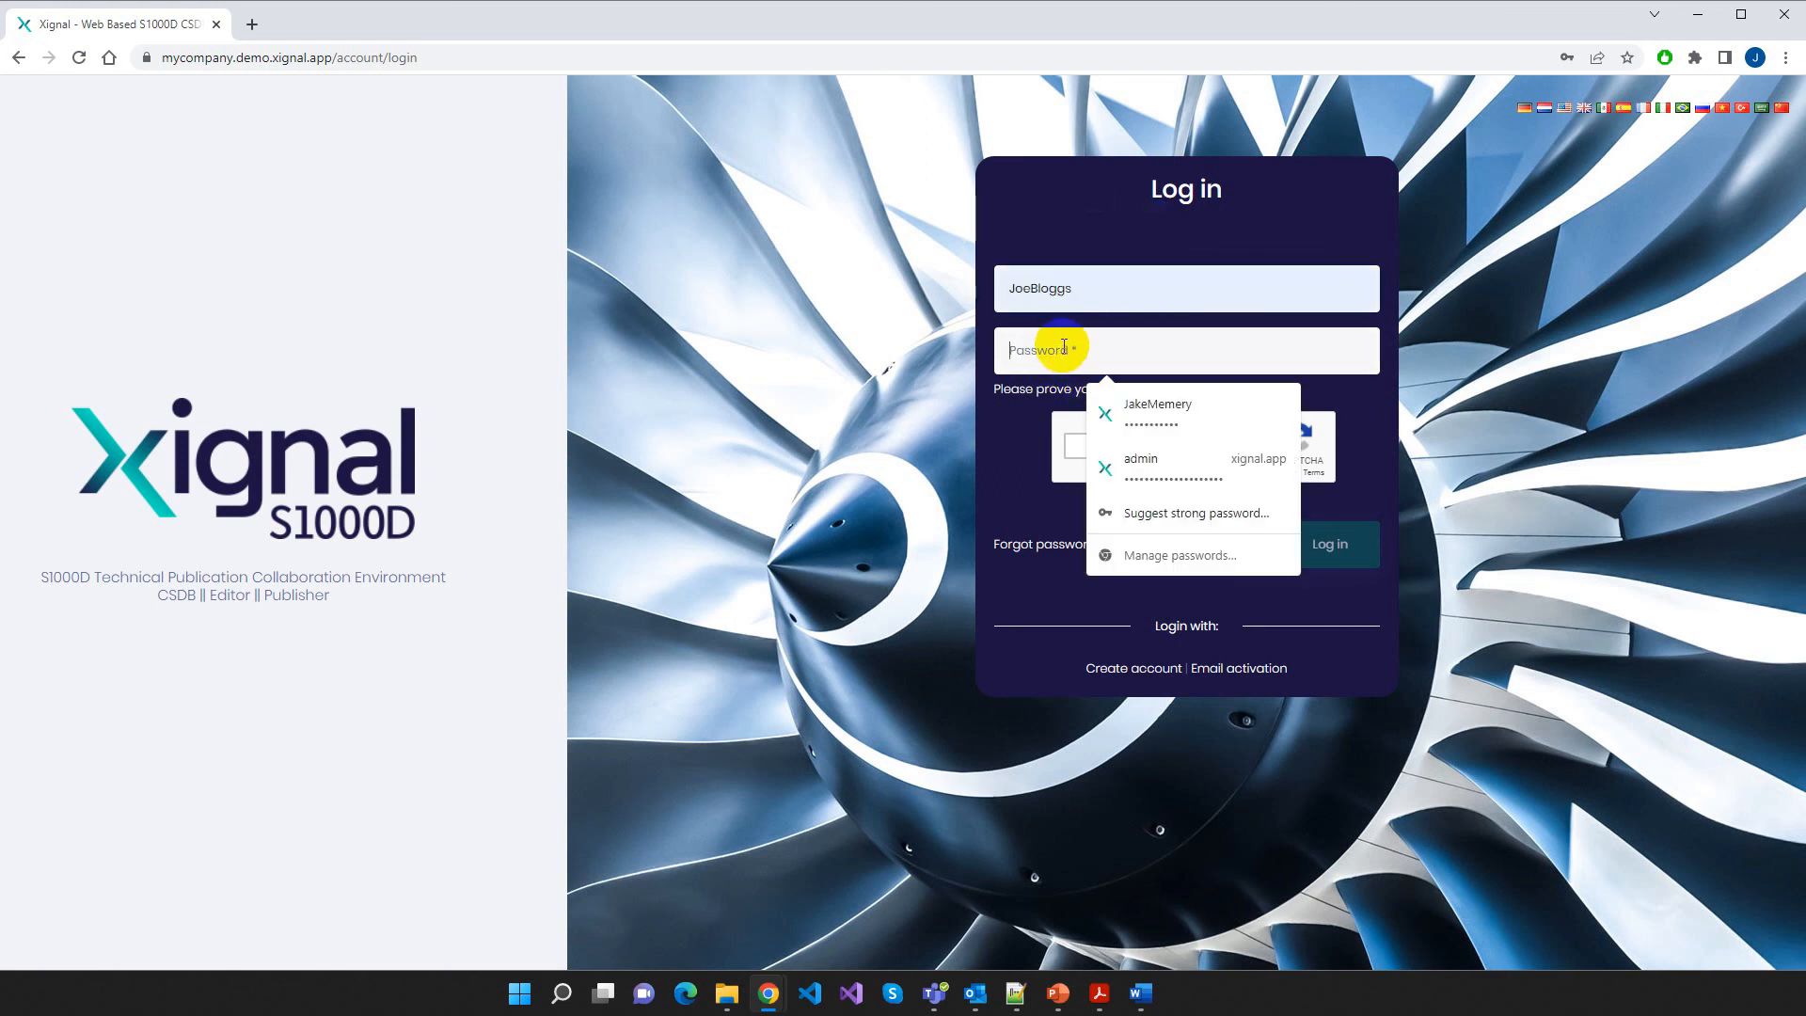
text(•)
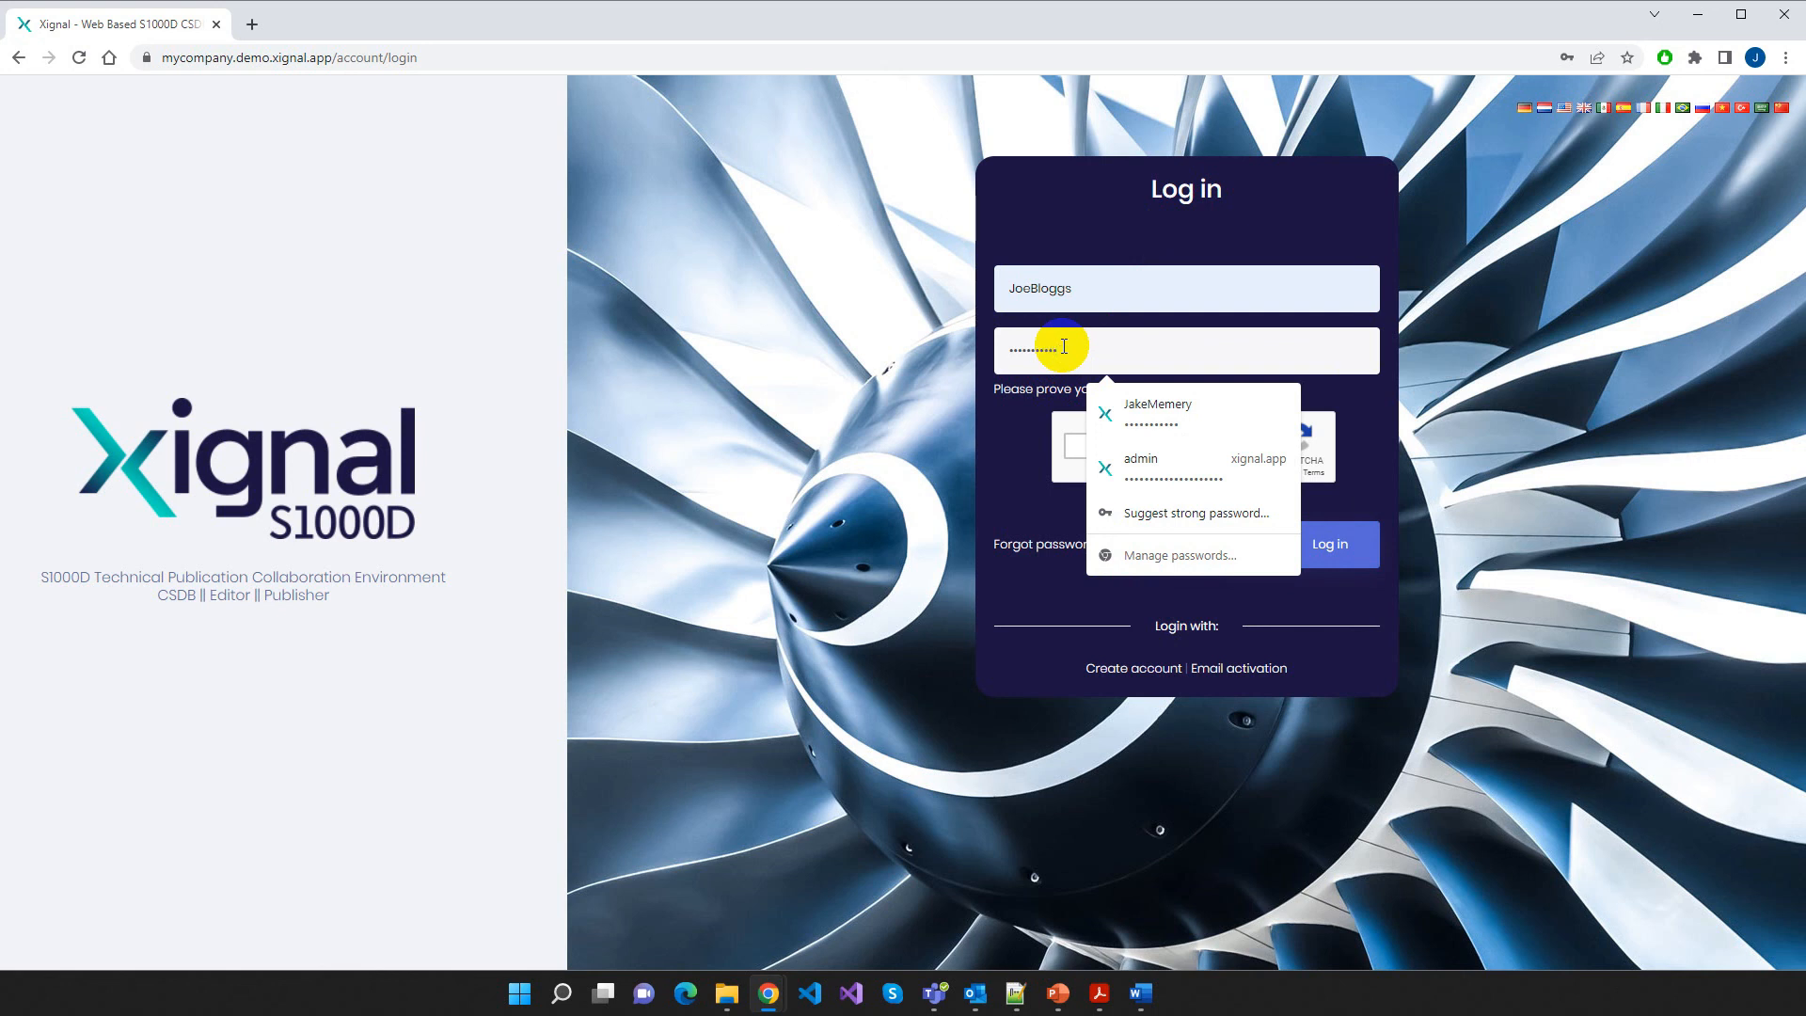
click(1067, 444)
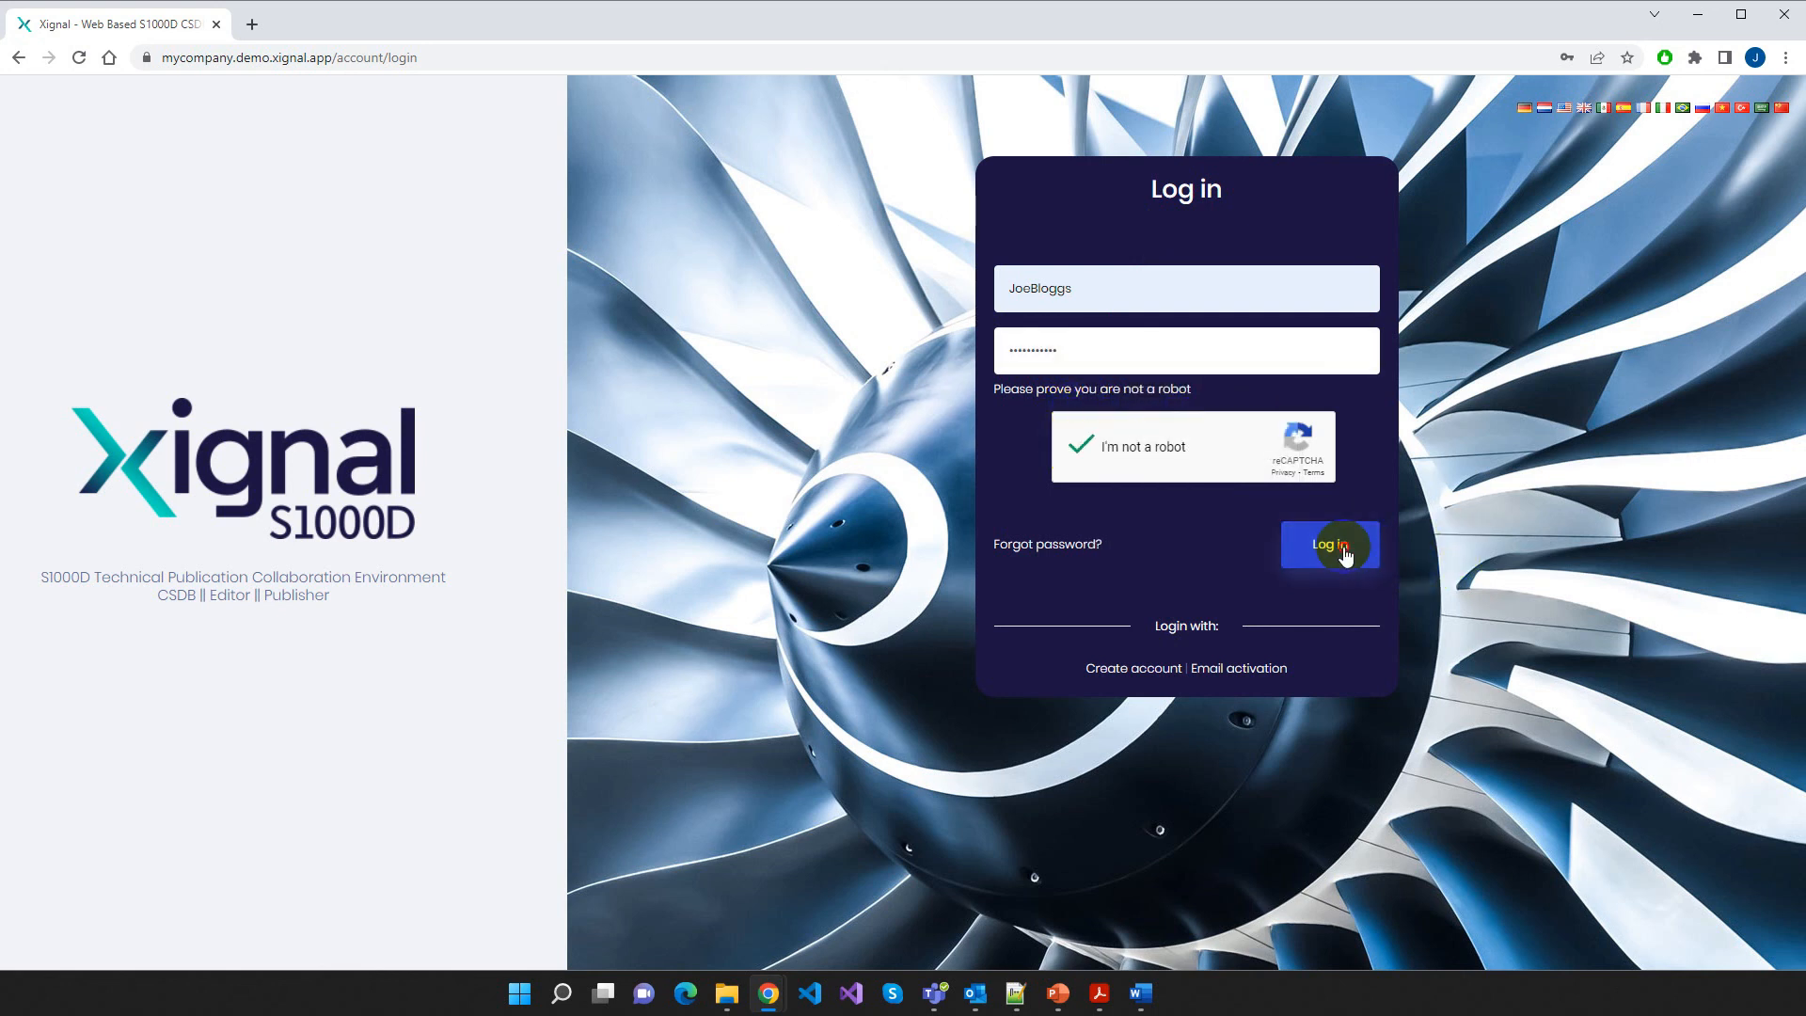
click(1345, 553)
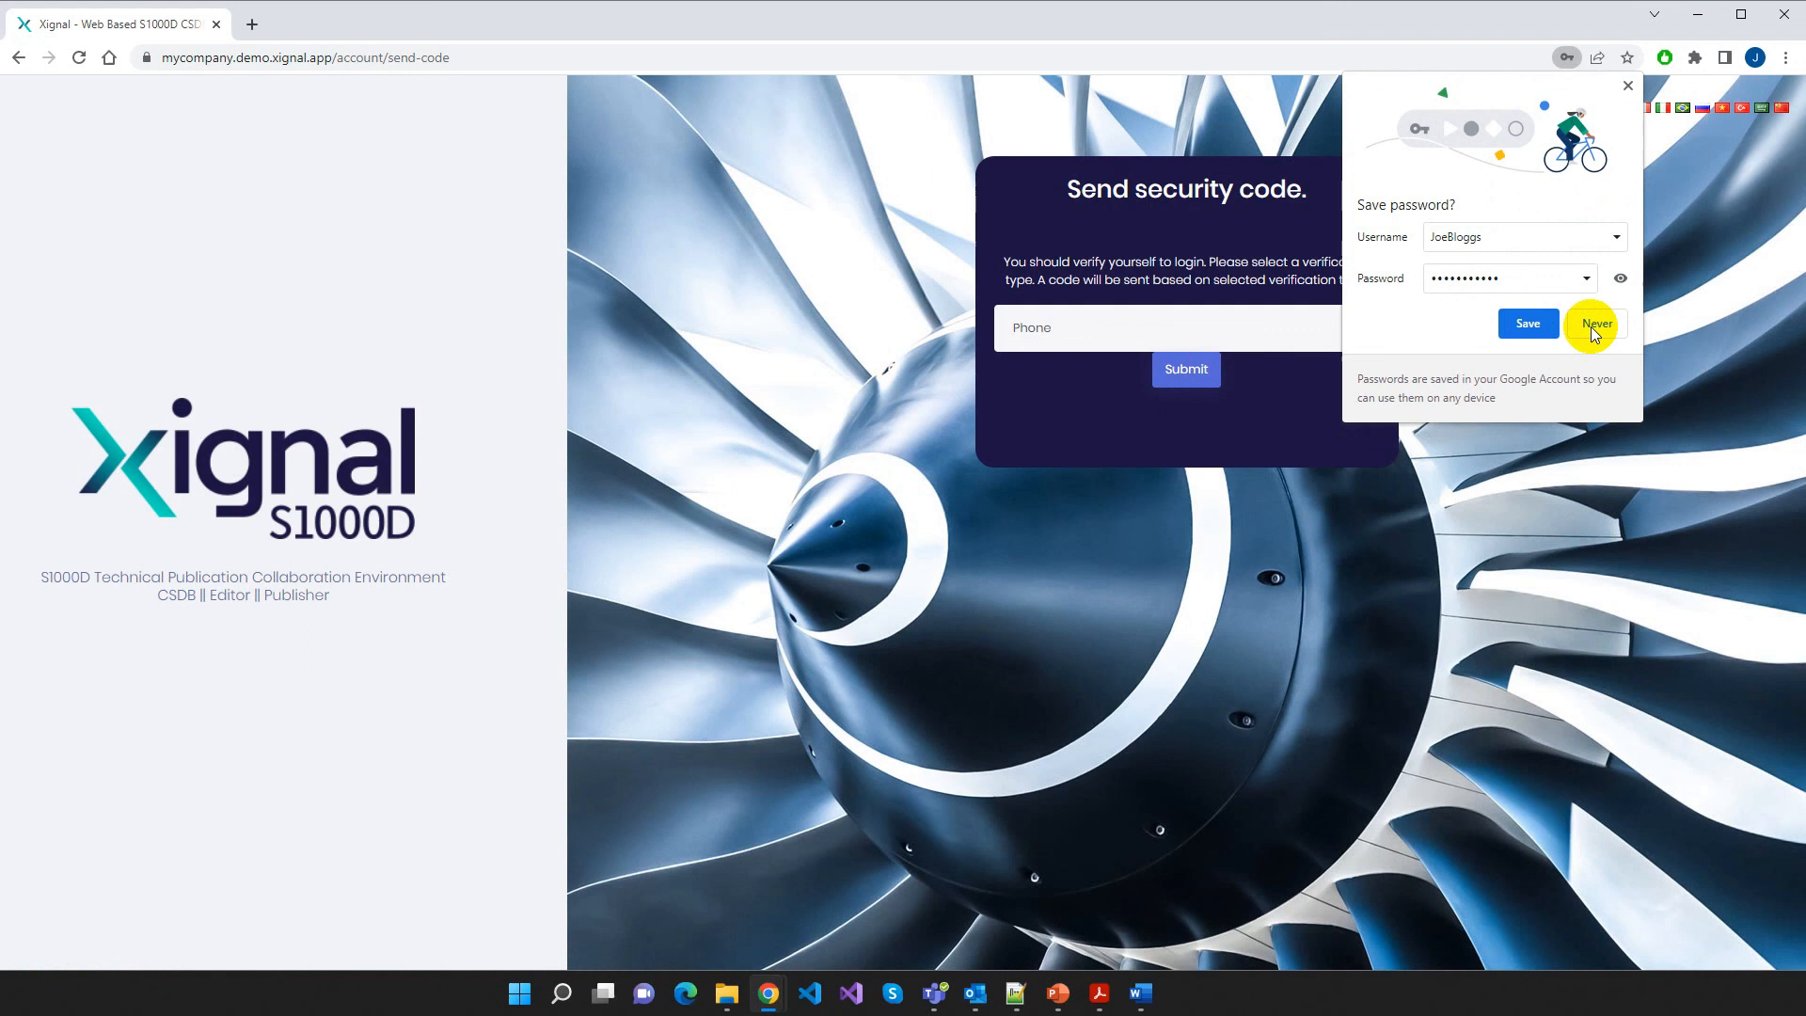
Dismiss the password-saving prompts, request a security code by phone, and verify the customer login with the received code
click(1528, 323)
click(1046, 339)
click(1048, 340)
click(1187, 371)
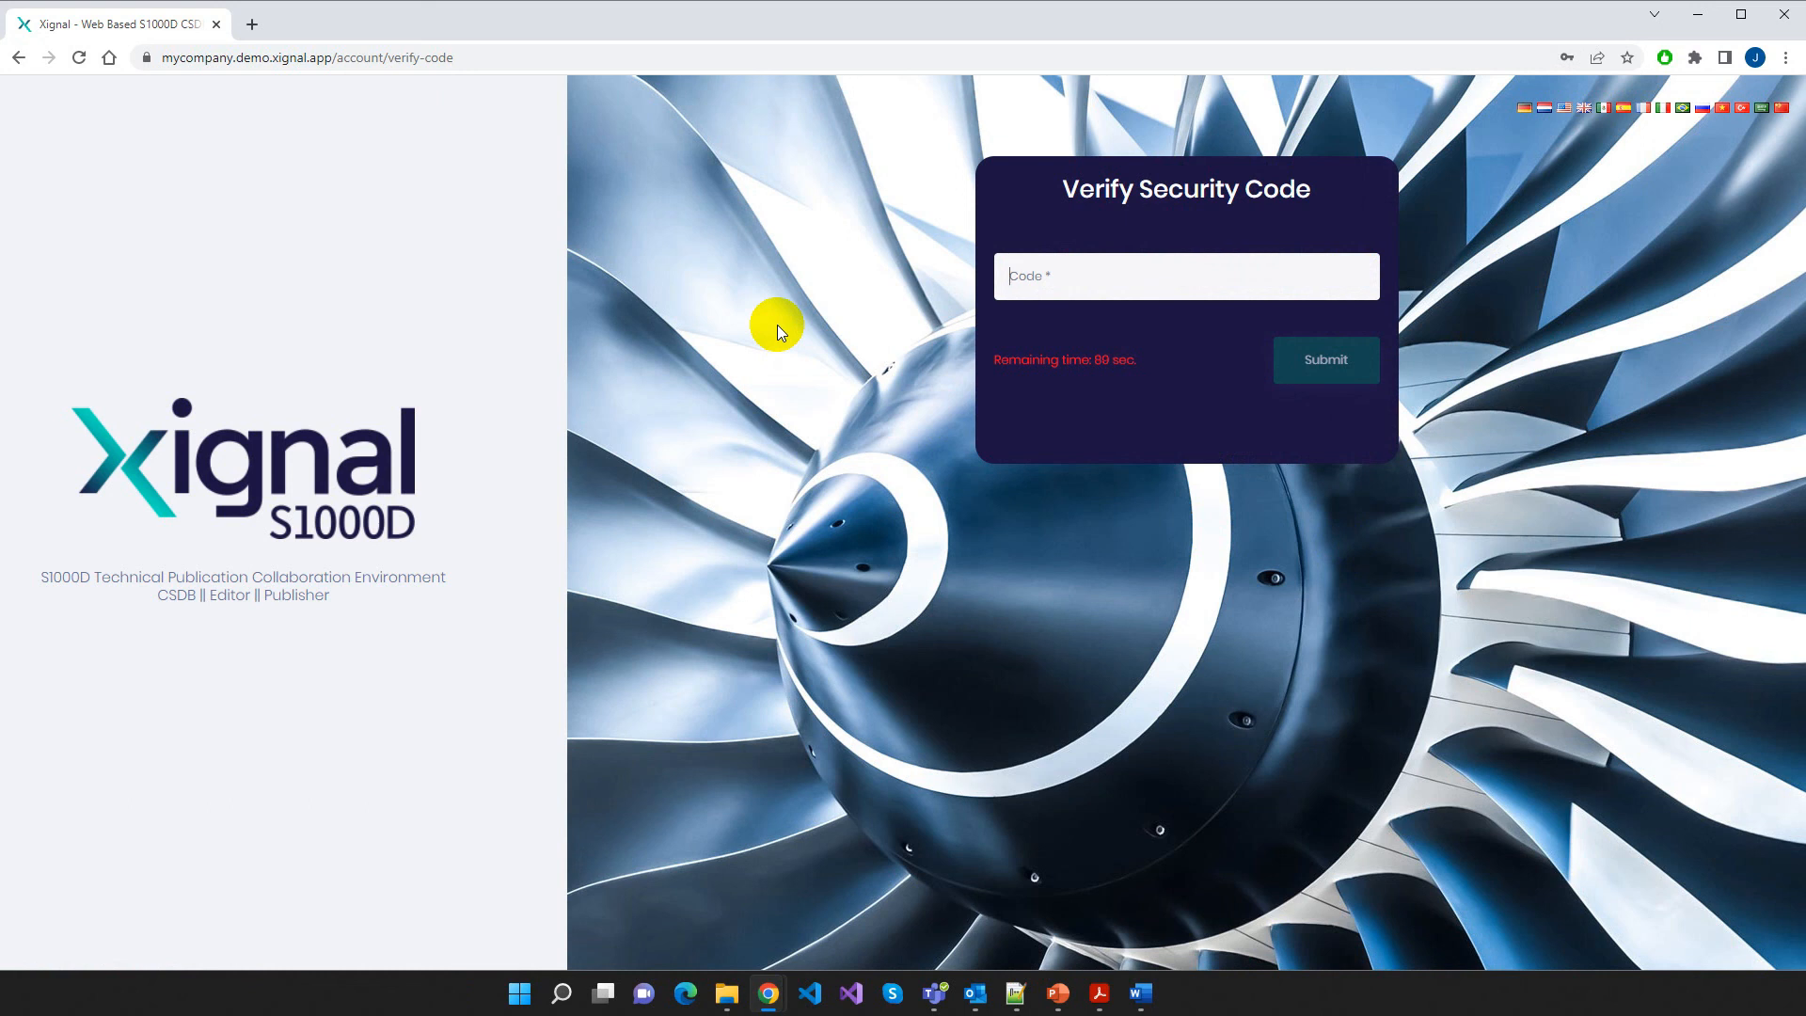
text(••••••)
key(Return)
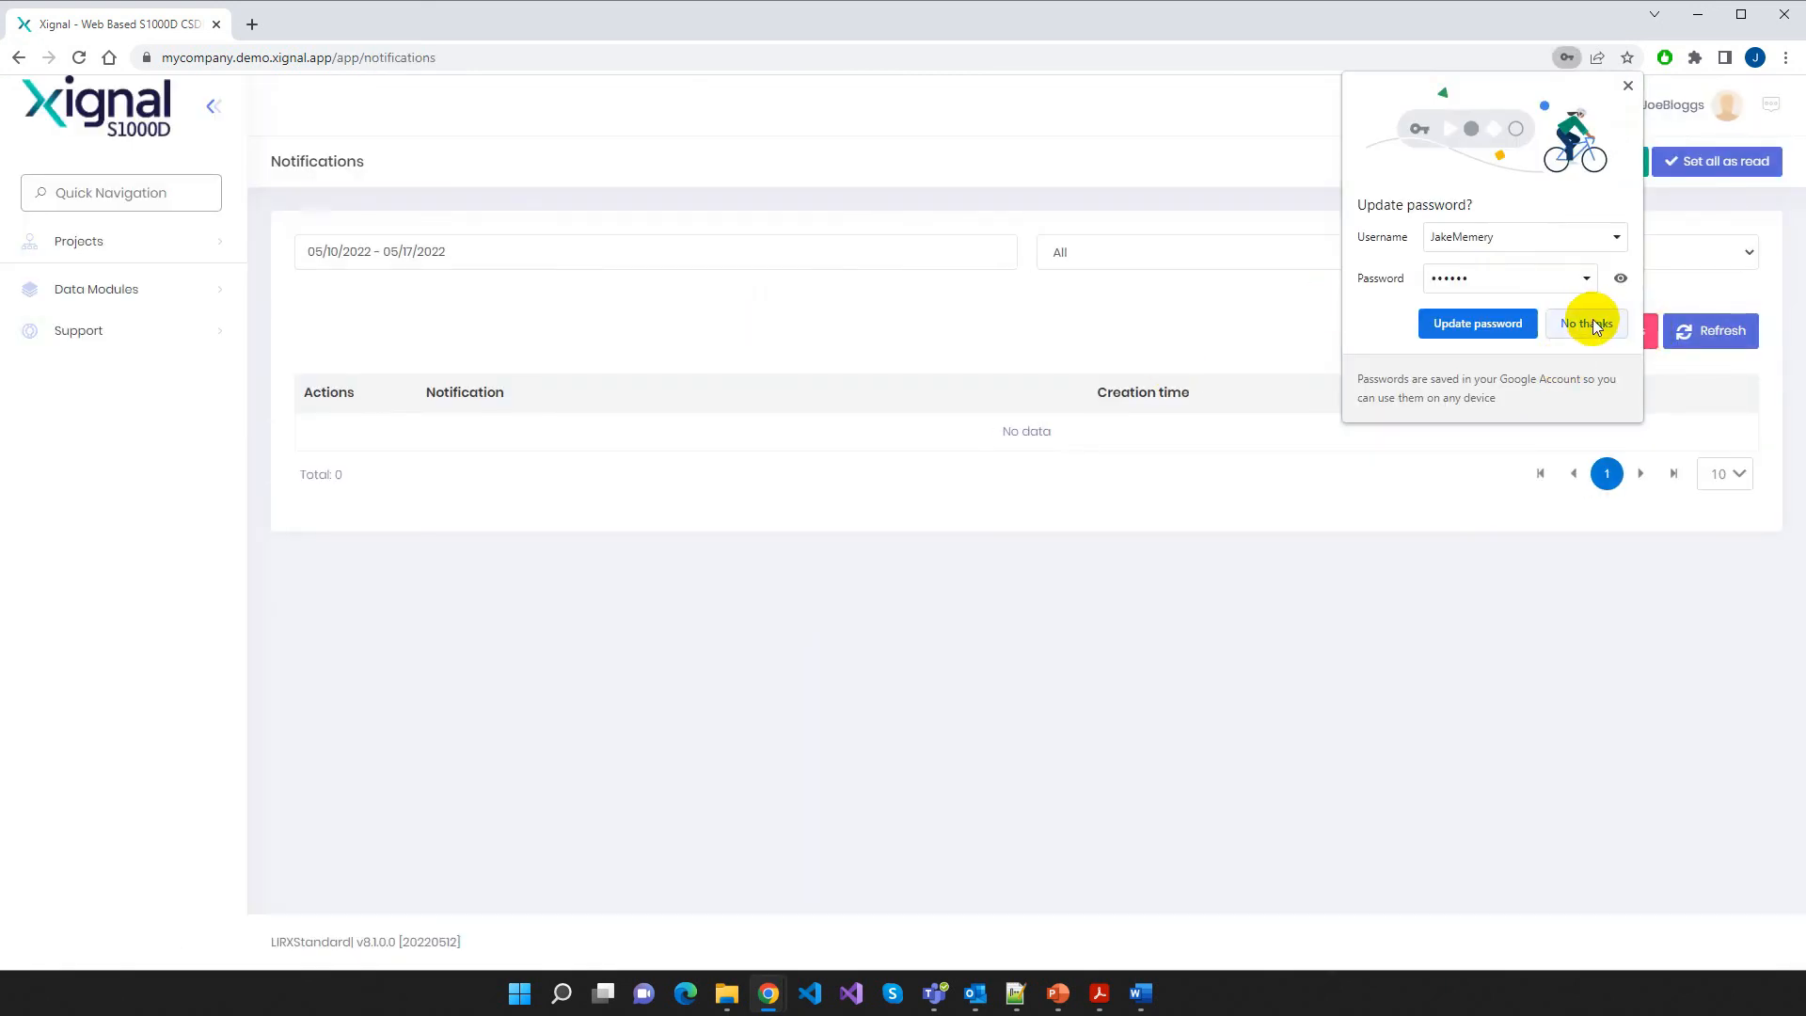
click(1628, 86)
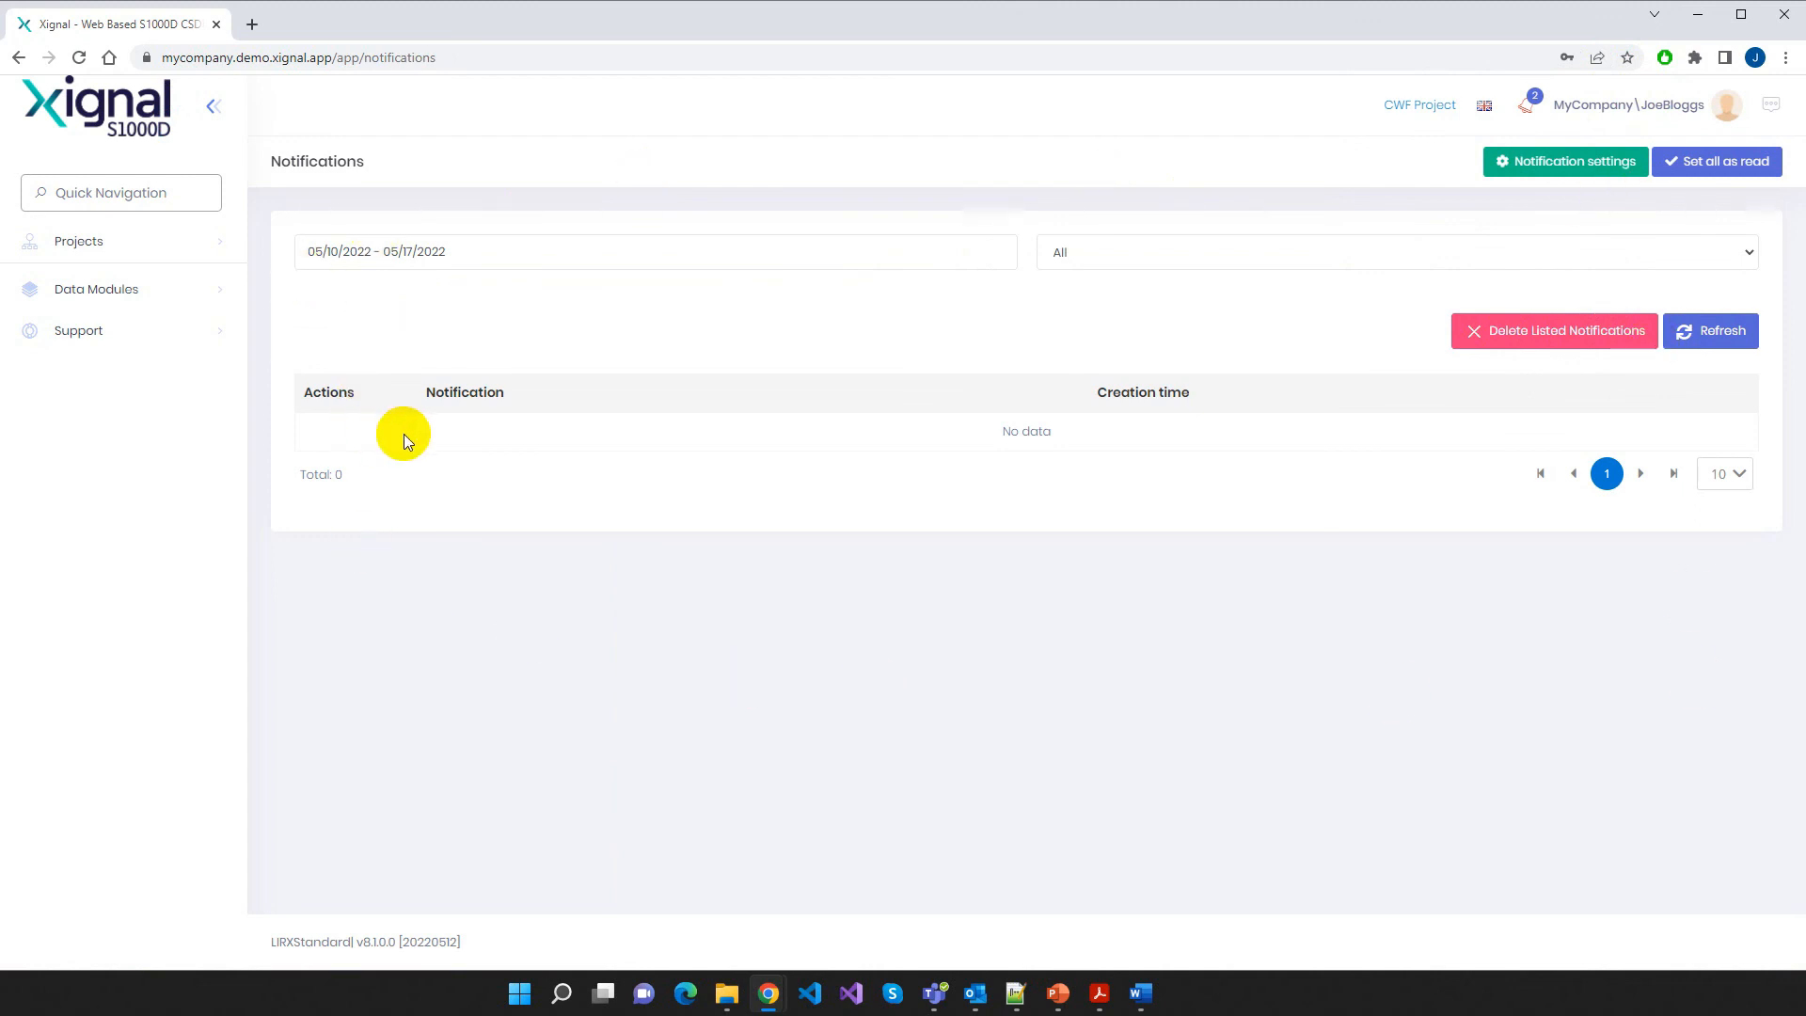
Set the notifications date range to 04/17/2022 - 05/31/2022, refresh the list, and examine the data module review notifications
click(466, 251)
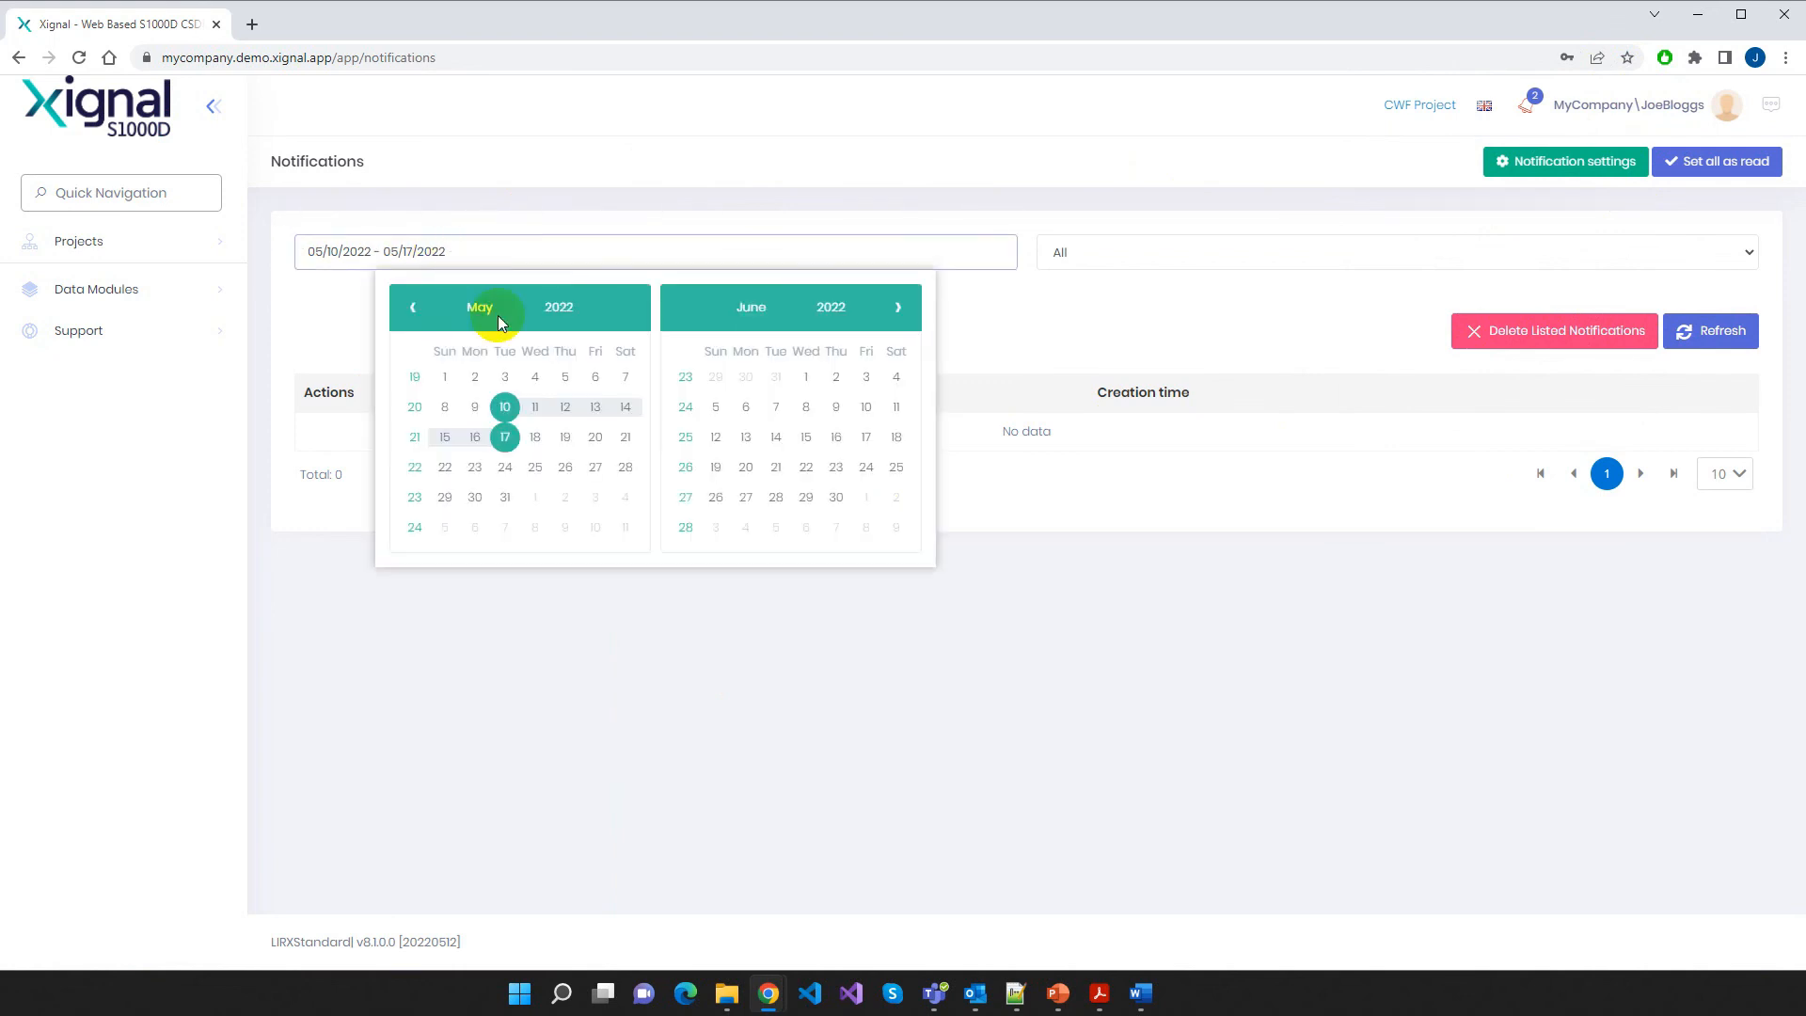
click(413, 309)
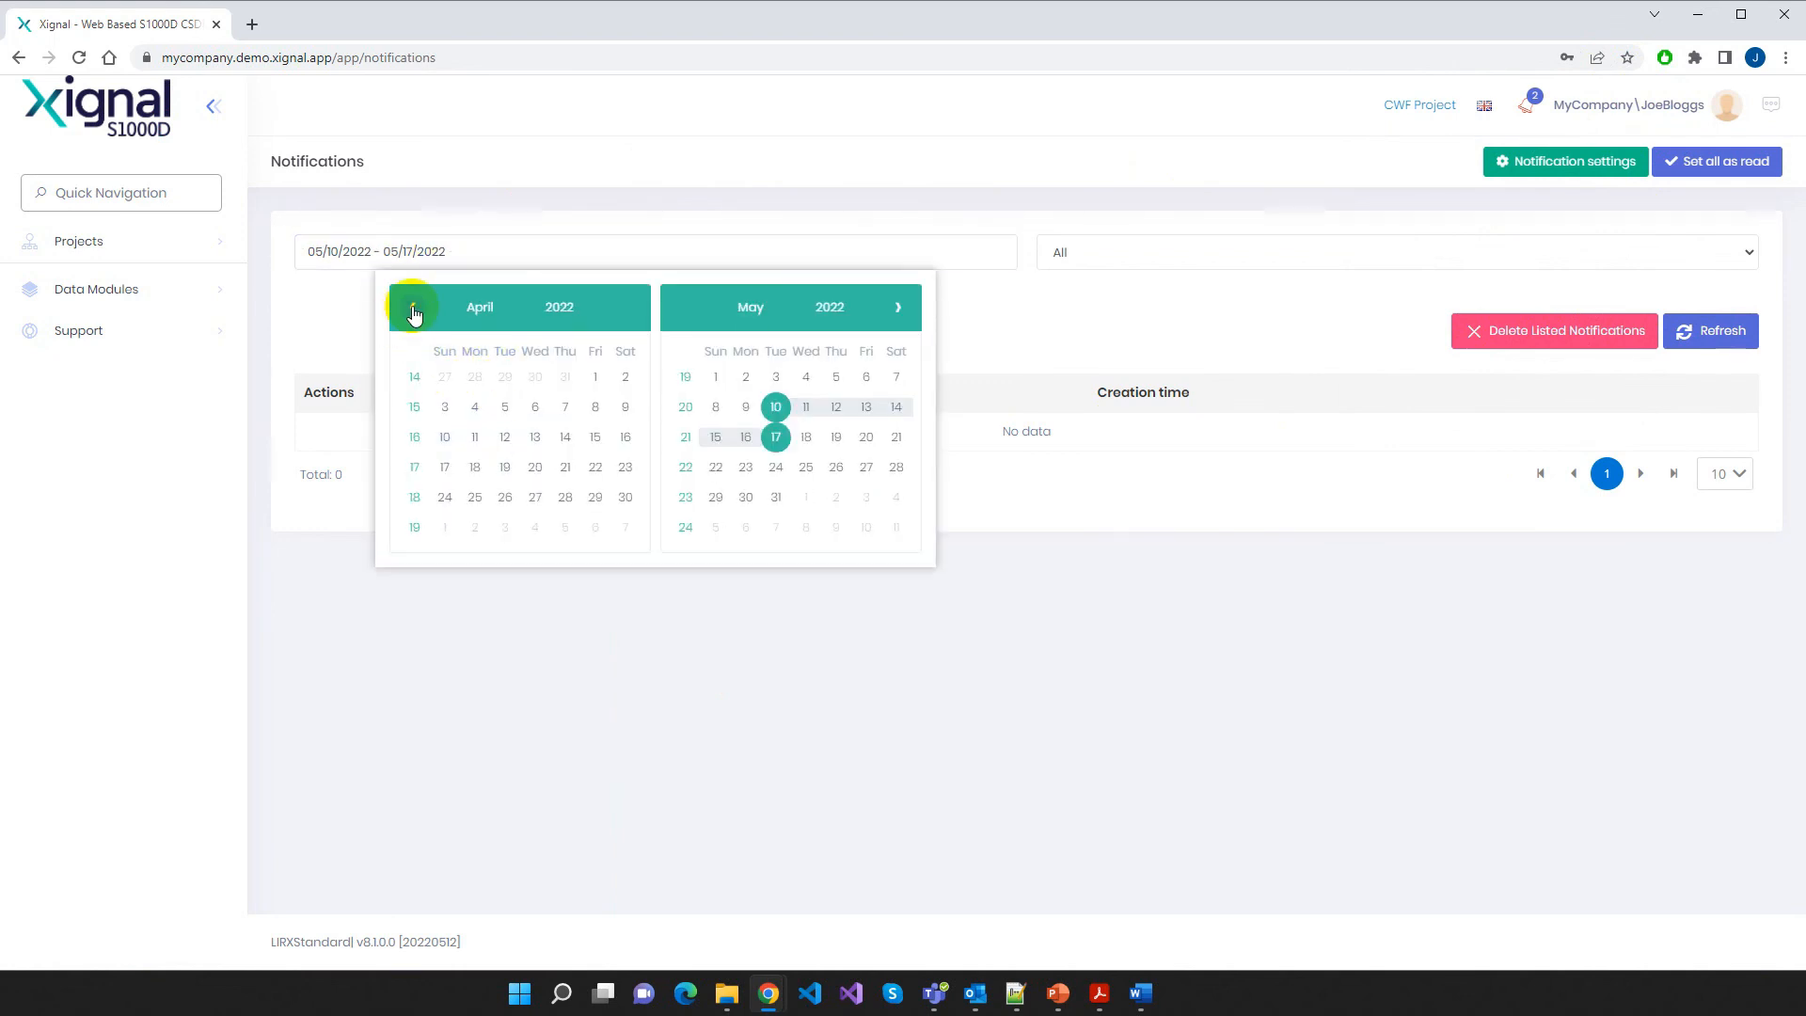
click(444, 469)
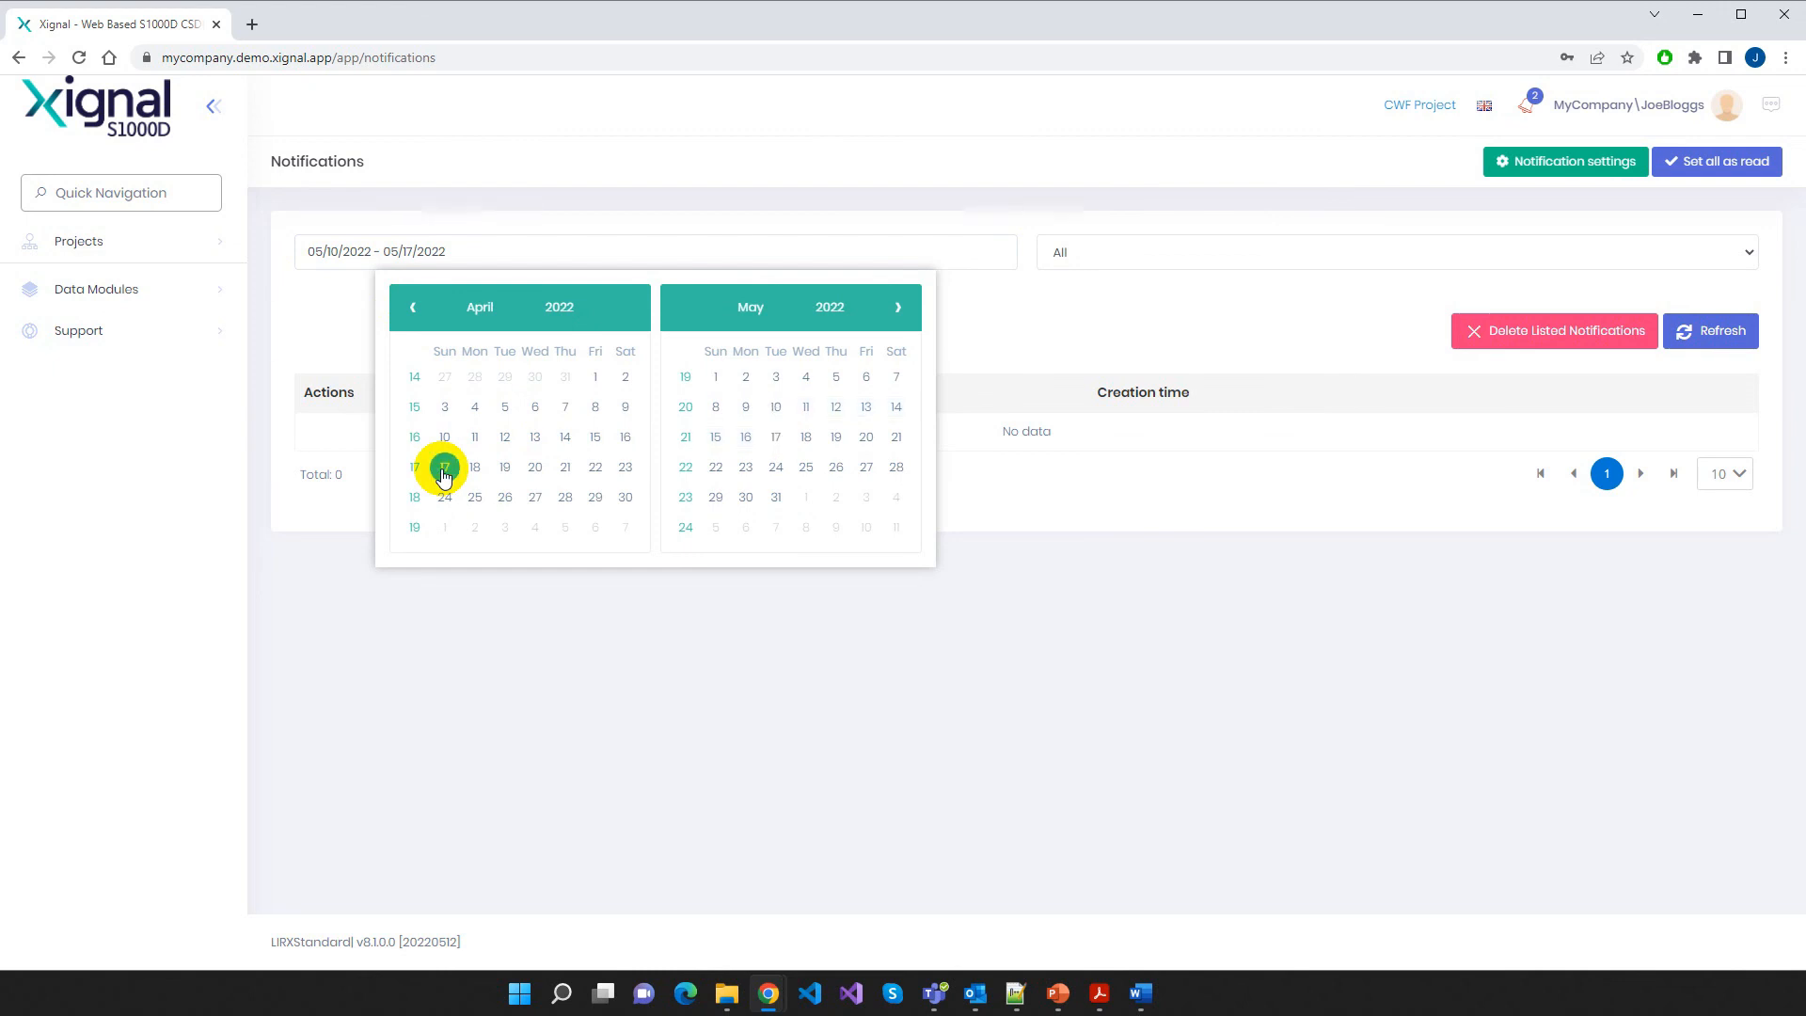
click(775, 496)
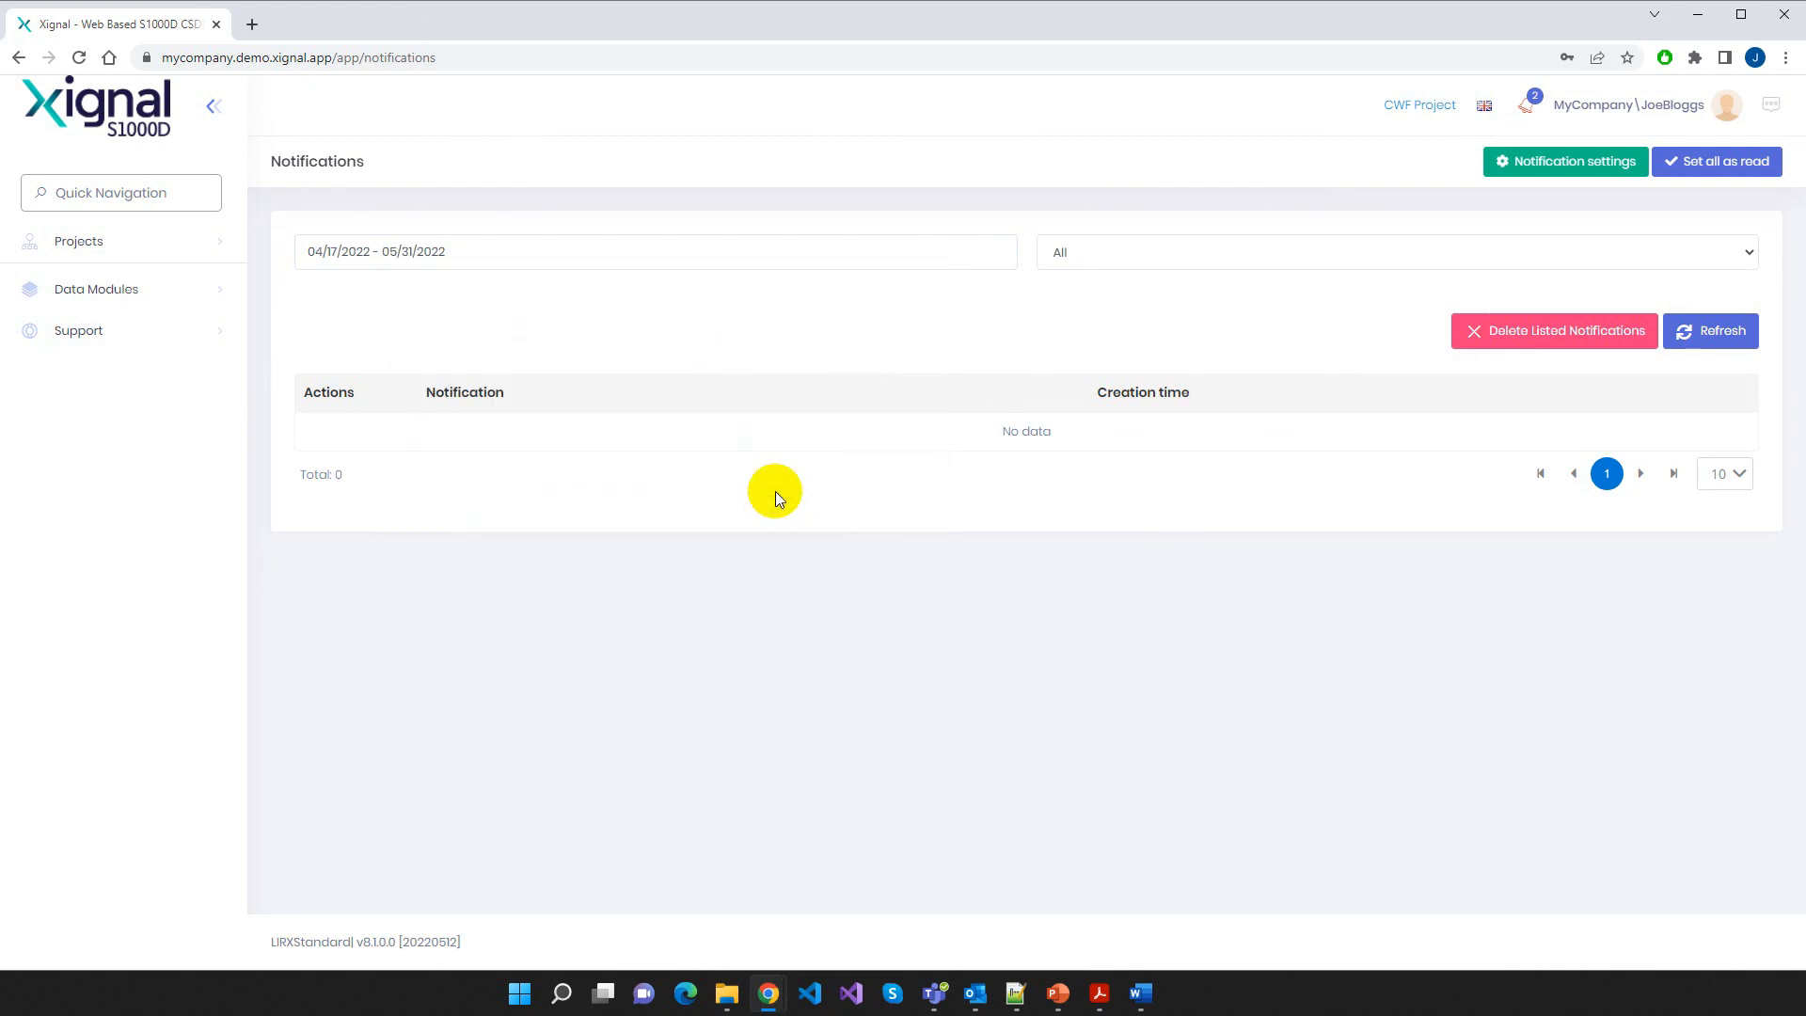
click(1711, 329)
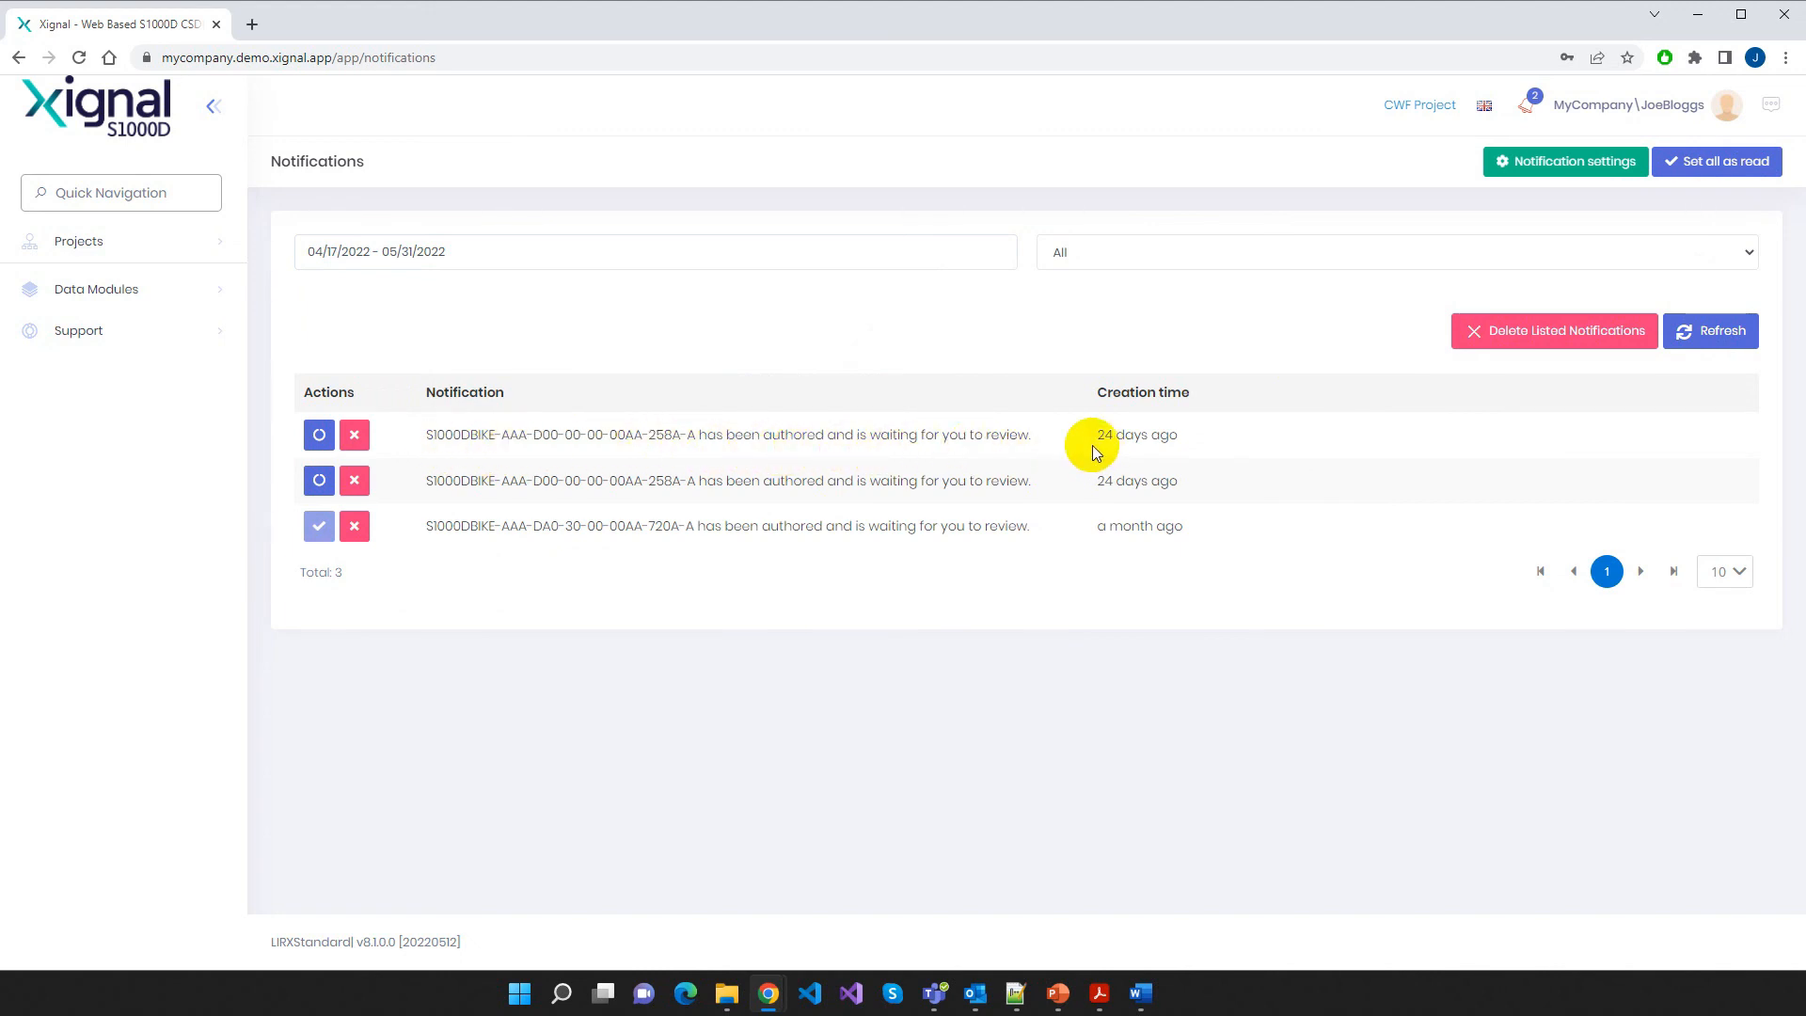
drag(672, 480, 634, 481)
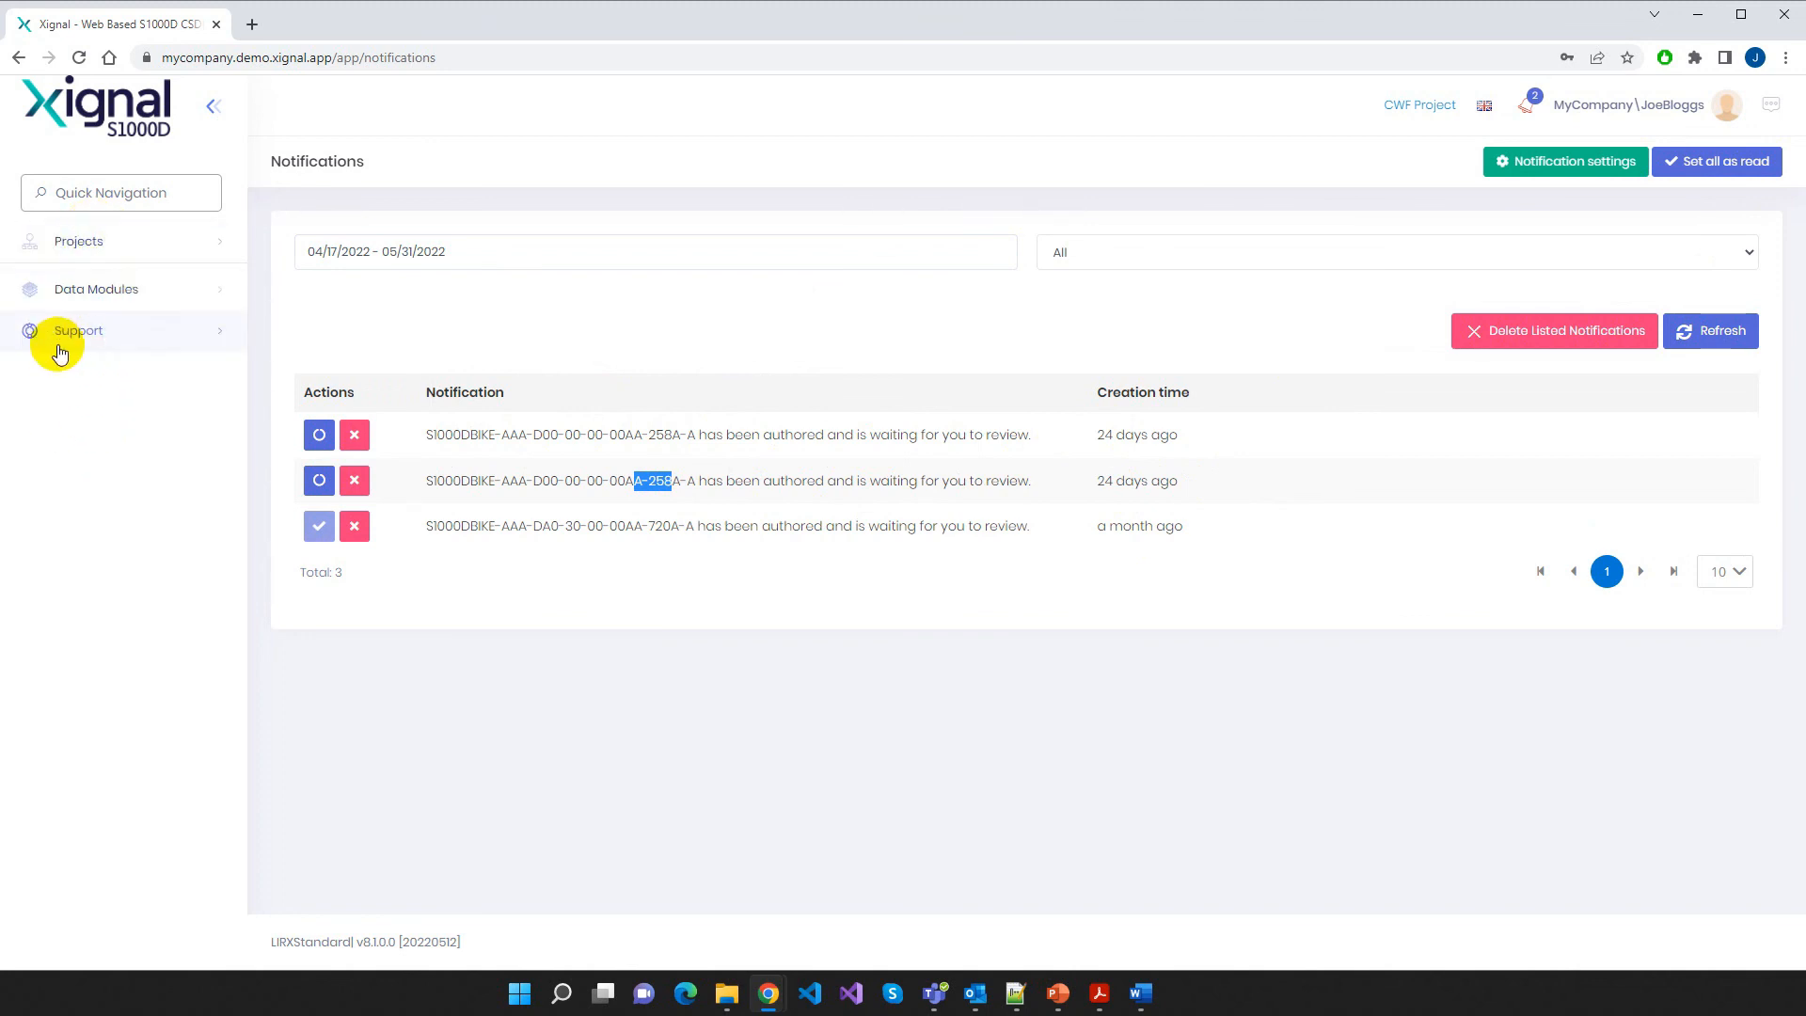
View the project list available to the customer account, and open the Data Module Manager
click(109, 241)
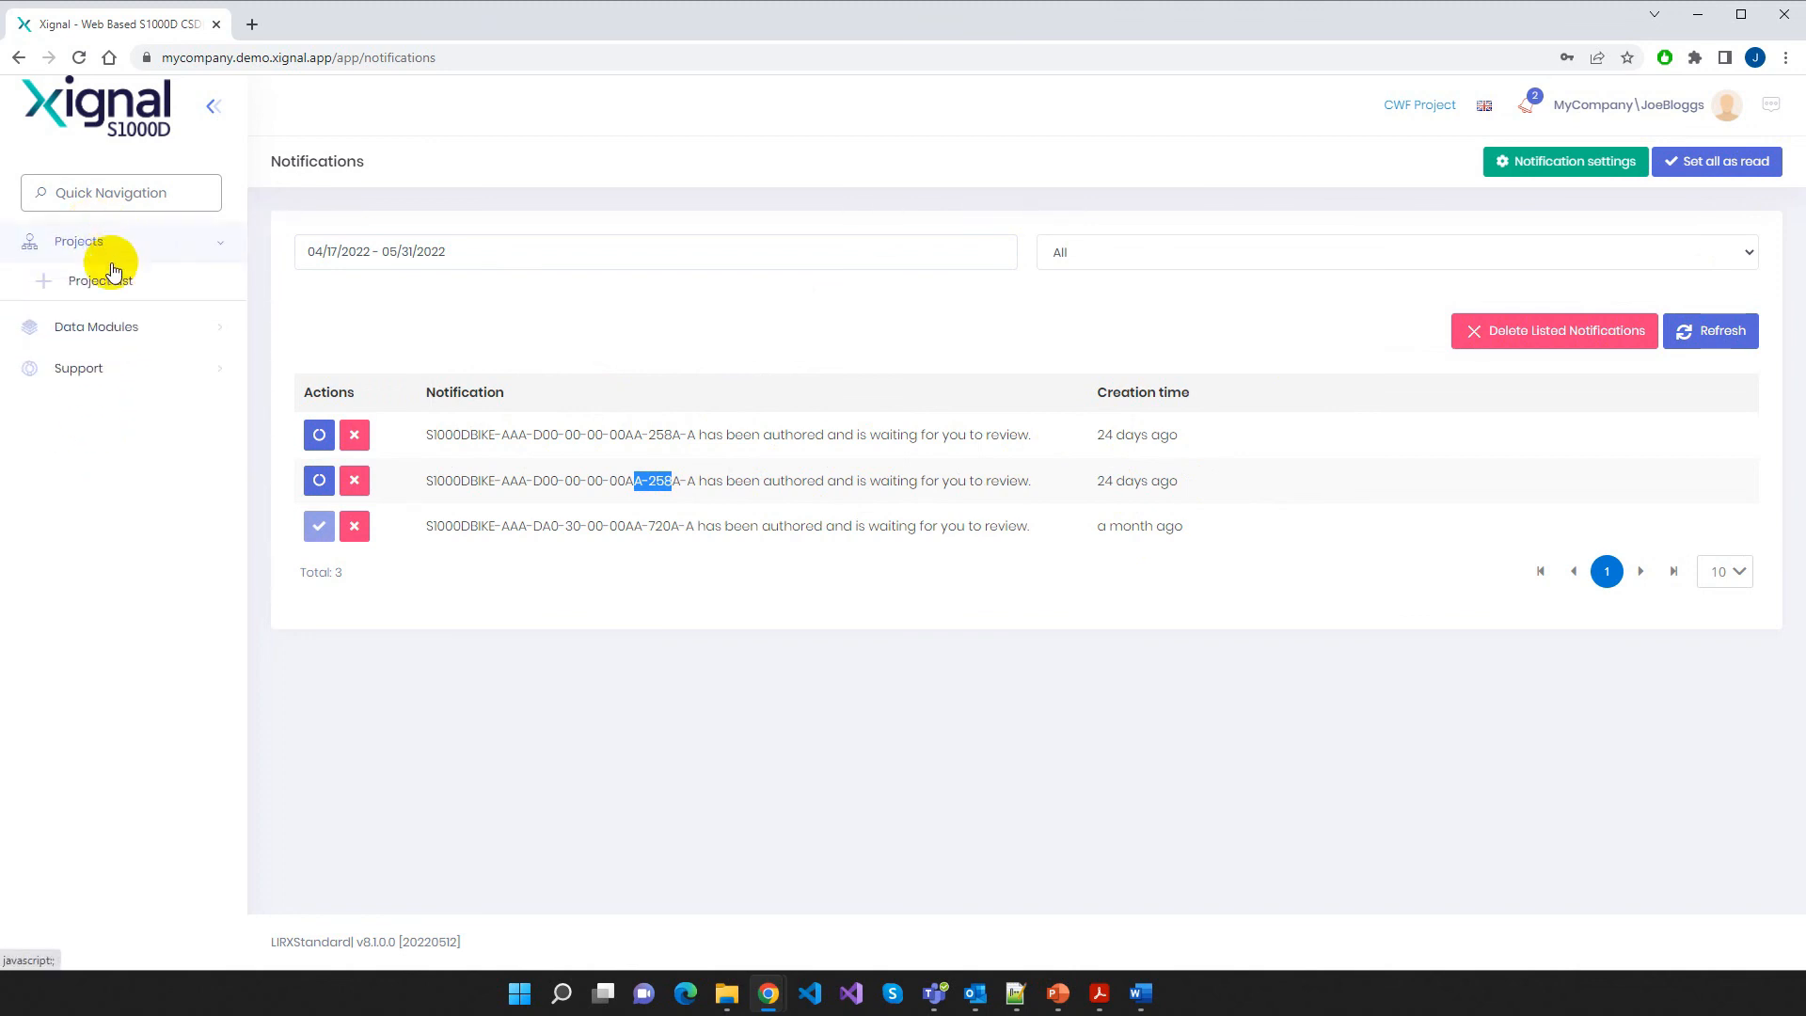
click(129, 282)
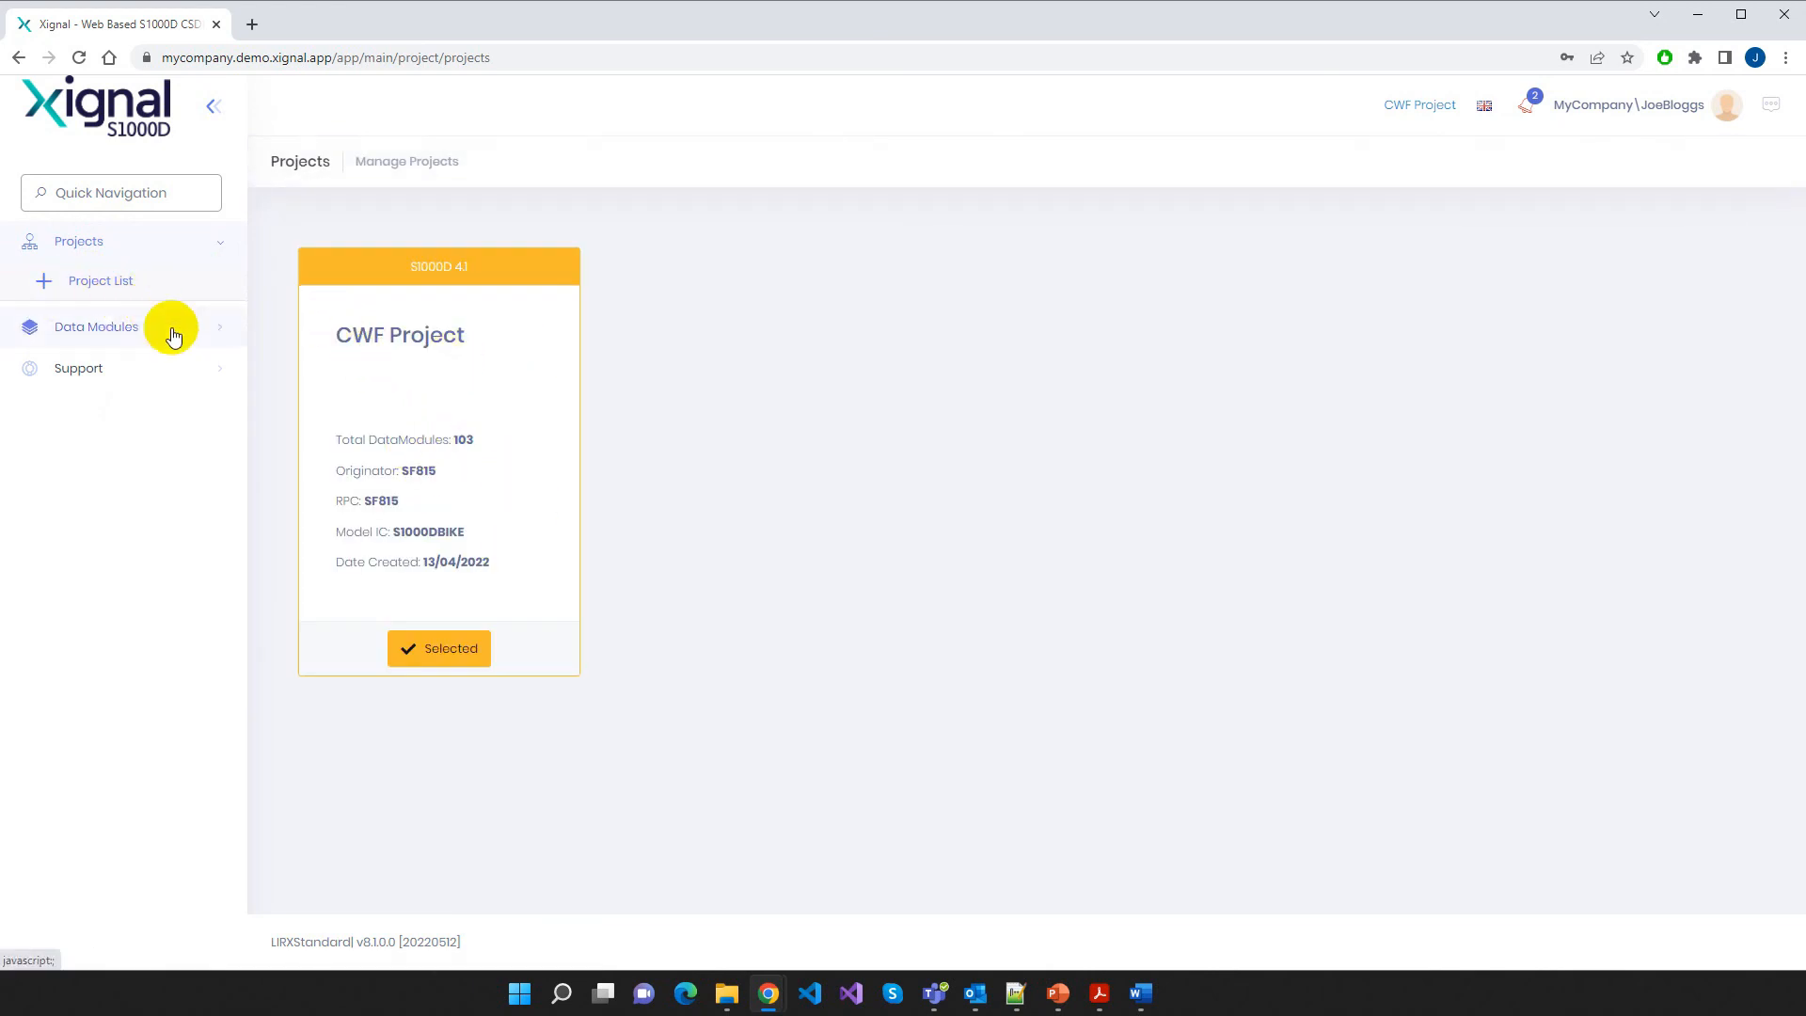
click(117, 326)
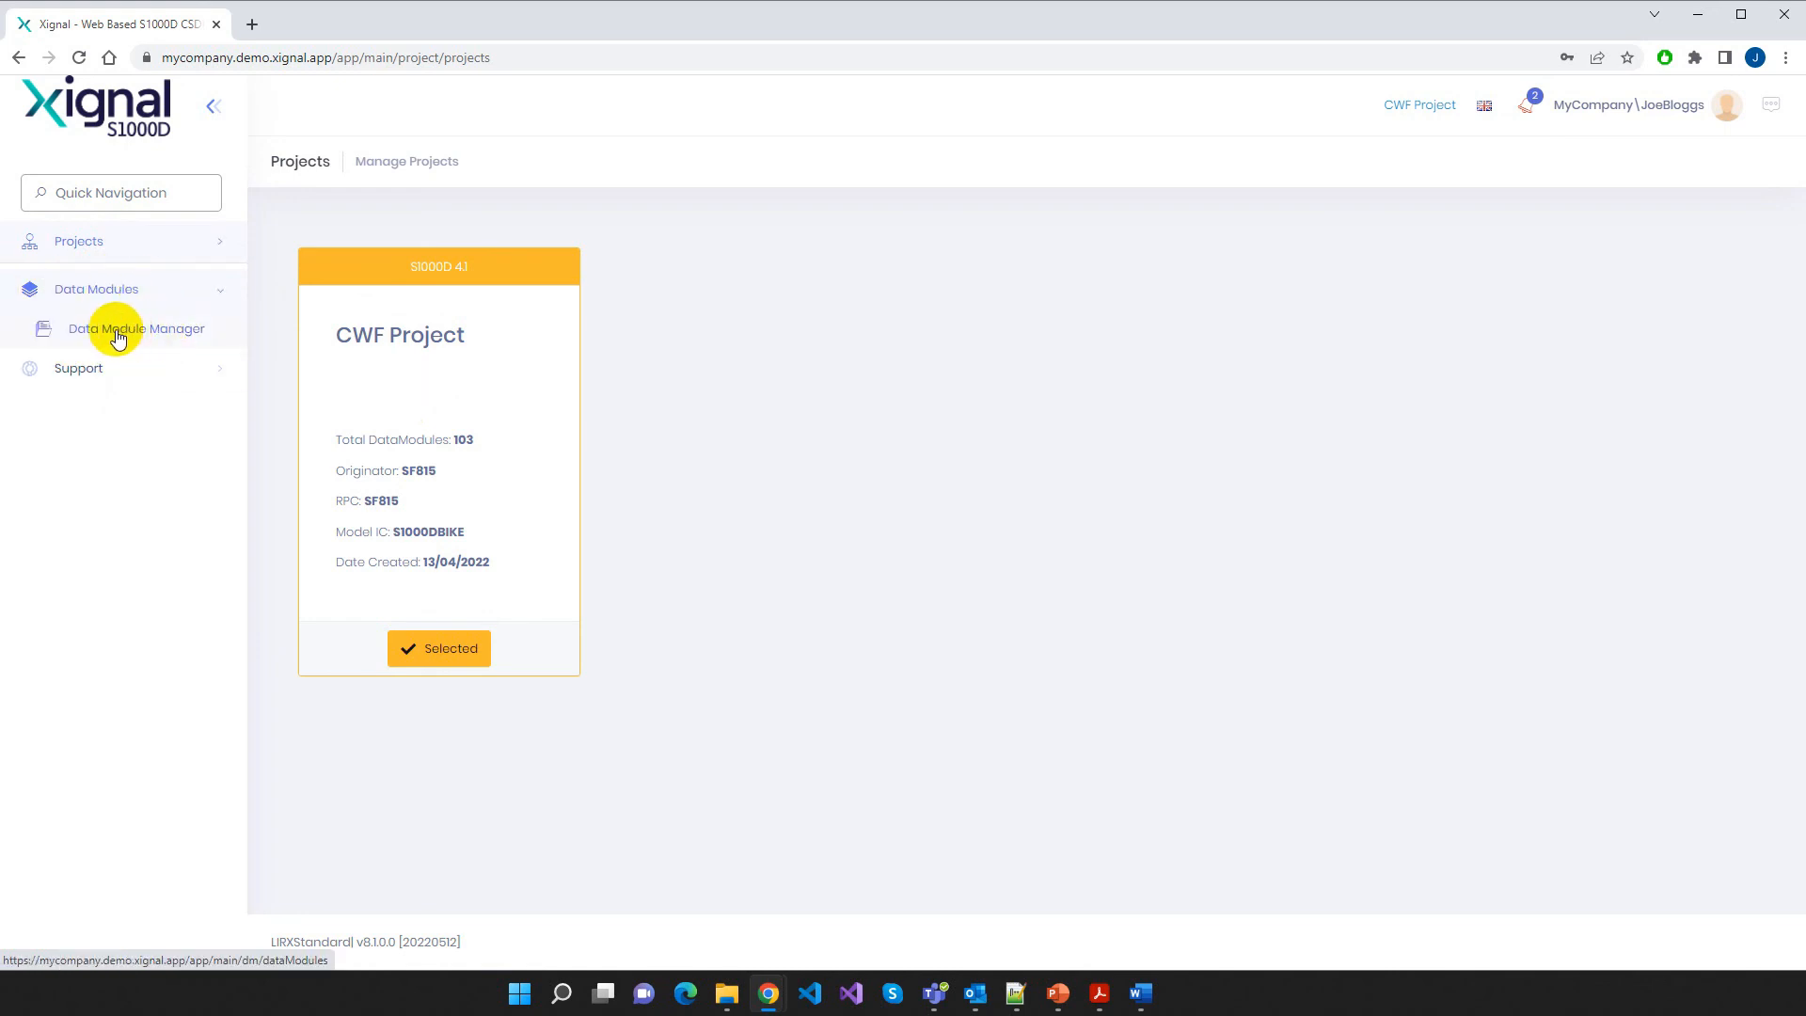
click(147, 336)
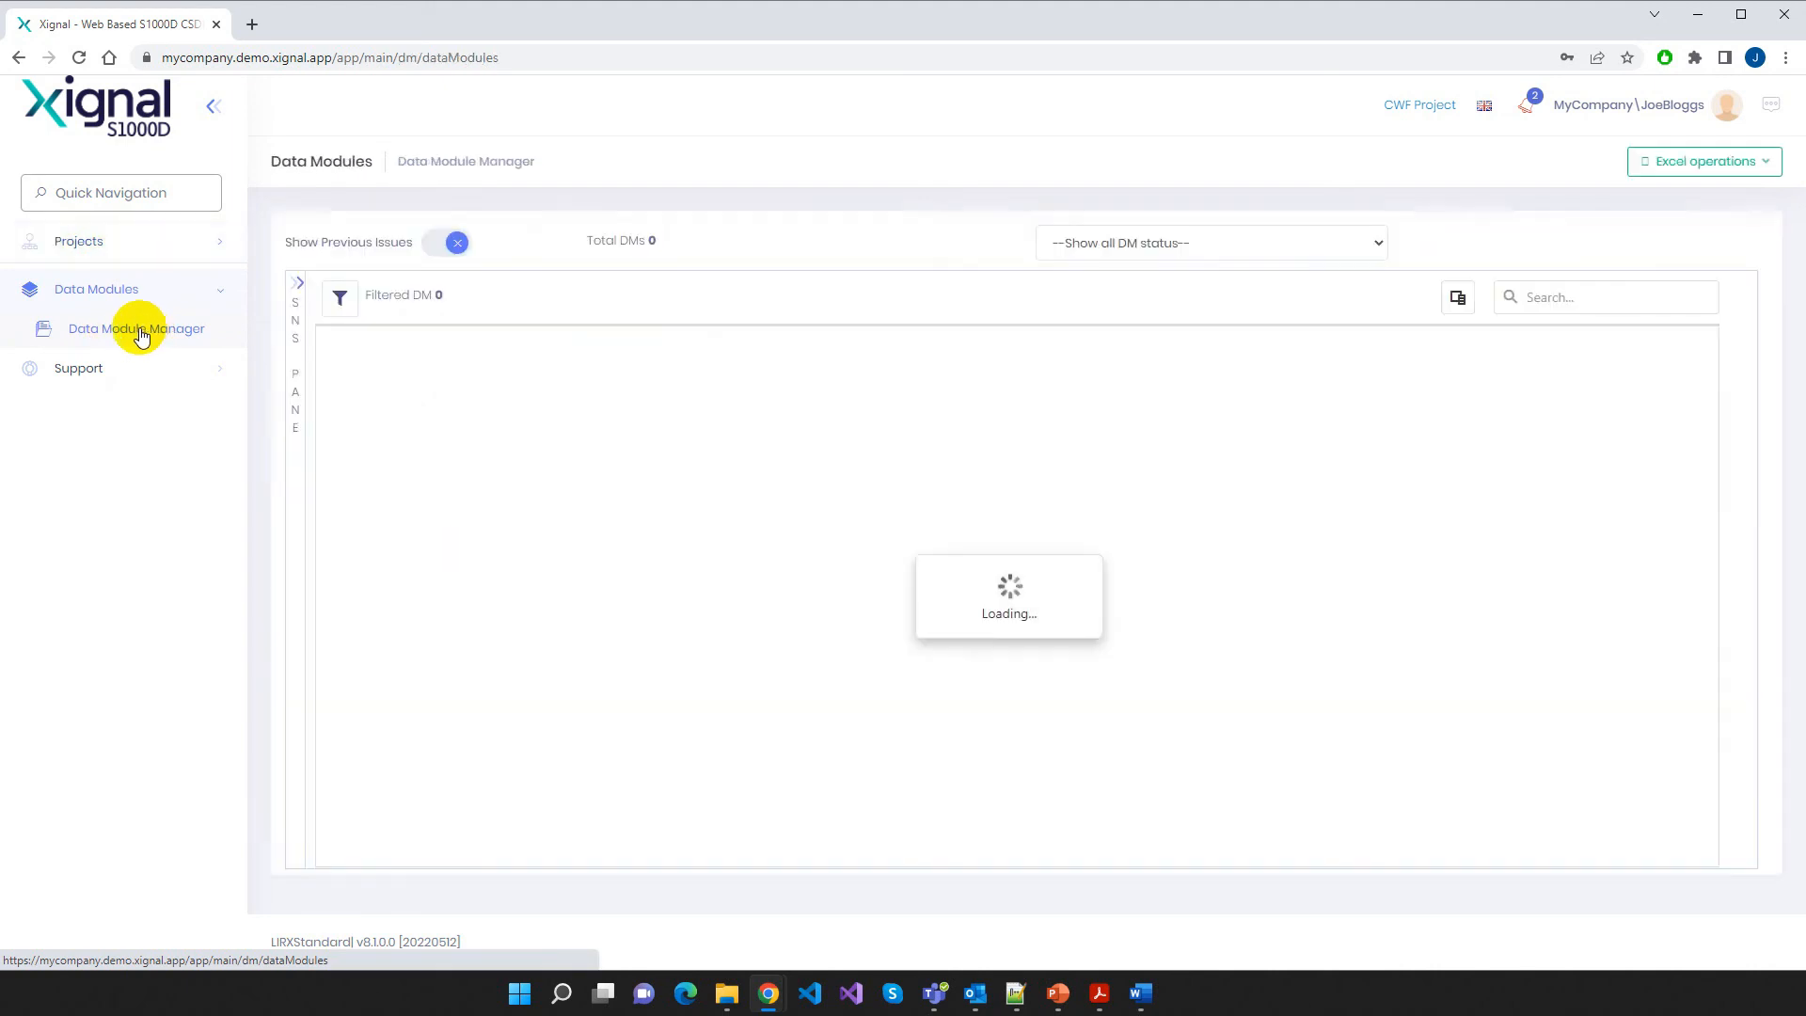